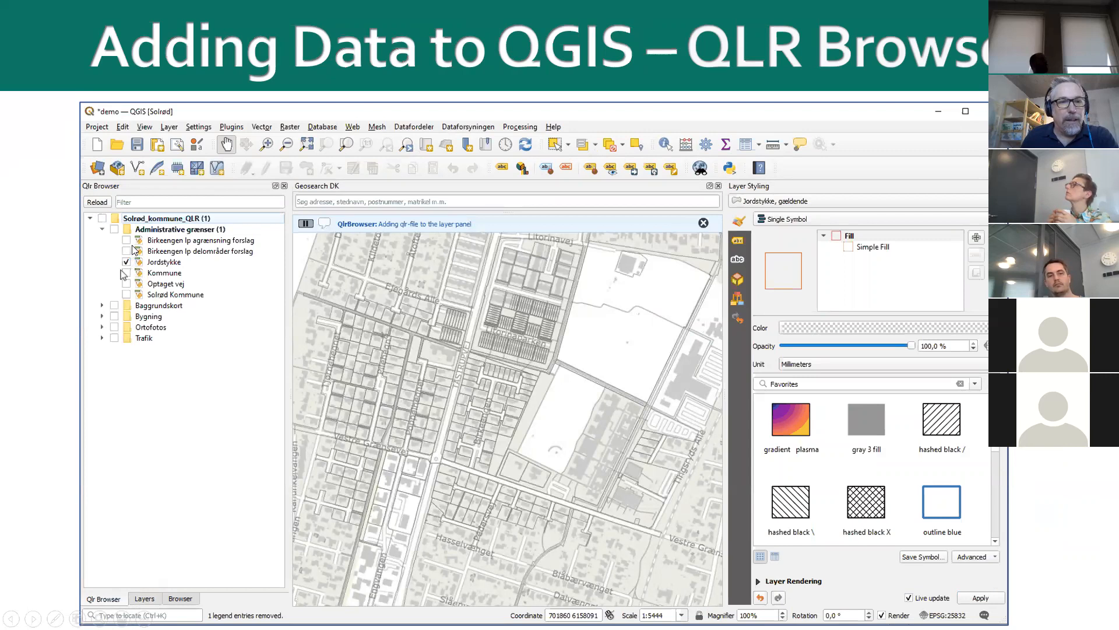
left_click(102, 316)
left_click(127, 327)
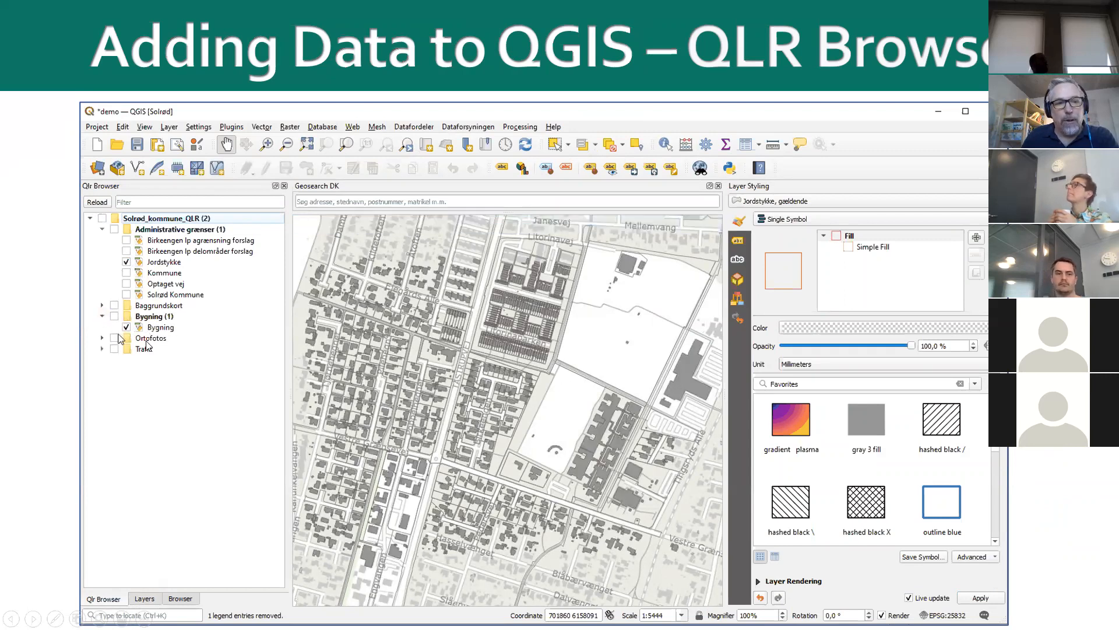
left_click(102, 338)
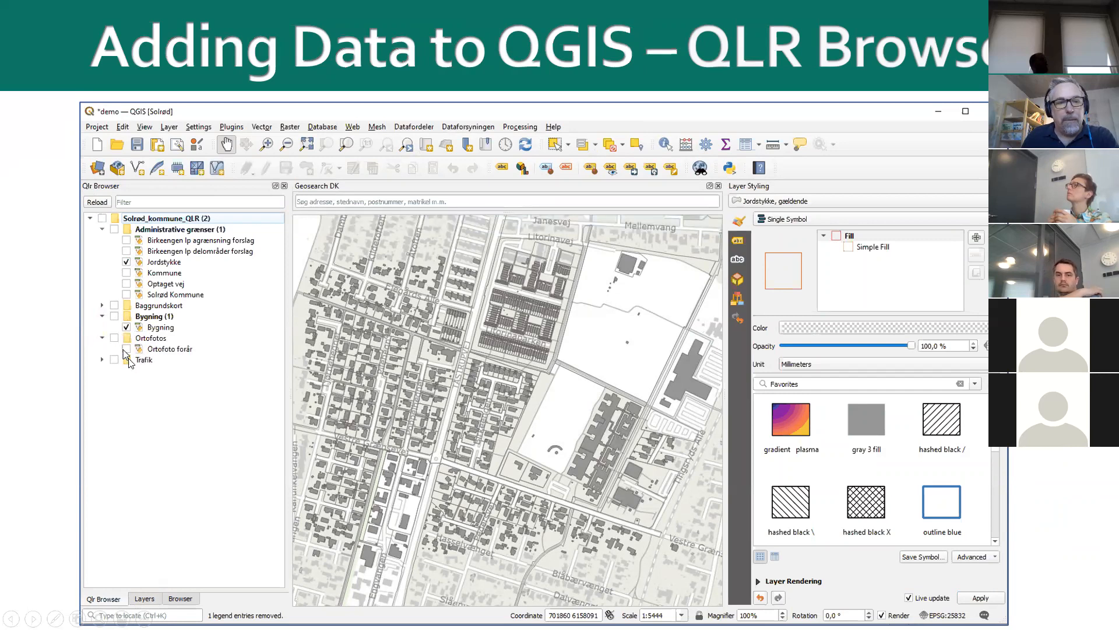
left_click(127, 349)
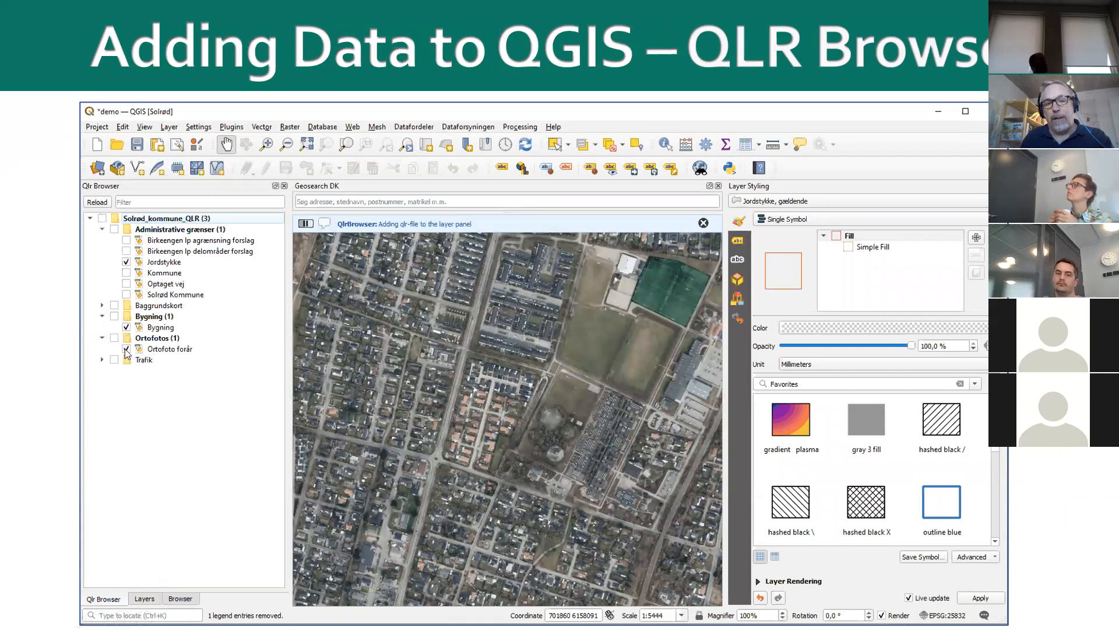
left_click(126, 350)
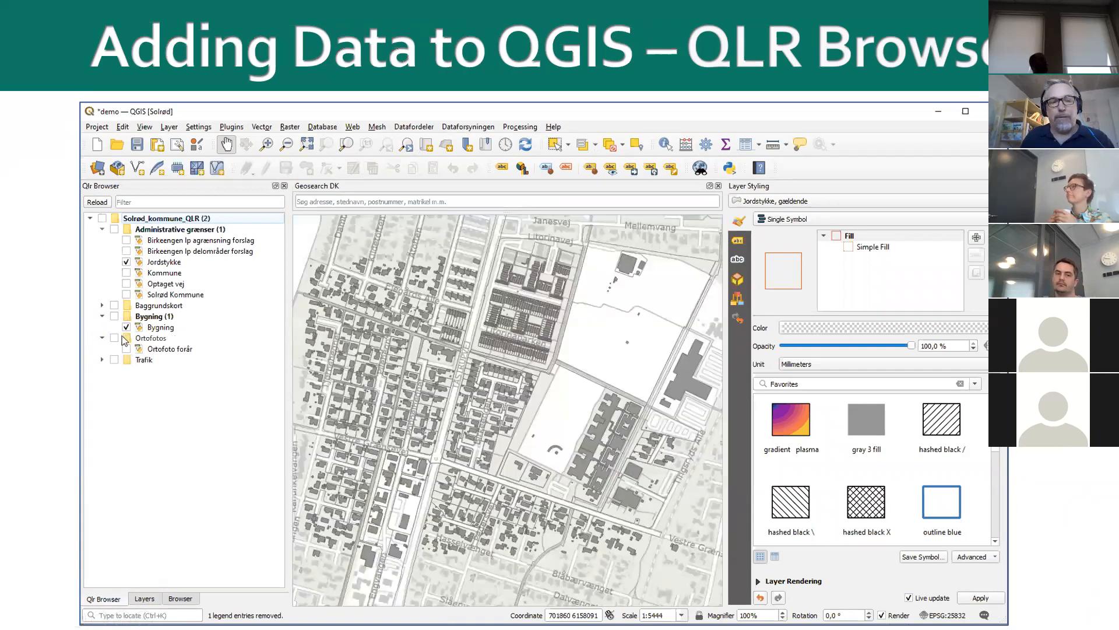
left_click(126, 328)
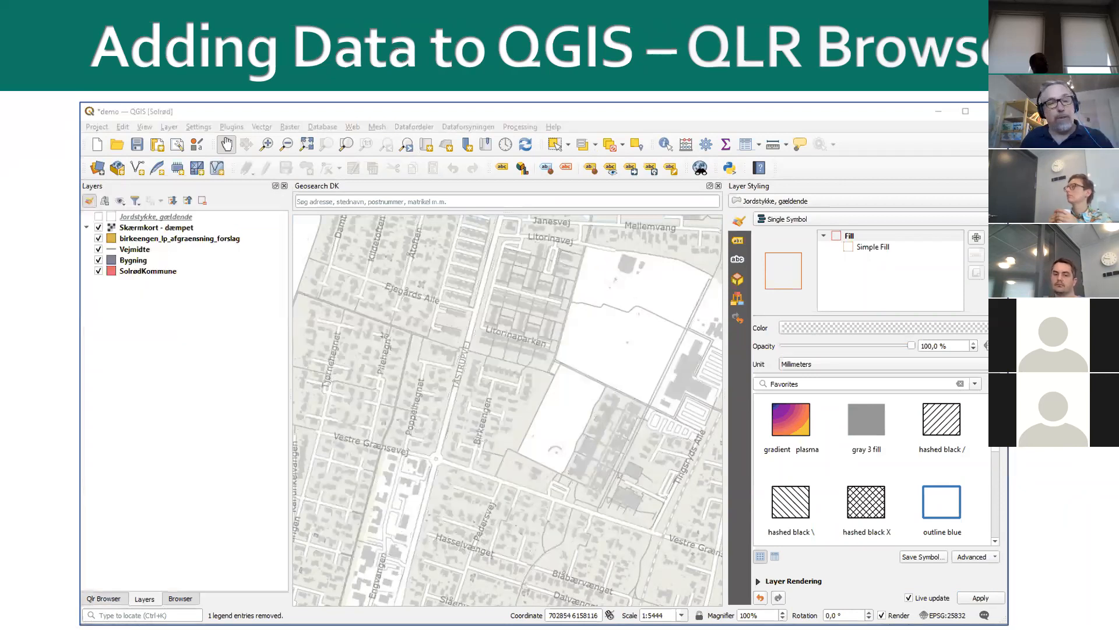
left_click(110, 599)
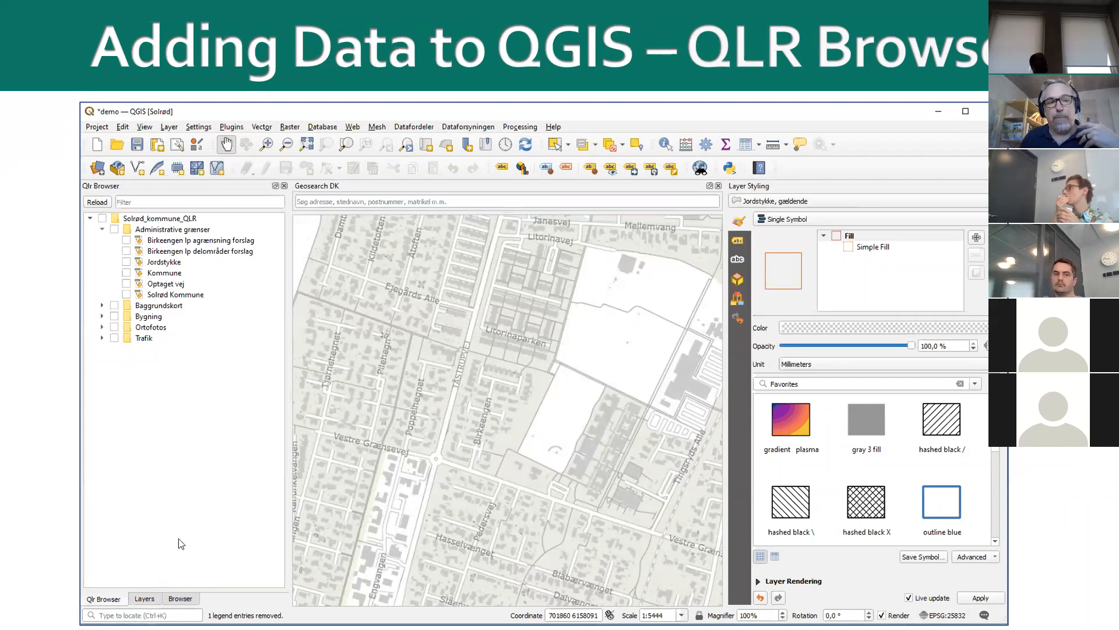
left_click(126, 263)
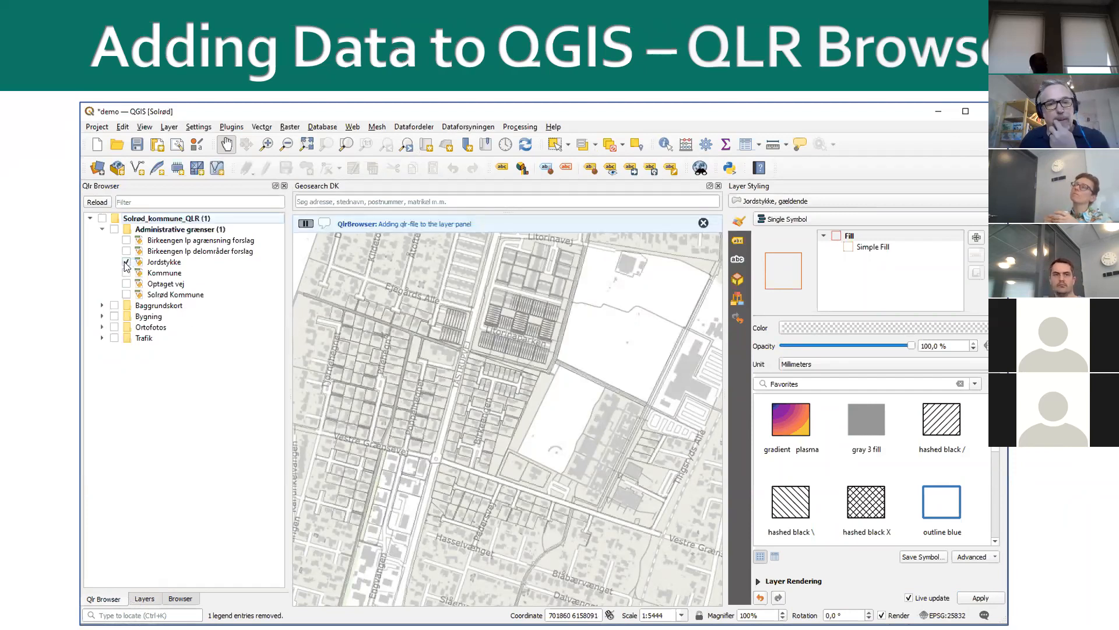
left_click(103, 316)
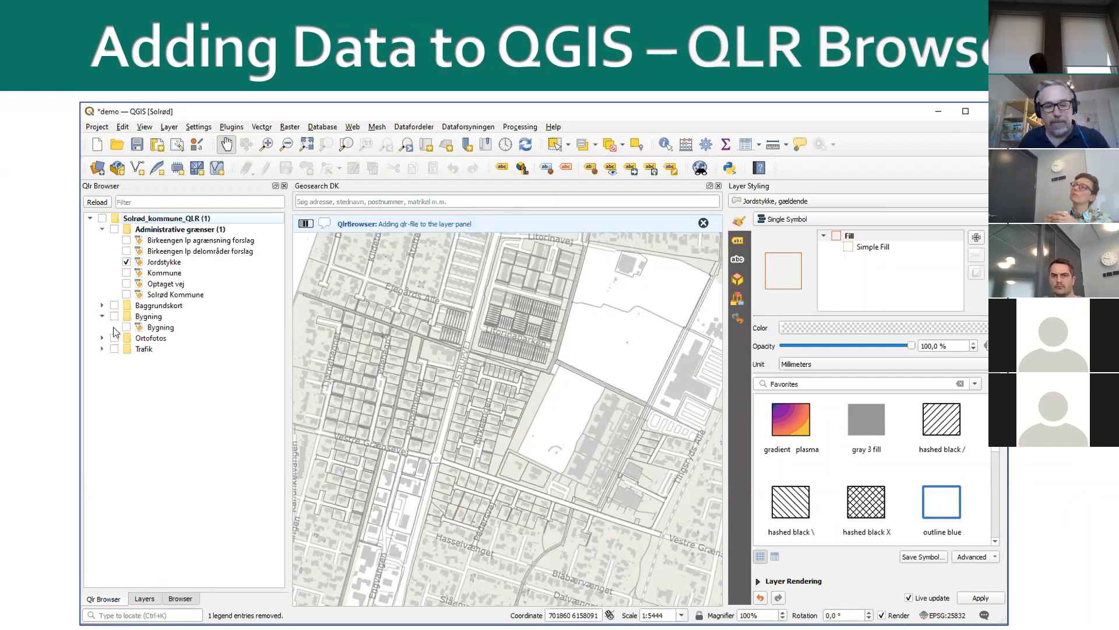
left_click(126, 328)
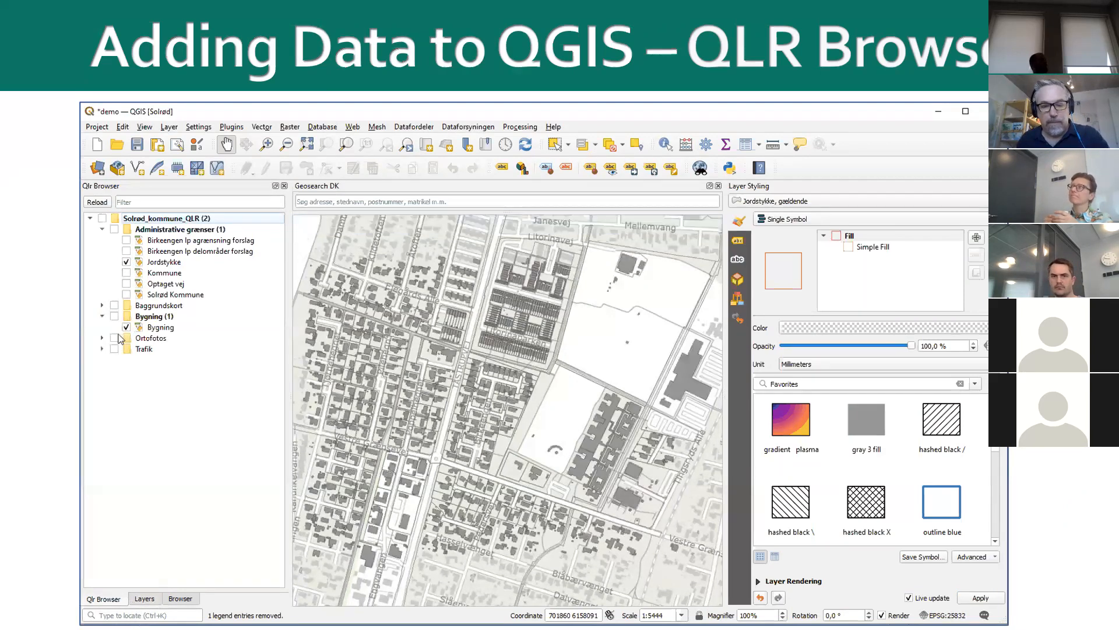
left_click(102, 339)
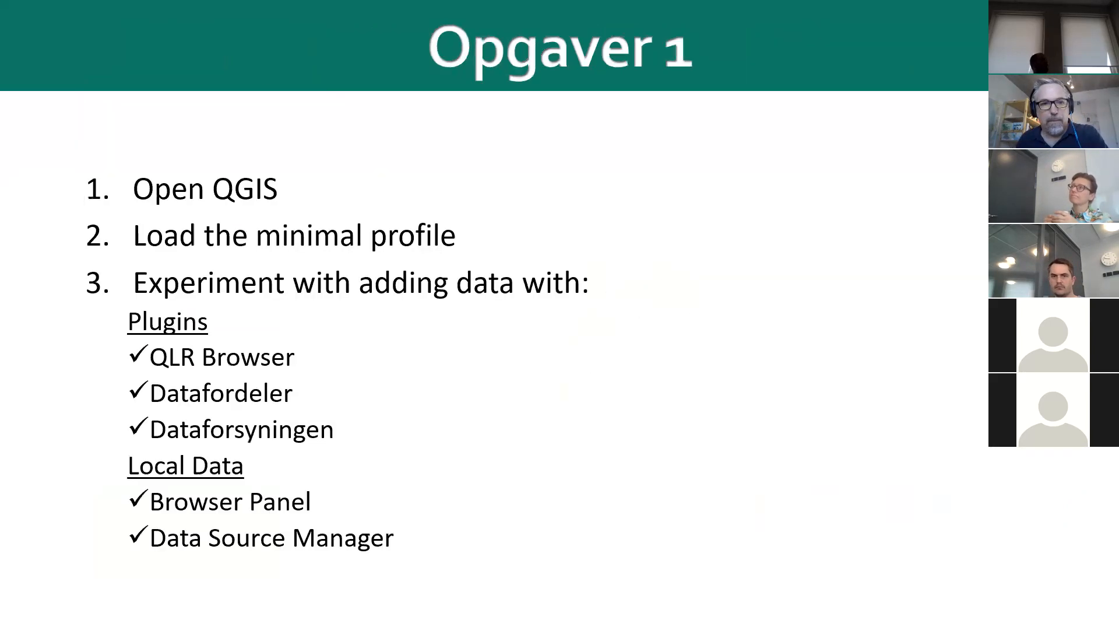
Leave the slide show, switch to QGIS and start a new empty project
key("Escape")
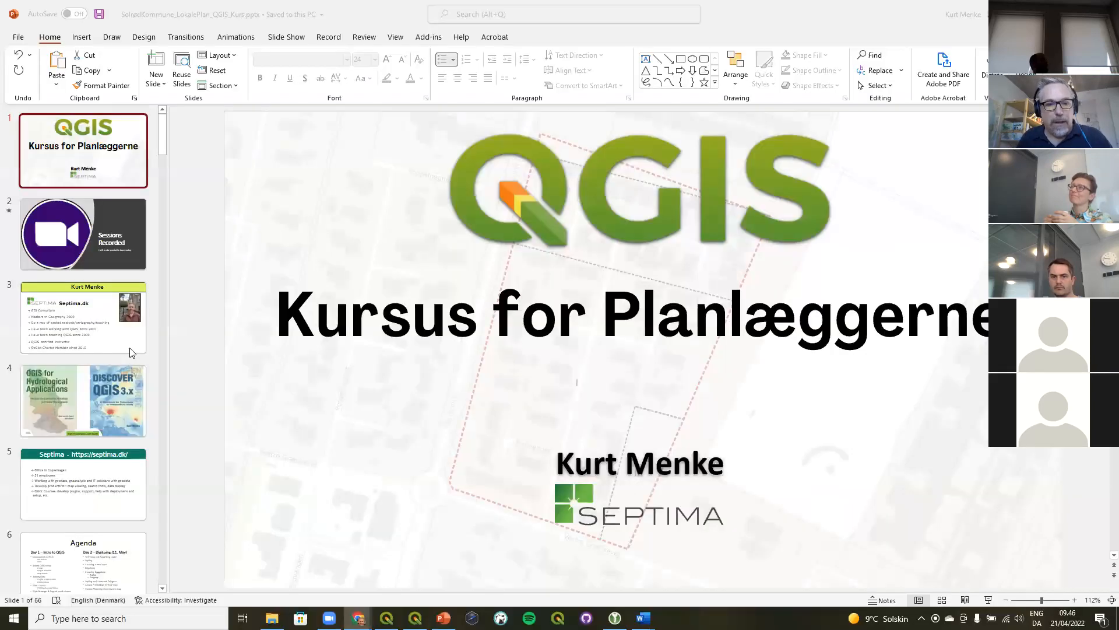
left_click(387, 618)
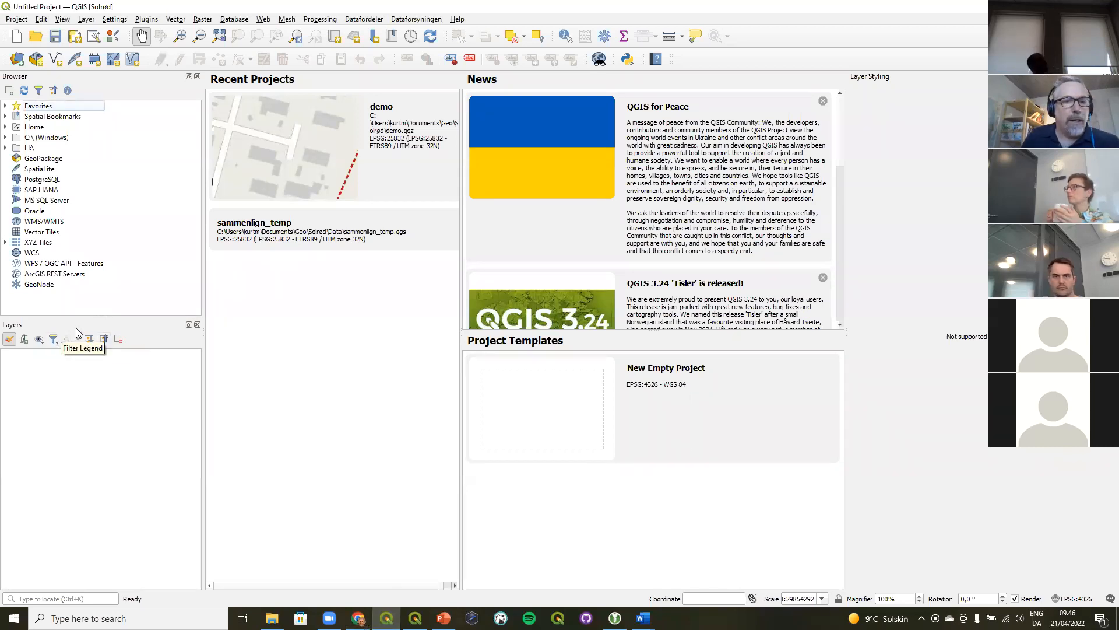
left_click(17, 37)
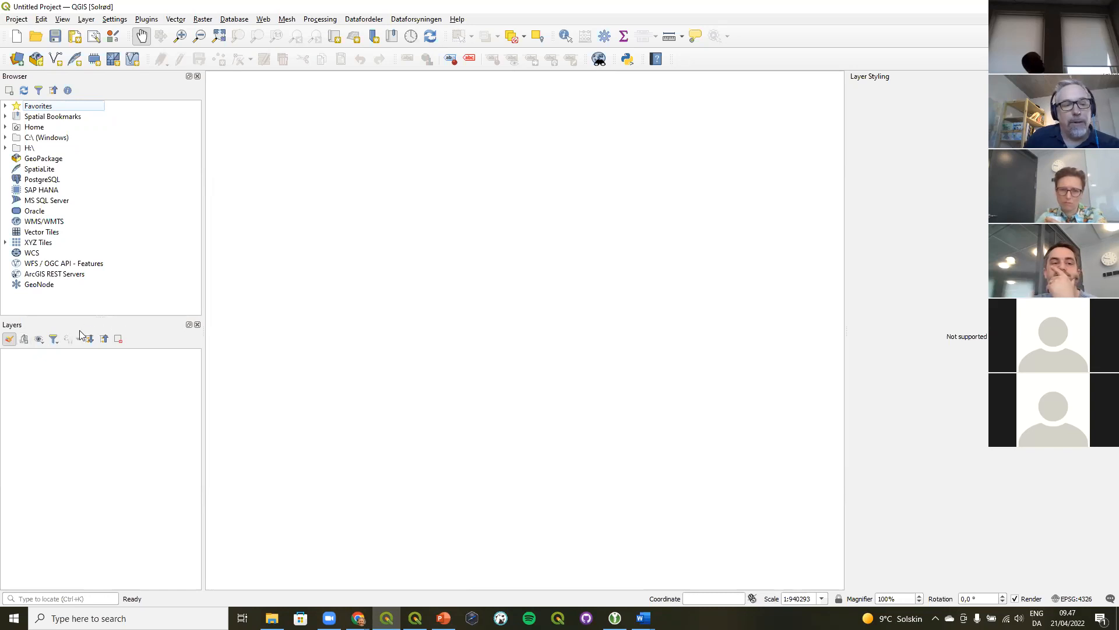
Undock the Layers panel and dock it onto the Browser panel so that both share one tabbed area, ending on Browser
left_click_drag(67, 328, 517, 219)
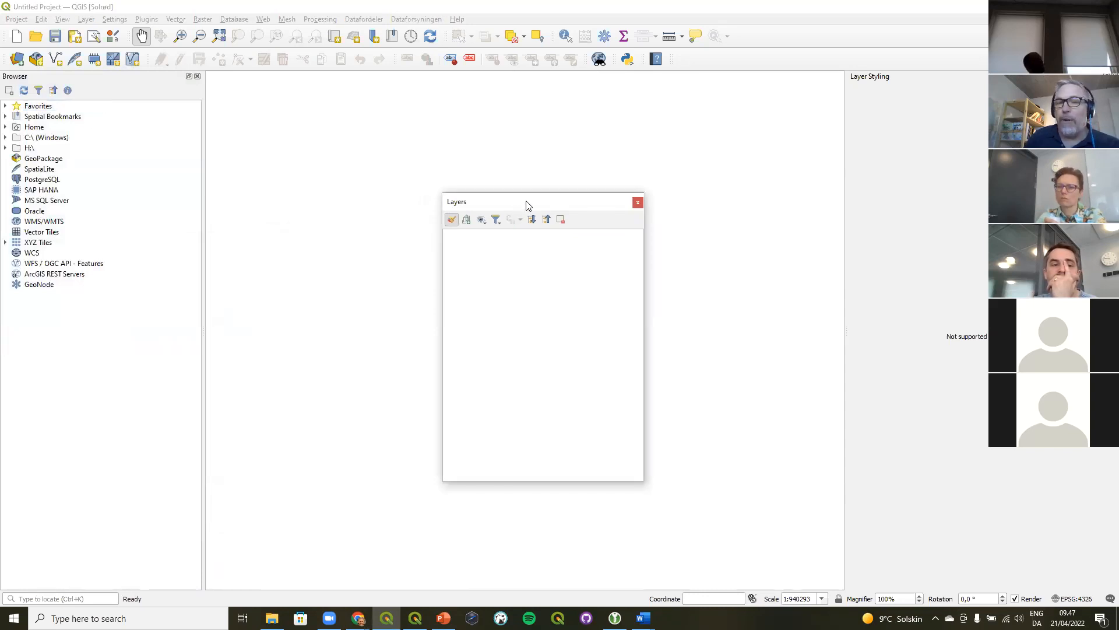
left_click_drag(526, 204, 558, 211)
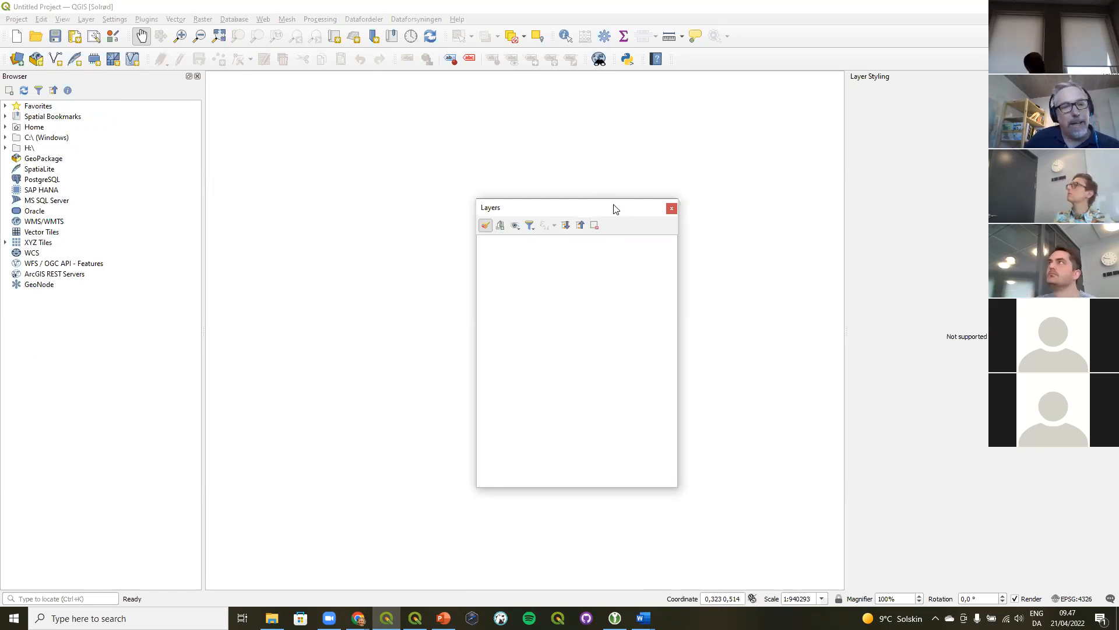
left_click_drag(613, 209, 143, 224)
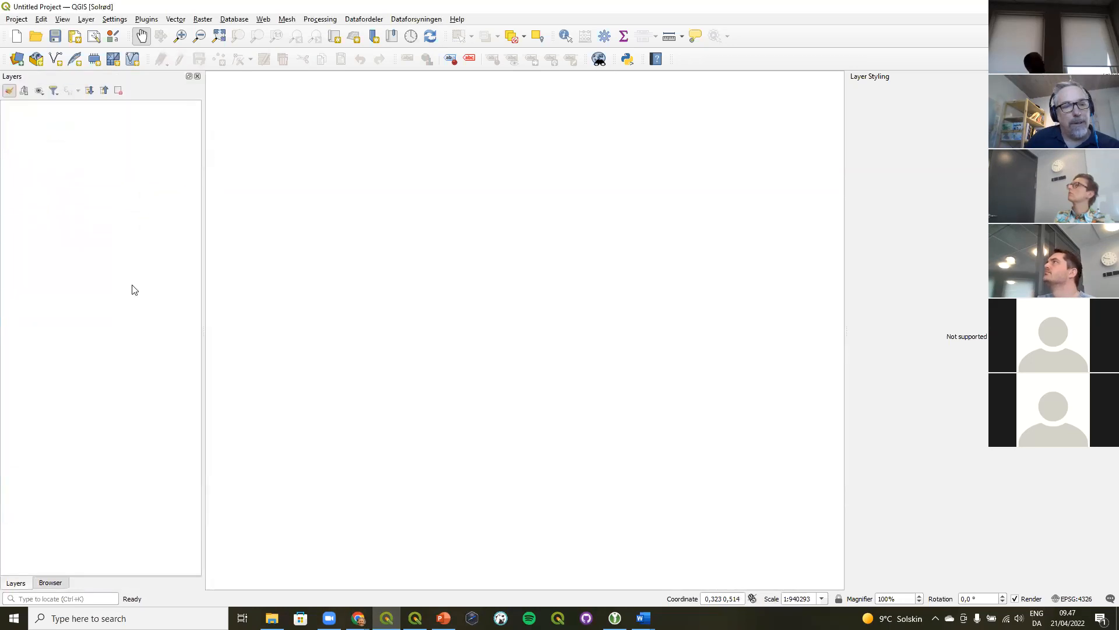
left_click(56, 583)
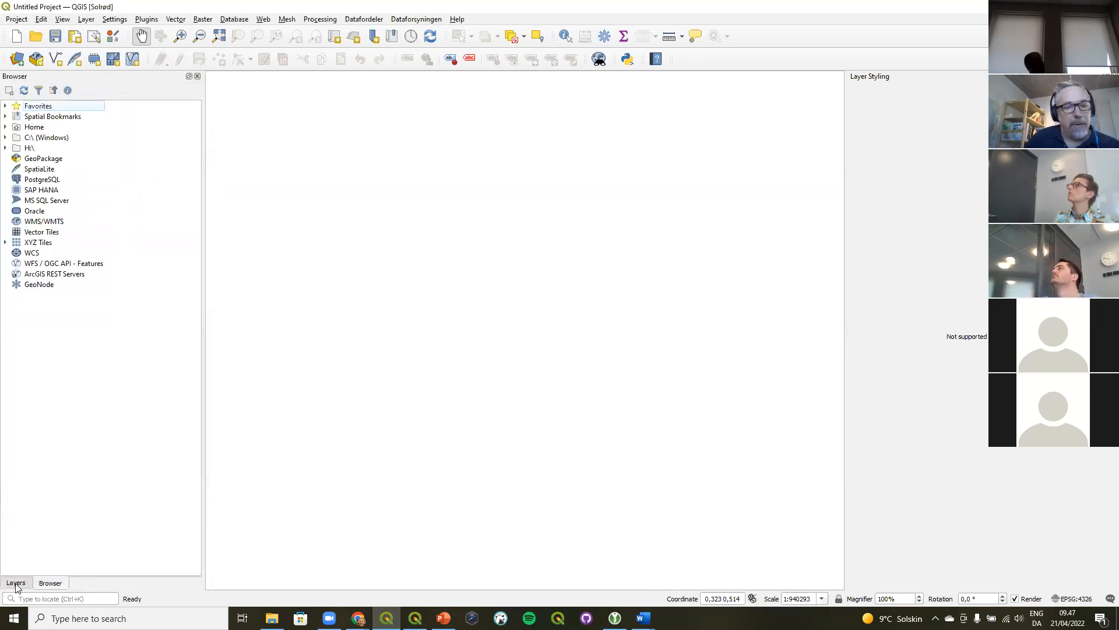
left_click(25, 587)
left_click(44, 584)
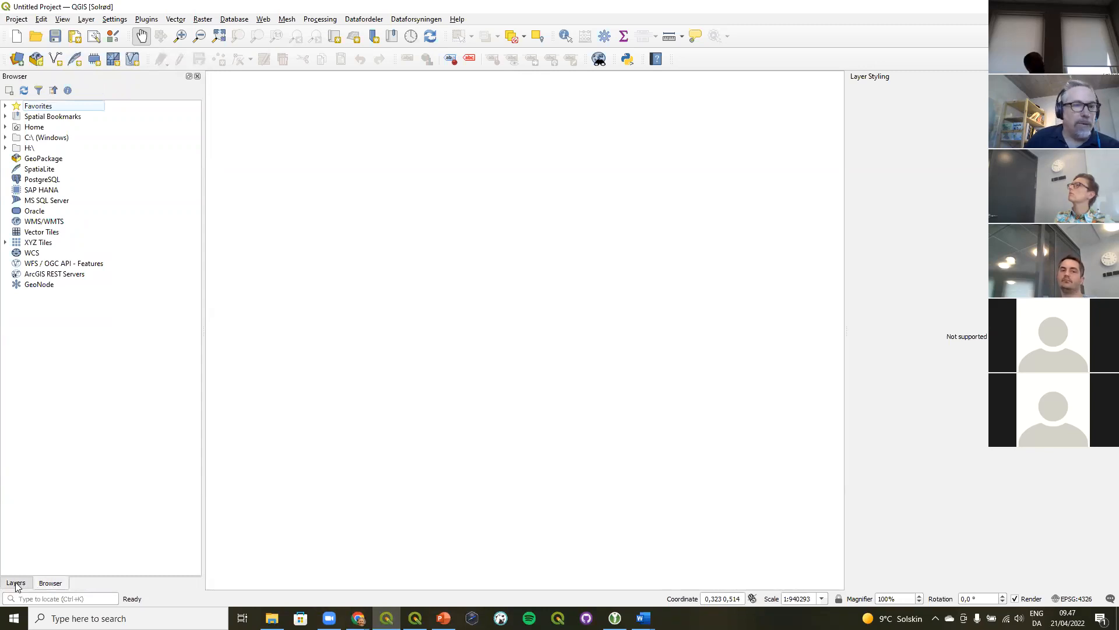
left_click(16, 583)
left_click(50, 584)
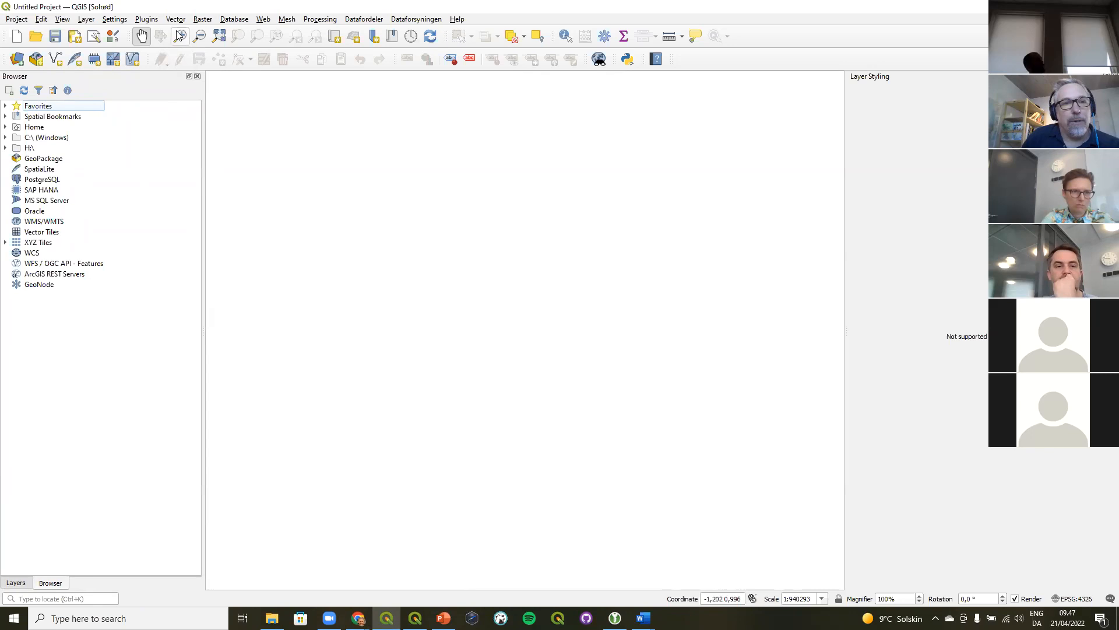
Enable the Qlr Browser plugin among the installed plugins and close the plugin manager
left_click(153, 21)
left_click(157, 32)
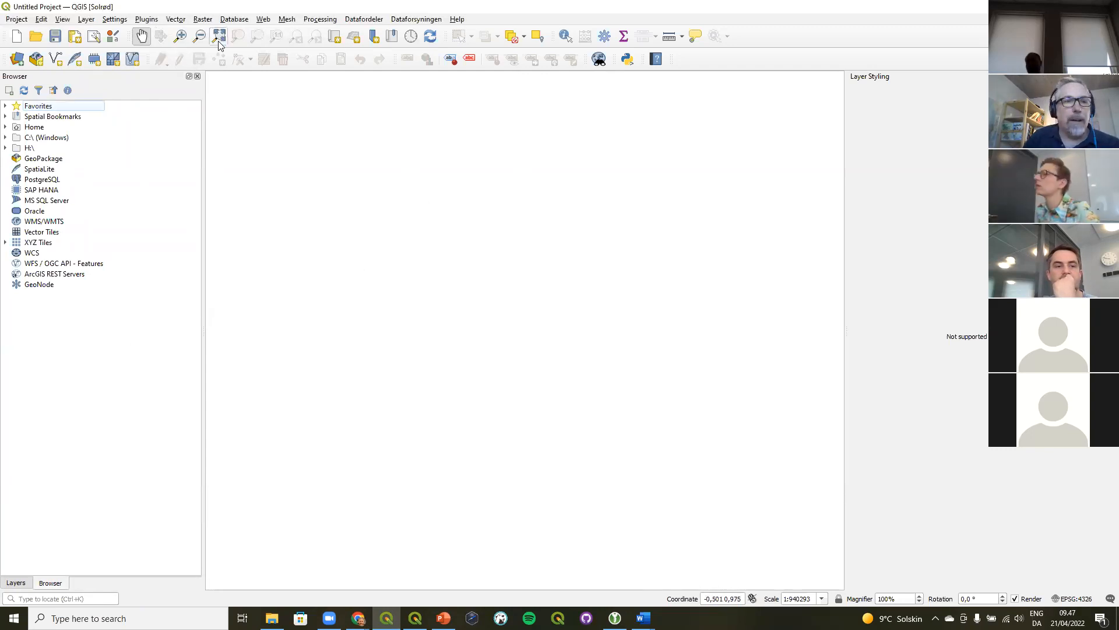
left_click(147, 19)
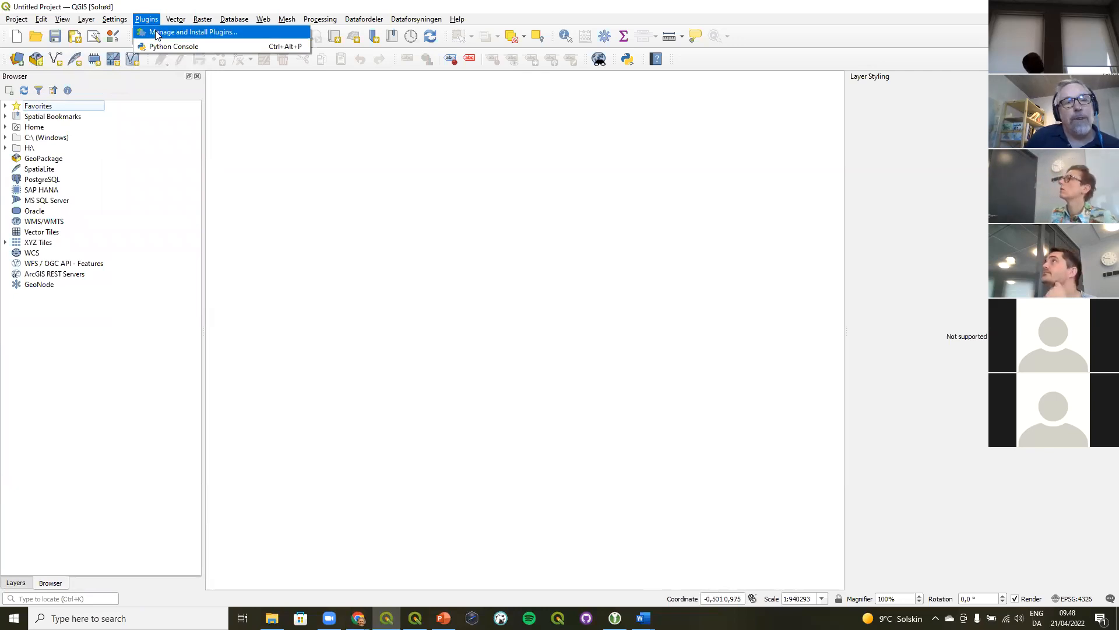
left_click(156, 34)
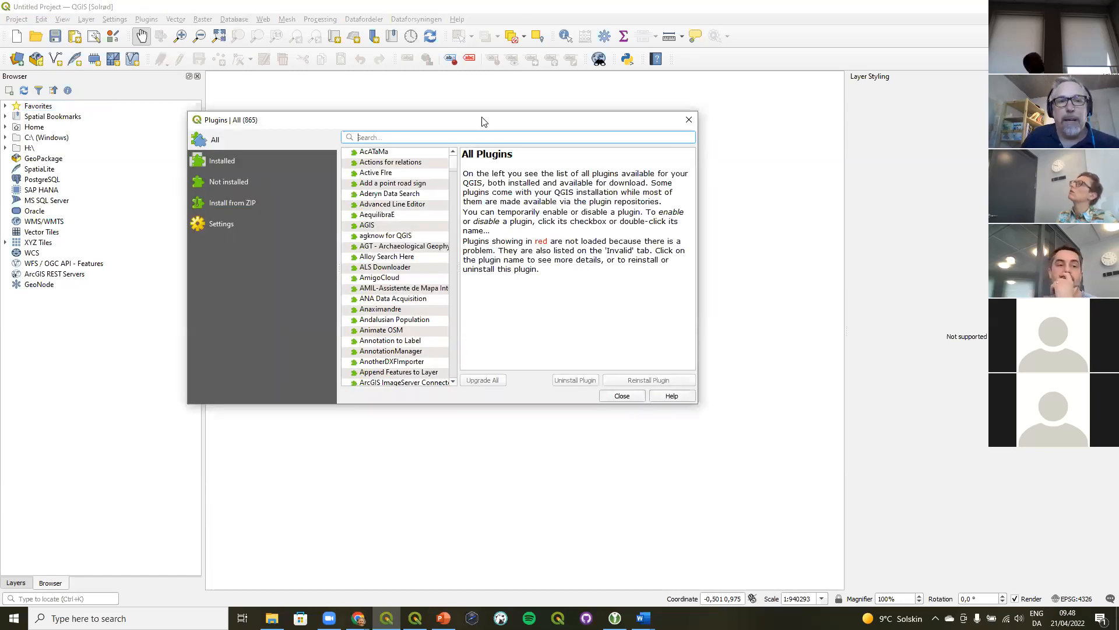
left_click(222, 163)
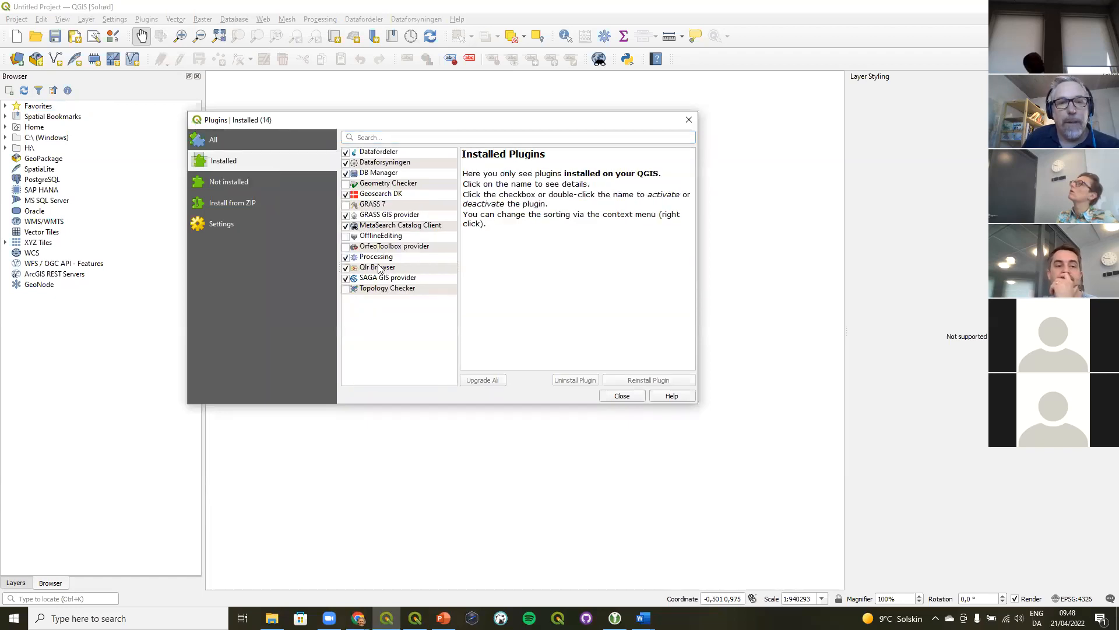
left_click(345, 268)
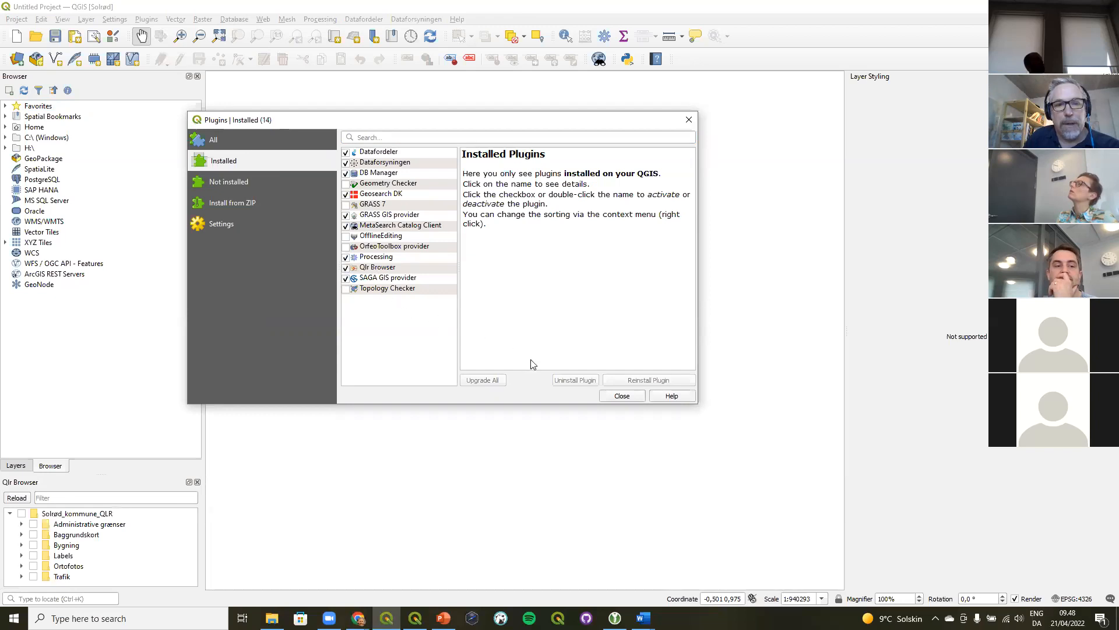
left_click(621, 396)
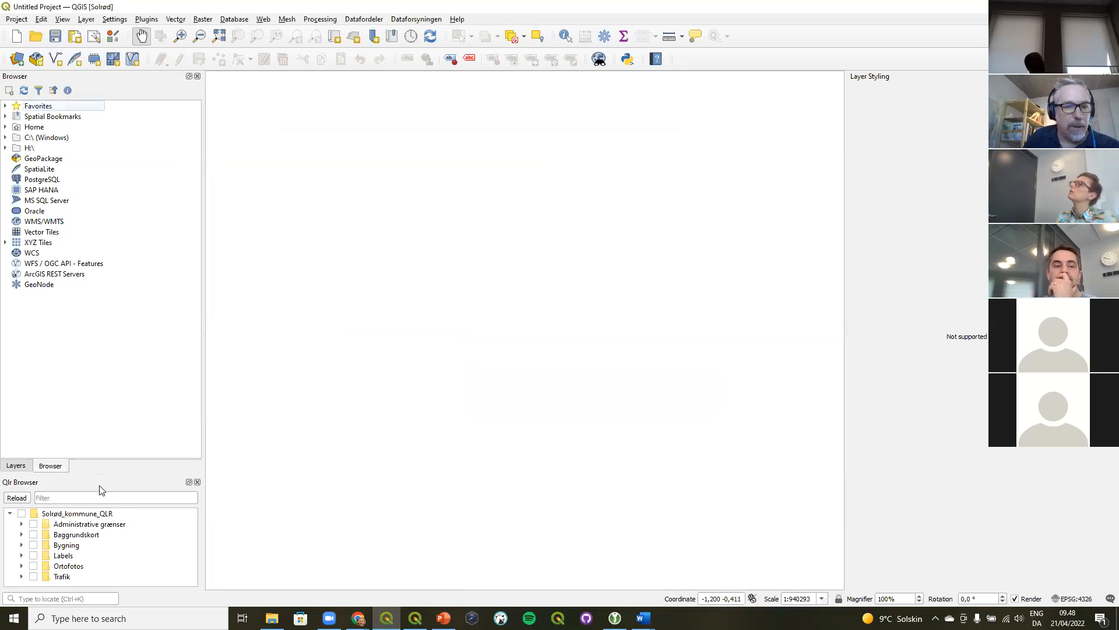
Dock the Qlr Browser panel into the tabbed group with Layers and Browser, and bring Qlr Browser to the front
left_click_drag(99, 481, 106, 219)
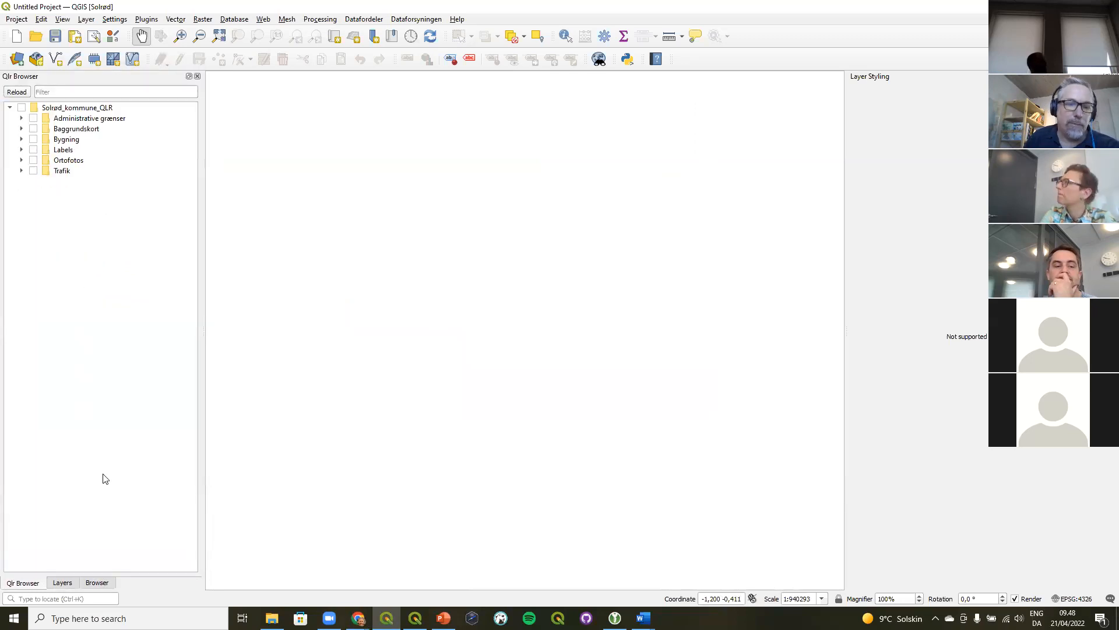
left_click(64, 583)
left_click(99, 582)
left_click(63, 582)
left_click(23, 583)
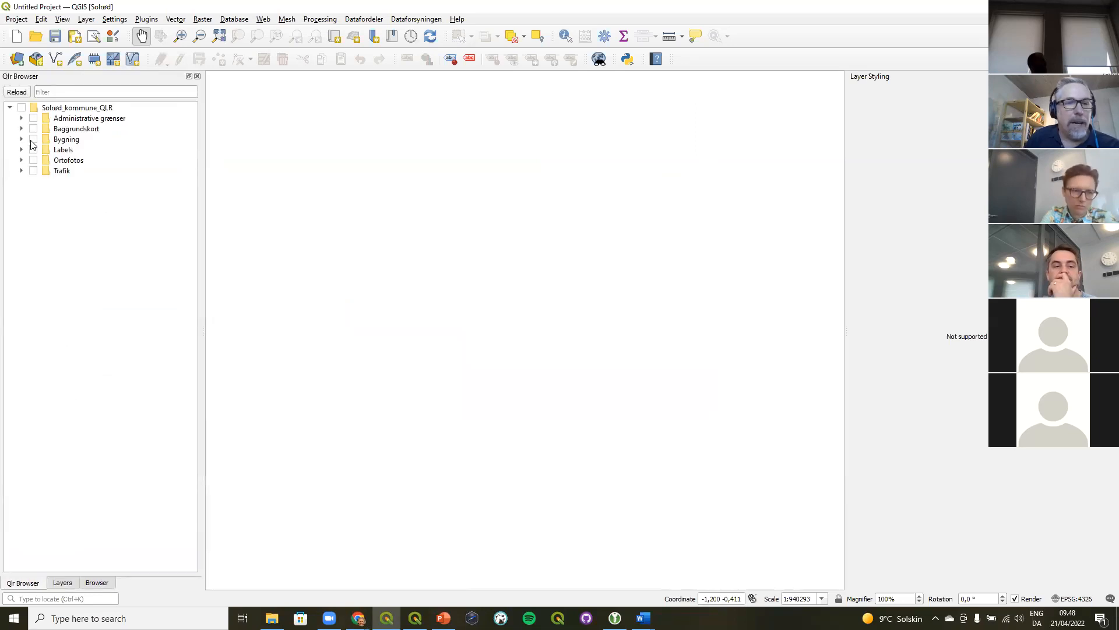
Add the Ortofoto forår layer from Ortofotos and Birkeengen lp delområder forslag from Administrative grænser to the project
left_click(22, 160)
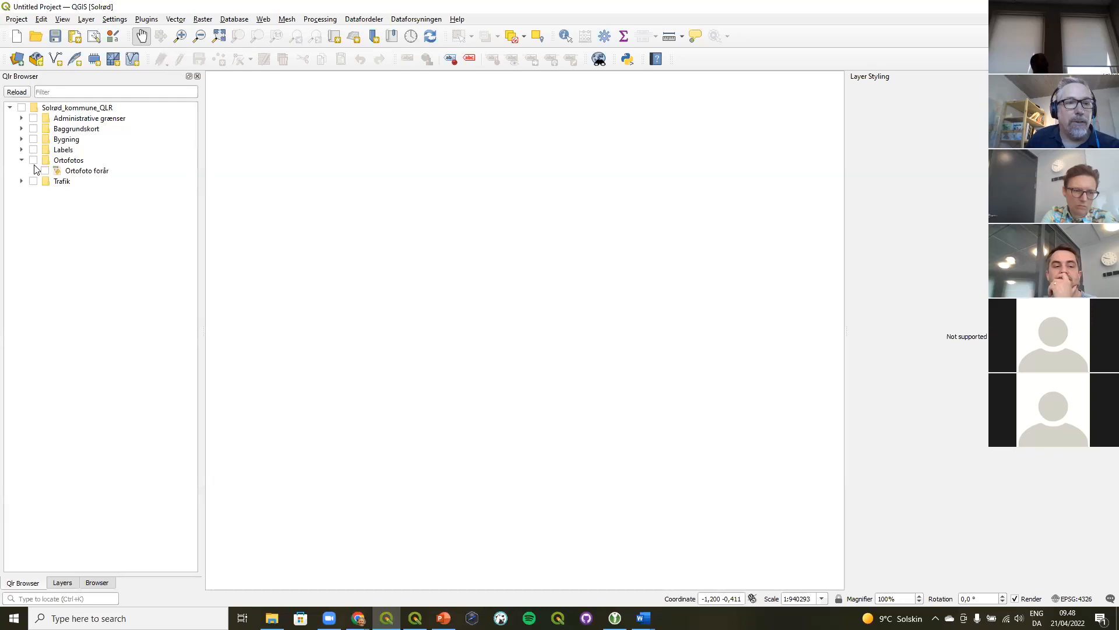
left_click(45, 171)
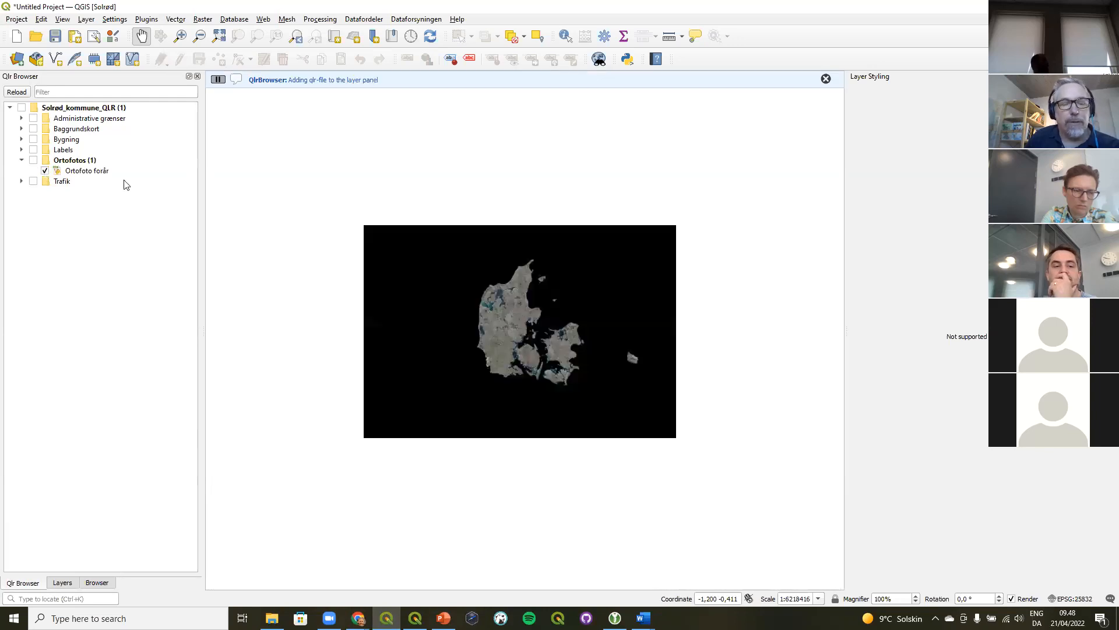
left_click(22, 118)
left_click(45, 140)
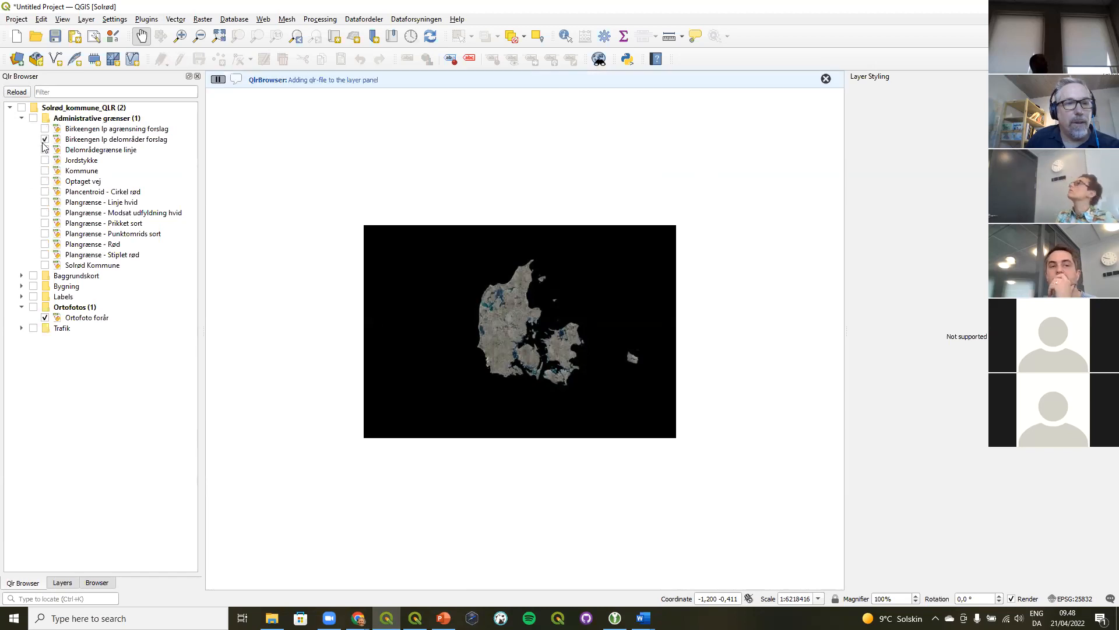
Zoom the map to the birkeengen_lp_delomraader_forslag layer and show its feature count in the layer list
left_click(61, 582)
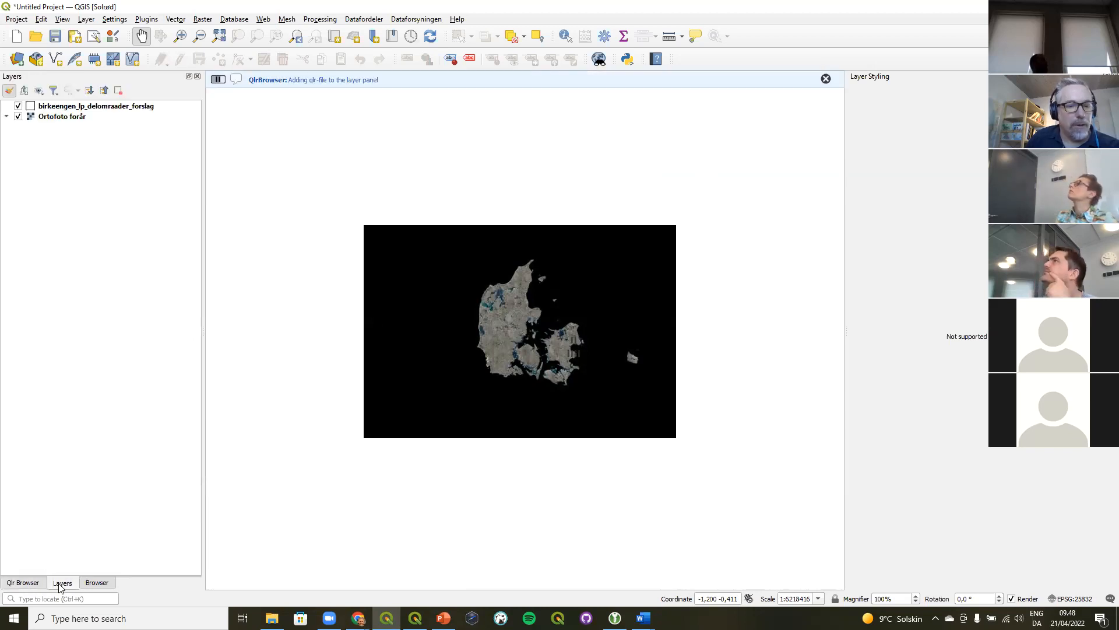
right_click(64, 108)
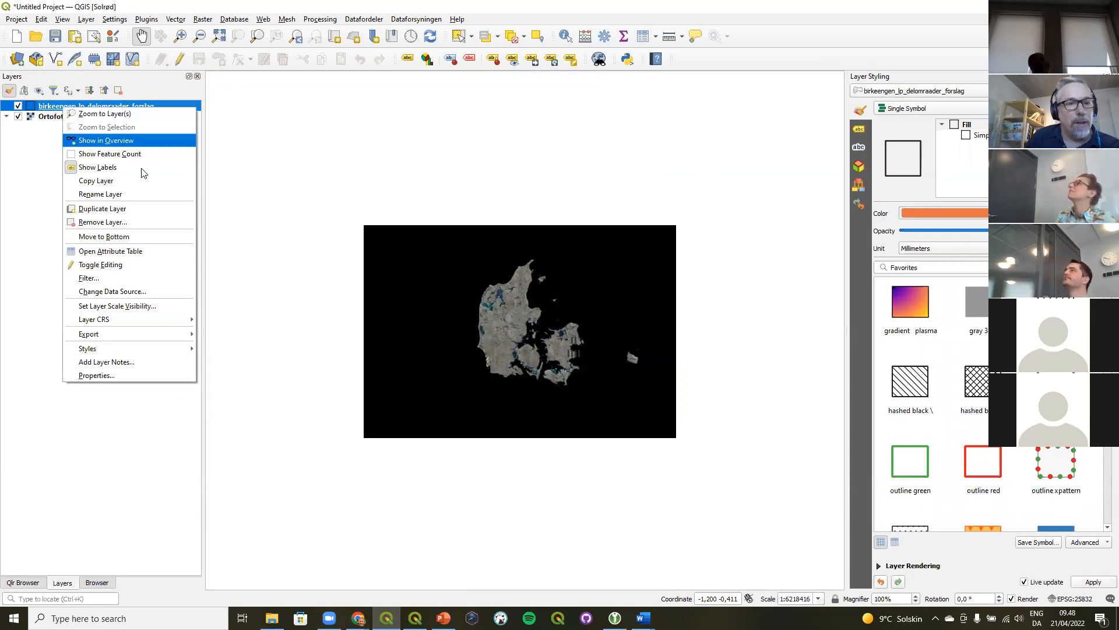
left_click(127, 114)
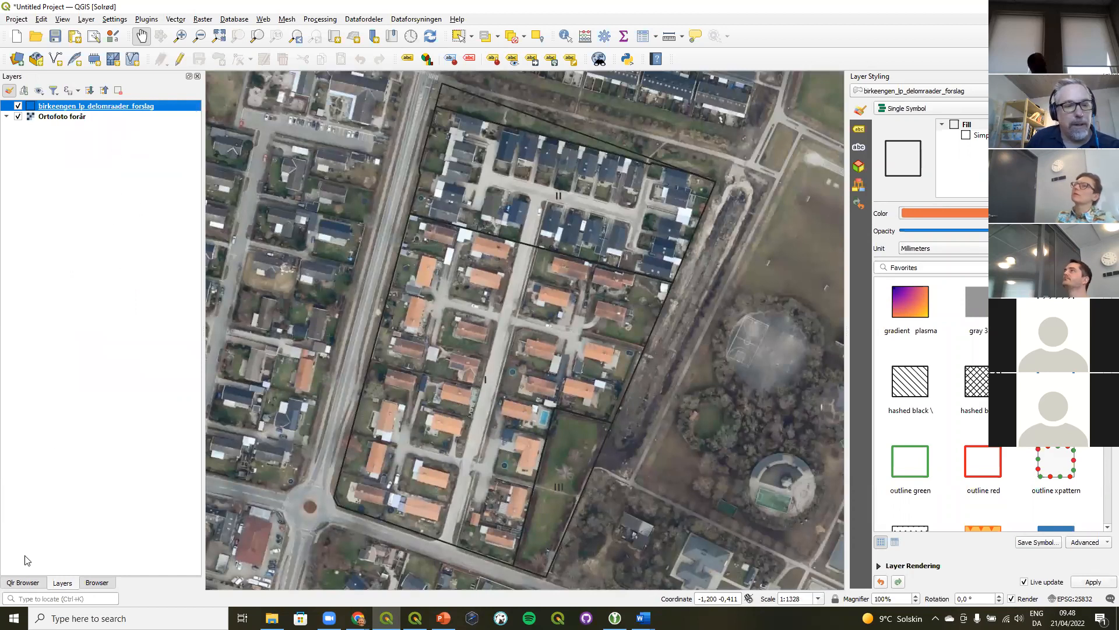
right_click(78, 106)
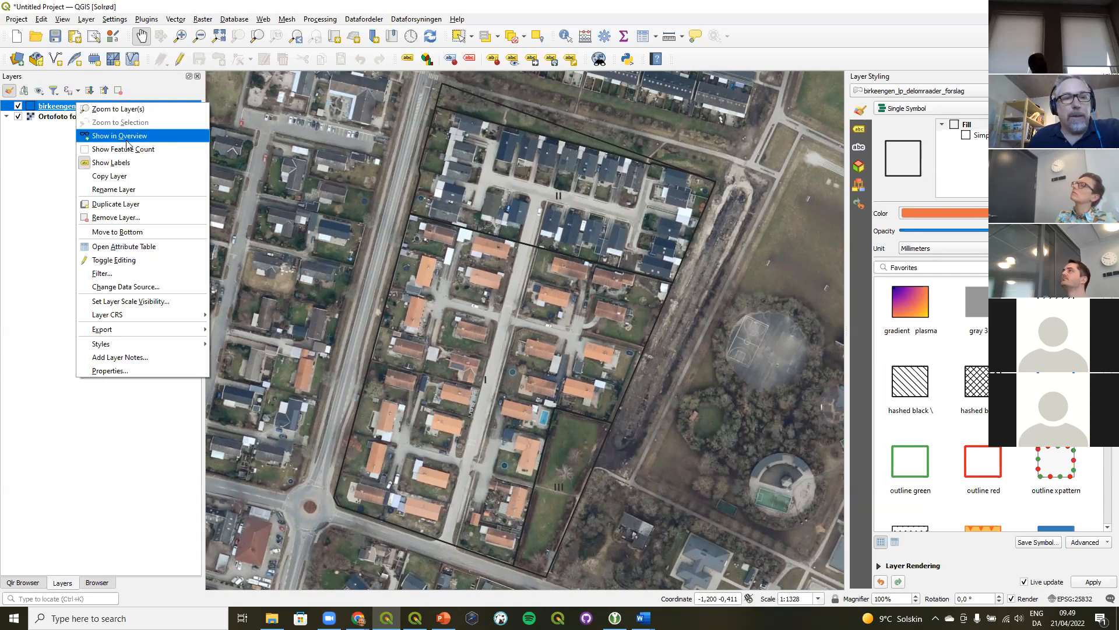
left_click(125, 149)
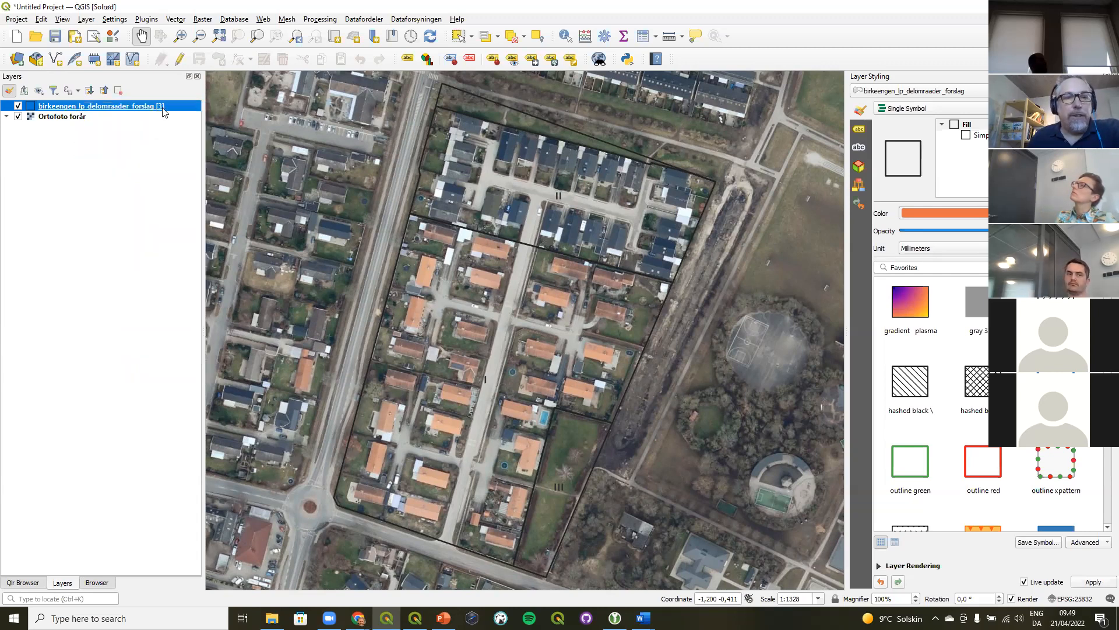
right_click(128, 108)
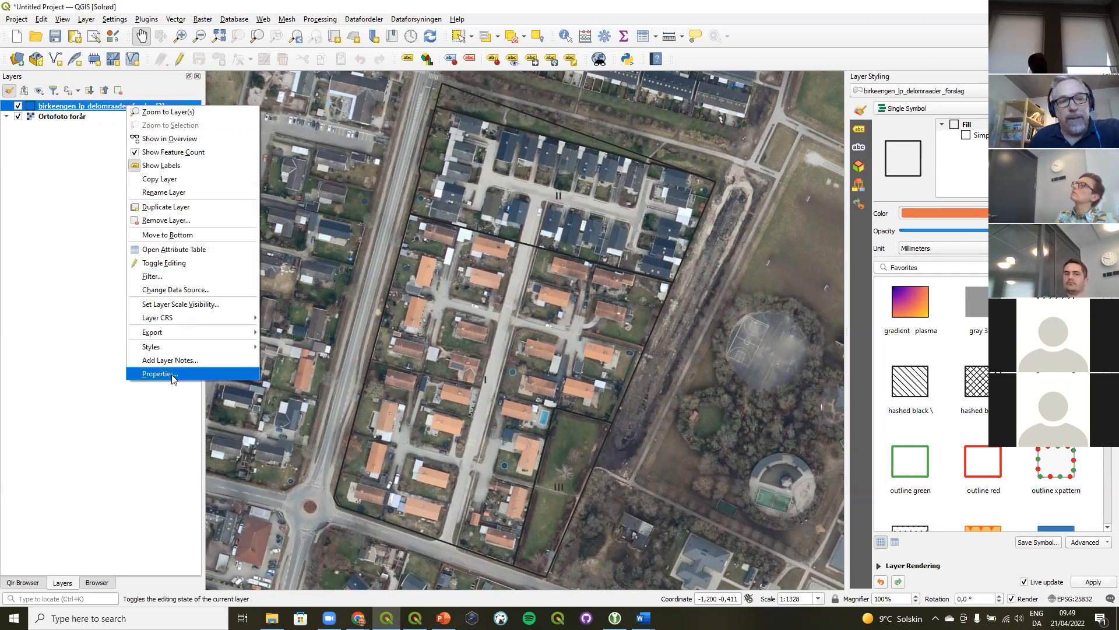
mouse_move(179, 337)
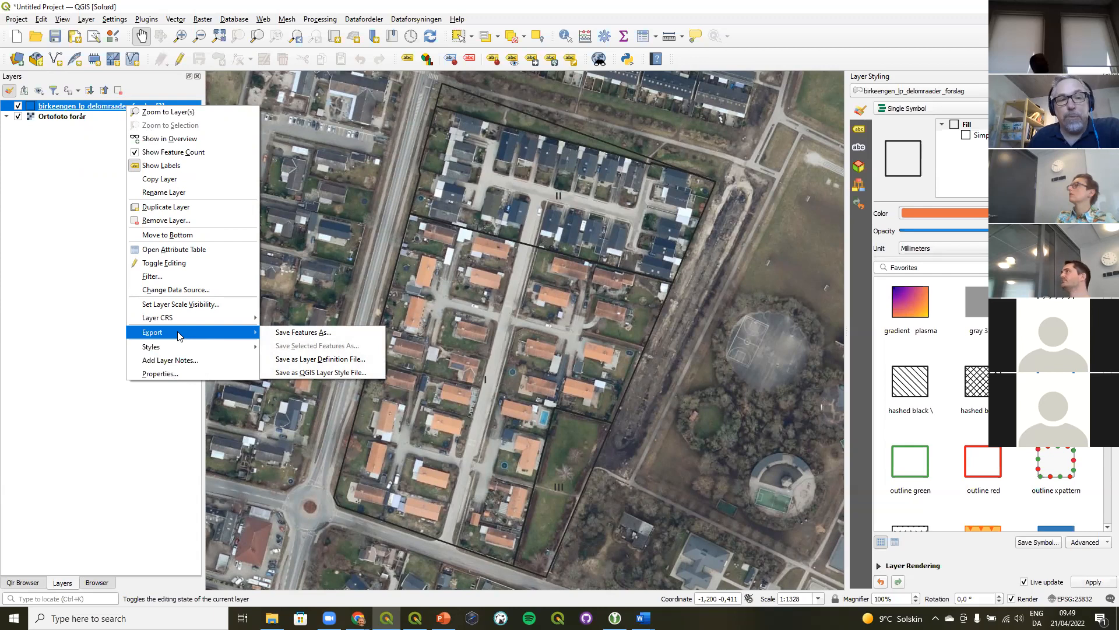
left_click(40, 186)
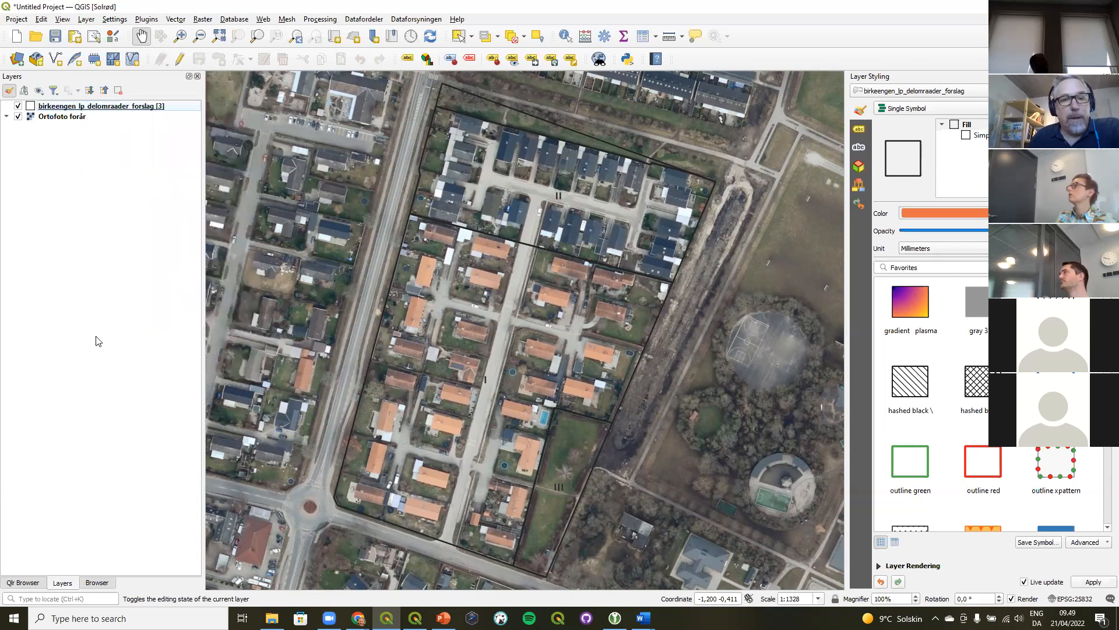
Add the Plangrænse - Linje hvid and Plangrænse - Rød layers from Administrative grænser to the project, and hide the Ortofoto forår layer
left_click(23, 582)
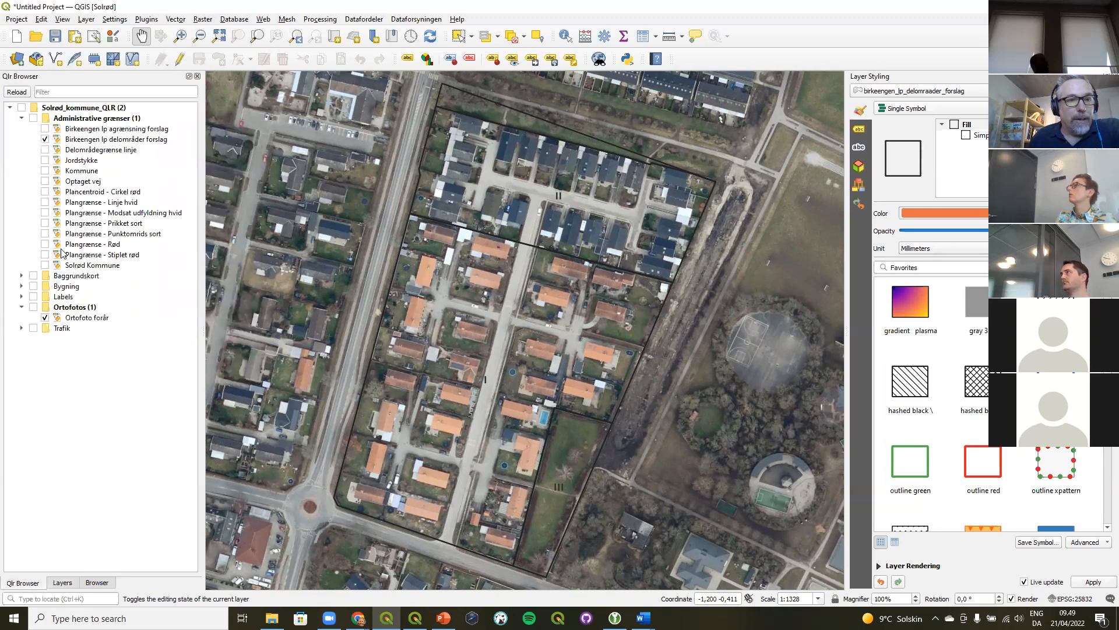
left_click(44, 203)
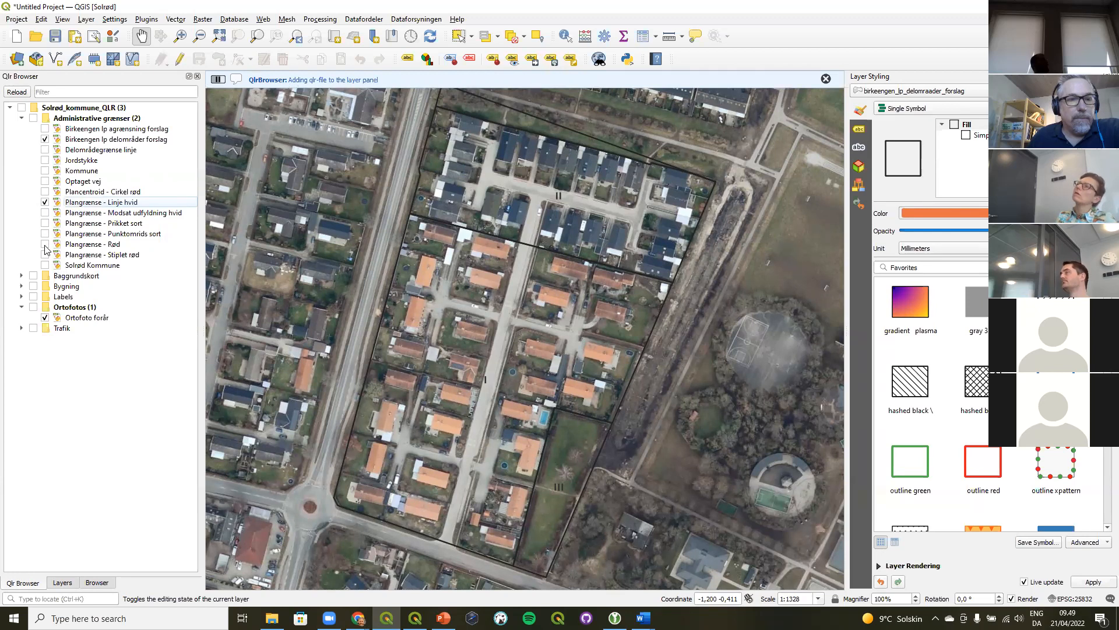
left_click(62, 584)
left_click(18, 106)
left_click(18, 117)
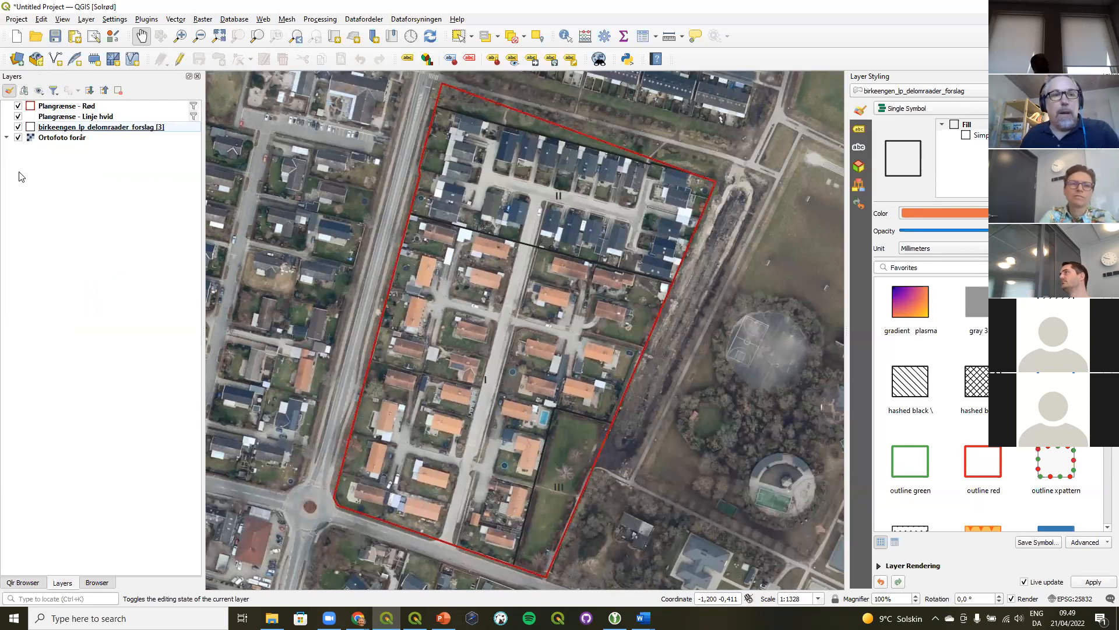
left_click(18, 138)
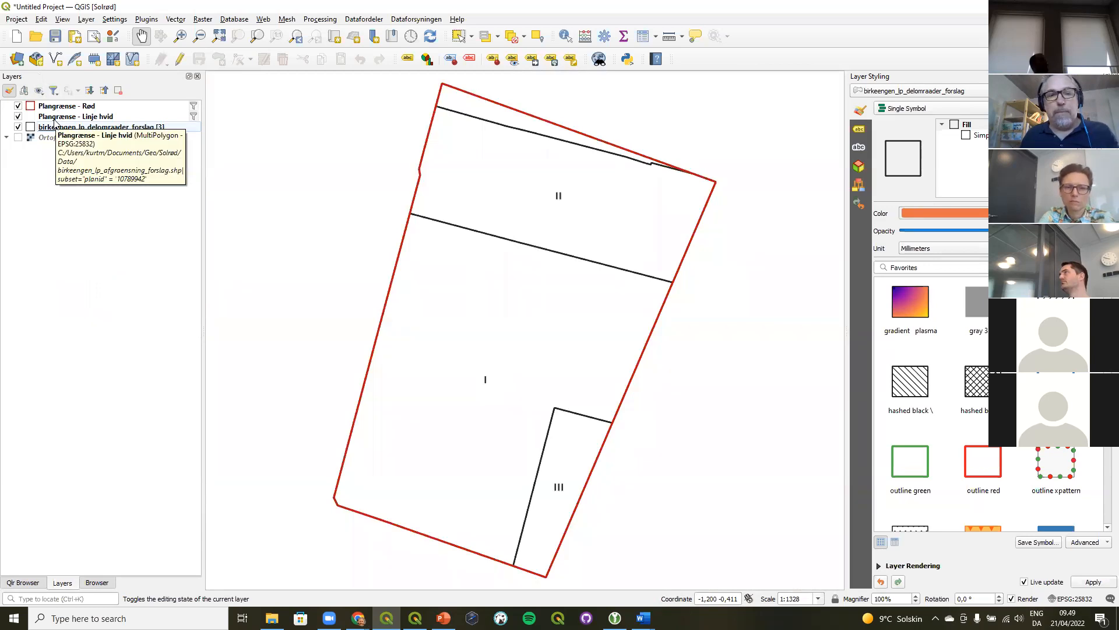
Add the Bygning layer from GeoDanmark (WFS) and the Skærmkort - dæmpet background map from Dataforsyningen to the project
left_click(416, 20)
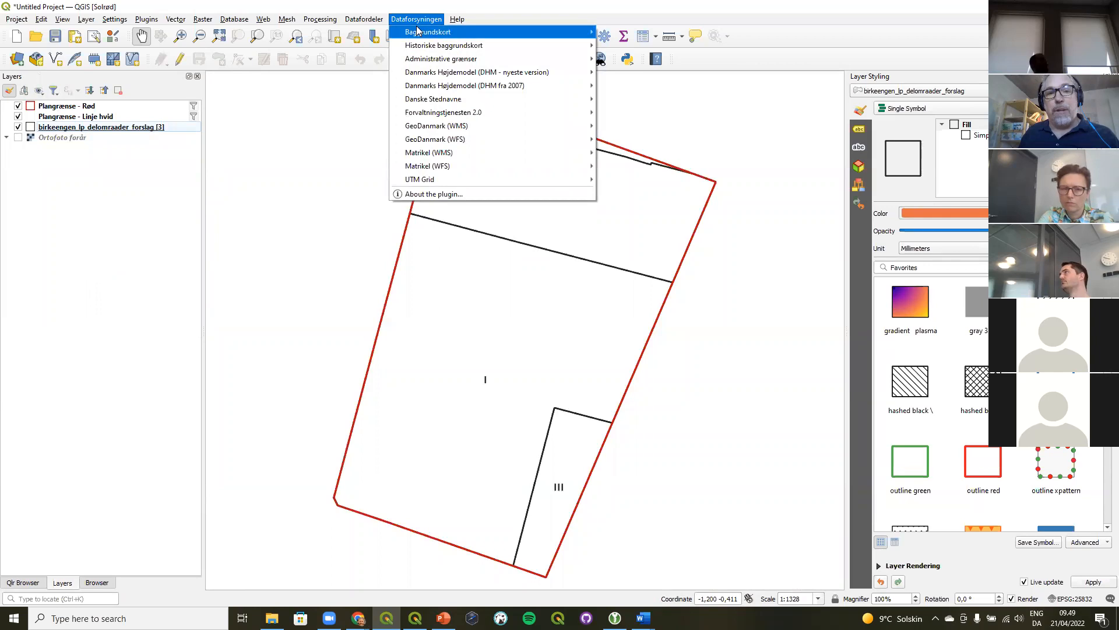
mouse_move(454, 129)
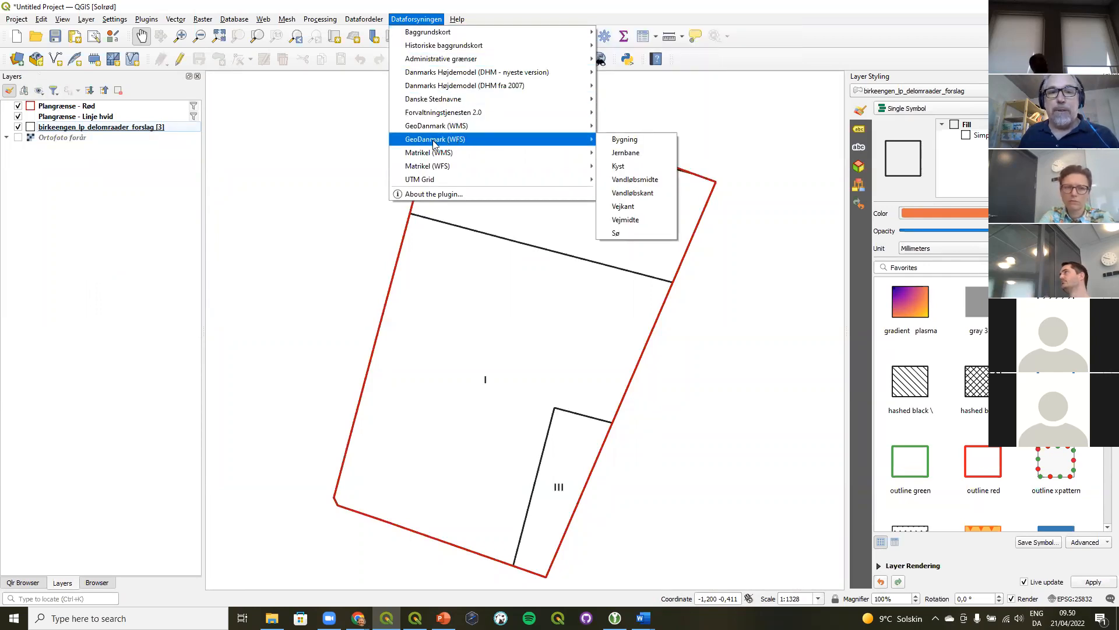
left_click(641, 141)
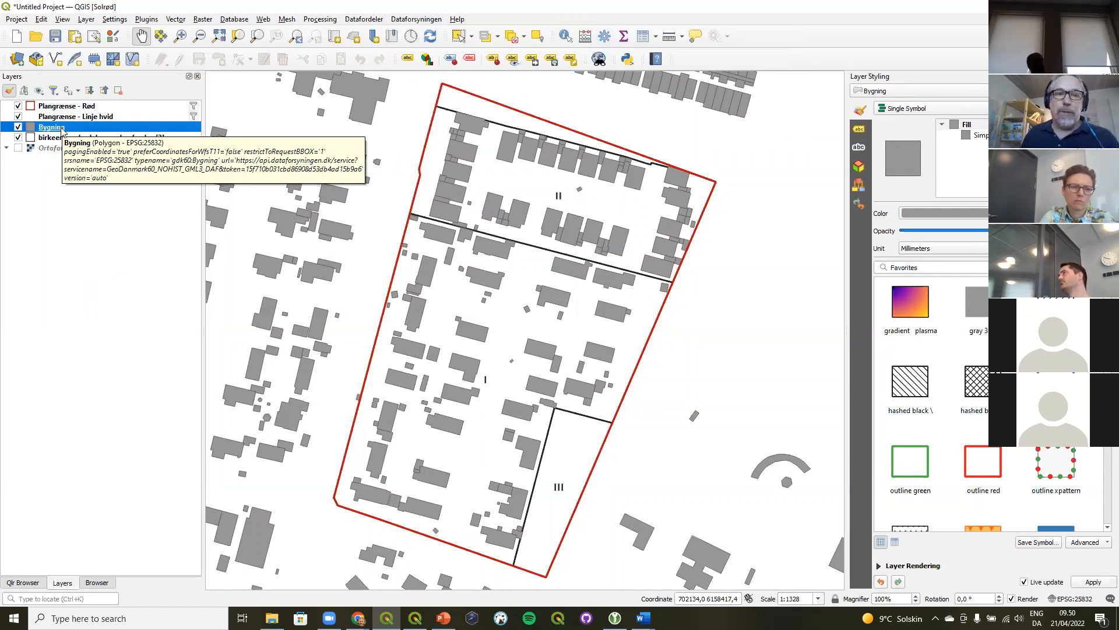
left_click(423, 21)
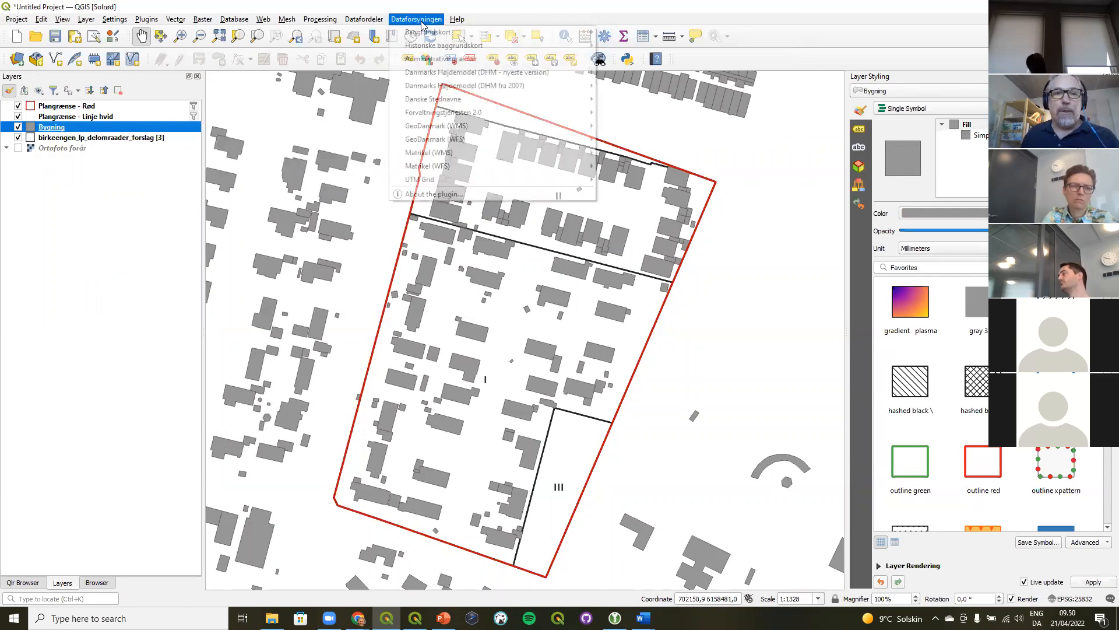
mouse_move(425, 32)
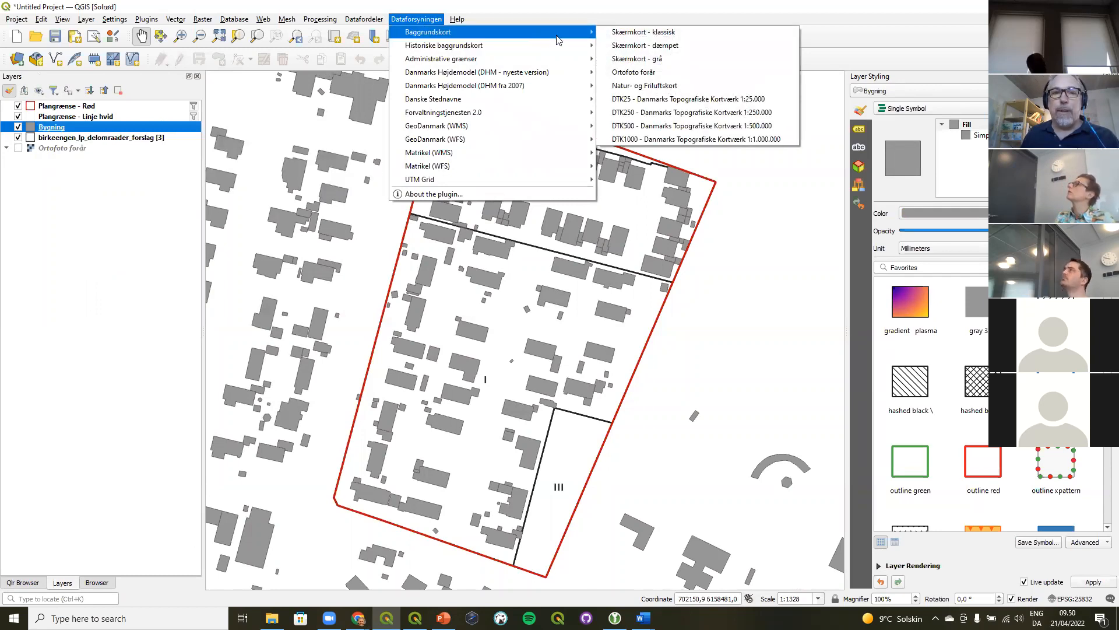
left_click(628, 51)
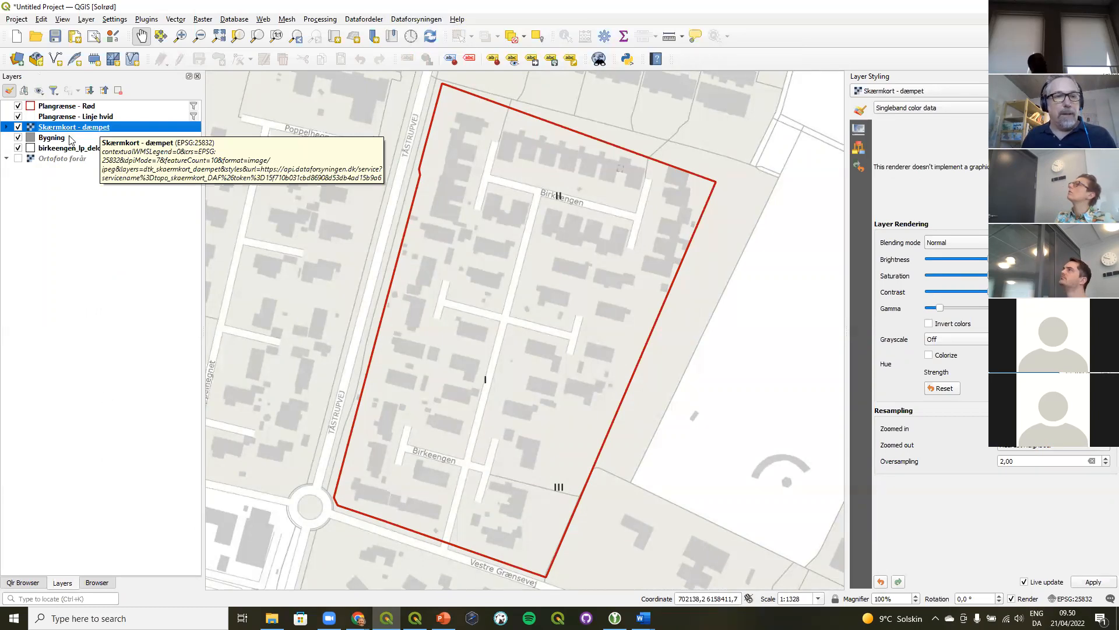
Zoom the map out to the wider Solrød Strand area, in around the Birkeengen plan boundary, and out again using zoom rectangles
left_click(200, 37)
left_click_drag(415, 175, 597, 368)
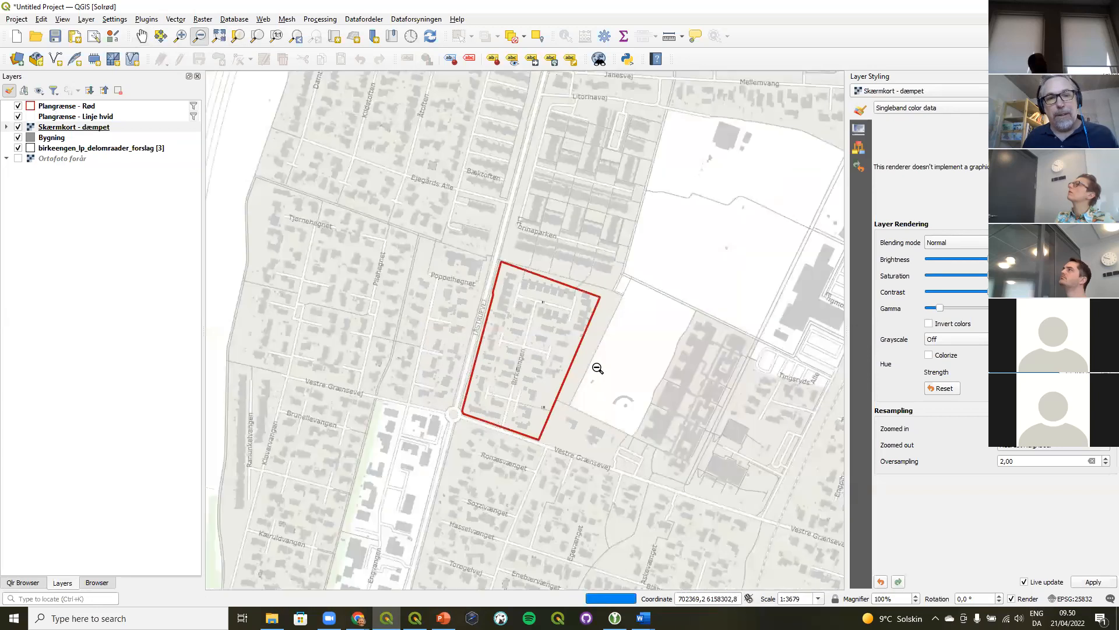
left_click_drag(455, 271, 627, 404)
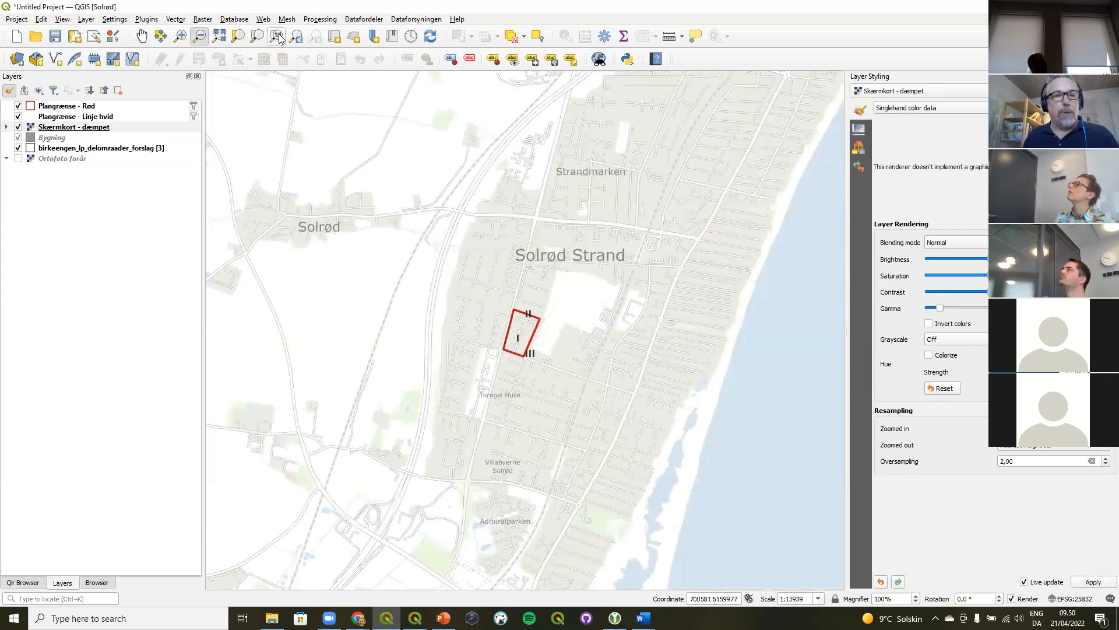
left_click(182, 37)
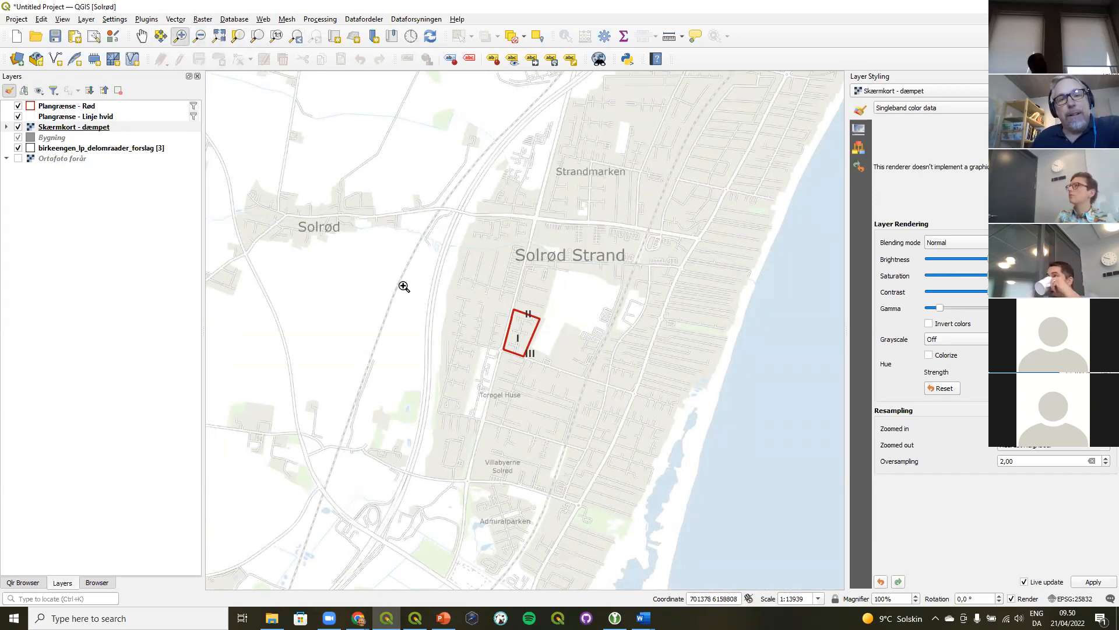
left_click_drag(417, 261, 610, 429)
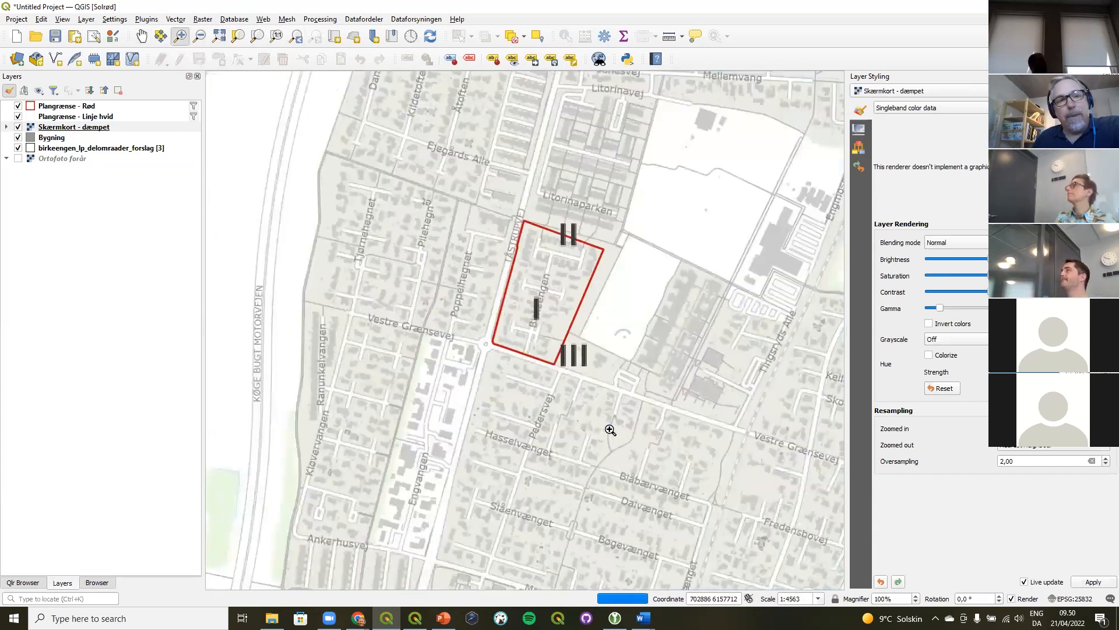
left_click(198, 36)
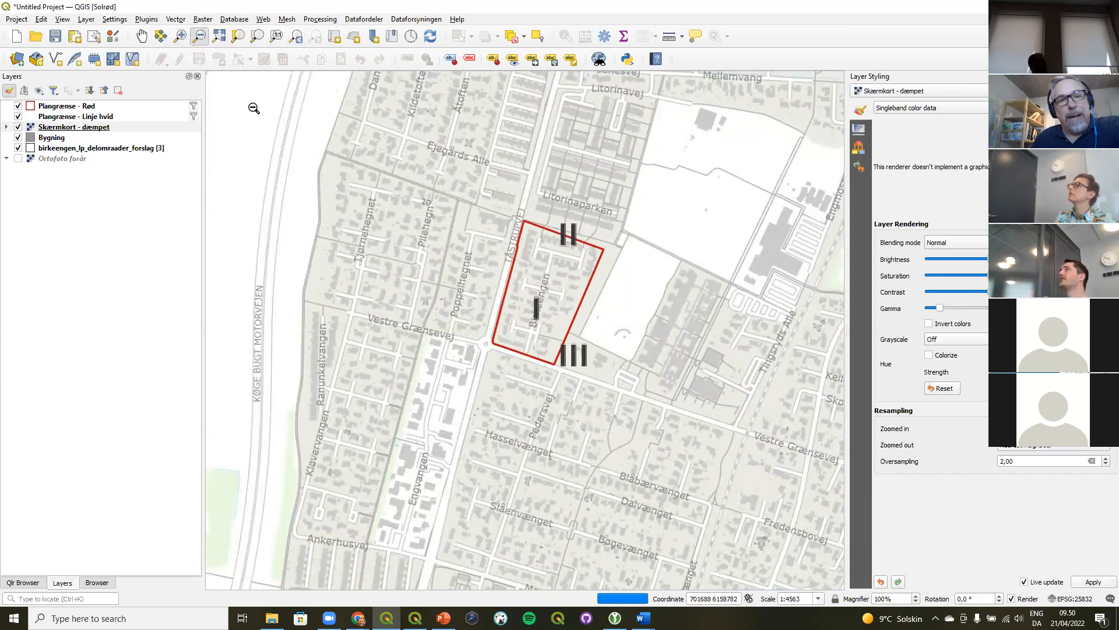
left_click_drag(439, 197, 649, 402)
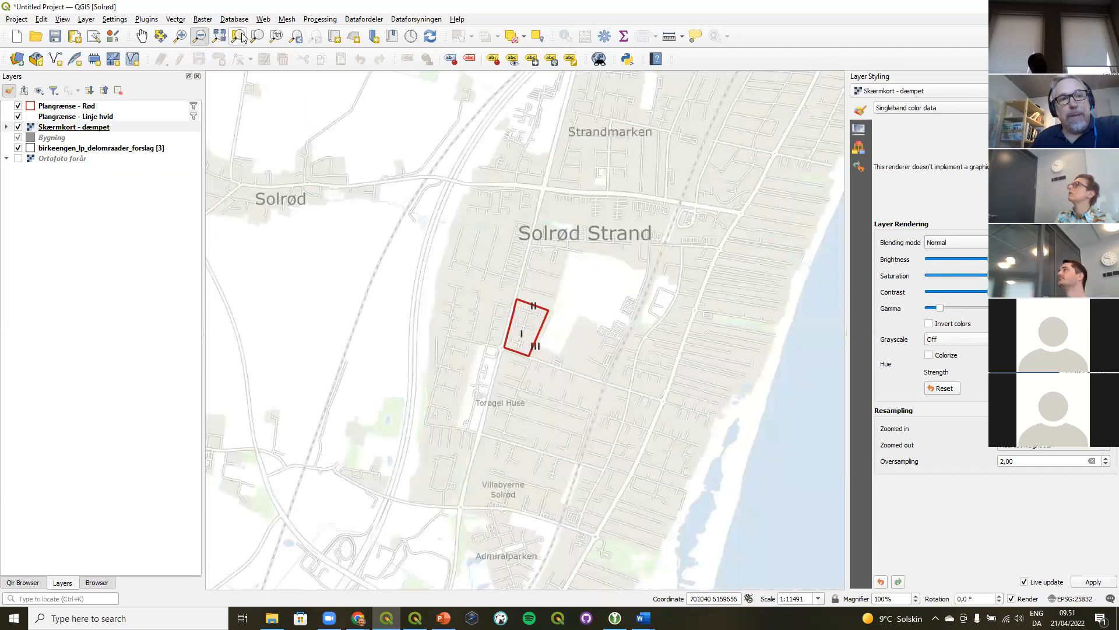
Step back and forward through the previous map extents to the close-up of the Birkeengen plan area, and pan the map slightly
left_click(298, 38)
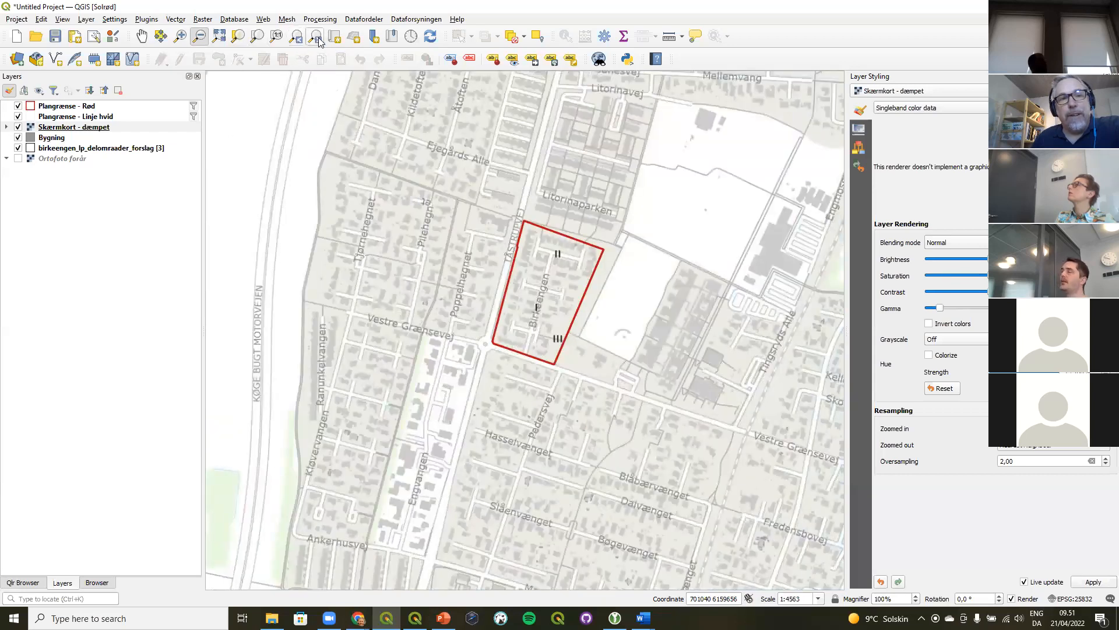
left_click(317, 39)
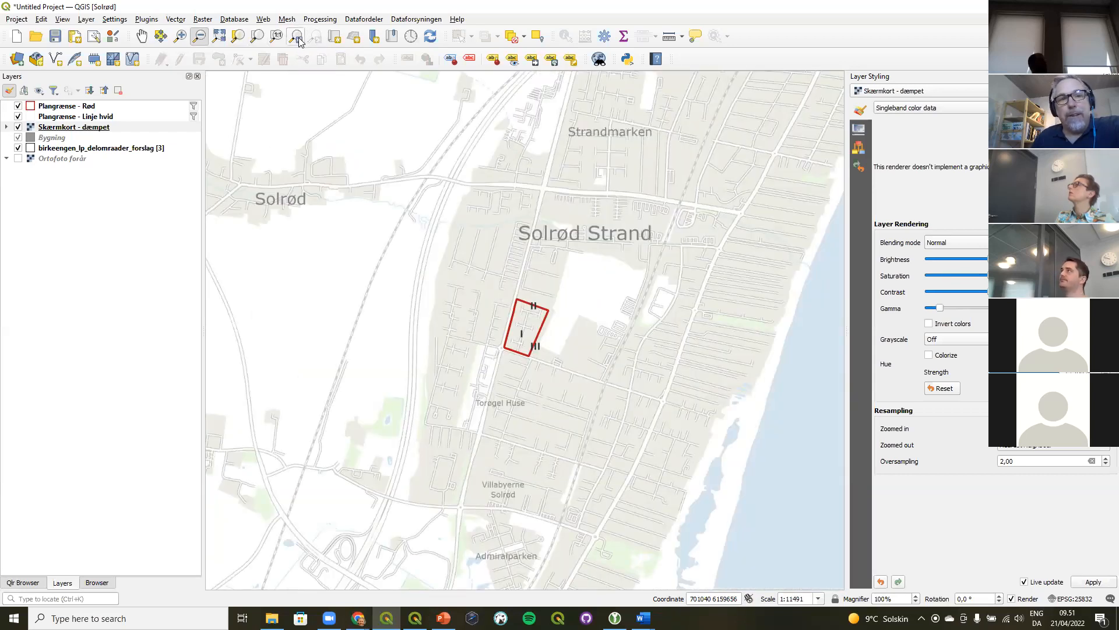
left_click(297, 37)
left_click(318, 38)
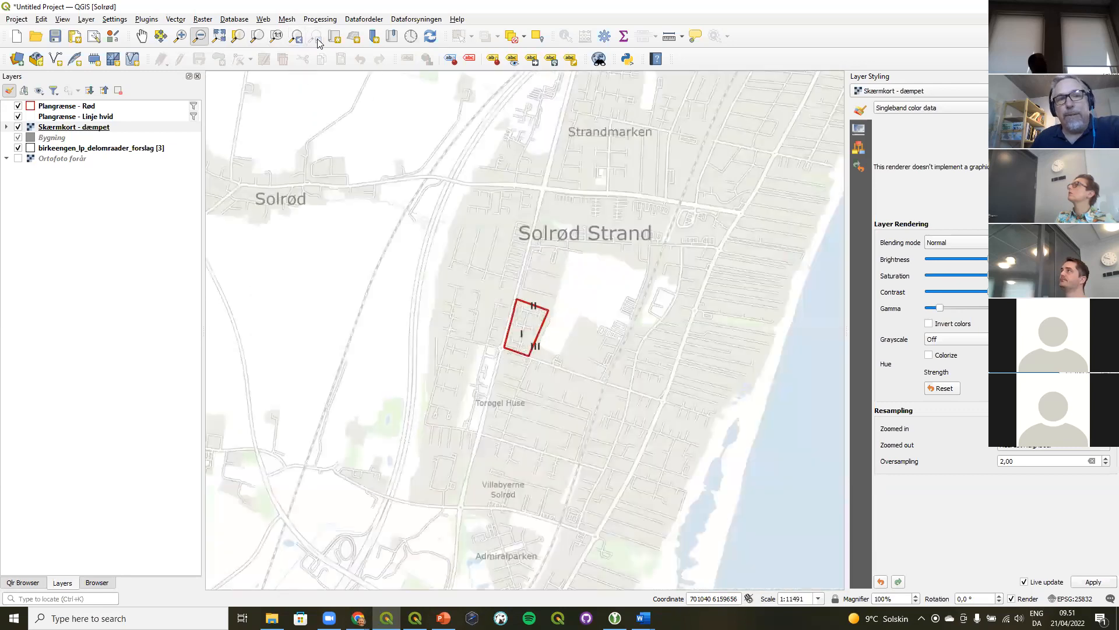
left_click(298, 37)
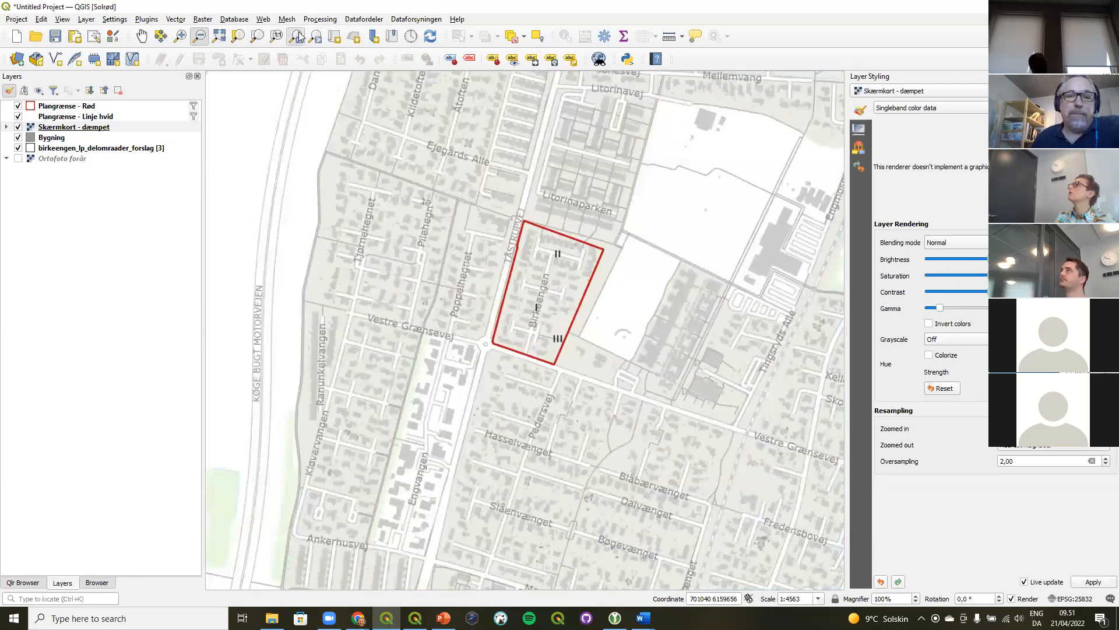
left_click(297, 38)
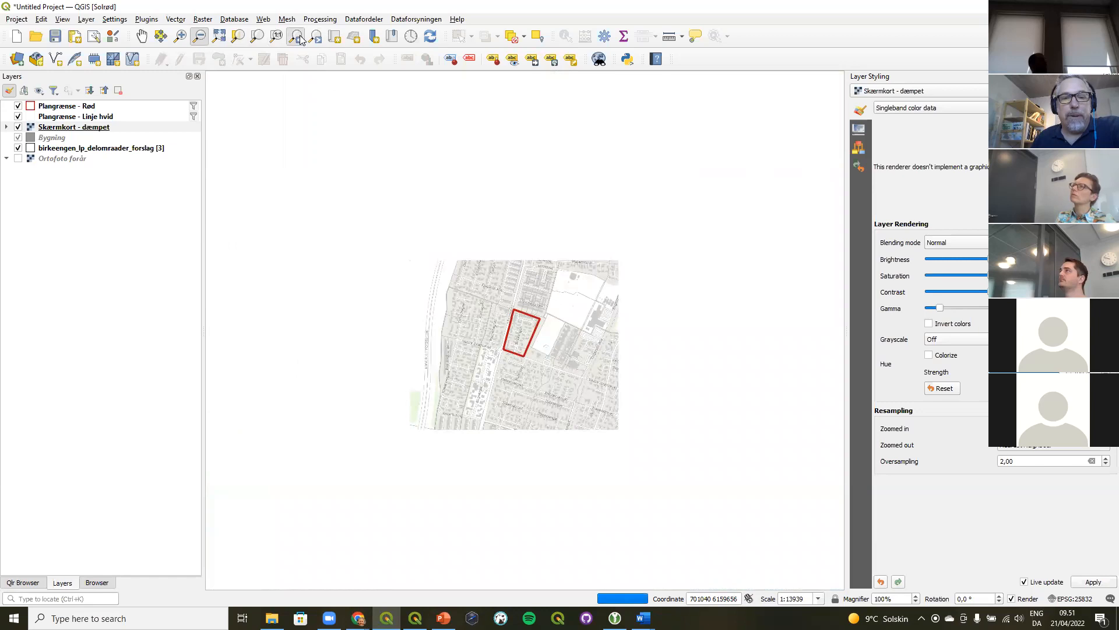
left_click(297, 37)
left_click(298, 38)
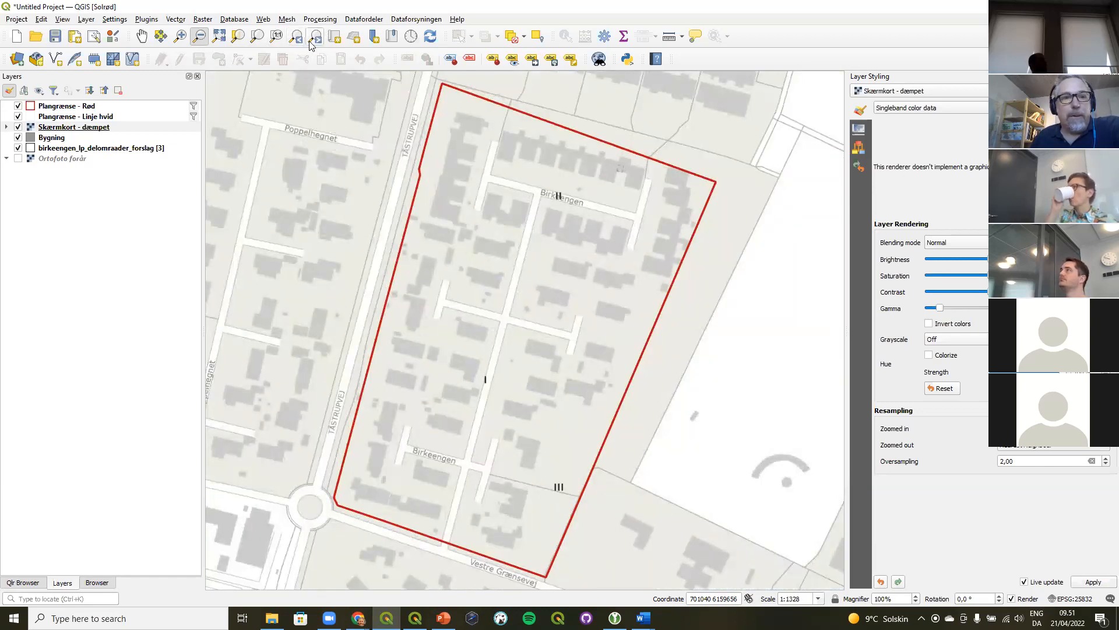
left_click(142, 36)
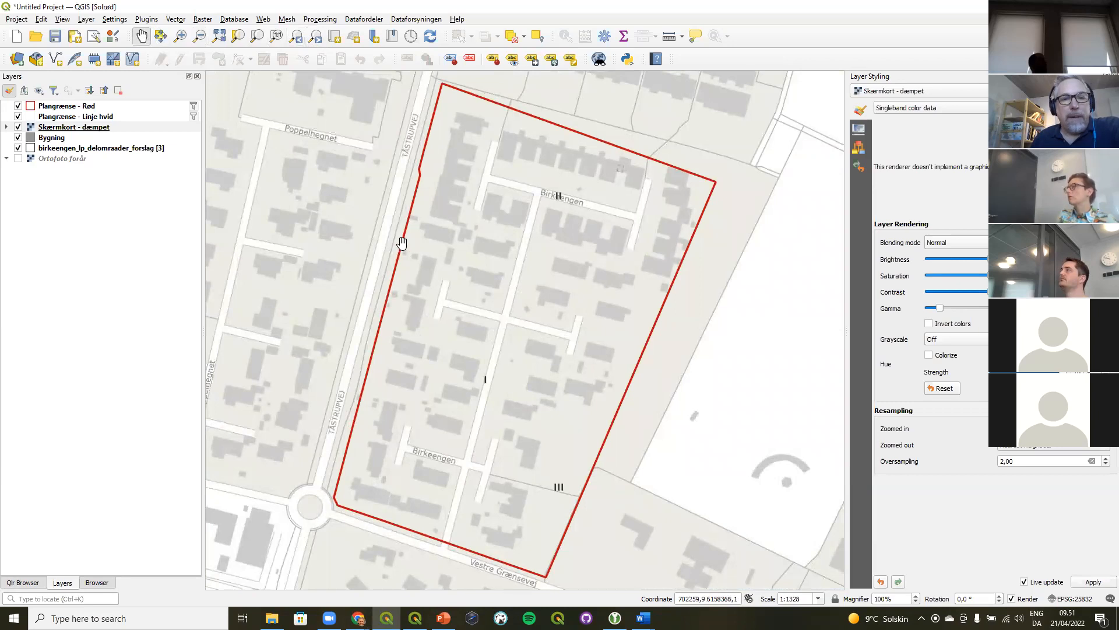
left_click_drag(325, 180, 467, 235)
left_click_drag(581, 268, 502, 275)
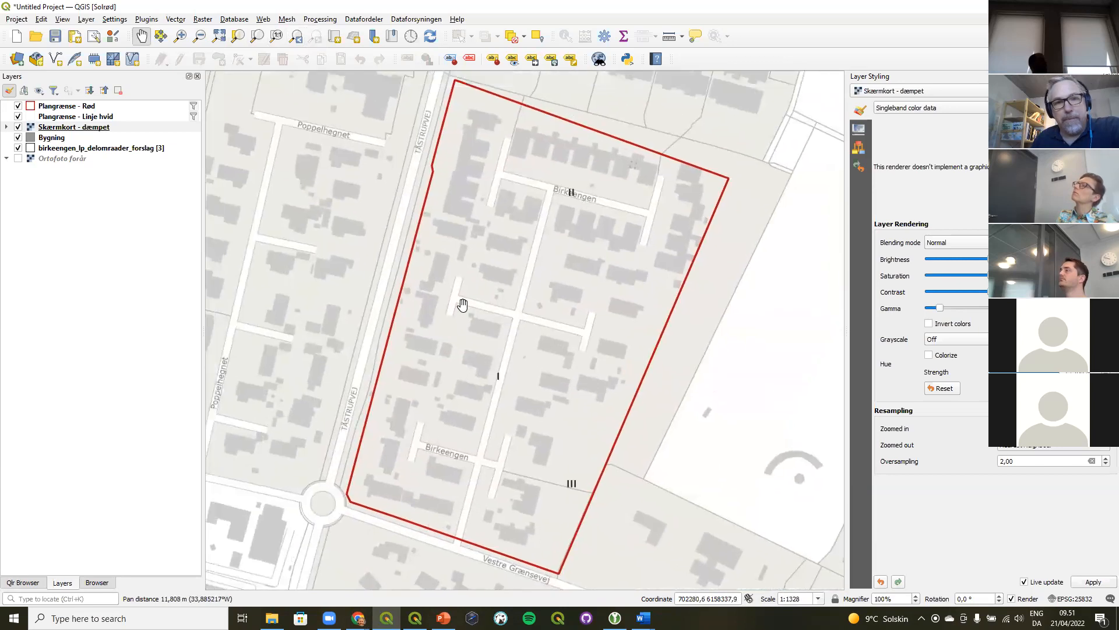
Browse the C: drive in the Browser panel through the user's Documents and Geo folders, and select the Solrød folder
left_click(98, 583)
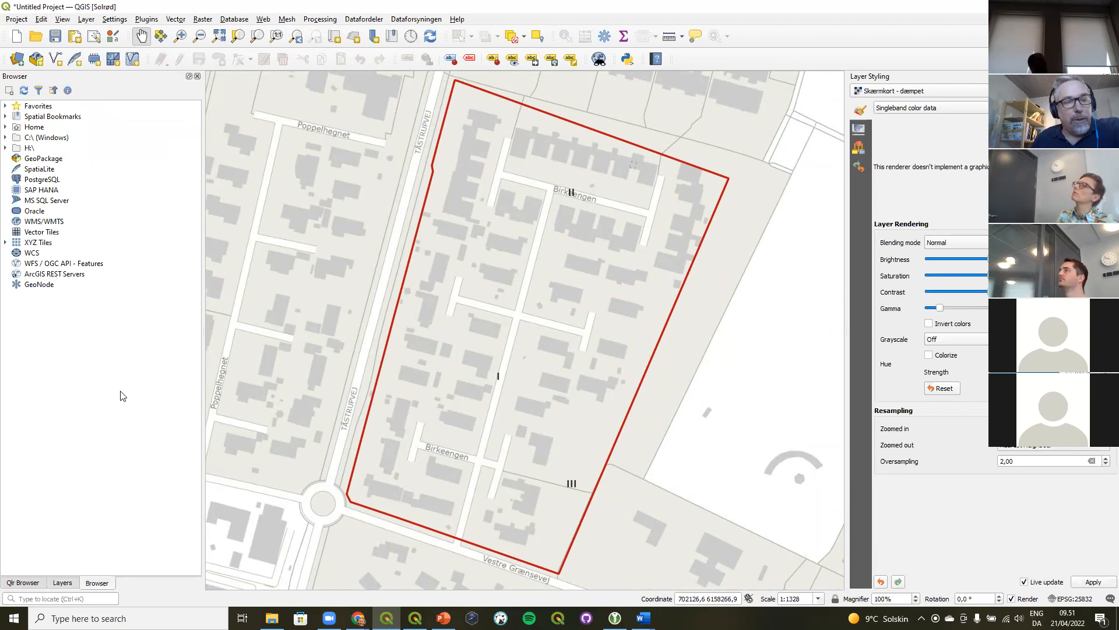
left_click(6, 138)
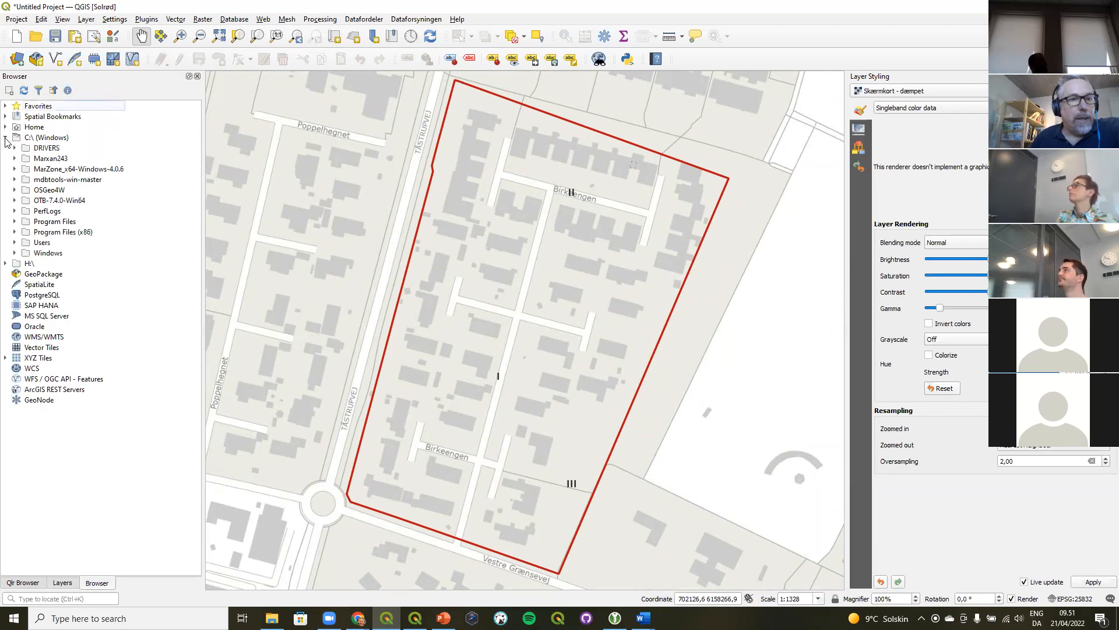
left_click(15, 243)
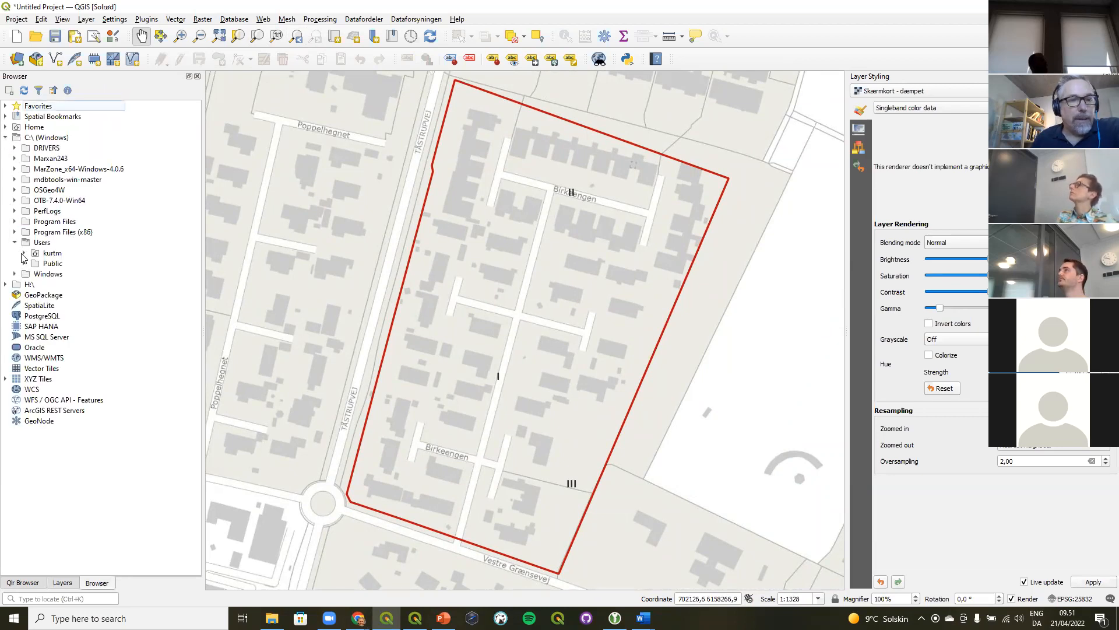
left_click(24, 253)
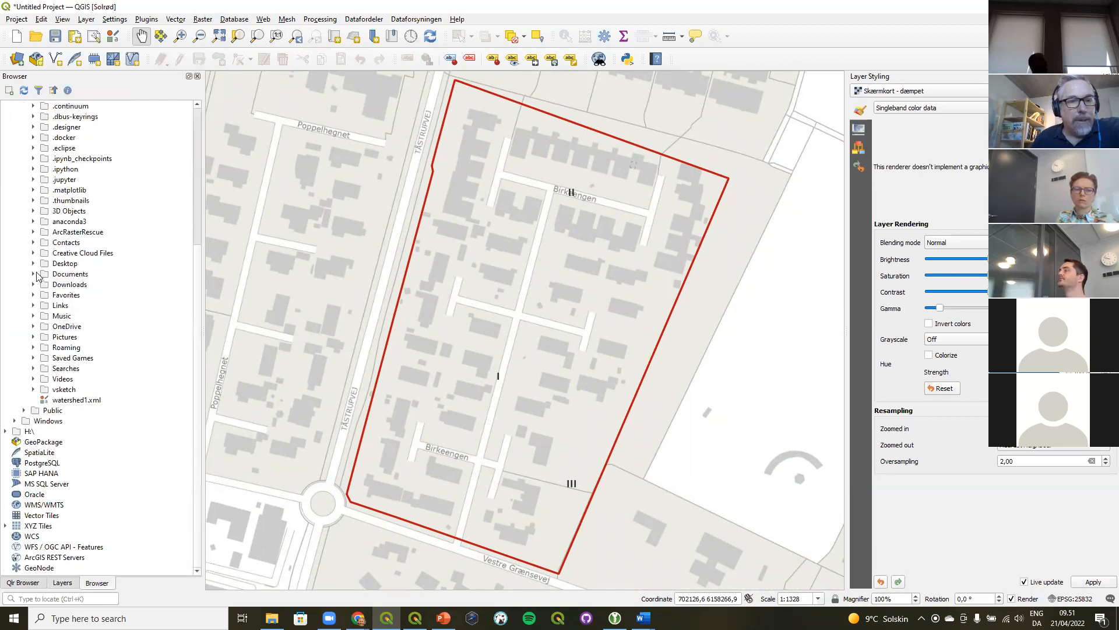
left_click(33, 274)
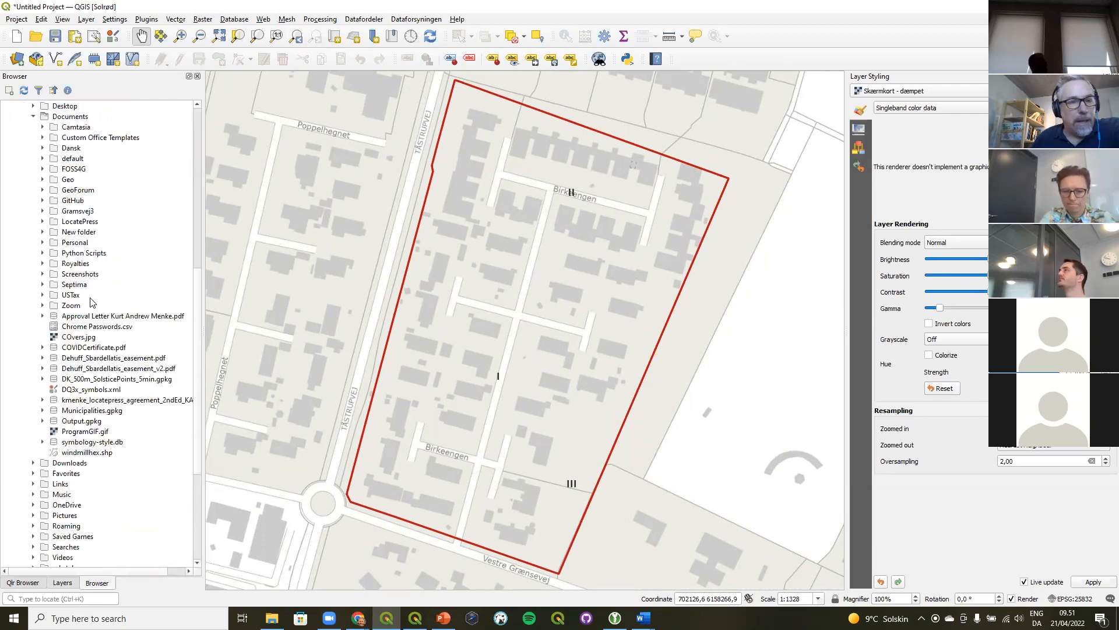
left_click(42, 179)
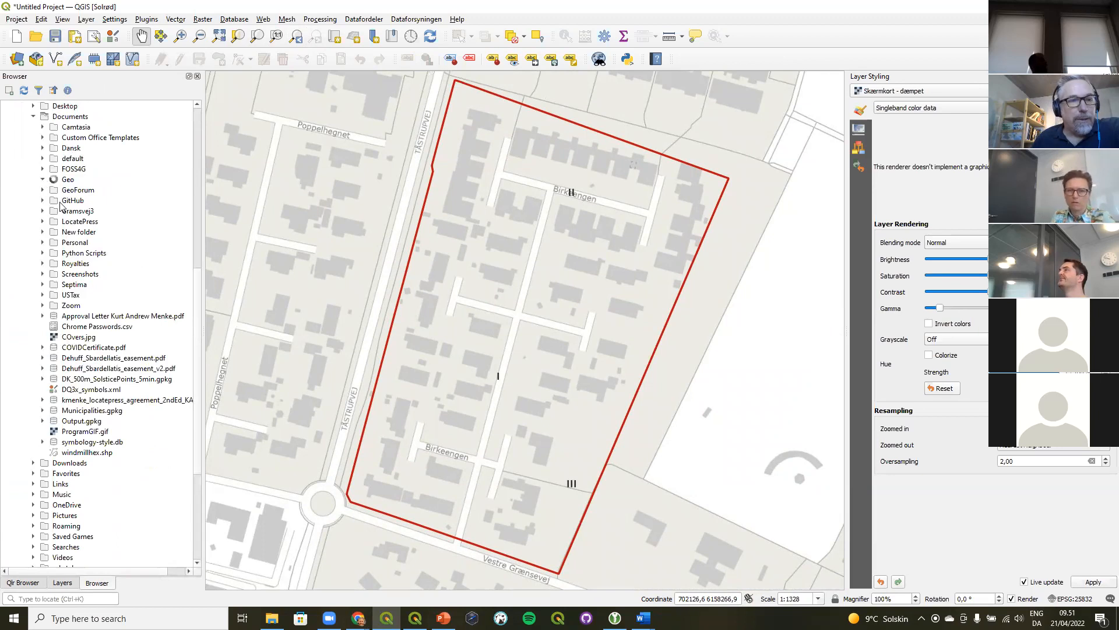
scroll(99, 259, "down", 10)
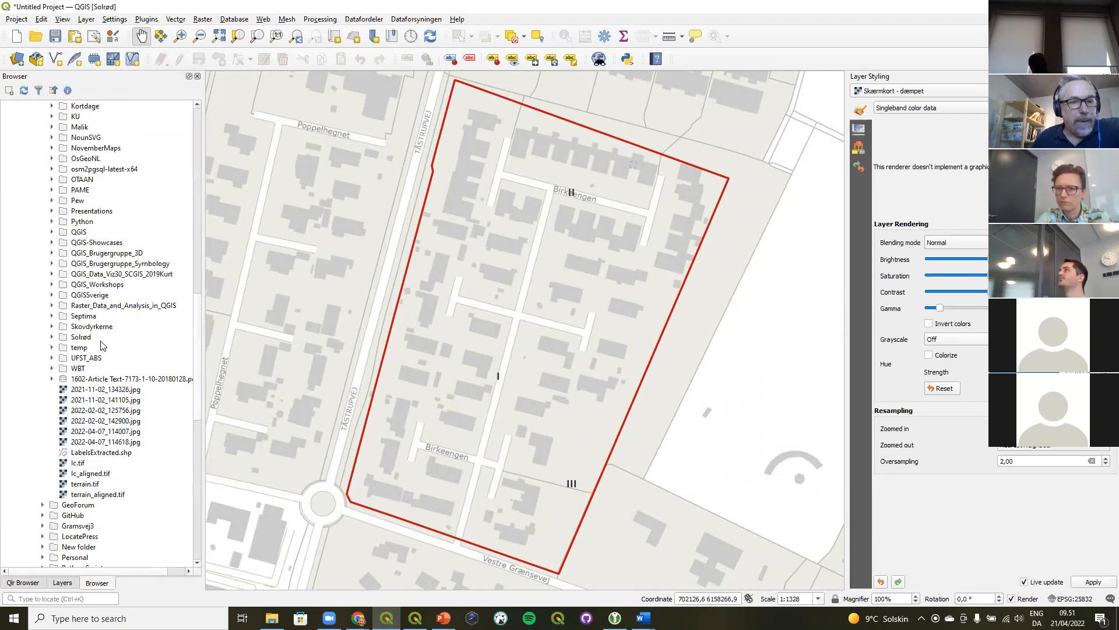
left_click(80, 338)
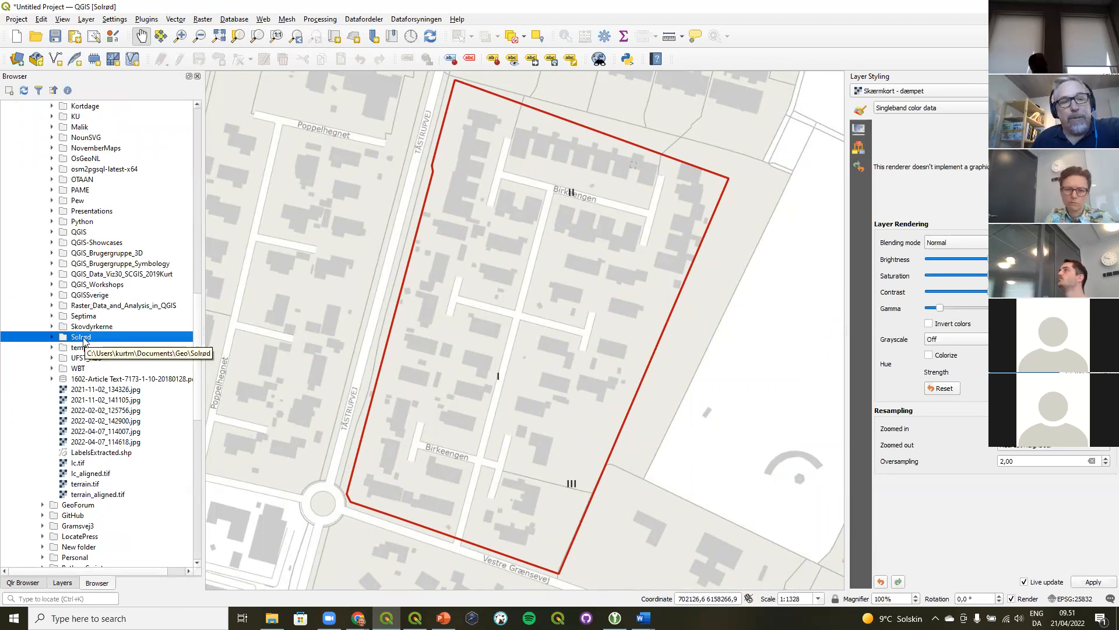
Add the Solrød folder to the Browser favorites and select it in the expanded Favorites list
right_click(84, 340)
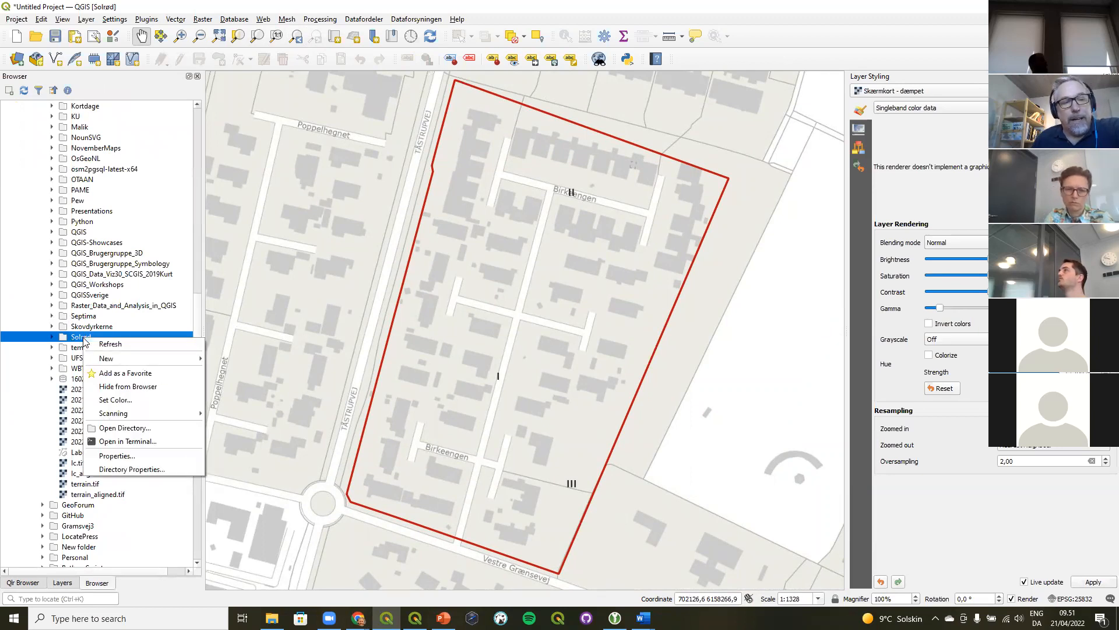
left_click(104, 373)
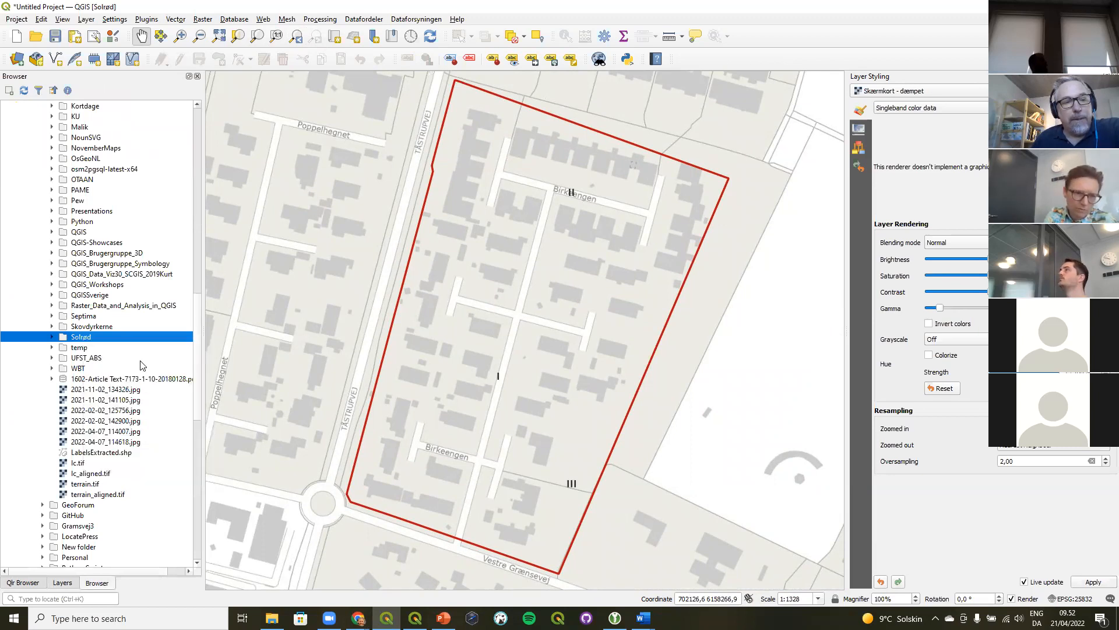
left_click_drag(198, 365, 197, 169)
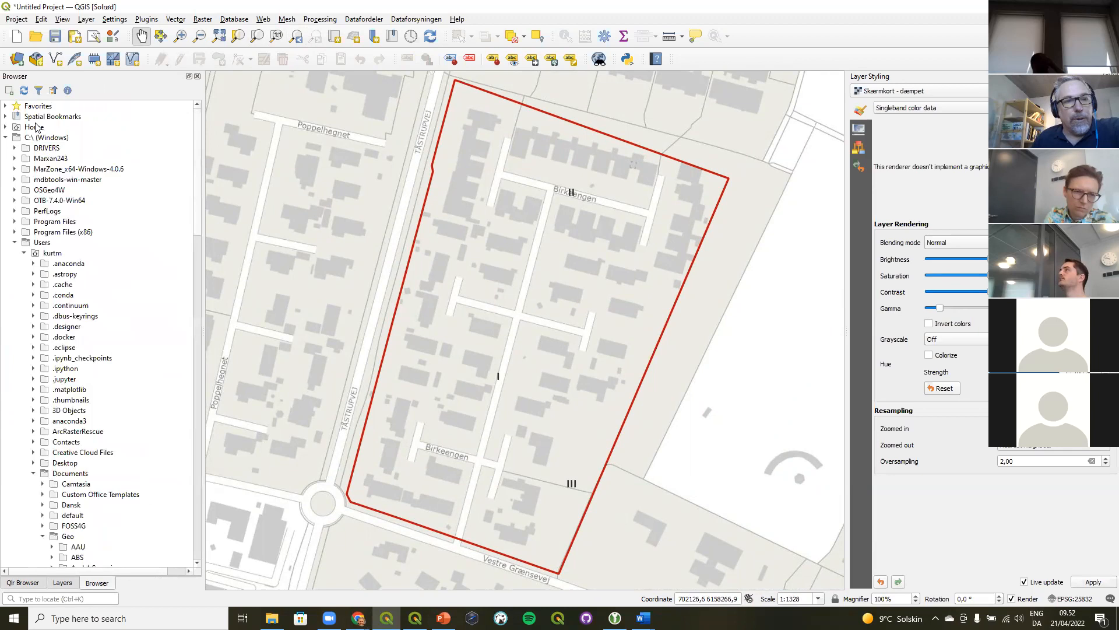
left_click(5, 106)
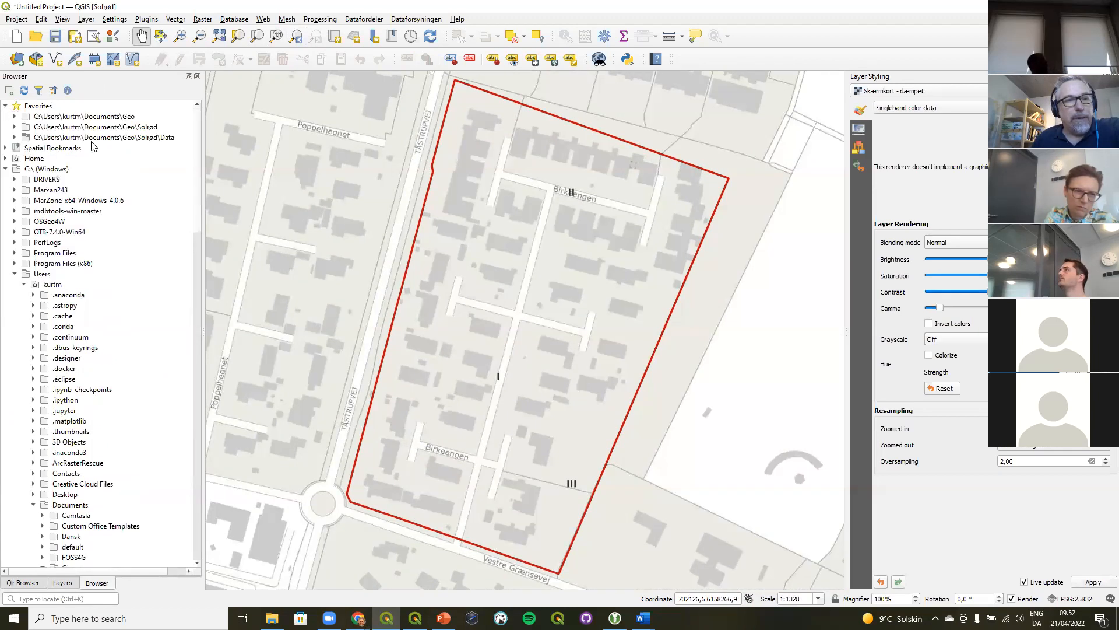
left_click(87, 127)
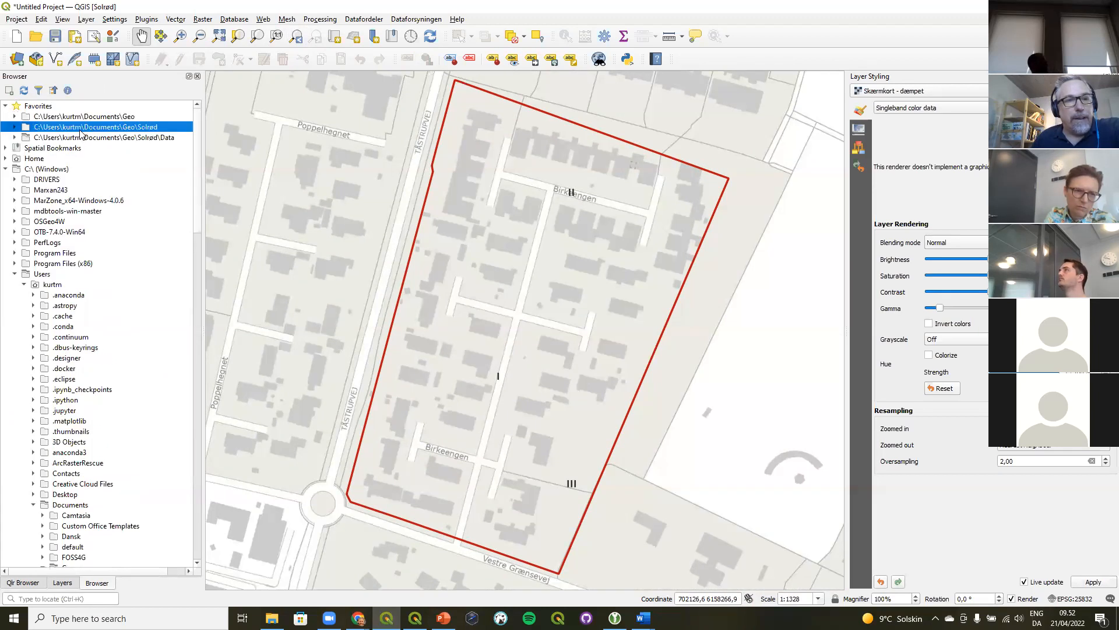
Add birkeengen_lp_afgraensning_forslag.shp from the Data folder of the Solrød favorite to the project
left_click(16, 127)
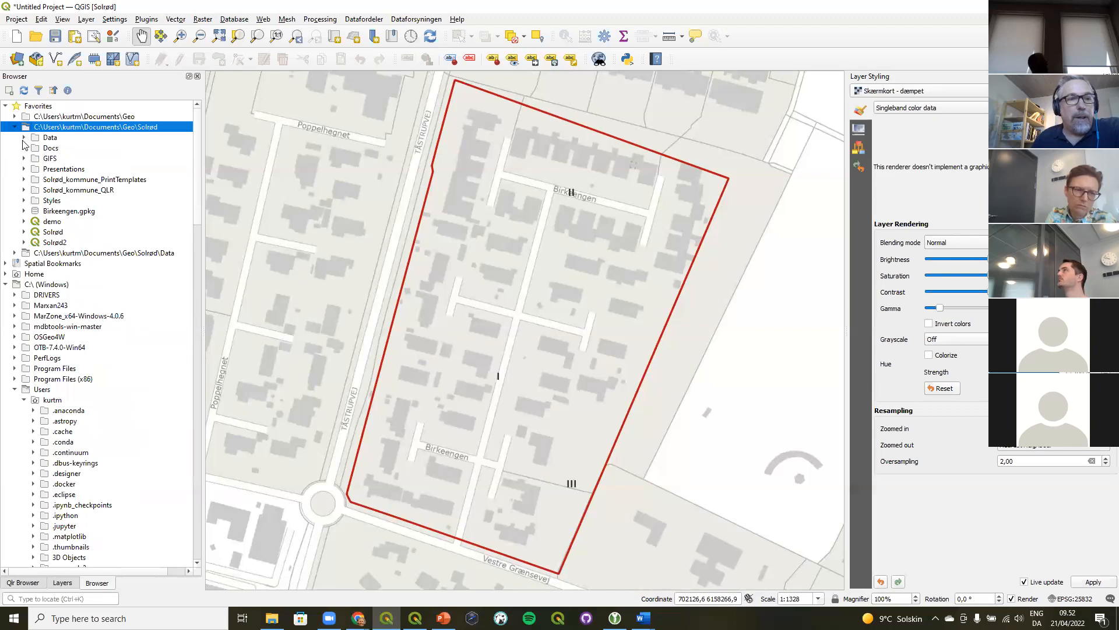
left_click(25, 138)
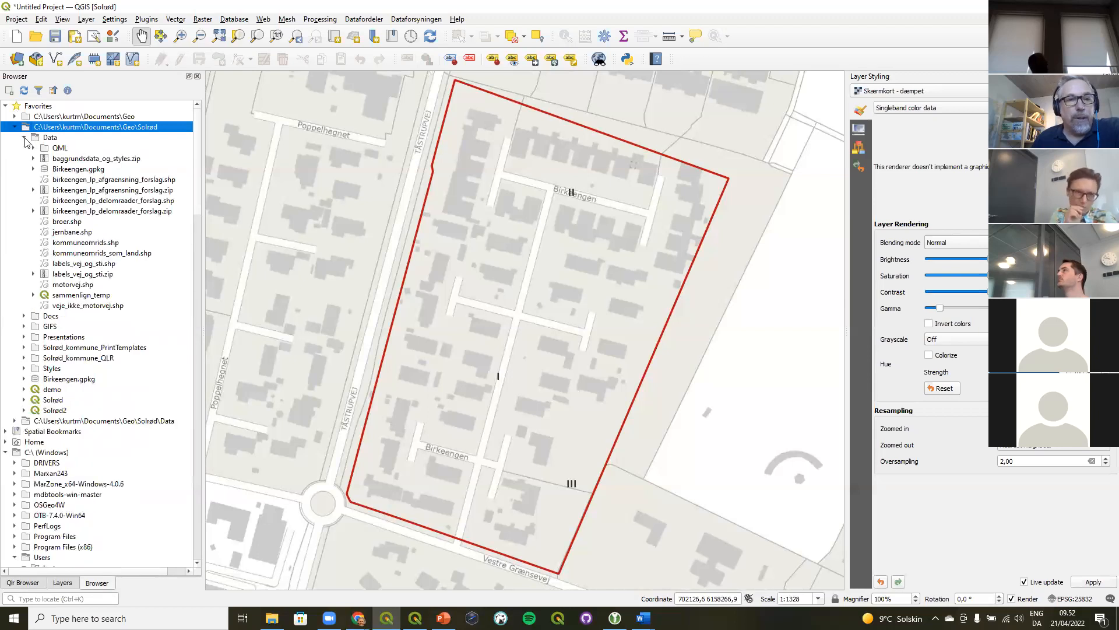
left_click(109, 181)
right_click(108, 182)
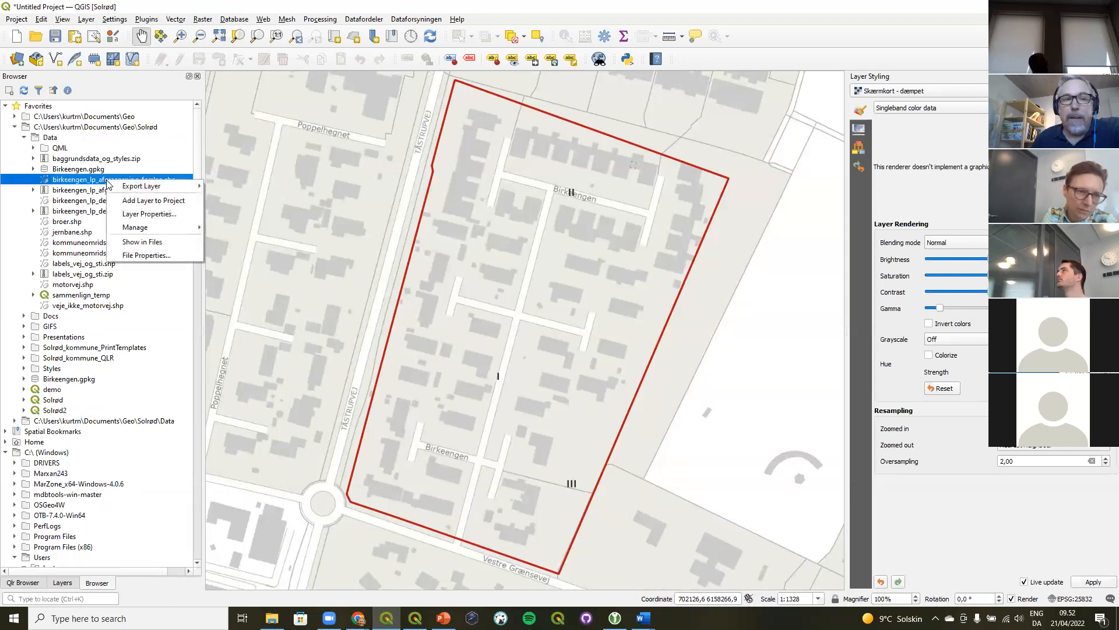
left_click(154, 201)
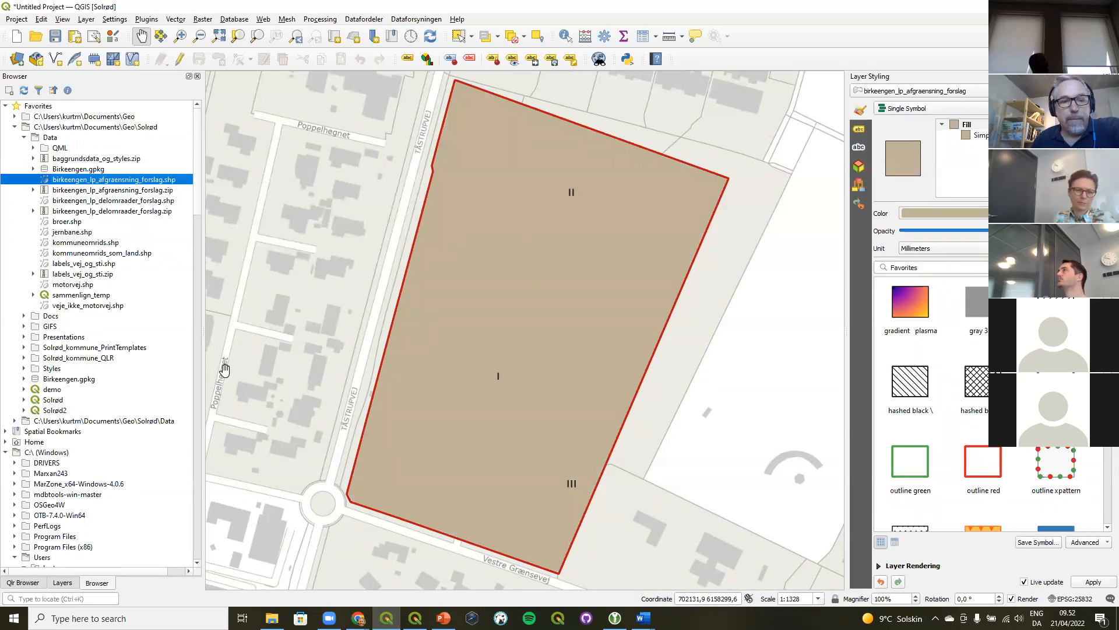
Switch to the PowerPoint course presentation and find and display the Opgaver 1 slide
left_click(444, 618)
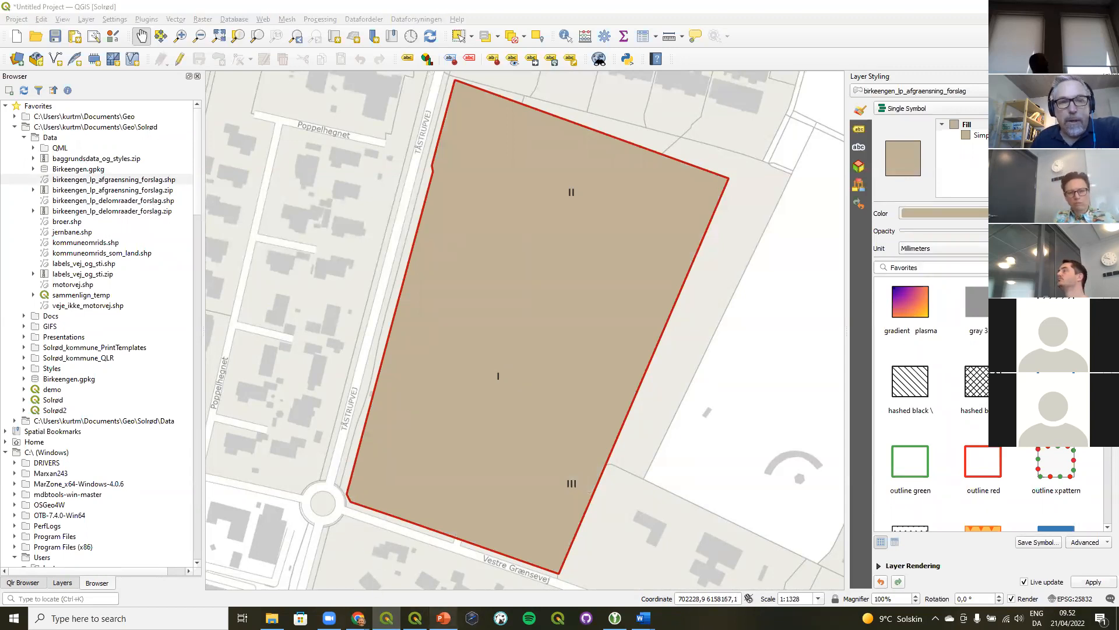
scroll(114, 349, "down", 2)
scroll(114, 346, "down", 15)
scroll(114, 347, "down", 8)
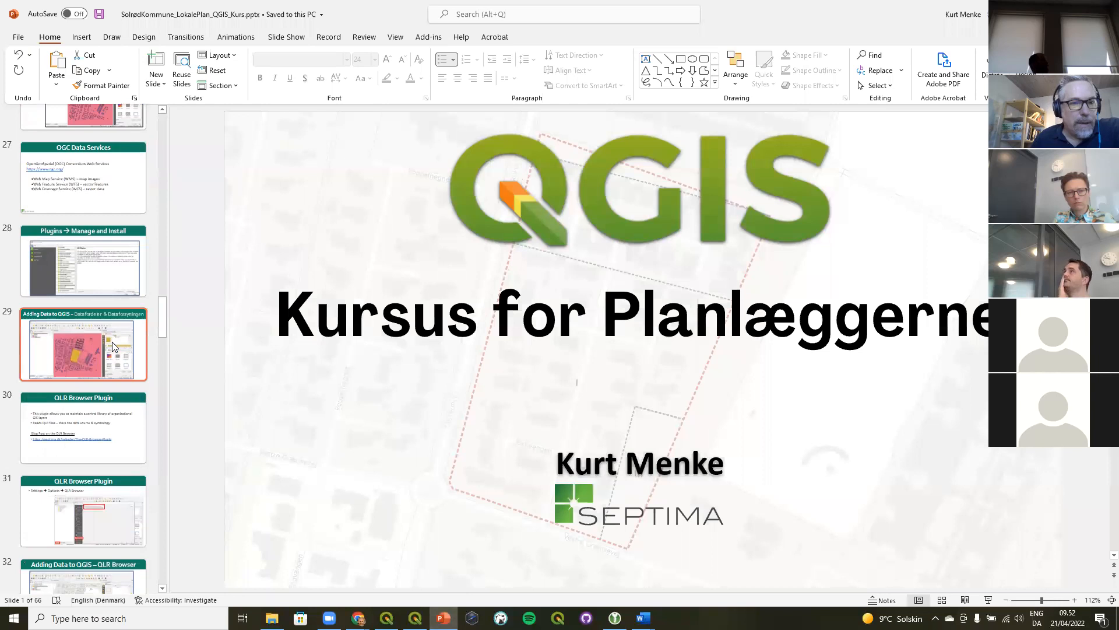
scroll(113, 346, "down", 1)
scroll(114, 361, "down", 8)
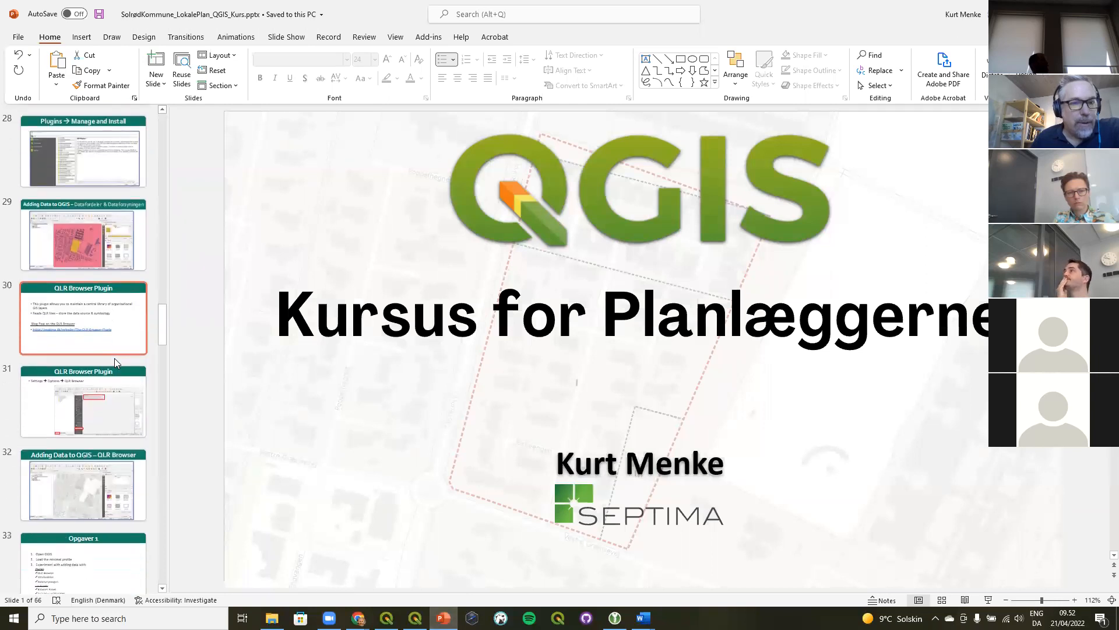
scroll(114, 361, "down", 2)
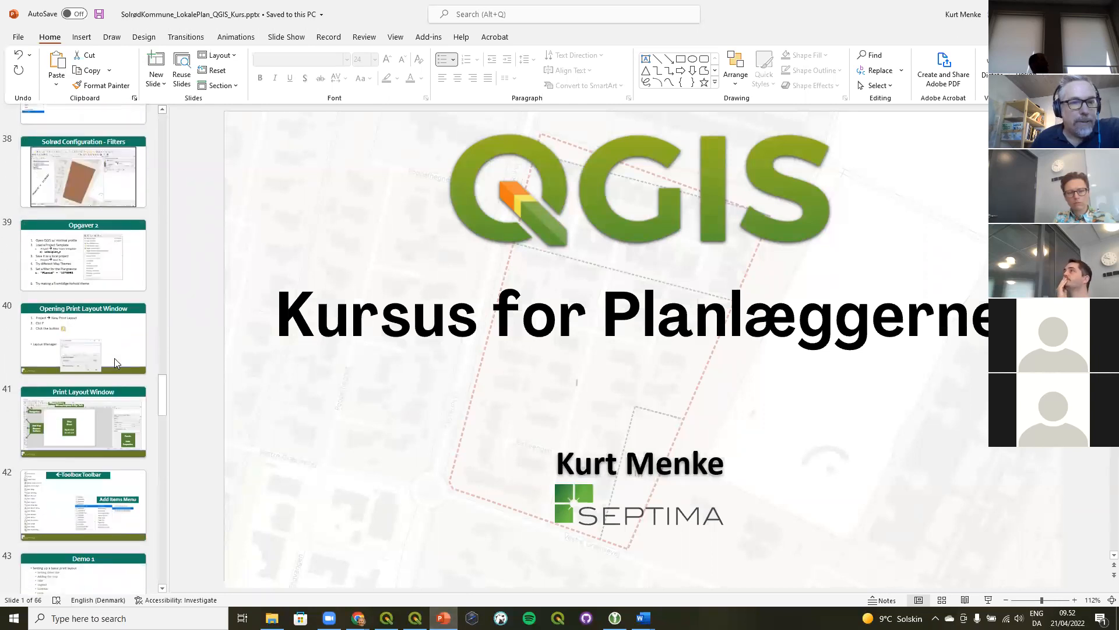
scroll(106, 257, "up", 6)
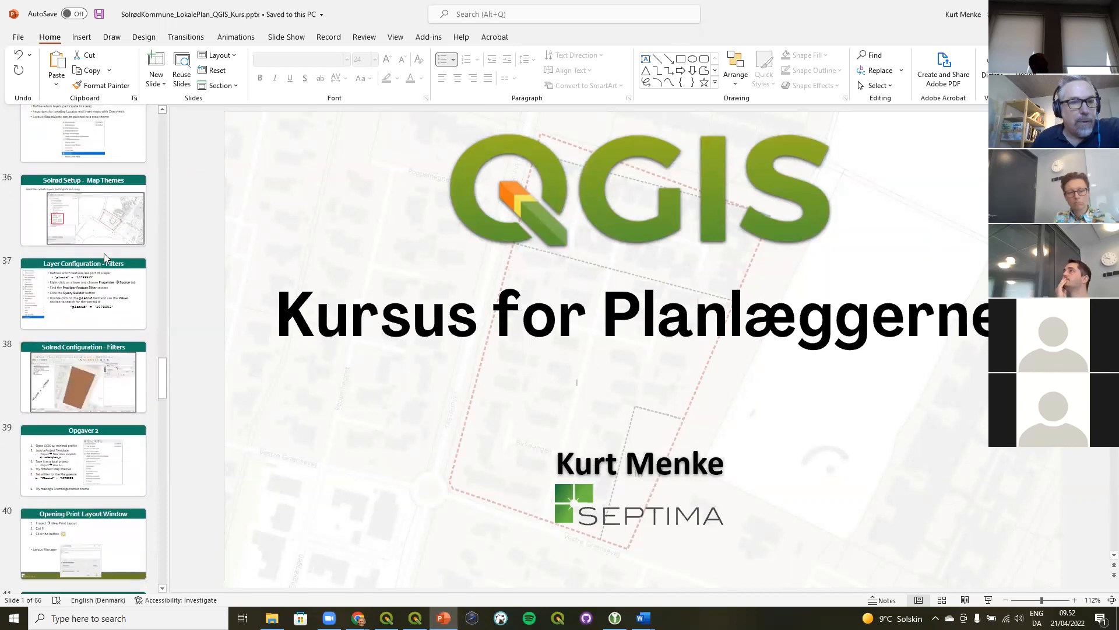
left_click(107, 258)
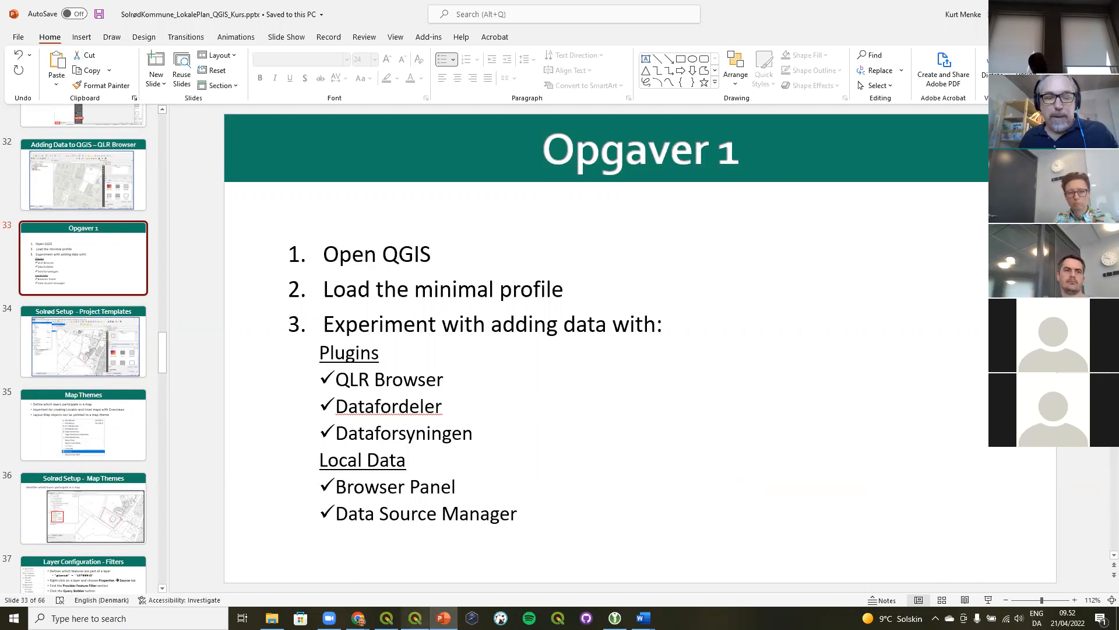
Switch to the demo project in QGIS, review the available user profiles and Dataforsyningen services, and return to the PowerPoint presentation
mouse_move(415, 618)
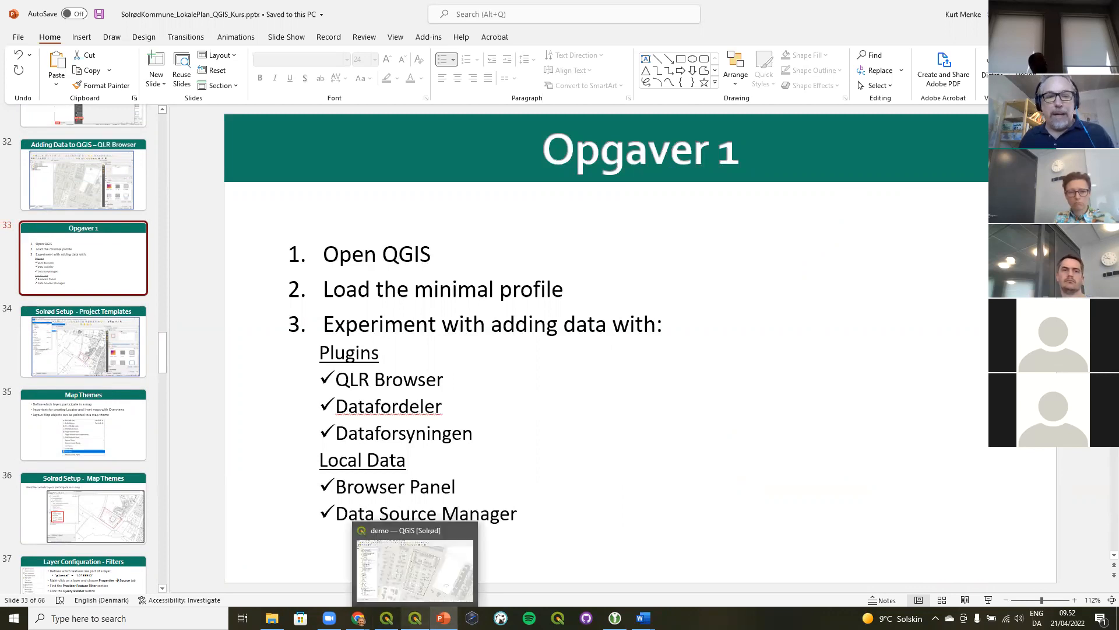
left_click(406, 571)
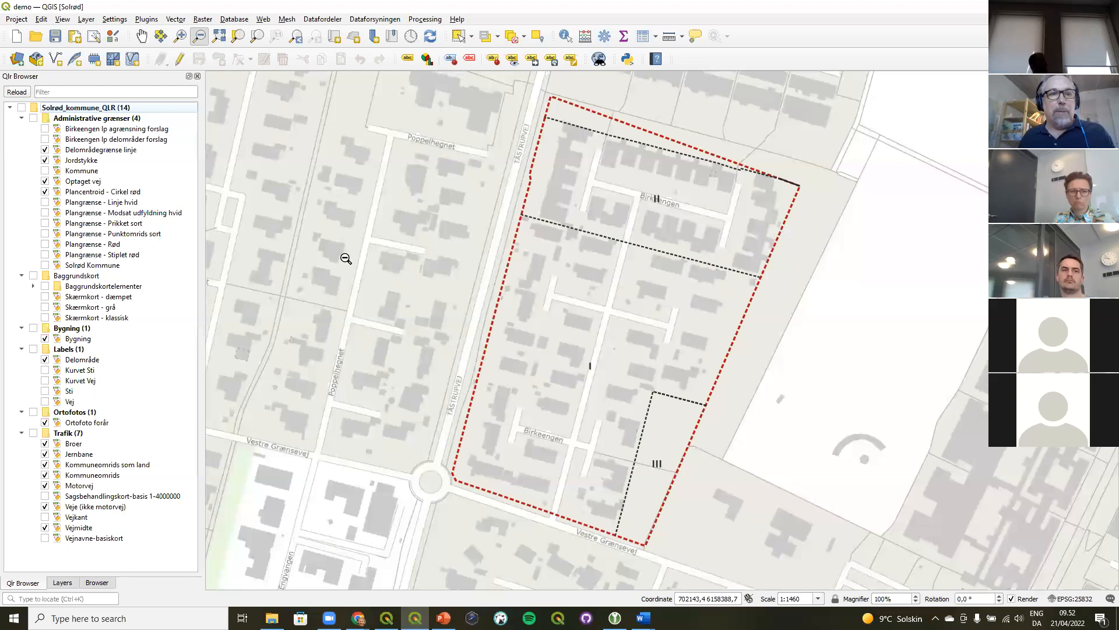
left_click(116, 20)
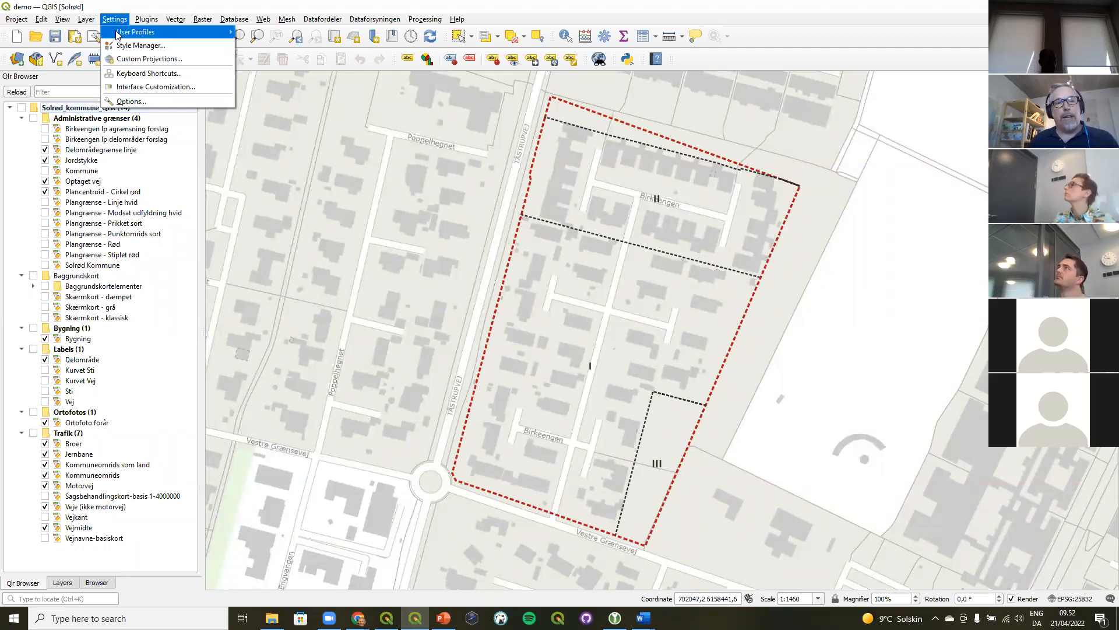
mouse_move(119, 35)
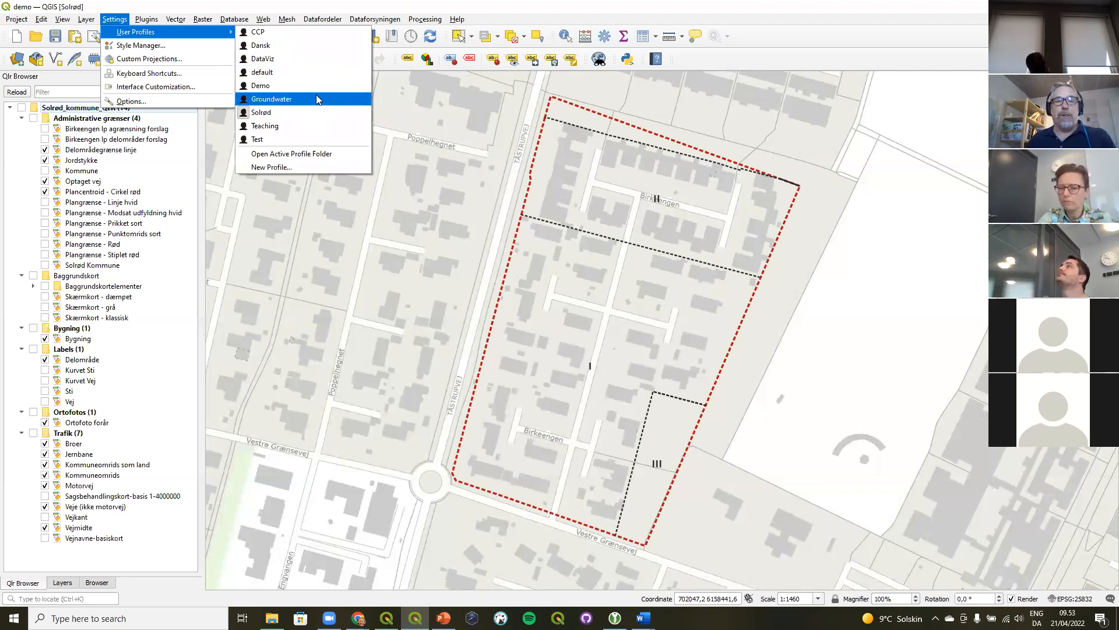
left_click(333, 2)
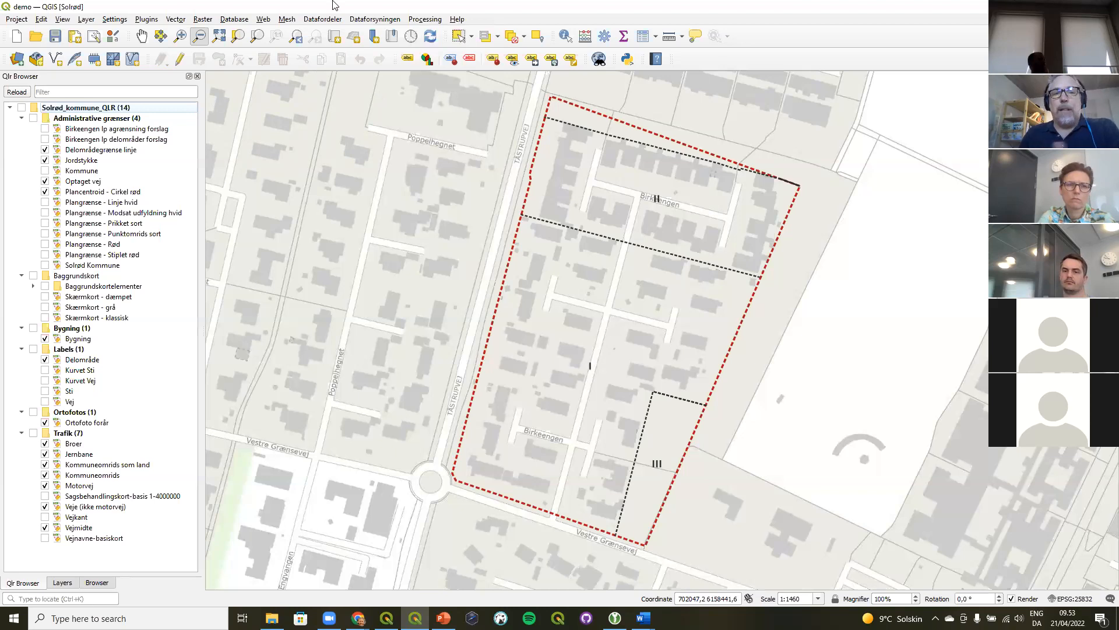
left_click(362, 21)
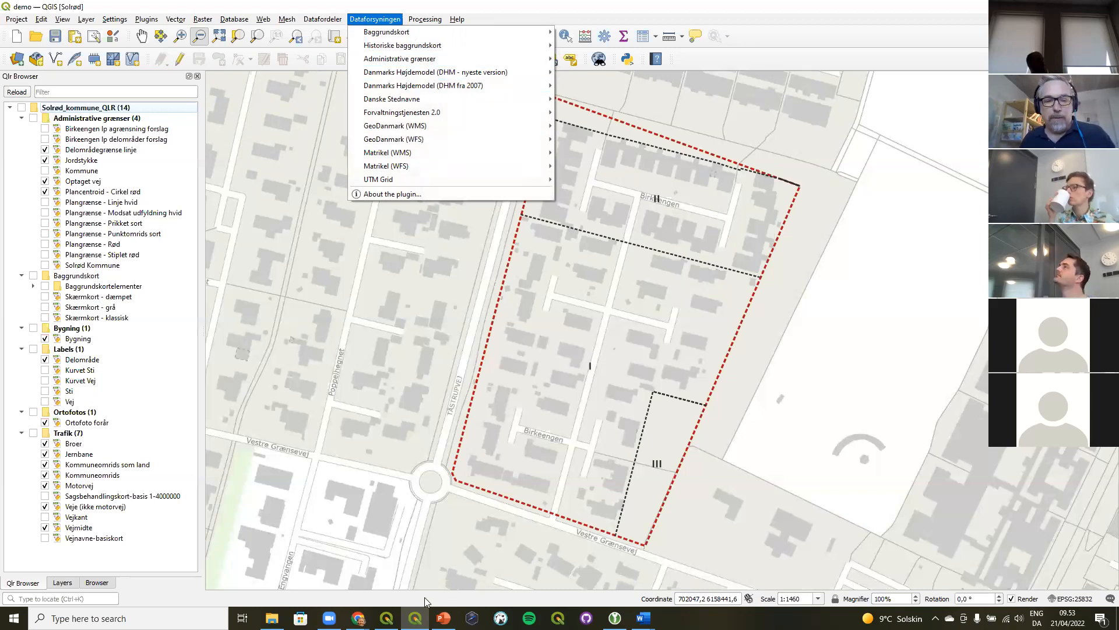
left_click(444, 617)
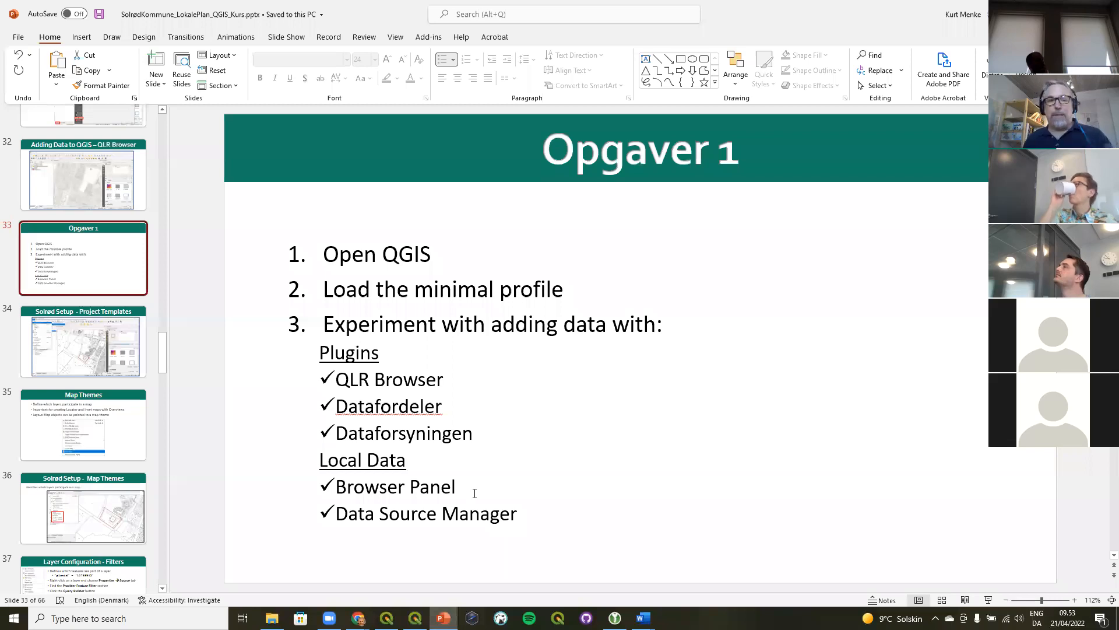
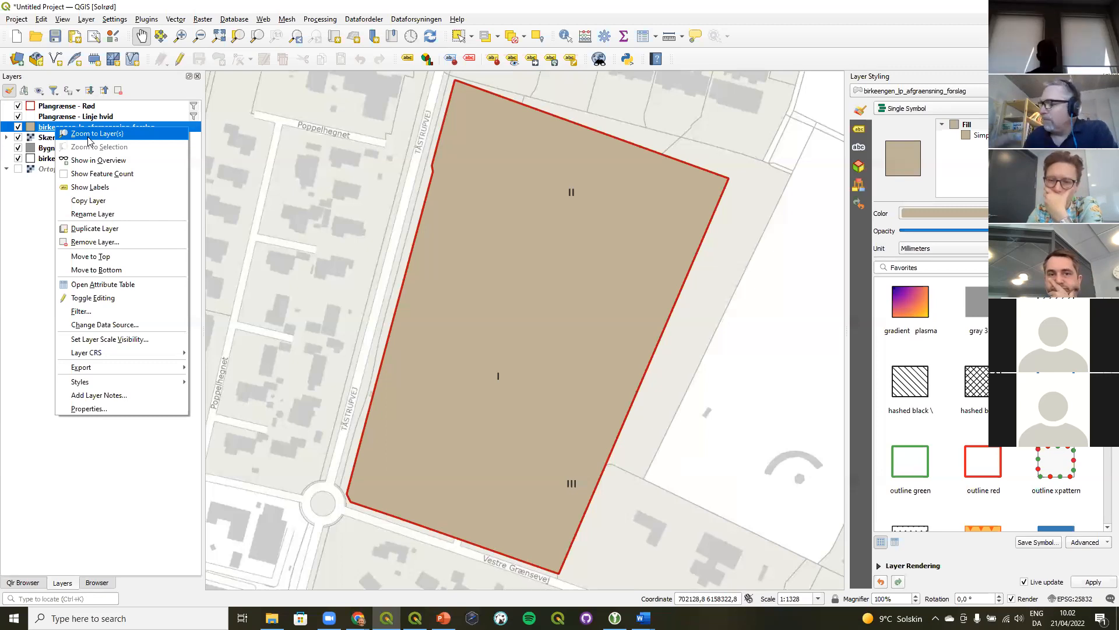
Open the plugin manager in the untitled QGIS project and show the Qlr Browser plugin's details in an enlarged window
left_click(146, 20)
left_click(145, 35)
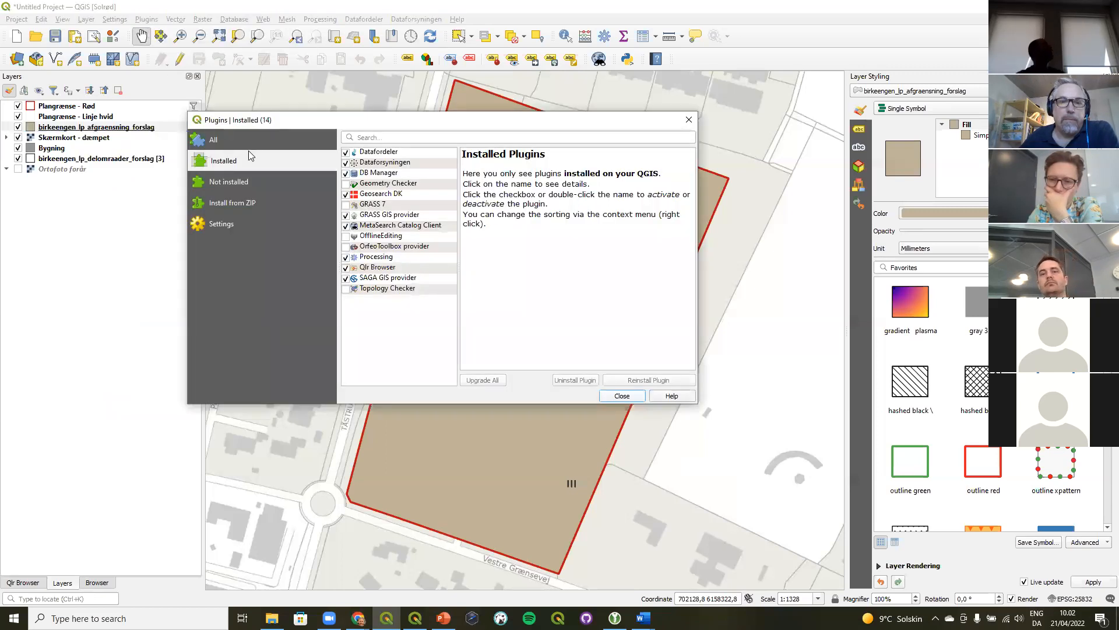
left_click(385, 268)
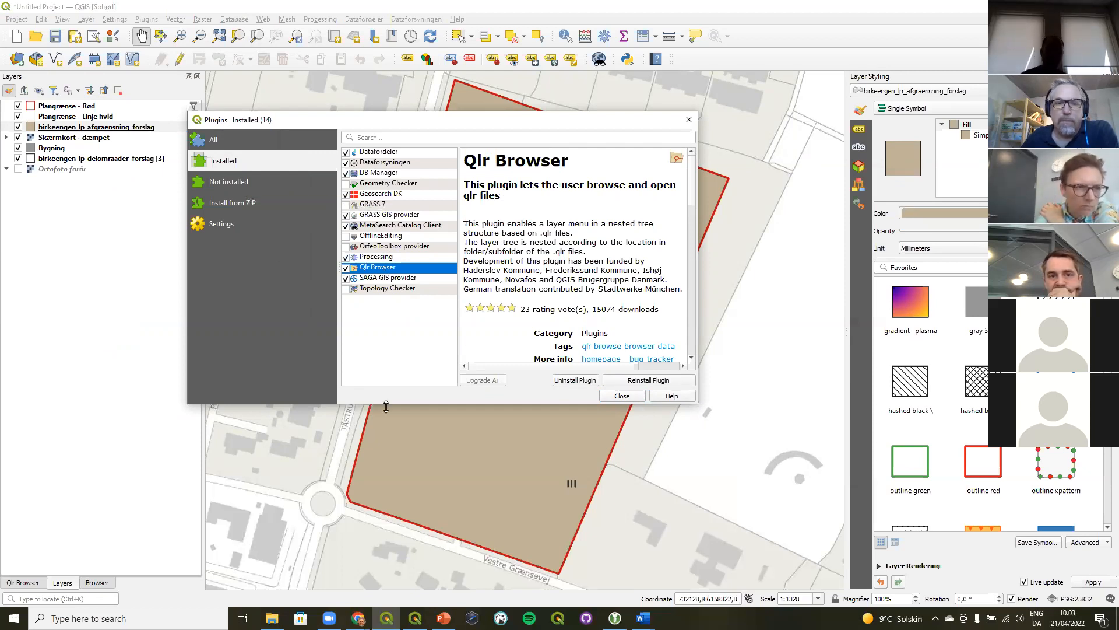
left_click_drag(386, 406, 408, 475)
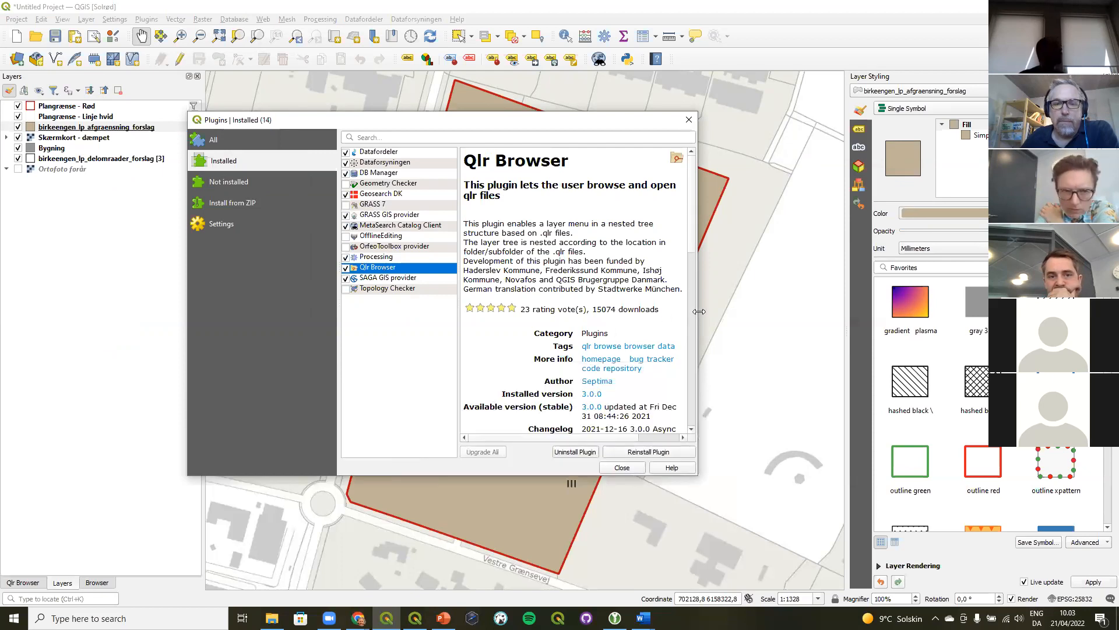
left_click_drag(699, 311, 877, 312)
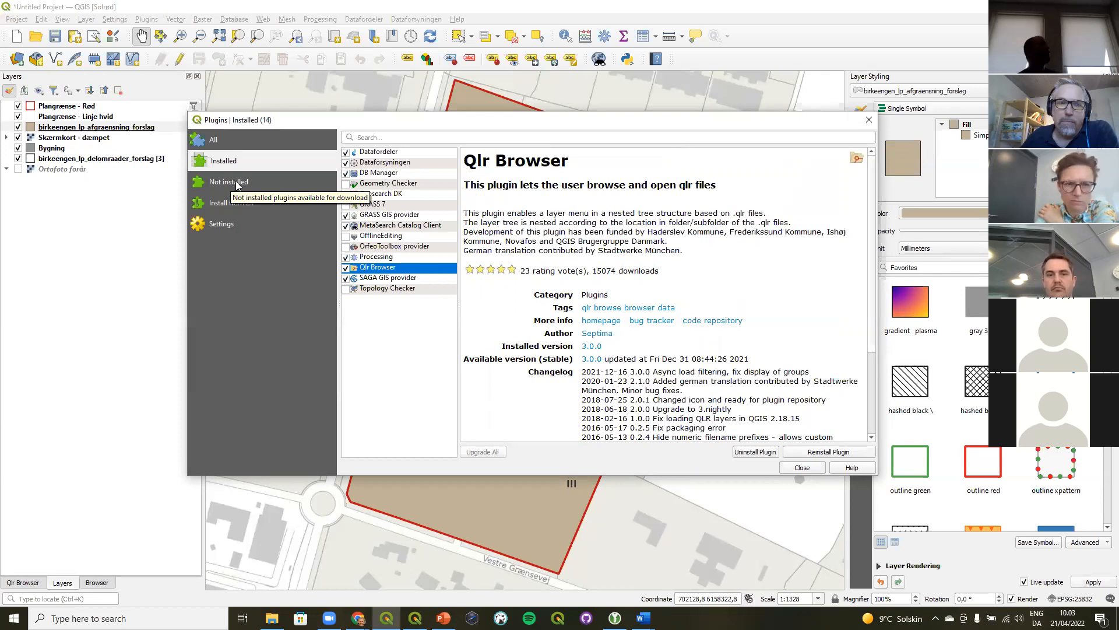
Search all available plugins for QLR and select Qlr Browser
left_click(225, 143)
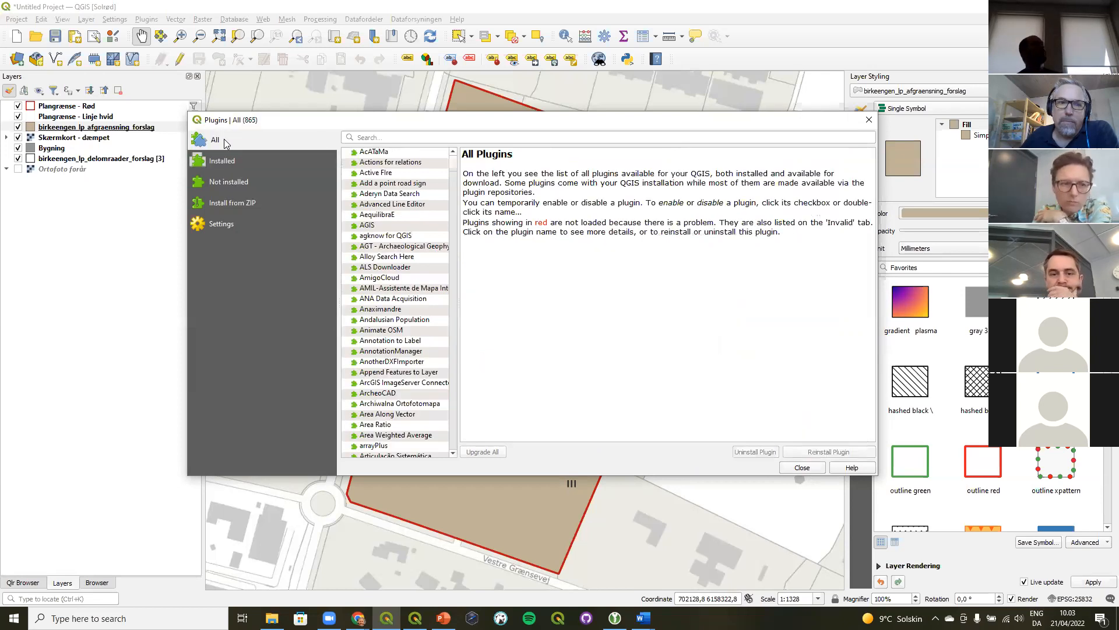
left_click(372, 136)
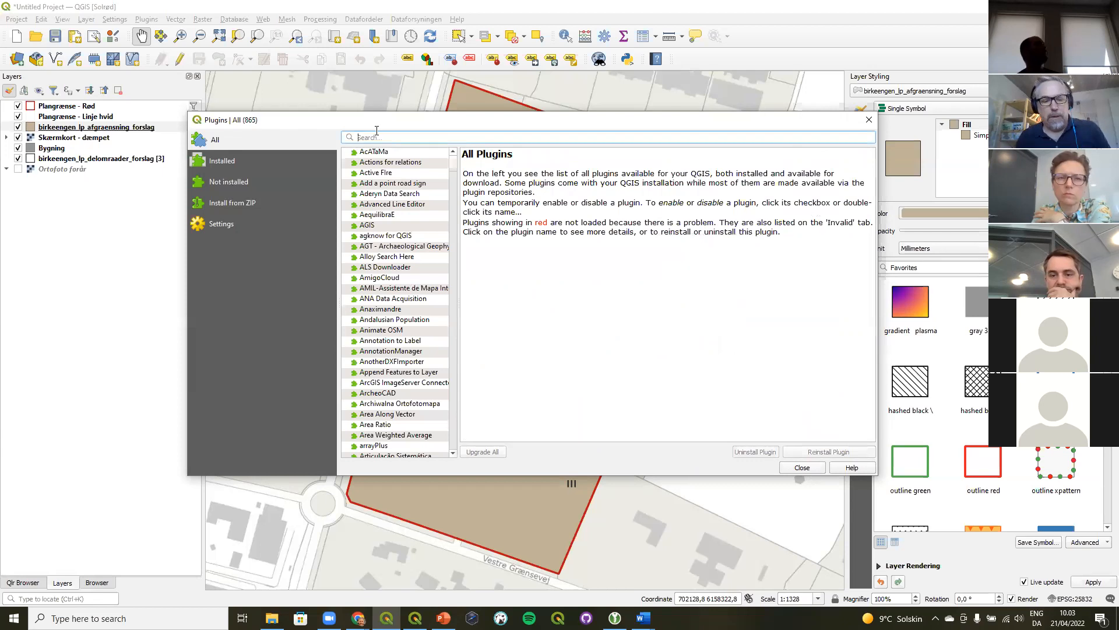
type("QLR")
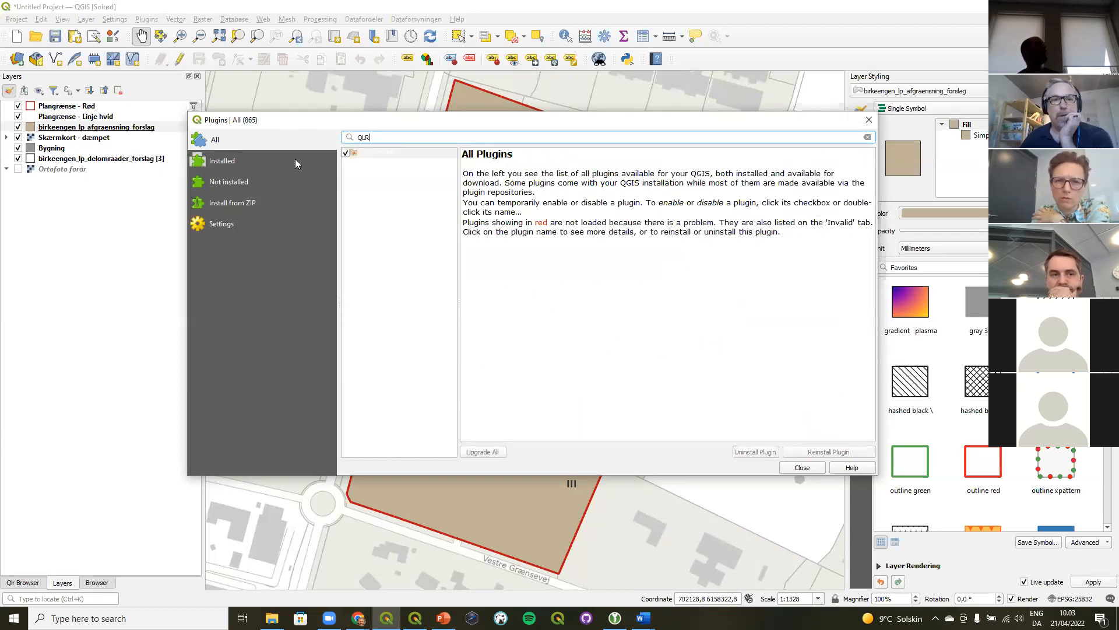
left_click(373, 154)
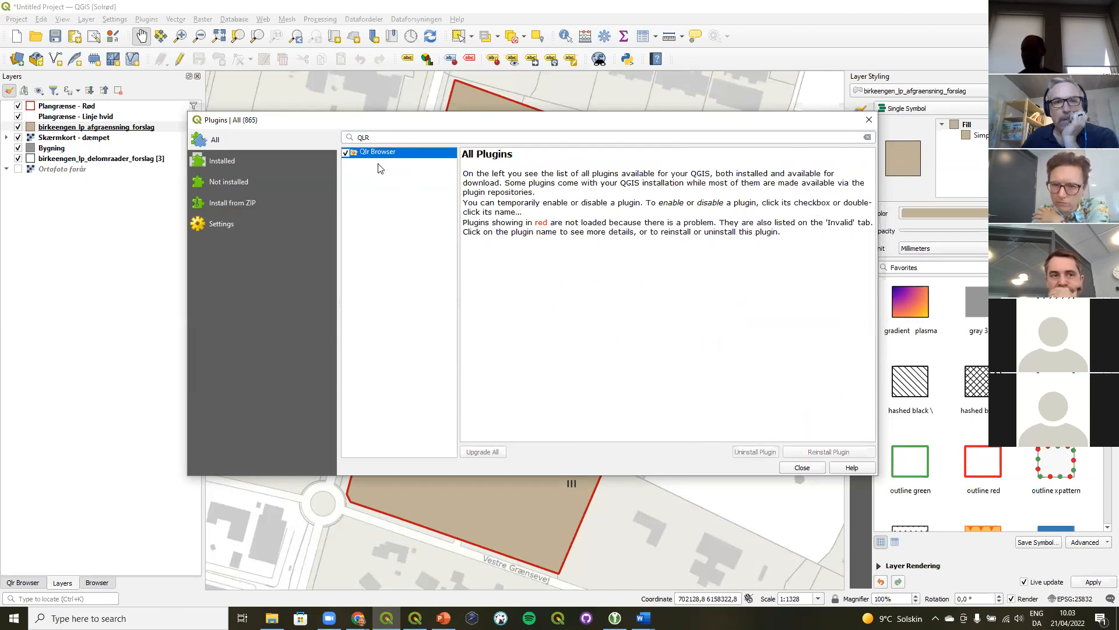
Return to the full list of installed plugins with the search cleared, and view the MetaSearch Catalog Client details
left_click(239, 162)
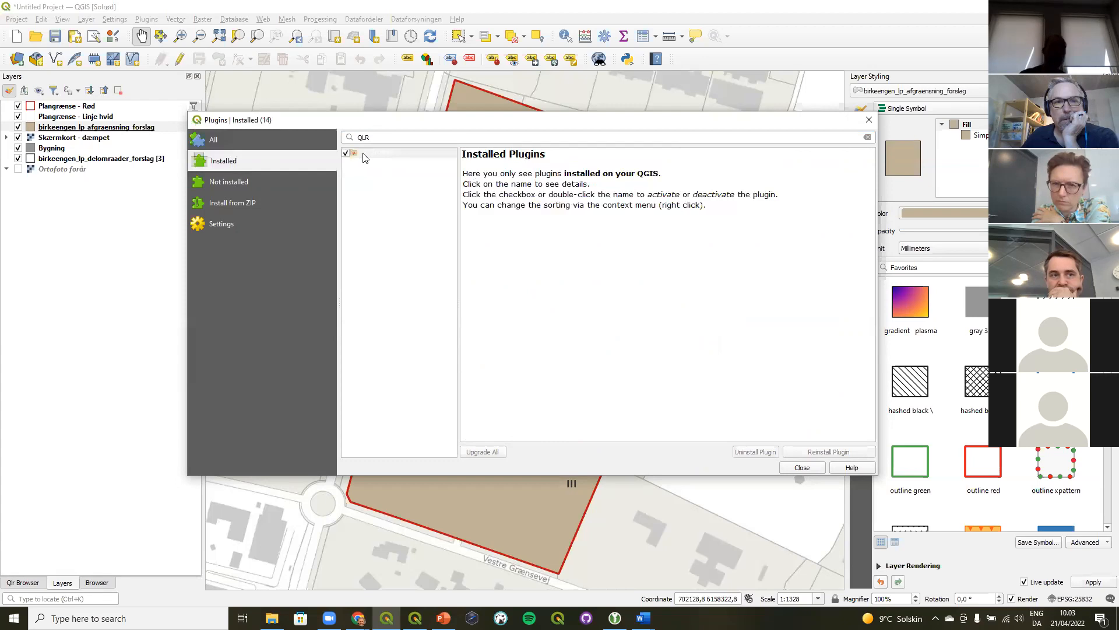
left_click(867, 138)
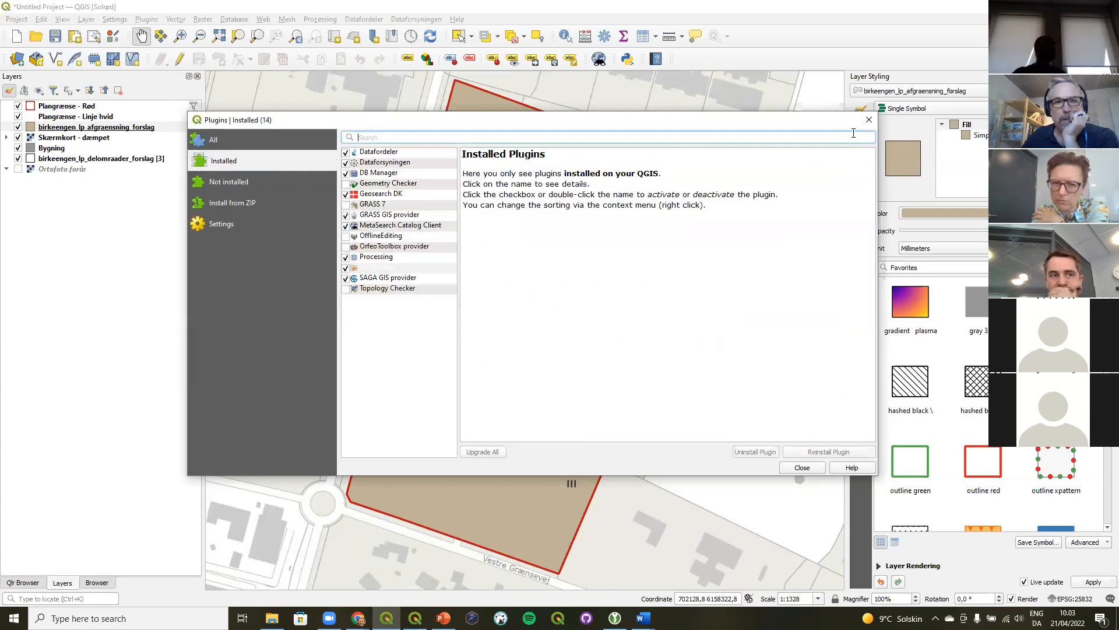
left_click(370, 270)
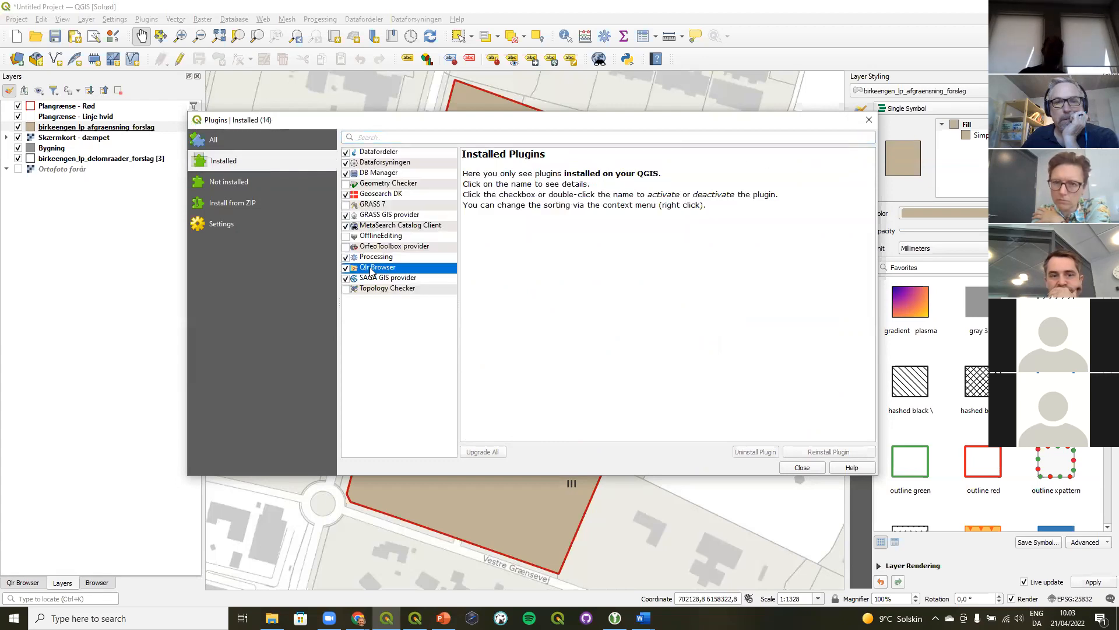
left_click(388, 226)
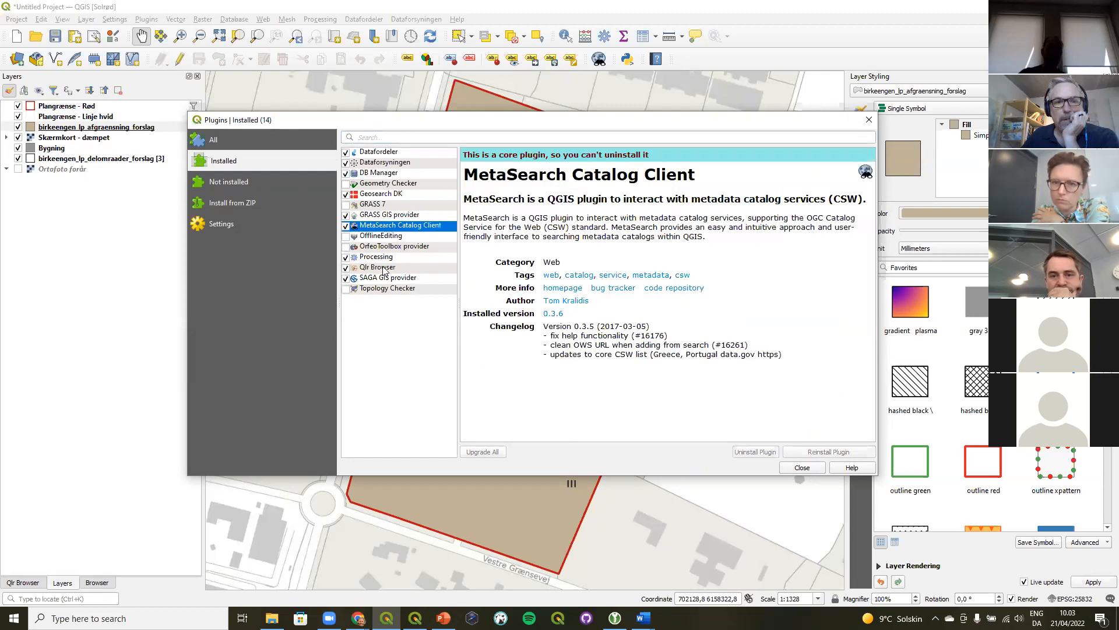
Show the Qlr Browser plugin's details in a taller, repositioned plugin manager window and close the manager
left_click(384, 270)
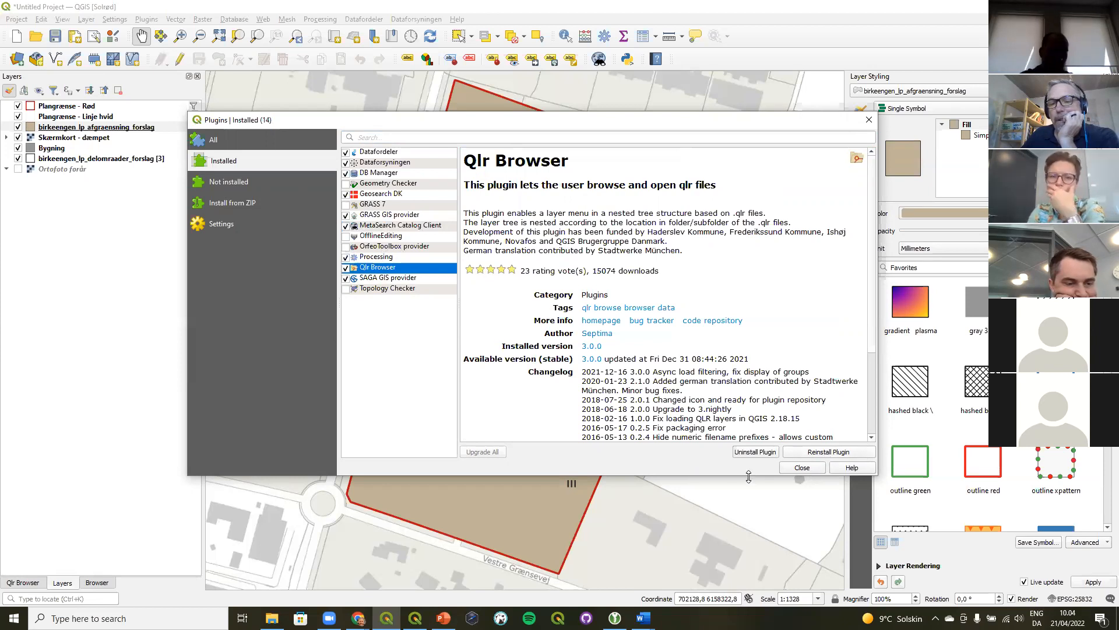
left_click_drag(748, 476, 748, 559)
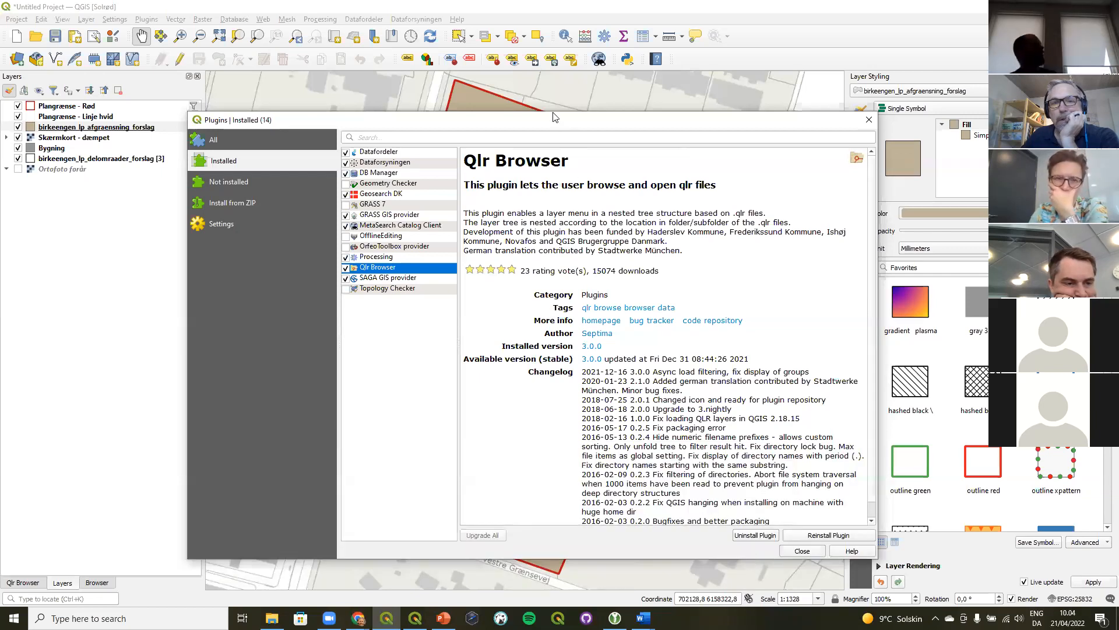
left_click_drag(561, 123, 516, 58)
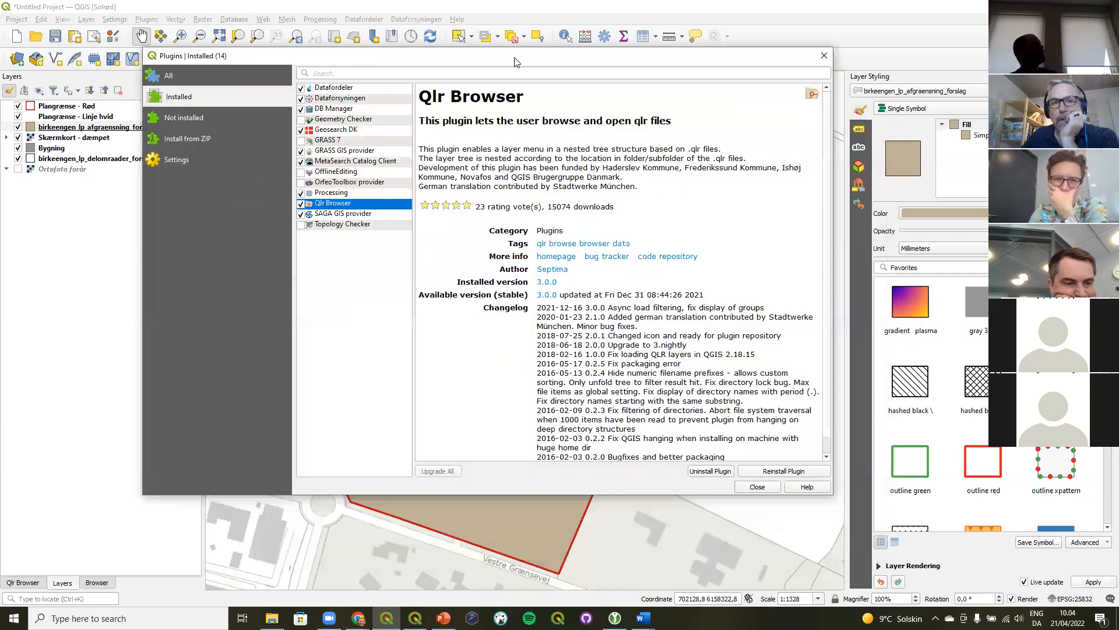
left_click(758, 487)
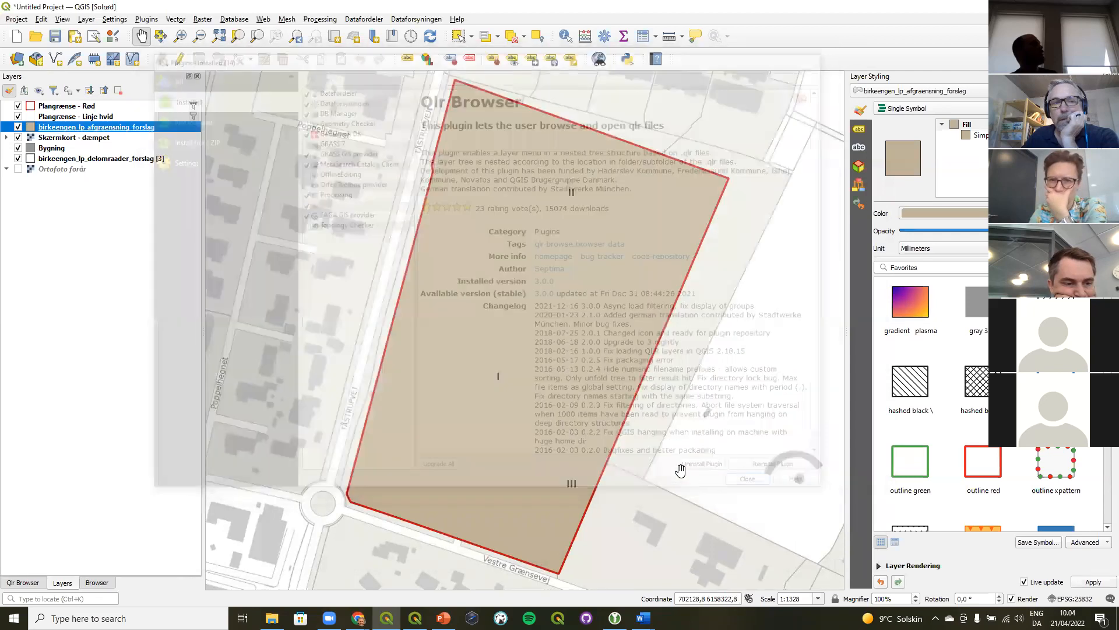
Remove the birkeengen_lp_afgraensning_forslag layer from the project and open the options of the Plangrænse - Rød layer
right_click(95, 125)
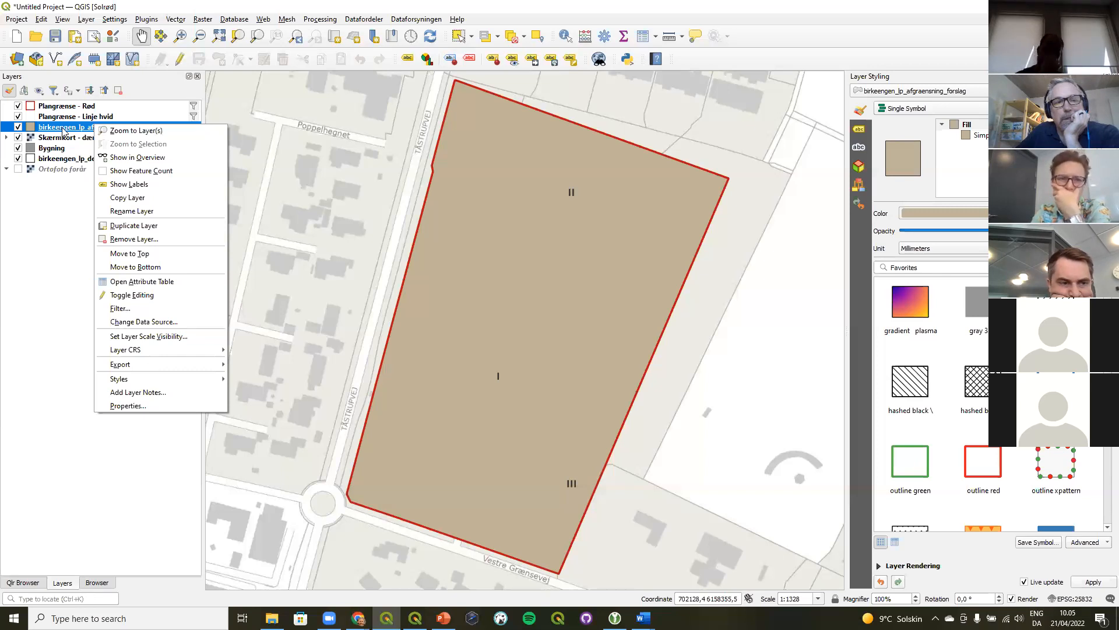
left_click(144, 240)
left_click(534, 322)
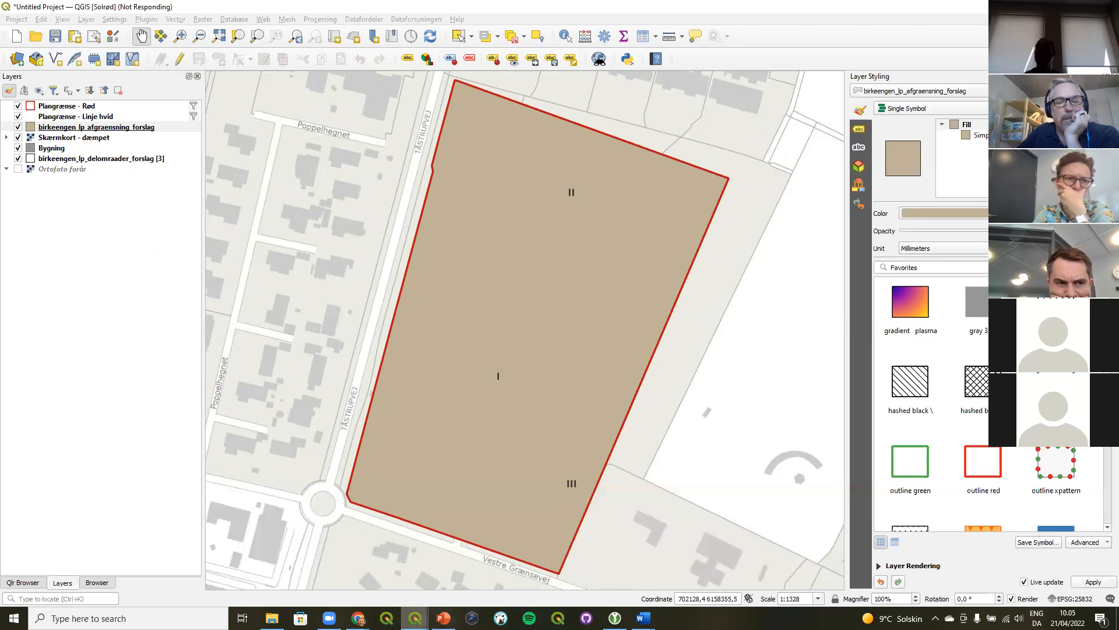
mouse_move(415, 618)
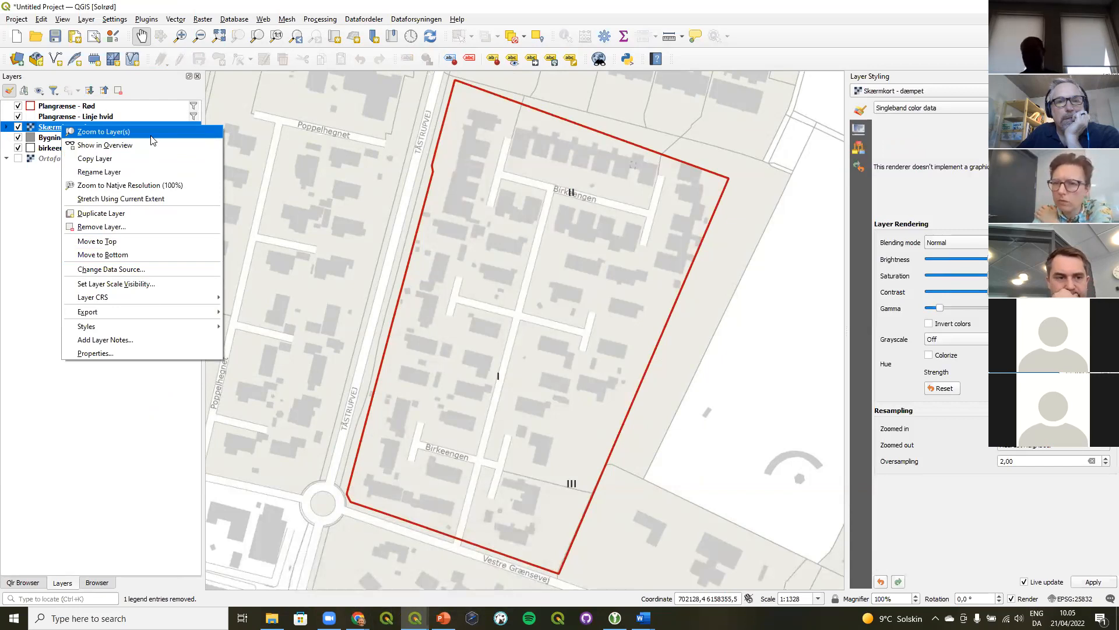
left_click(107, 106)
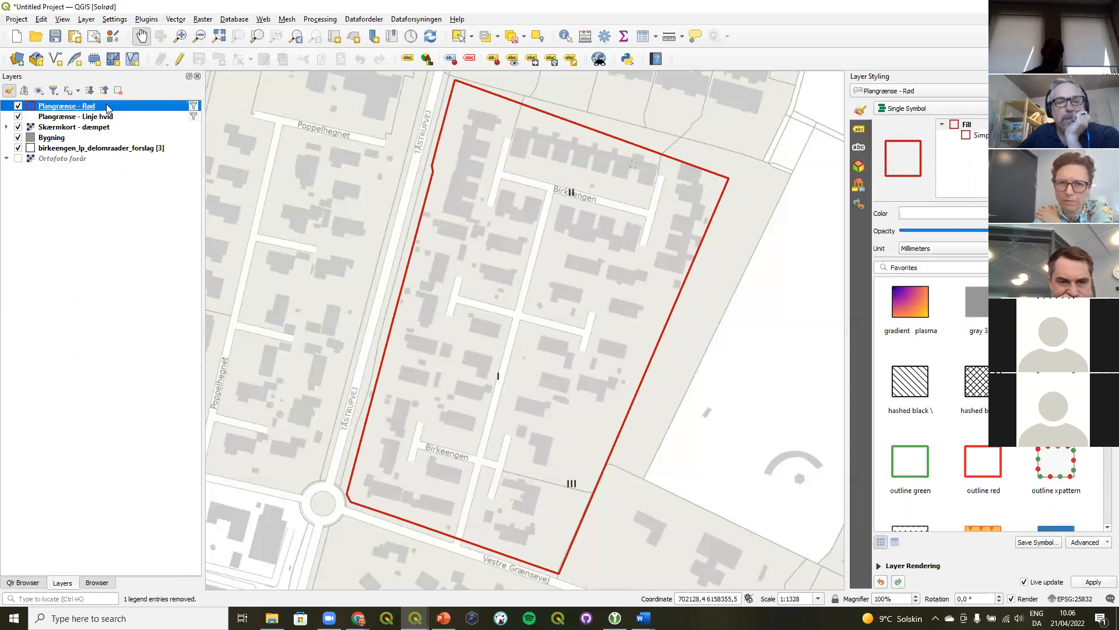
right_click(108, 108)
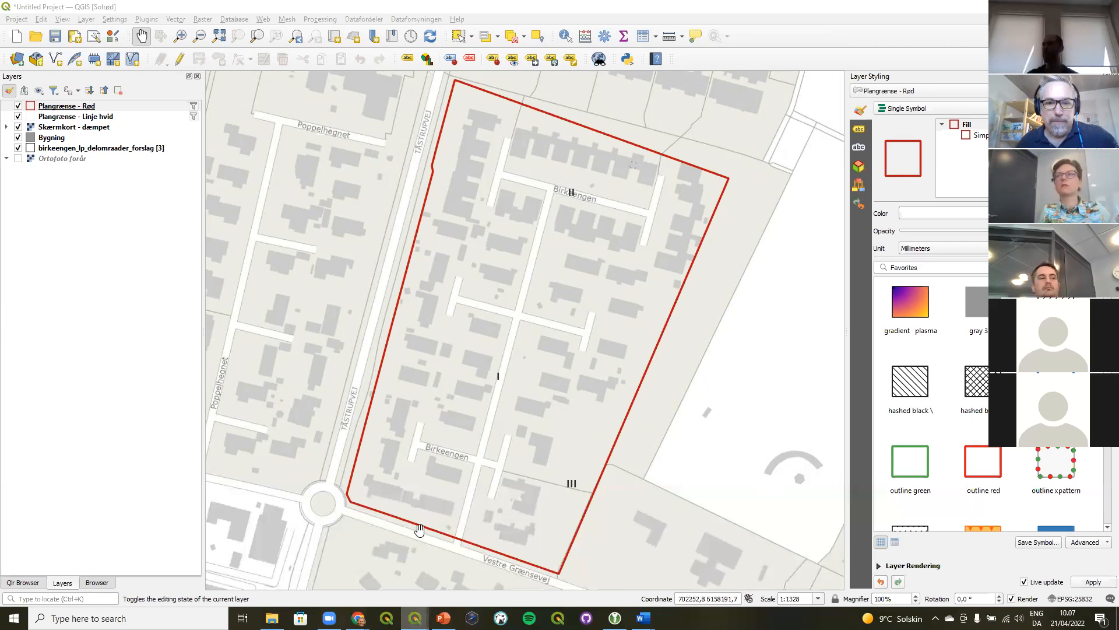
Switch to the PowerPoint presentation and start the full-screen slide show at slide 34, "Solrød Setup - Project Templates", instead of presenter view
mouse_move(443, 618)
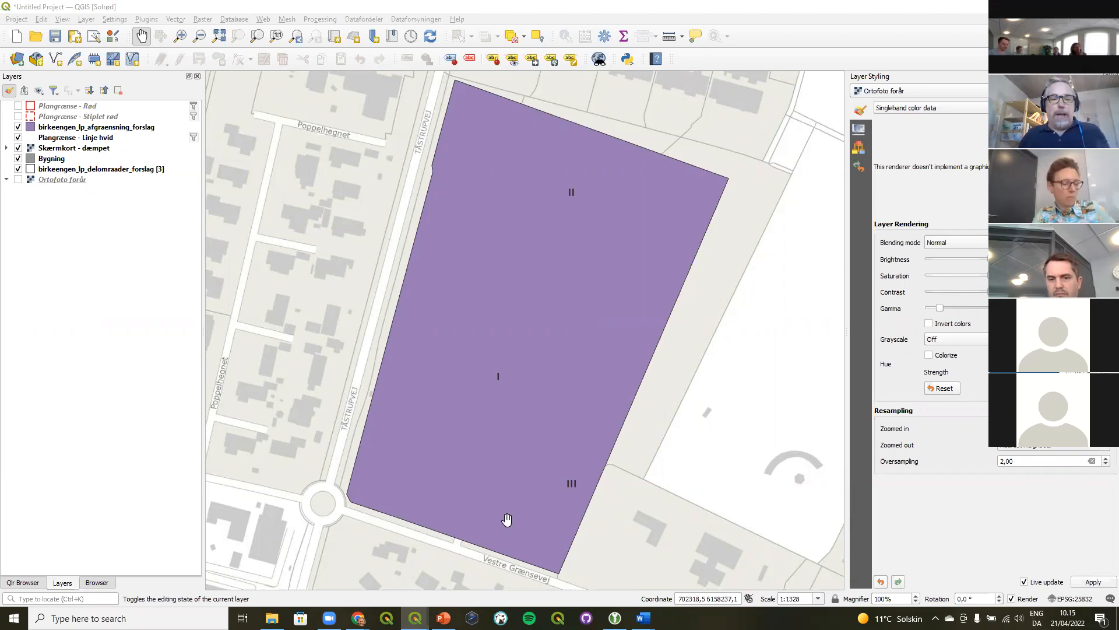
left_click(442, 617)
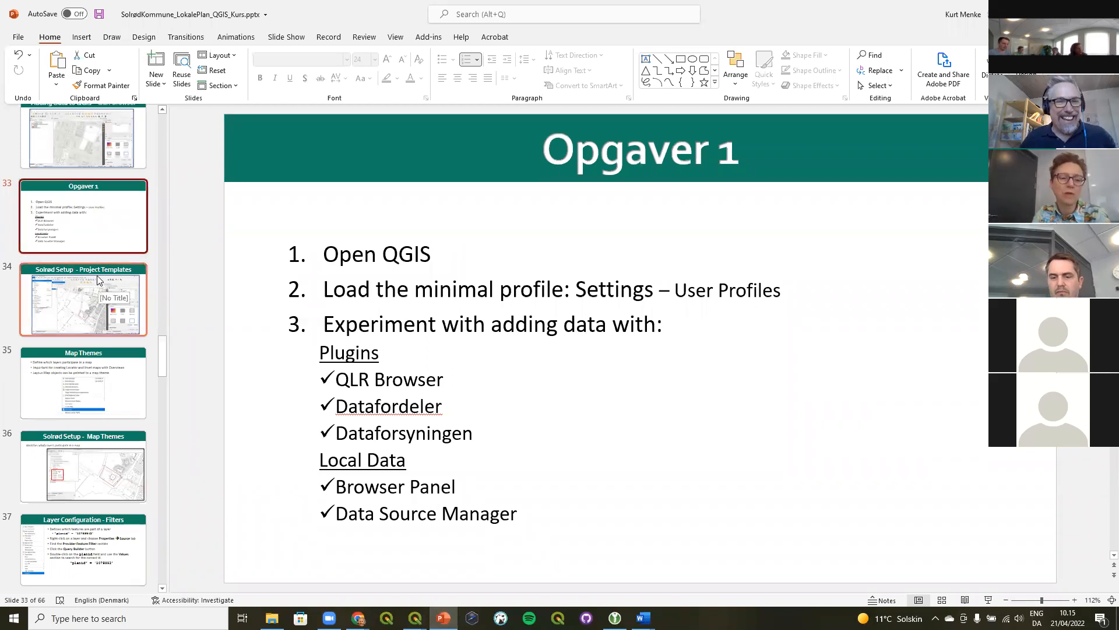
left_click(93, 304)
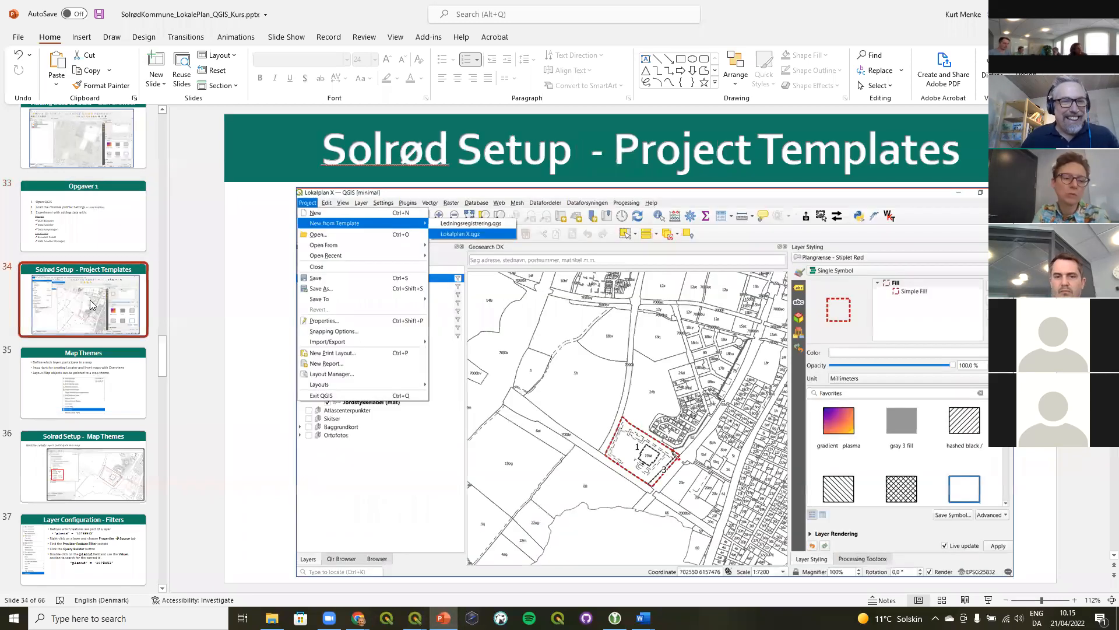
left_click(987, 600)
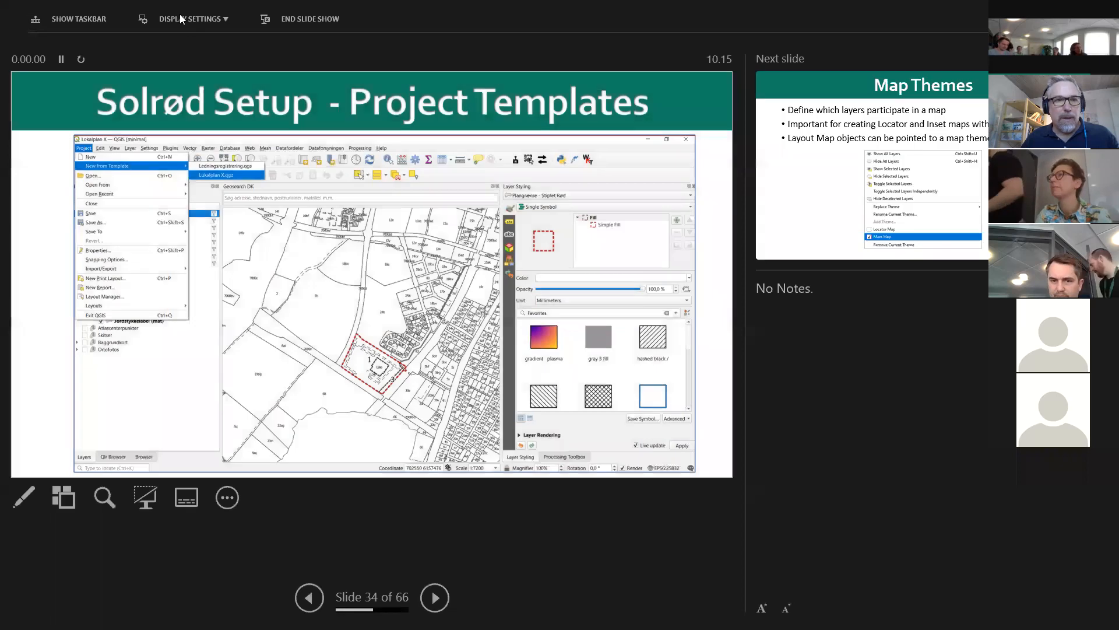
left_click(180, 18)
left_click(187, 69)
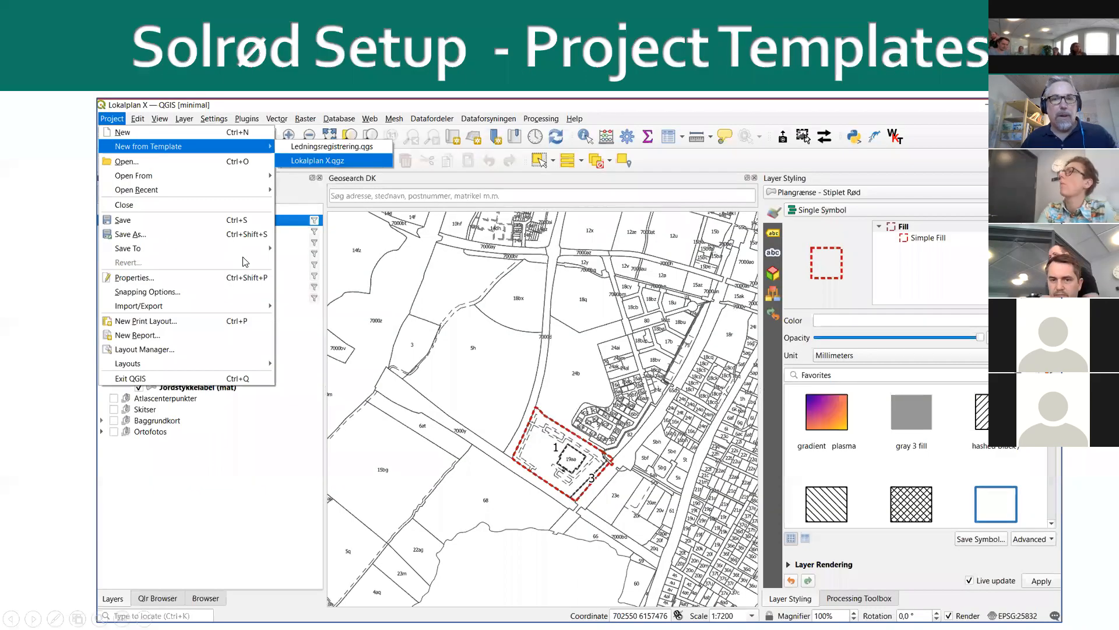
Review the "Opgaver 1" slide again and advance past Project Templates to the Map Themes slide
key("Left")
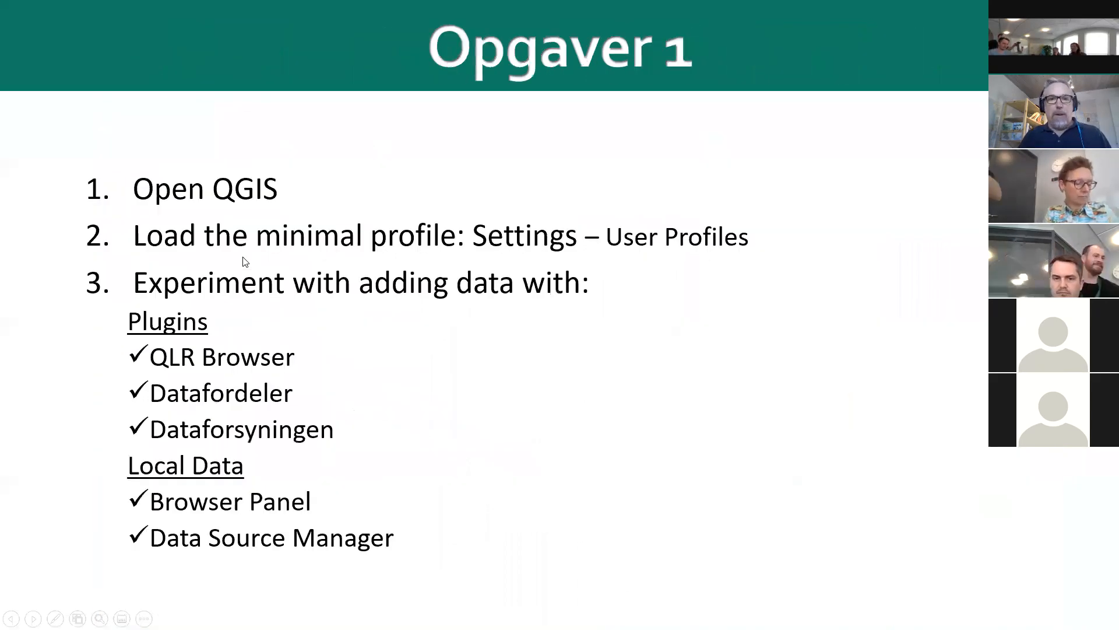
key("Right")
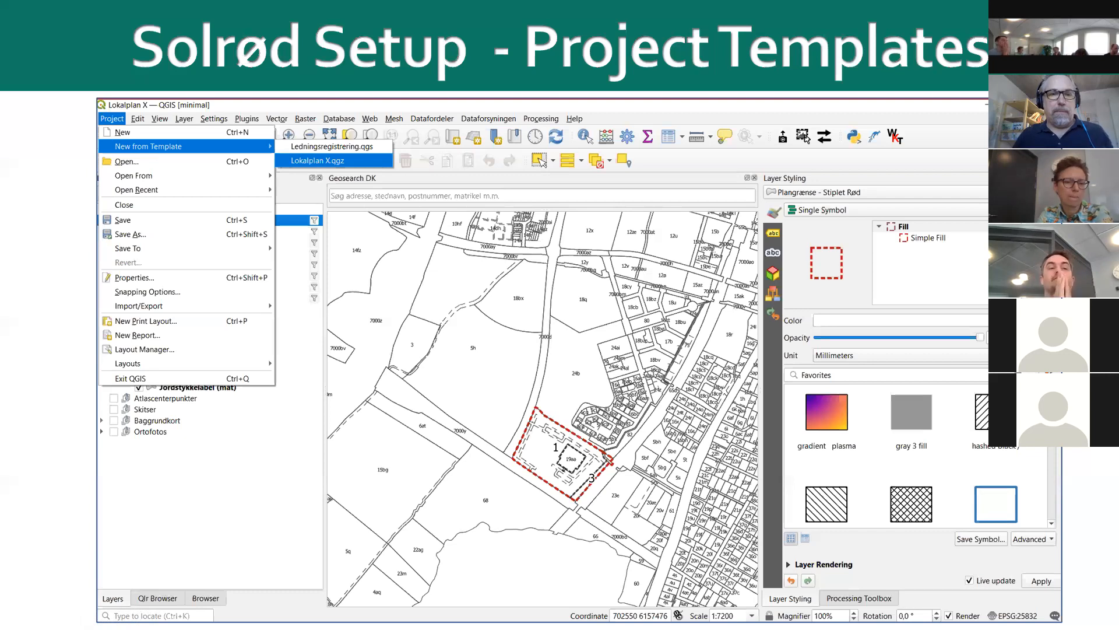
key("Right")
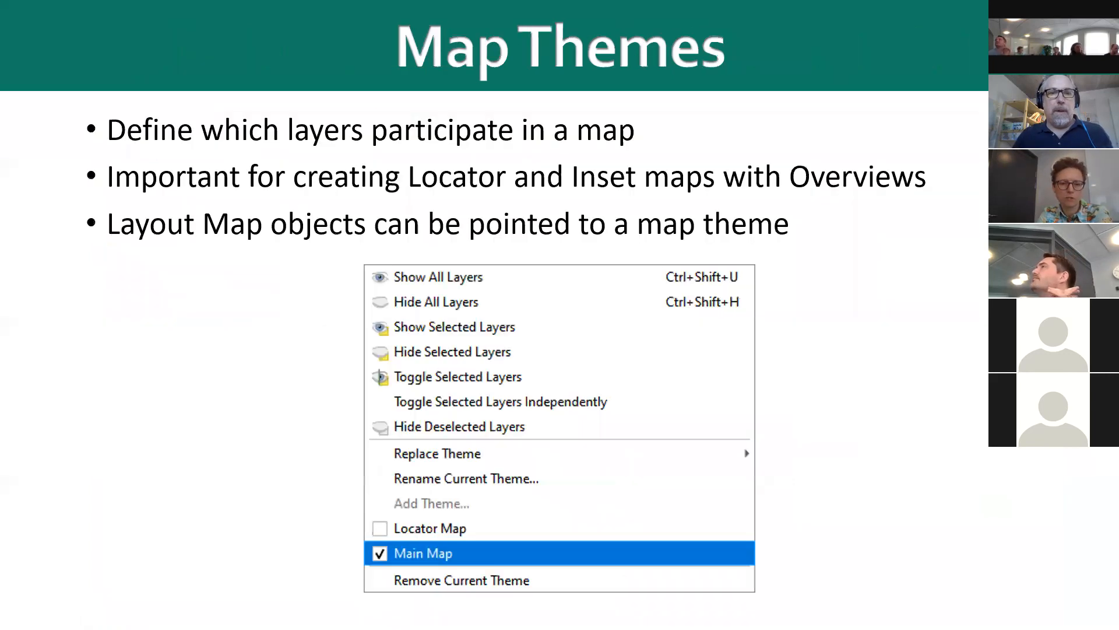
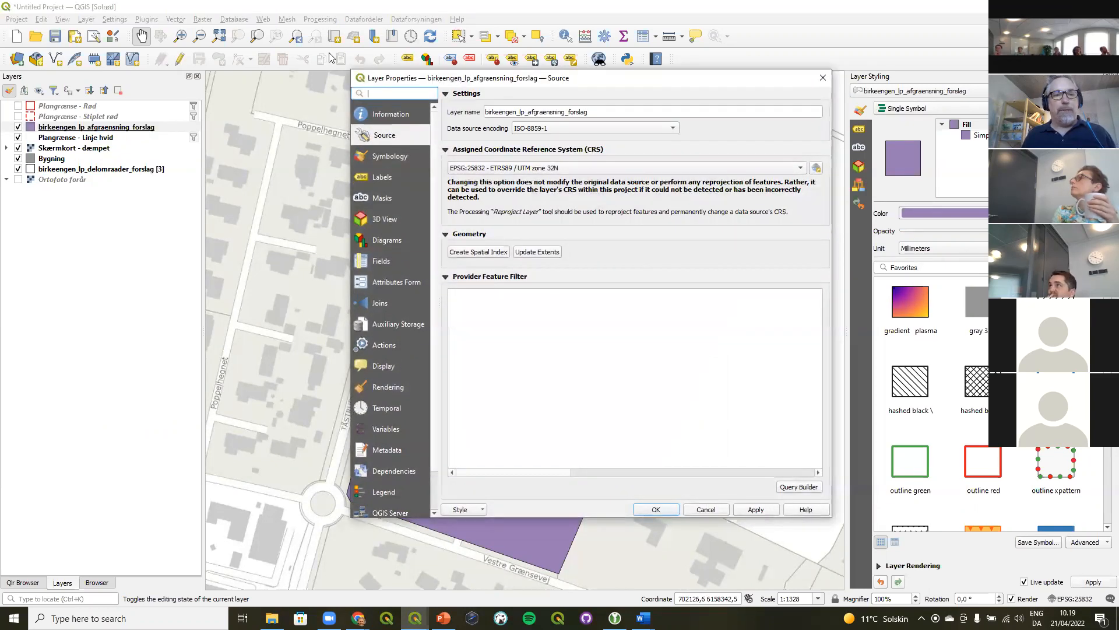
Review the birkeengen_lp_afgraensning_forslag layer's source properties and open the Query Builder for its provider feature filter in an enlarged window
left_click_drag(434, 81, 331, 56)
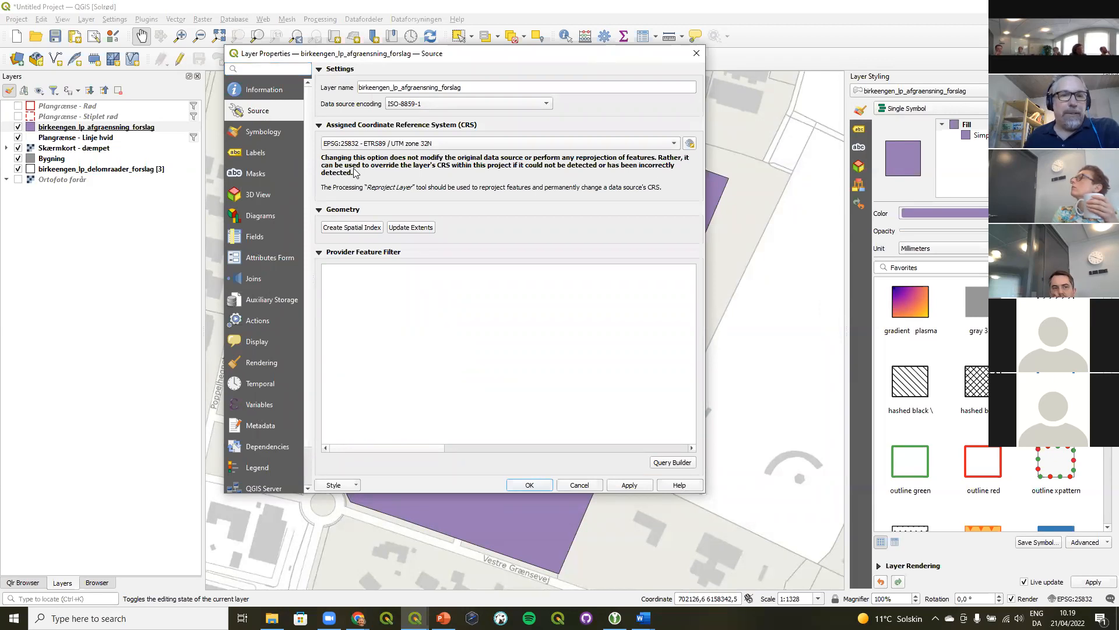
left_click_drag(401, 88, 357, 87)
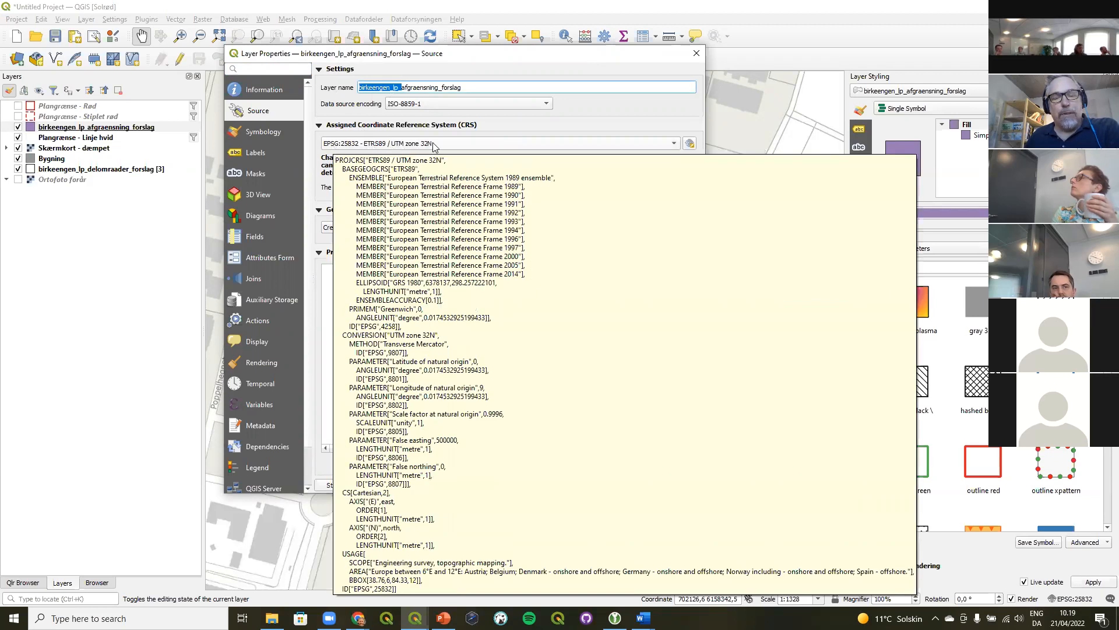
left_click(547, 122)
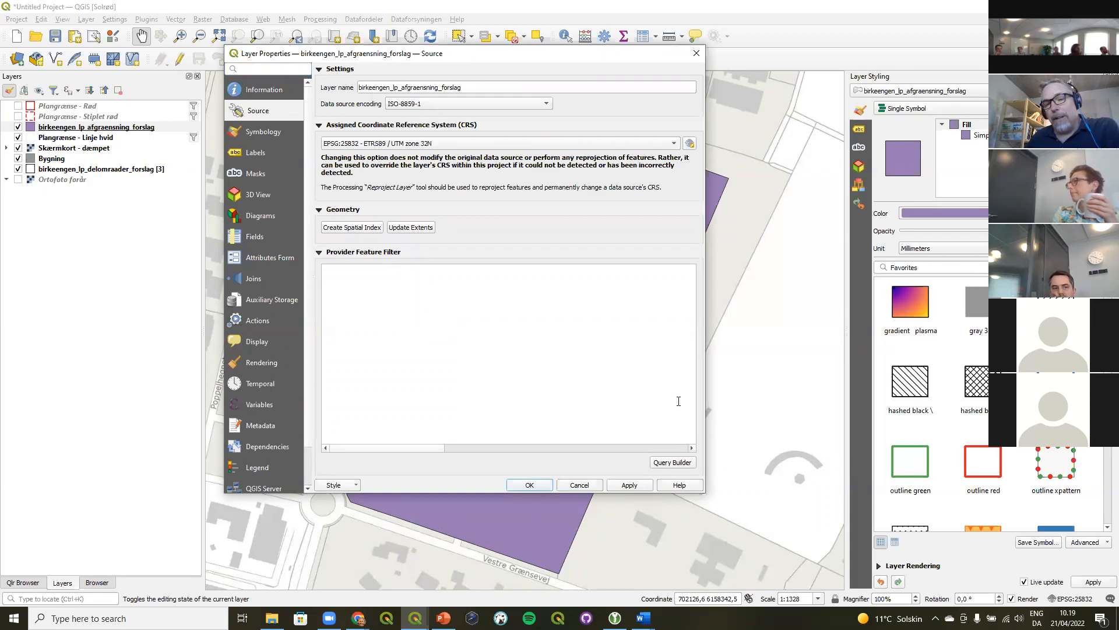
left_click(673, 463)
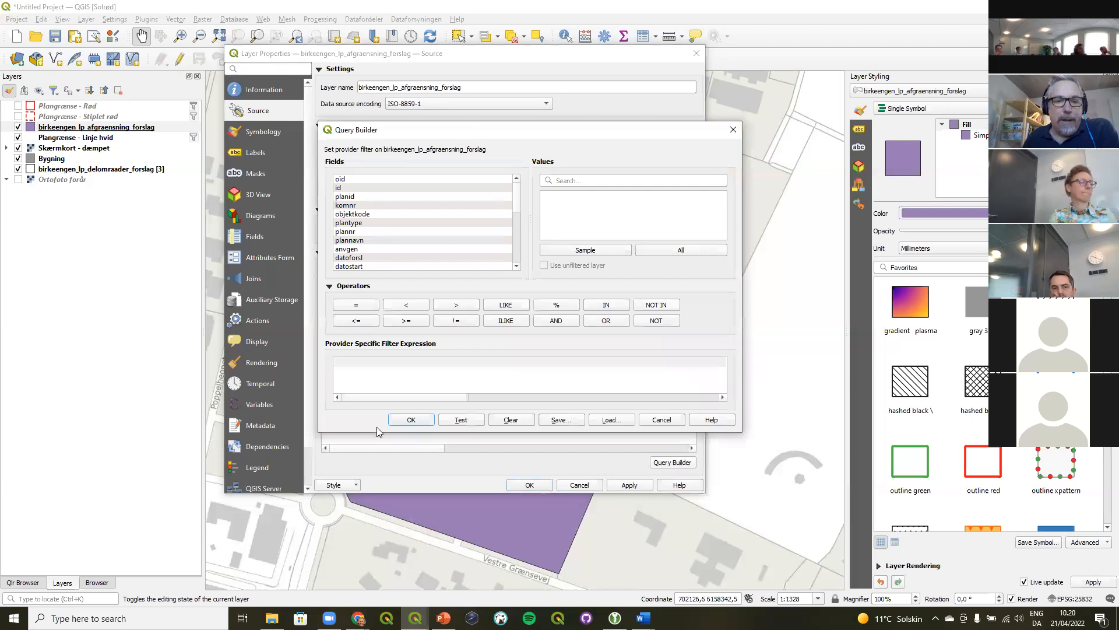
left_click_drag(374, 433, 375, 597)
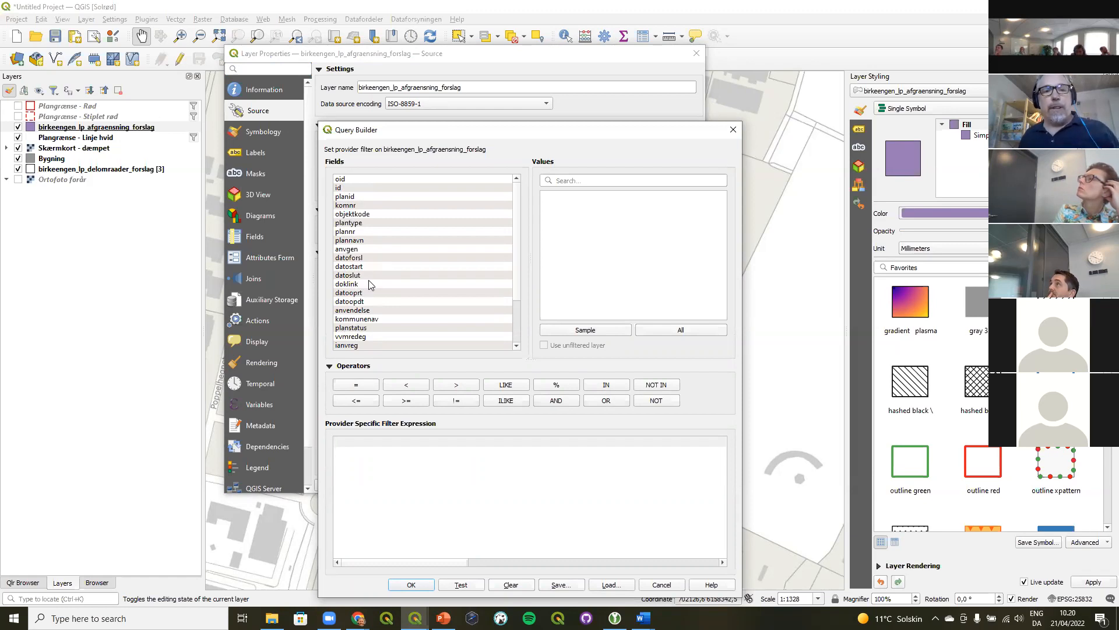
left_click(357, 198)
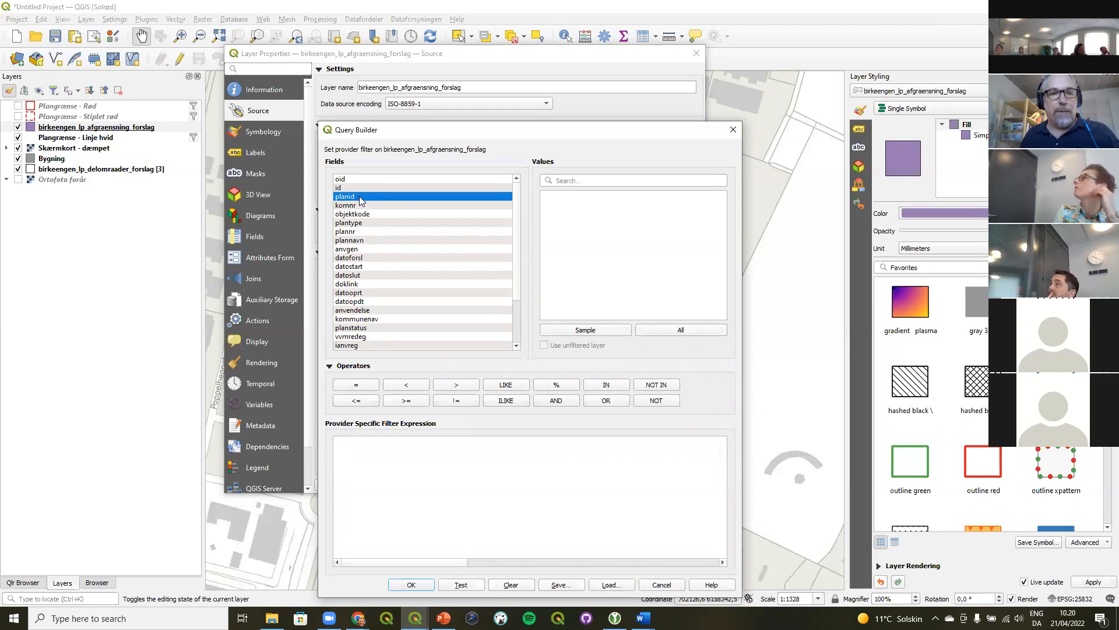
double_click(360, 198)
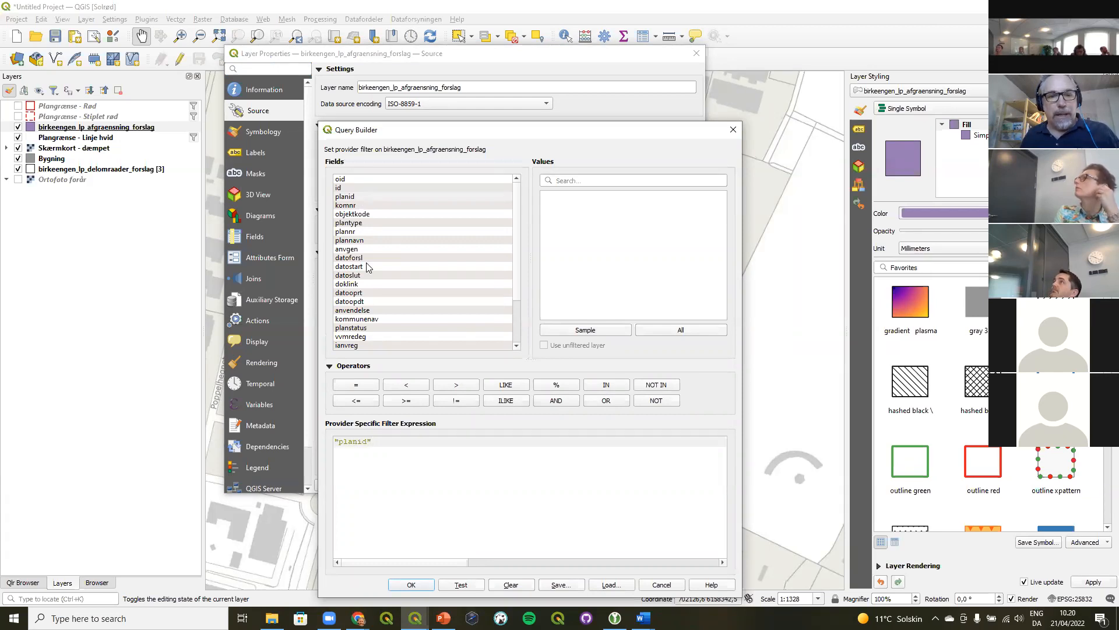
left_click_drag(378, 445, 313, 442)
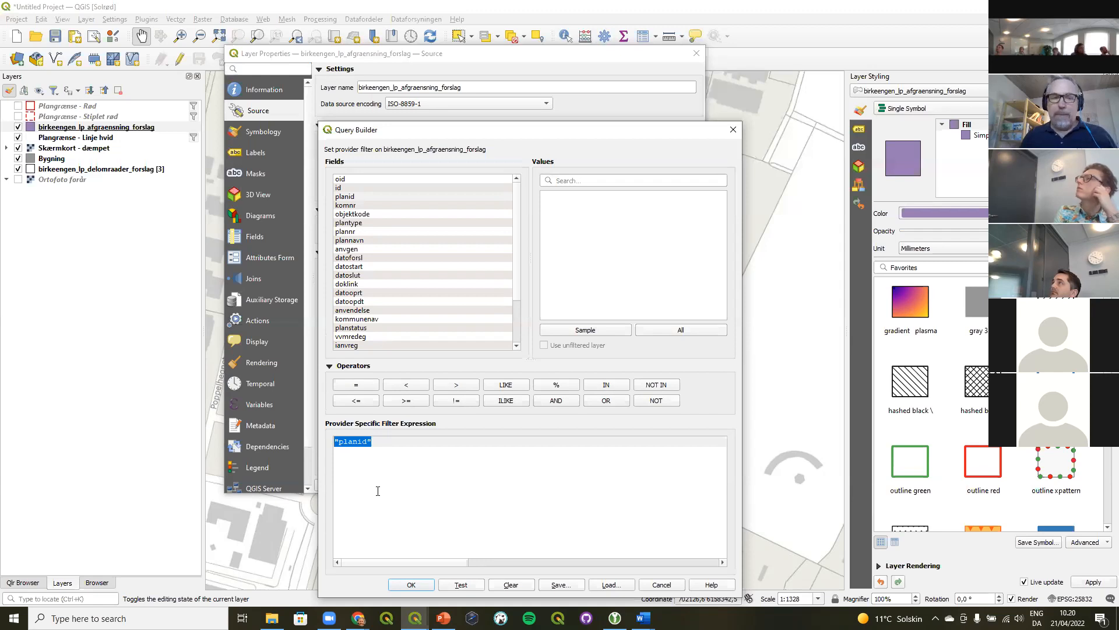
key("Delete")
type("plainid")
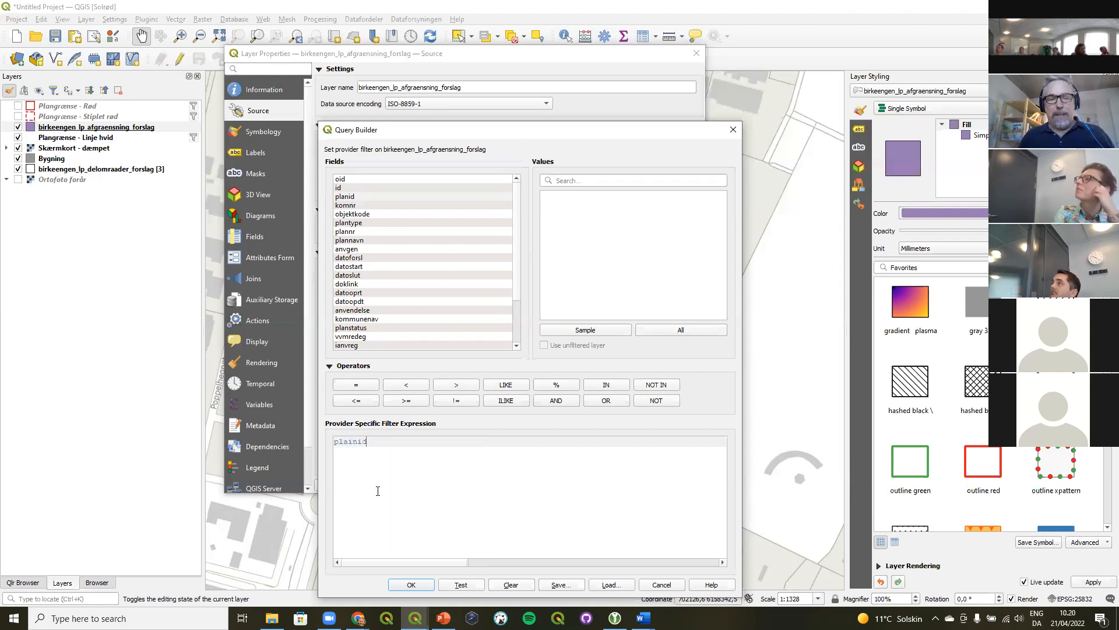
key("BackSpace")
key("BackSpace")
key("BackSpace")
key("BackSpace")
key("BackSpace")
key("BackSpace")
key("BackSpace")
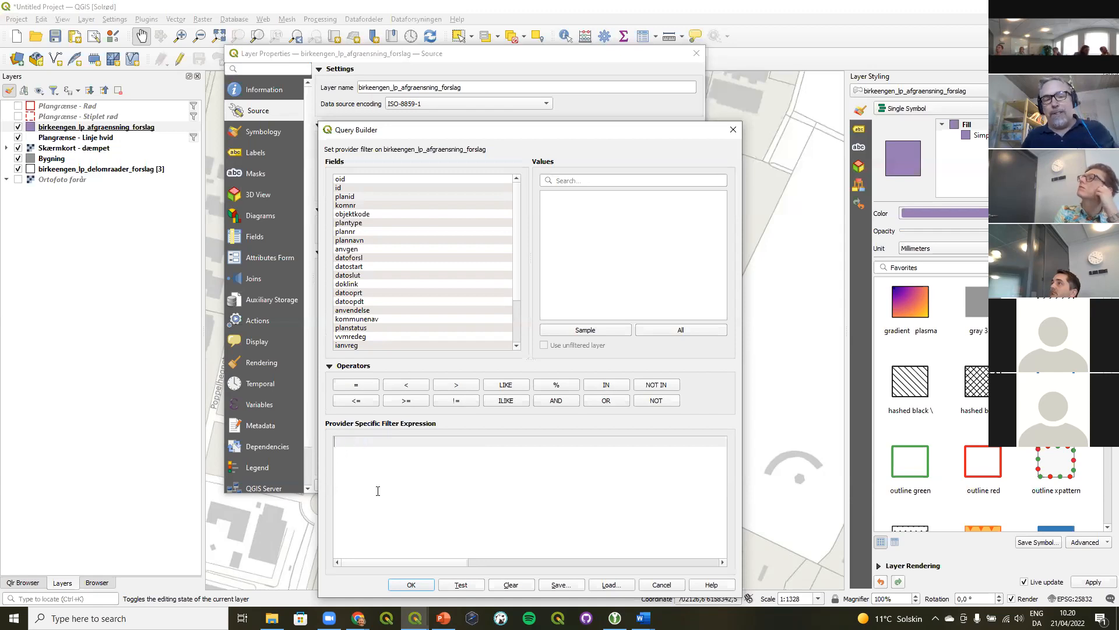
Begin the filter expression with "planid" = and load sample values for the planid field
double_click(366, 197)
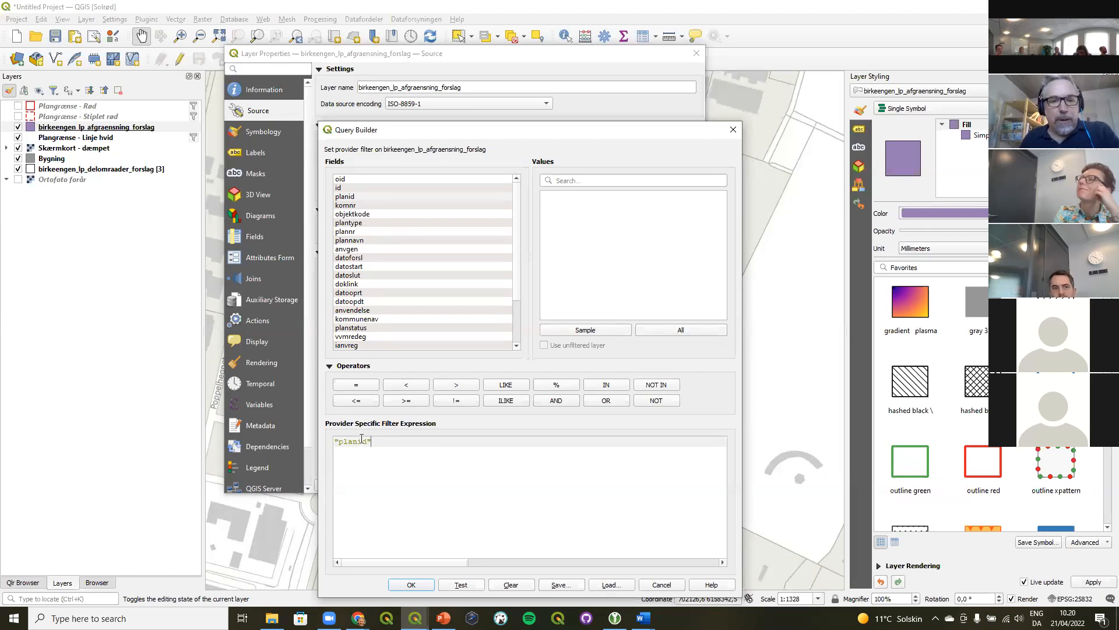
left_click(357, 385)
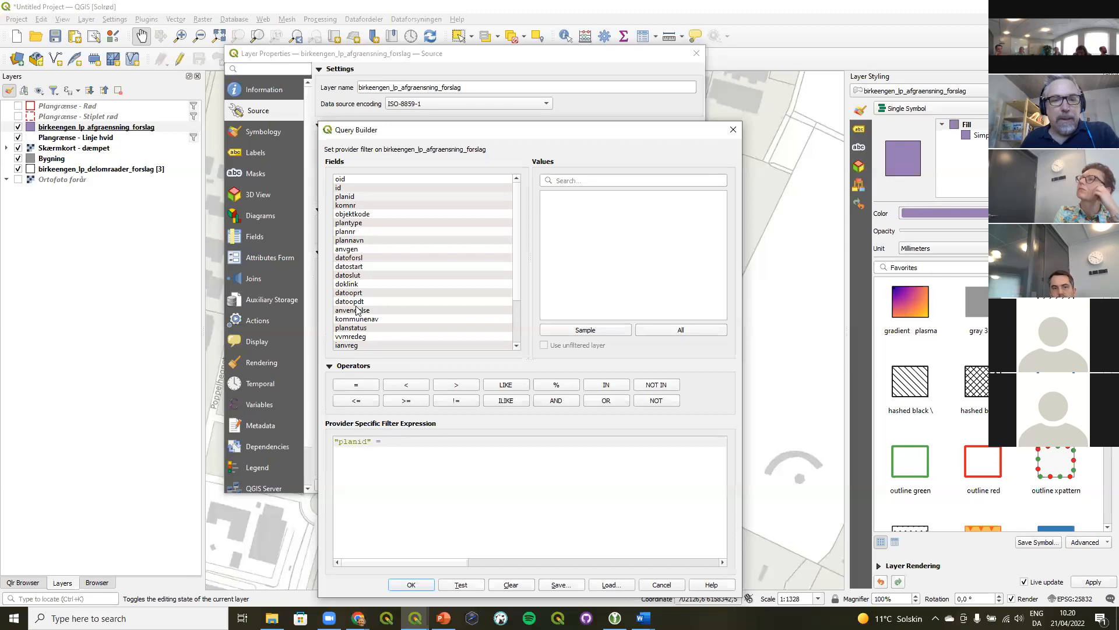
left_click(354, 199)
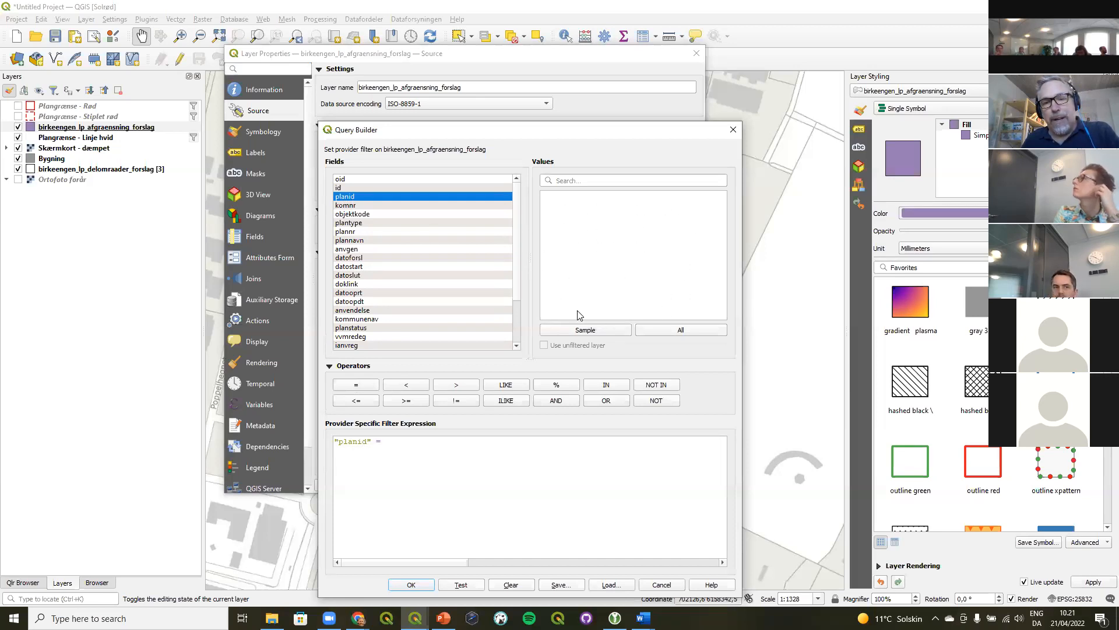
left_click(591, 332)
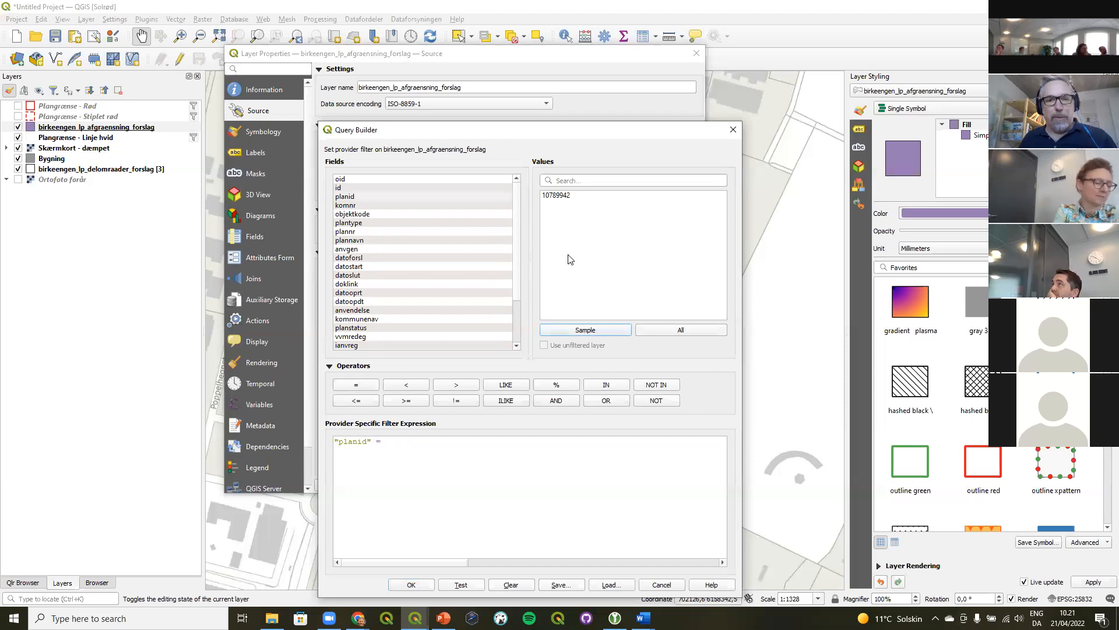
Search the planid values for 107, clear the search, and complete the filter expression with '10789942'
left_click(569, 181)
type("107")
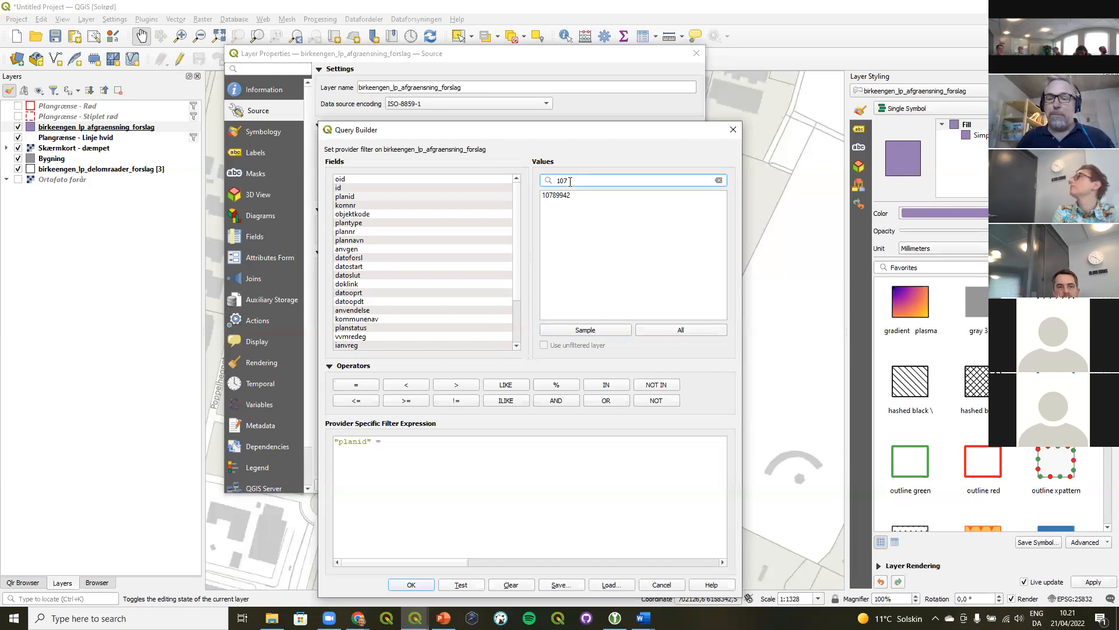
key("BackSpace")
key("BackSpace")
key("BackSpace")
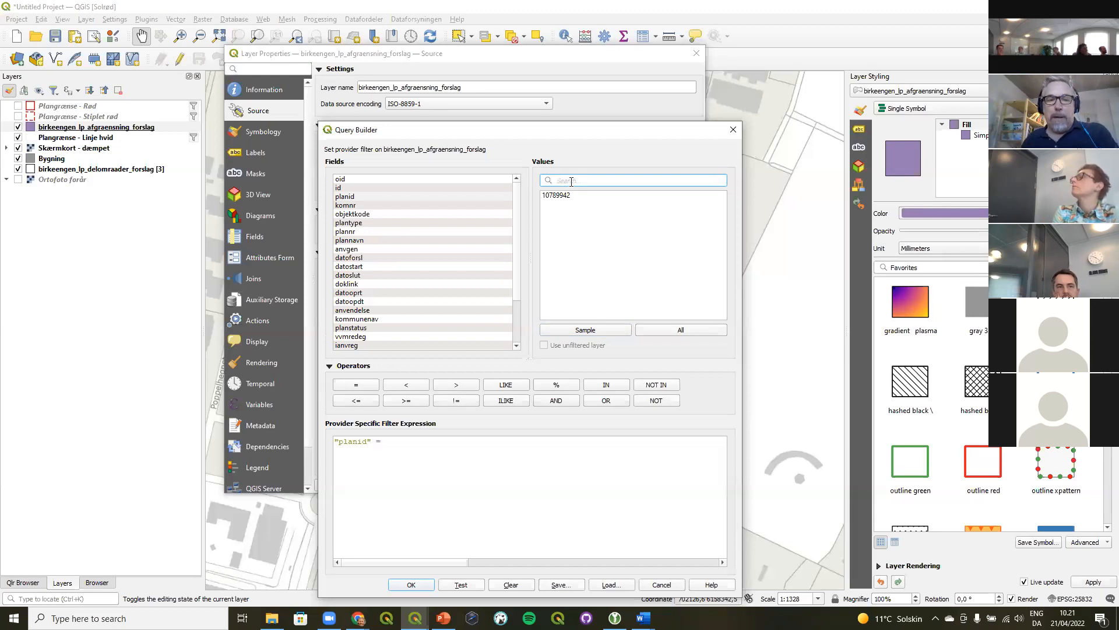
double_click(559, 196)
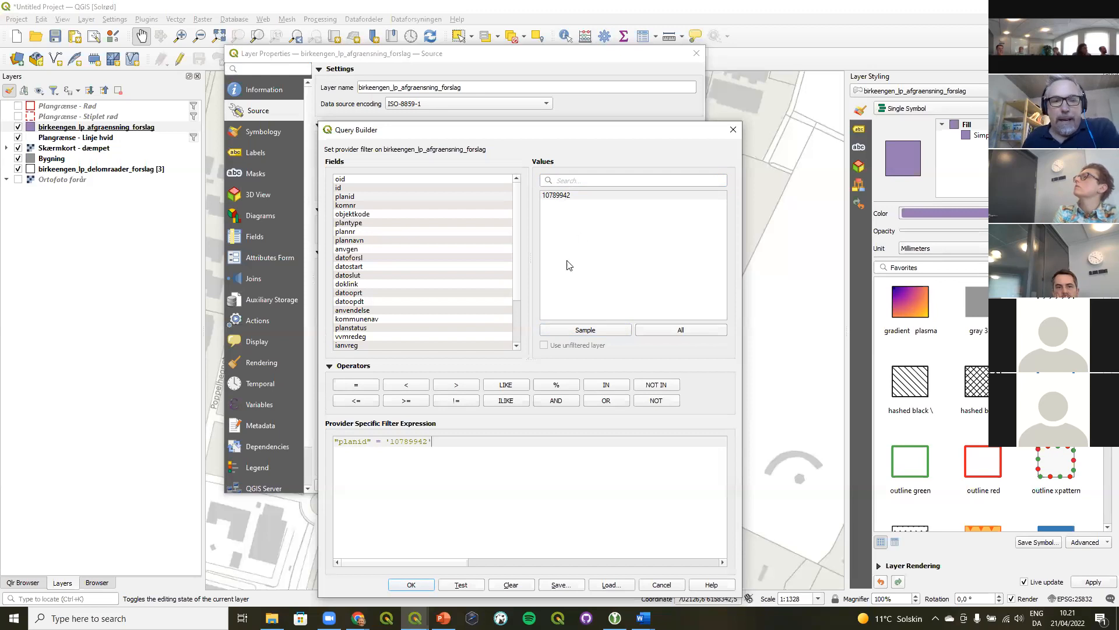
Test the "planid" = '10789942' filter expression and apply it to the birkeengen_lp_afgraensning_forslag layer
left_click(464, 586)
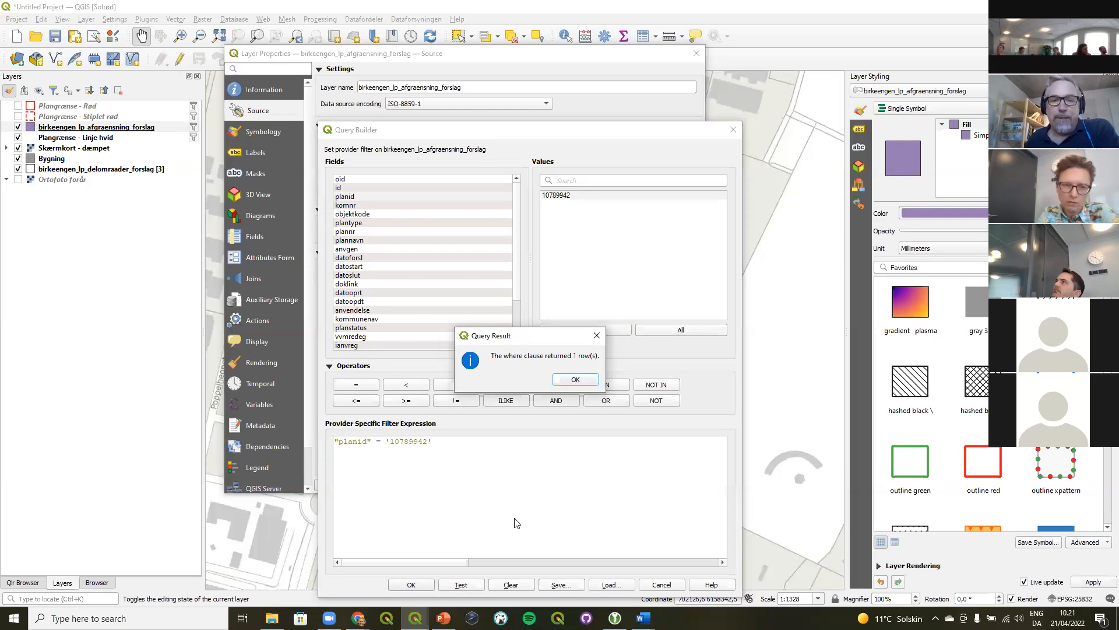
left_click(575, 378)
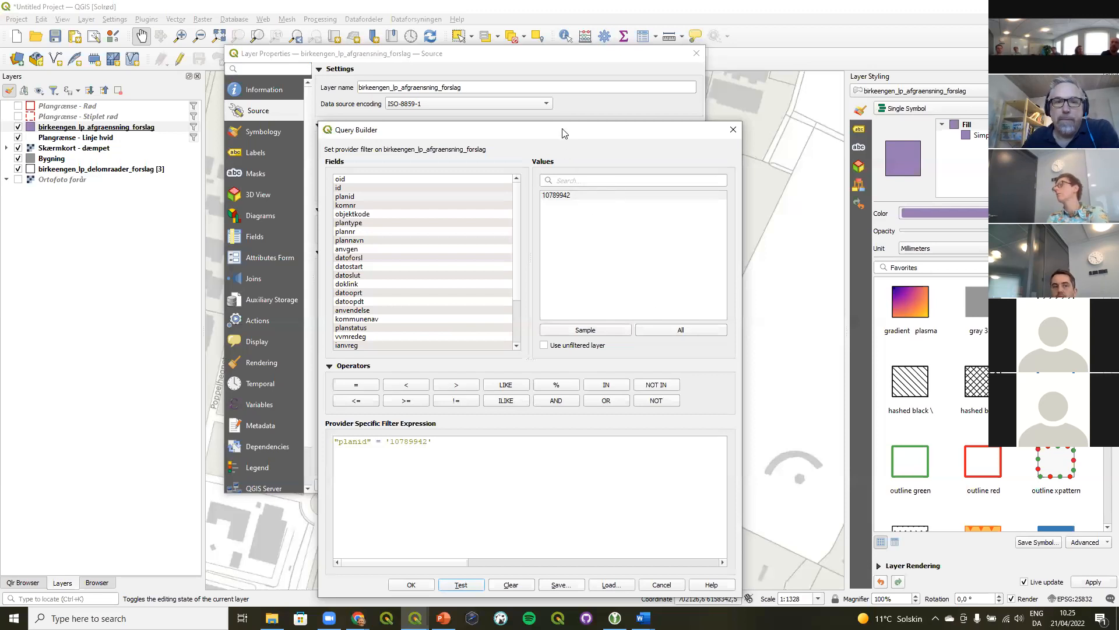
left_click_drag(562, 129, 542, 58)
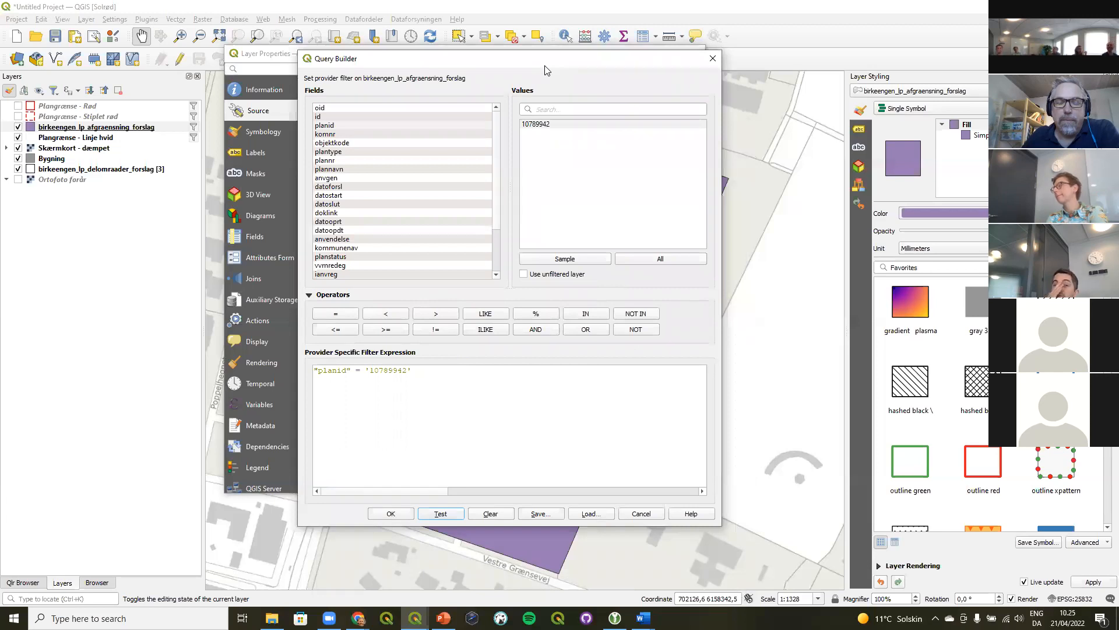
left_click(391, 513)
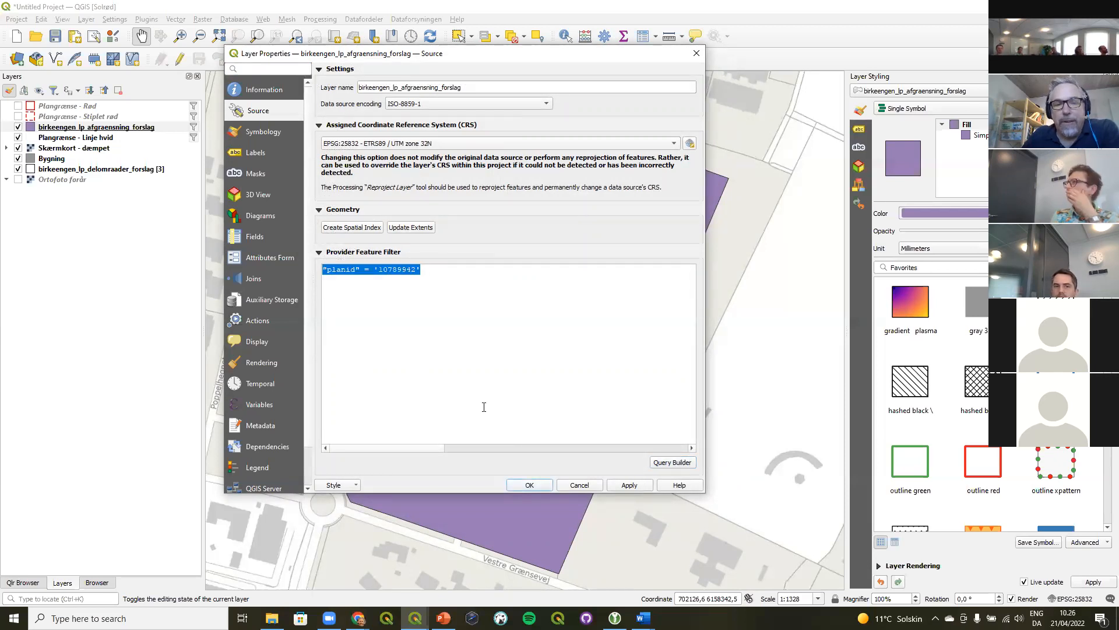
left_click(529, 485)
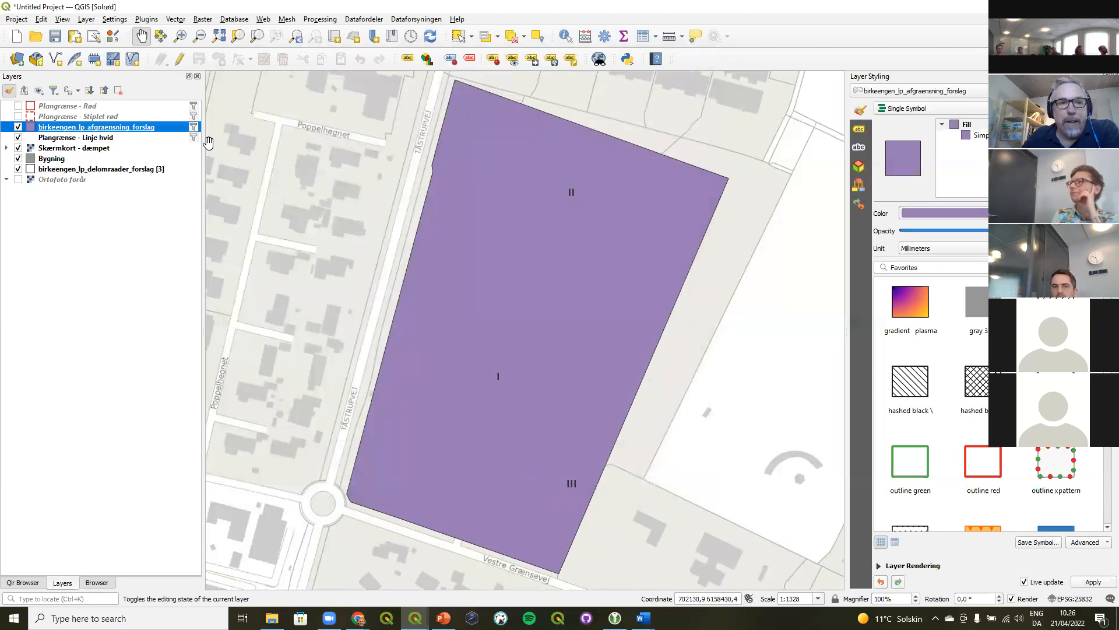
Check the birkeengen_lp_afgraensning_forslag layer's filter expression through its filter indicator in the layer list
mouse_move(196, 130)
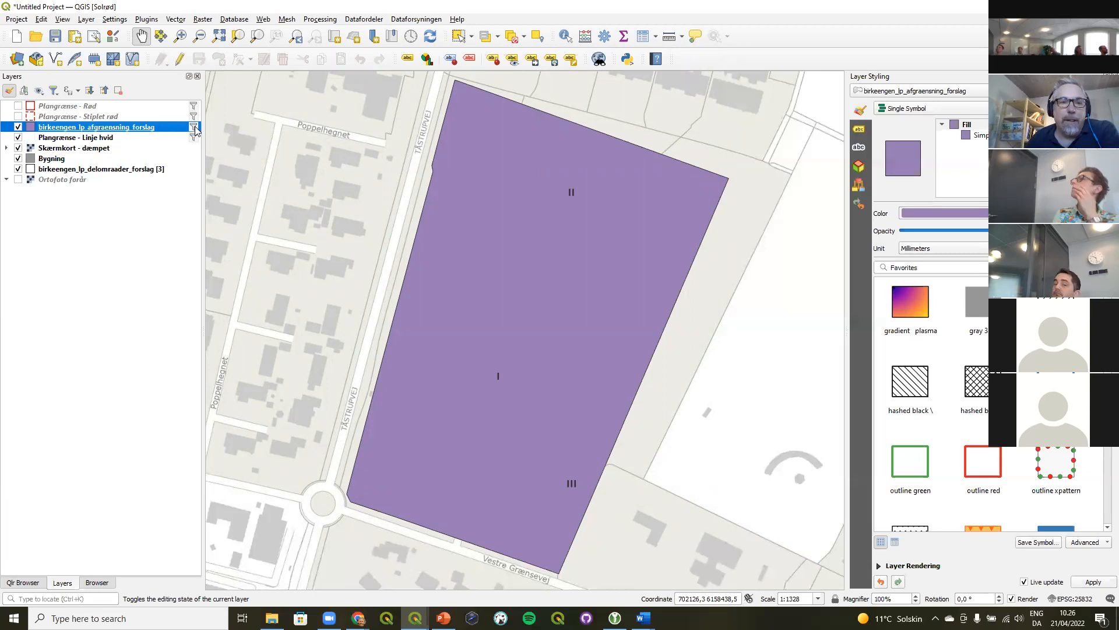
left_click(194, 128)
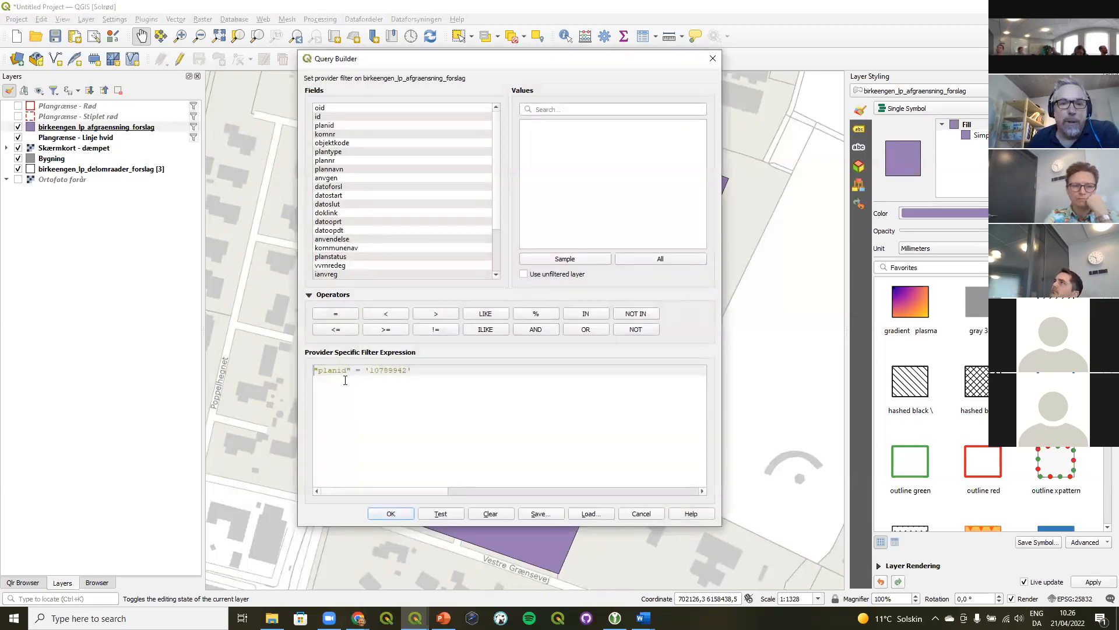
left_click_drag(410, 373, 313, 368)
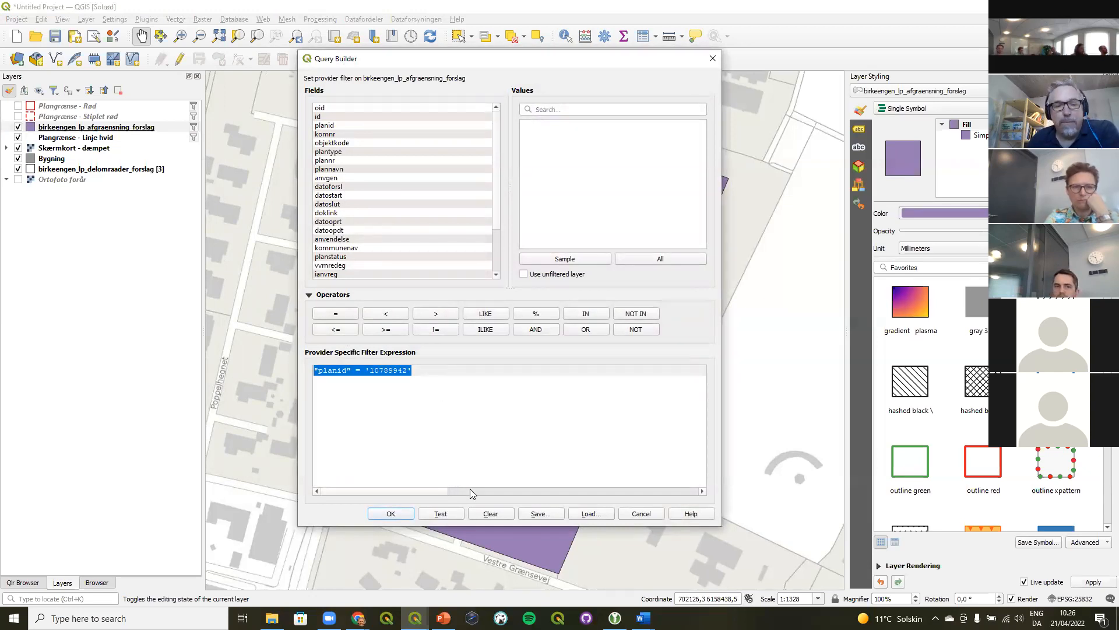
left_click(392, 513)
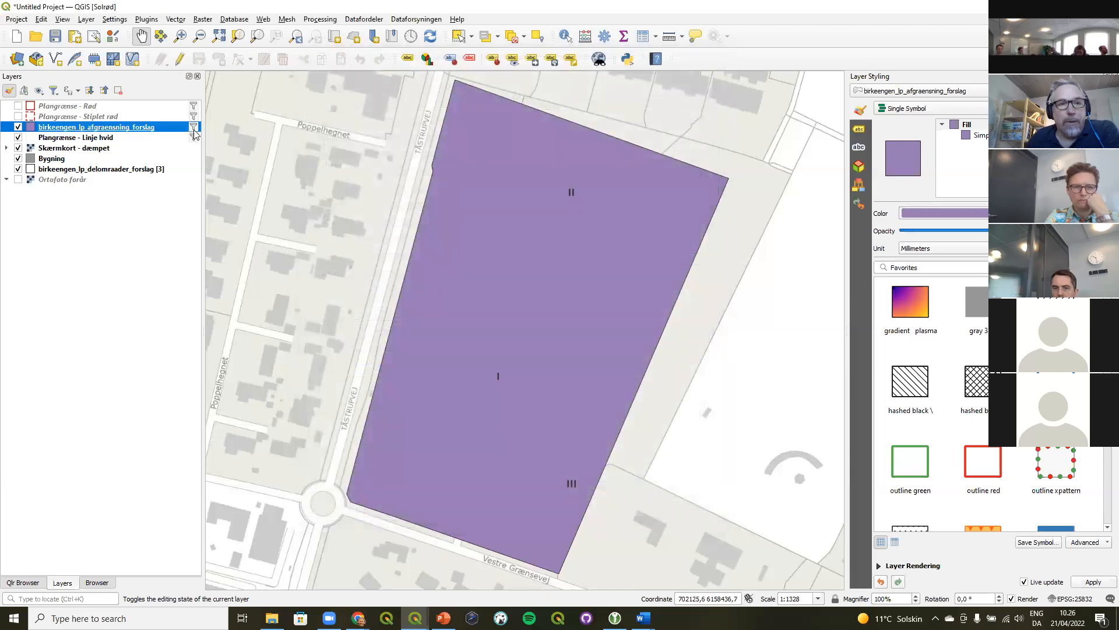
mouse_move(195, 125)
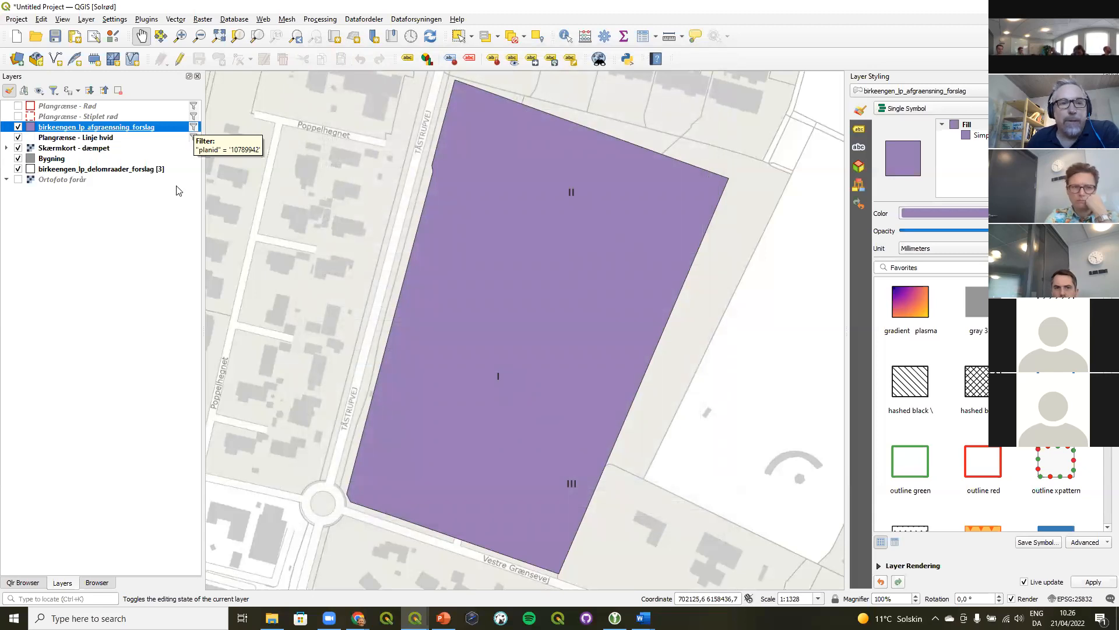
left_click(100, 276)
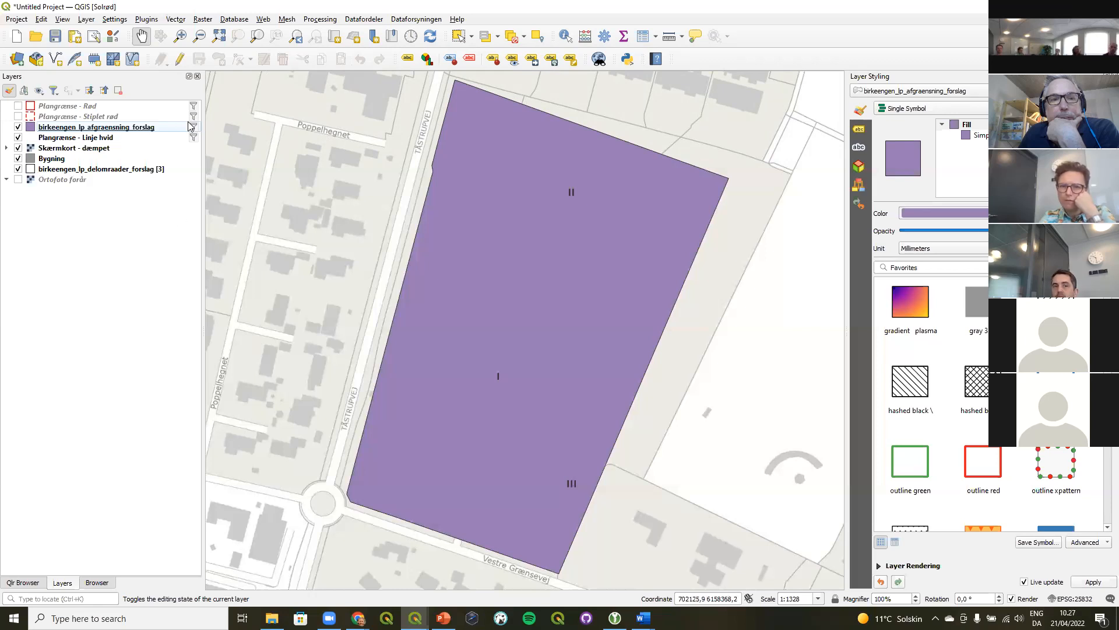
Review the quoted planid value in the birkeengen_lp_afgraensning_forslag layer's provider feature filter, starting from its source properties
left_click(133, 128)
double_click(133, 128)
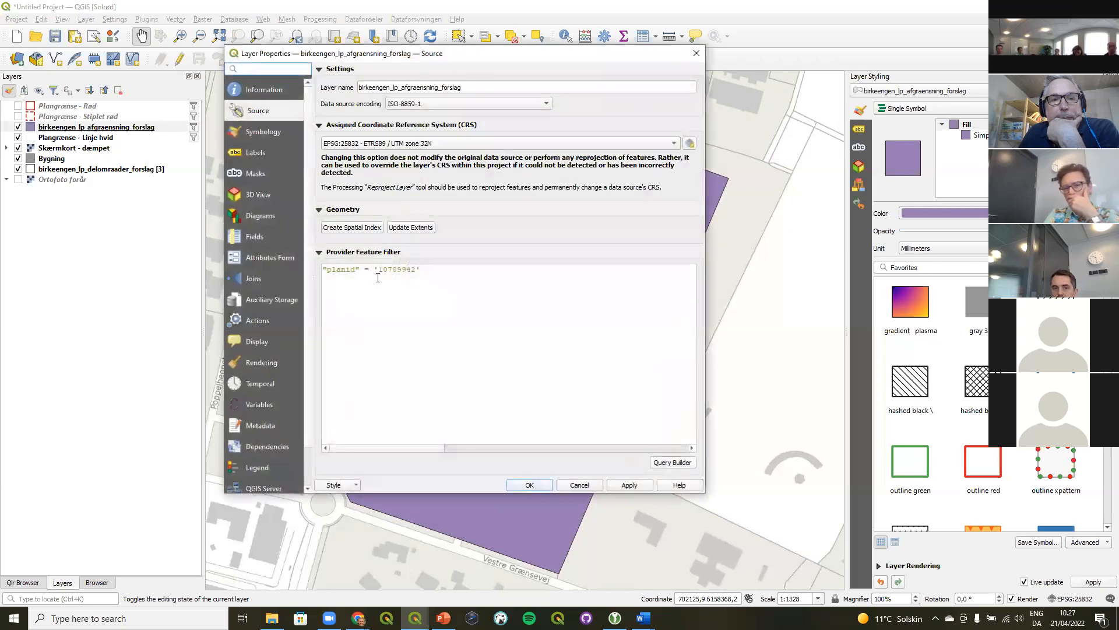
left_click(671, 462)
left_click(392, 370)
left_click_drag(369, 370, 444, 373)
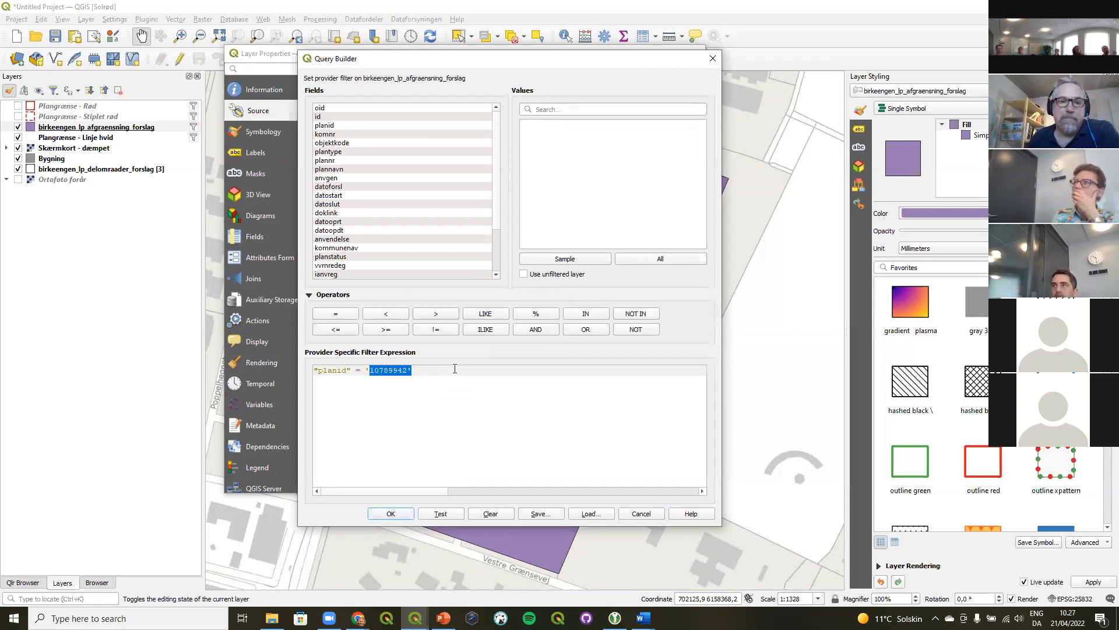
left_click_drag(365, 370, 452, 371)
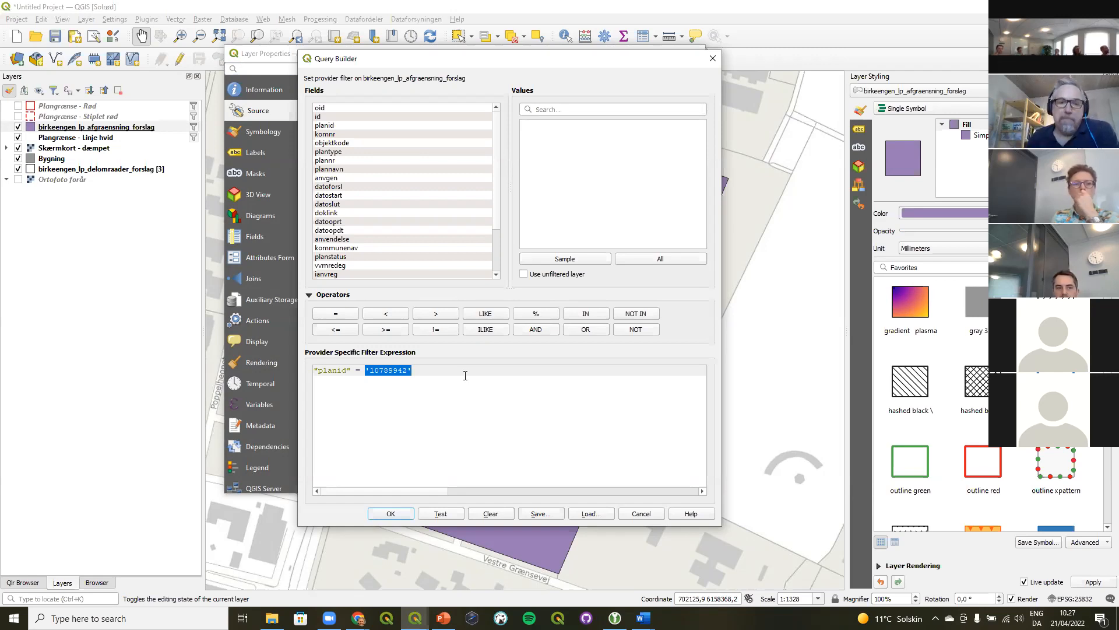
left_click(389, 514)
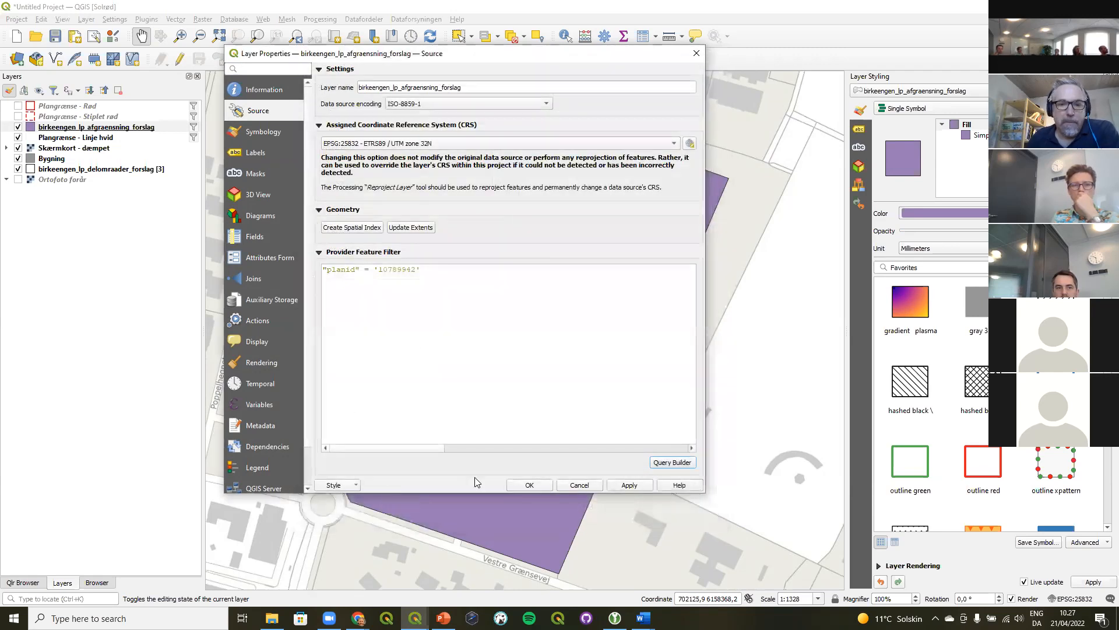
left_click(527, 484)
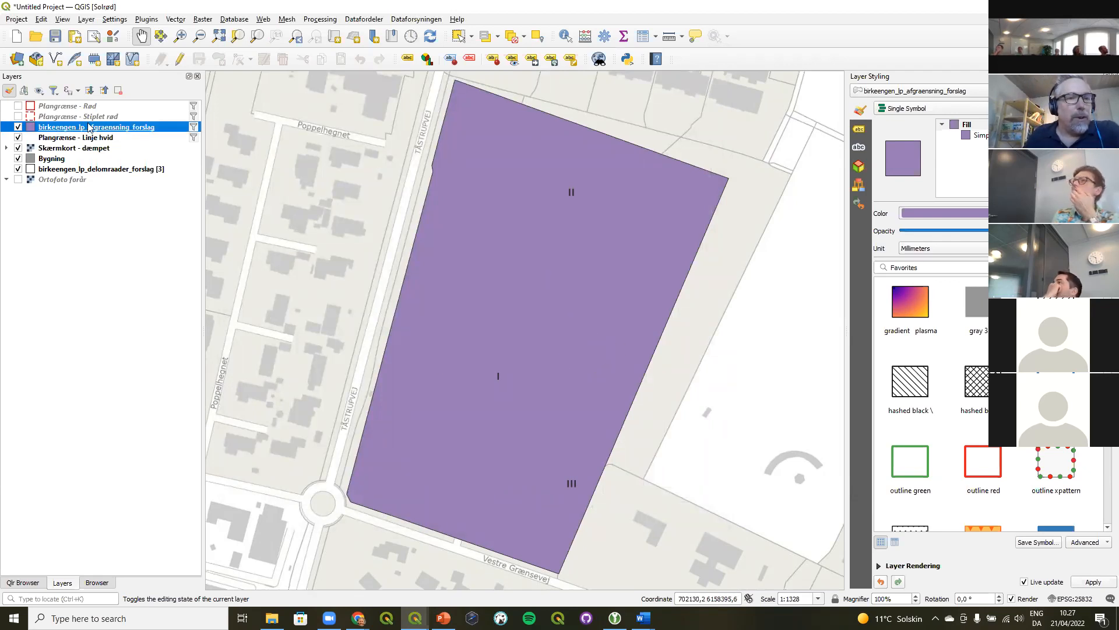
Copy all style categories from the Plangrænse - Stiplet rød layer
left_click(62, 119)
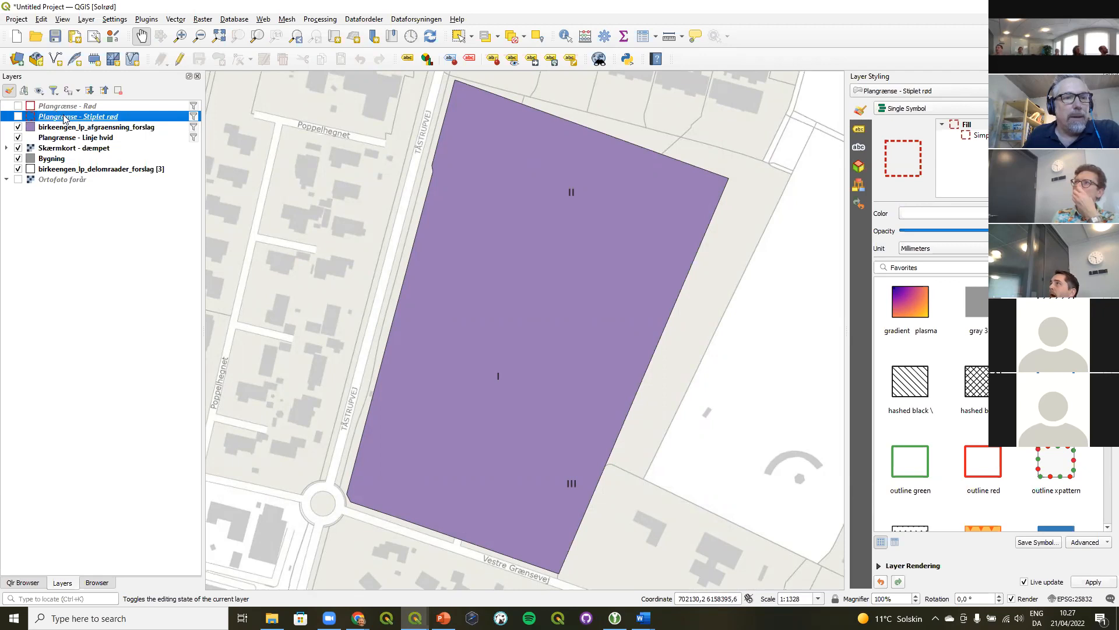
right_click(62, 116)
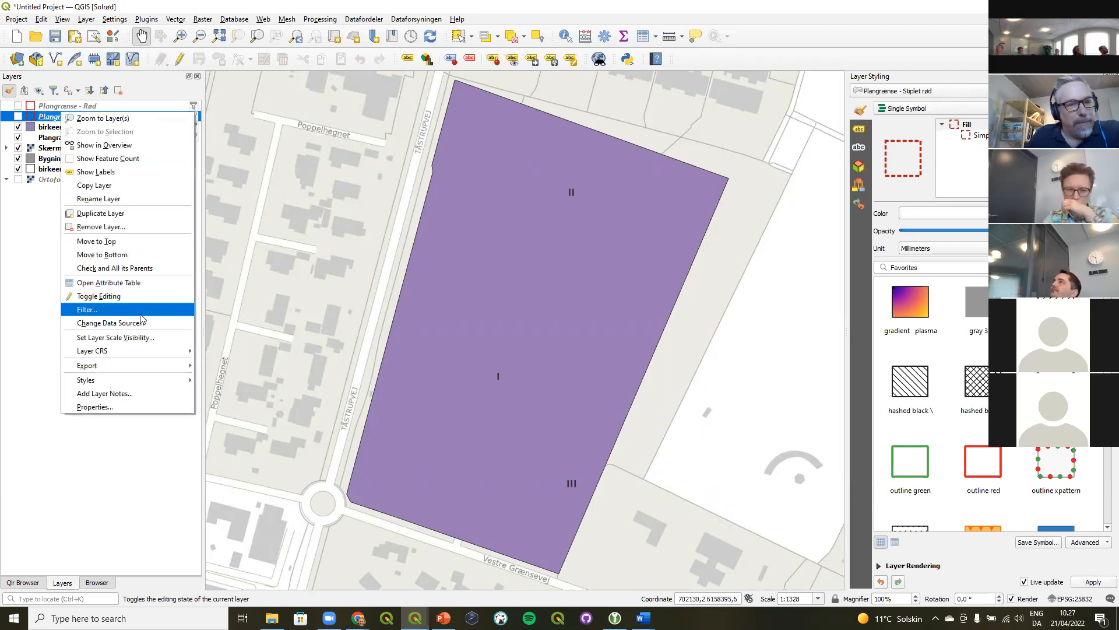
mouse_move(130, 378)
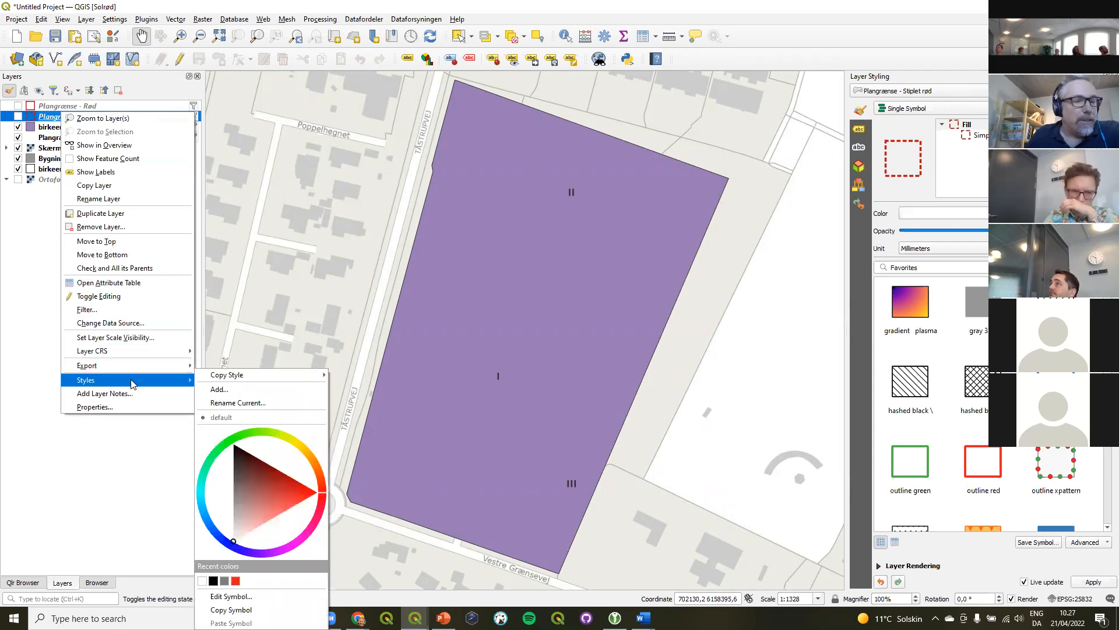
mouse_move(216, 377)
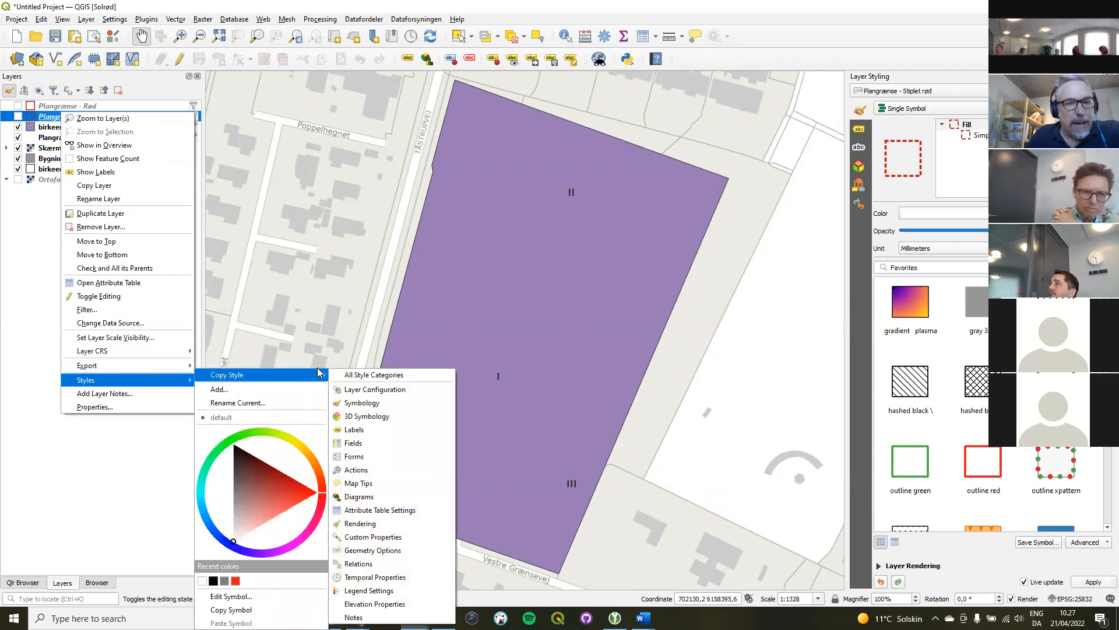
left_click(351, 376)
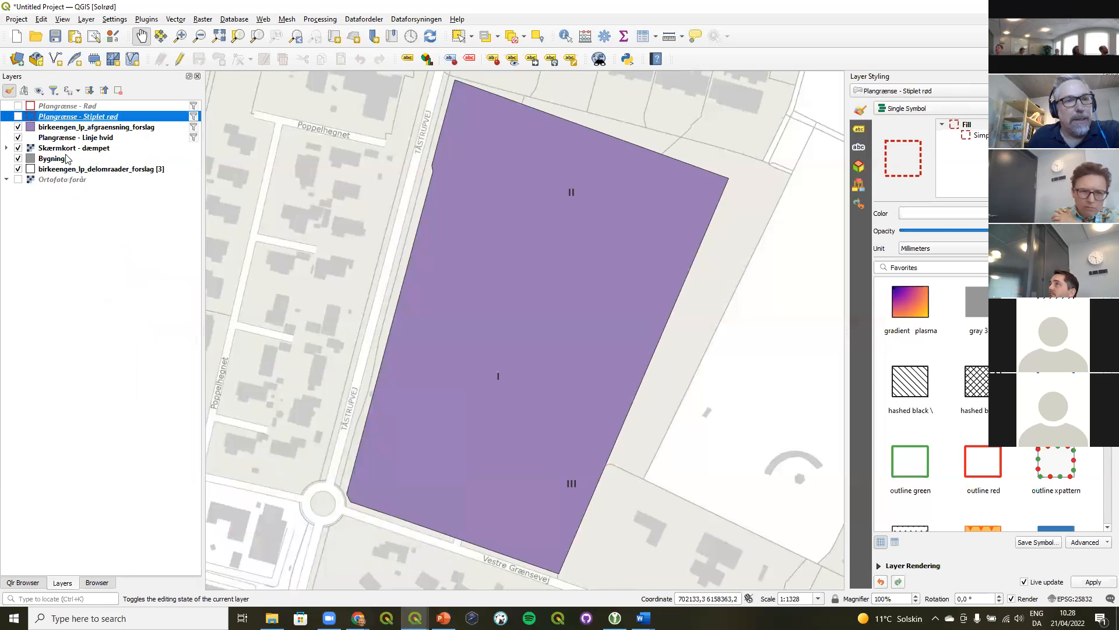
Paste all style categories onto the birkeengen_lp_afgraensning_forslag layer and inspect its simple fill settings
right_click(75, 129)
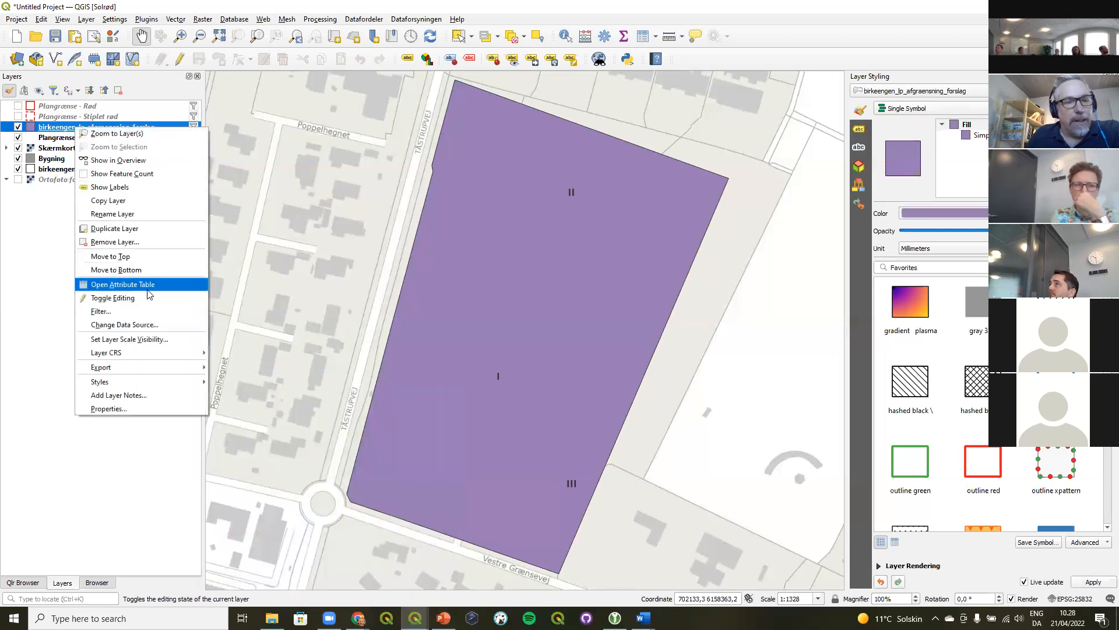
mouse_move(188, 389)
mouse_move(257, 375)
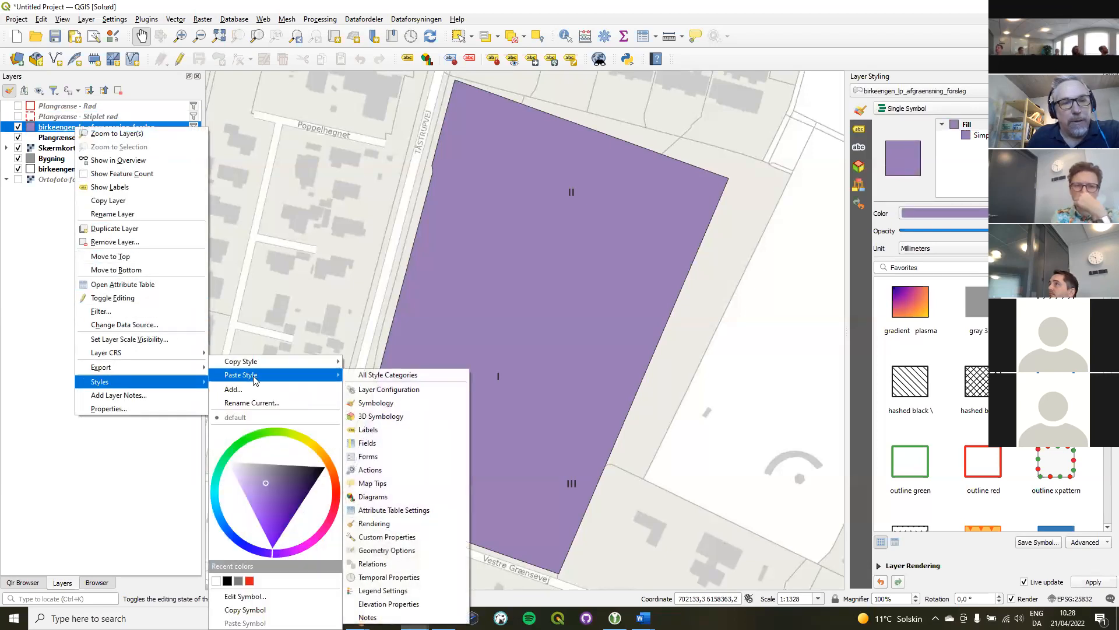
left_click(358, 376)
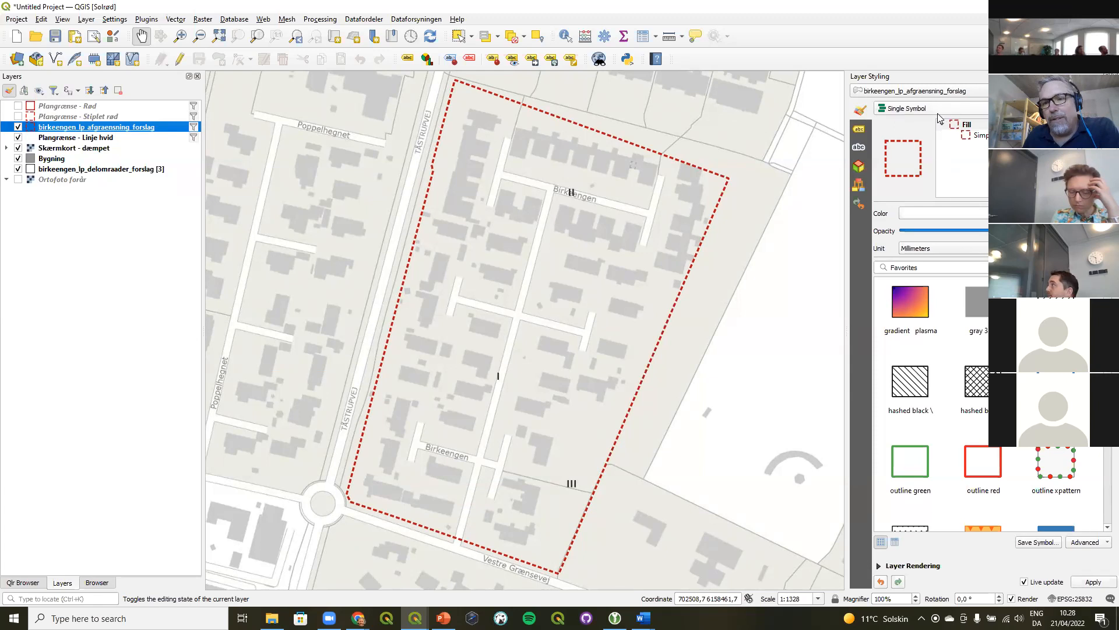
left_click(979, 135)
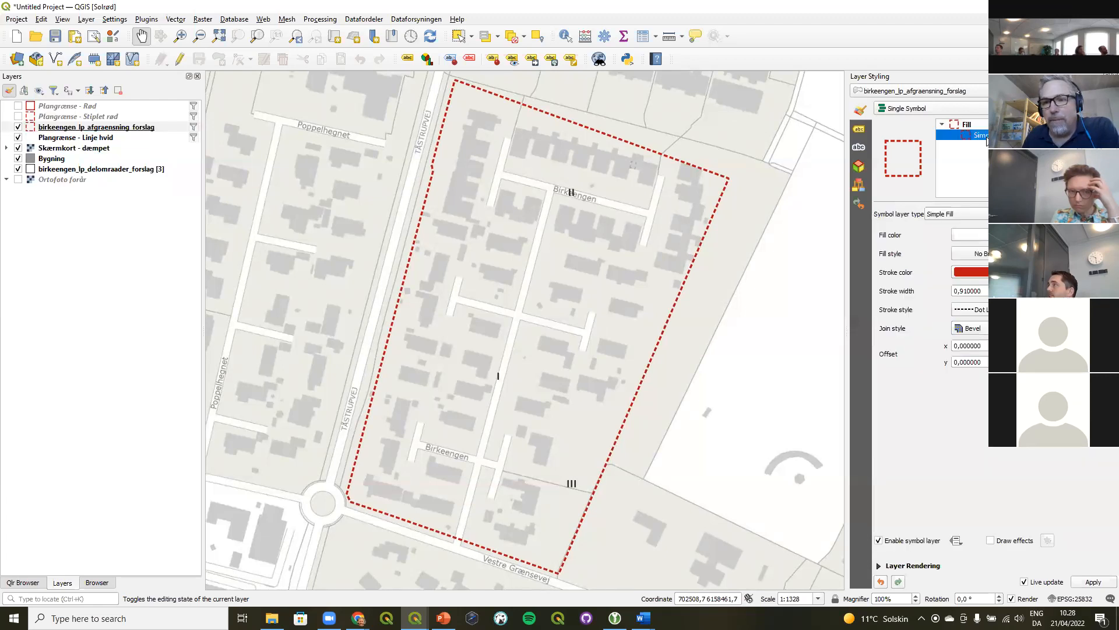
left_click(978, 126)
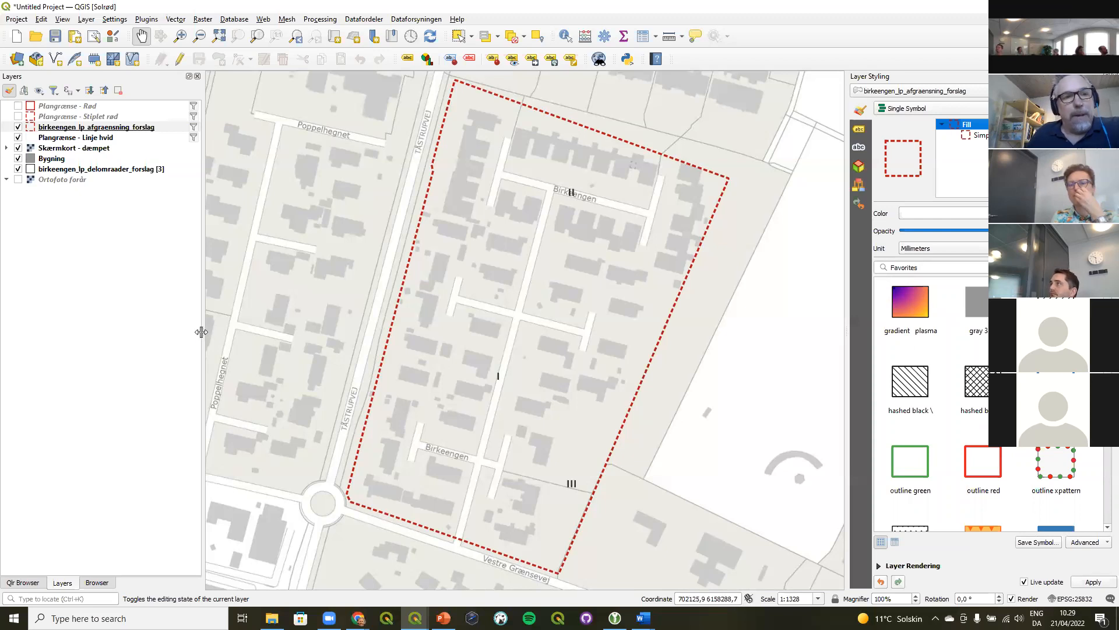
Switch to the demo project window and hide the birkeengen_lp_afgraensning_forslag layer
left_click(40, 91)
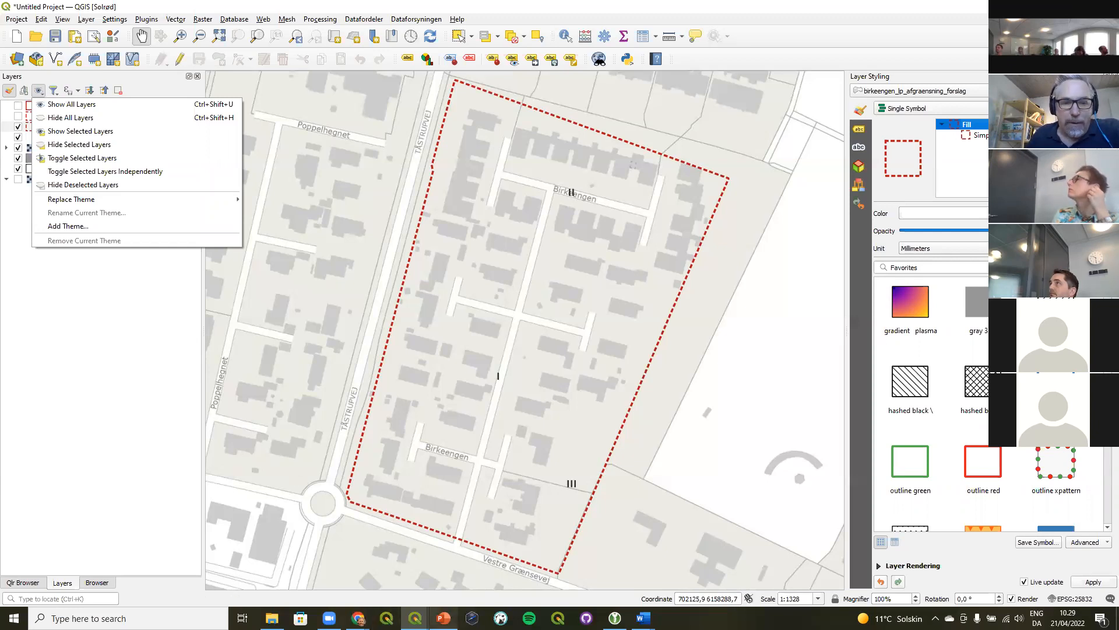
left_click(415, 618)
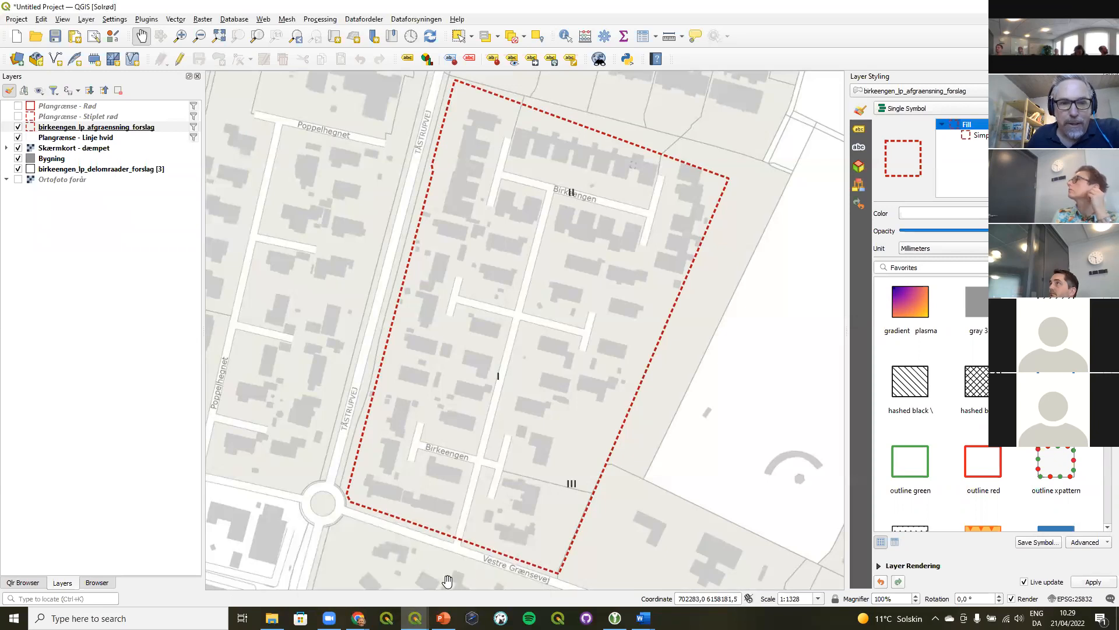
mouse_move(415, 618)
left_click(392, 584)
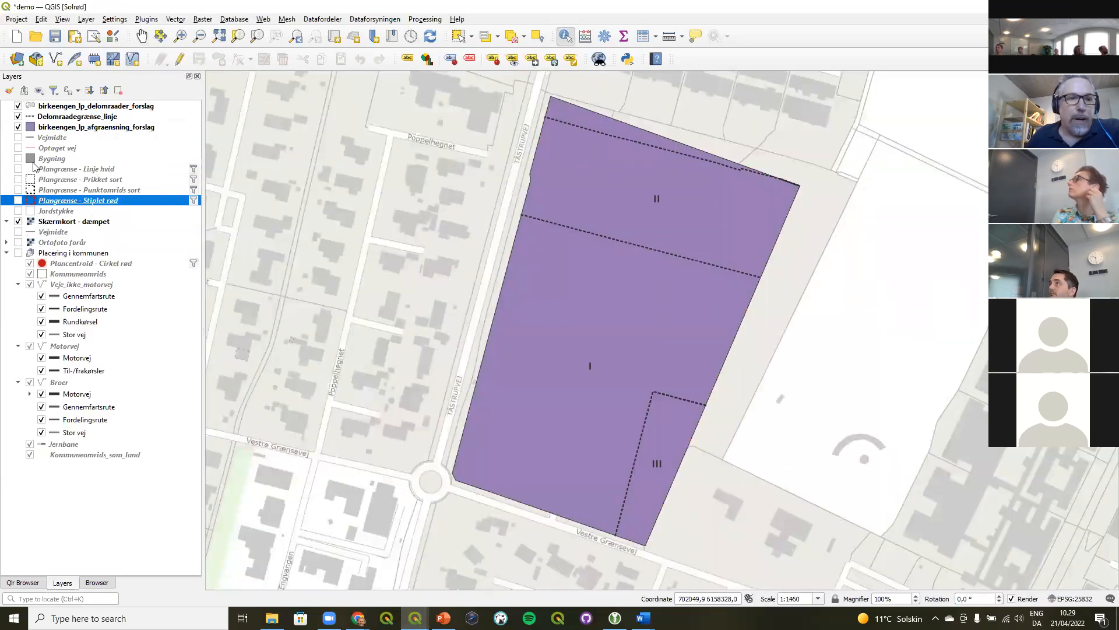
left_click(18, 127)
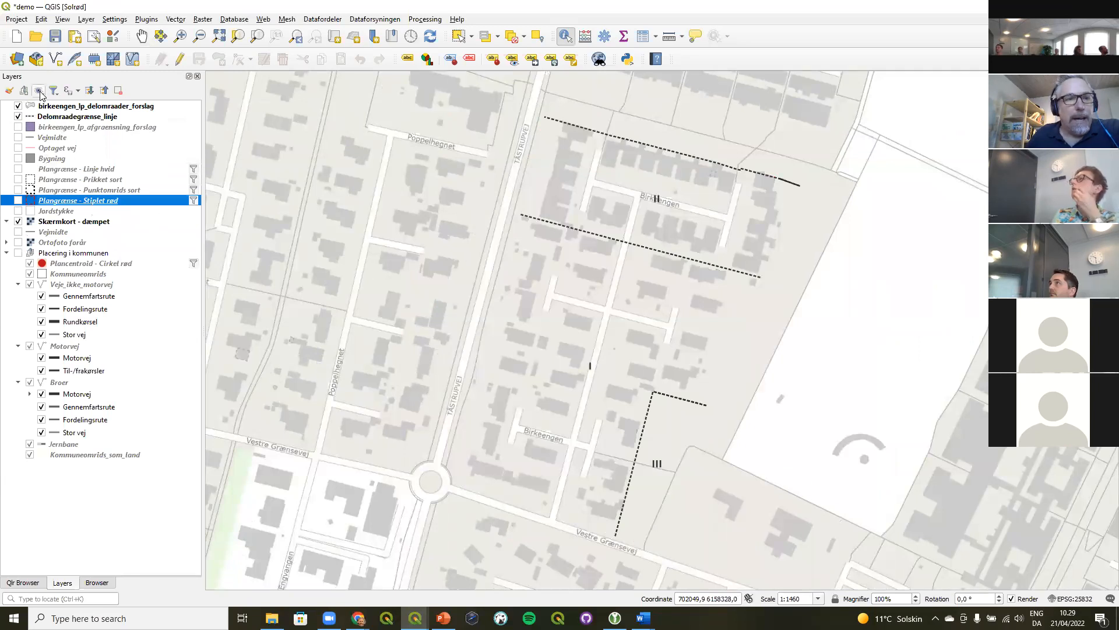
Apply the Placering i kommunen map theme, zoom to the Kommuneomrids layer and select the Placering i kommunen group
left_click(39, 91)
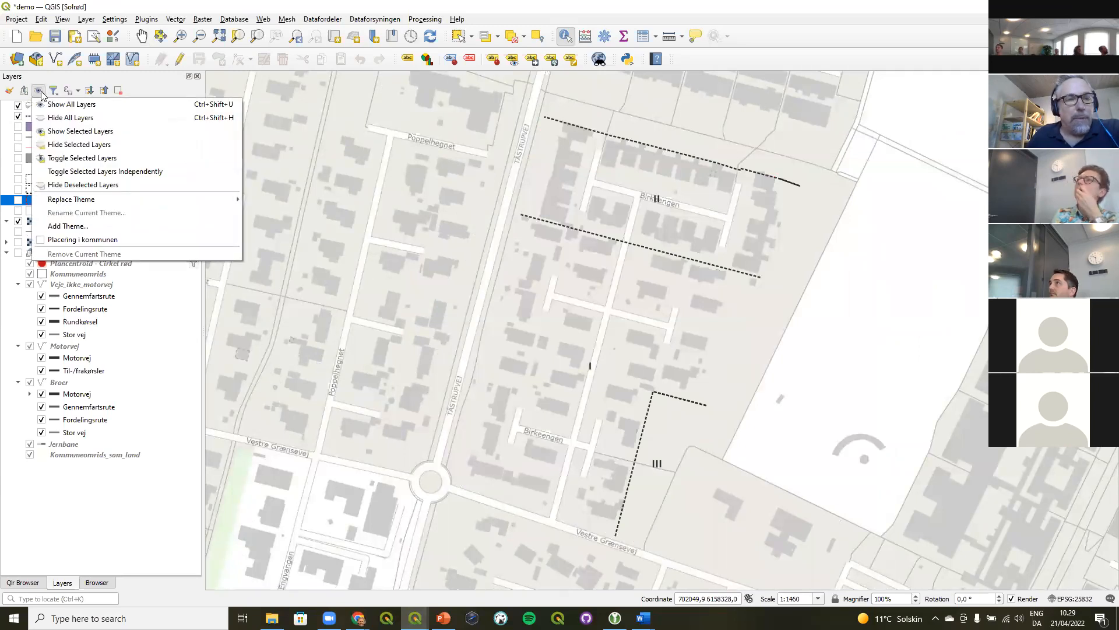
left_click(40, 242)
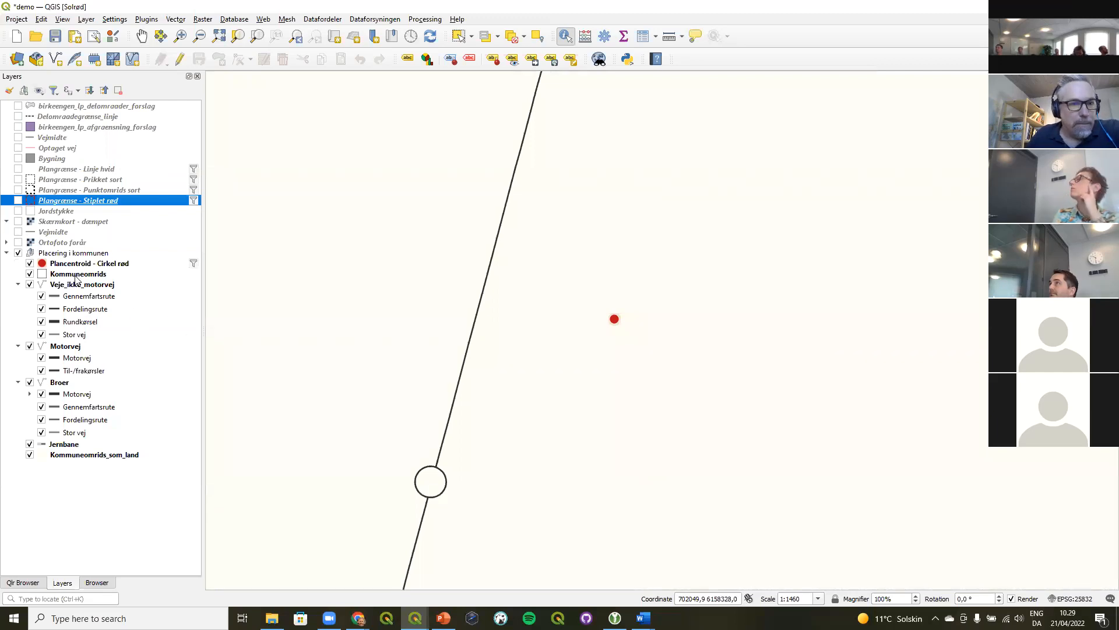
right_click(76, 275)
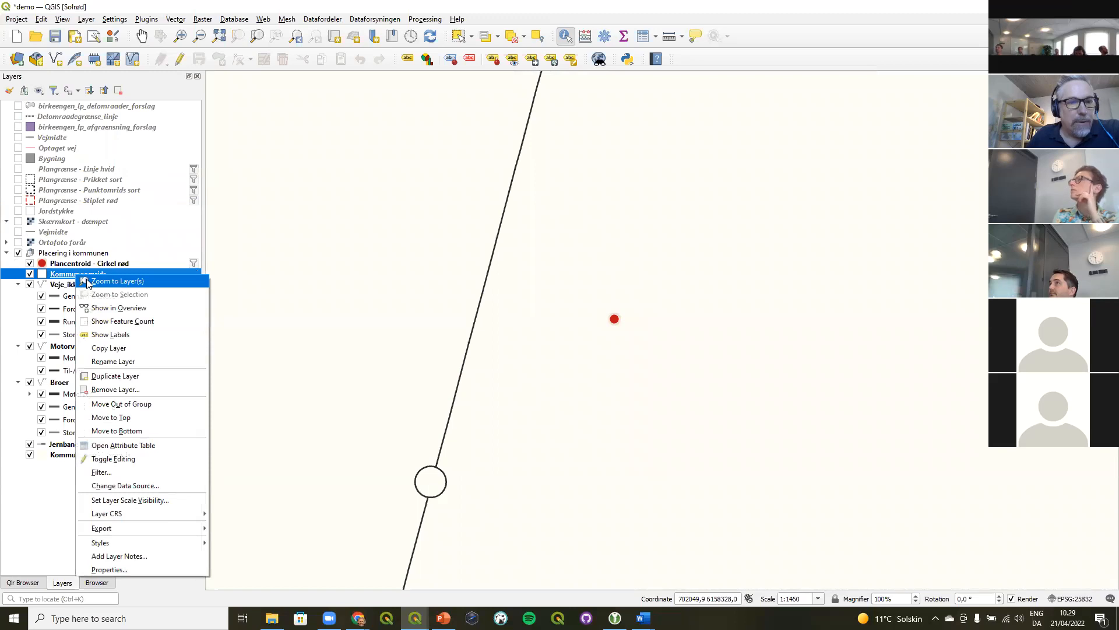
left_click(92, 281)
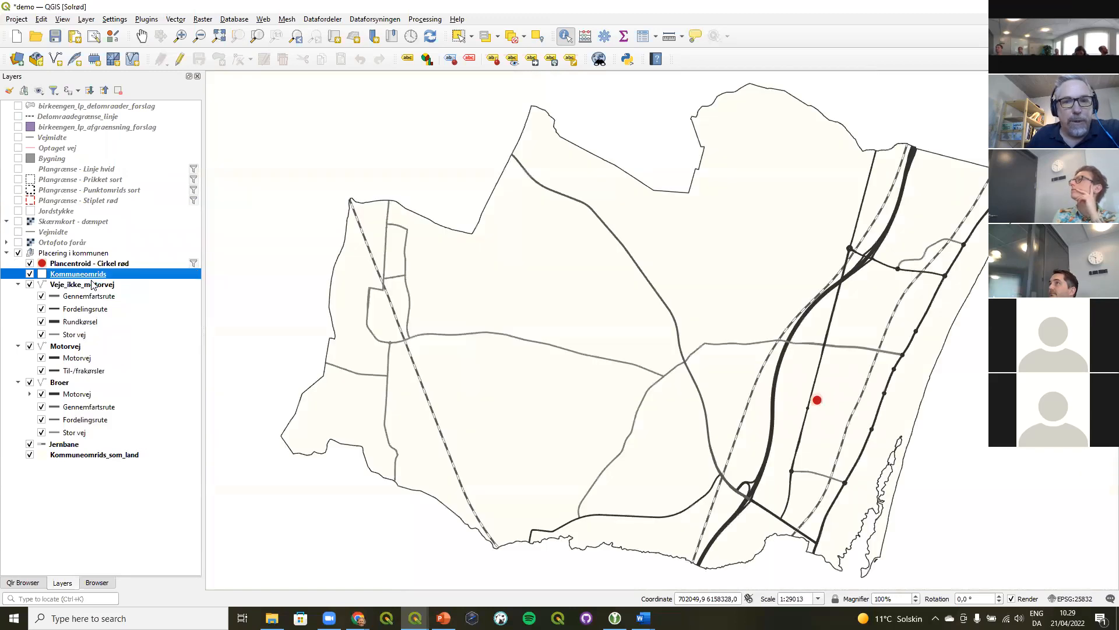
left_click(70, 255)
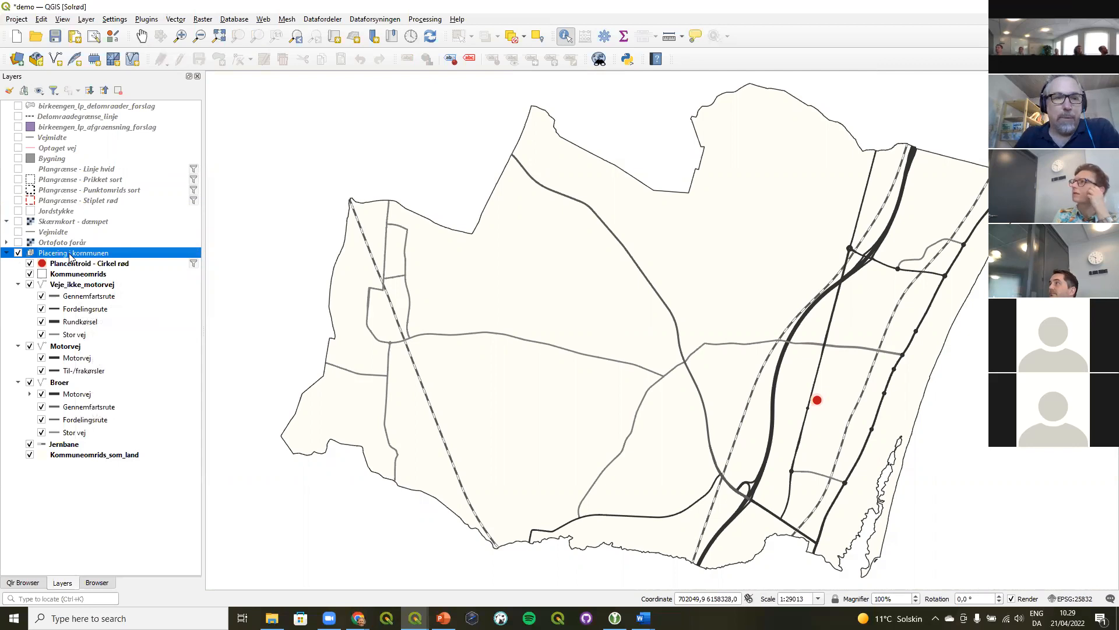
Check the map theme list of the demo project and switch to the Untitled Project window
left_click(40, 91)
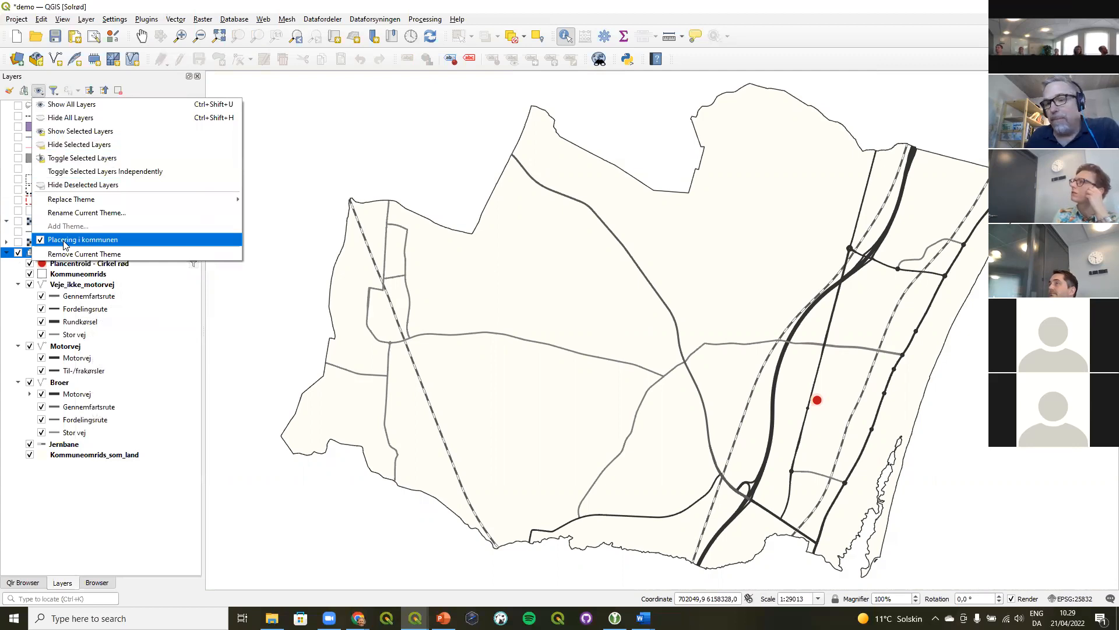
left_click(156, 5)
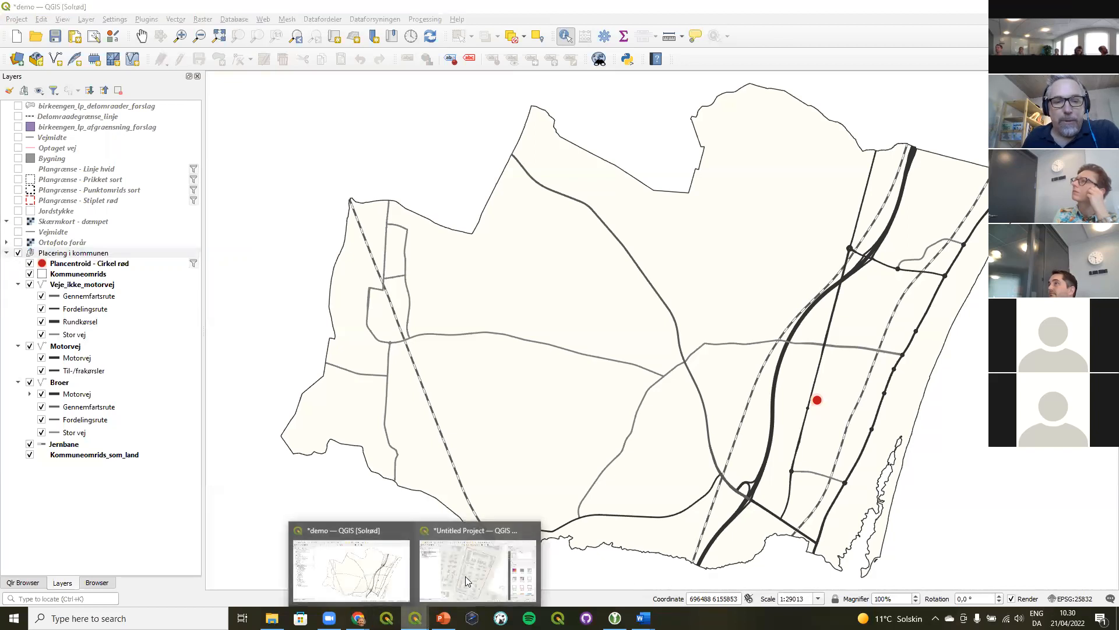
left_click(481, 562)
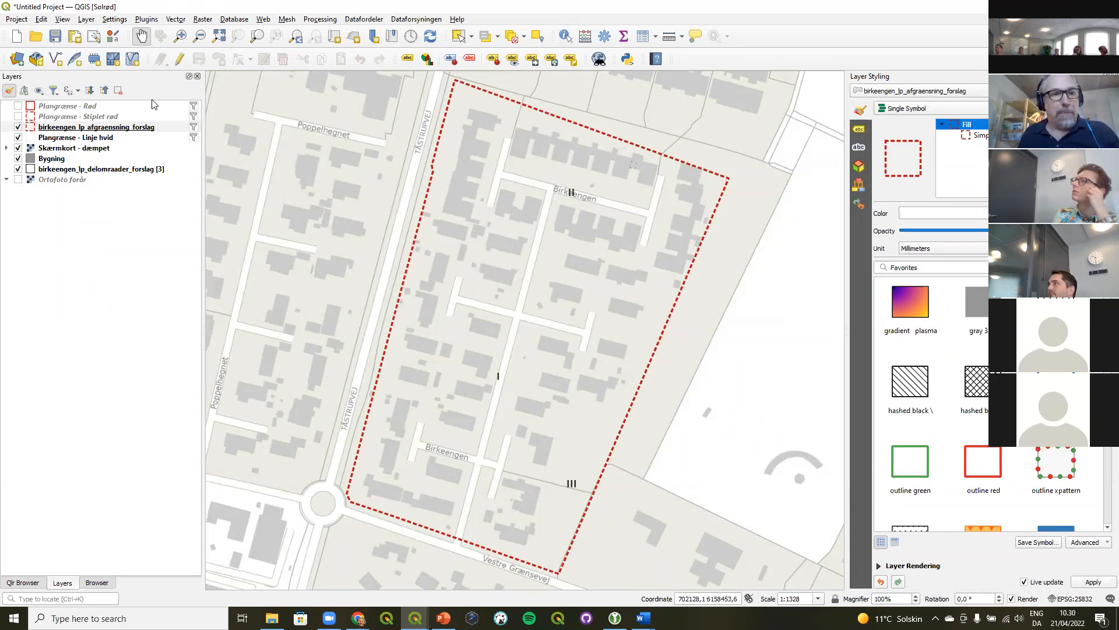
Save the current layer visibility as a new map theme named Kort1 and apply that theme
left_click(39, 91)
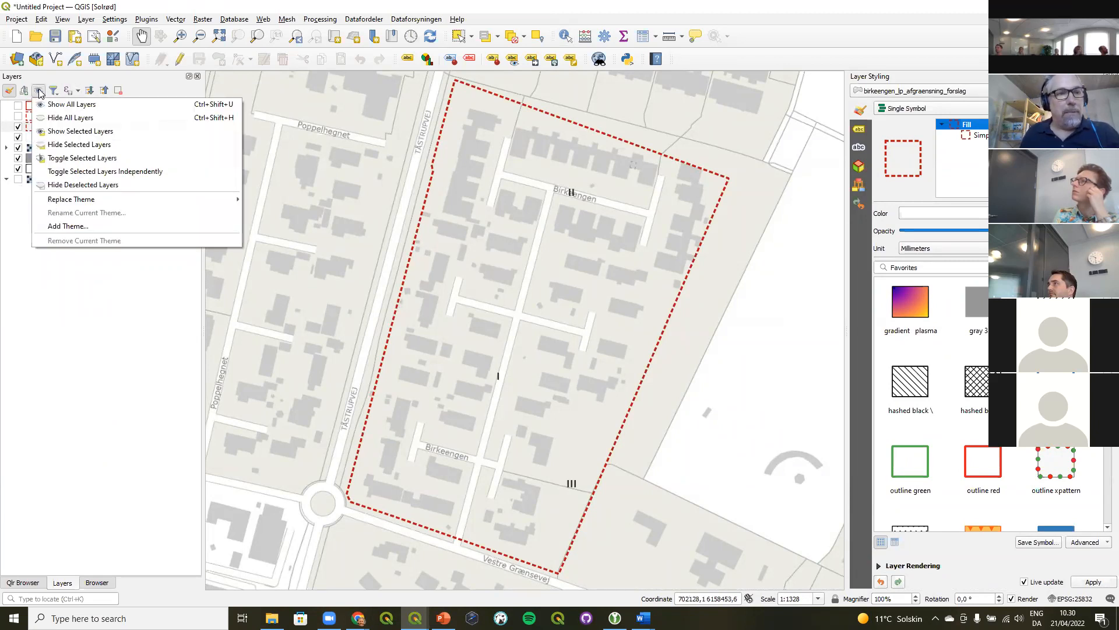
left_click(78, 226)
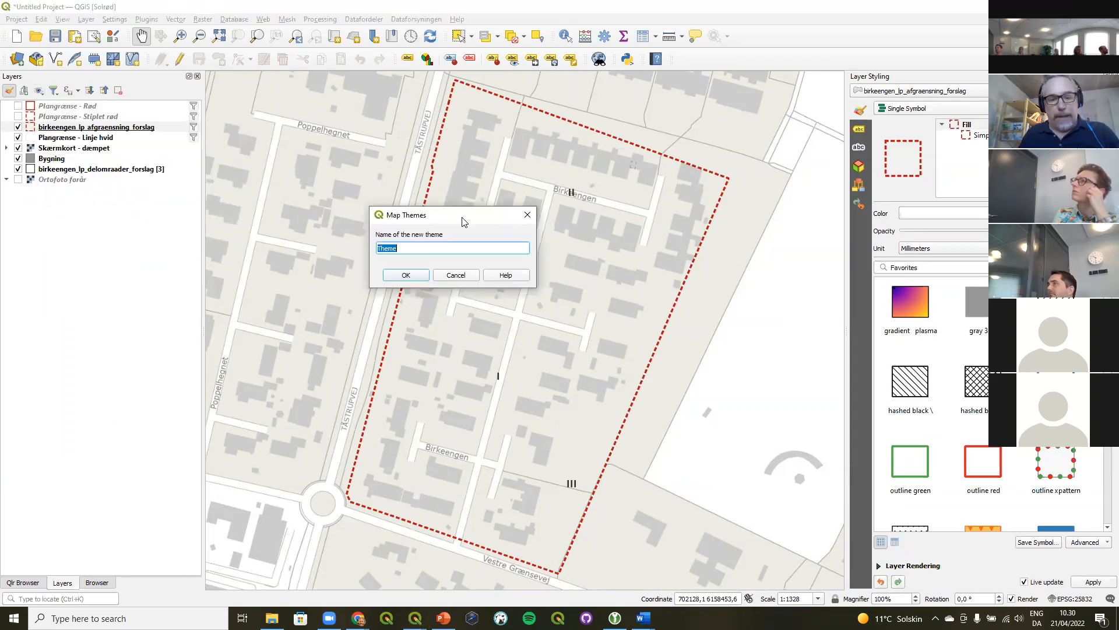
type("Kort1")
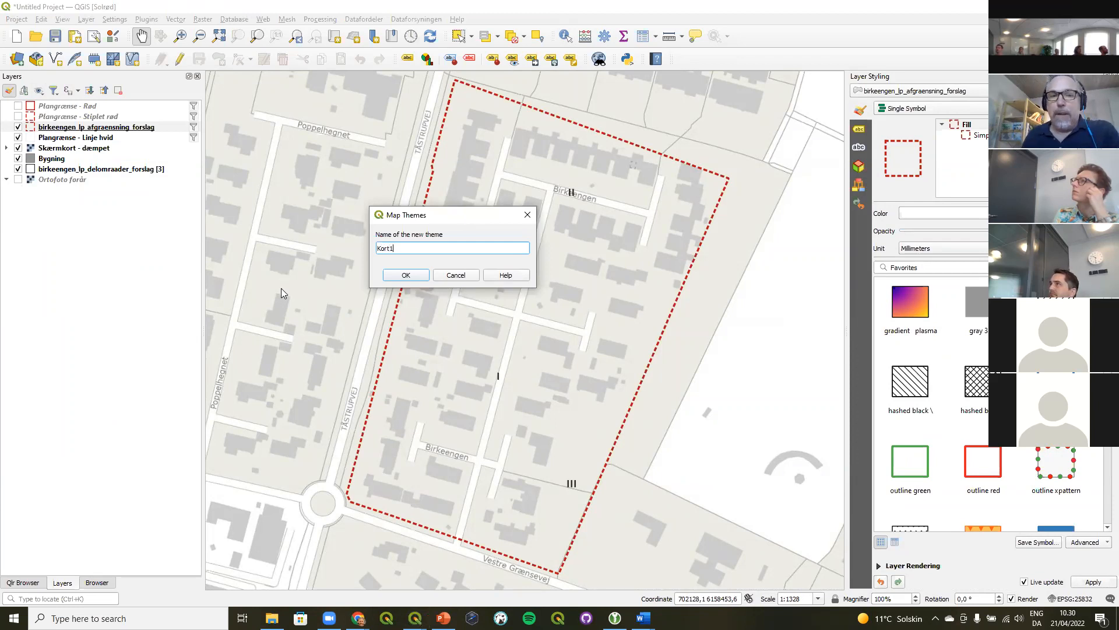
left_click(398, 275)
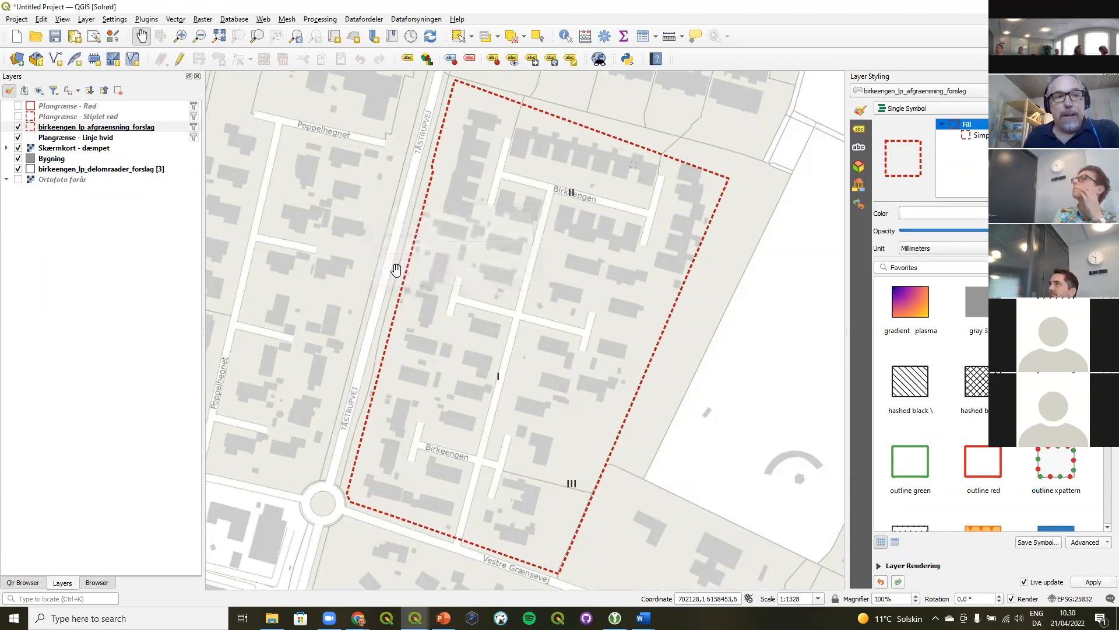
left_click(41, 92)
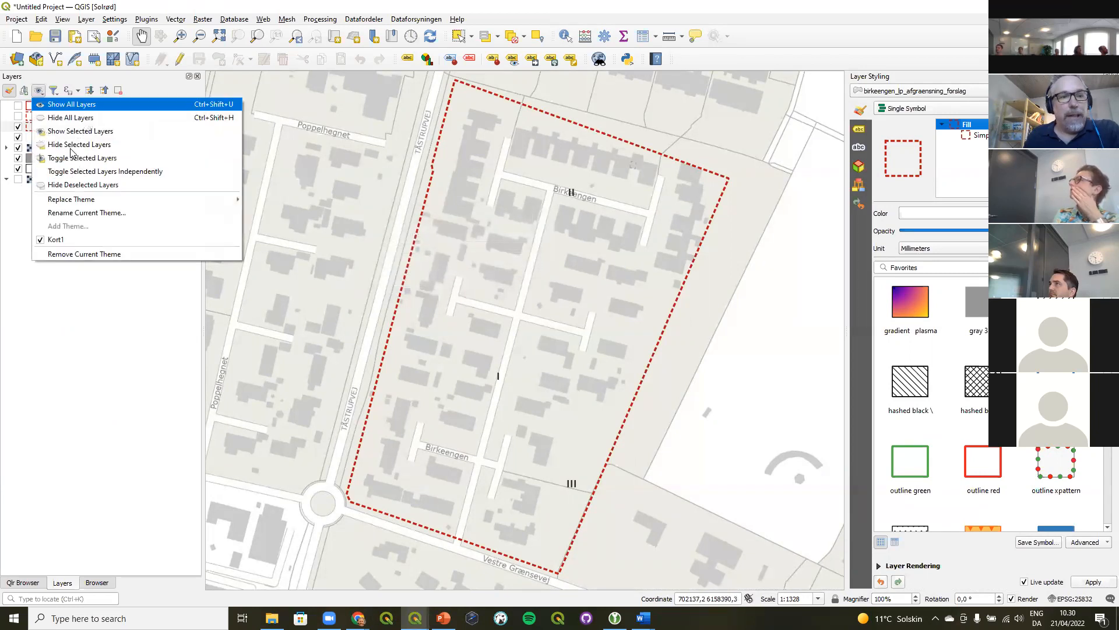
left_click(64, 242)
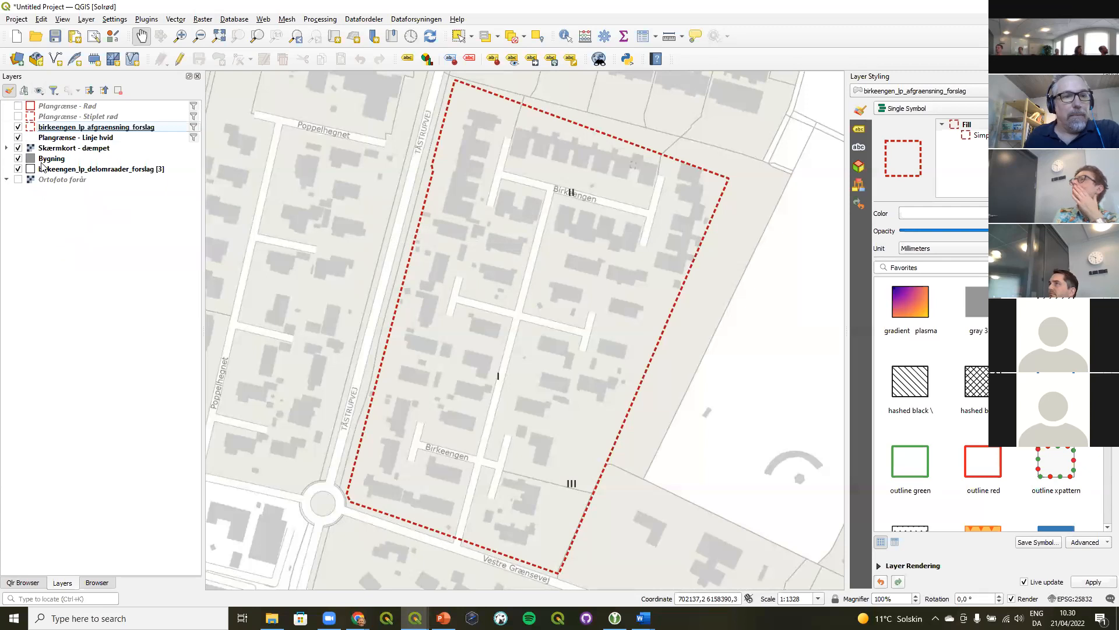
Move the Bygning layer directly above birkeengen_lp_afgraensning_forslag and replace the Kort1 theme with the current layer setup
left_click(43, 160)
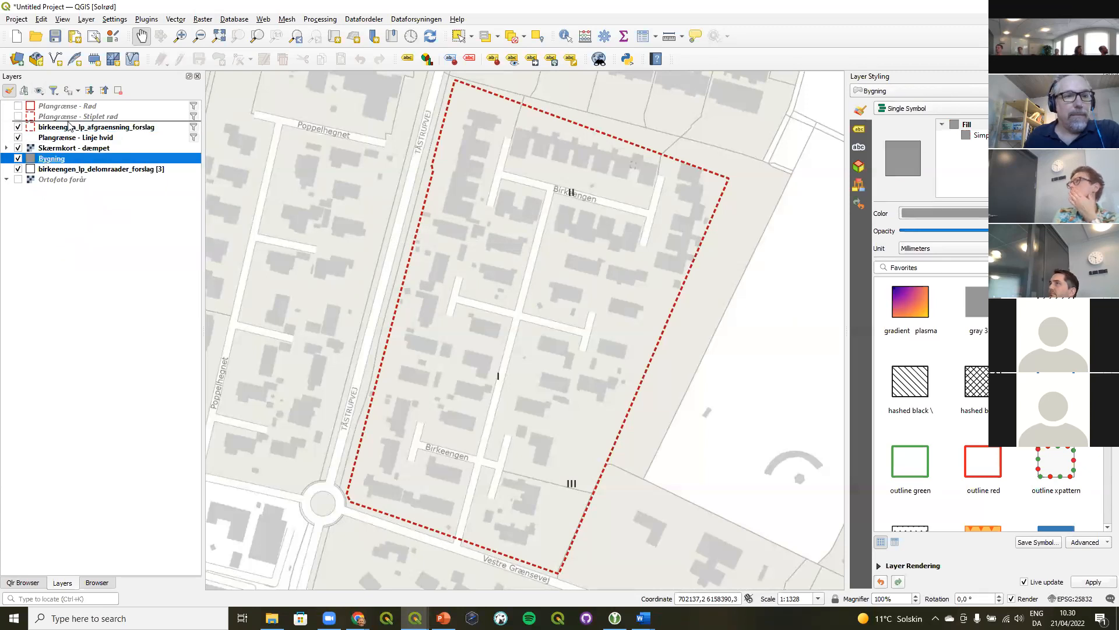
left_click_drag(68, 126, 69, 125)
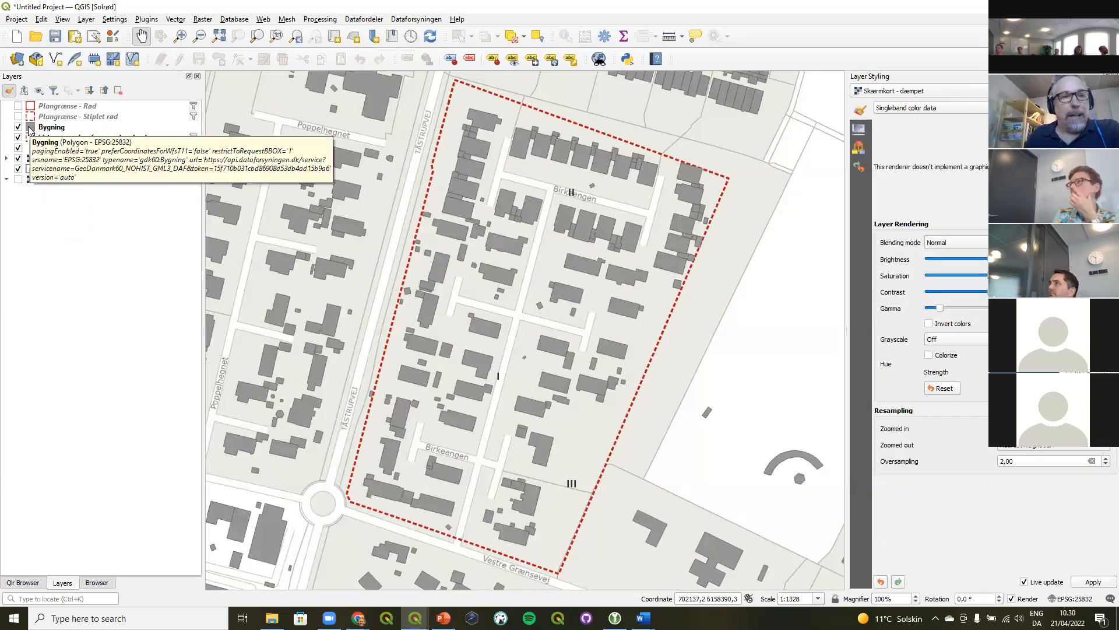
left_click(39, 89)
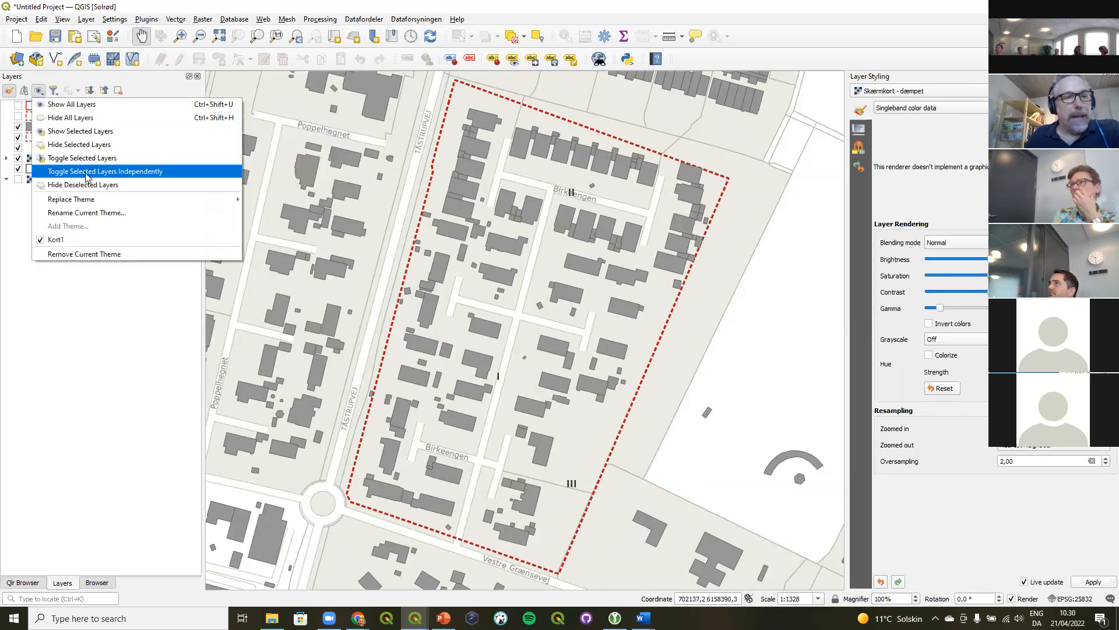
mouse_move(88, 202)
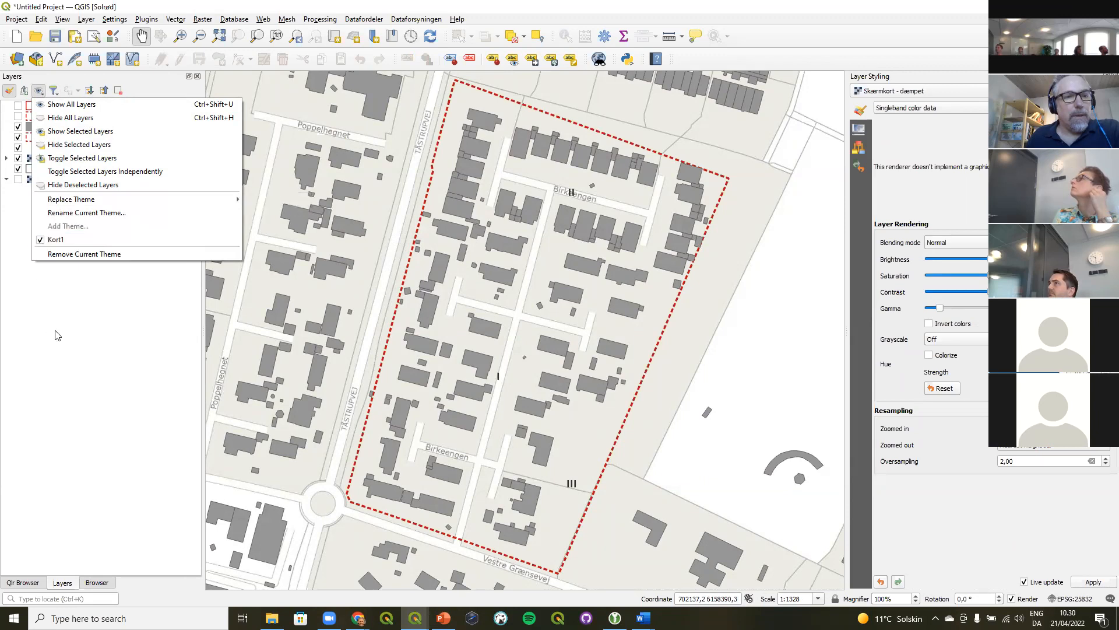
left_click(58, 312)
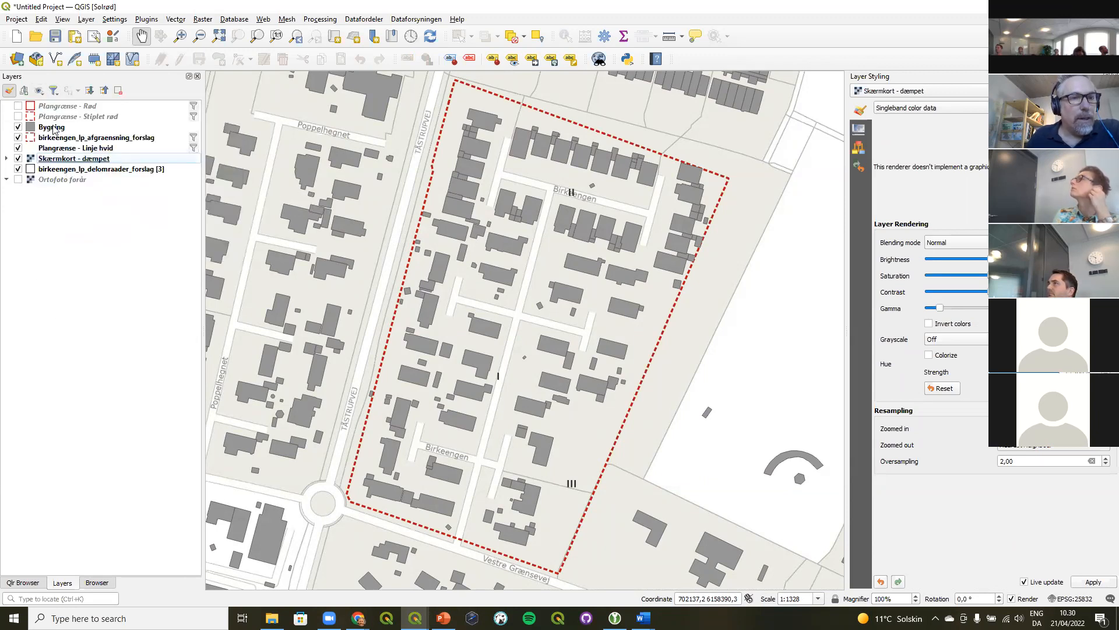
left_click(39, 90)
mouse_move(99, 199)
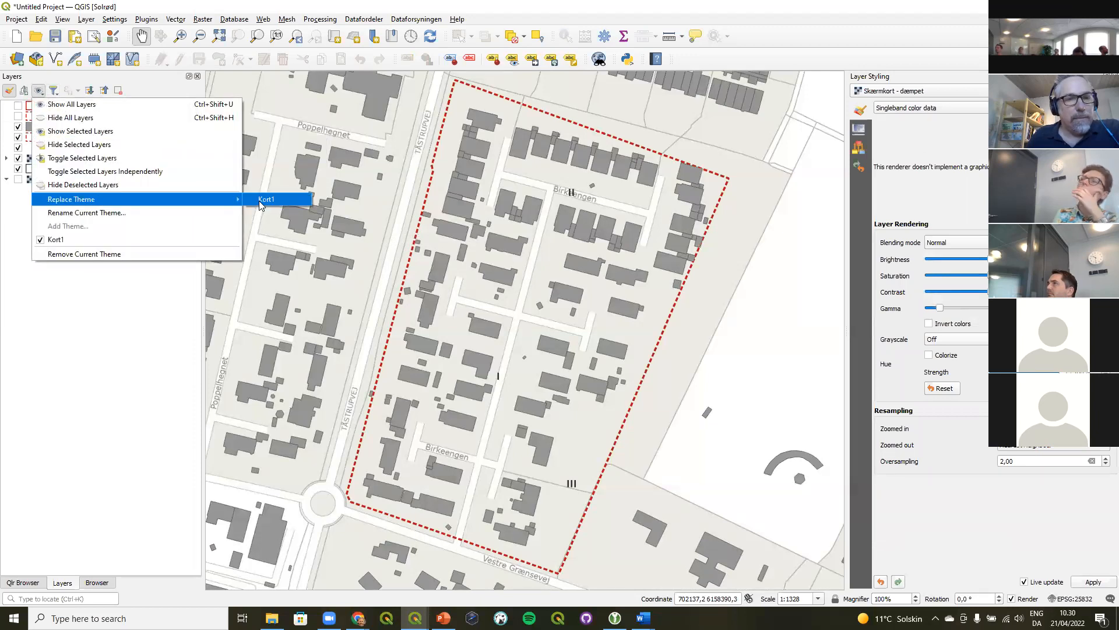
left_click(259, 201)
left_click(584, 321)
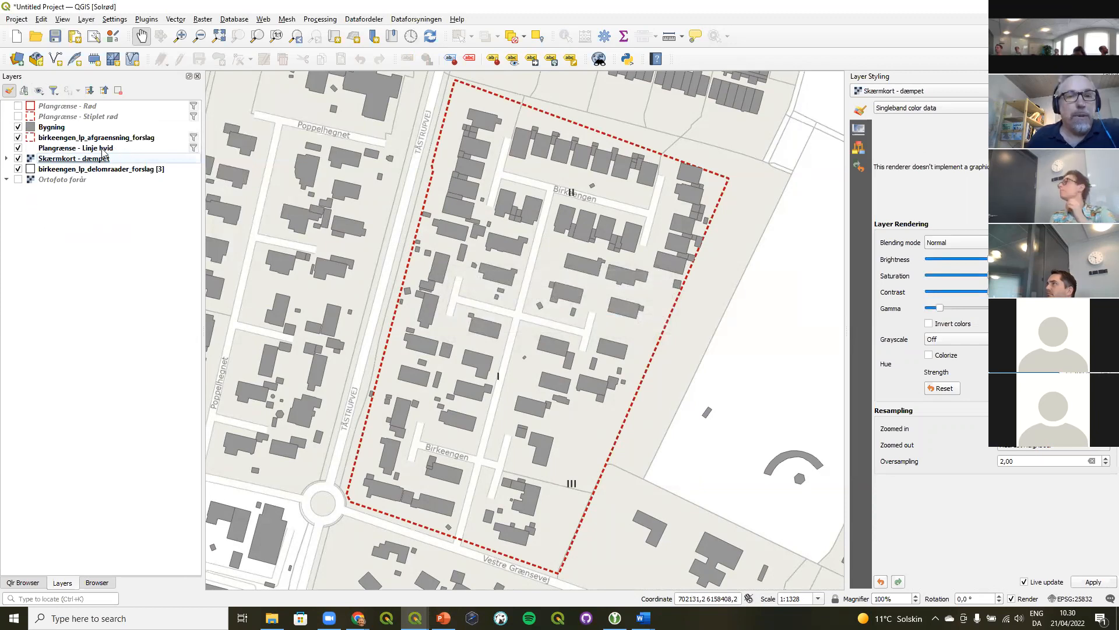
Hide the Bygning layer and save this layer visibility as a new map theme named Kort2
left_click(18, 128)
left_click(39, 91)
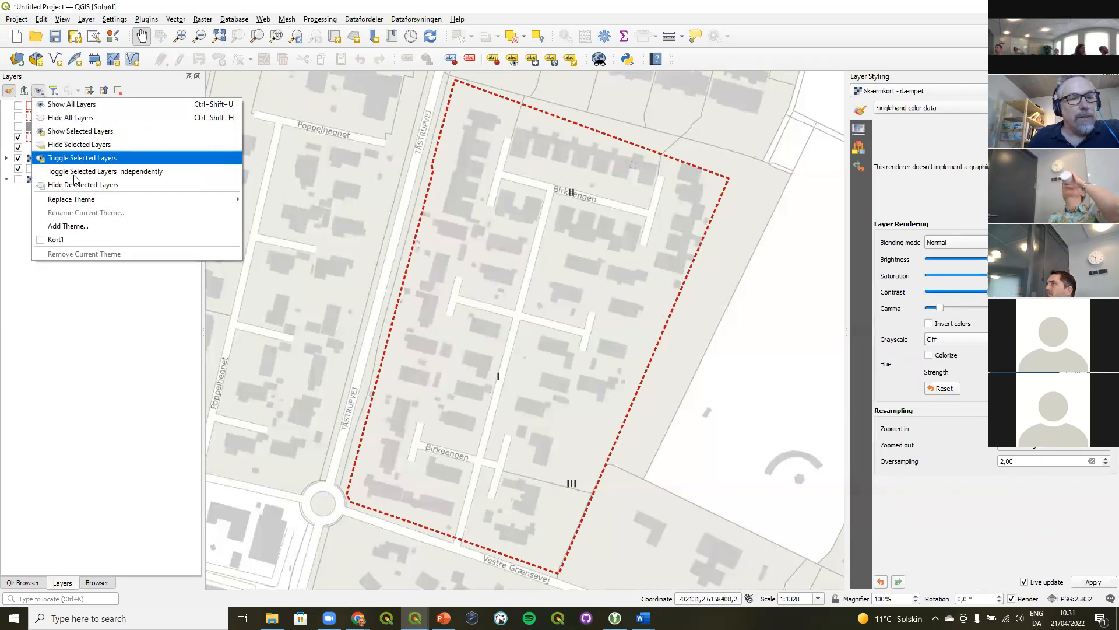
left_click(70, 226)
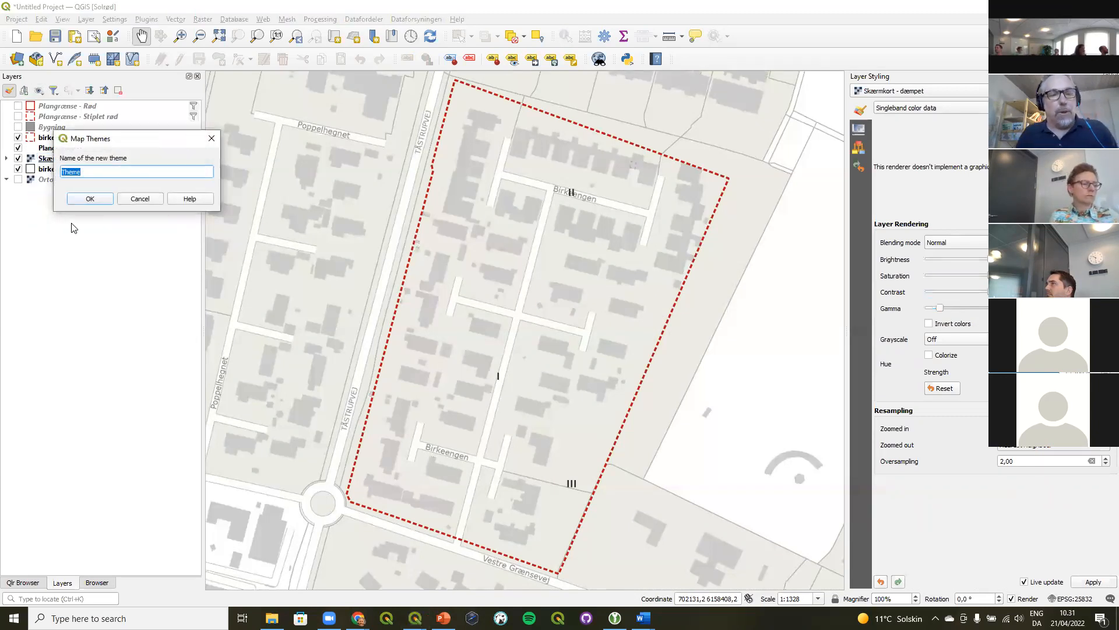
type("Kort2")
left_click(91, 199)
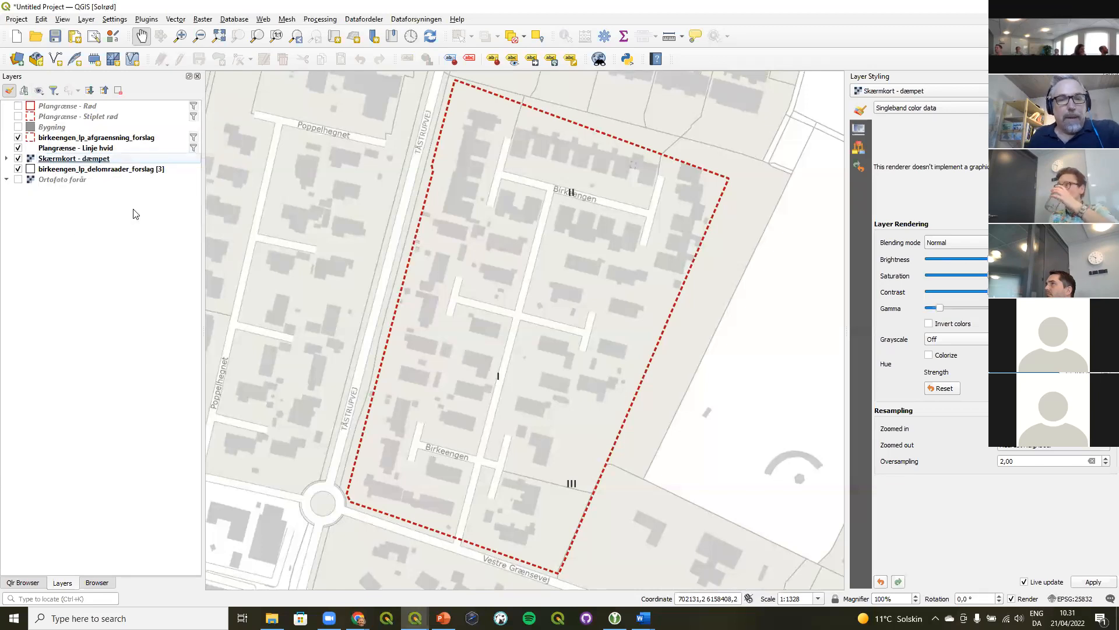
Switch the map between the Kort1 and Kort2 themes to compare them, ending on Kort1
left_click(38, 91)
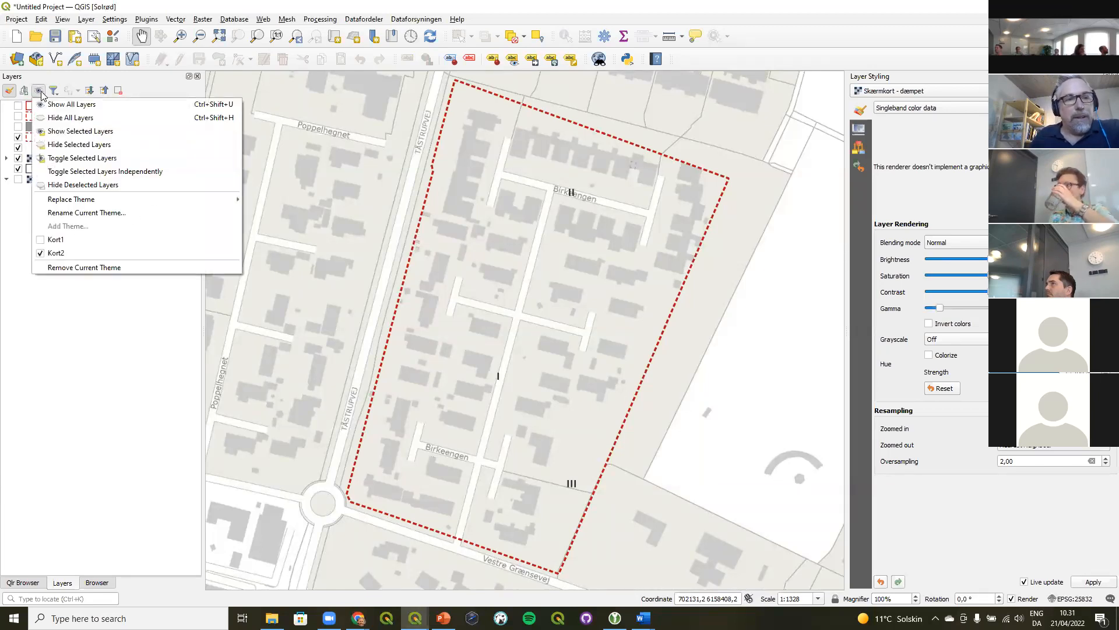
left_click(63, 240)
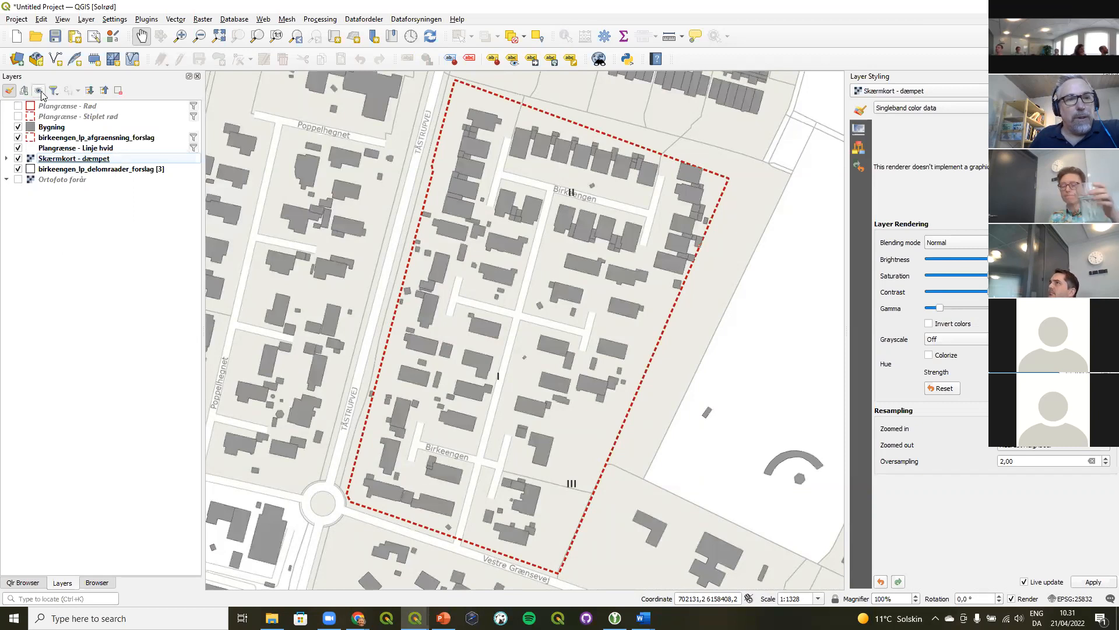
left_click(39, 91)
left_click(63, 253)
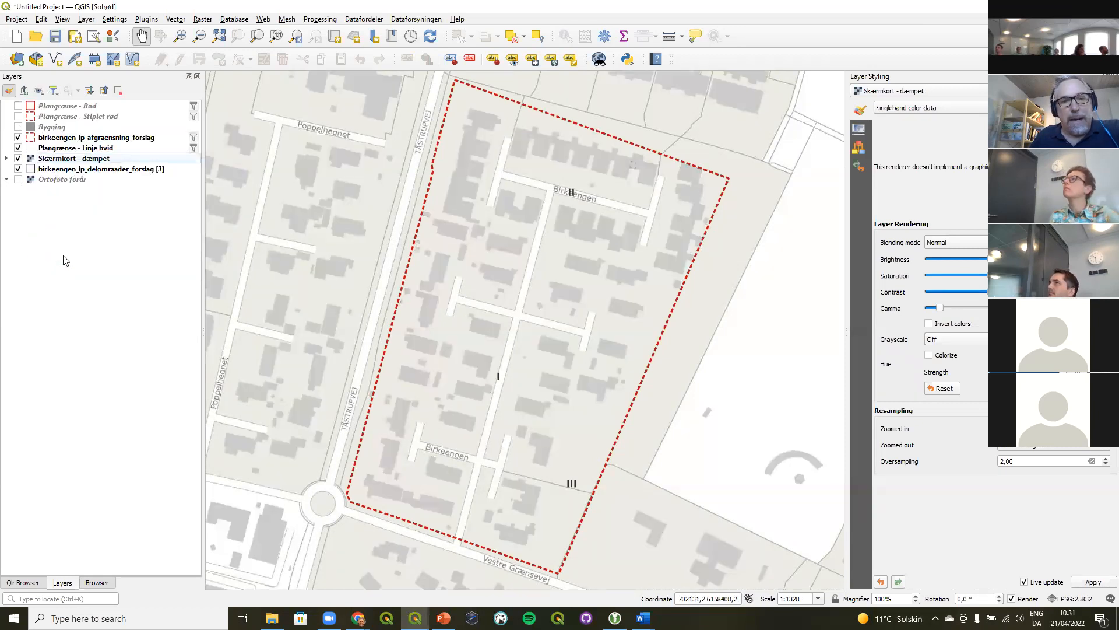
left_click(37, 91)
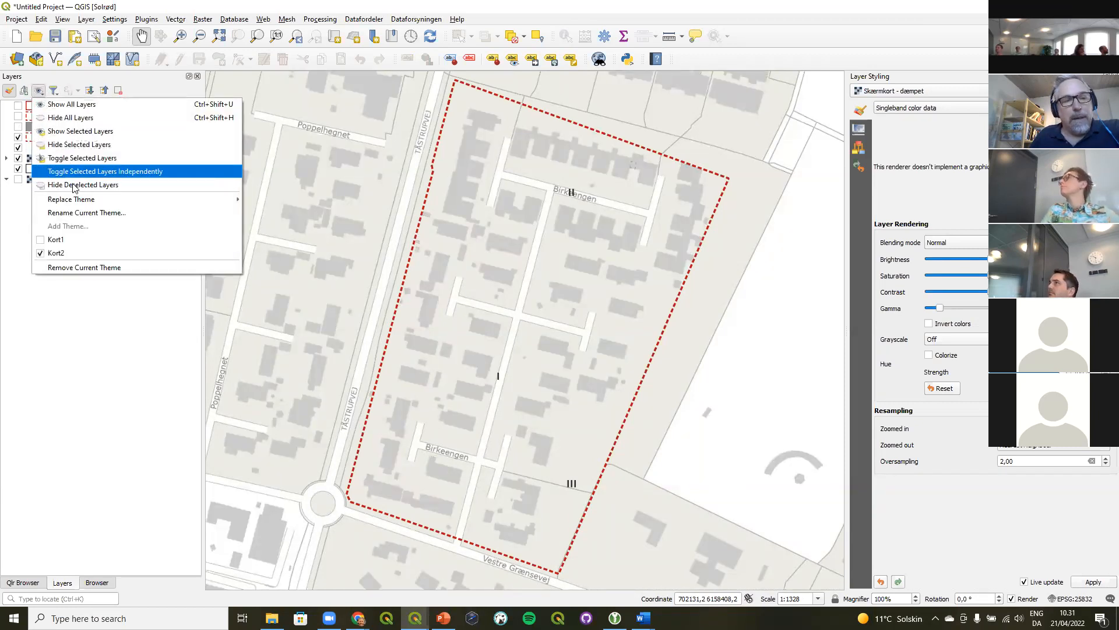
left_click(63, 240)
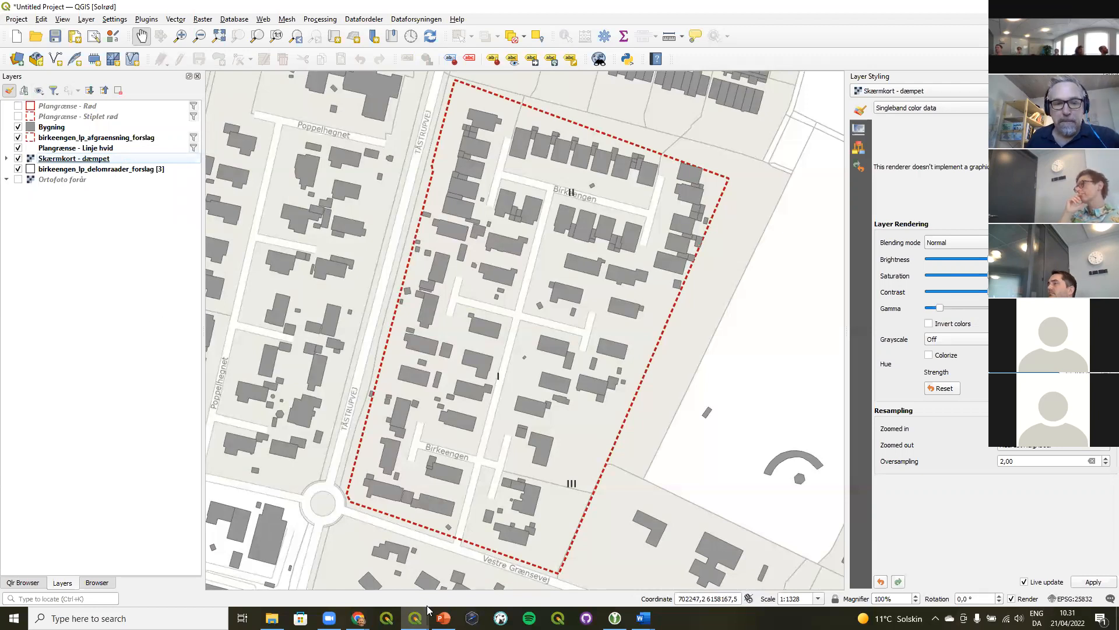
Switch to the PowerPoint course presentation, show the Opgaver 2 slide and highlight the template name Lokalplan_X
left_click(443, 616)
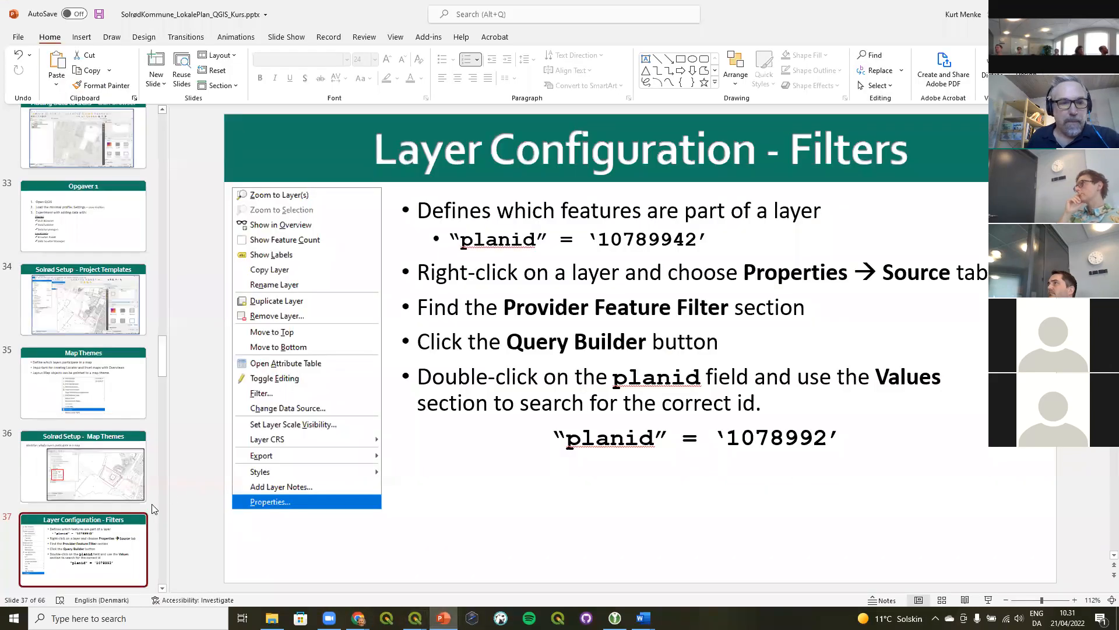
scroll(89, 392, "down", 5)
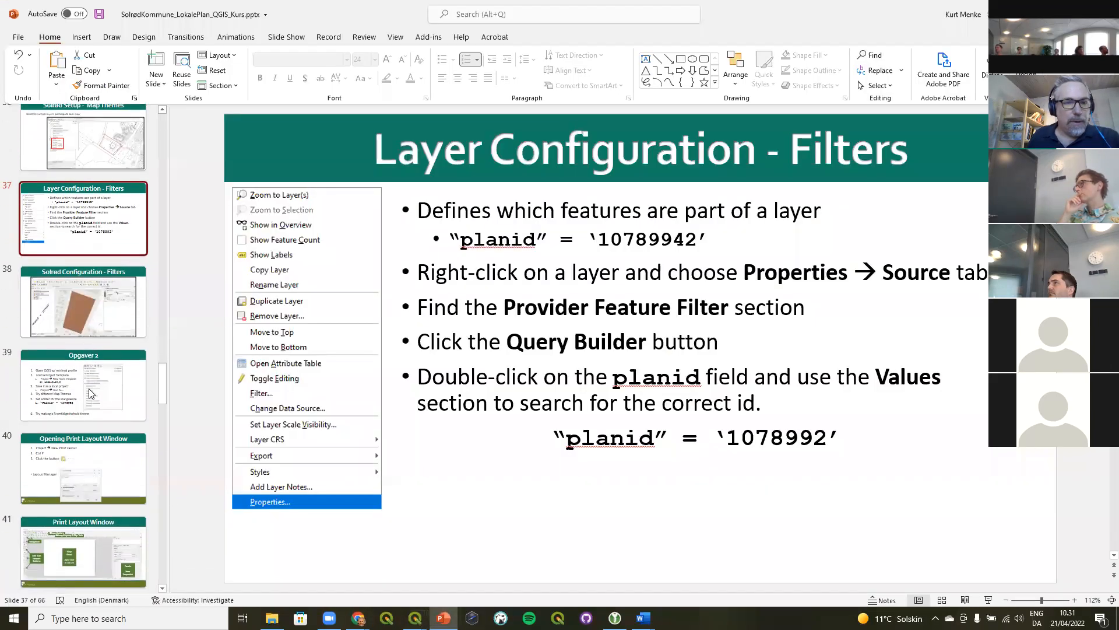
left_click(85, 378)
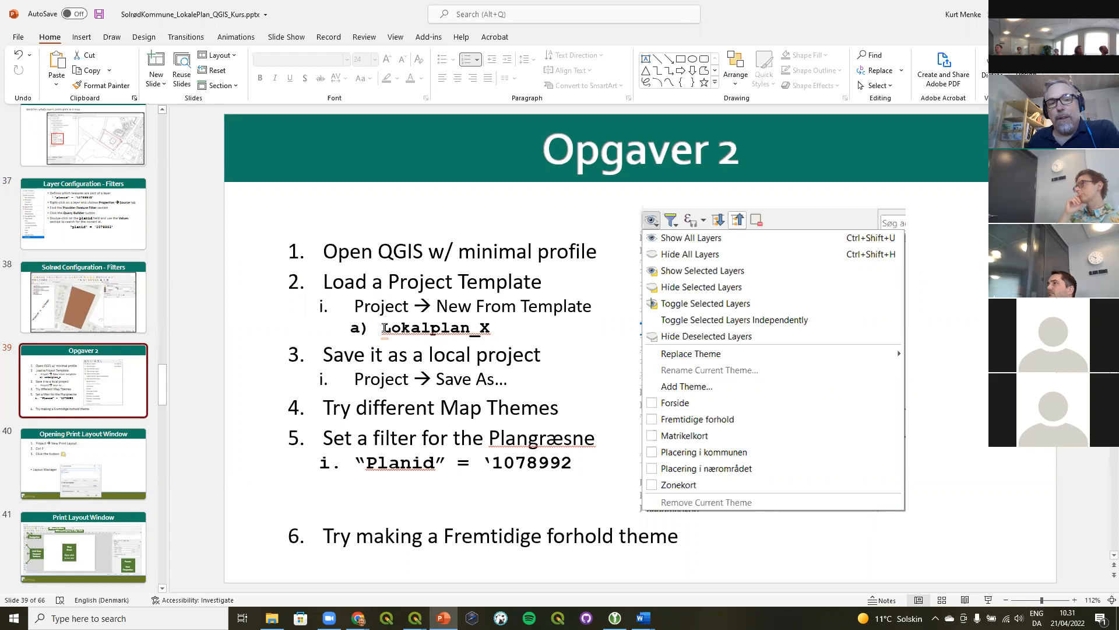
left_click_drag(384, 329, 495, 330)
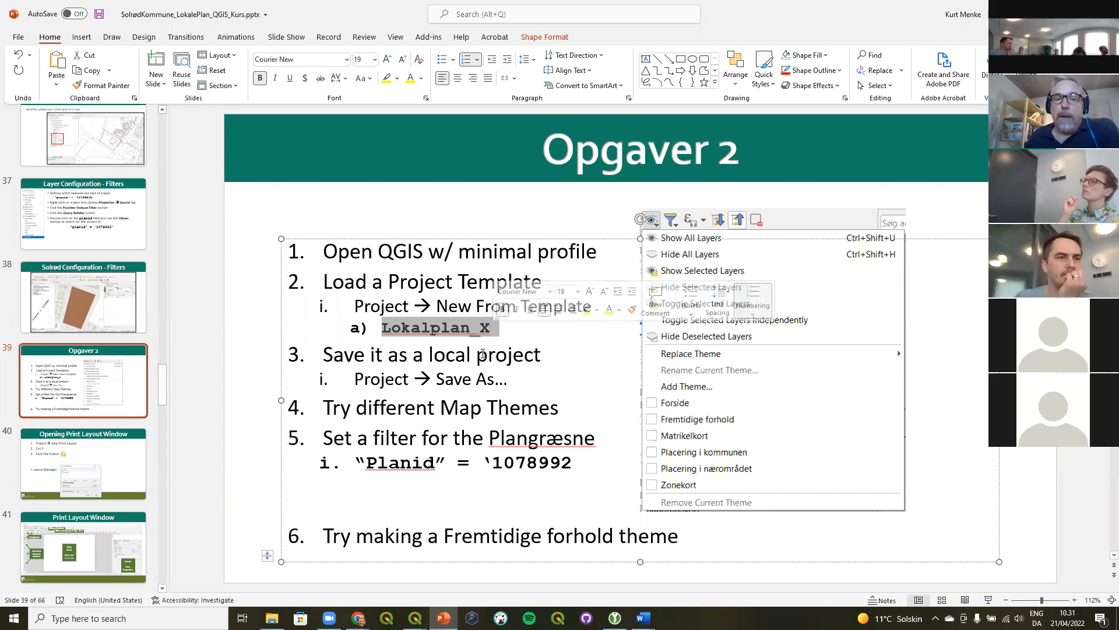
Return to the Untitled Project in QGIS and save it as Lokaleplan_X in the Documents folder
mouse_move(415, 618)
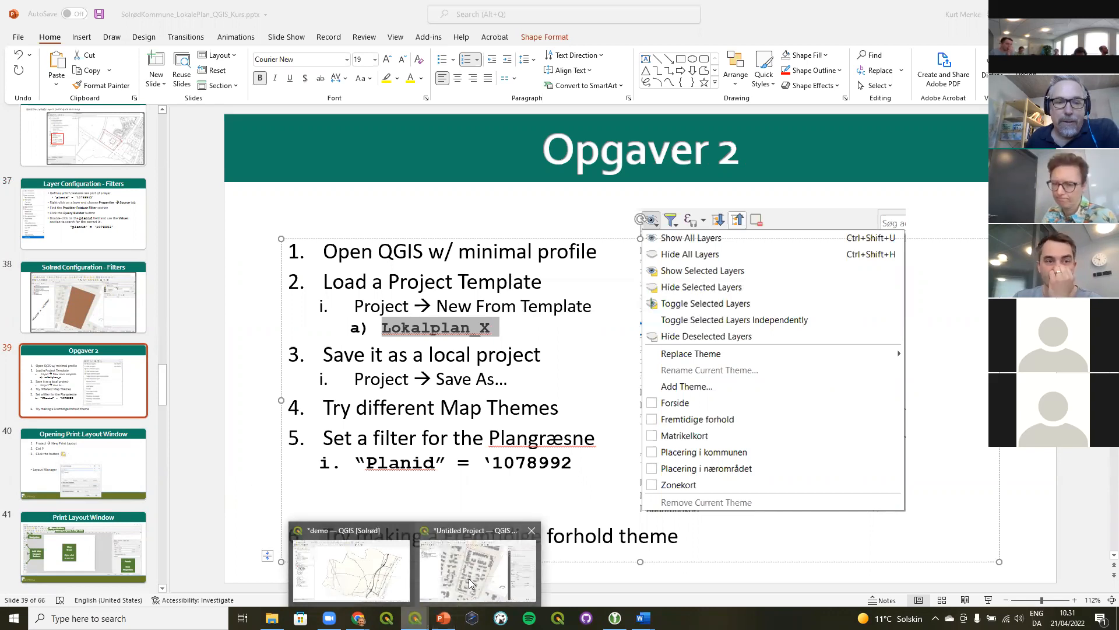
left_click(535, 528)
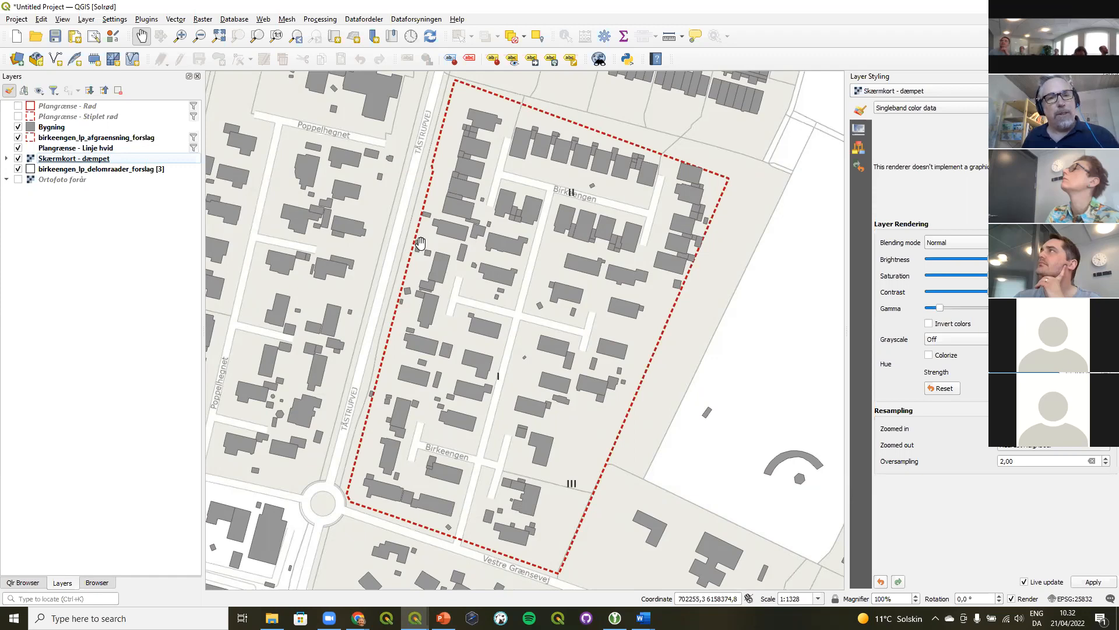
left_click(17, 19)
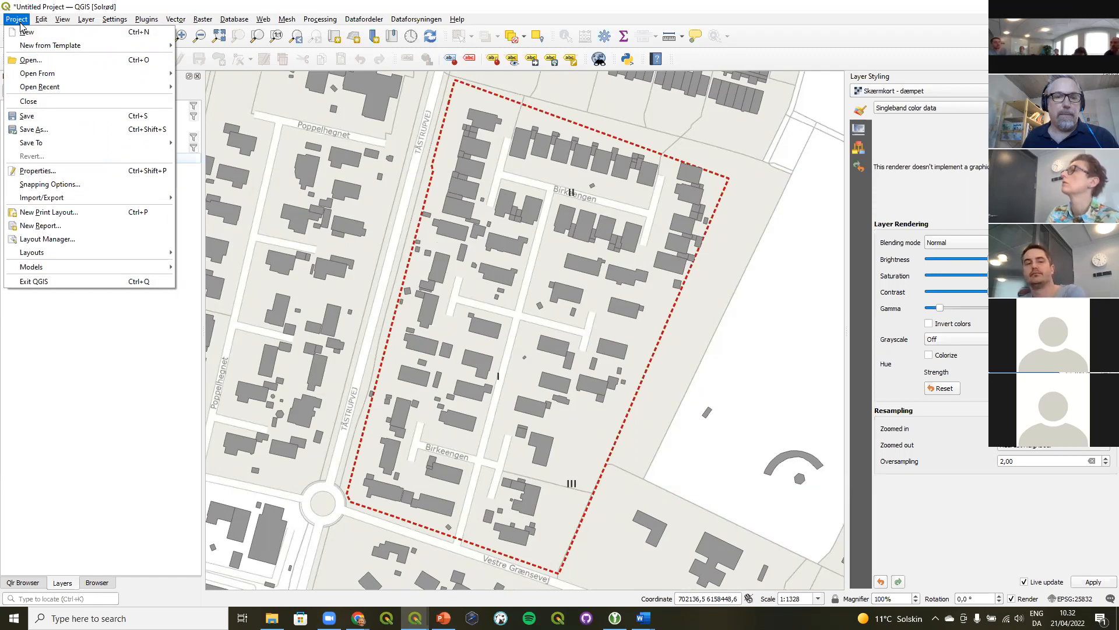
left_click(50, 133)
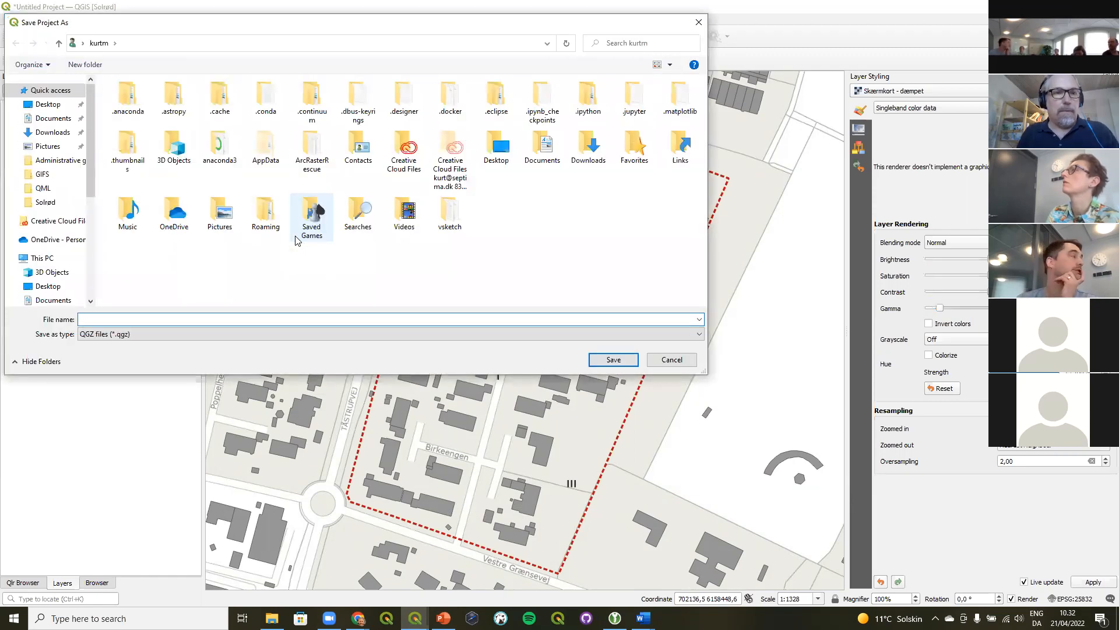
left_click(80, 299)
type("Lokaleplan_X")
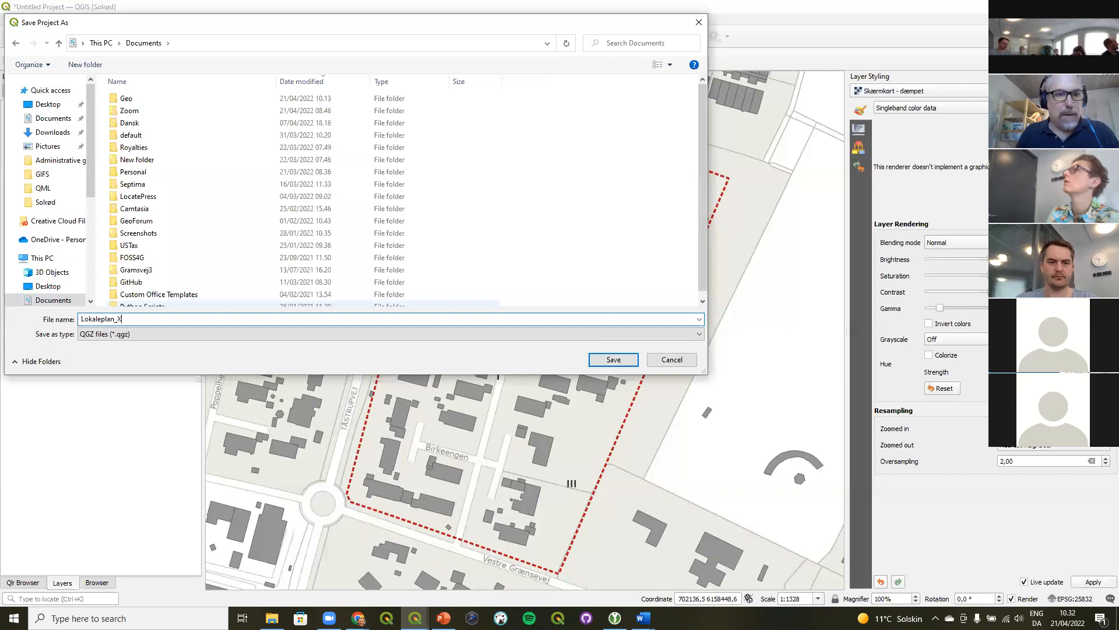
key("Return")
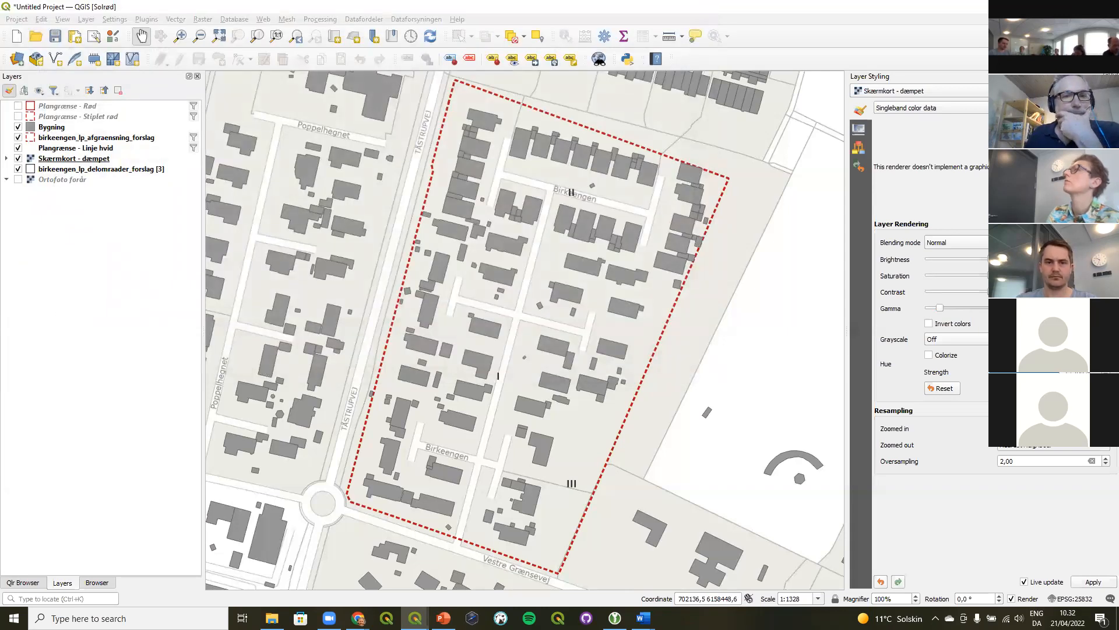
key("ctrl+s")
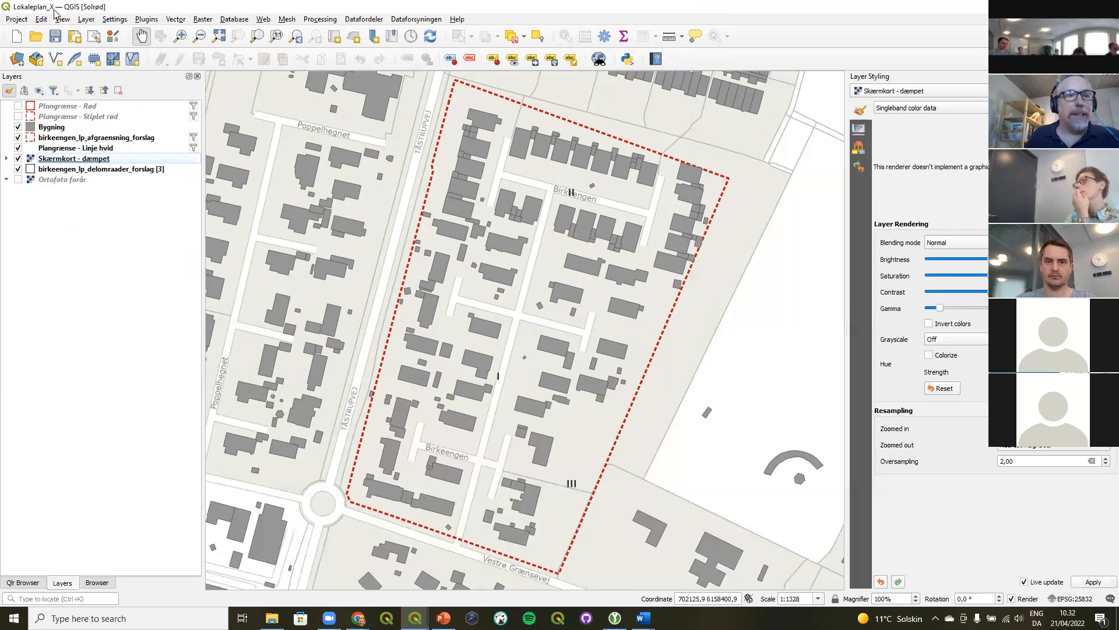
left_click(20, 20)
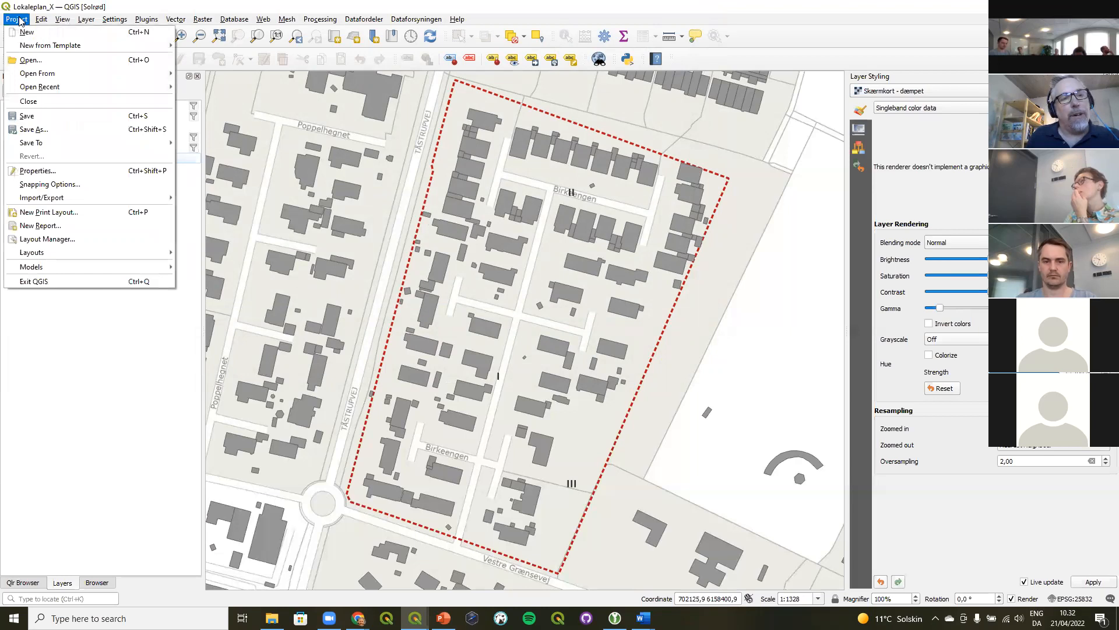
left_click(66, 313)
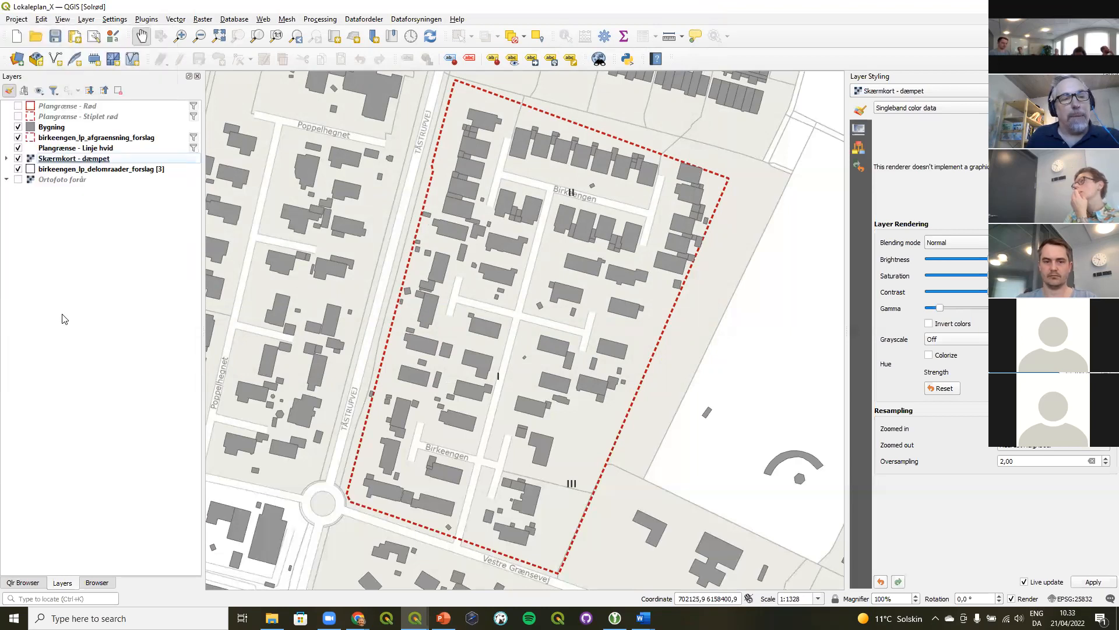
right_click(49, 132)
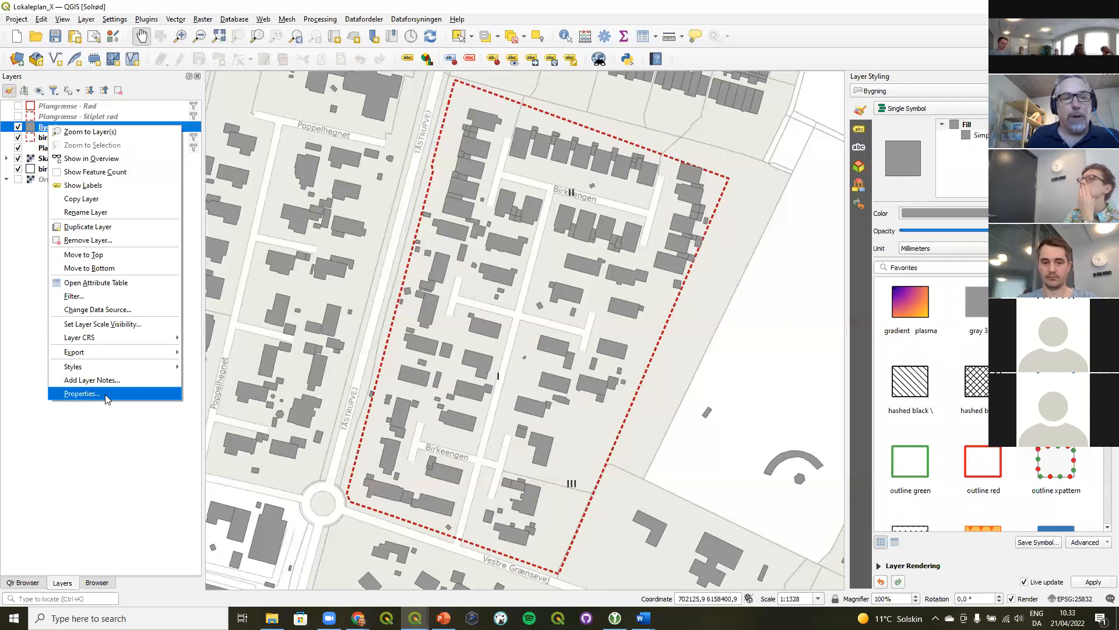
left_click(82, 393)
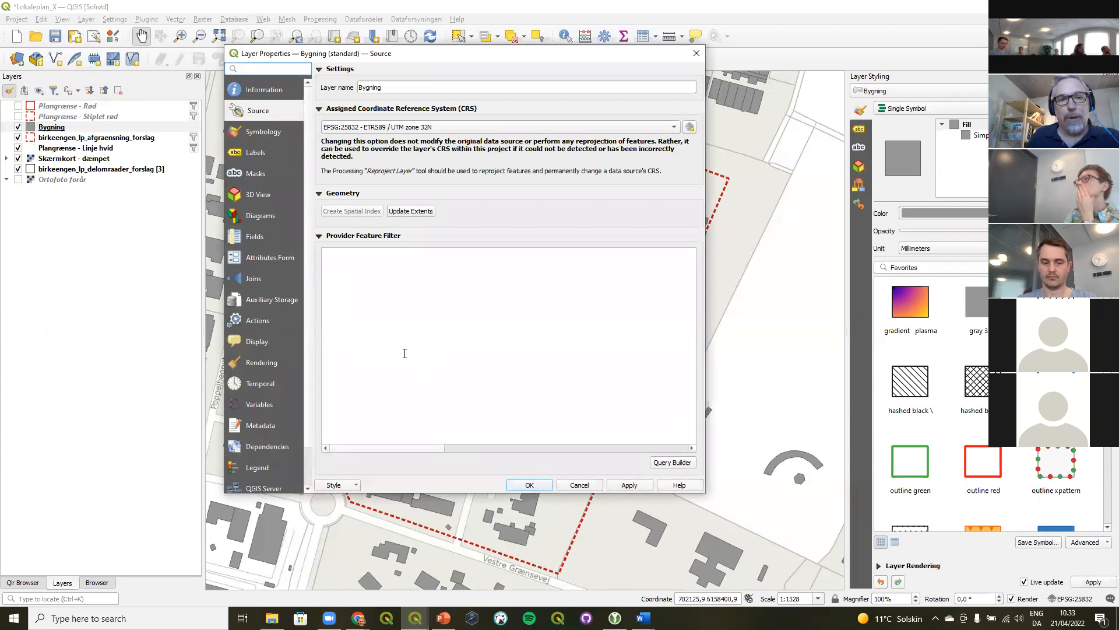
left_click(696, 53)
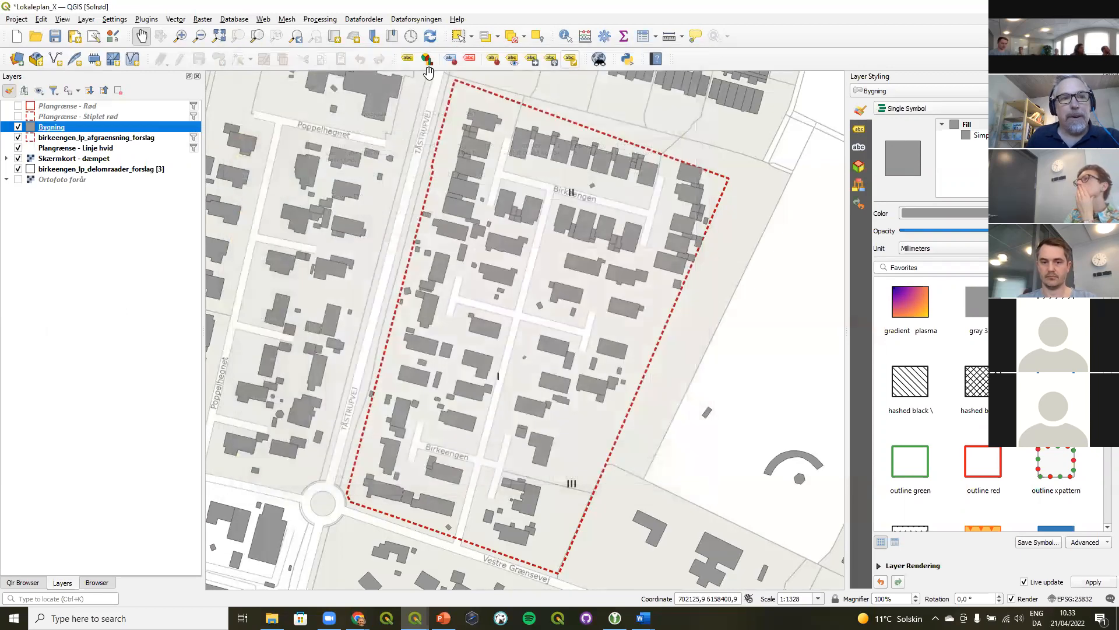
Open the project's general properties and review the Save paths options, keeping Relative selected
left_click(13, 21)
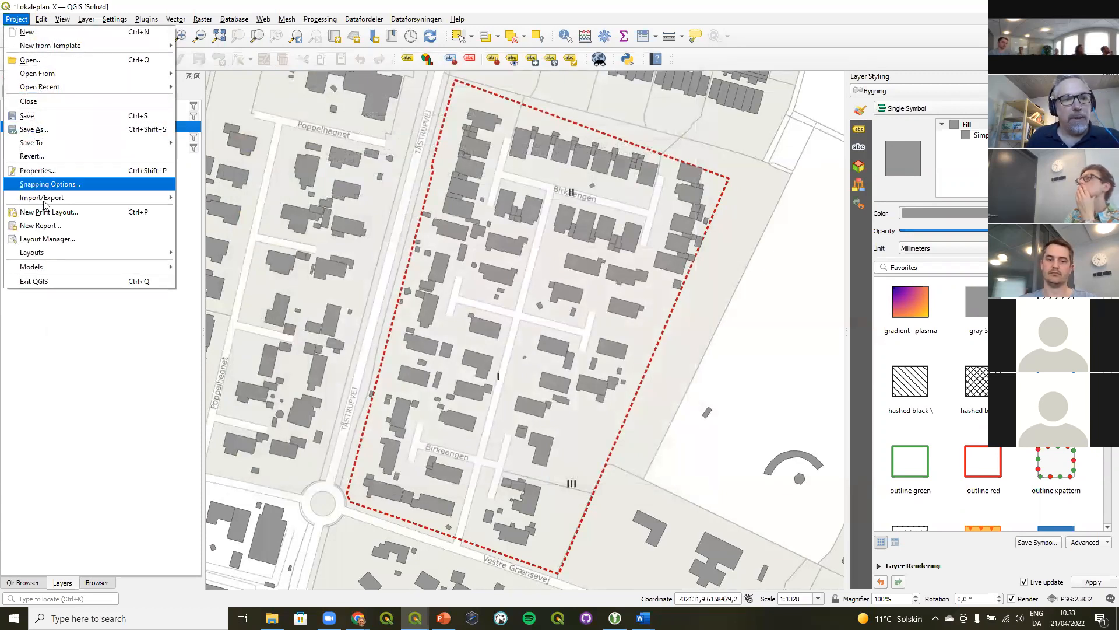
left_click(50, 171)
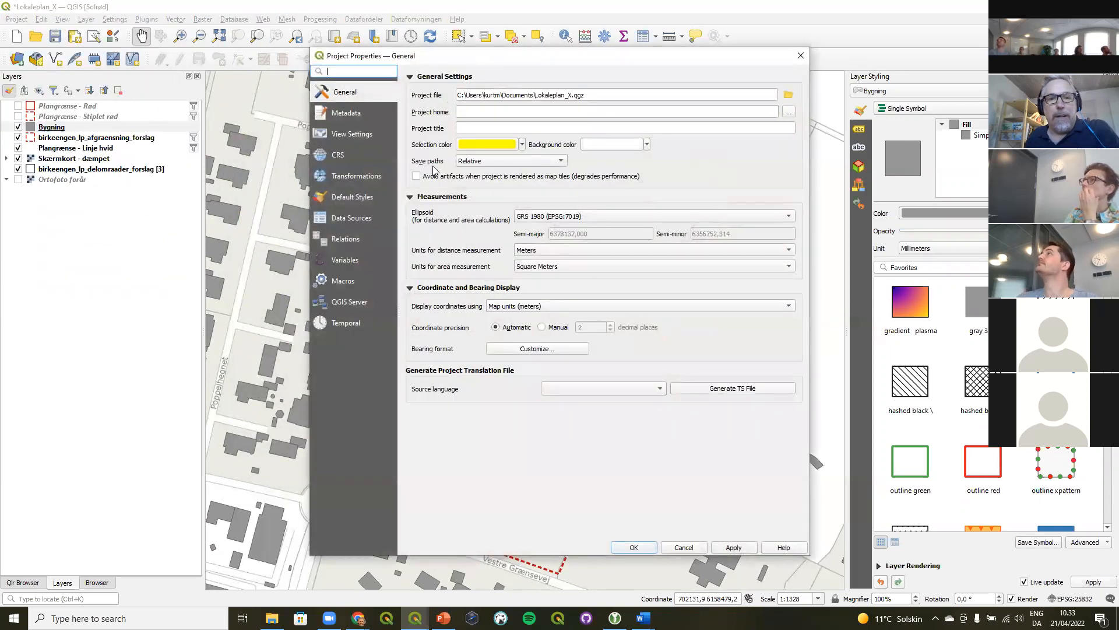
left_click(464, 162)
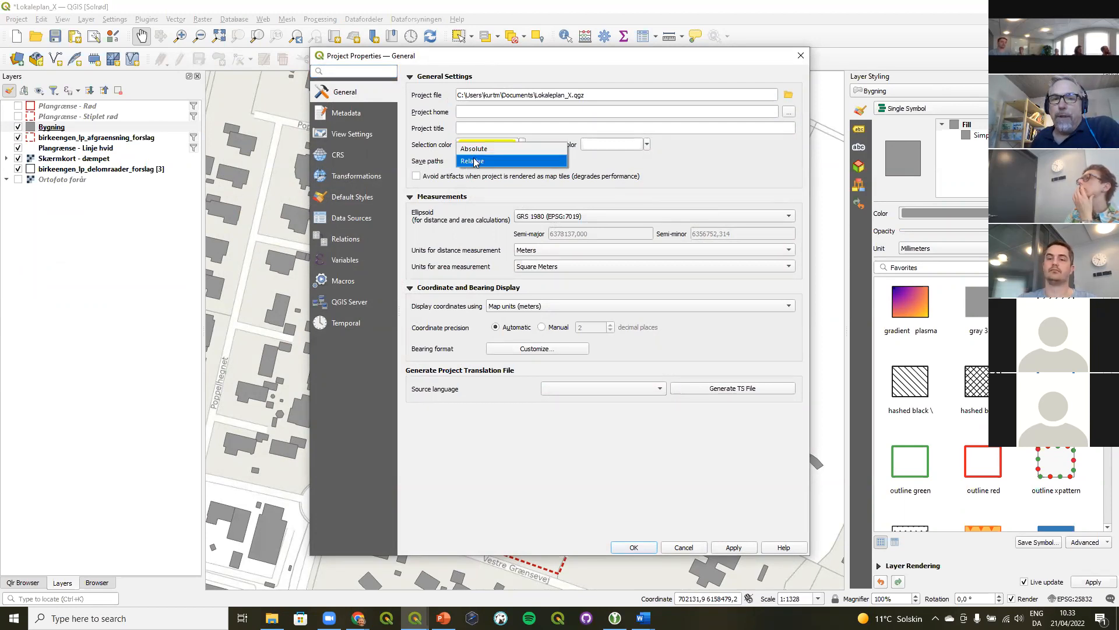
left_click(479, 161)
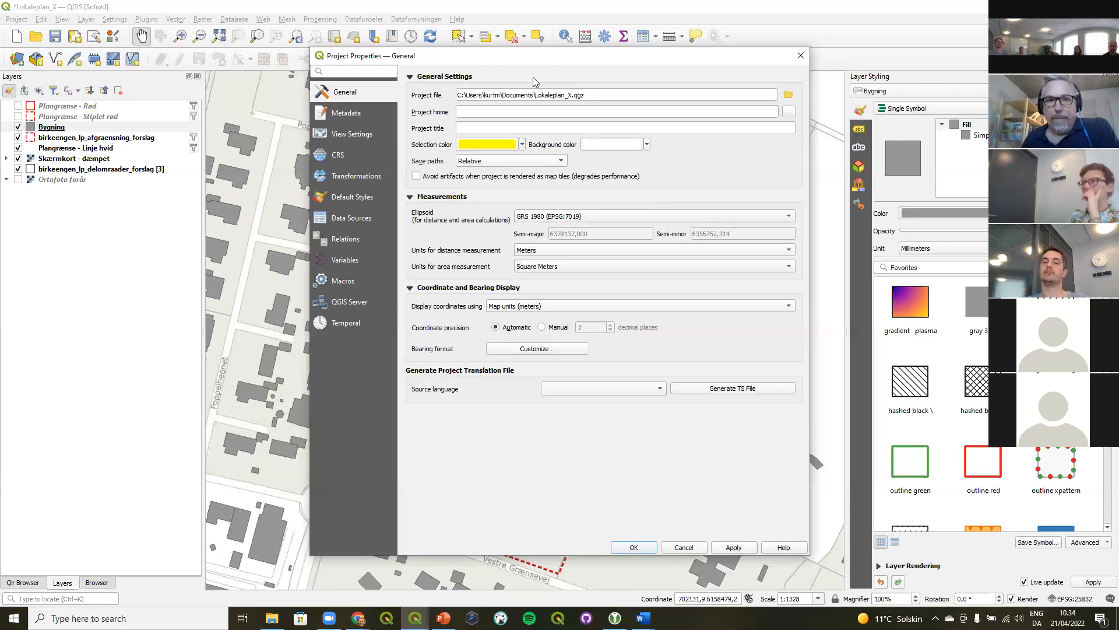
Move the project properties aside, switch to File Explorer and point out the Data, Presentations and Styles folders inside the Solrød folder
left_click_drag(542, 55, 798, 24)
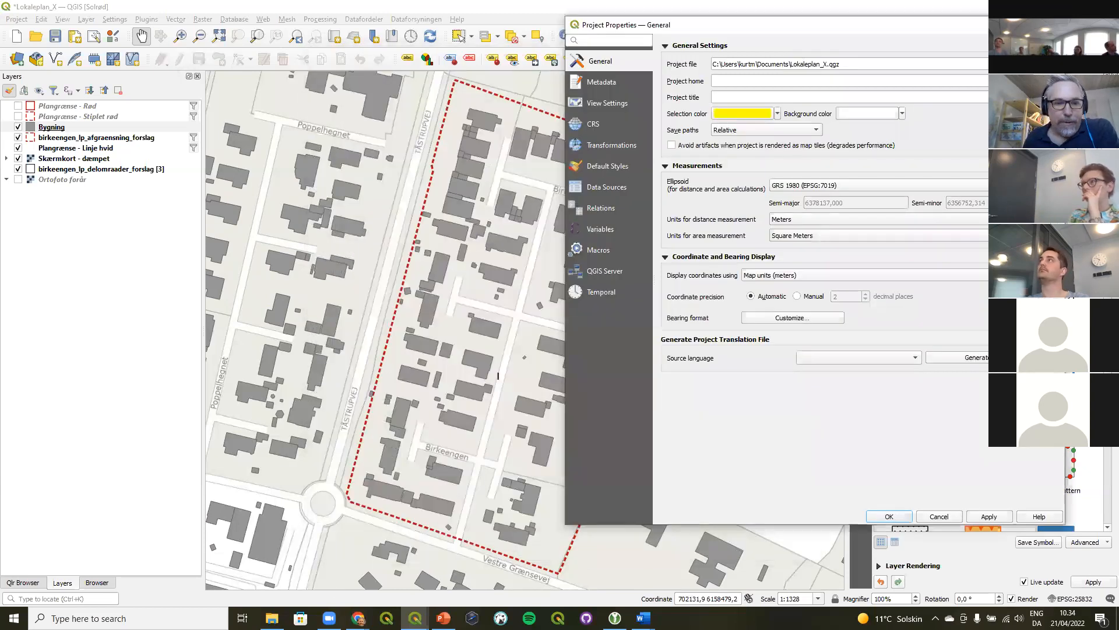
left_click(273, 618)
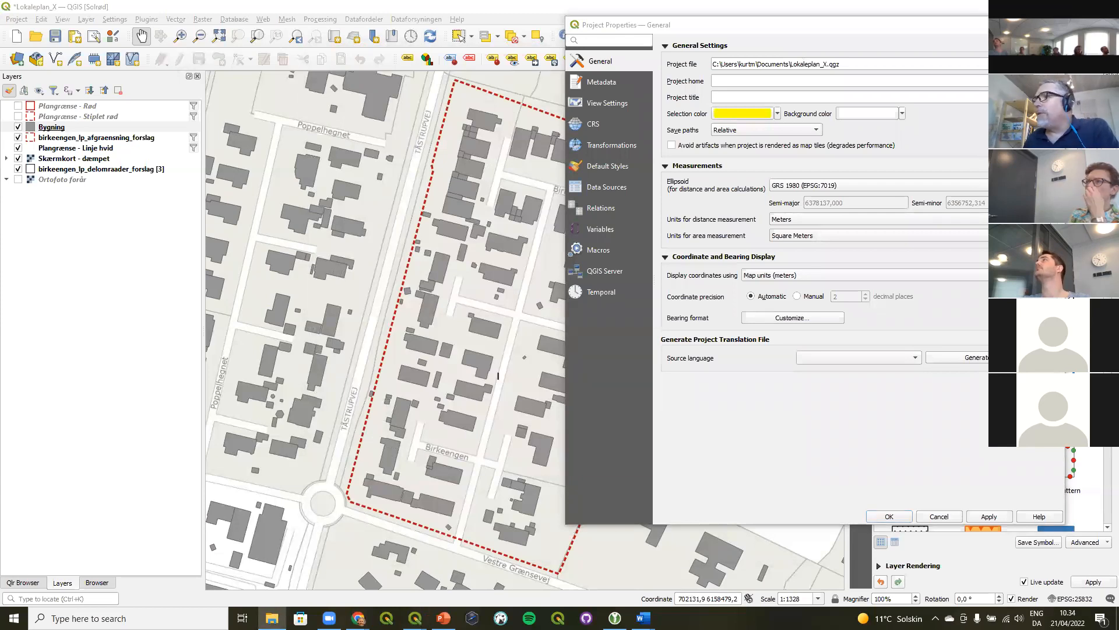
left_click(271, 618)
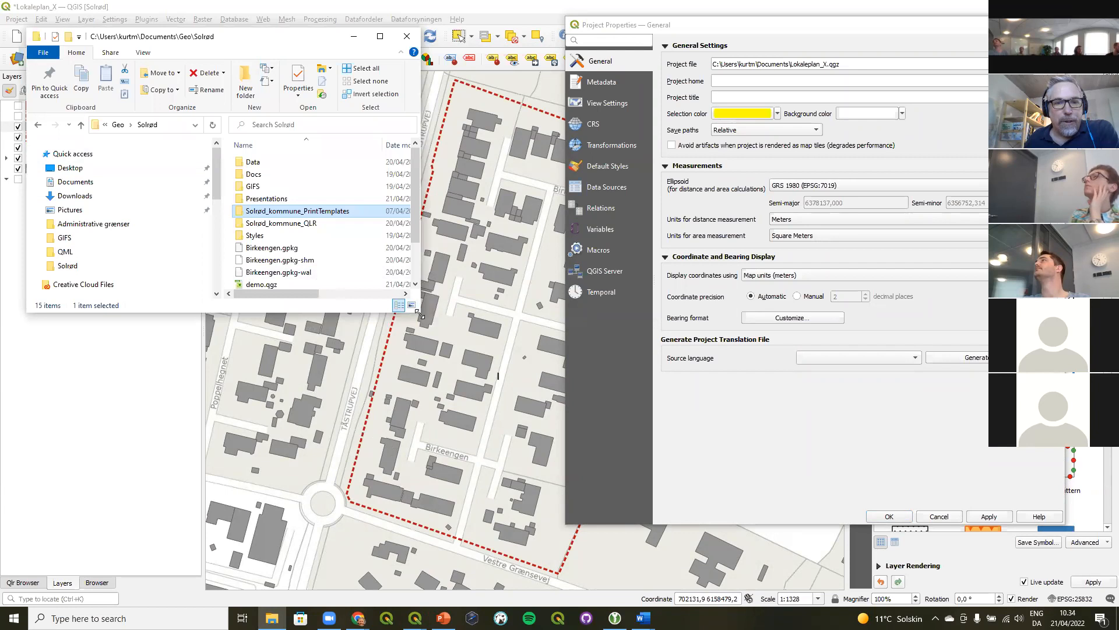
left_click_drag(419, 314, 500, 518)
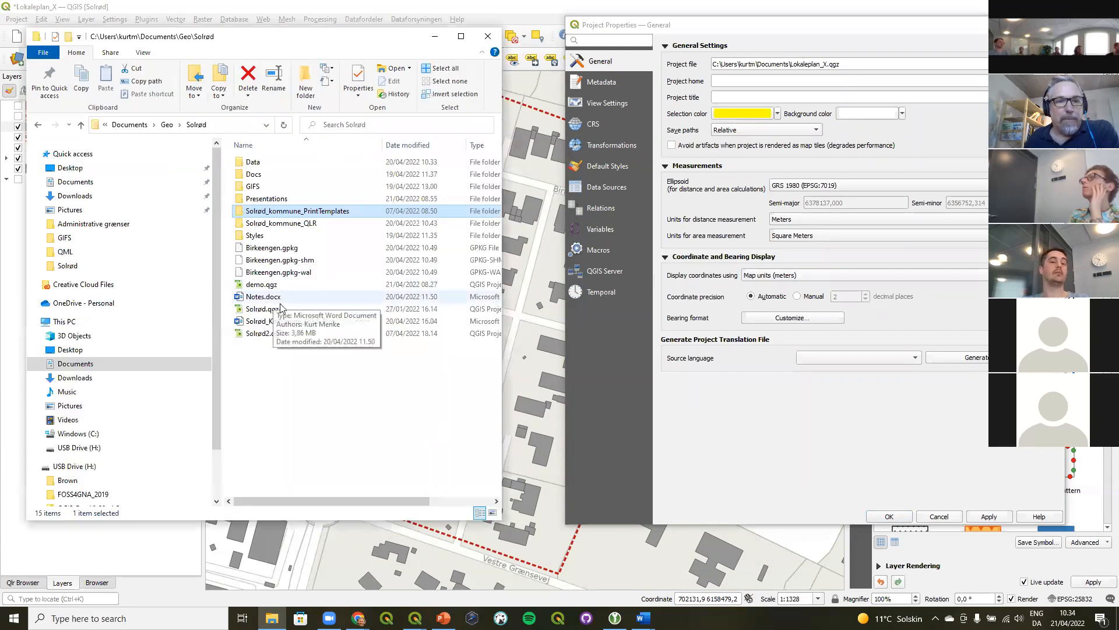
left_click(252, 164)
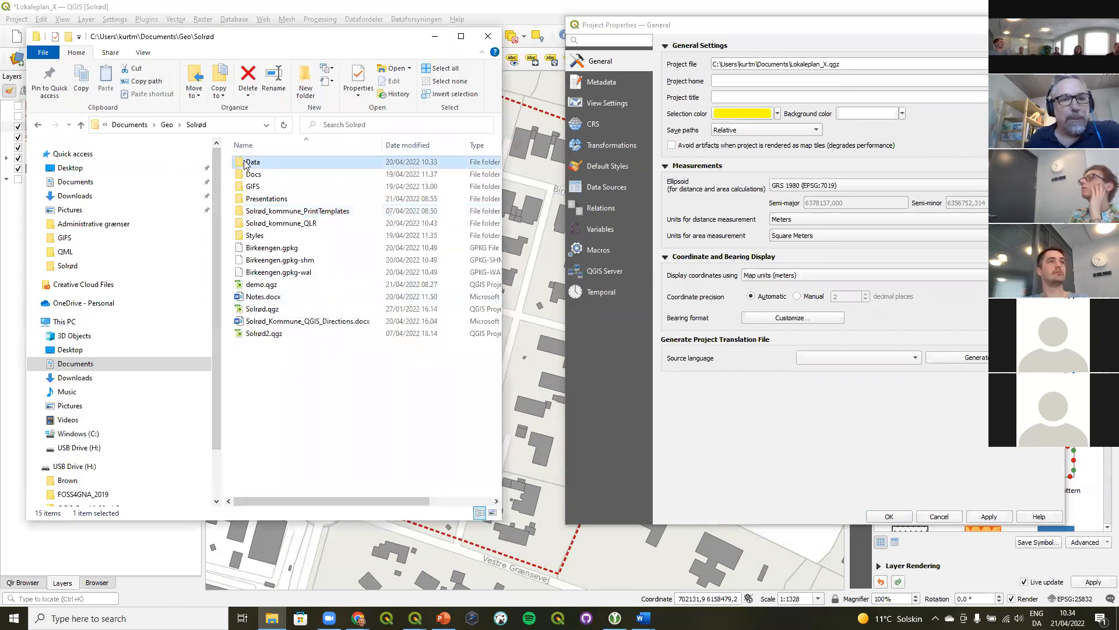
left_click(270, 201)
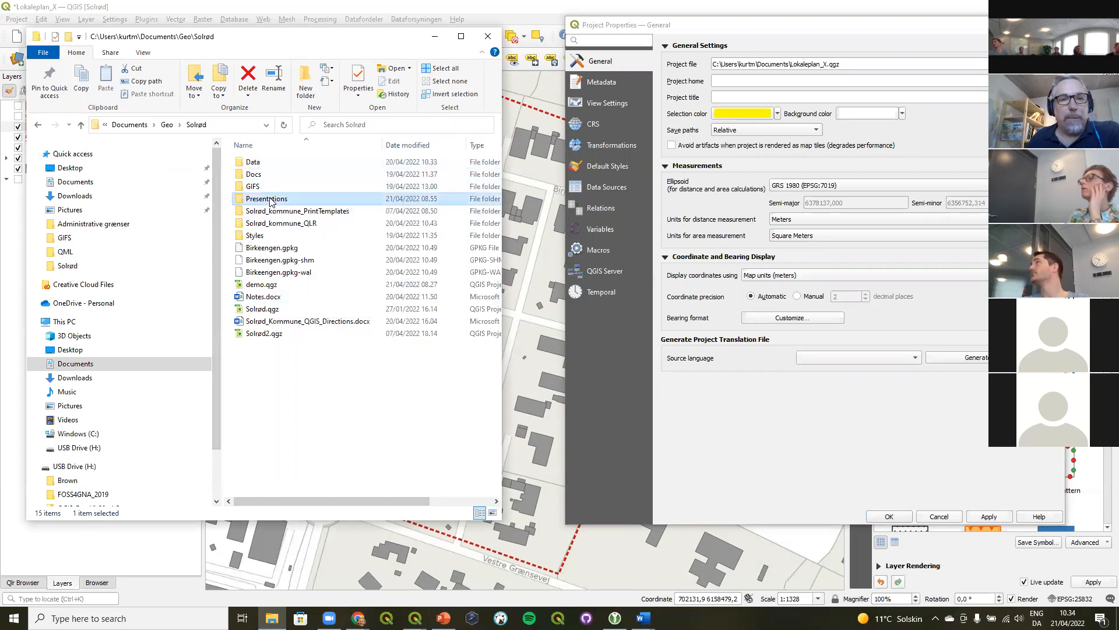
left_click(248, 236)
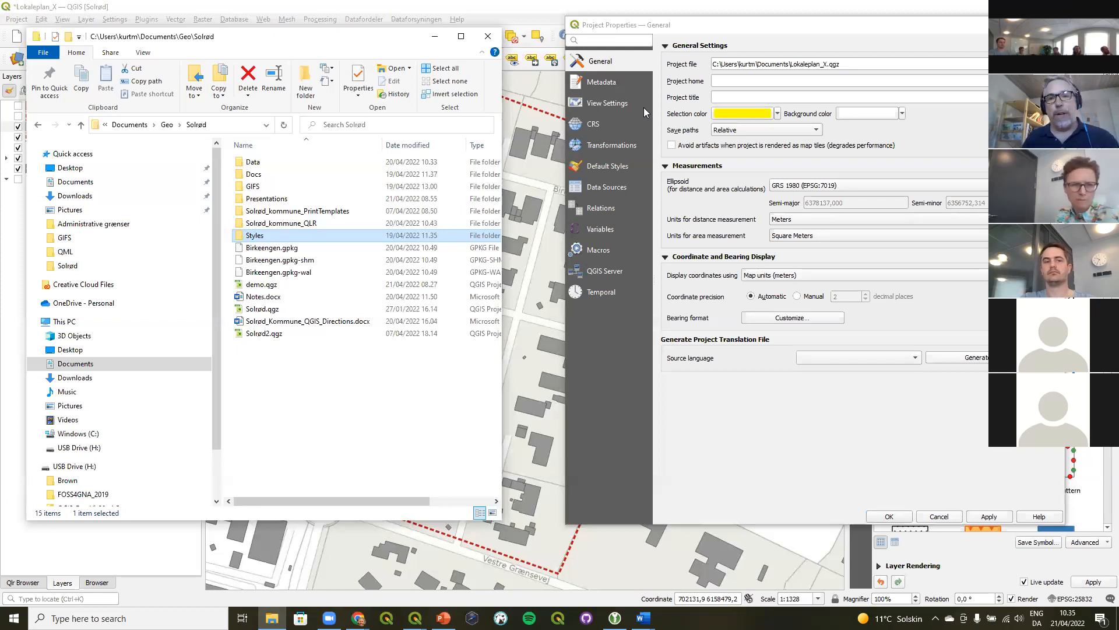
Return to QGIS, set Save paths to Absolute, set it back to Relative and accept the project properties
left_click(762, 129)
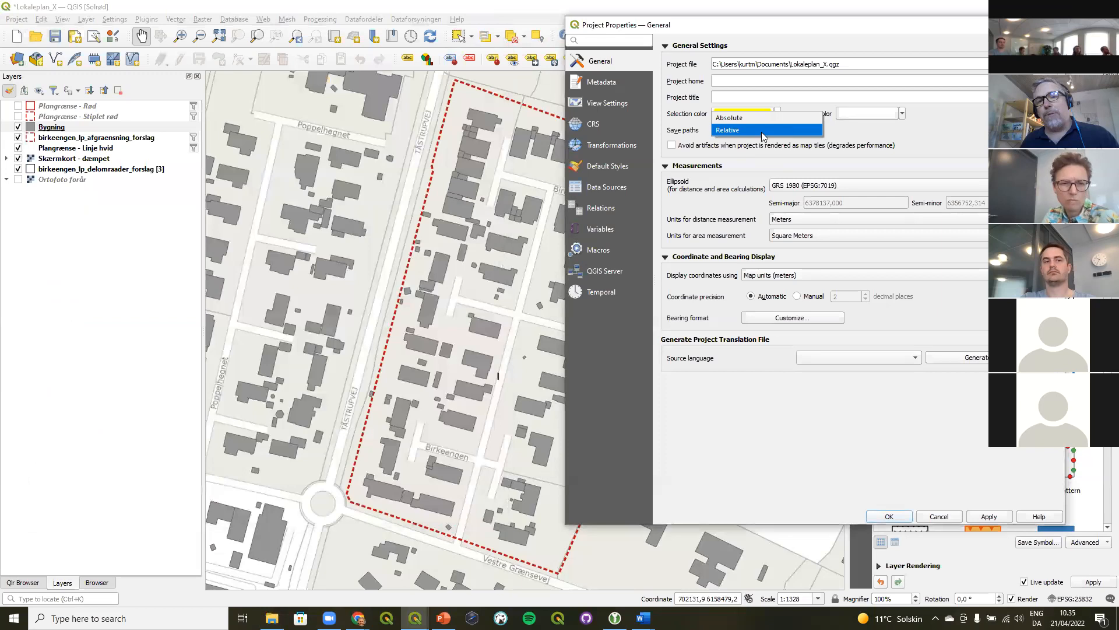
left_click(763, 118)
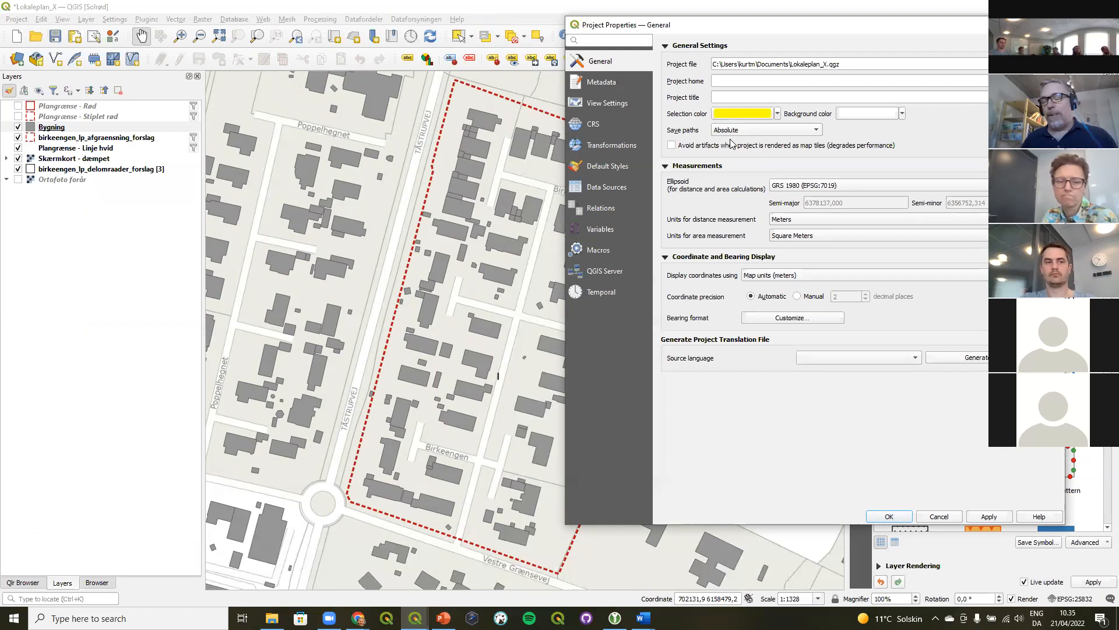
left_click(731, 132)
left_click(731, 146)
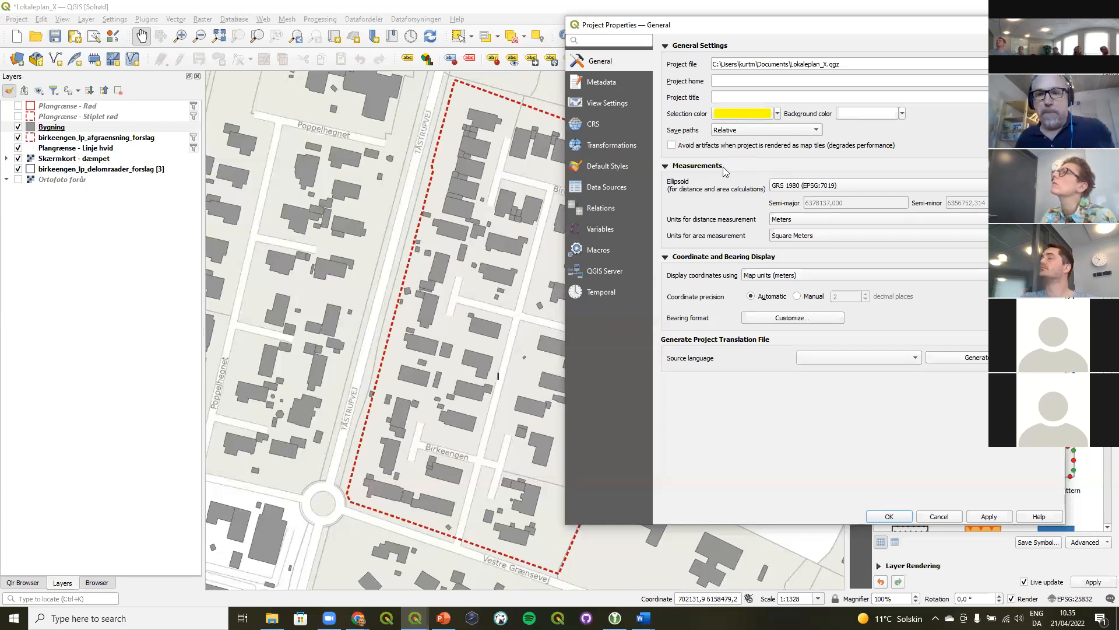
left_click(887, 516)
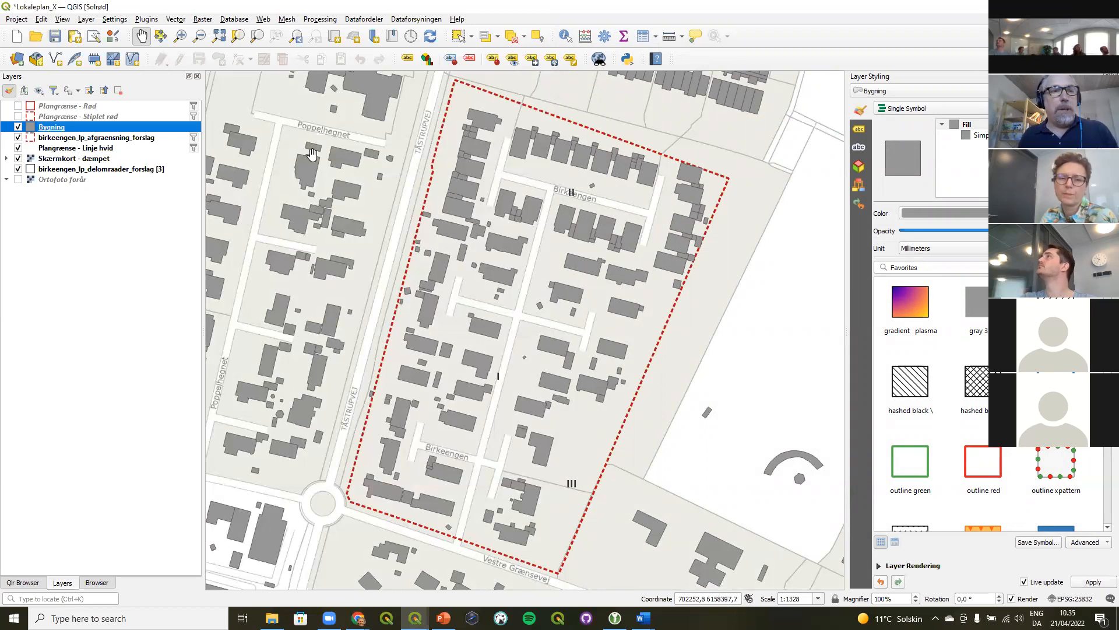
Save the project under a new name in the Geo folder, appending an underscore and the author's first name to Lokaleplan_X
left_click(16, 19)
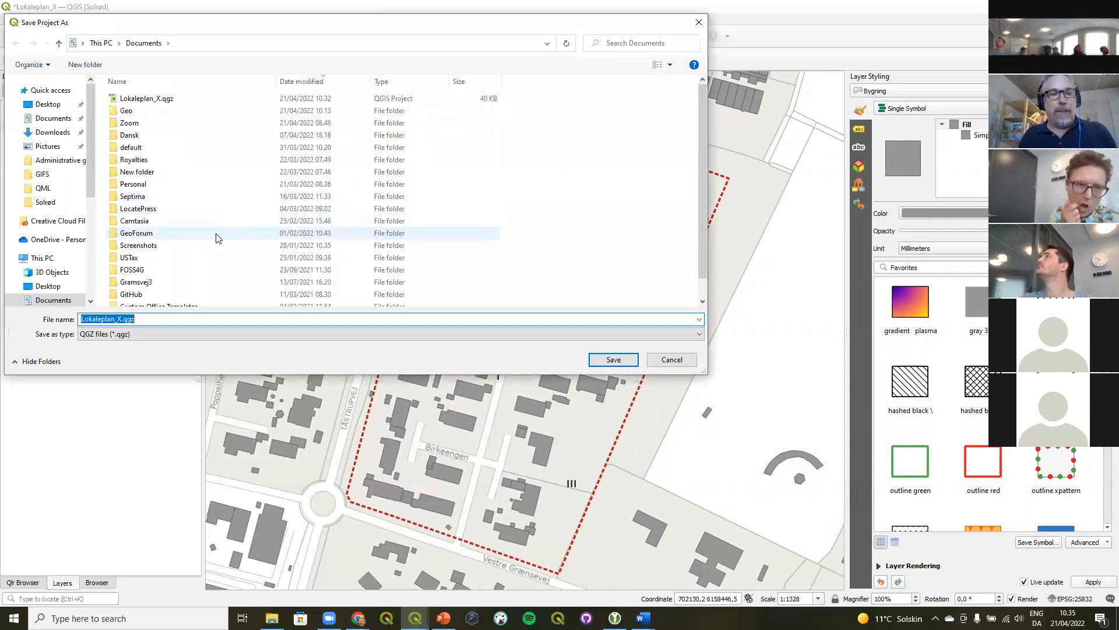
double_click(125, 110)
left_click(175, 319)
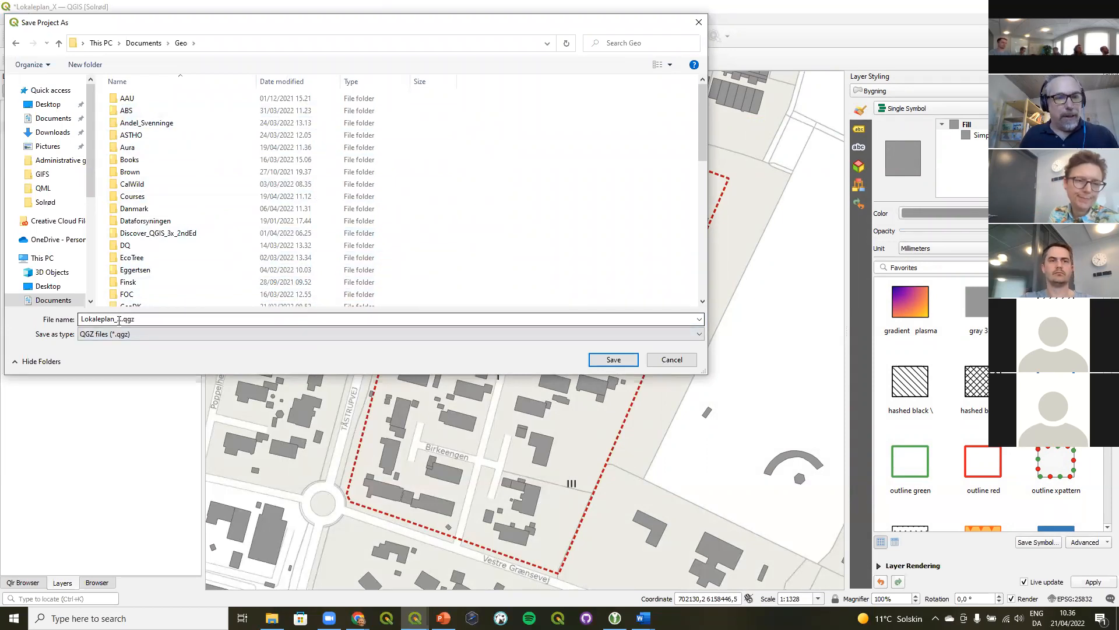
double_click(120, 319)
left_click(123, 319)
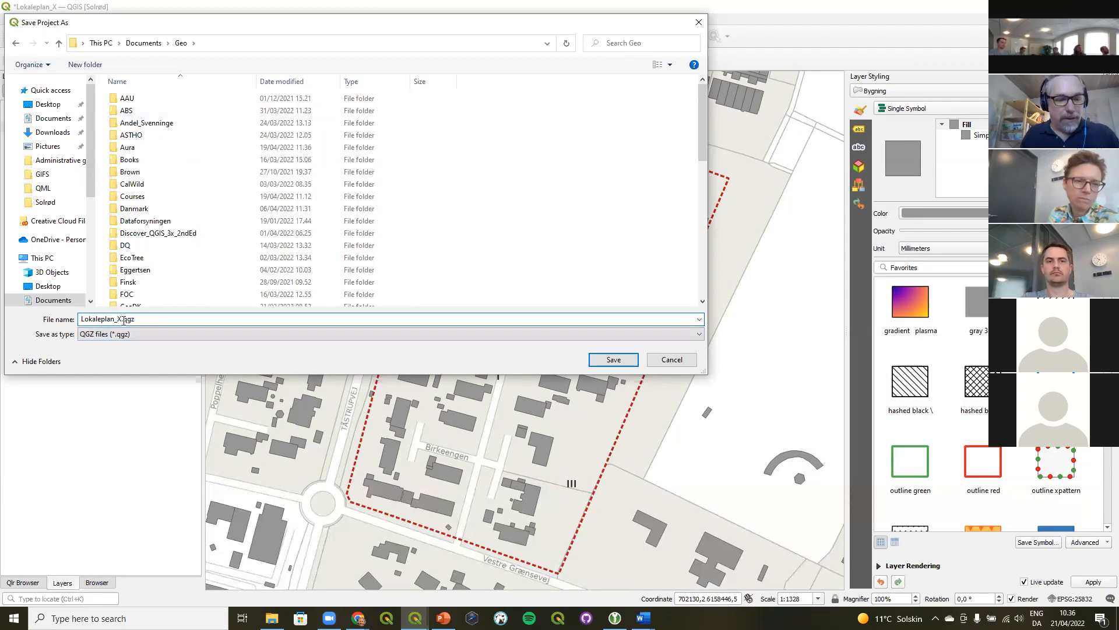
type("_Kurt")
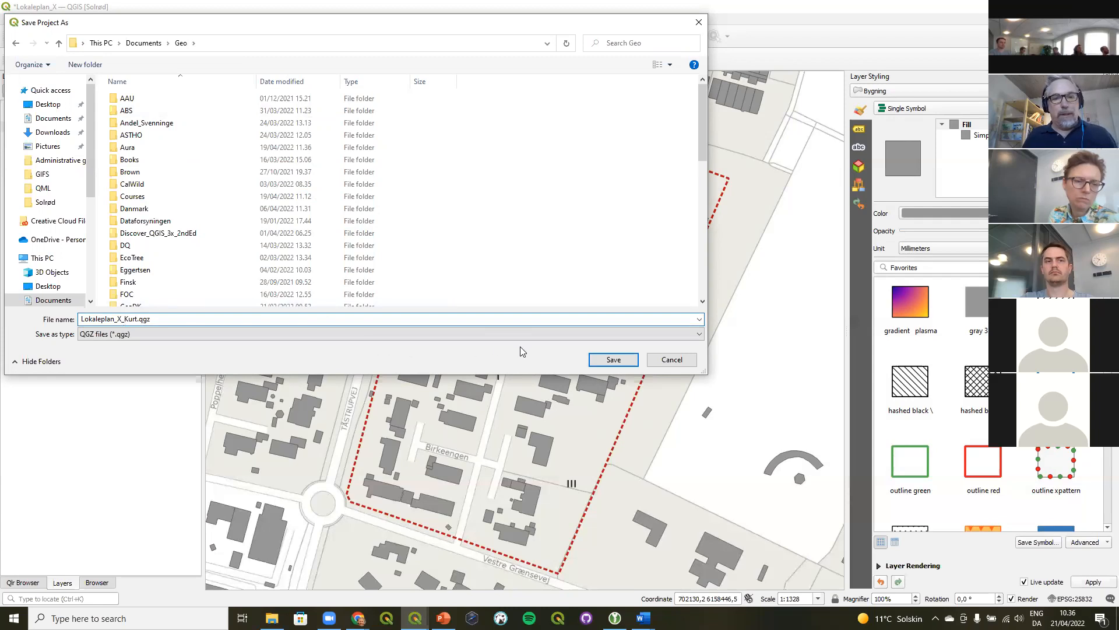
left_click(605, 361)
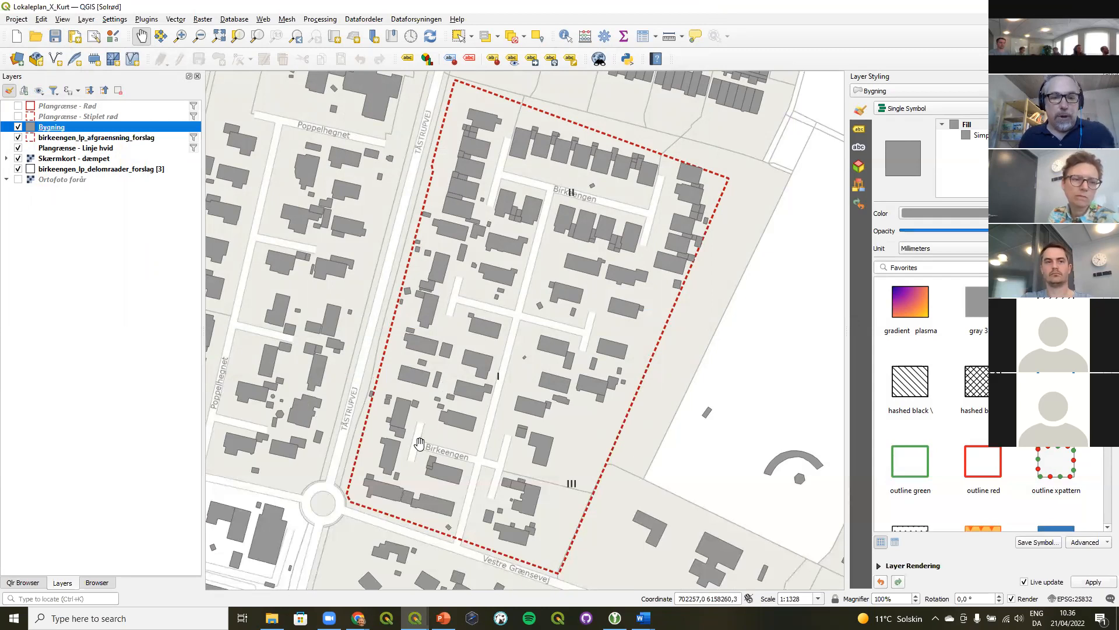
Switch to the PowerPoint course presentation and clear the text selection on the Opgaver 2 slide to show the exercise
left_click(443, 617)
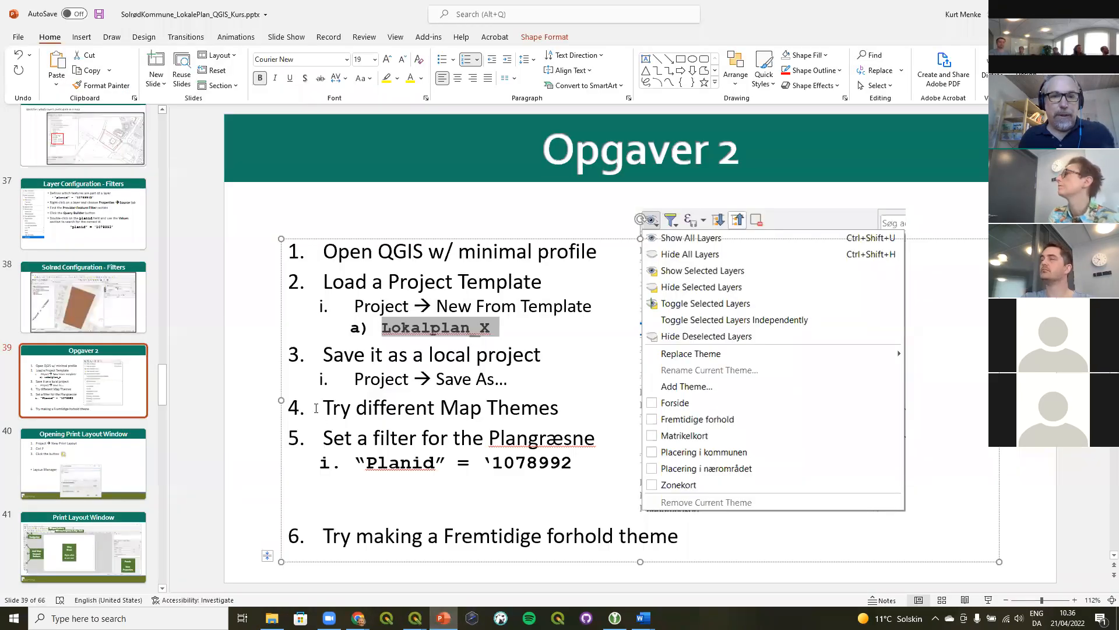
left_click(263, 376)
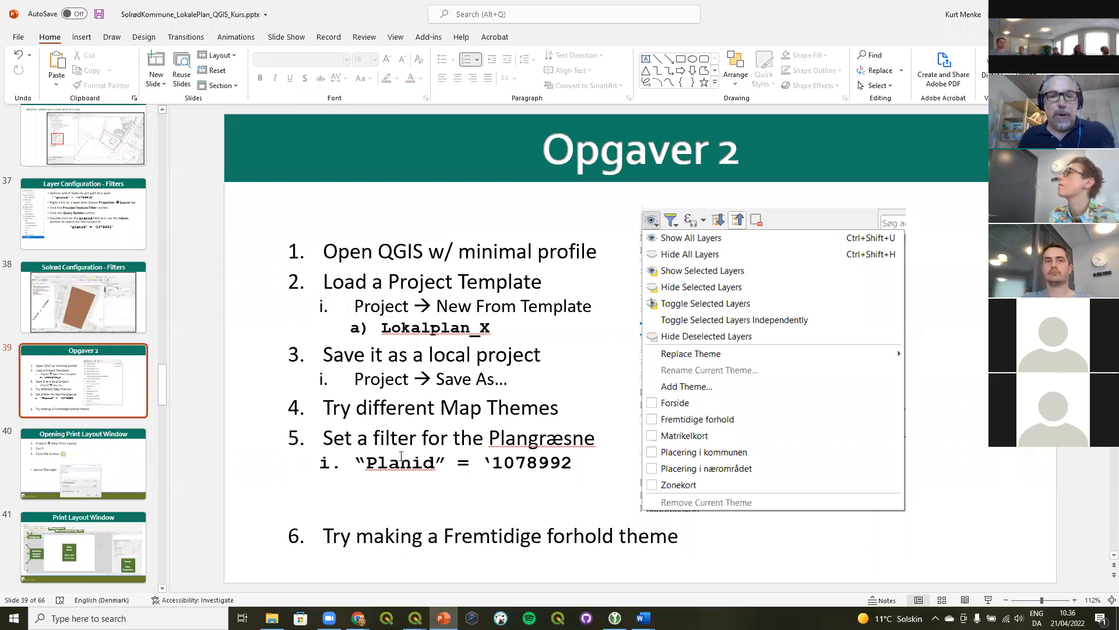
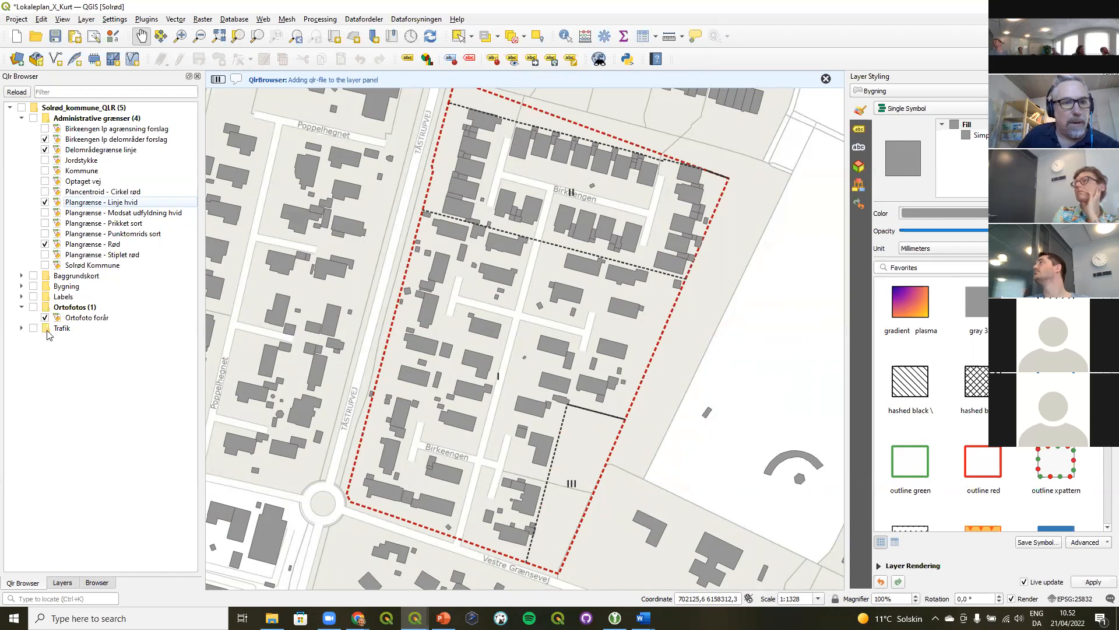
Return to the project's layer list, hide the Bygning layer and save this visibility as a map theme named MatrikelKort
left_click(62, 582)
left_click(18, 138)
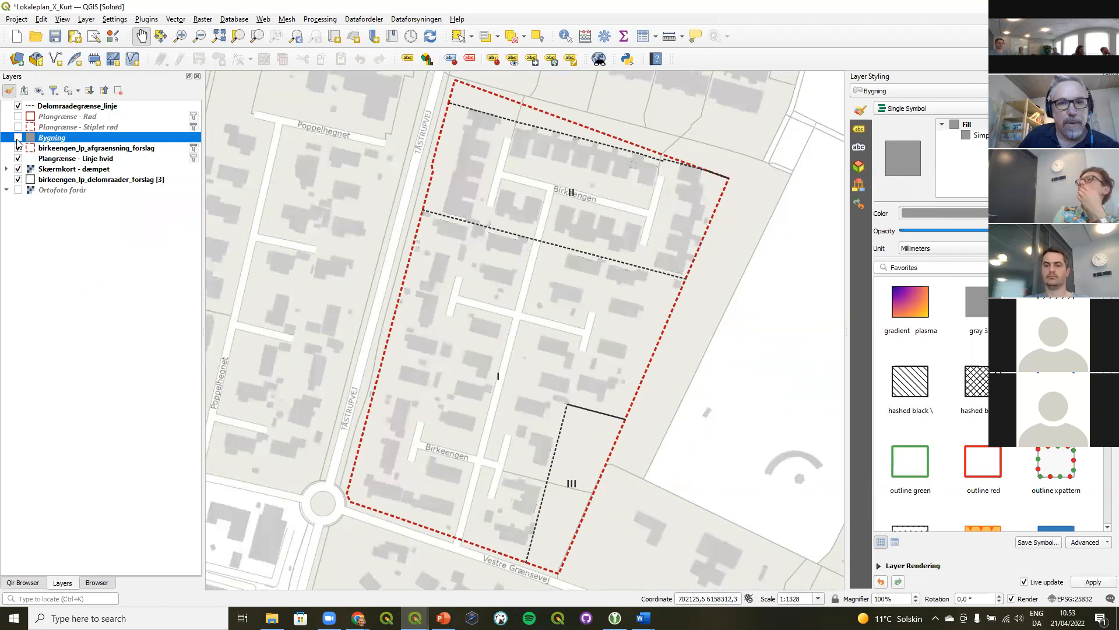
left_click(39, 90)
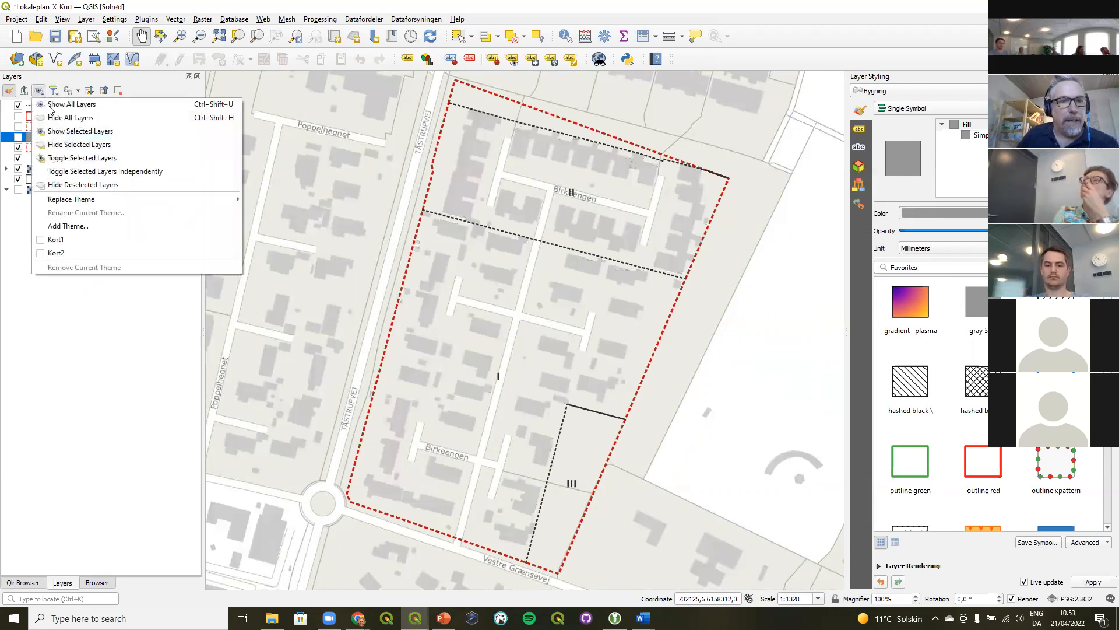
left_click(84, 232)
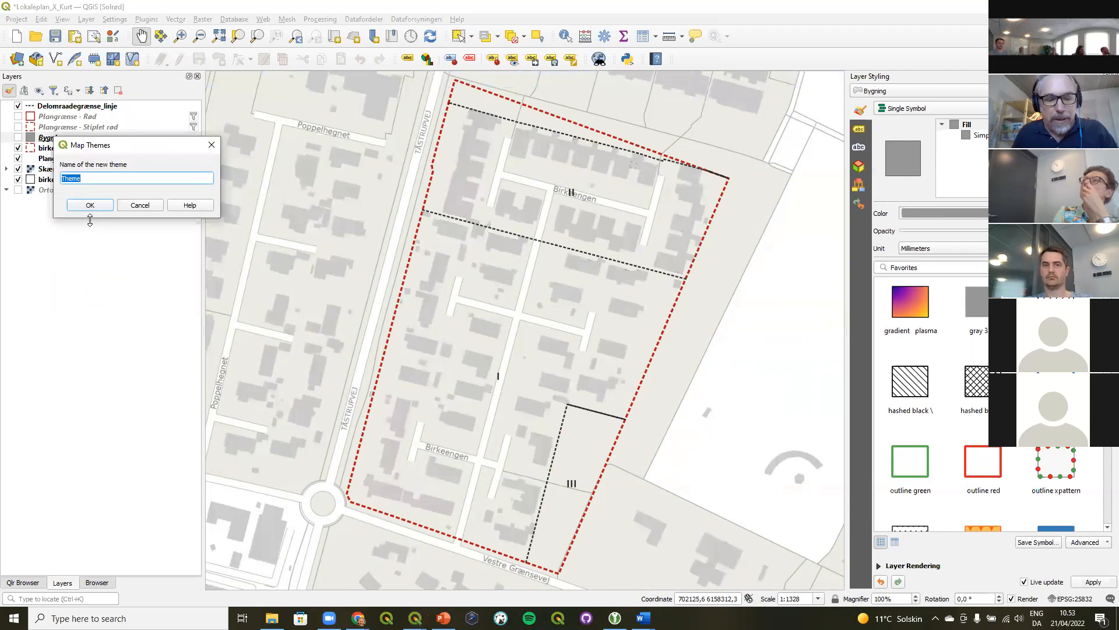
type("MatrikelKort")
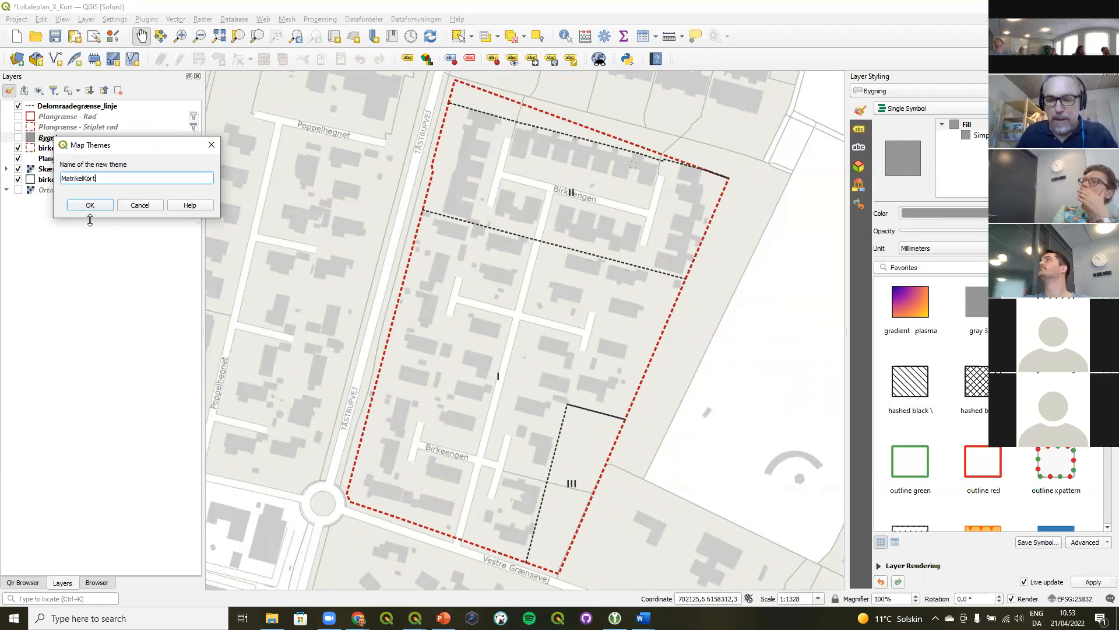
key("Return")
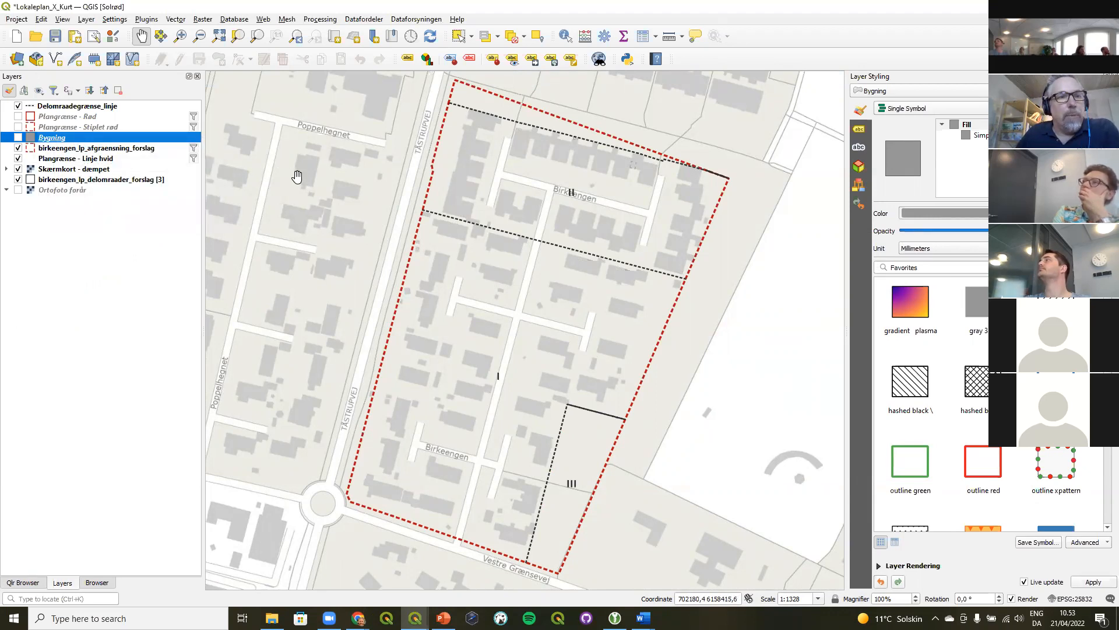
Create a new print layout titled Matrikel Kort
left_click(18, 20)
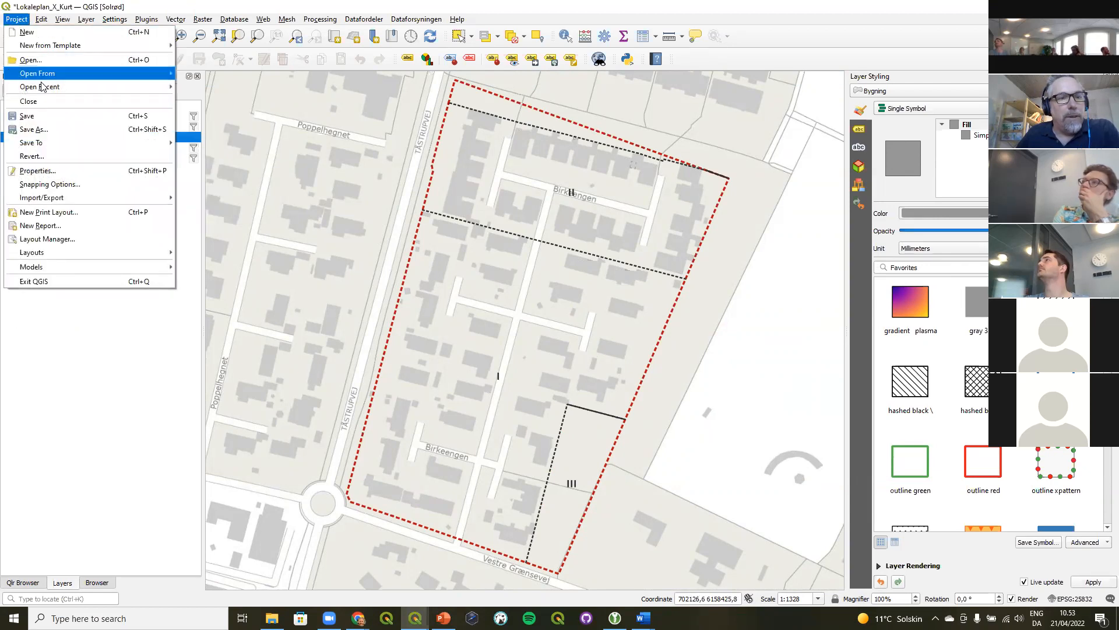
left_click(78, 217)
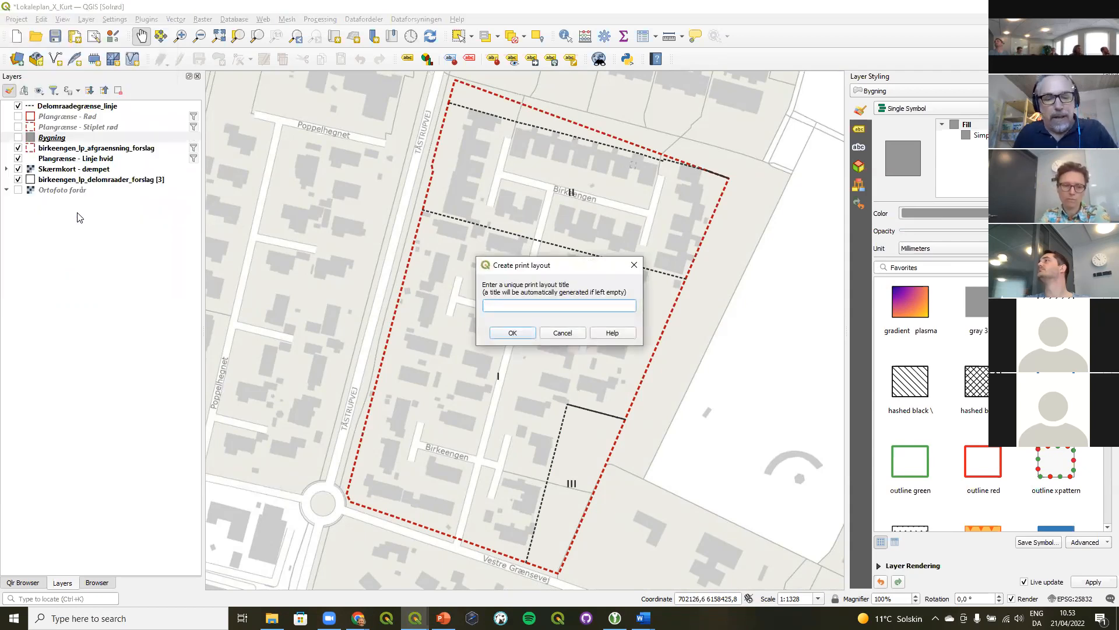
type("Matr")
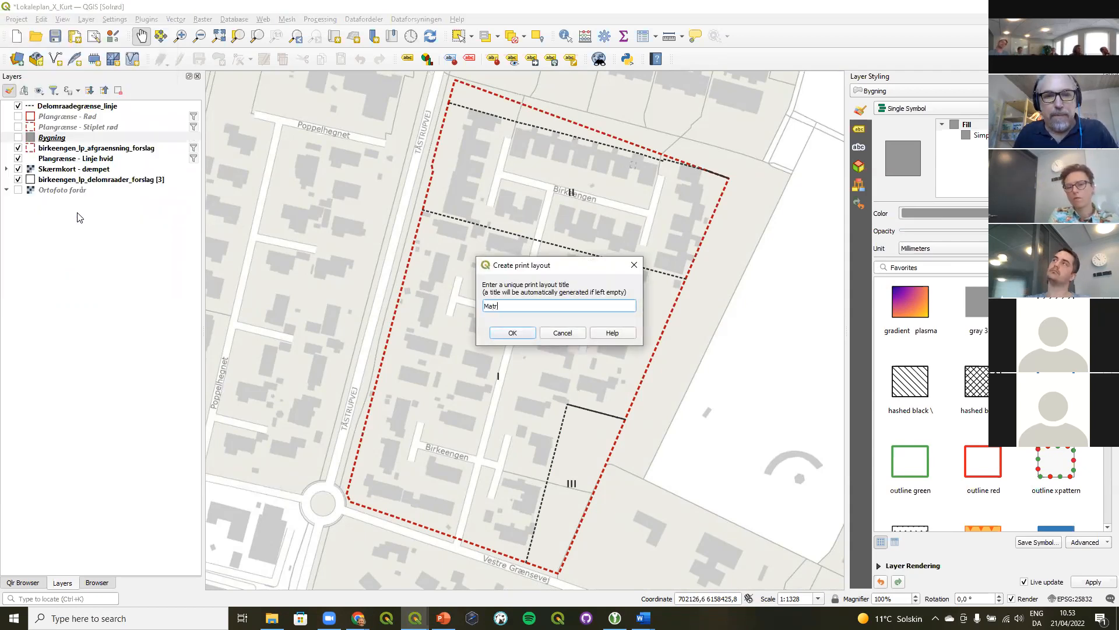
type("ikel Kort")
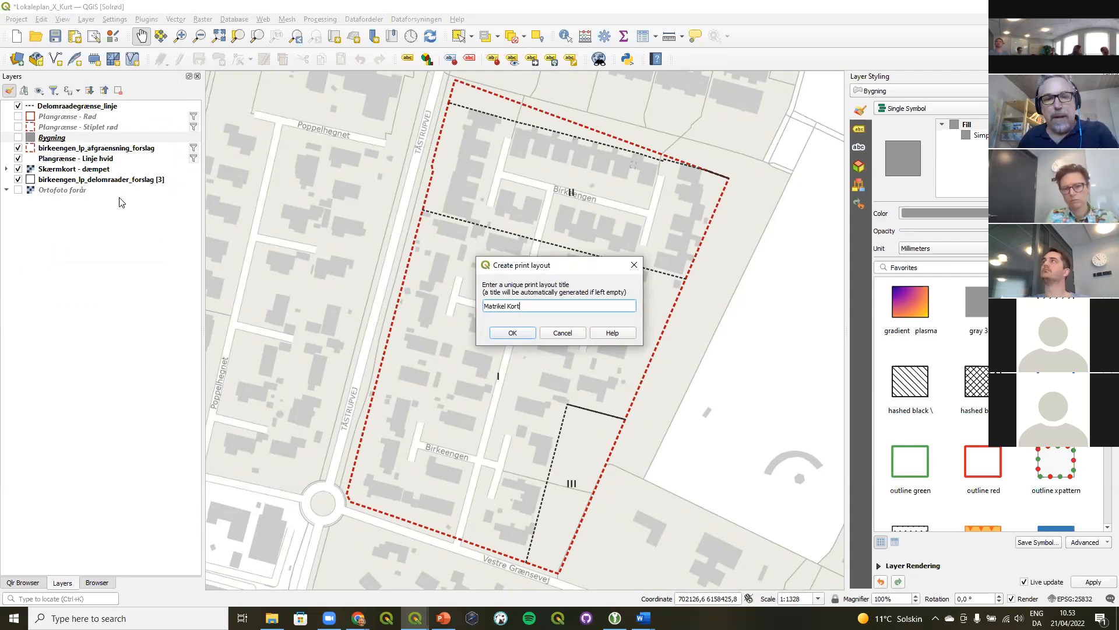
left_click(518, 335)
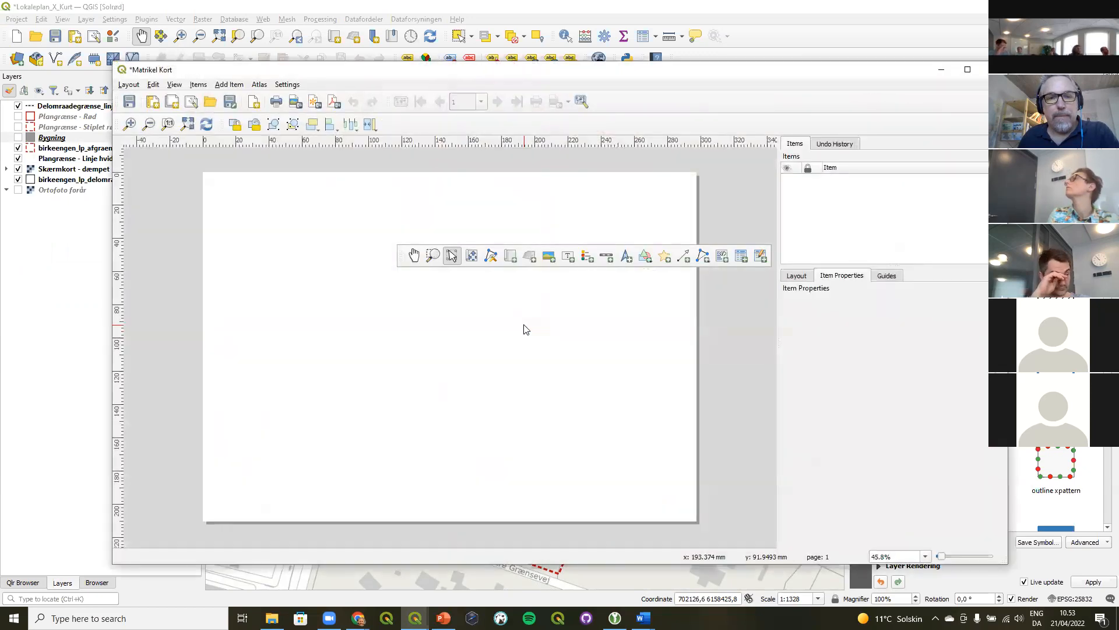
Dock the floating layout toolbox along the edge of the layout window and maximize the window
left_click_drag(401, 256, 134, 245)
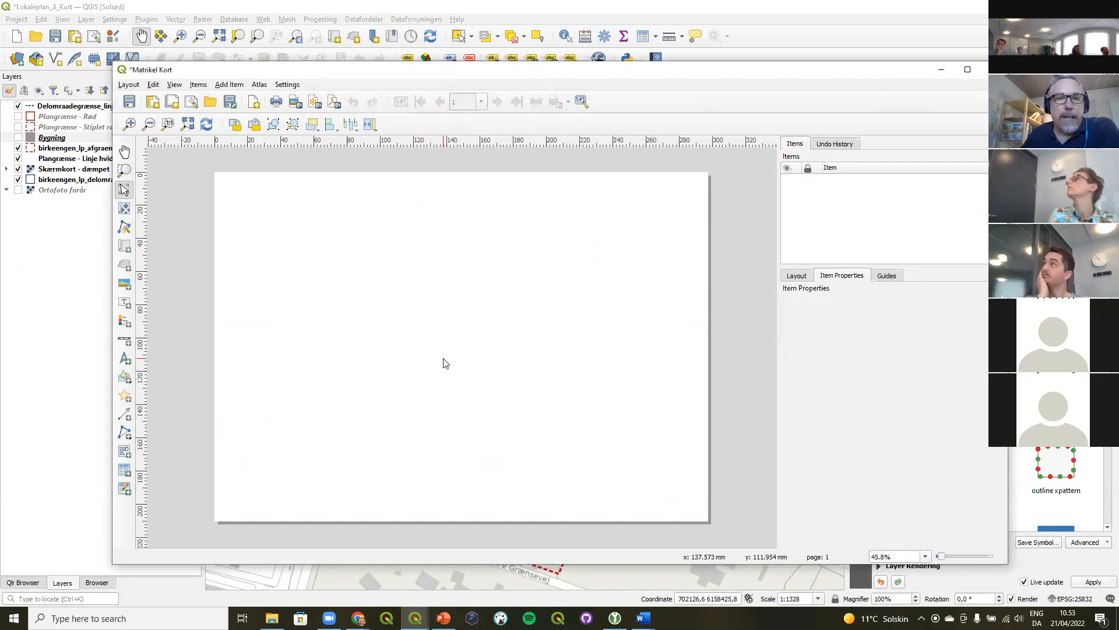
double_click(320, 71)
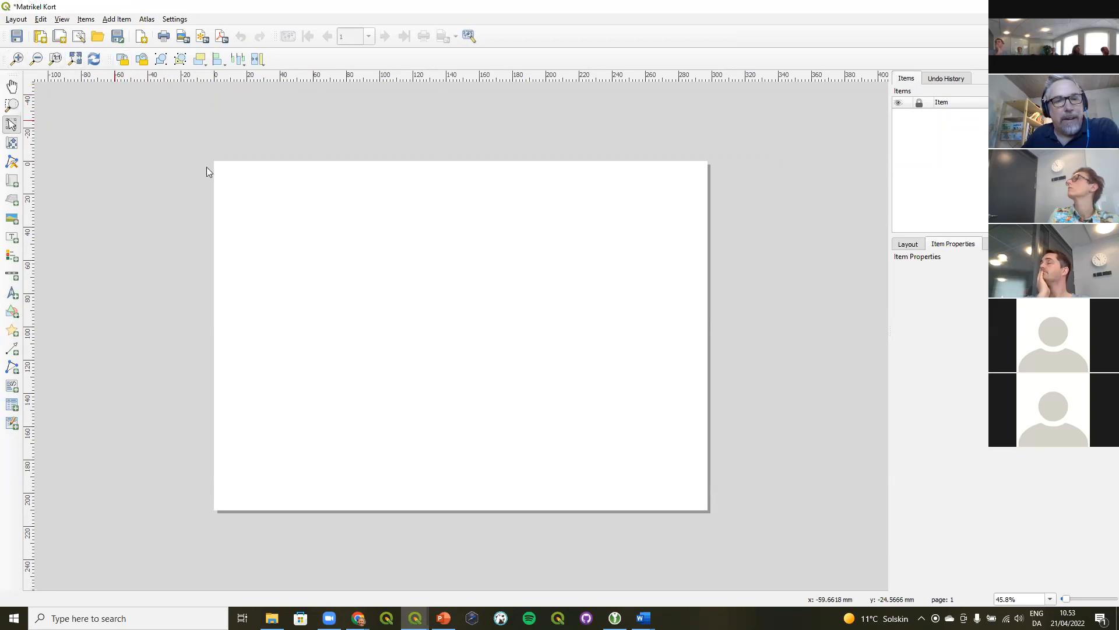
left_click(75, 59)
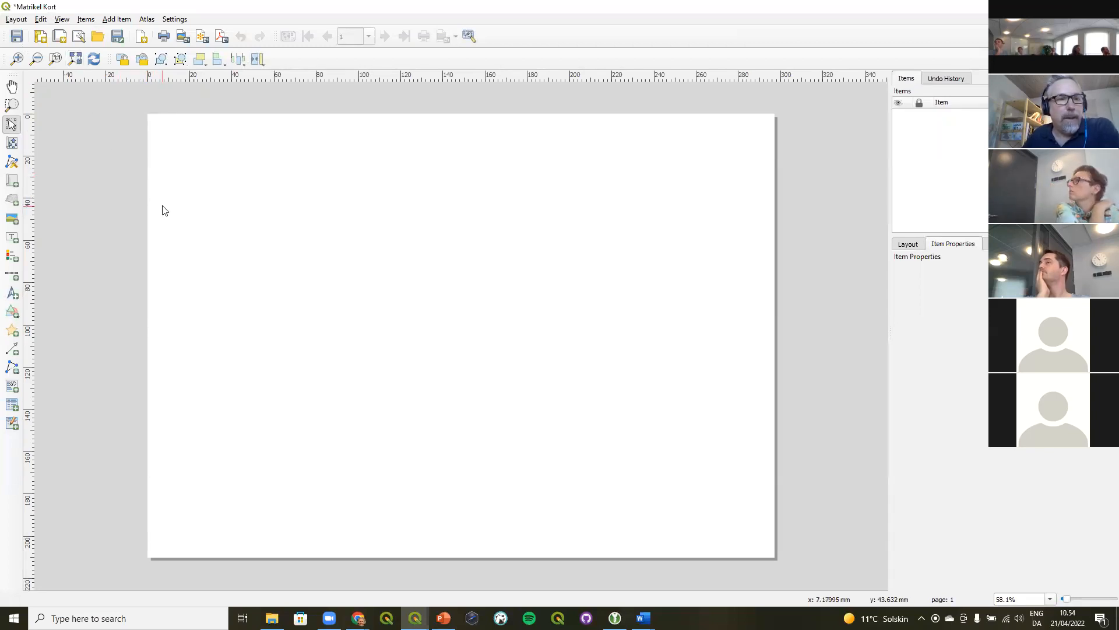
left_click(12, 184)
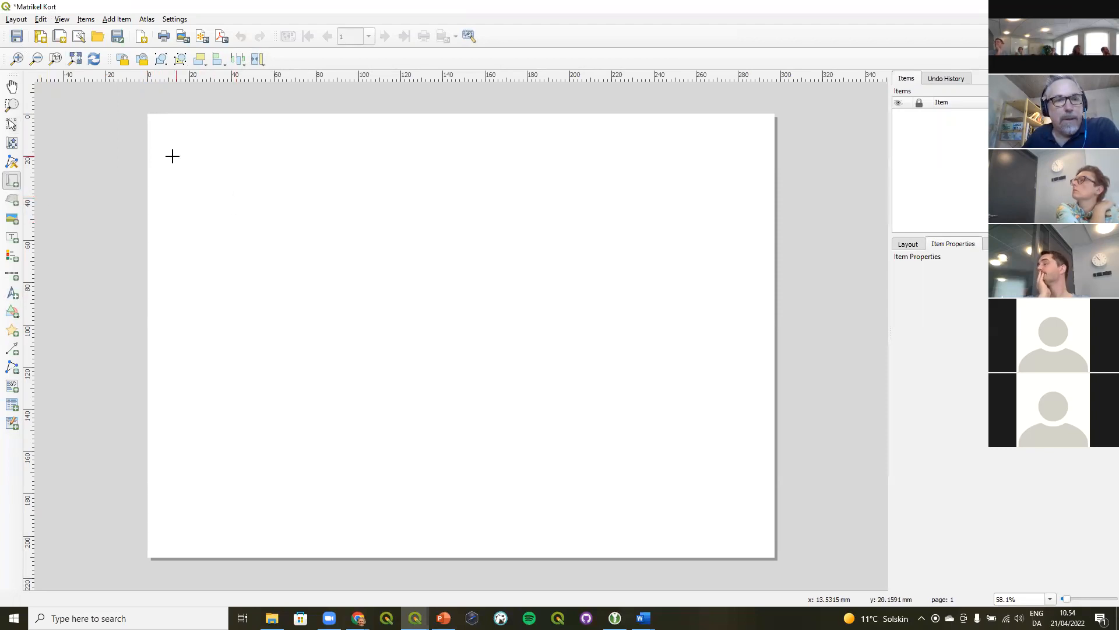
left_click_drag(159, 127, 760, 473)
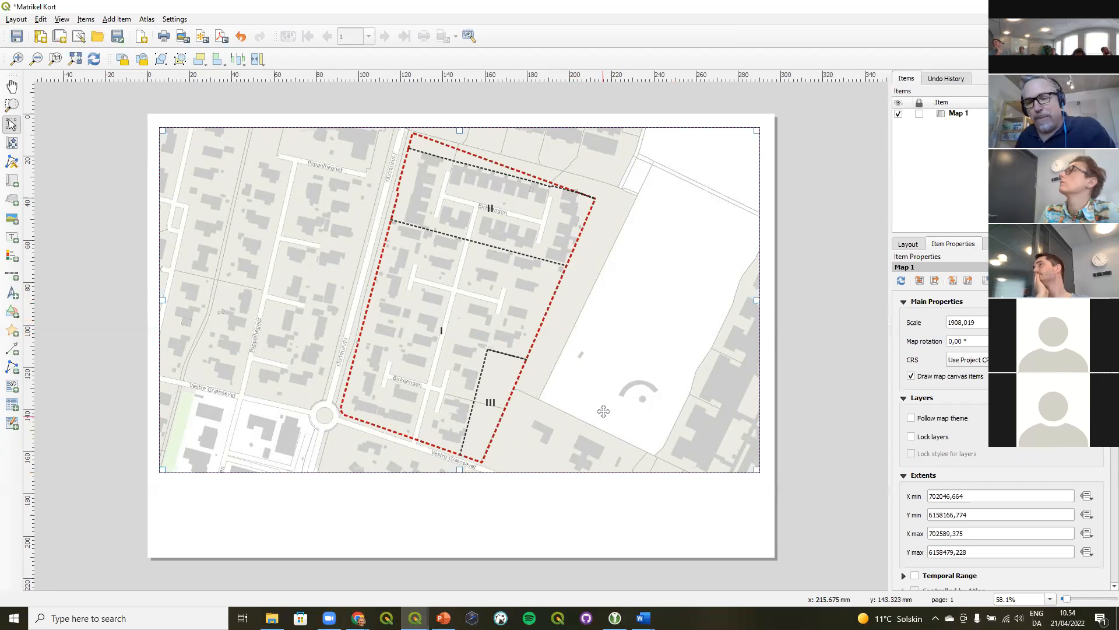
key("Delete")
Open the properties of the blank layout page and set it to A4 size with Portrait orientation
right_click(547, 354)
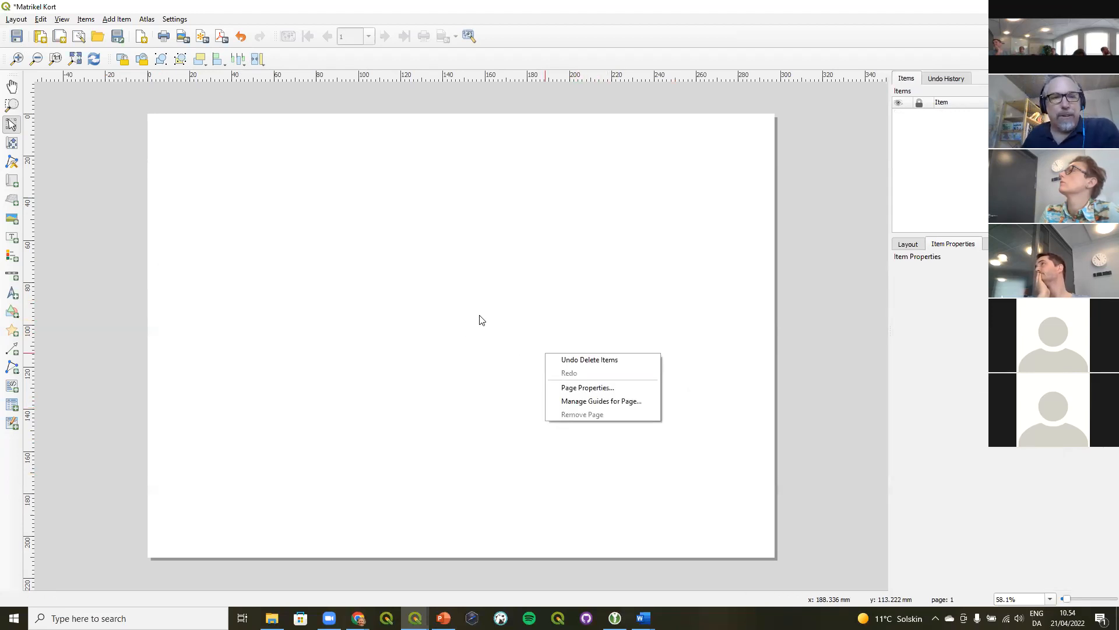
left_click(410, 262)
left_click(410, 262)
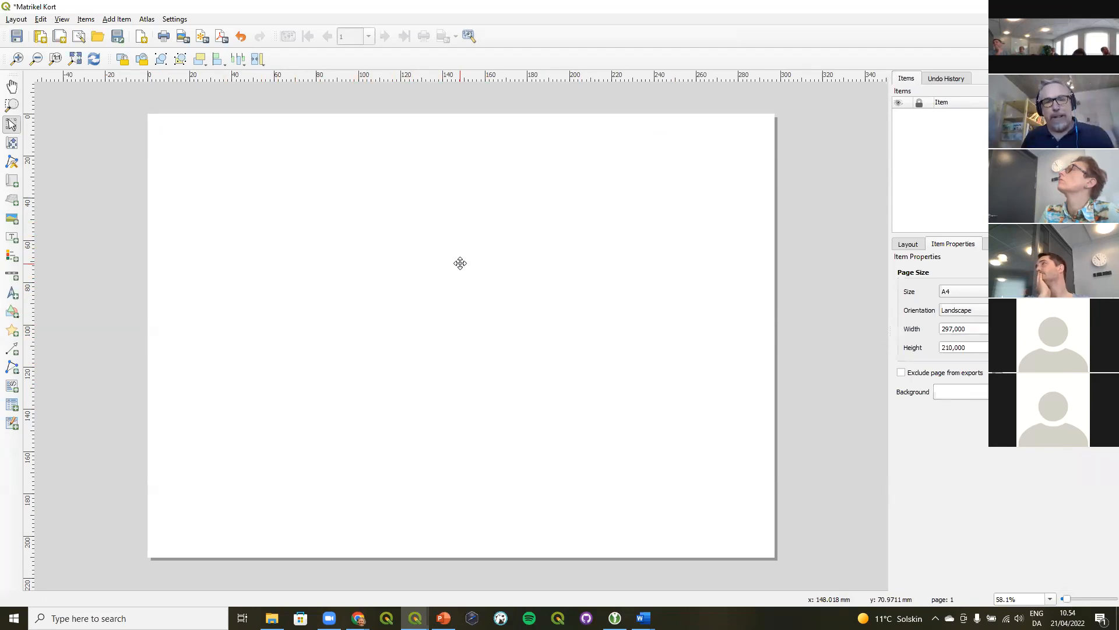
right_click(433, 225)
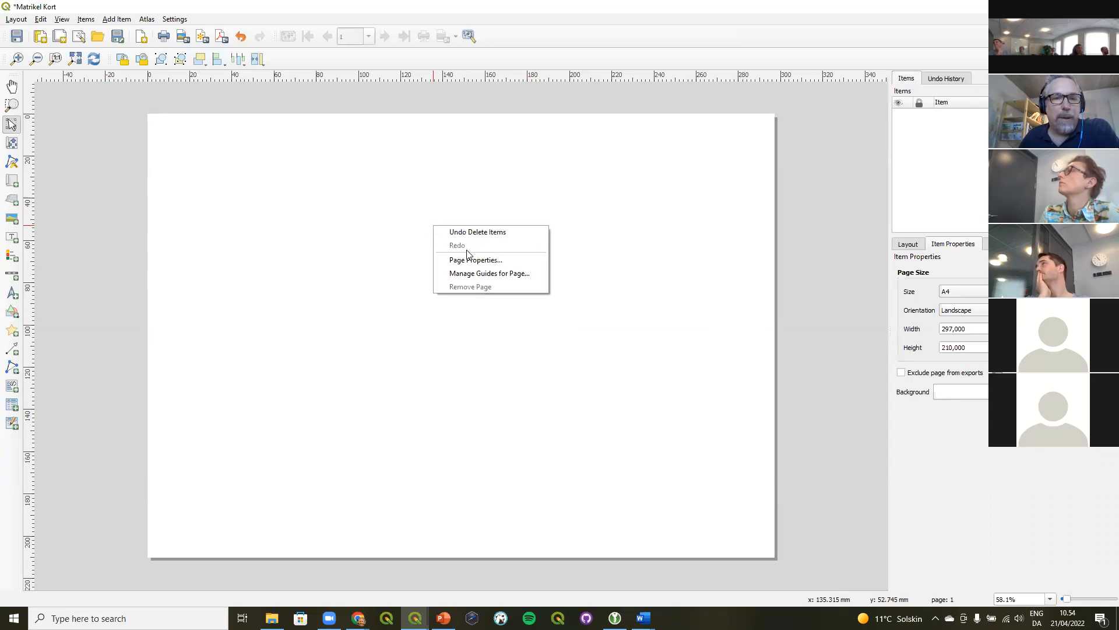
left_click(492, 263)
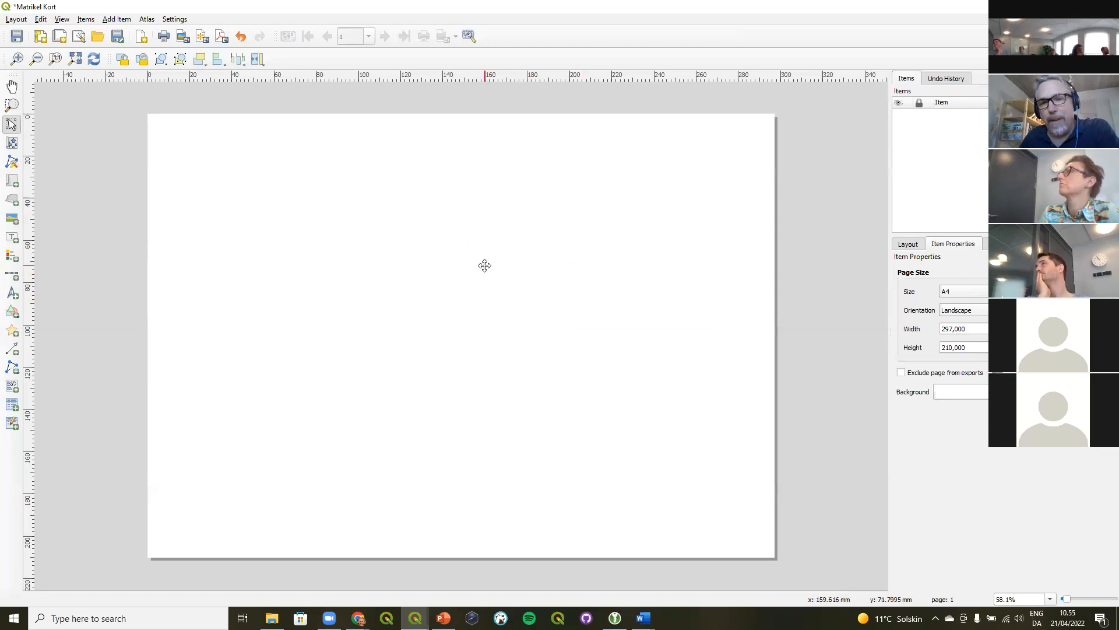
left_click(991, 292)
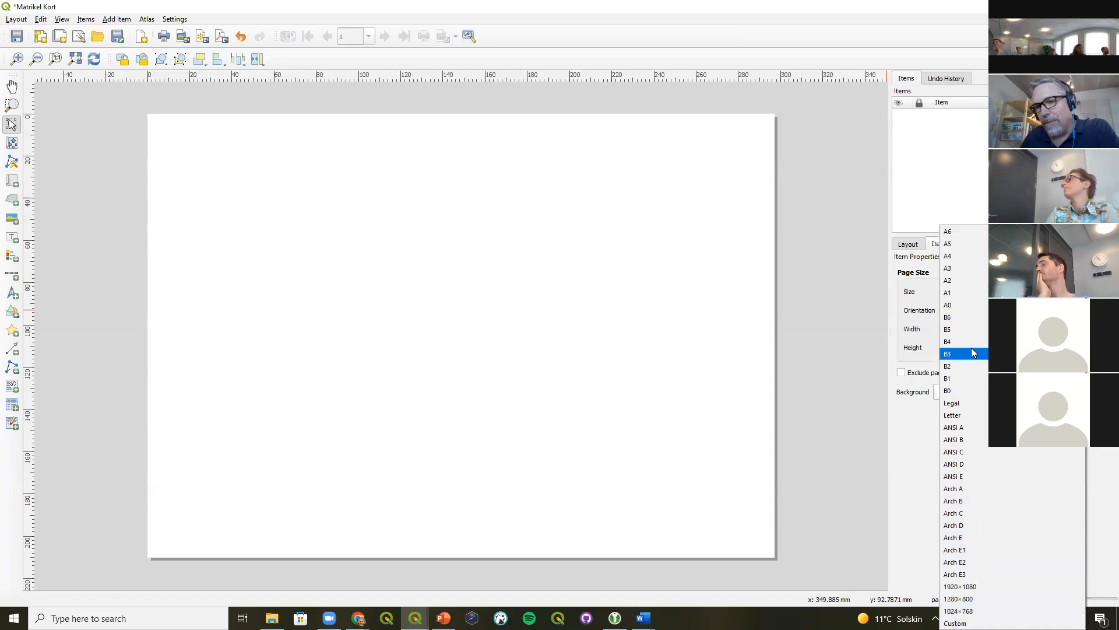
left_click(963, 257)
left_click(963, 309)
left_click(964, 300)
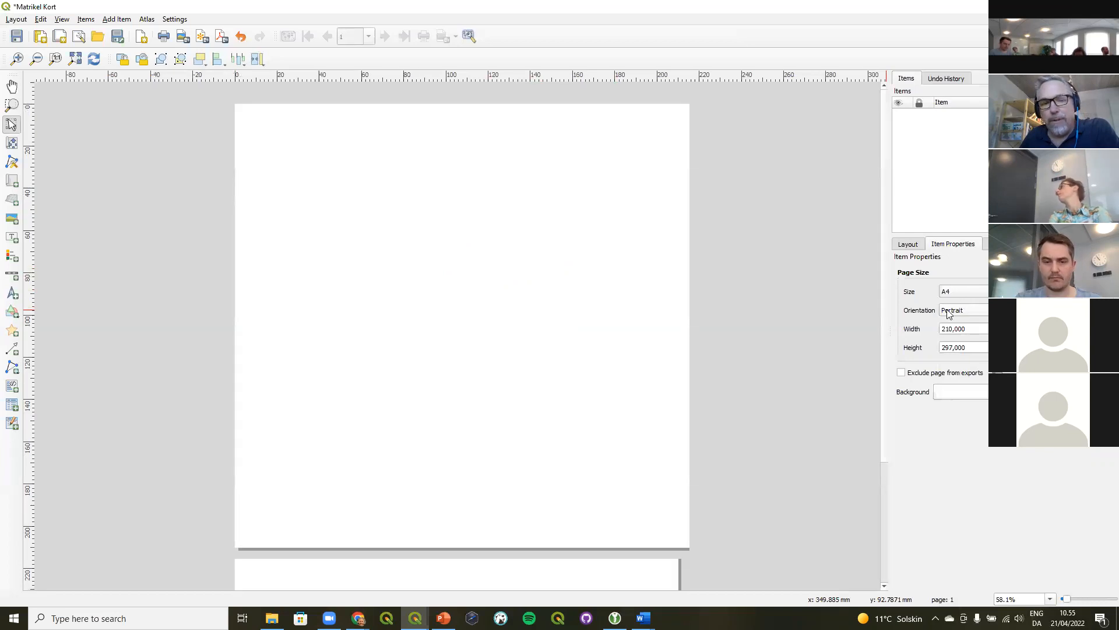
Add a map about 200 mm wide and 240 mm high to the page, leaving a free strip beneath it
left_click(74, 58)
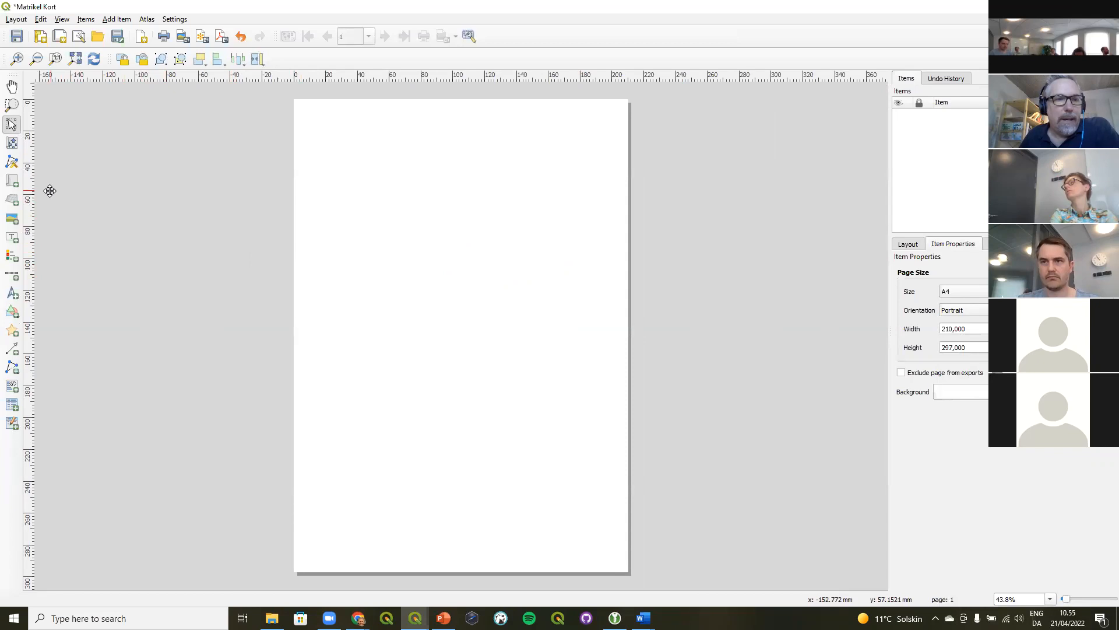
left_click(13, 181)
left_click_drag(302, 109, 616, 493)
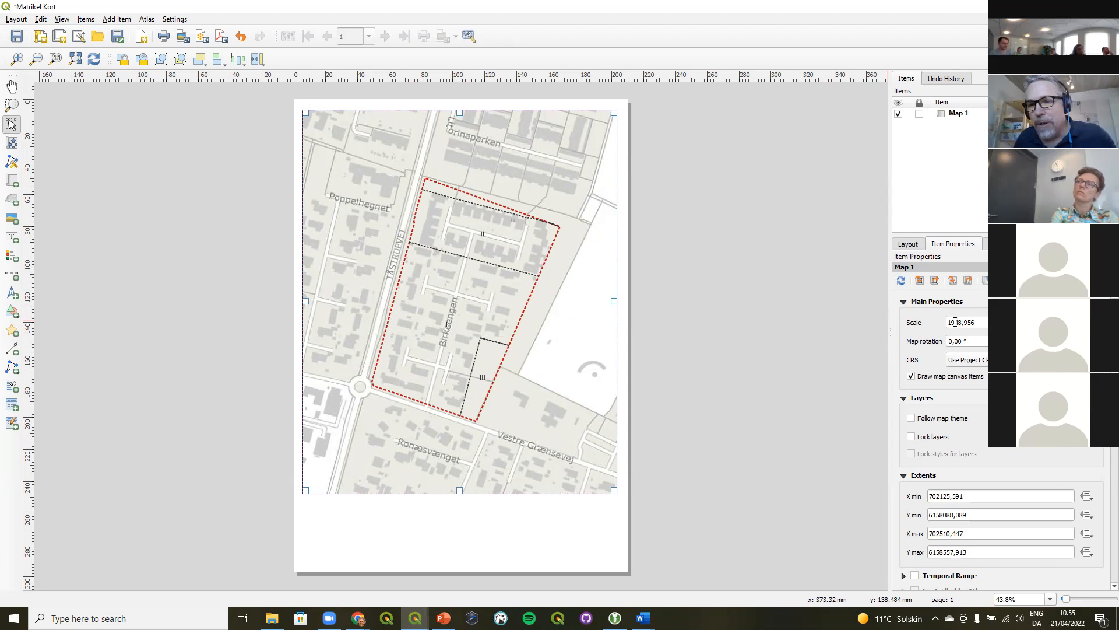
Set the map's scale to 1448,956 and shift the map content slightly up and to the left within its frame
left_click_drag(949, 321, 986, 324)
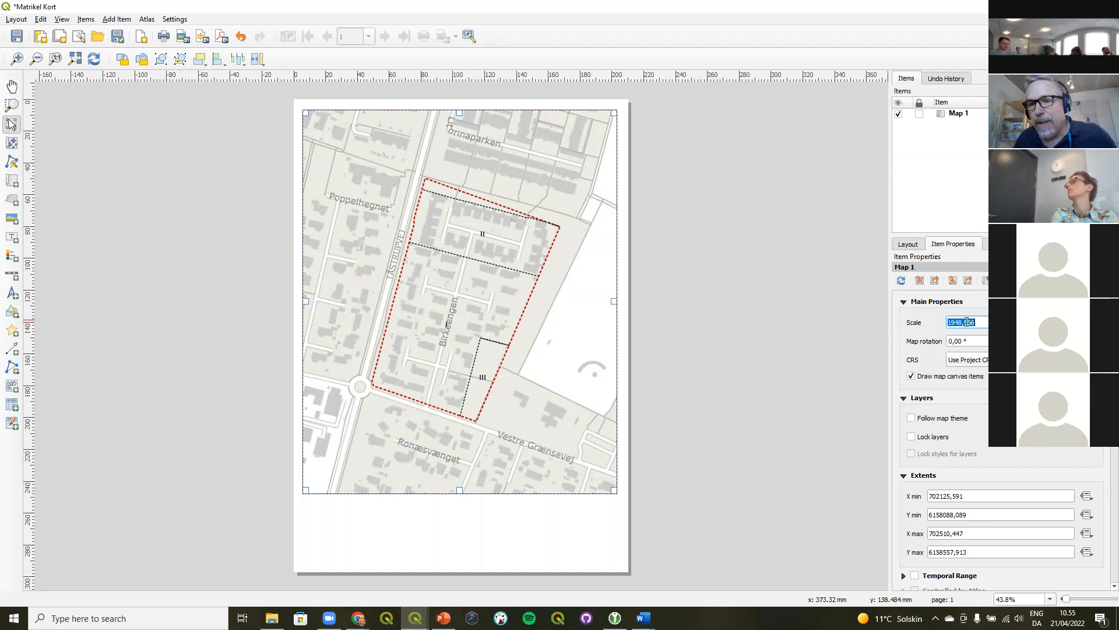
left_click_drag(961, 325, 948, 322)
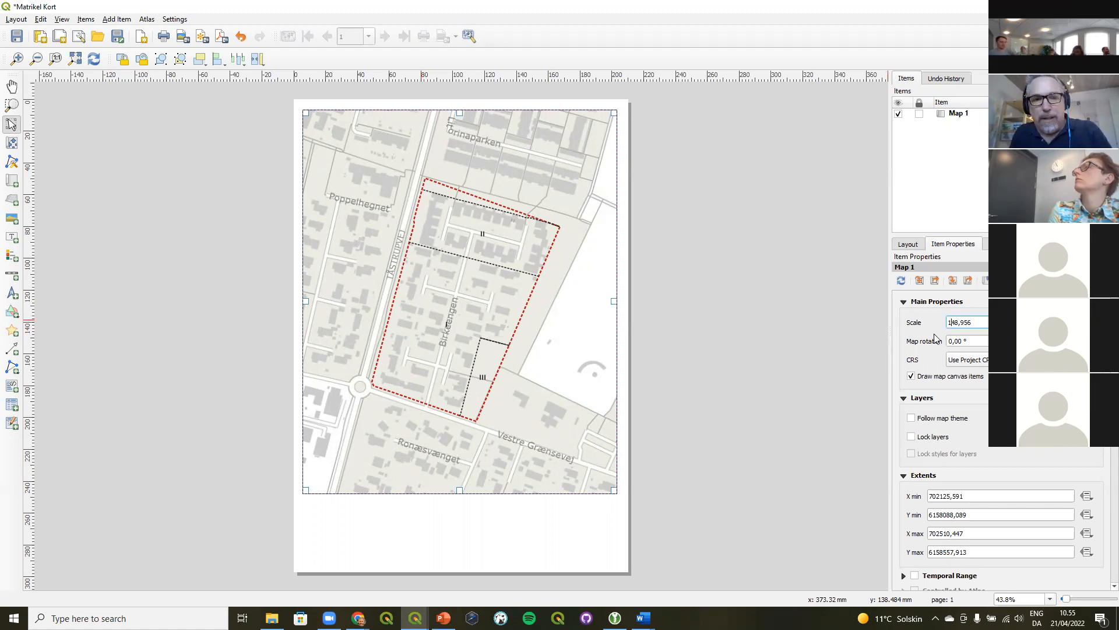
key("Return")
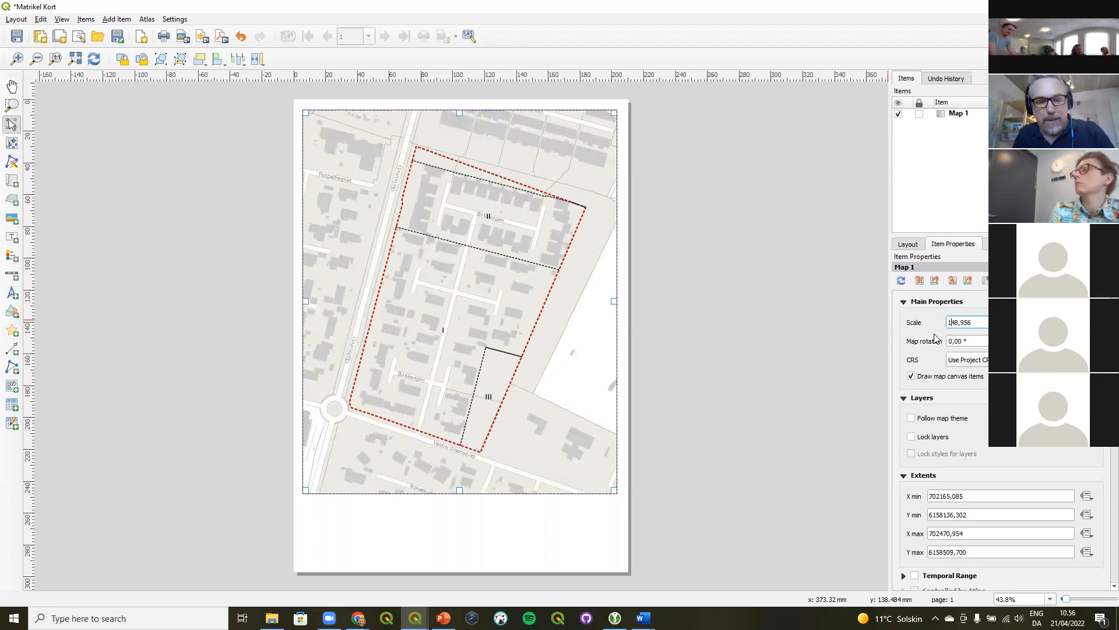
key("Return")
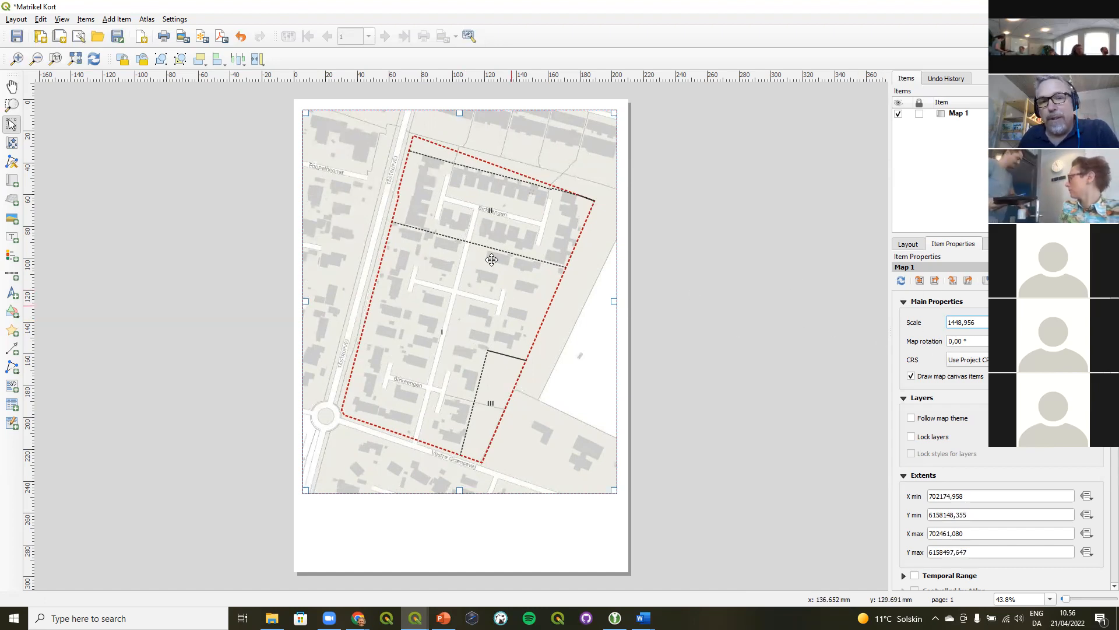
left_click(13, 145)
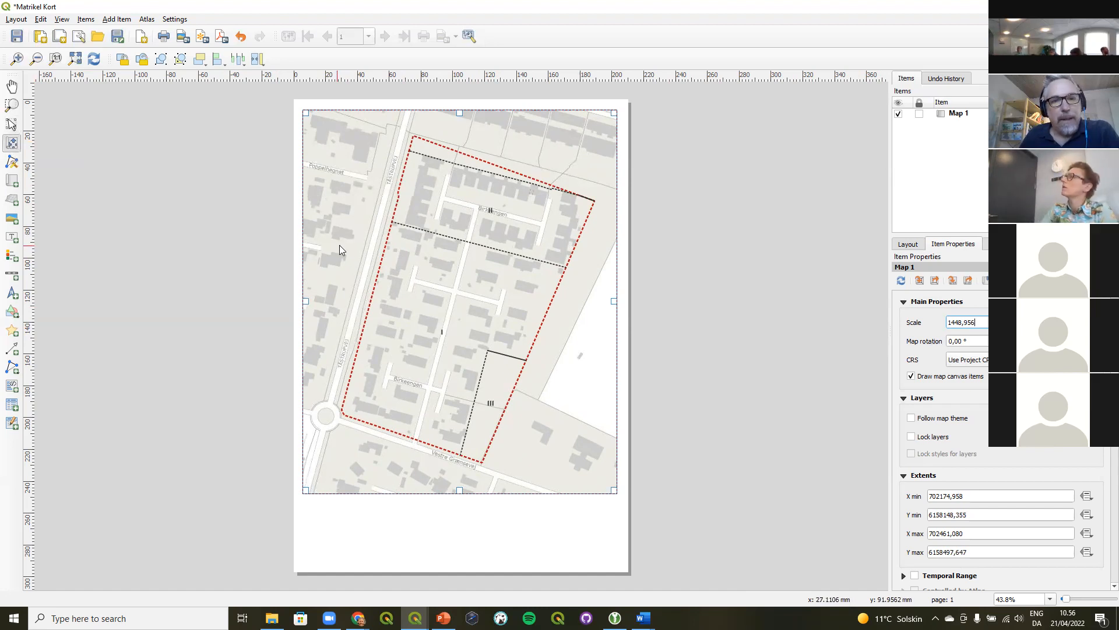
mouse_move(357, 246)
left_mouse_down()
mouse_move(369, 246)
mouse_move(324, 253)
mouse_move(386, 250)
mouse_move(315, 239)
mouse_move(336, 208)
mouse_move(356, 225)
mouse_move(352, 243)
mouse_move(376, 253)
left_mouse_up()
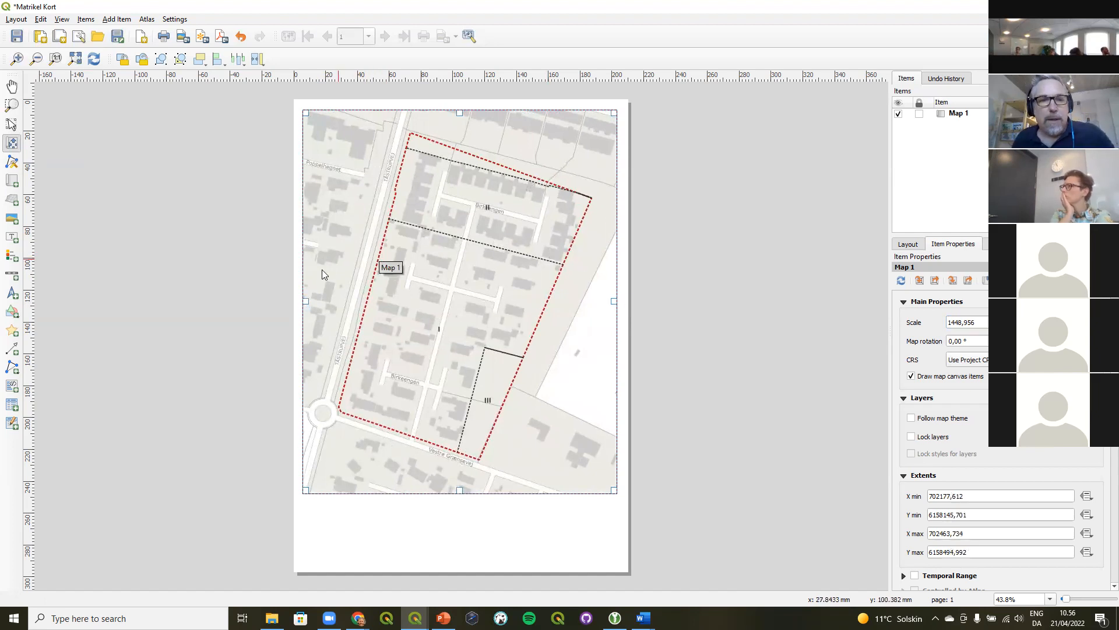
Add a text label about 187 by 15 mm beneath the map and replace its placeholder text with Matrikelkort
left_click(12, 238)
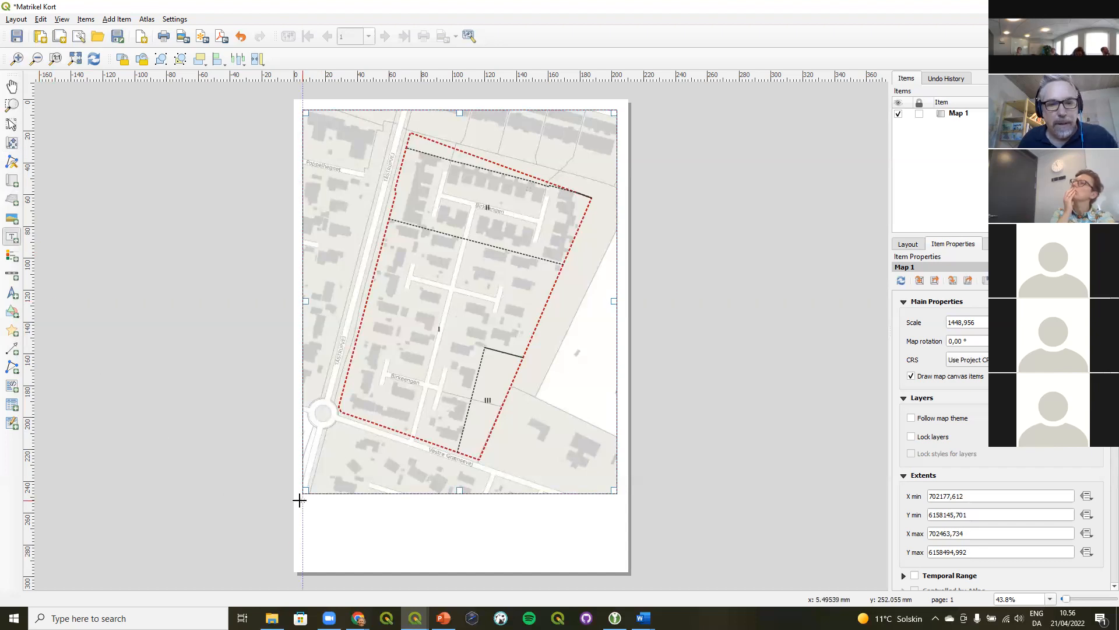
left_click_drag(312, 502, 605, 525)
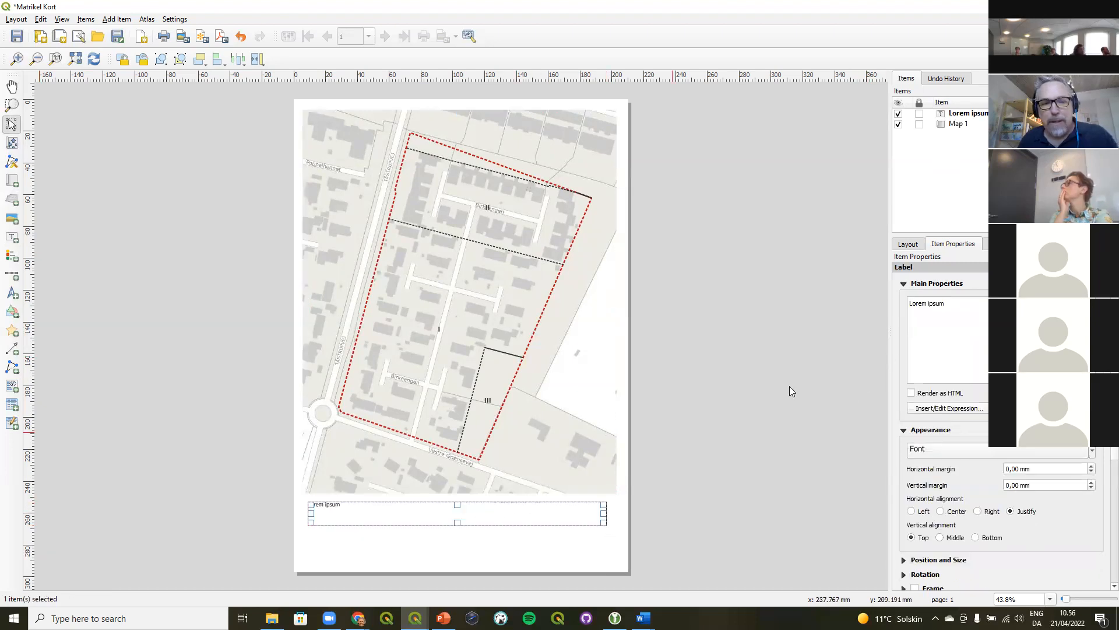
left_click_drag(945, 306, 874, 302)
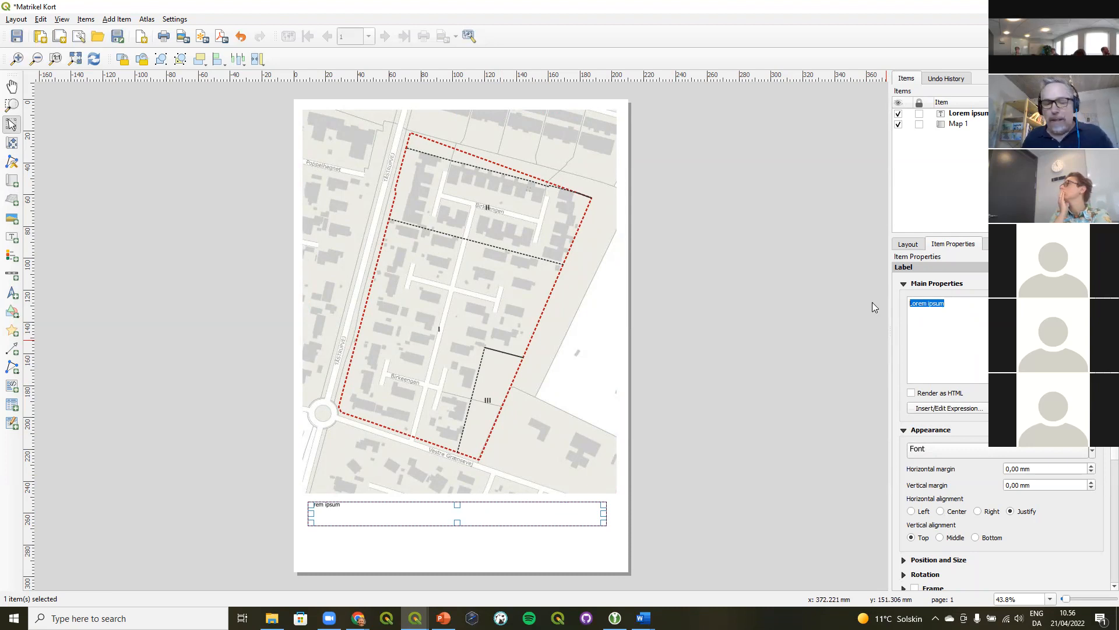
type("Matrikelkort")
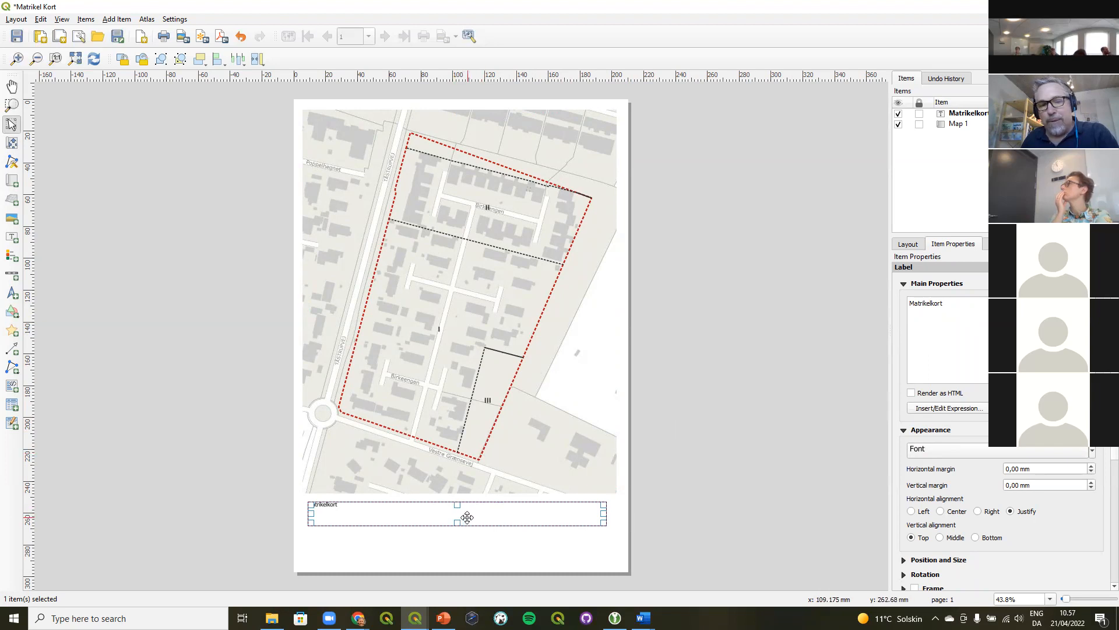
left_click(553, 423)
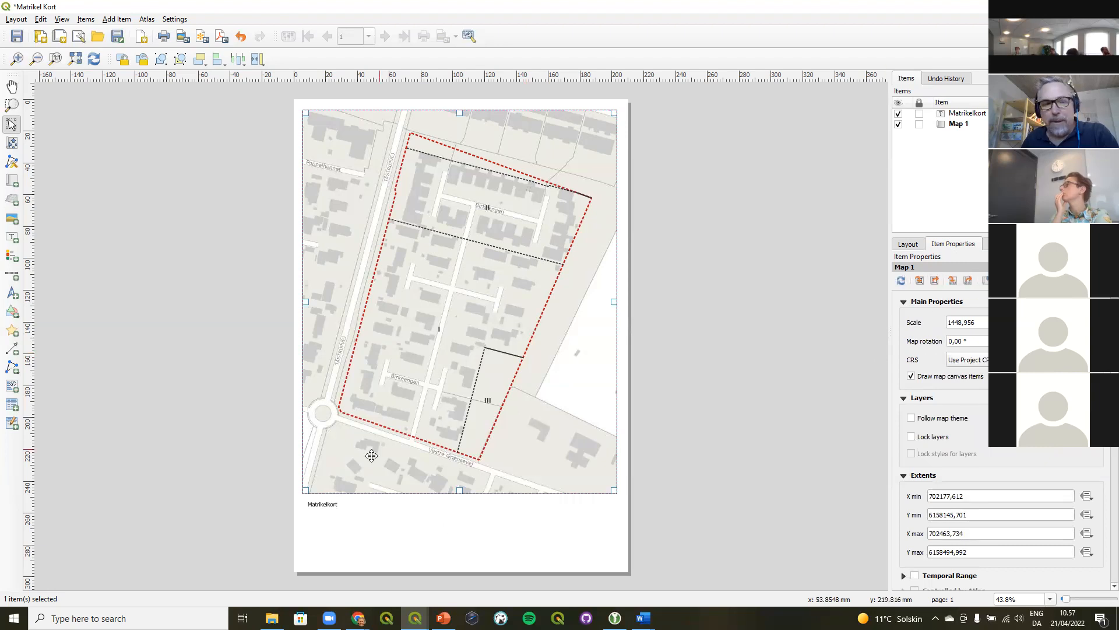
Set the font of the Matrikelkort label to Arial
left_click(321, 505)
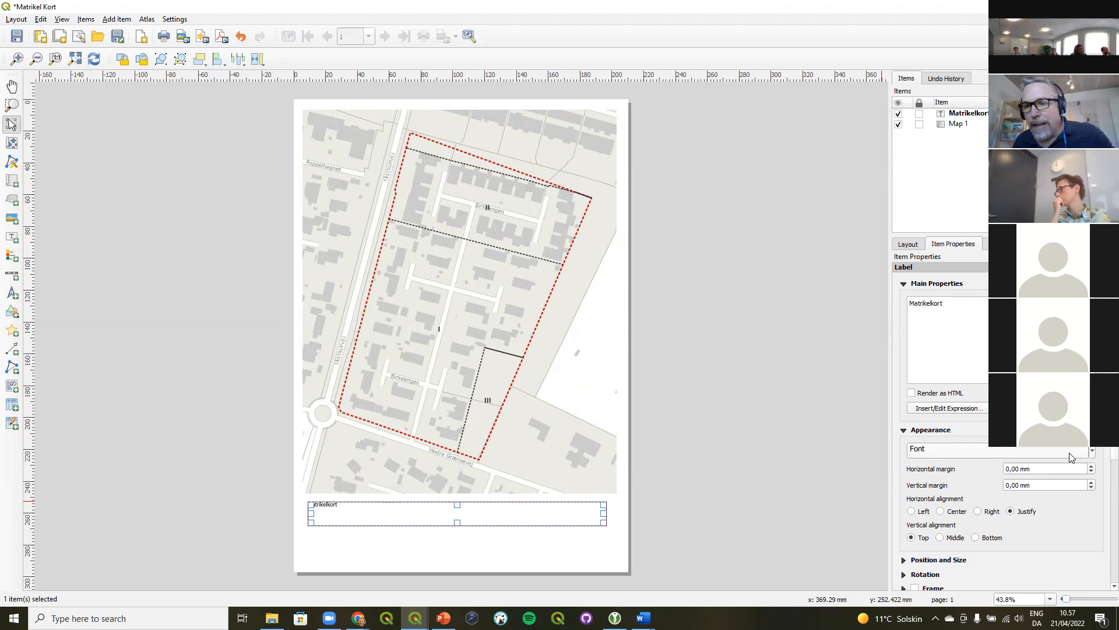
left_click(1037, 450)
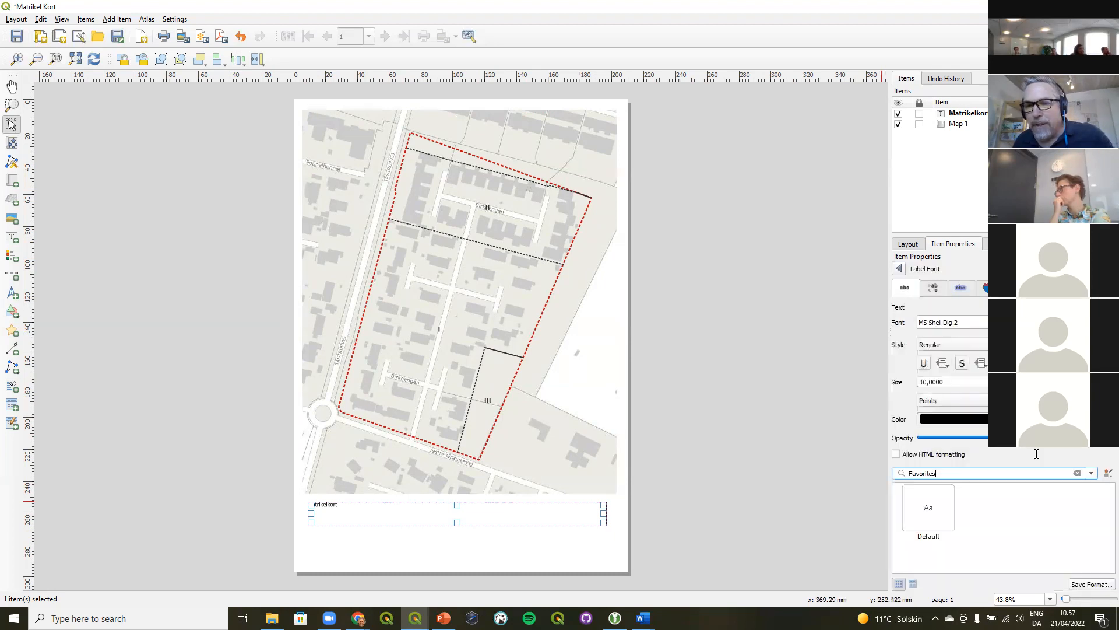
left_click(1020, 322)
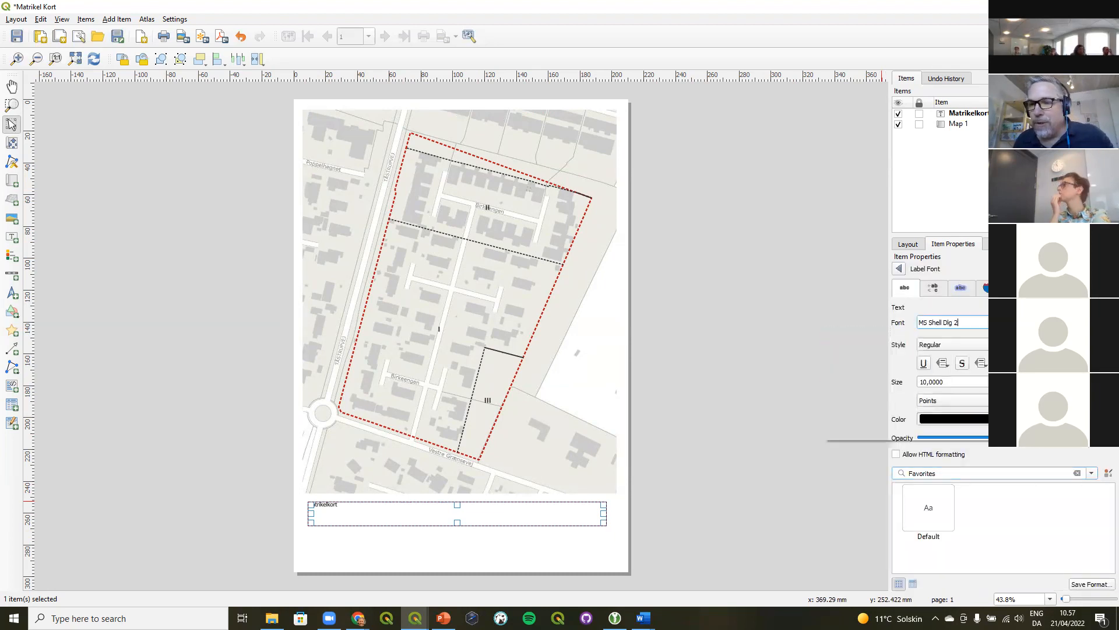
scroll(906, 385, "up", 20)
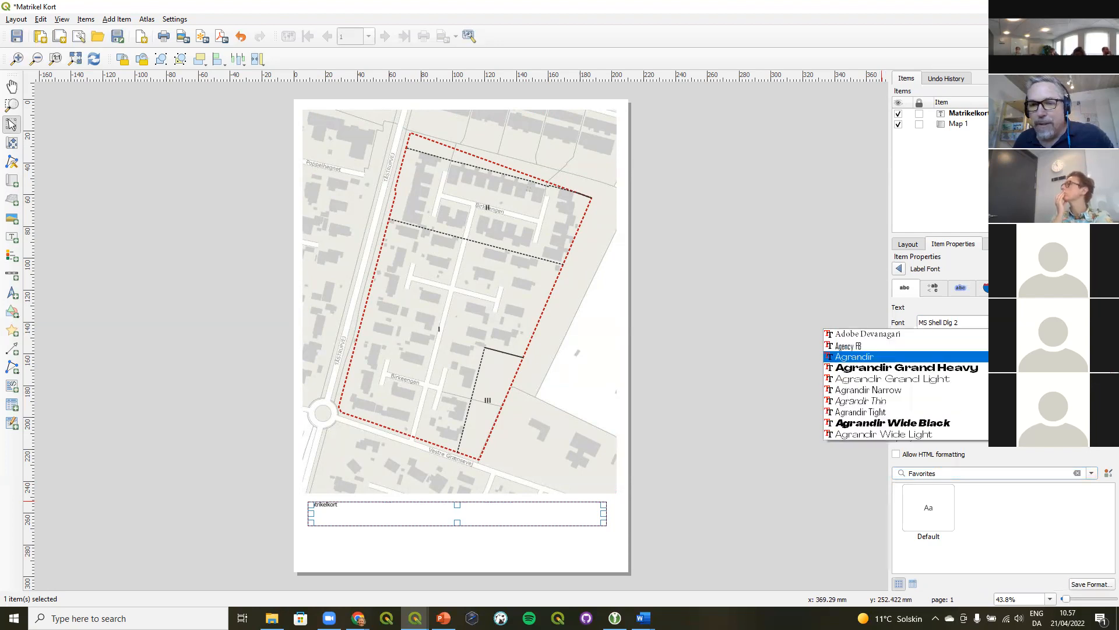
scroll(907, 385, "down", 3)
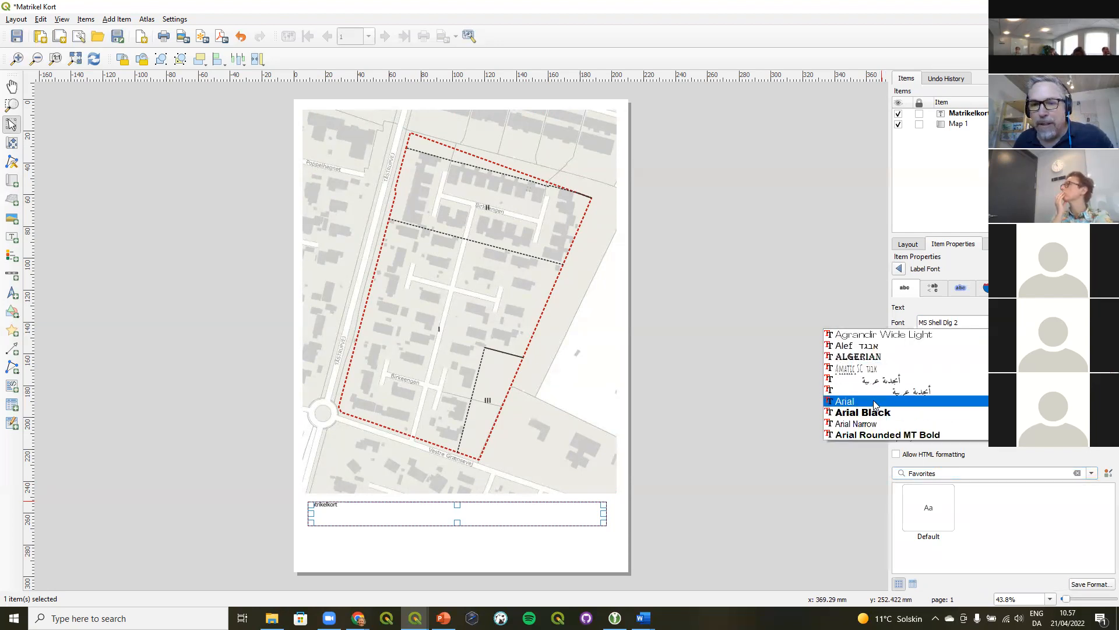
left_click(845, 401)
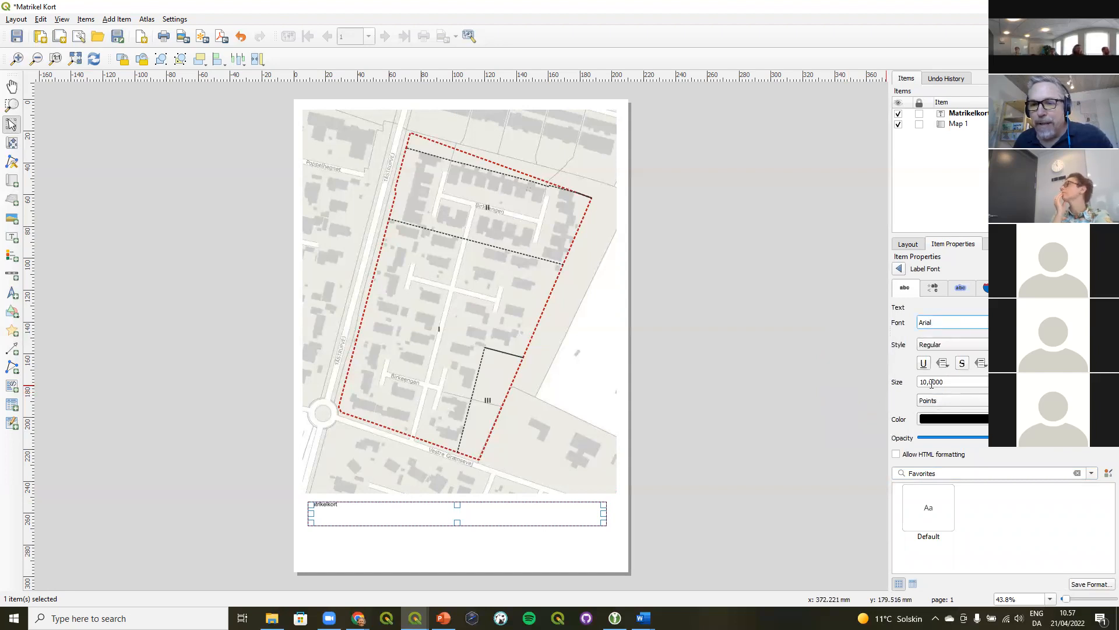
Set the font size of the Matrikelkort label to 30 points
left_click_drag(924, 383, 907, 383)
type("3")
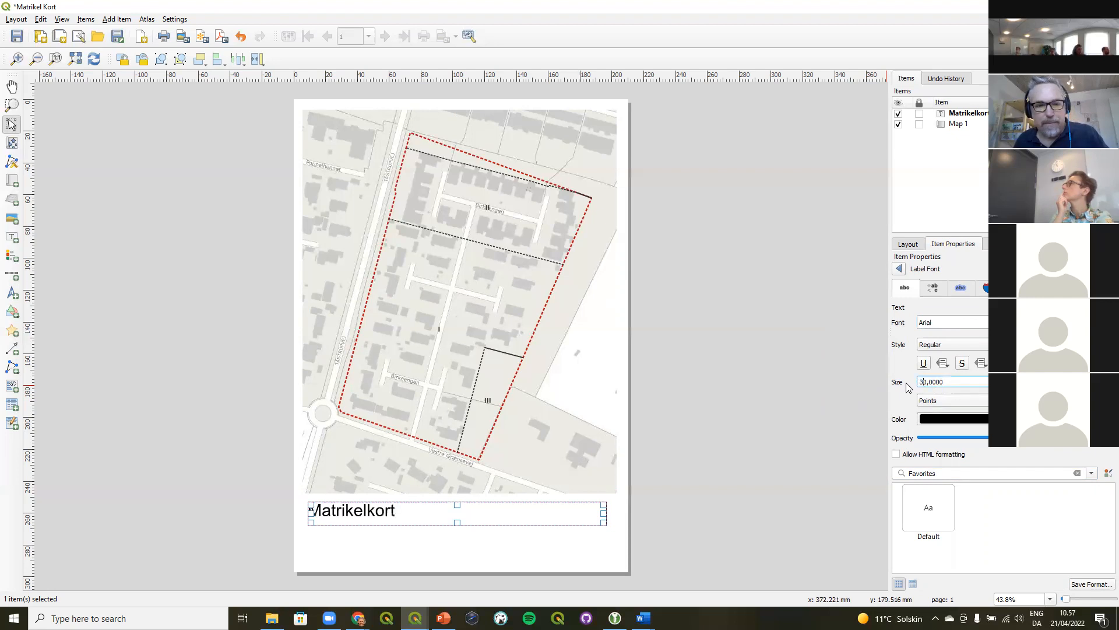
Try the Bold style on the Matrikelkort label and return it to Regular
left_click(970, 345)
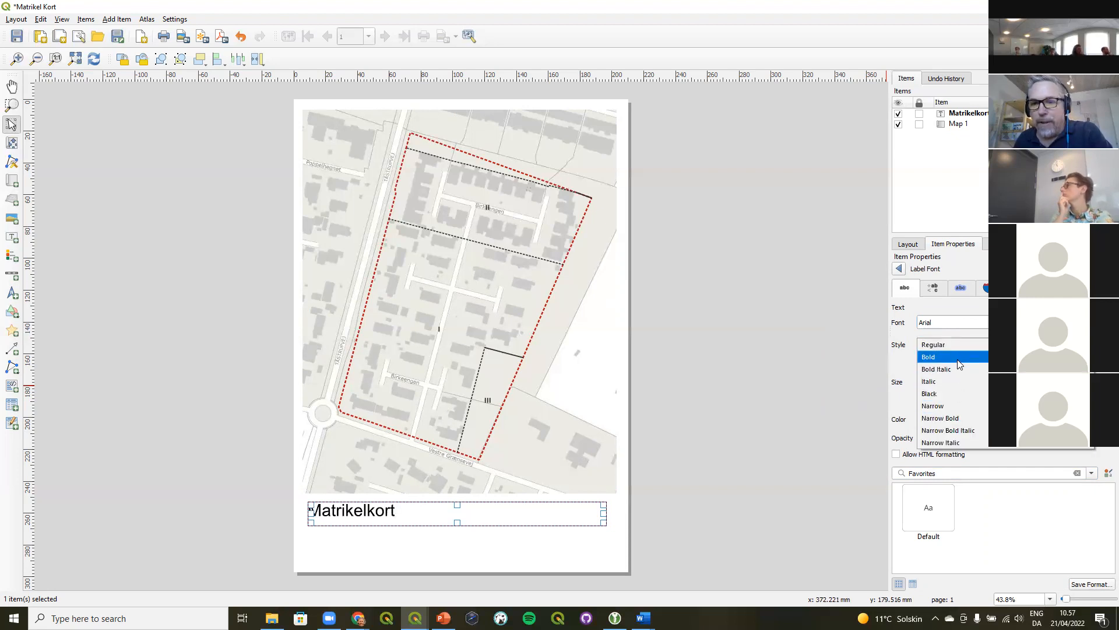
left_click(957, 358)
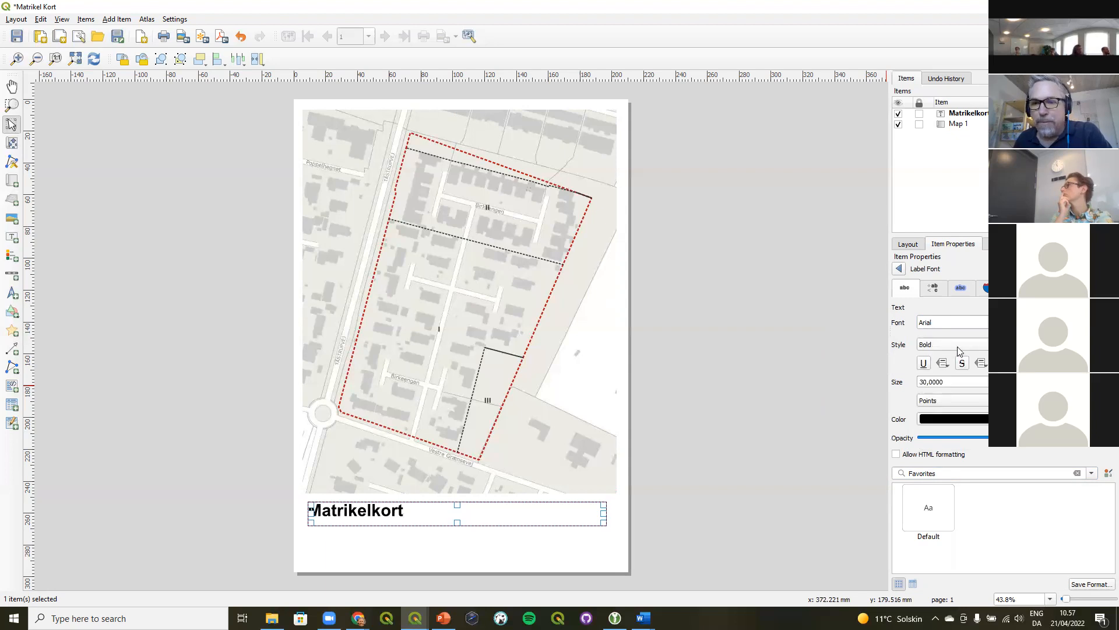
left_click(956, 345)
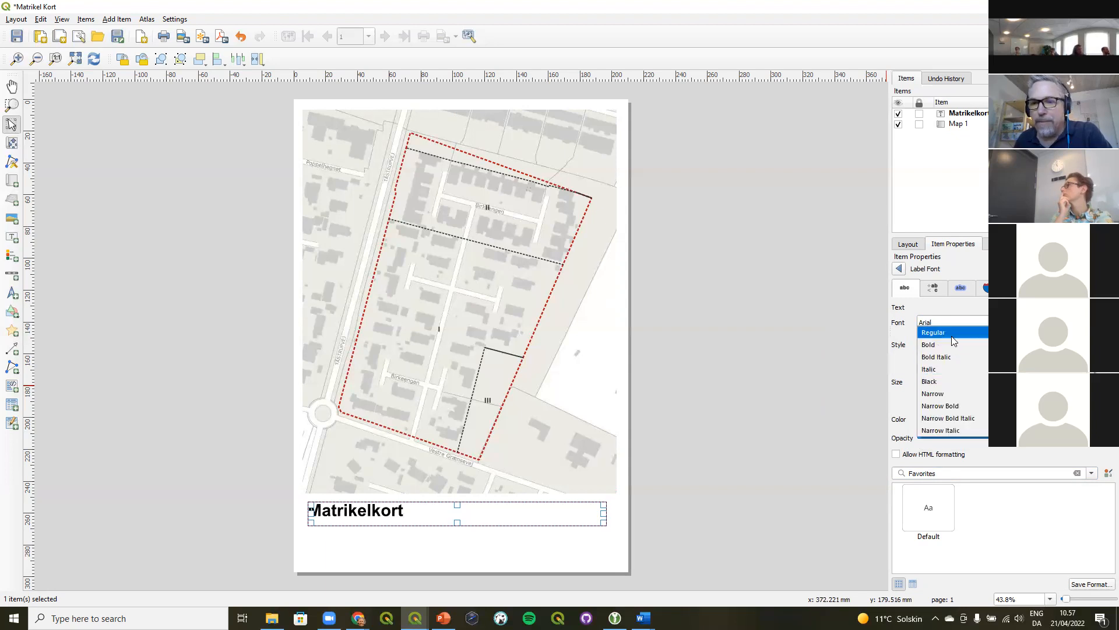
left_click(951, 334)
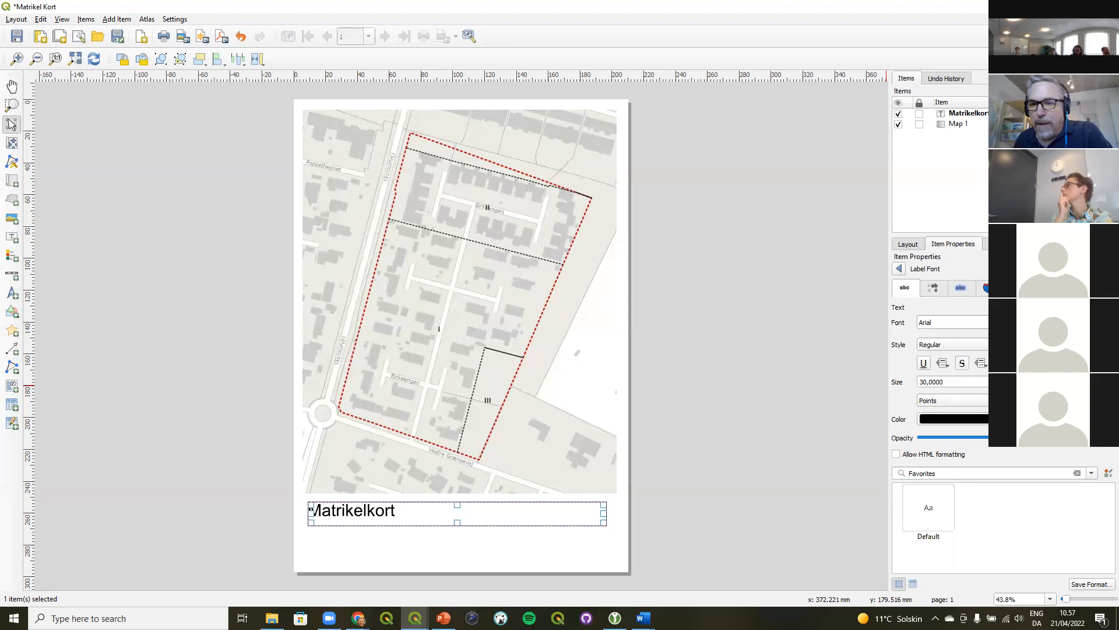
Increase the Matrikelkort label's font size to 34 points
double_click(1088, 379)
double_click(1088, 379)
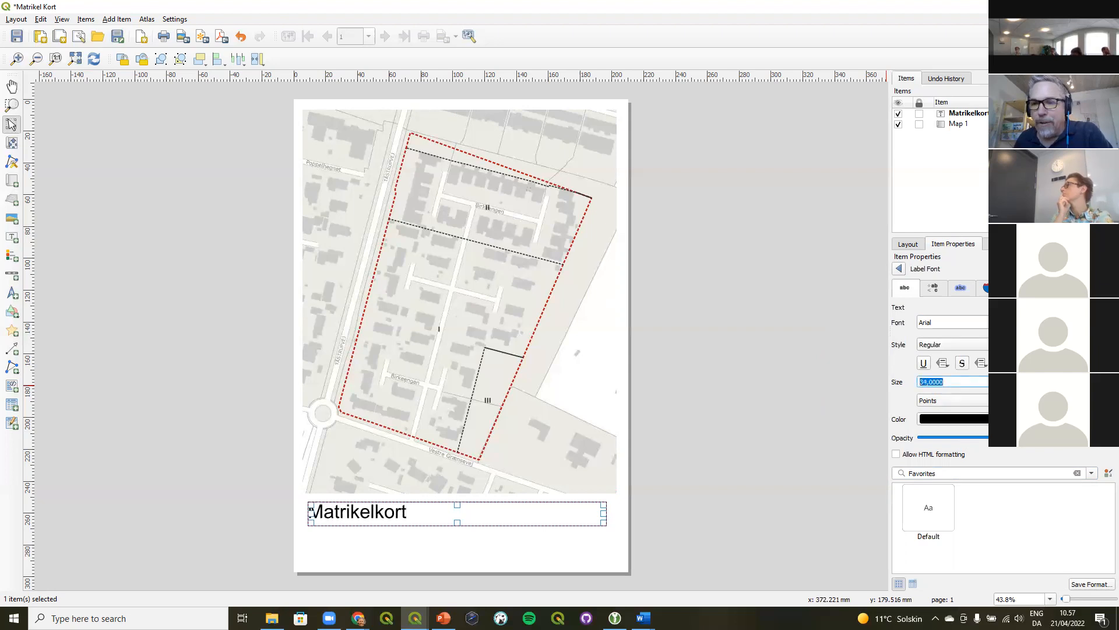
scroll(1060, 322, "down", 2)
scroll(1061, 322, "up", 2)
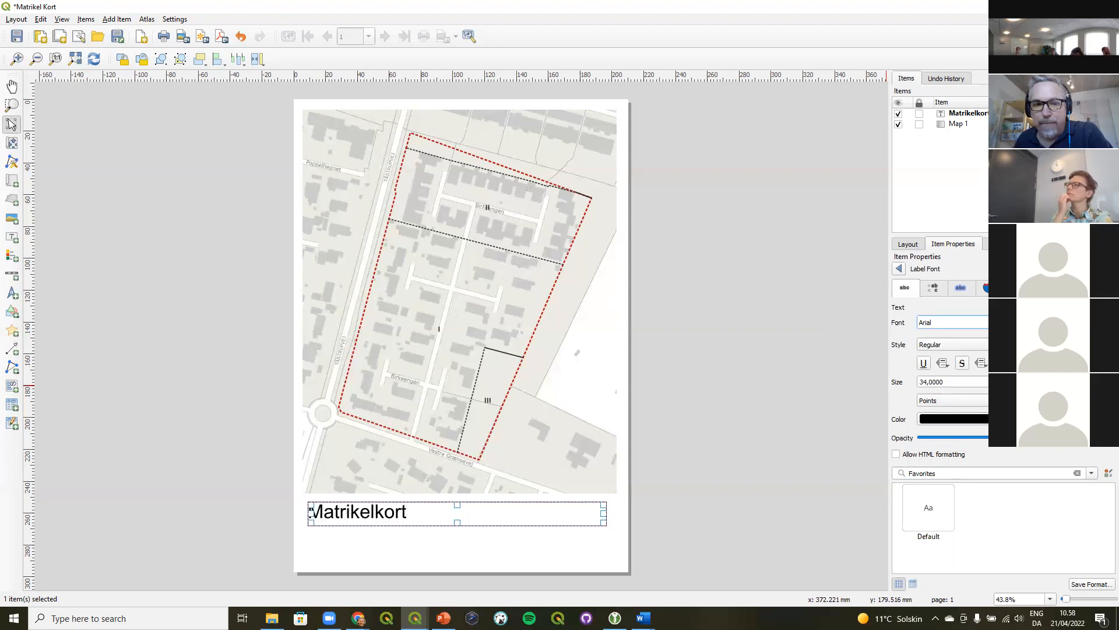
Look through the label font's formatting, buffer and shadow options, and try a drop shadow on the Matrikelkort text
left_click(933, 288)
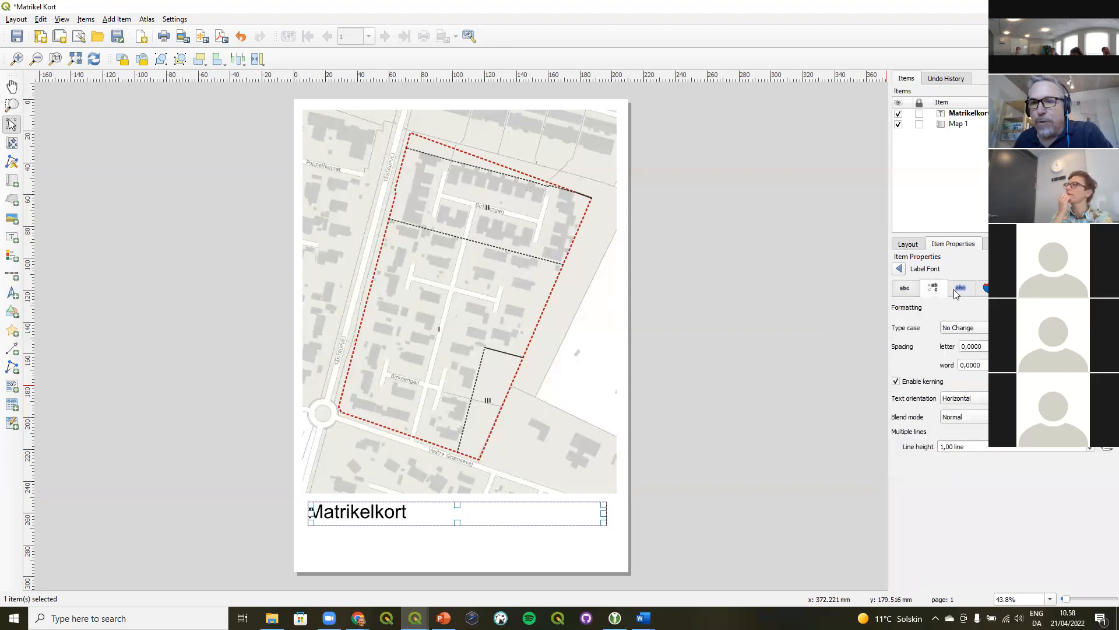
left_click(960, 290)
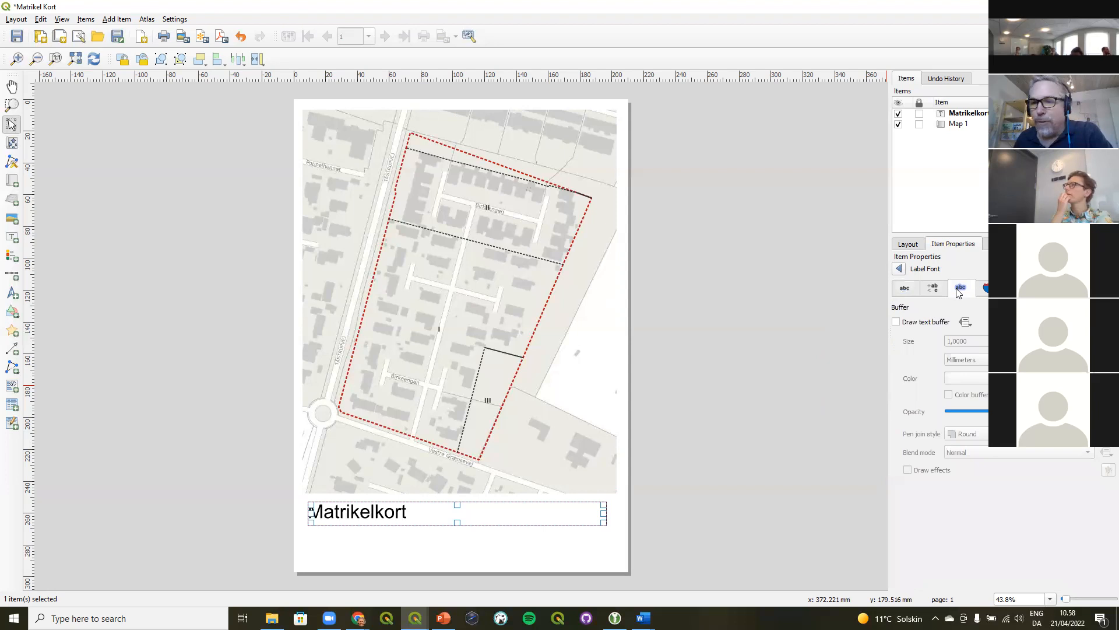
left_click(1016, 289)
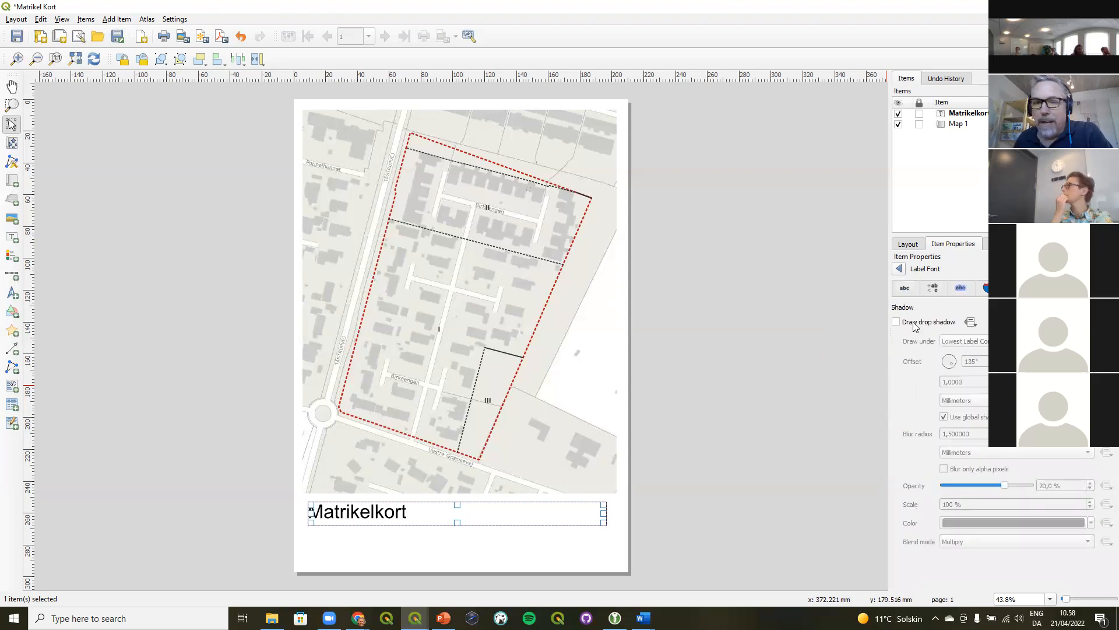
left_click(913, 323)
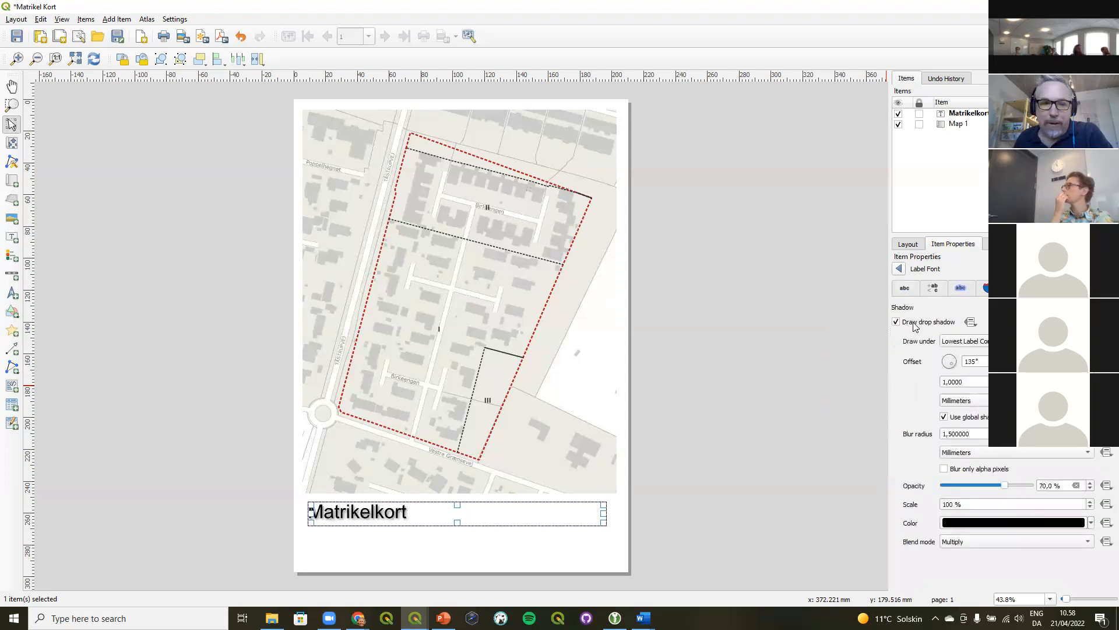
left_click(934, 289)
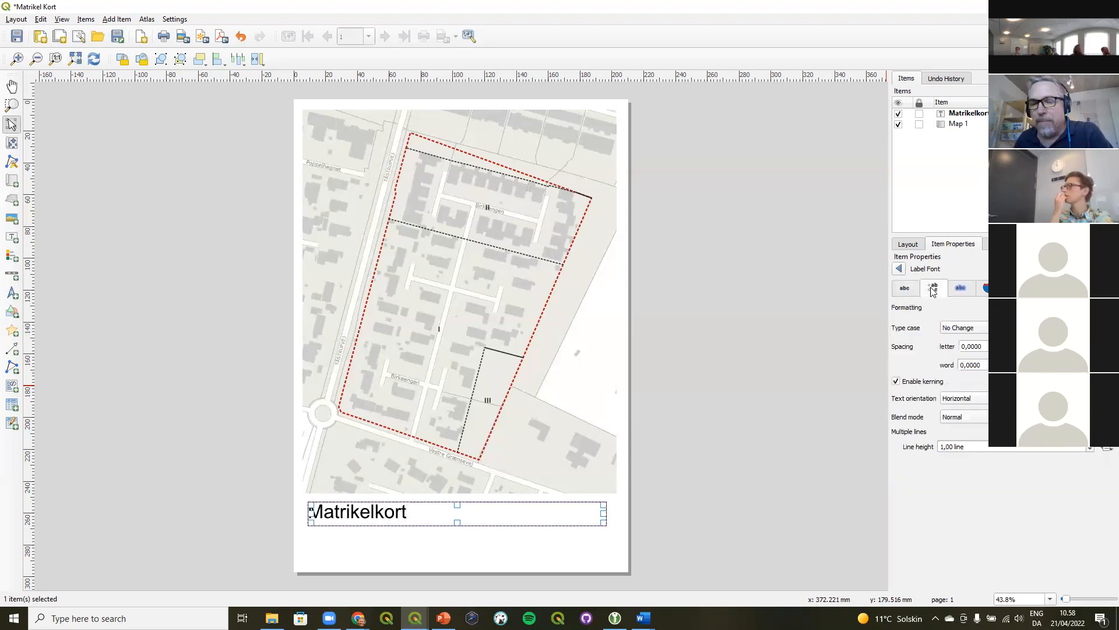
left_click(966, 289)
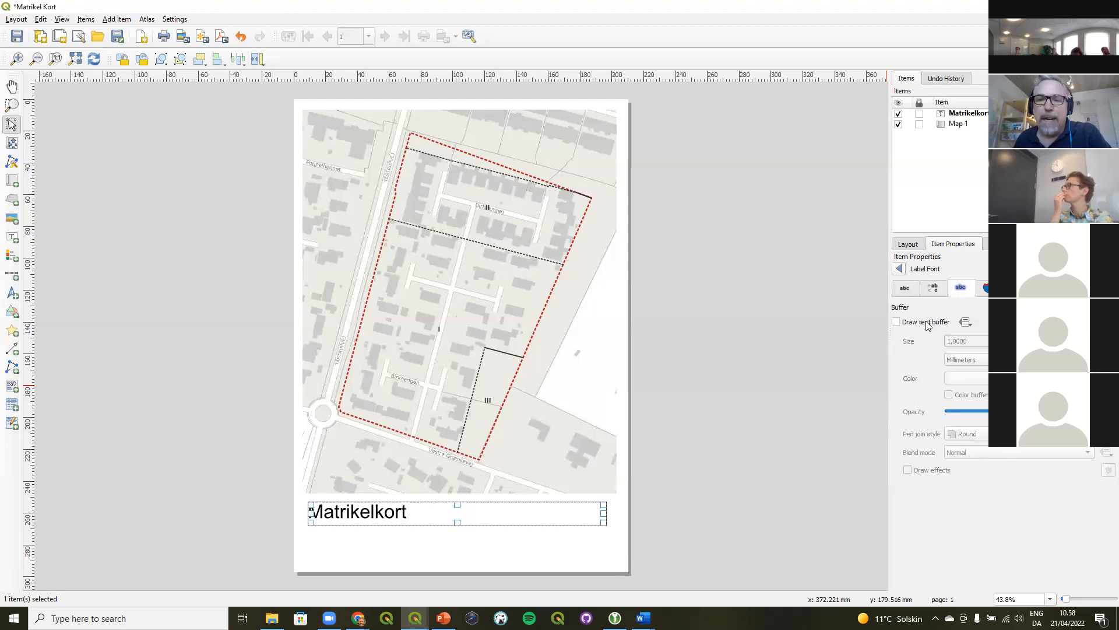
left_click(905, 289)
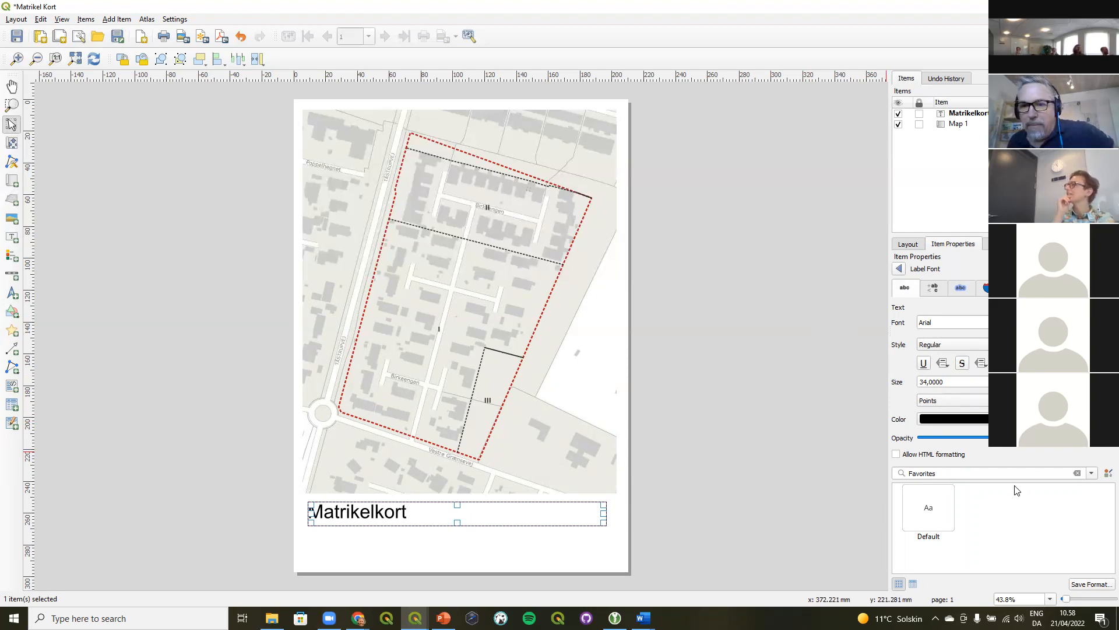
Center the Matrikelkort text horizontally and align it to the middle vertically within its label box
left_click(898, 269)
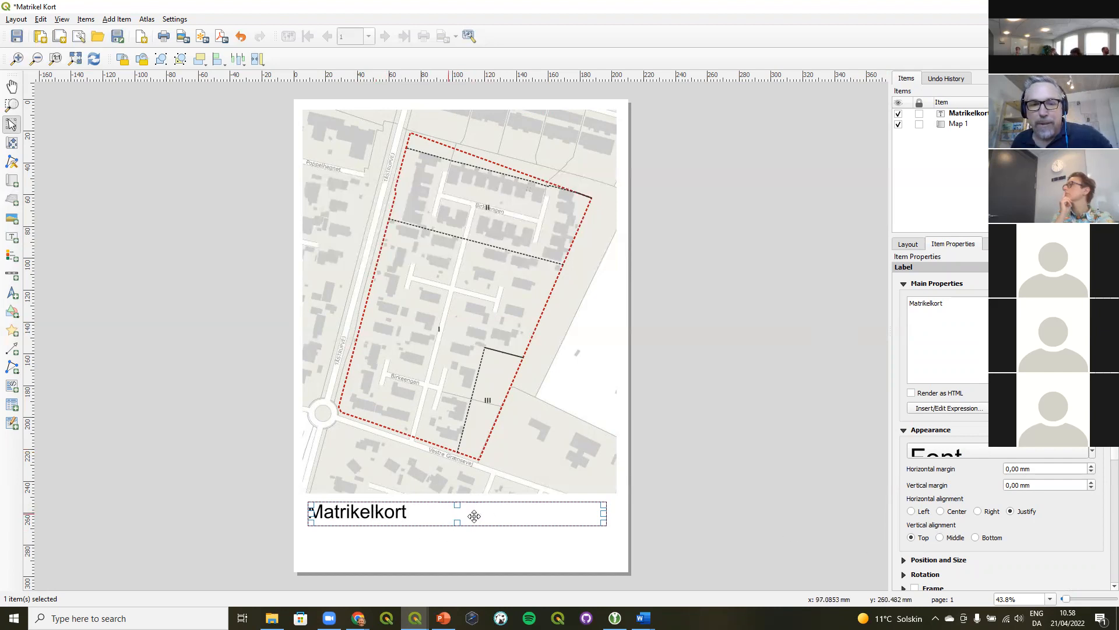
left_click(940, 511)
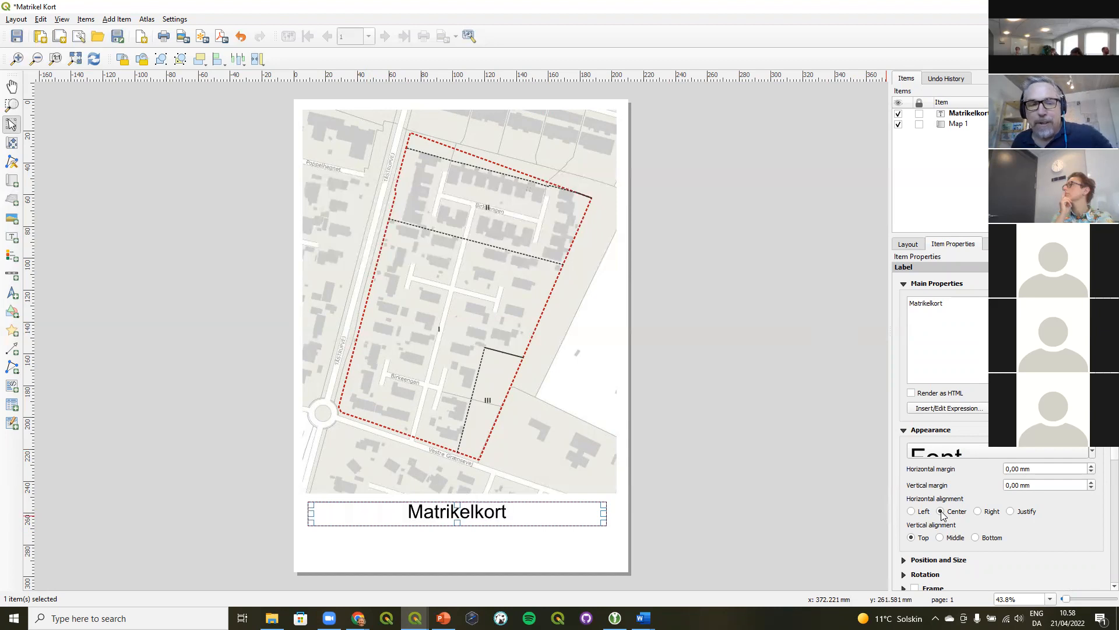
left_click(941, 538)
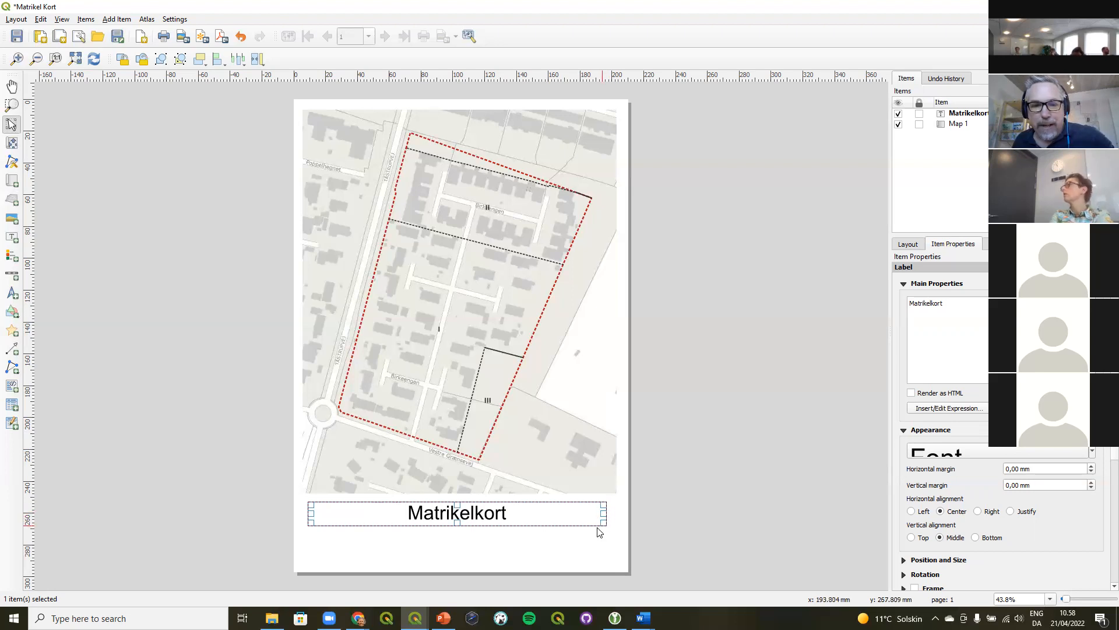
Narrow the Matrikelkort label box to about 100 mm and align it with the map's left edge, just beneath the map
left_click_drag(603, 514, 468, 524)
mouse_move(400, 512)
left_mouse_down()
mouse_move(412, 535)
mouse_move(479, 354)
mouse_move(437, 412)
mouse_move(412, 518)
mouse_move(390, 511)
left_mouse_up()
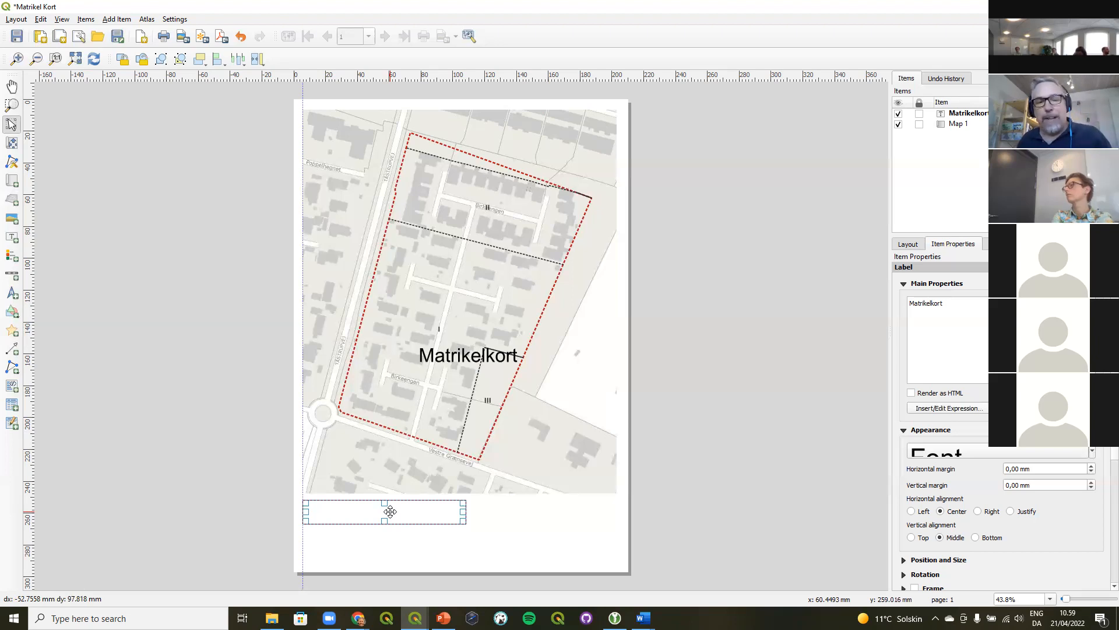
mouse_move(390, 511)
left_mouse_down()
mouse_move(541, 510)
mouse_move(386, 513)
left_mouse_up()
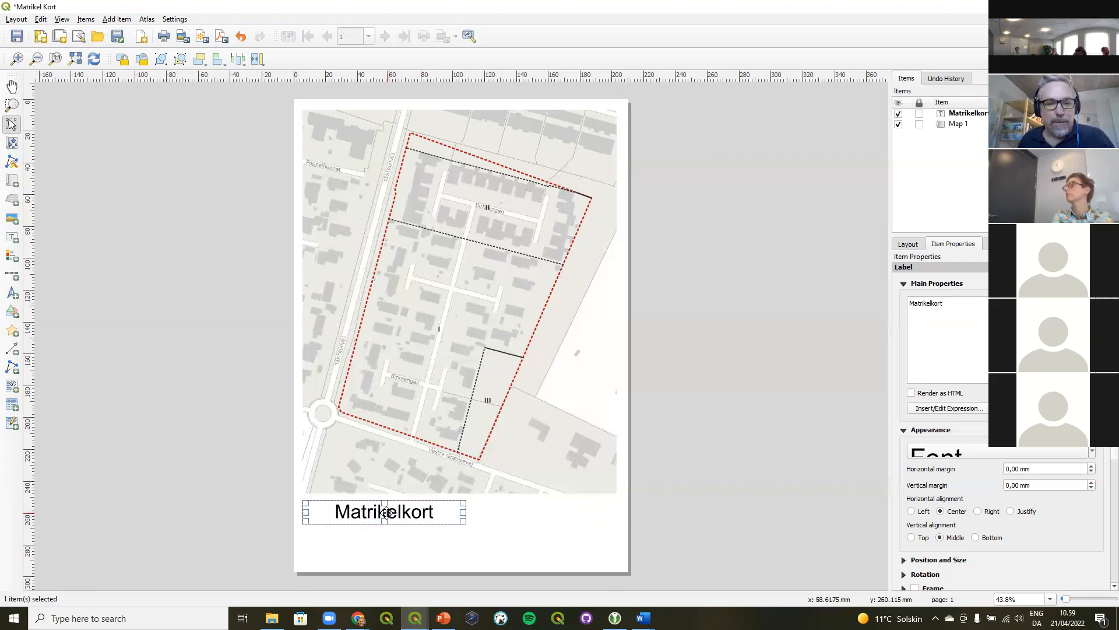
left_click(229, 456)
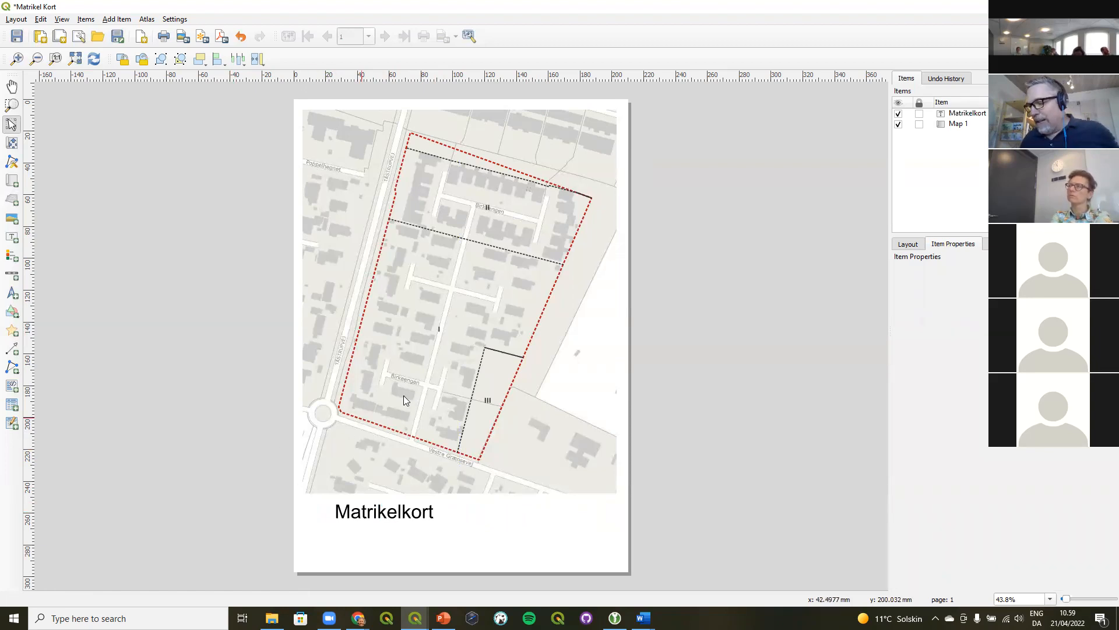
Enable a frame around the map and extend the map's right edge slightly outward
left_click(478, 297)
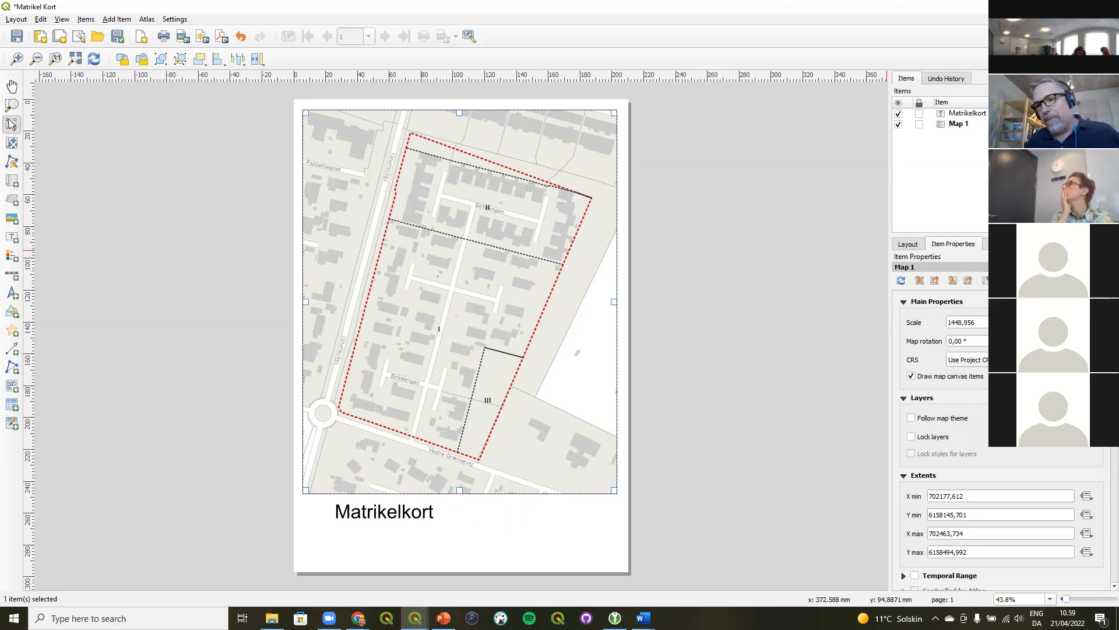
scroll(945, 437, "down", 5)
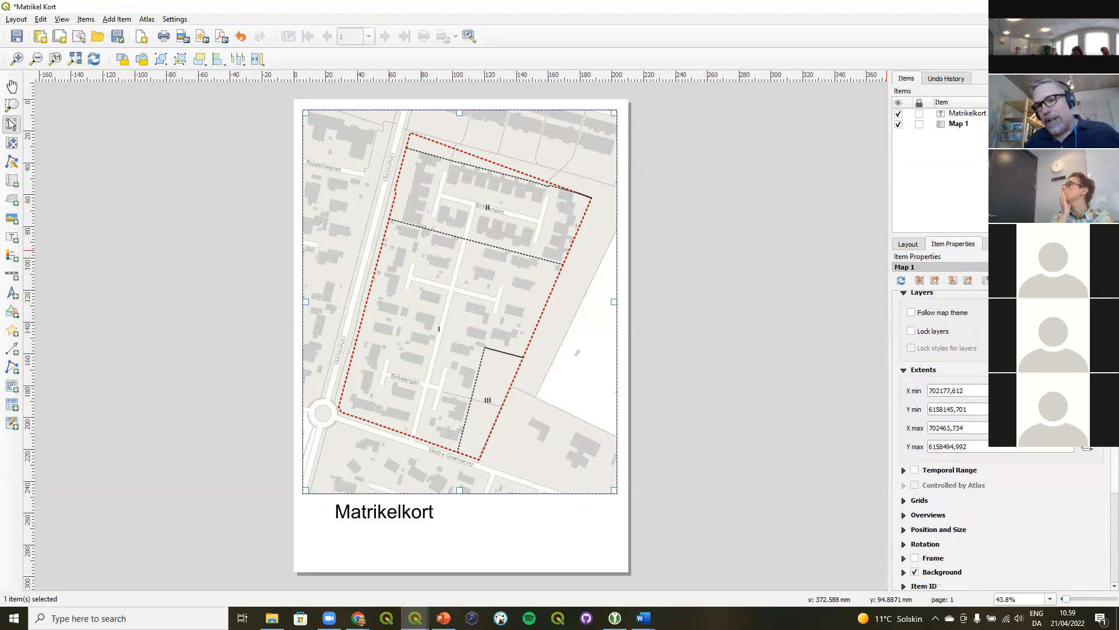
scroll(935, 404, "down", 3)
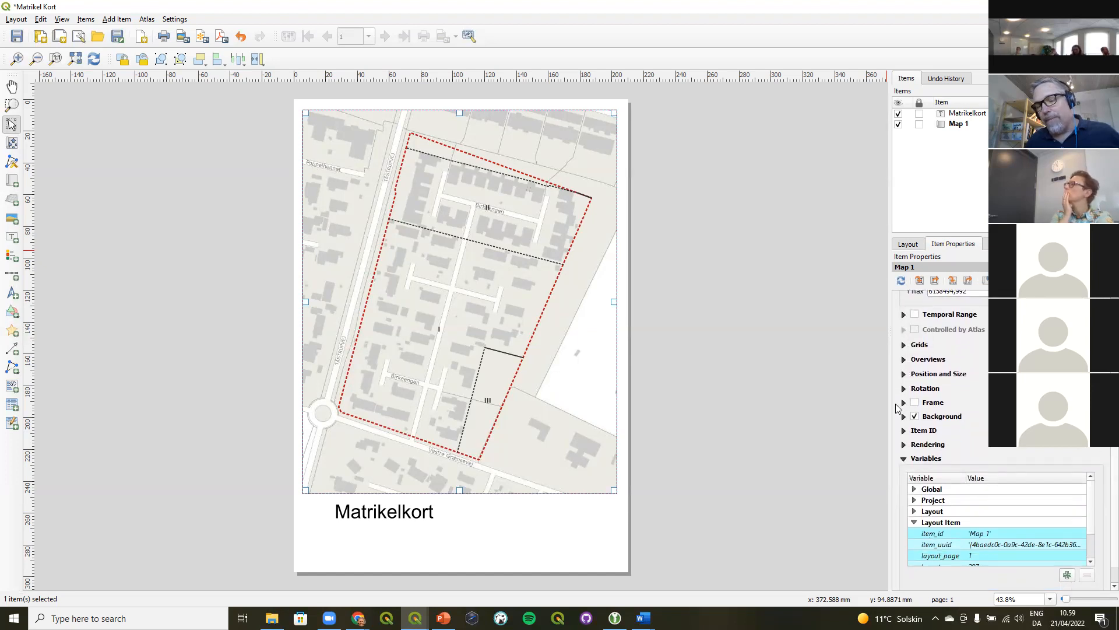
left_click(915, 404)
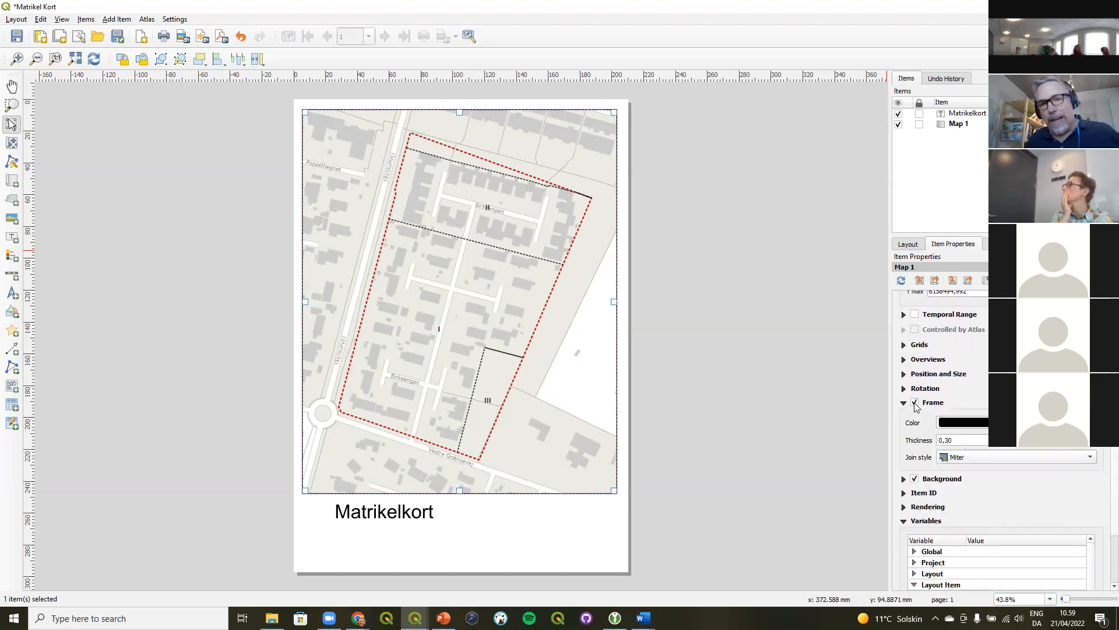
left_click_drag(614, 302, 615, 304)
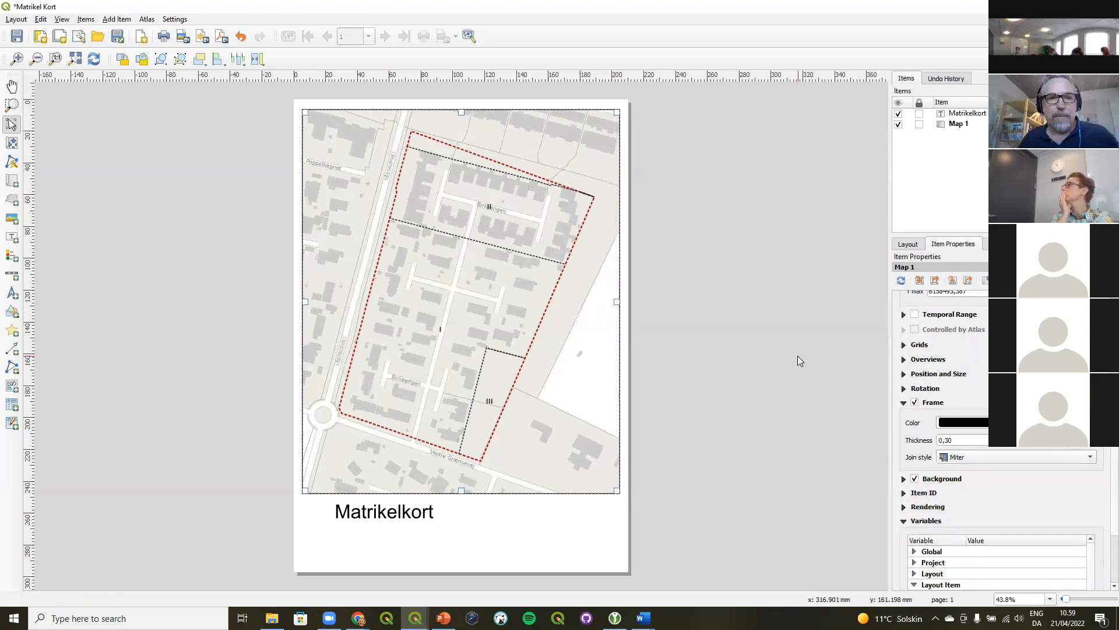
left_click(760, 330)
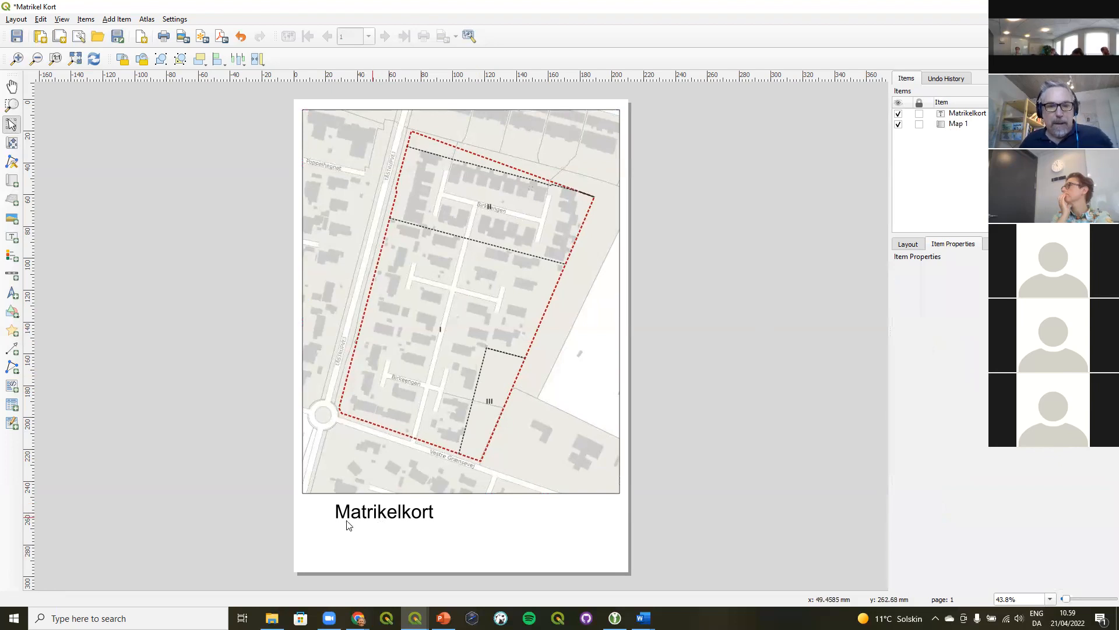
Add a legend beneath the Matrikelkort label and move it over the lower-right corner of the map
left_click(12, 255)
left_click_drag(335, 533, 461, 560)
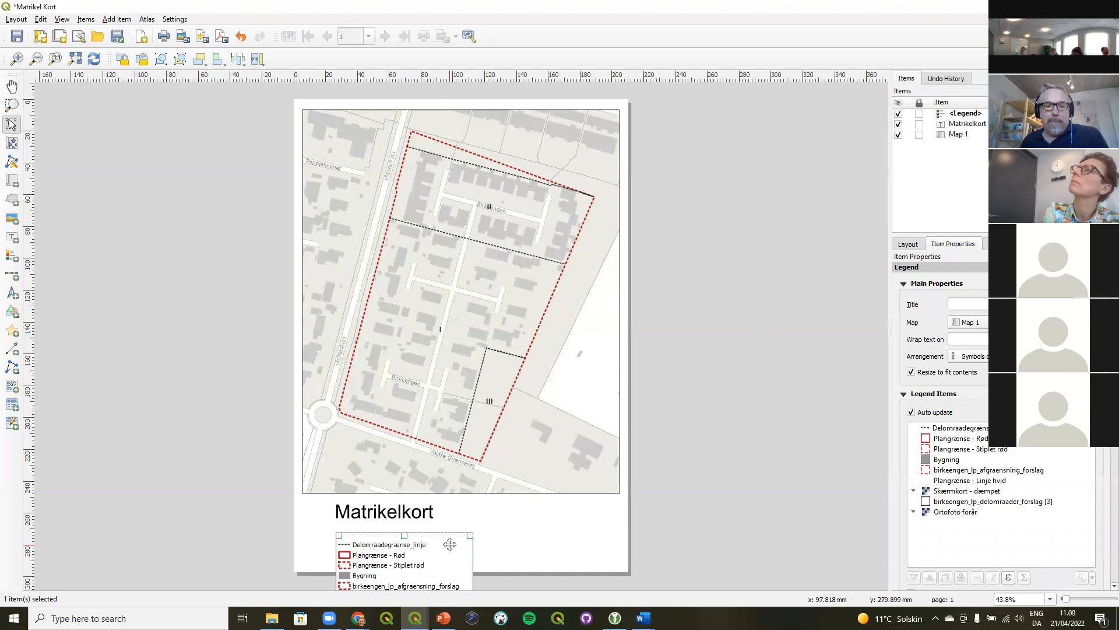
left_click_drag(406, 548, 543, 444)
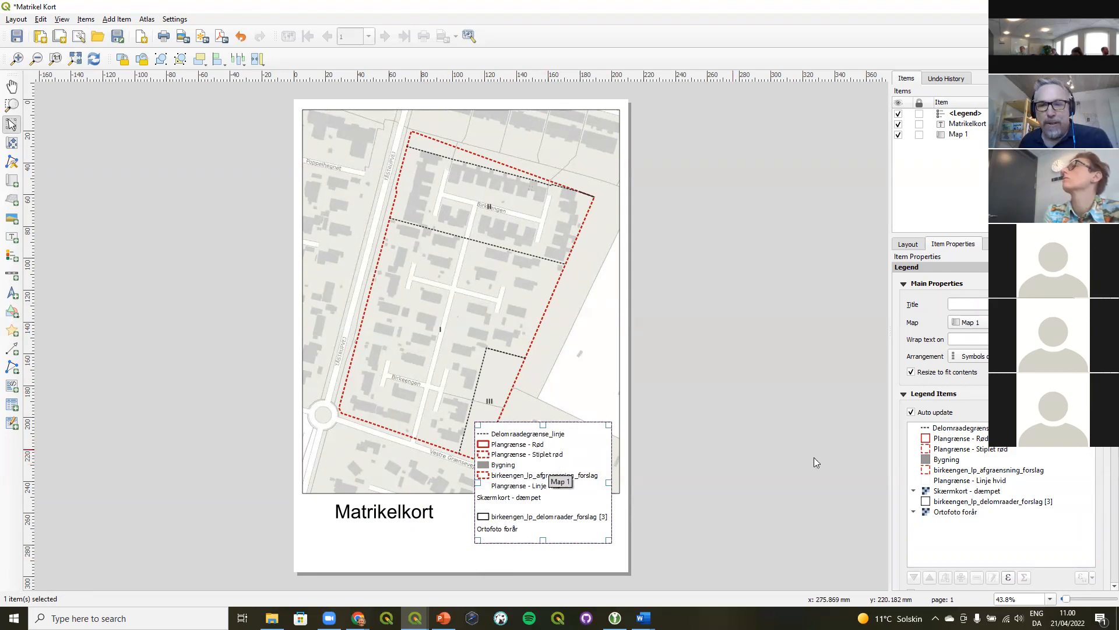
Turn off the legend's auto update and remove the Ortofoto forår entry from it
left_click(911, 413)
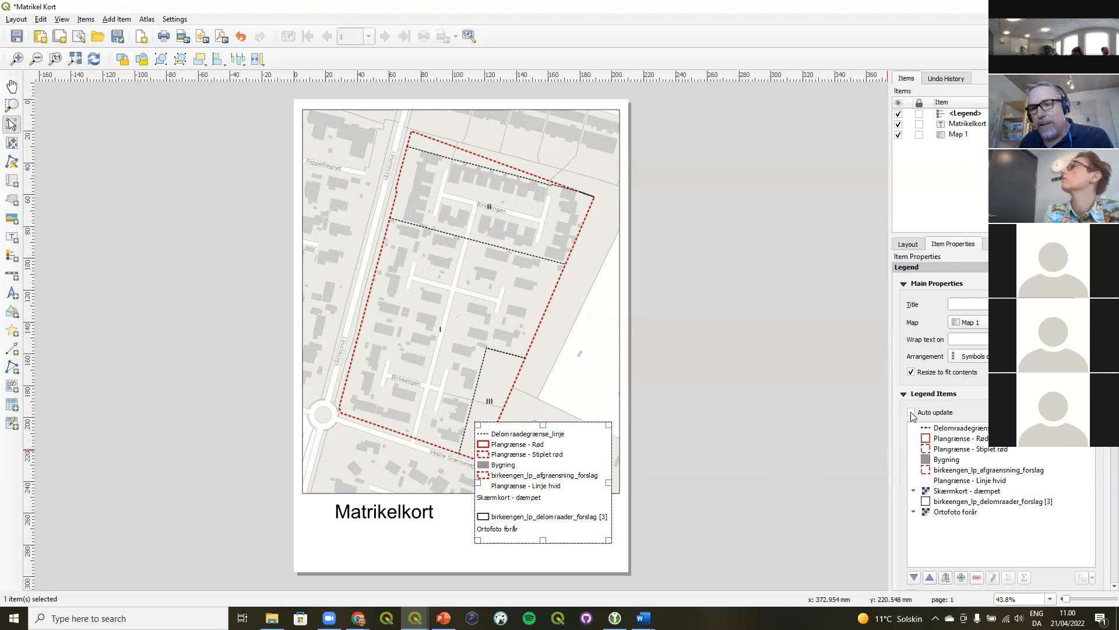
scroll(1006, 441, "down", 4)
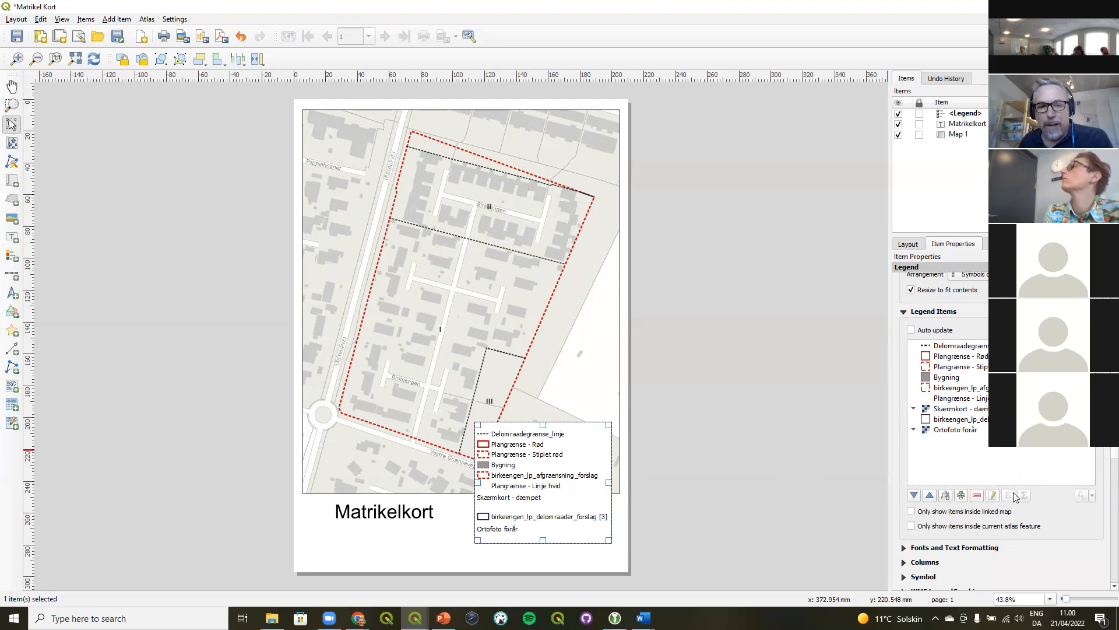
left_click(958, 431)
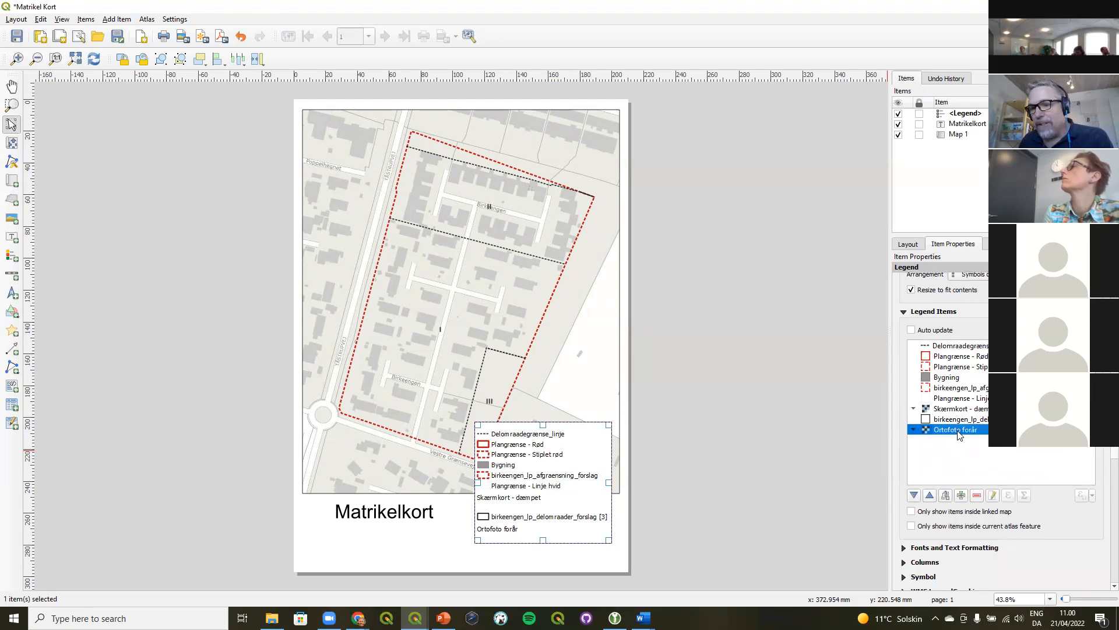
left_click(977, 496)
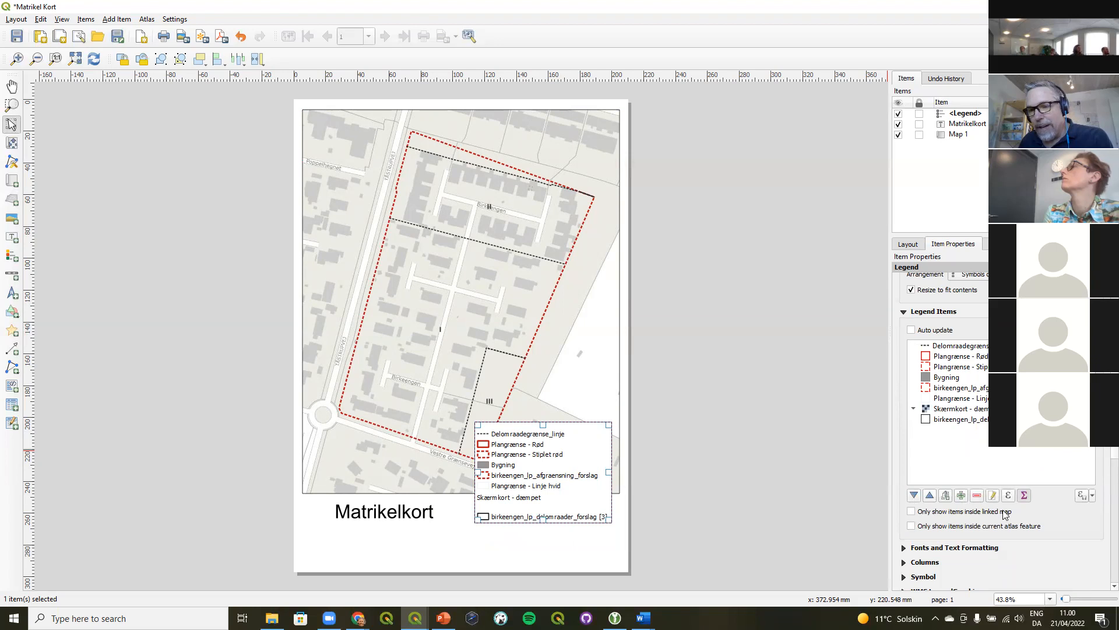
Limit the legend to items inside the linked map and remove its birkeengen_lp_delomraader_forslag and Skærmkort - dæmpet entries
left_click(912, 512)
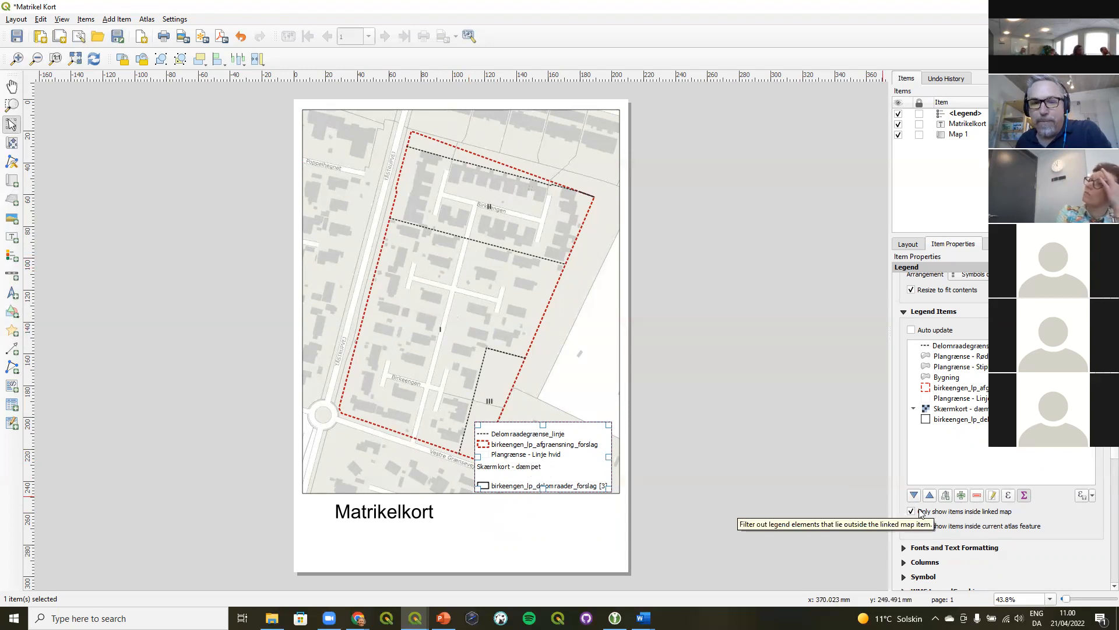
left_click(952, 421)
left_click(976, 495)
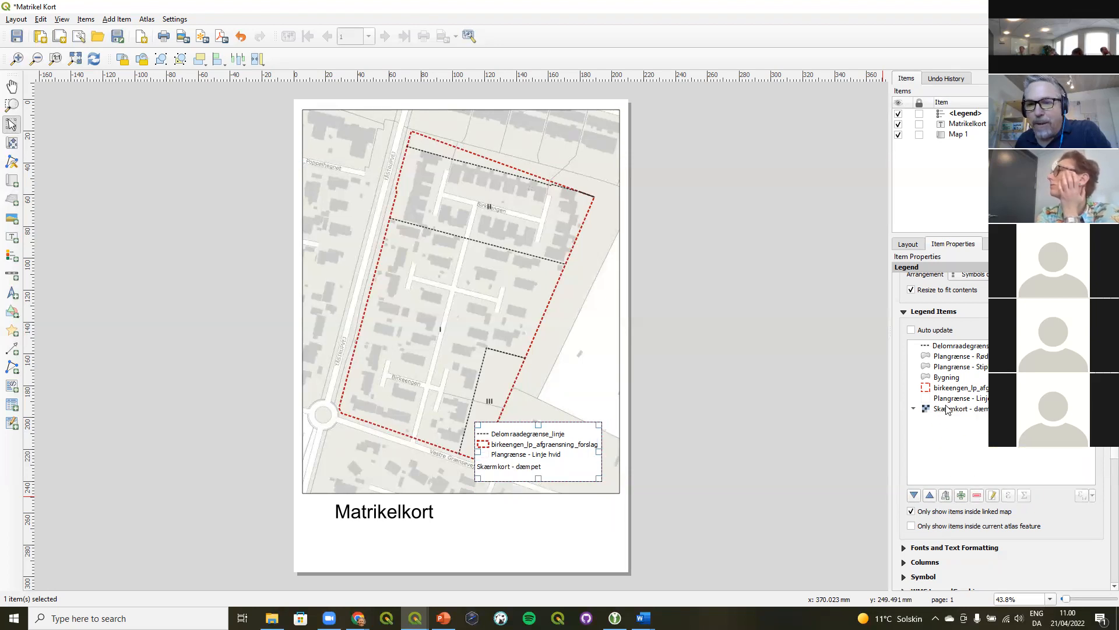
left_click(946, 408)
left_click(977, 495)
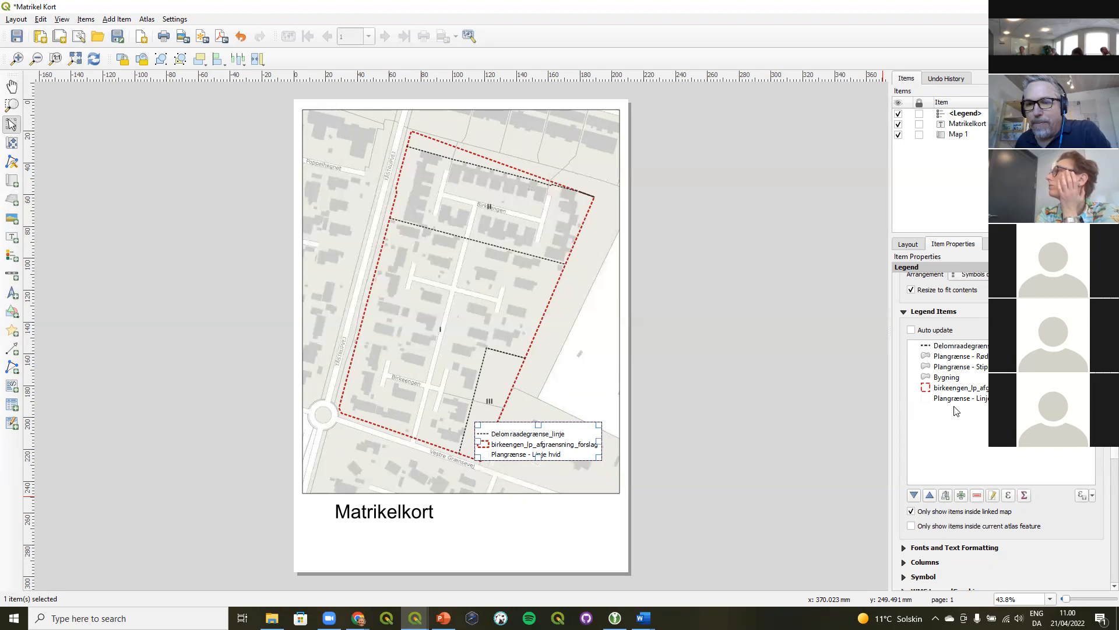
Remove the Plangrænse - Linje hvid entry, the two other Plangrænse entries and the Bygning entry from the legend
left_click(956, 399)
left_click(976, 496)
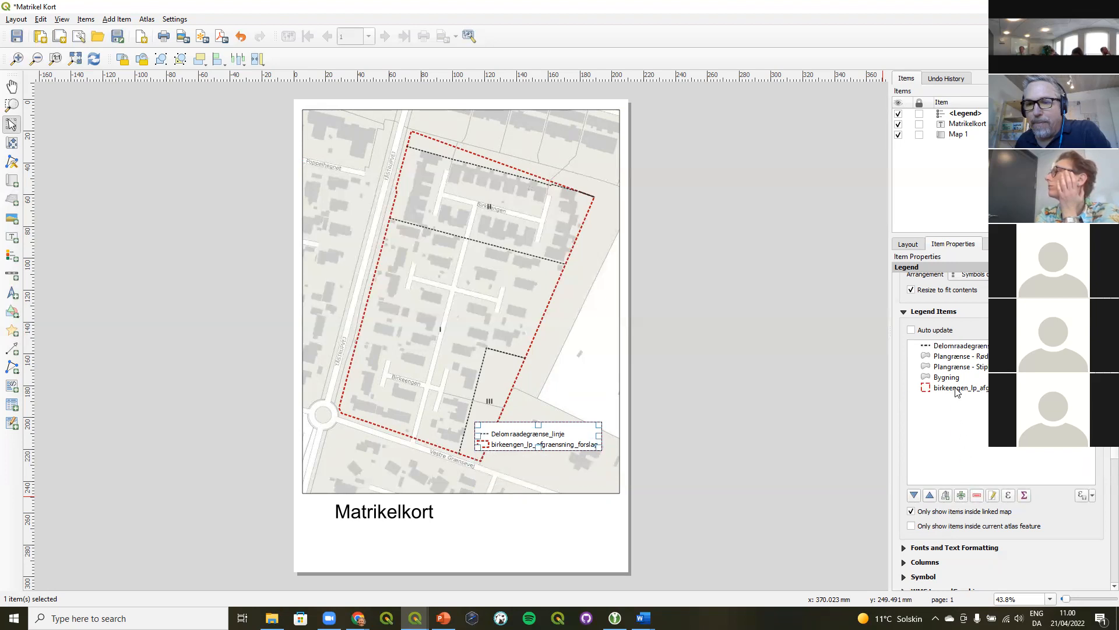
left_click(948, 356)
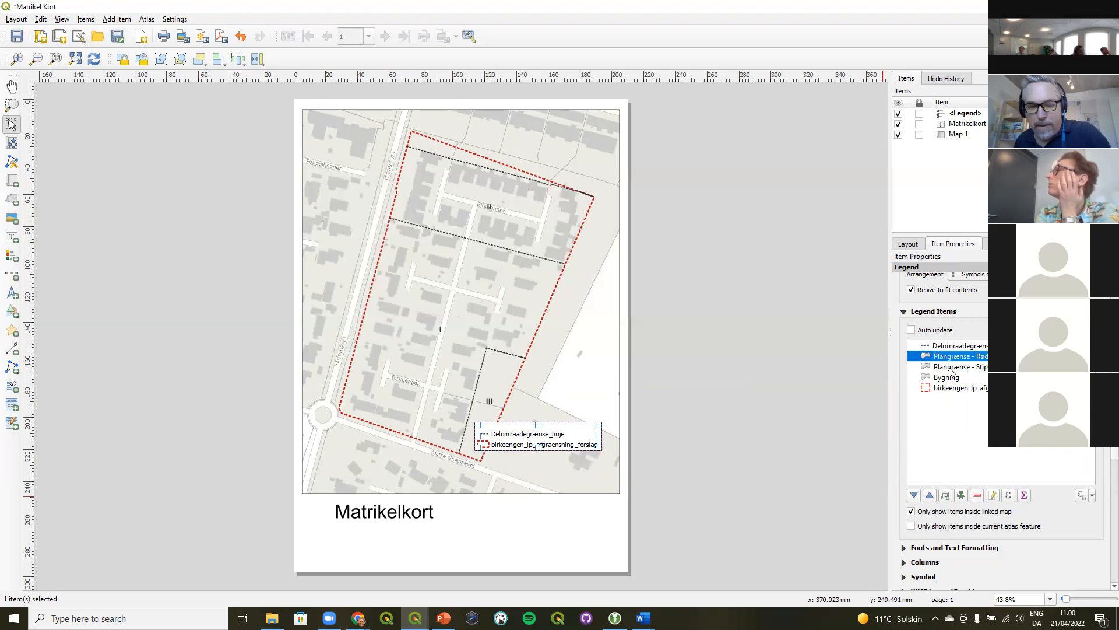
left_click(956, 377, "shift")
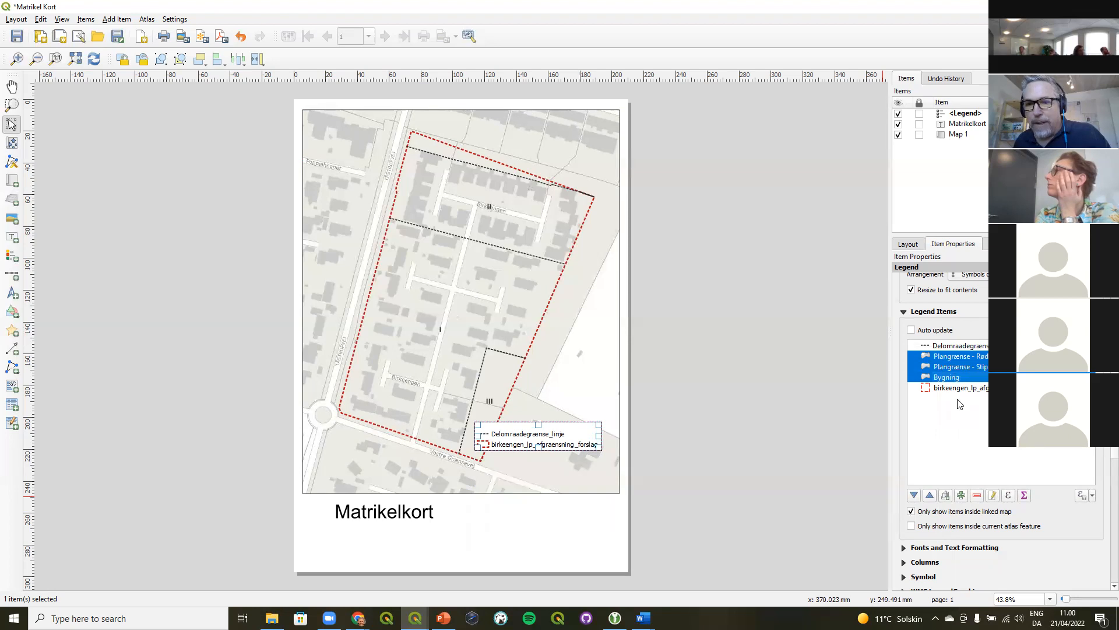
left_click(977, 495)
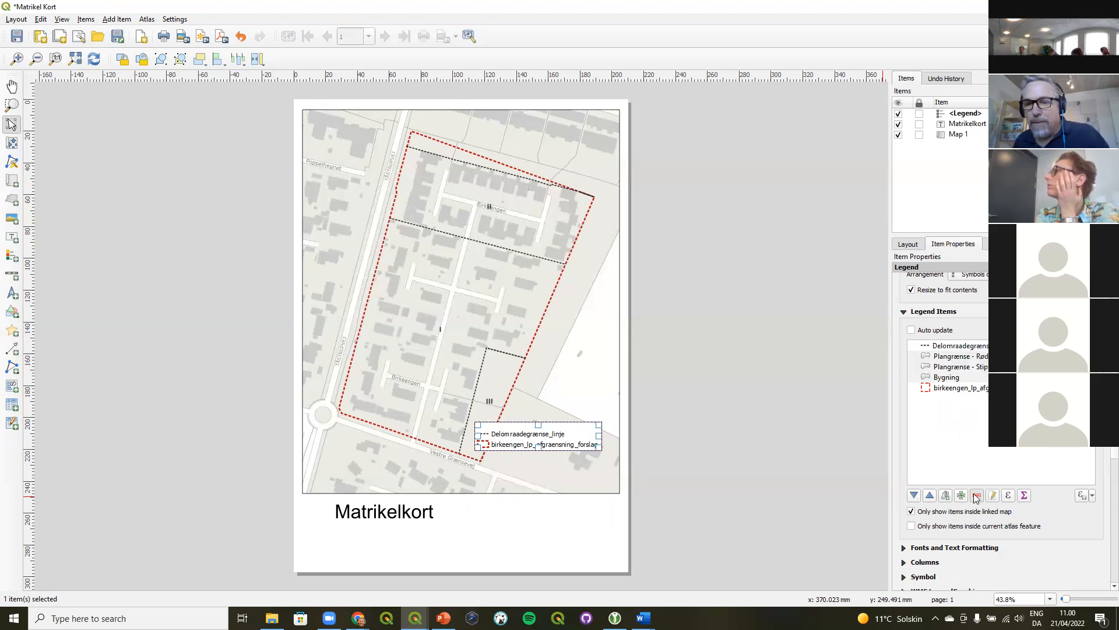
Shorten the label of the Delomraadegrænse_linje legend entry to Delomraadegrænse
left_click(951, 347)
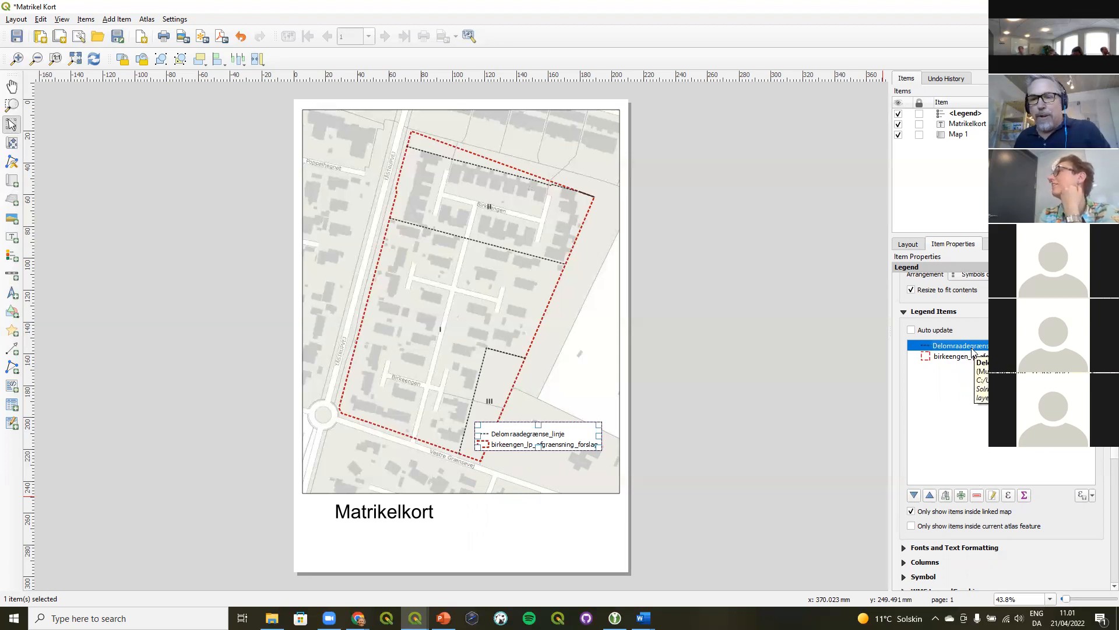
double_click(975, 347)
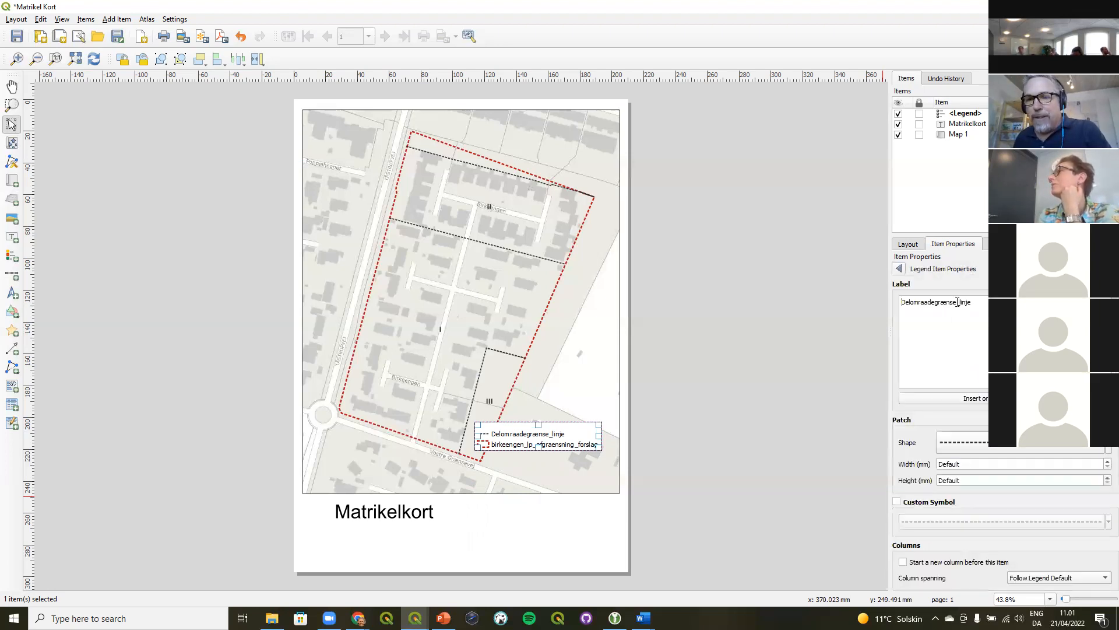
left_click_drag(959, 303, 987, 301)
key("BackSpace")
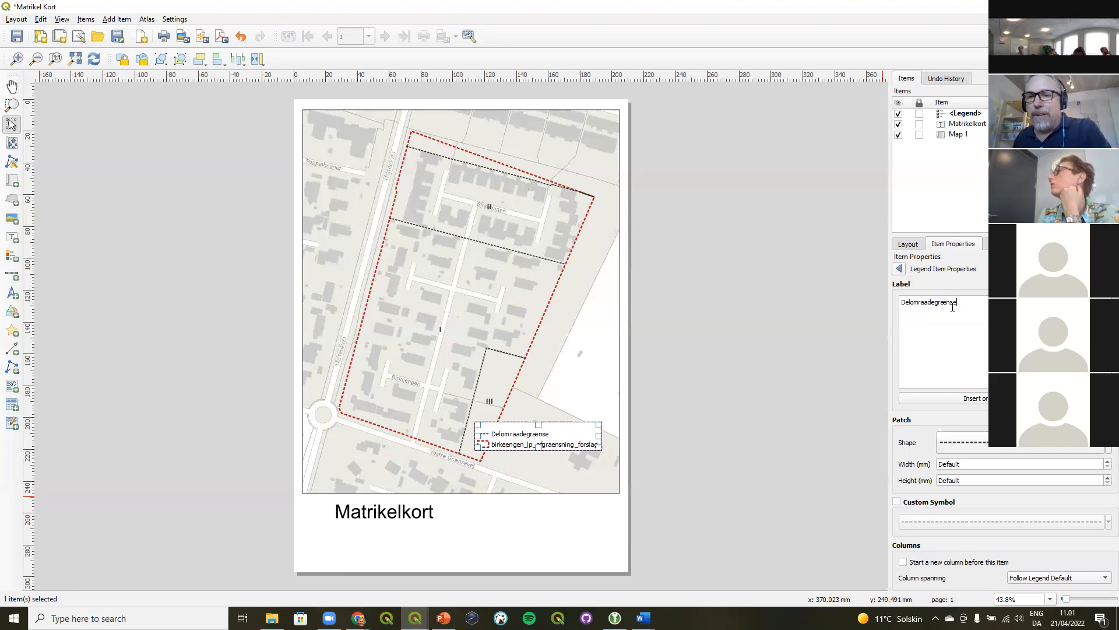
left_click(898, 269)
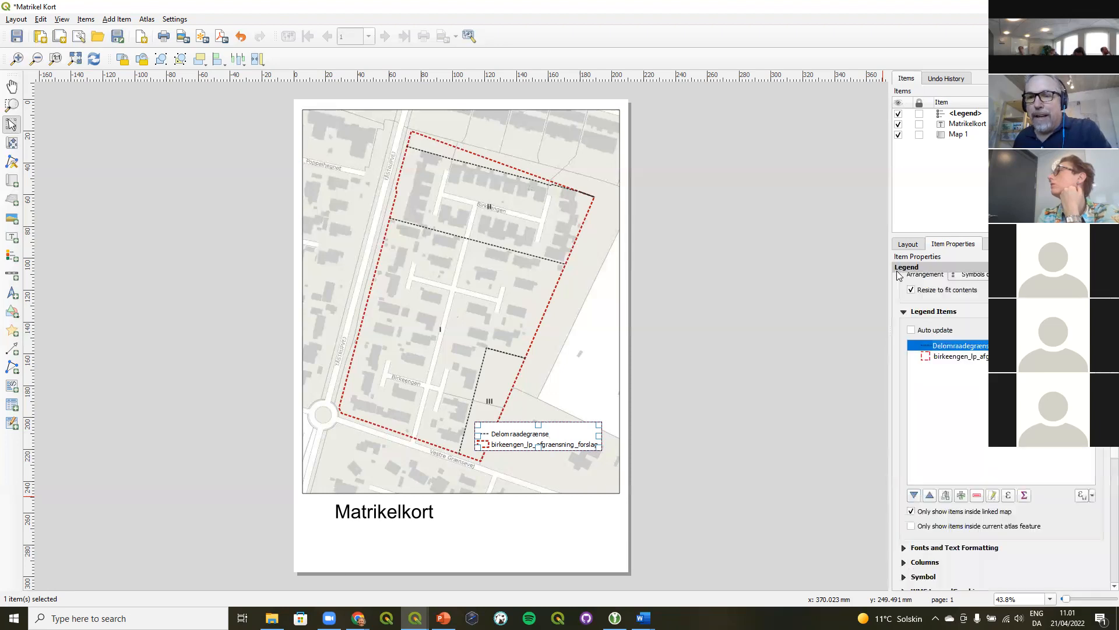
Relabel the birkeengen_lp_afgraensning_forslag legend entry as Afgraensning and move the legend directly beneath the Matrikelkort title
double_click(950, 355)
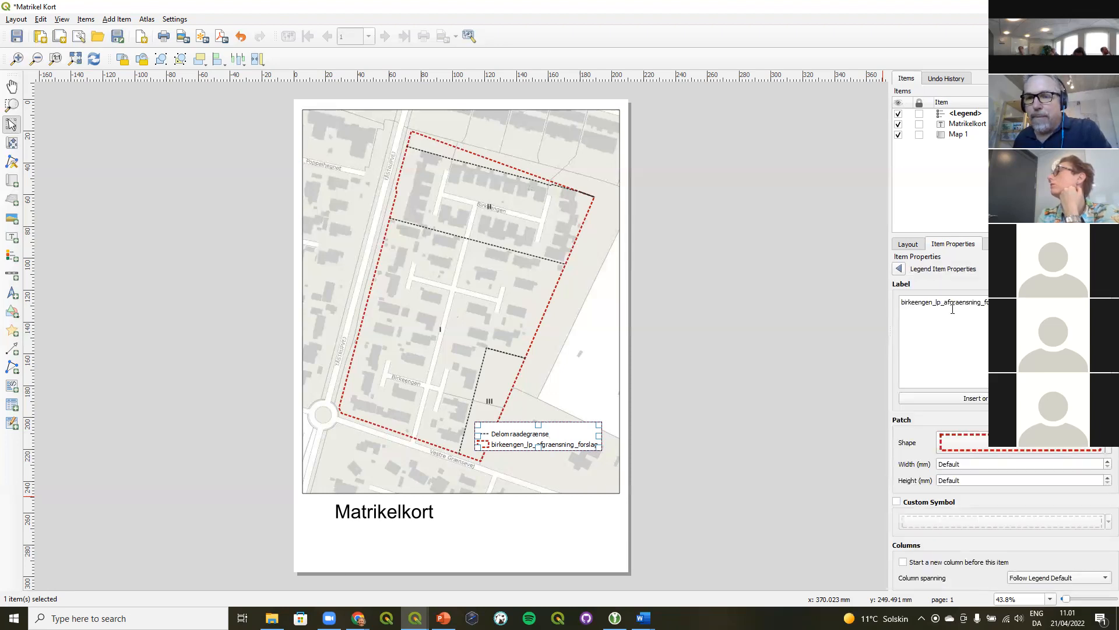
left_click_drag(944, 303, 868, 302)
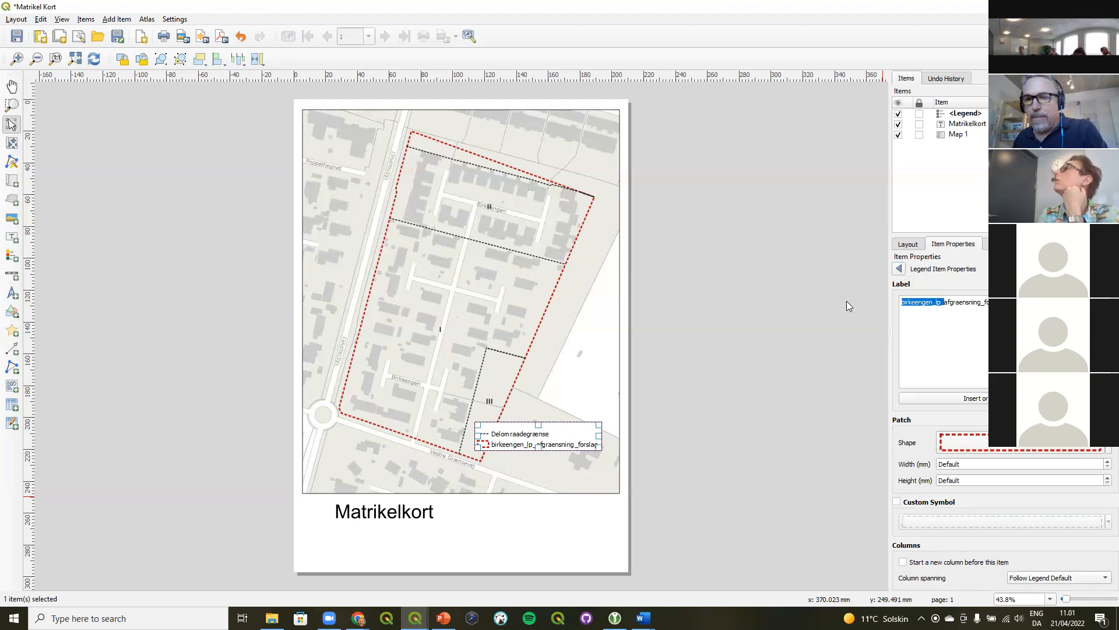
key("BackSpace")
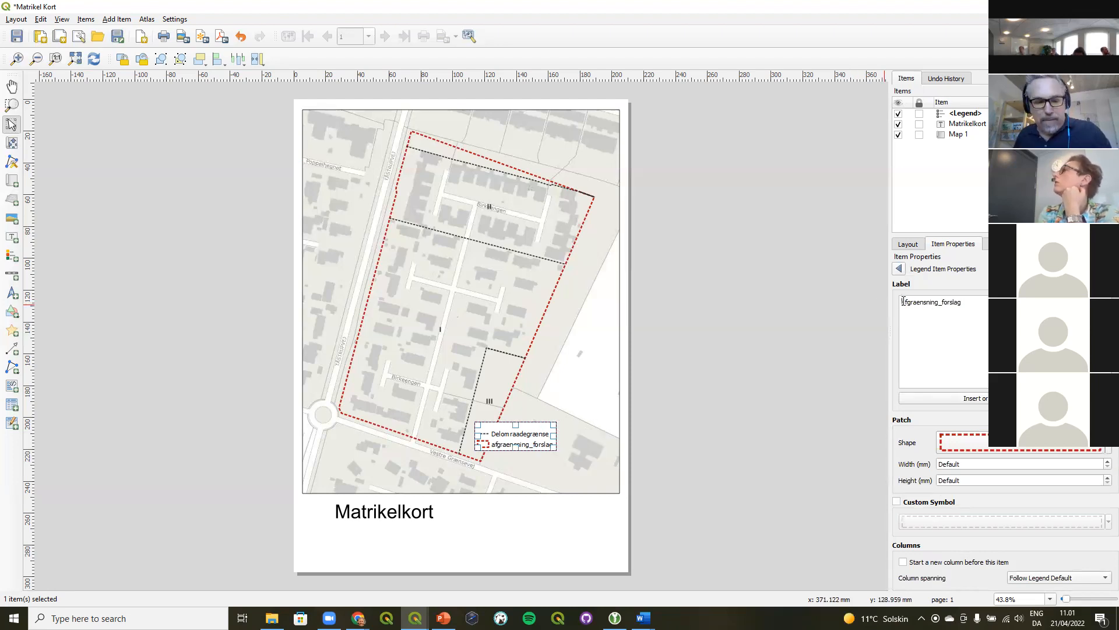
key("Delete")
key("Caps_Lock")
type("A")
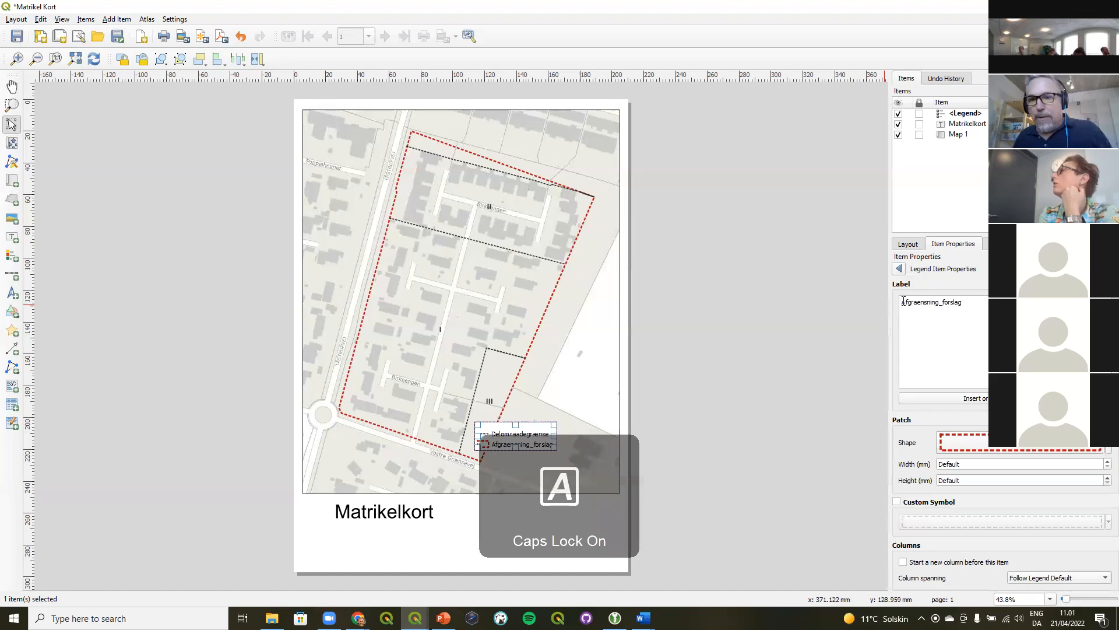
left_click_drag(940, 302, 962, 302)
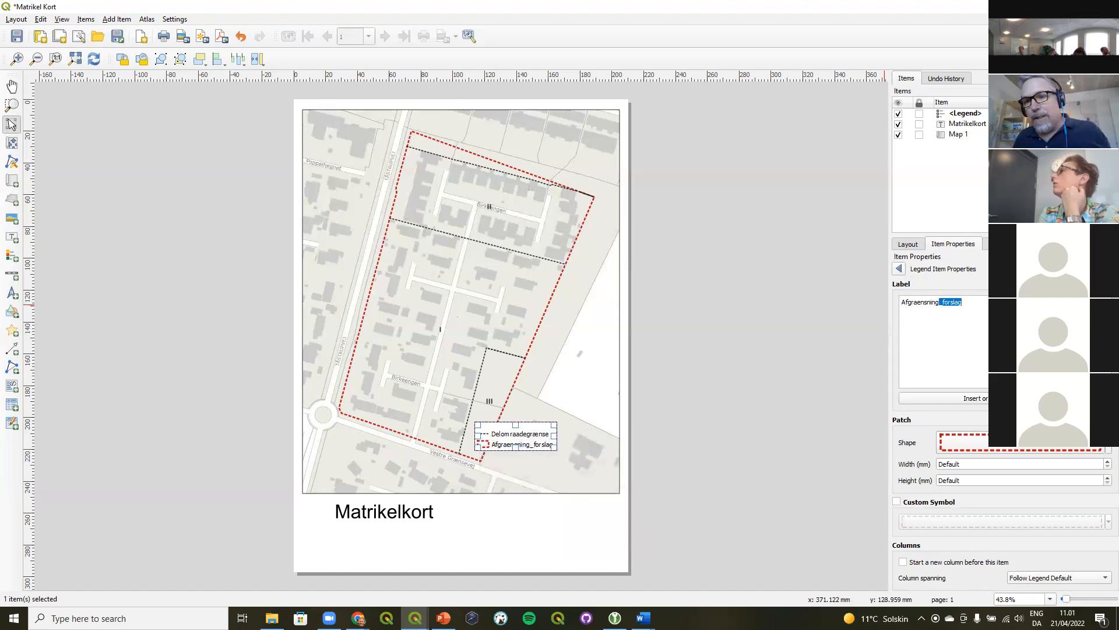
key("Delete")
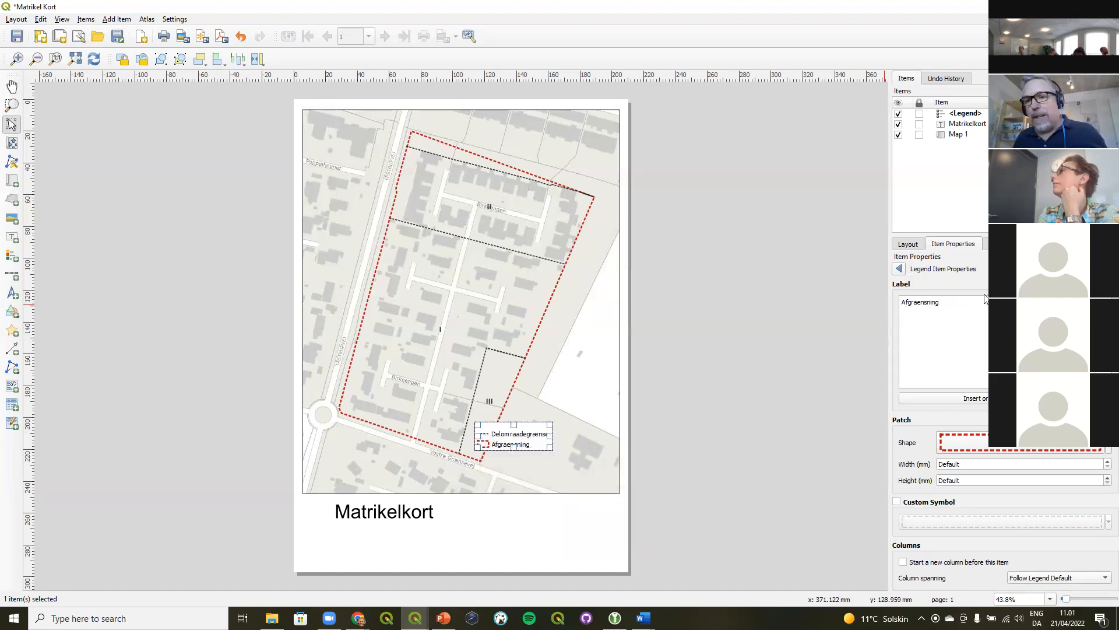
left_click(899, 269)
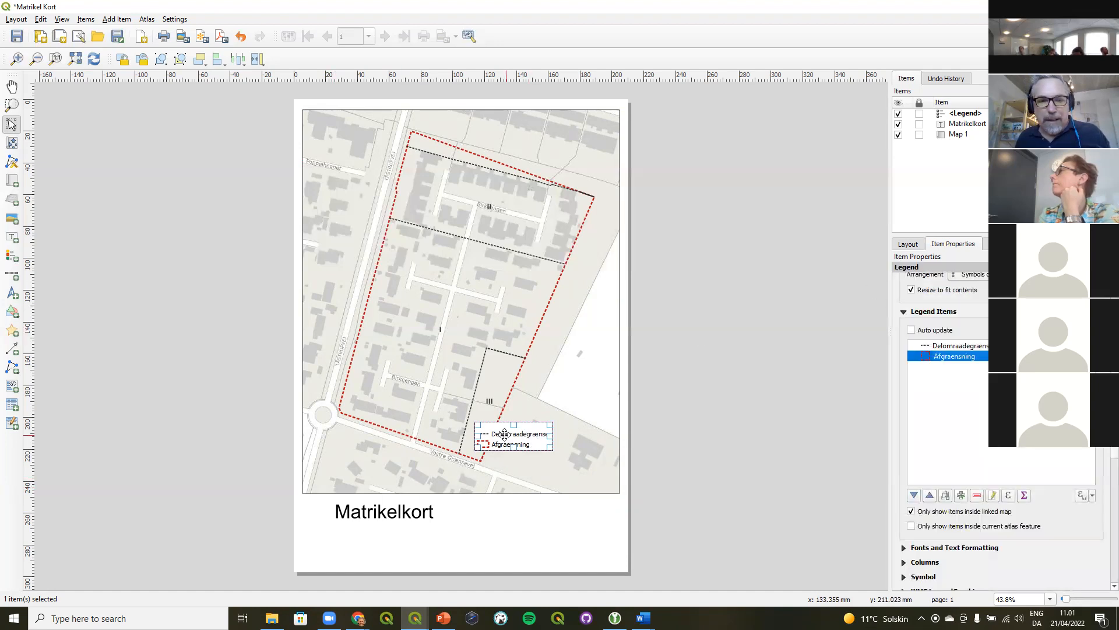
left_click_drag(373, 512, 376, 539)
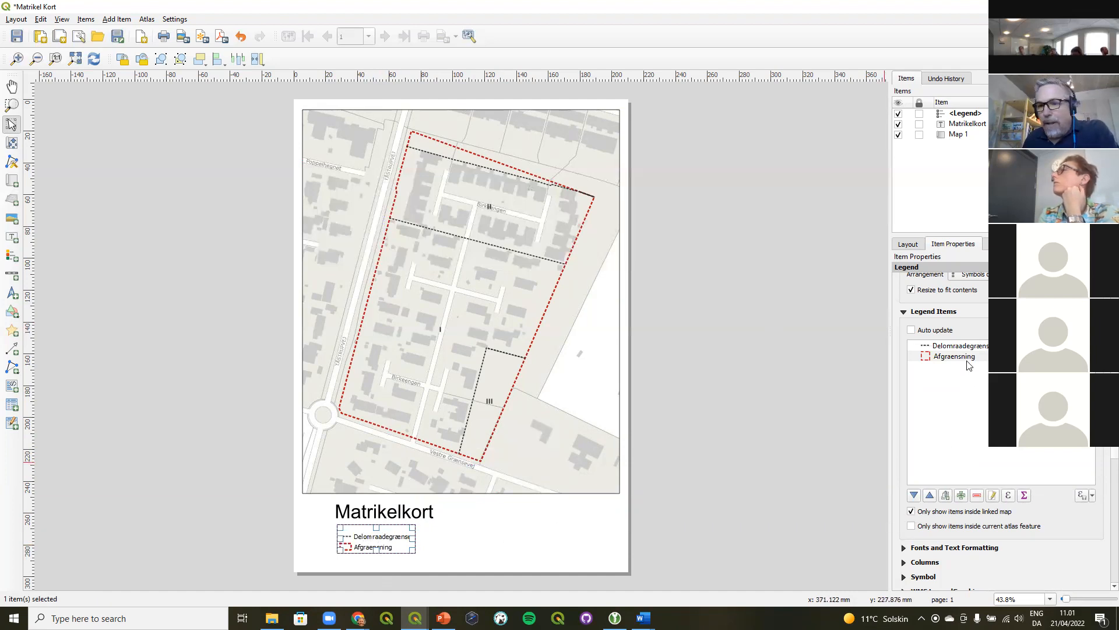
Set the patch width of the Afgraensning legend entry to 16 mm
double_click(958, 357)
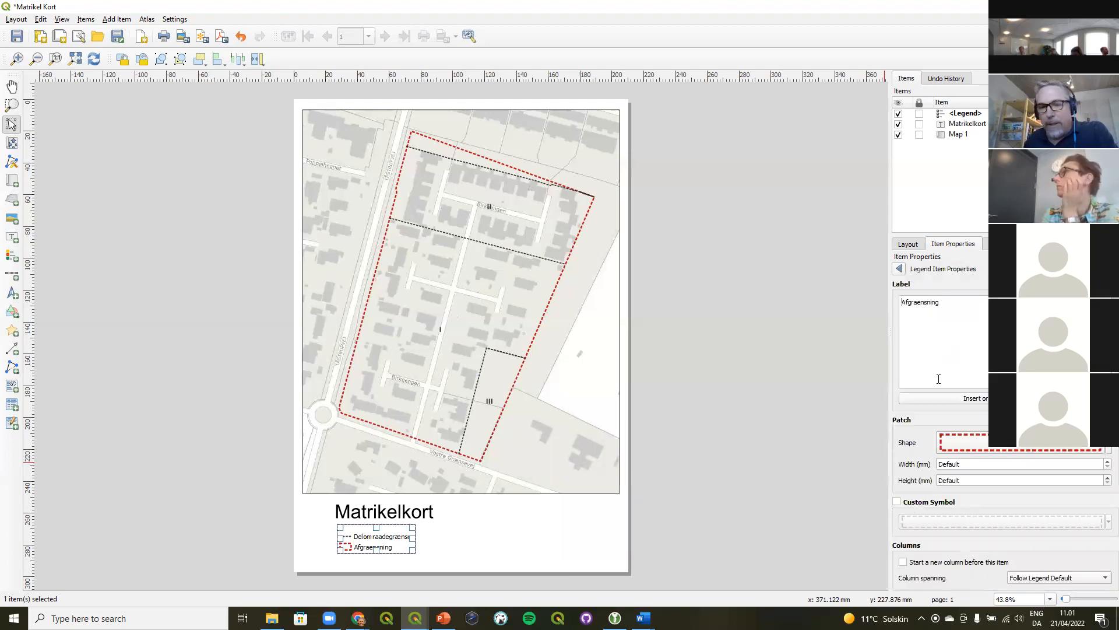
left_click(1106, 461)
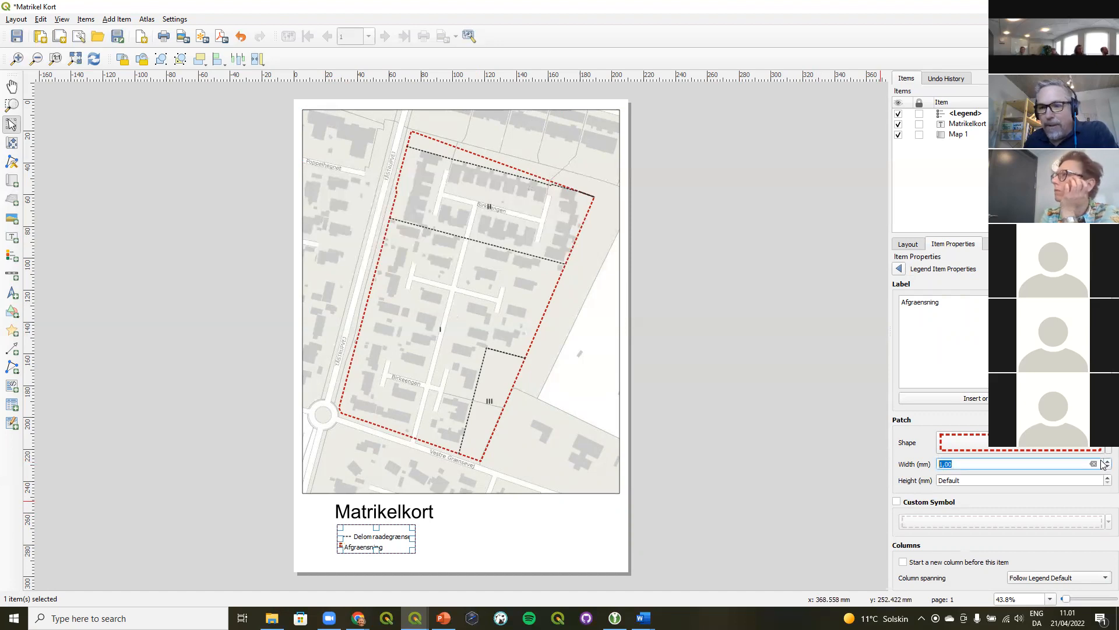
left_click(1106, 461)
left_click(1106, 461)
left_click(1106, 461)
left_click(1107, 461)
left_click(1106, 461)
left_click(1106, 461)
left_click(1106, 461)
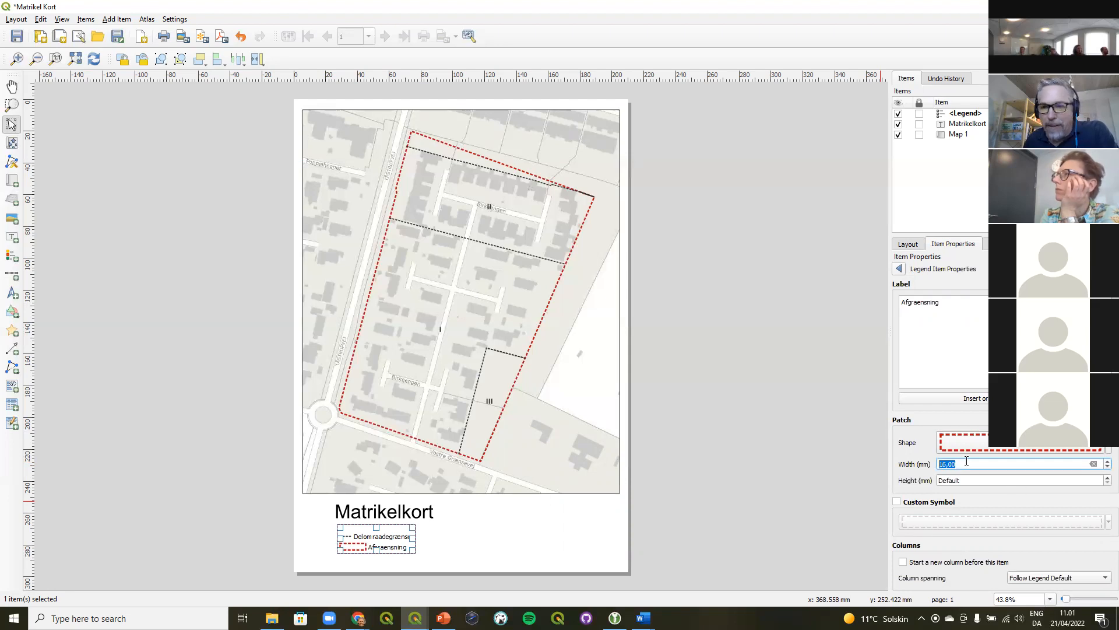
left_click(898, 268)
Set the patch width of the Delomraadegrænse legend entry to 15 mm and align the legend's left edge with the Matrikelkort title
double_click(953, 346)
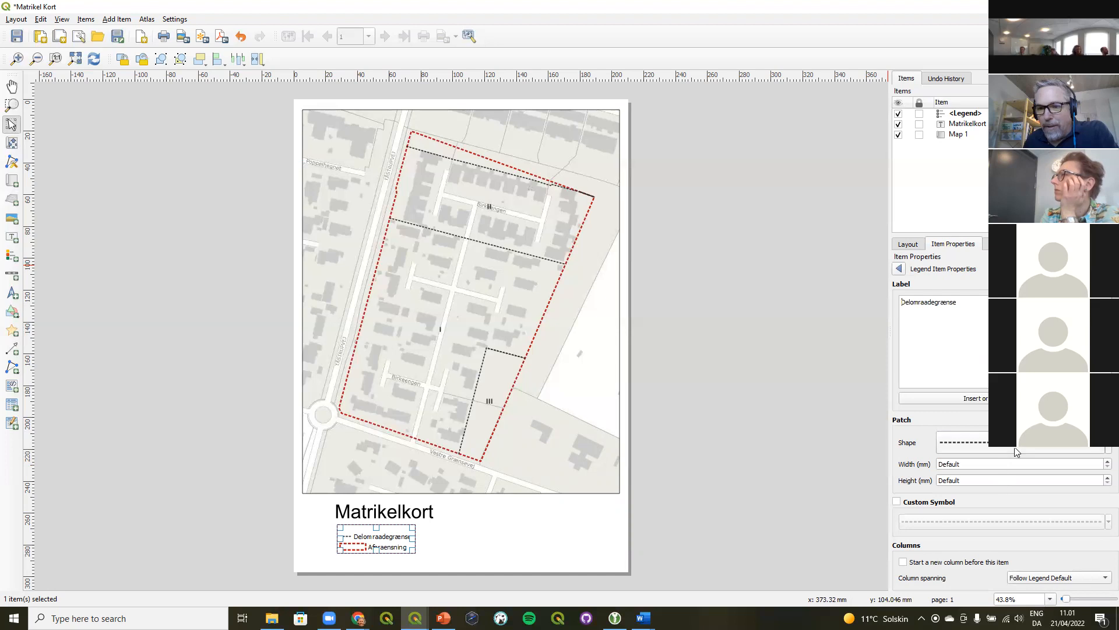
left_click(1105, 461)
left_click(1106, 461)
left_click(1105, 462)
left_click(1105, 462)
left_click(1106, 461)
left_click(1105, 461)
left_click(1106, 461)
left_click(1106, 461)
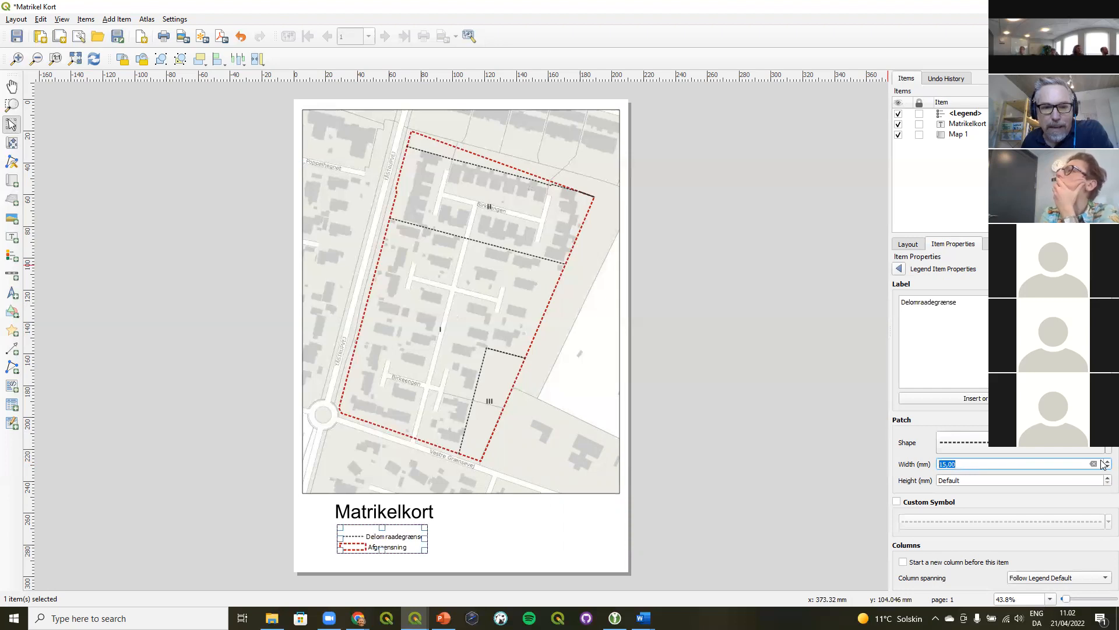
left_click(505, 552)
left_click_drag(384, 544, 381, 544)
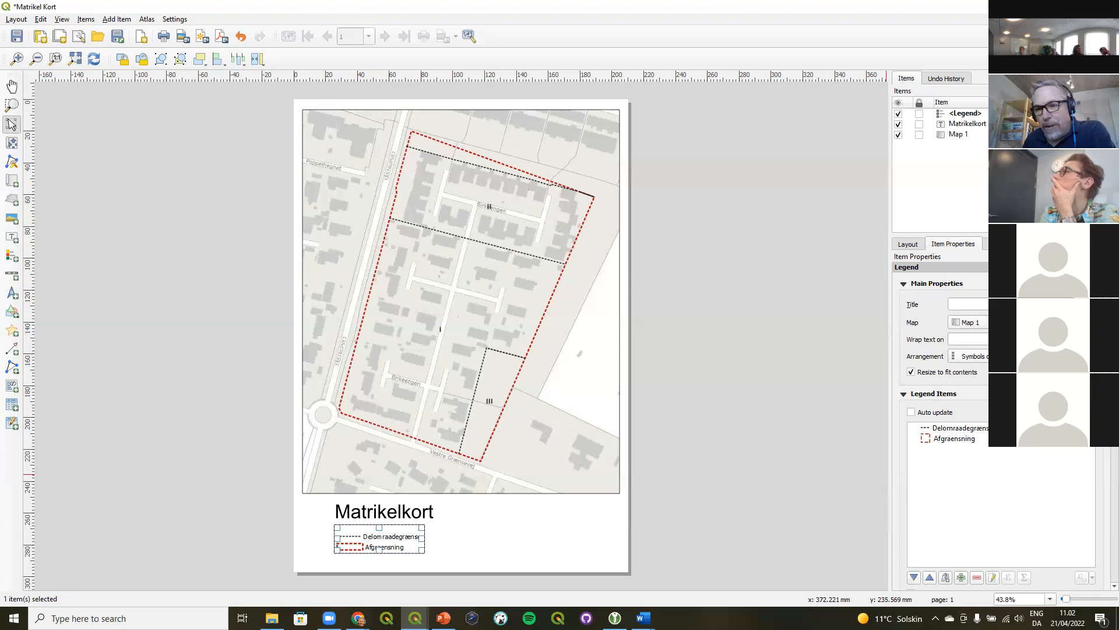
Try arranging the legend in two columns and return it to one column
scroll(1102, 483, "down", 8)
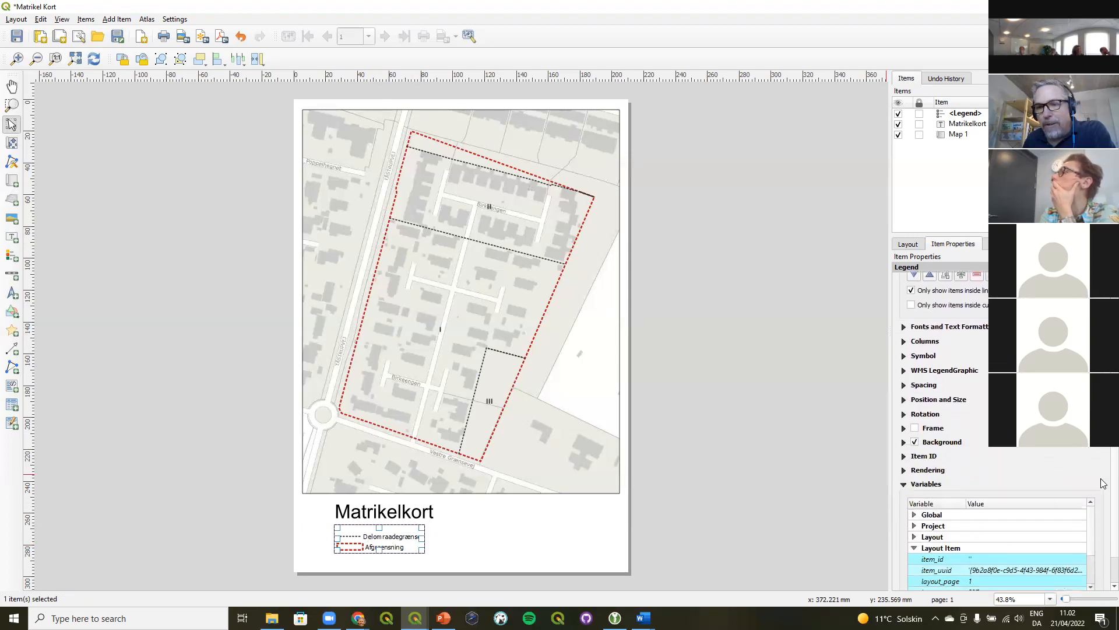
left_click(904, 343)
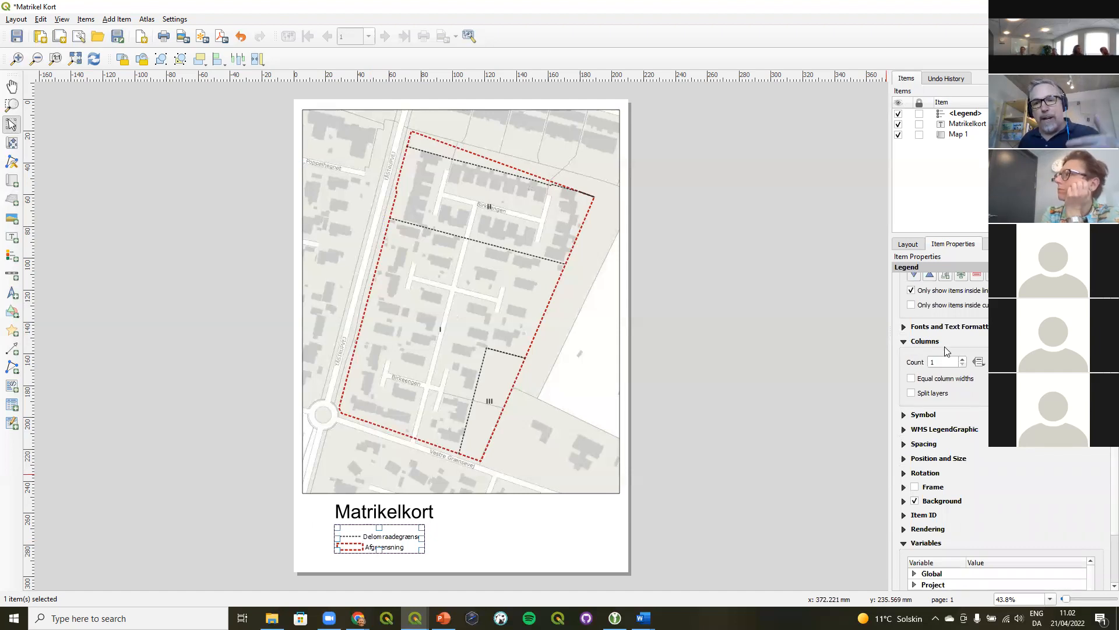
left_click(963, 360)
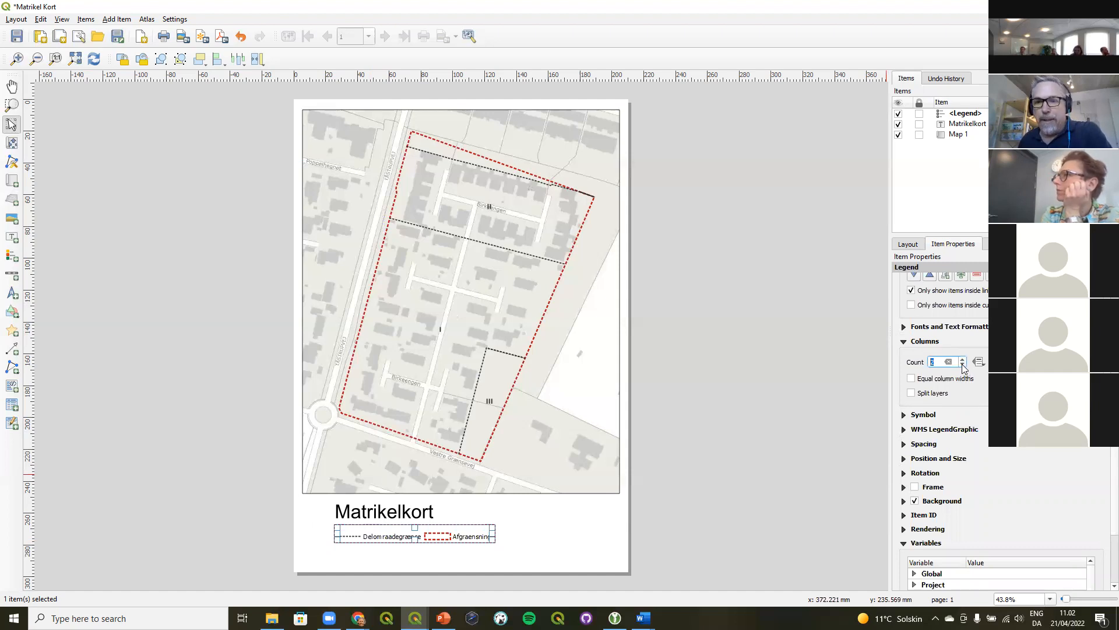
left_click(963, 366)
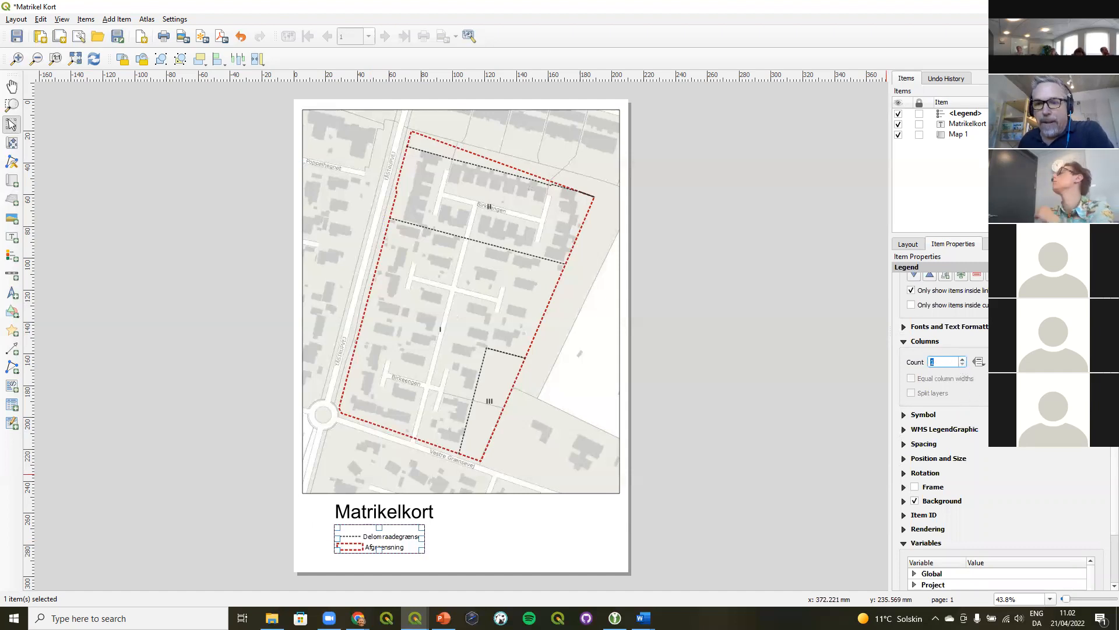
Set the legend's space between symbols to 4.5 mm
left_click(905, 444)
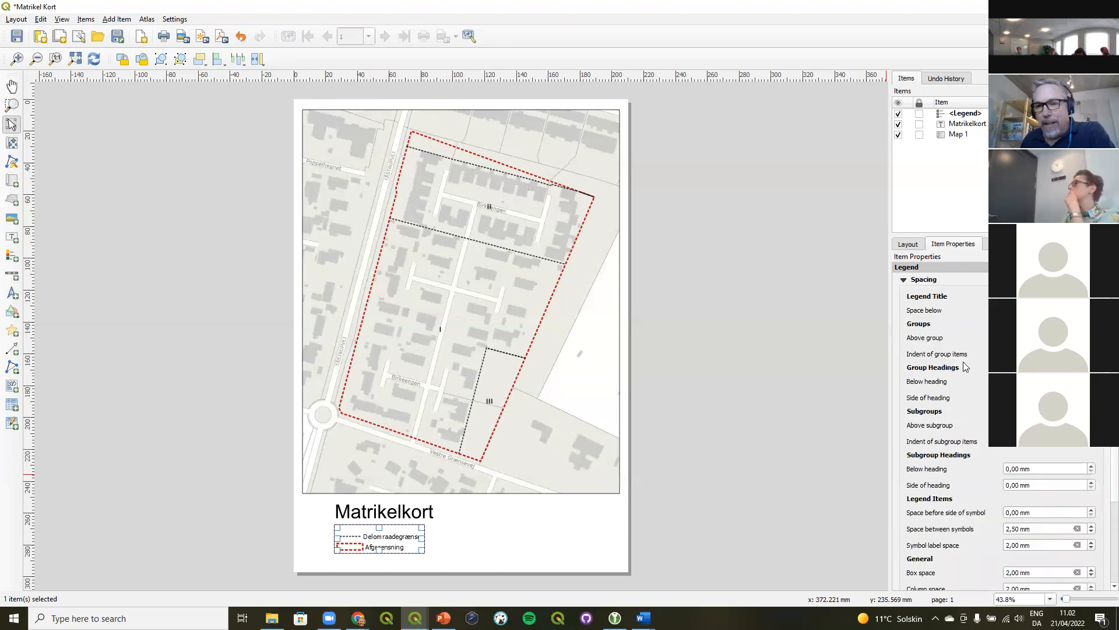
scroll(965, 365, "down", 1)
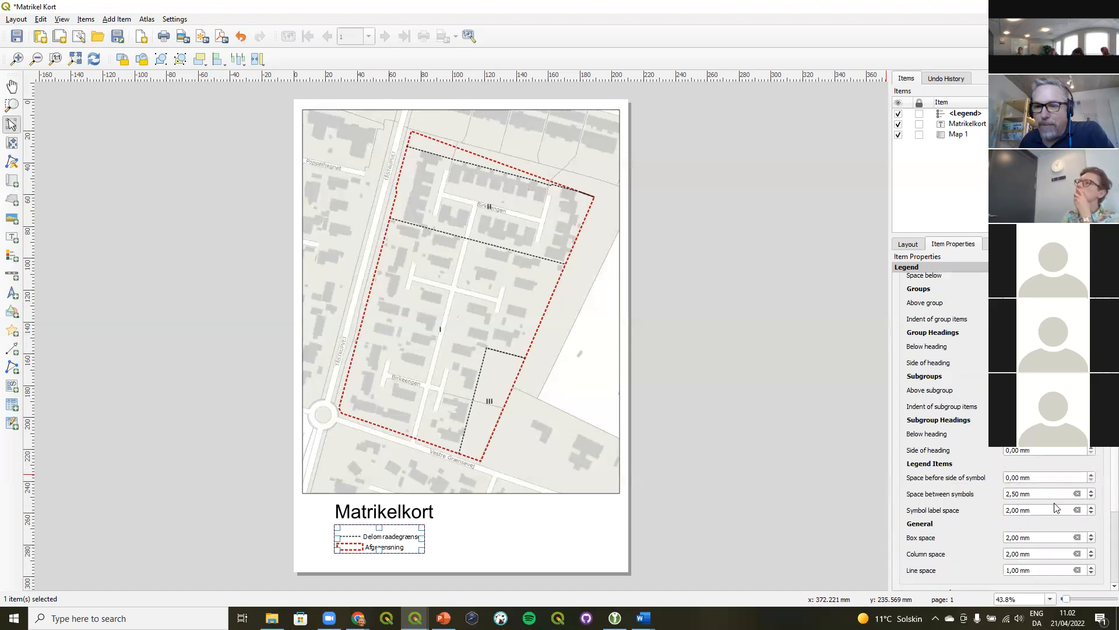
left_click(1091, 491)
left_click(1091, 491)
left_click(1091, 490)
left_click(1090, 491)
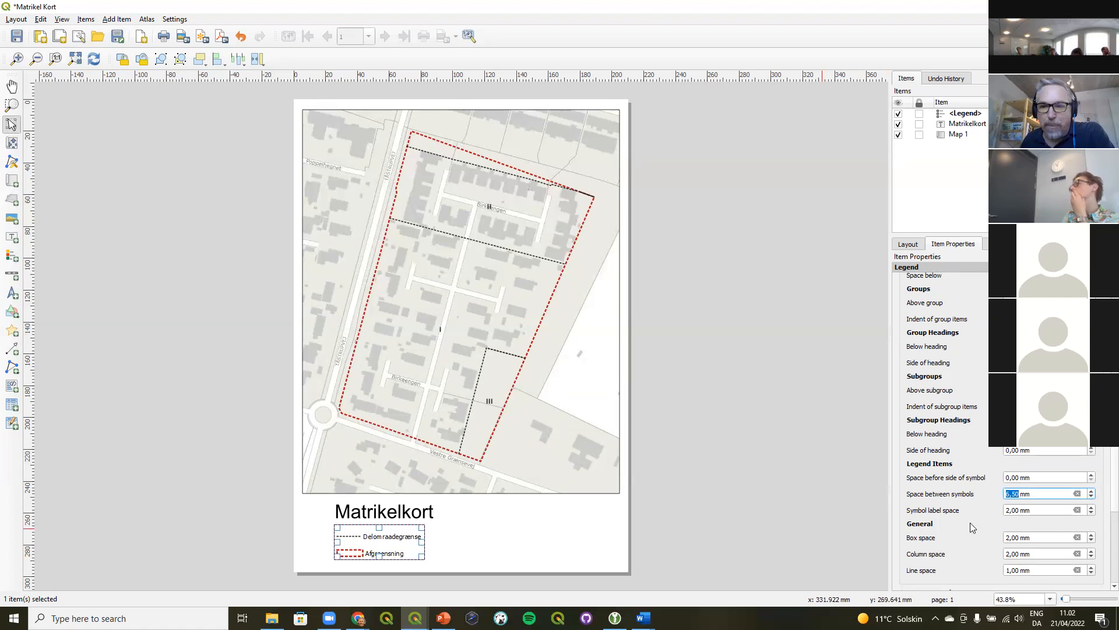
left_click(1091, 497)
left_click(1092, 496)
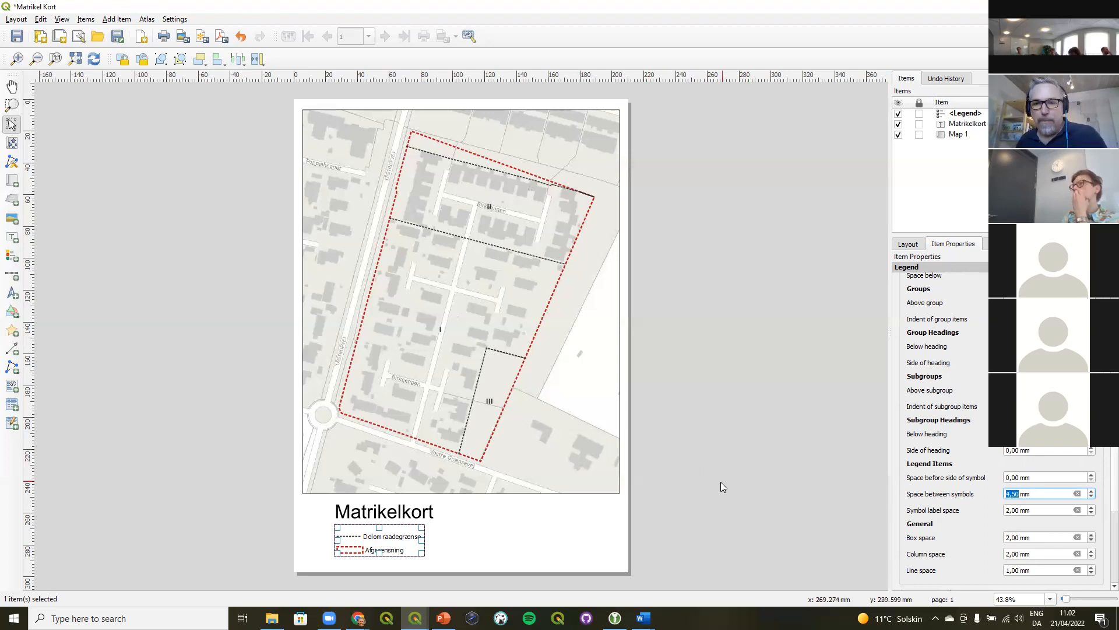
key("alt+Tab")
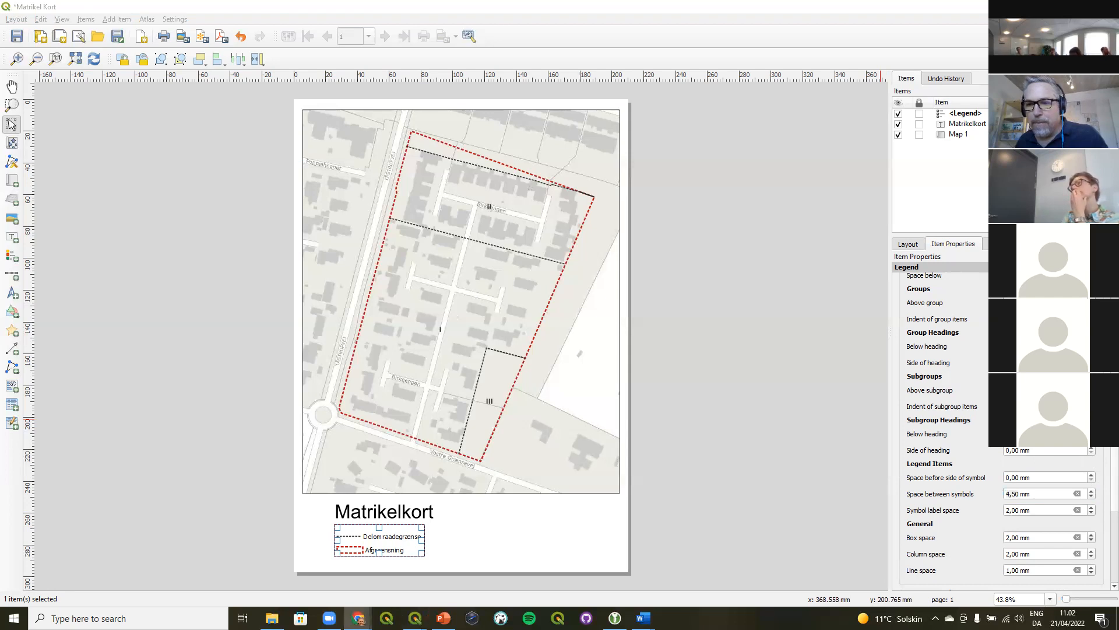
left_click_drag(1115, 475, 1115, 297)
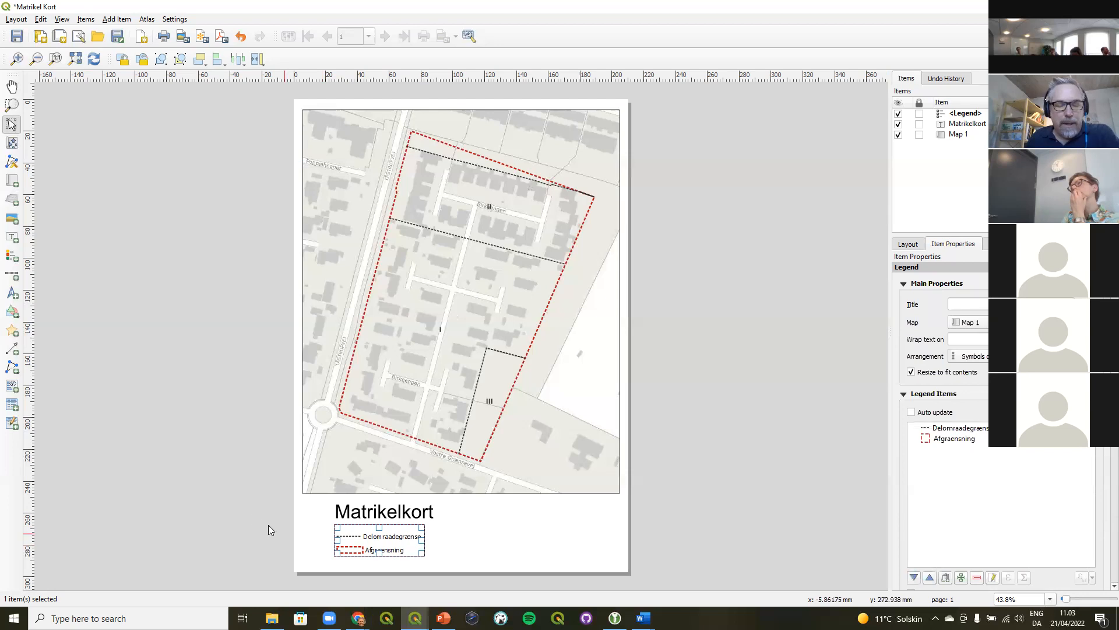
Deselect the legend and add a scale bar over the lower-right corner of the map
left_click(188, 494)
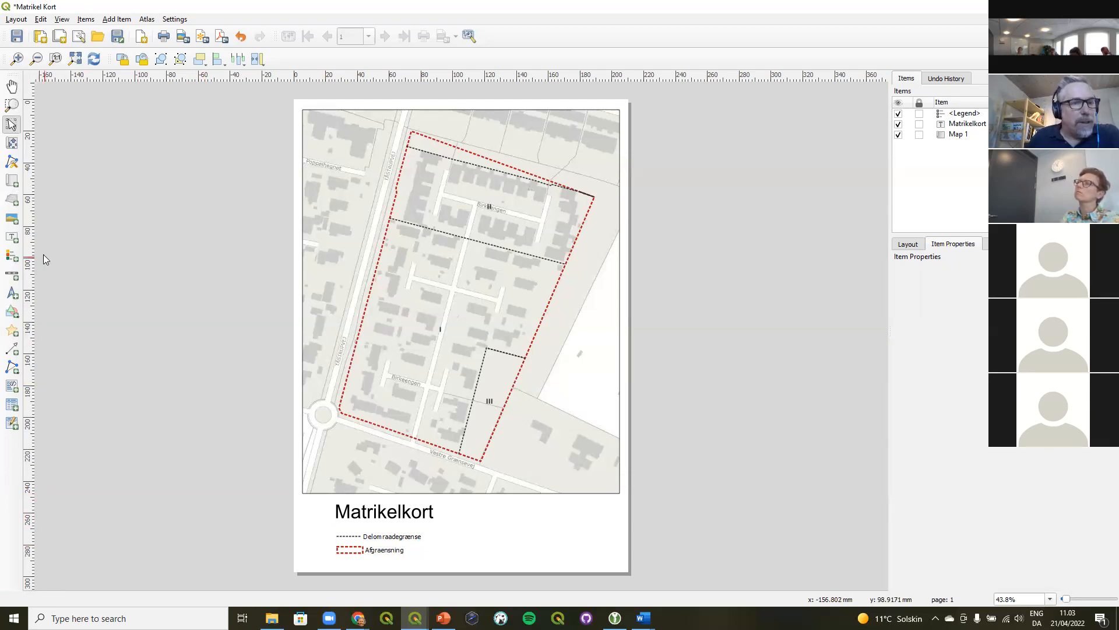
left_click(10, 275)
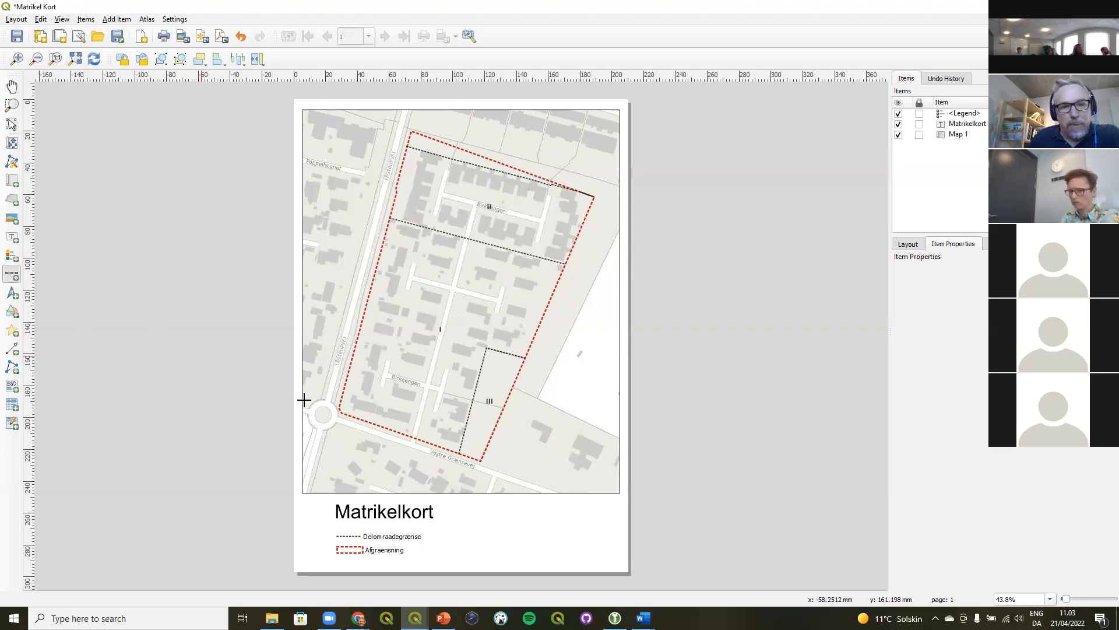
left_click_drag(501, 464, 607, 476)
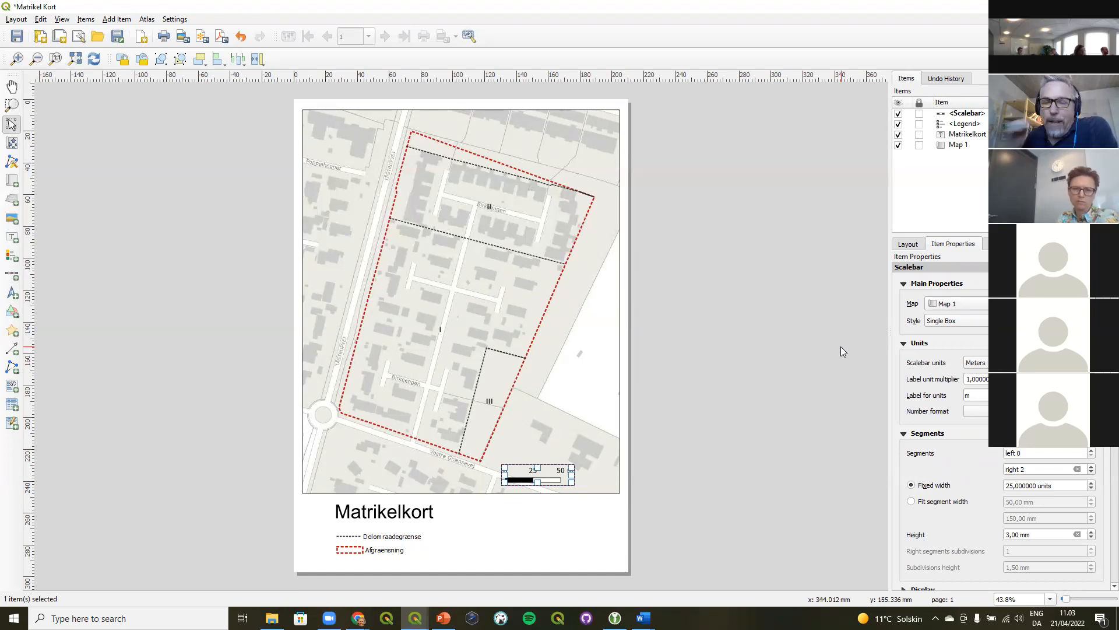
Try the Double Box and Line Ticks Middle scale bar styles, choose Line Ticks Down, and move the scale bar closer to the map's lower-right corner
left_click(1026, 320)
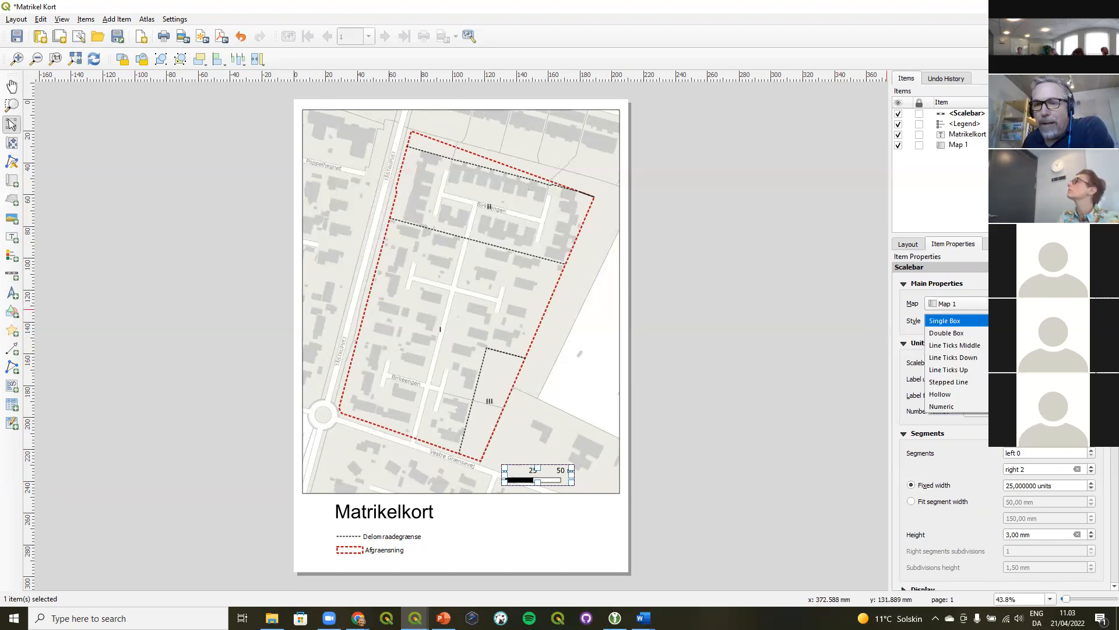
left_click(946, 332)
left_click(1026, 321)
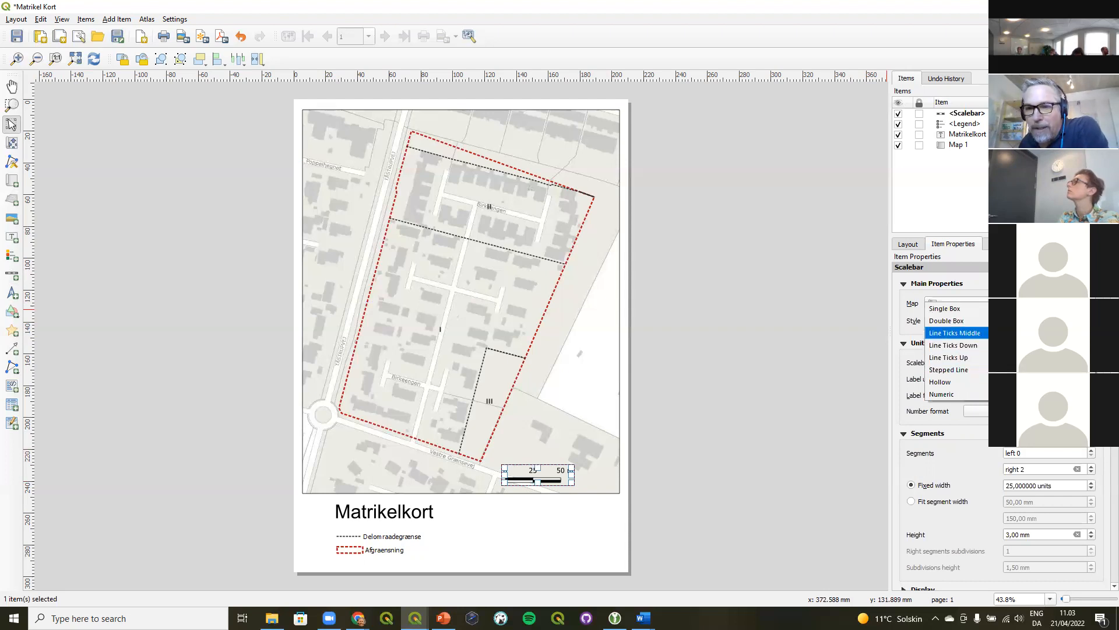
left_click(955, 333)
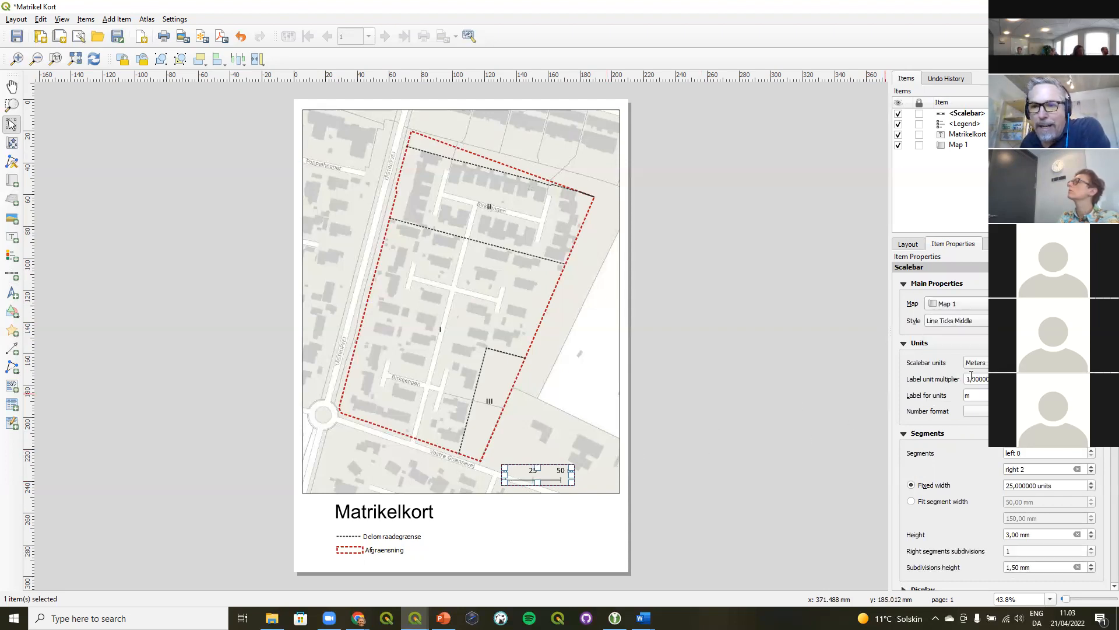
left_click(971, 321)
left_click(976, 335)
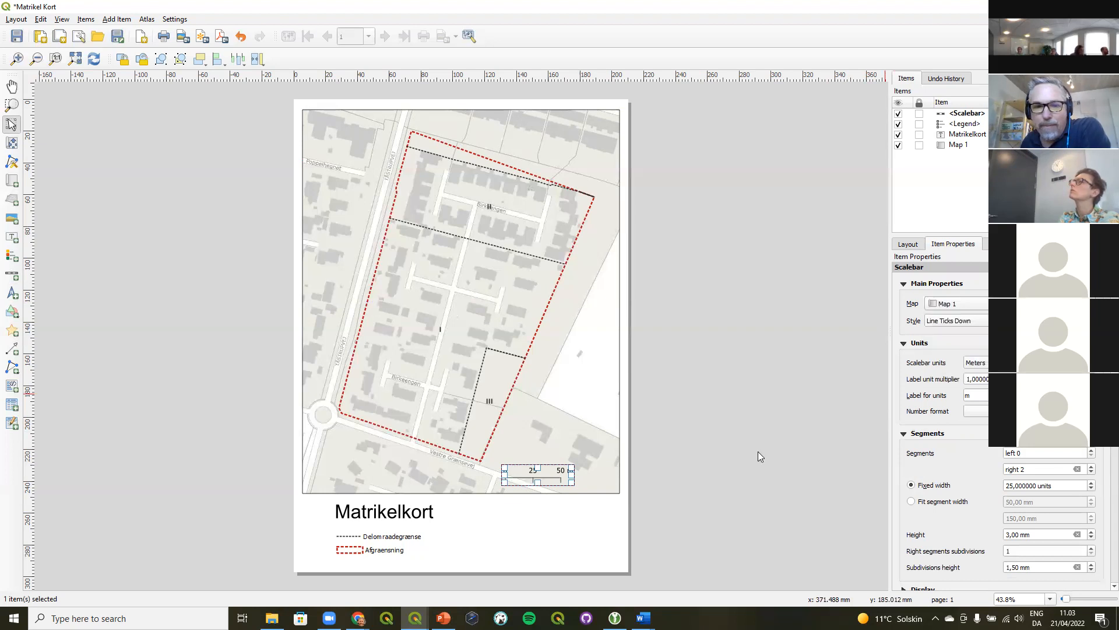
left_click_drag(540, 471, 570, 477)
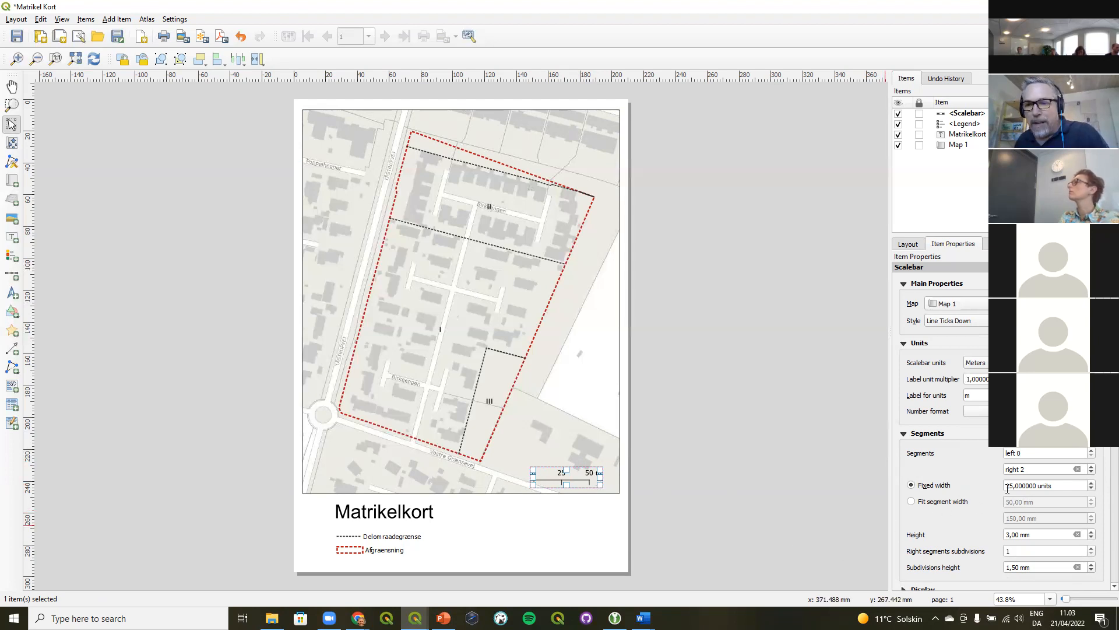
Set the scale bar's fixed segment width to 50 units and move the scale bar back inside the map frame
left_click_drag(1011, 485, 1002, 490)
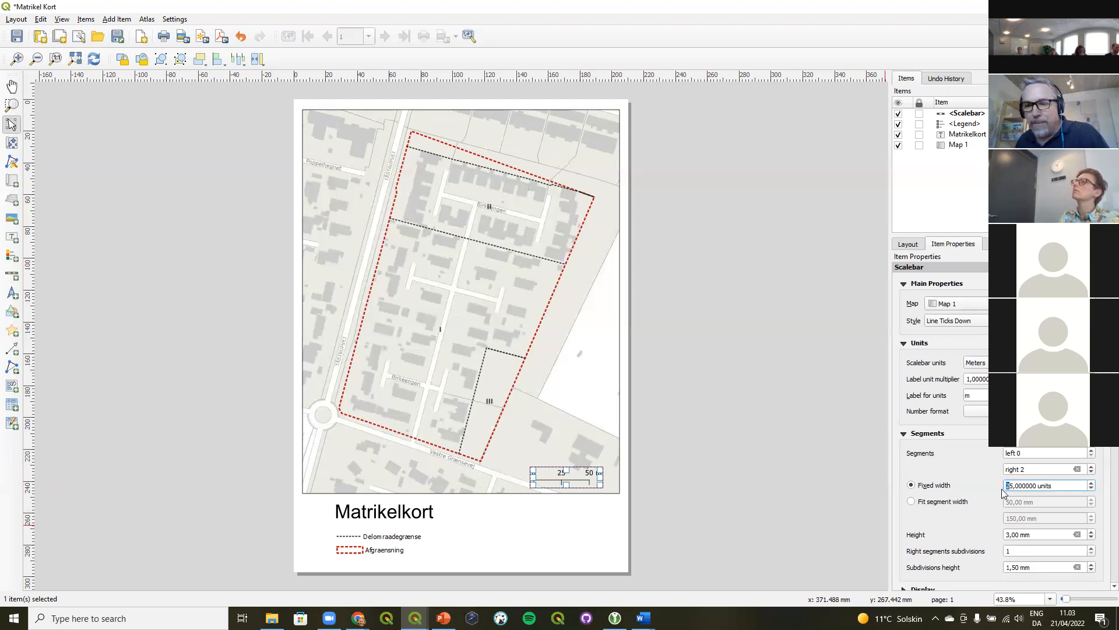
type("55")
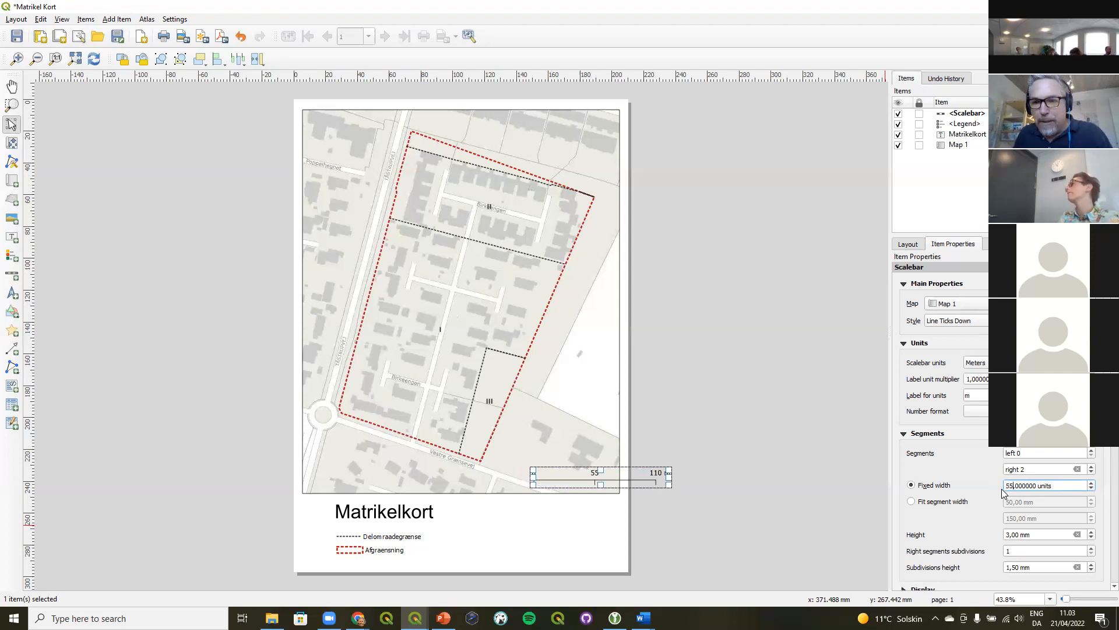
key("BackSpace")
type("0")
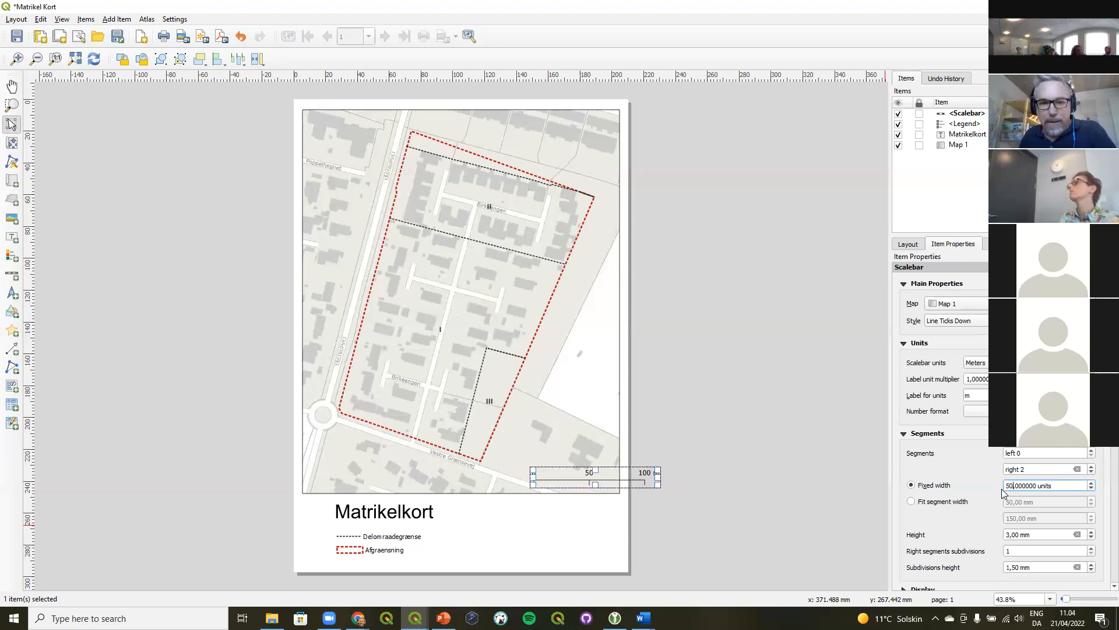
left_click_drag(567, 478, 521, 479)
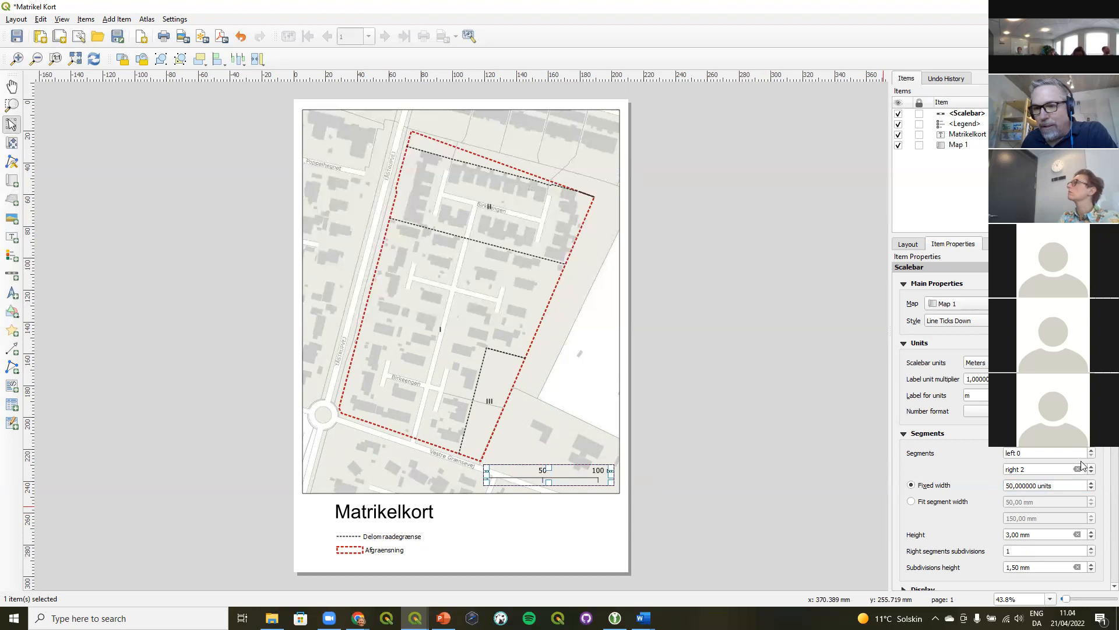
Reduce the scale bar to 0 left segments and 1 right segment, and shift it toward the map's right edge
left_click(1092, 450)
left_click(1091, 455)
left_click(1091, 472)
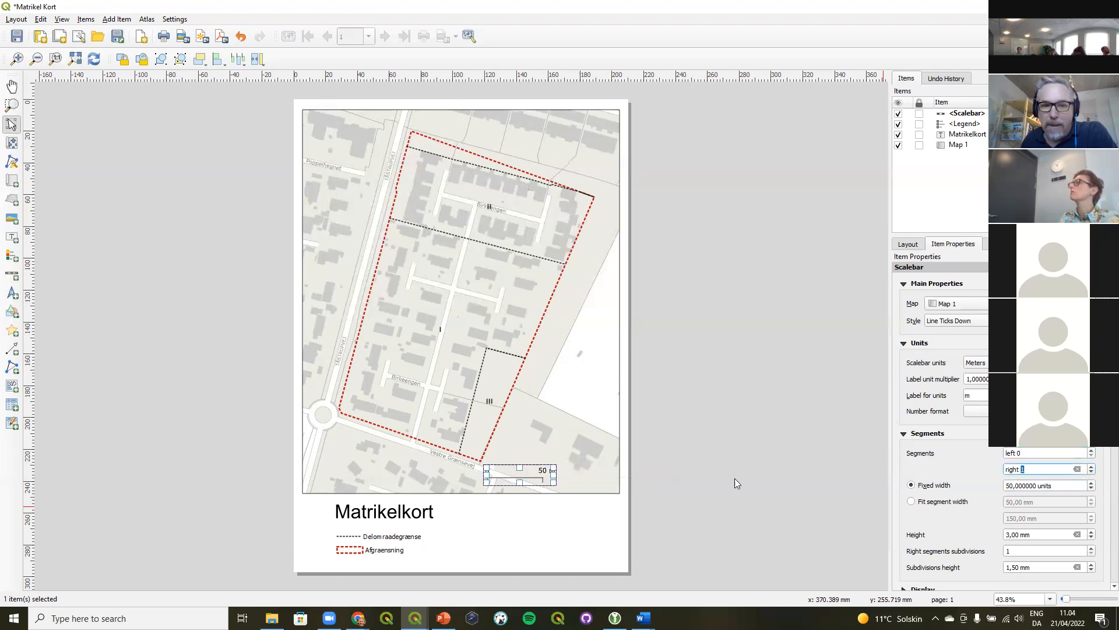
left_click_drag(523, 475, 553, 473)
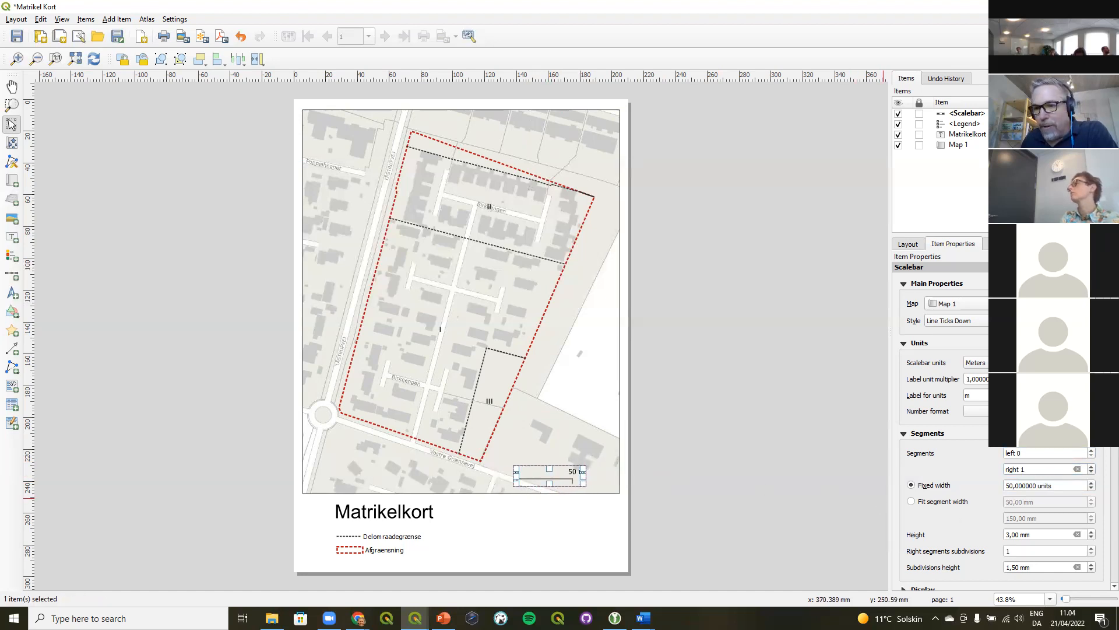
Expand the scale bar's display settings and move the scale bar into the map's lower-right corner
scroll(1104, 500, "down", 4)
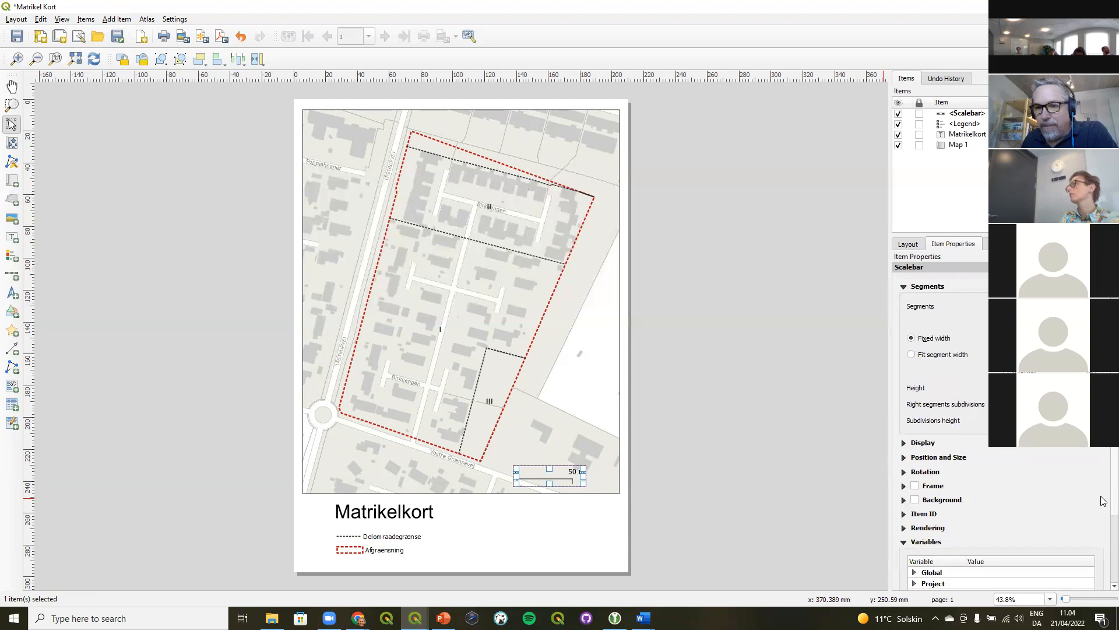
left_click(903, 443)
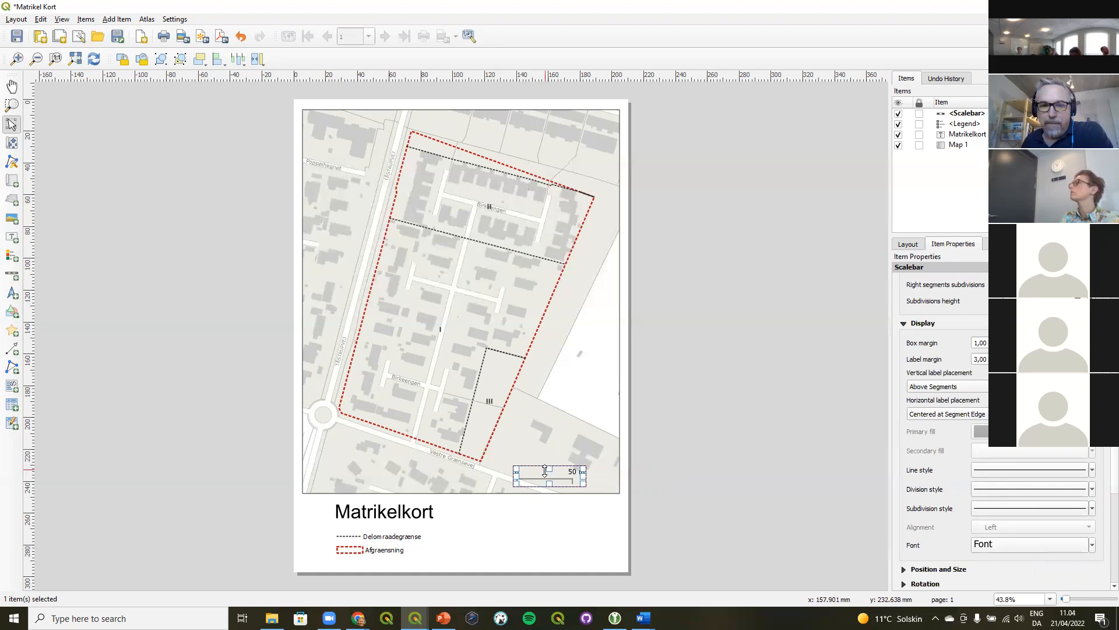
left_click_drag(546, 475, 573, 479)
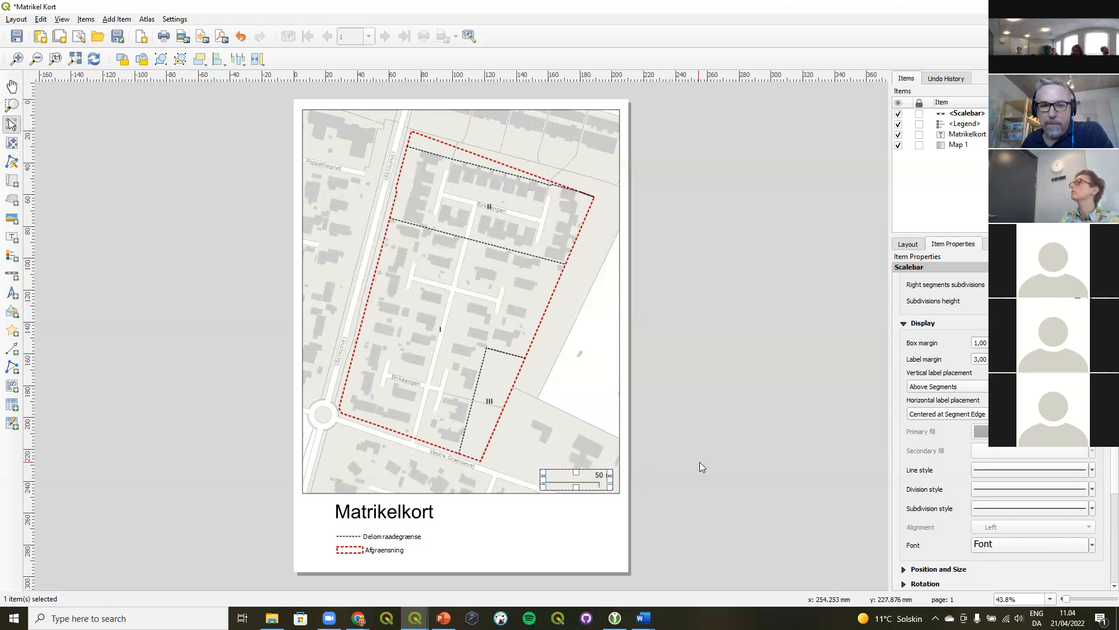
Add a label below the map, beneath the scale bar, and replace its placeholder text with the dynamic current date in Day/Month/Year format
left_click(736, 466)
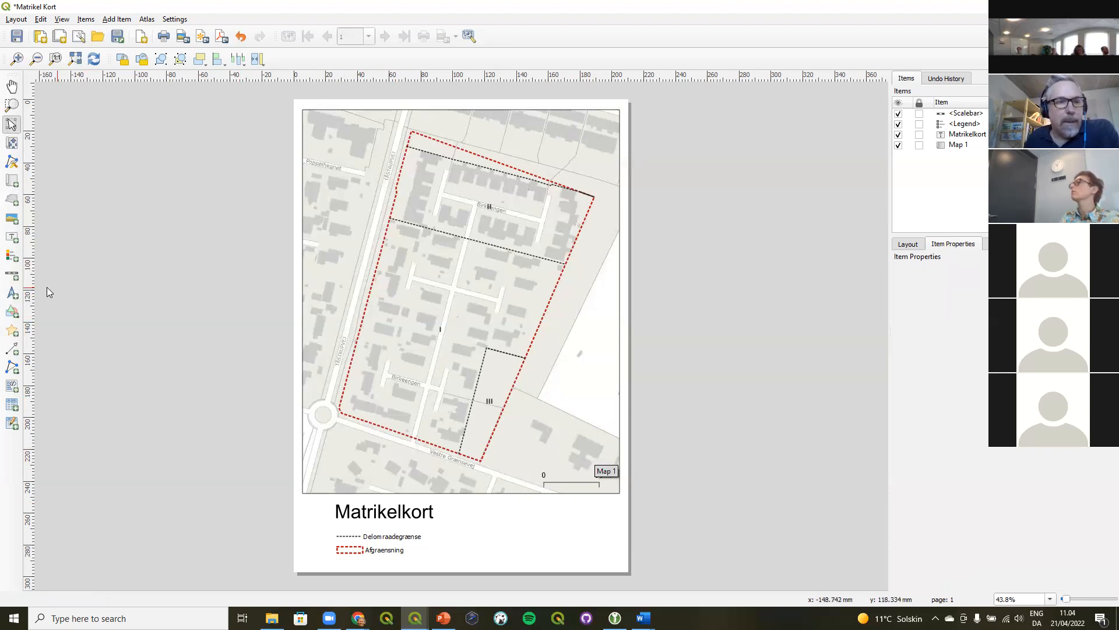
left_click(12, 237)
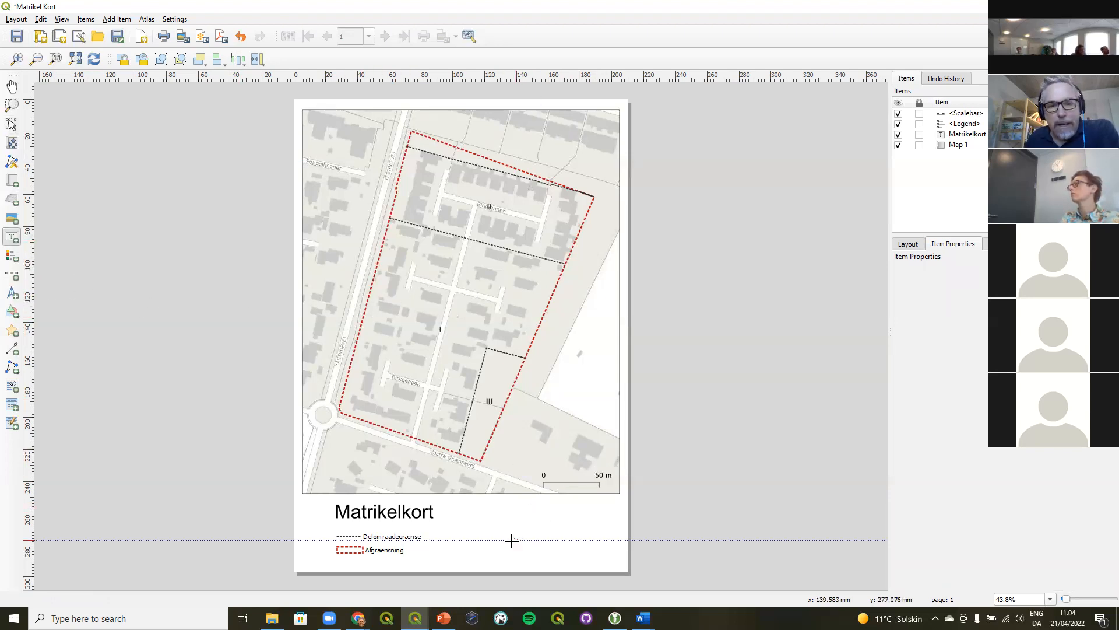
left_click_drag(527, 549, 613, 560)
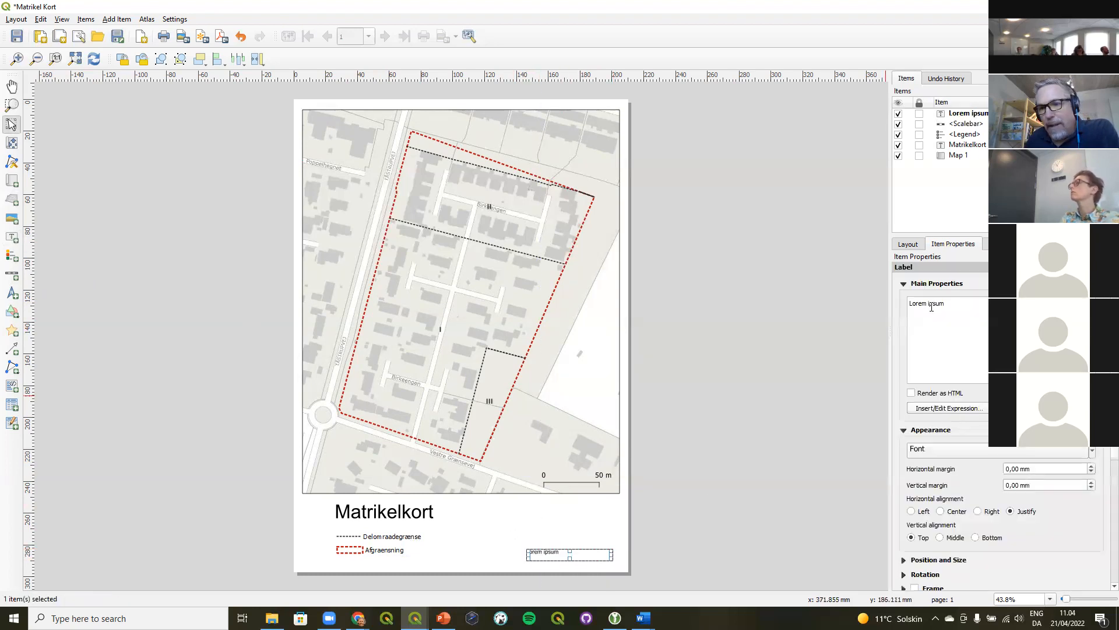
left_click_drag(954, 306, 841, 299)
key("BackSpace")
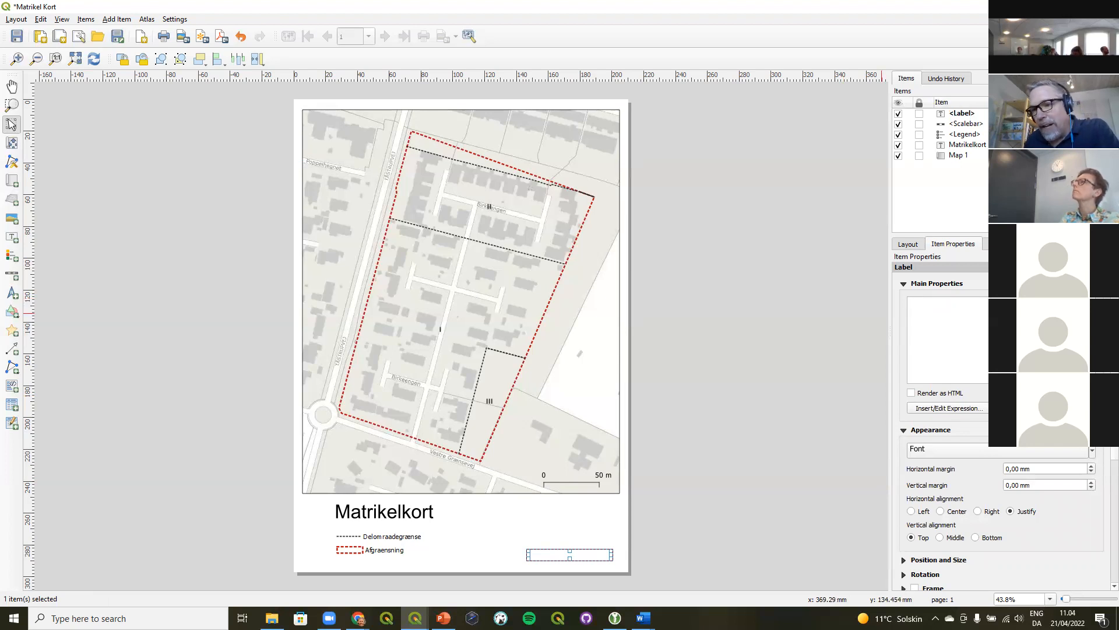
left_click(1049, 408)
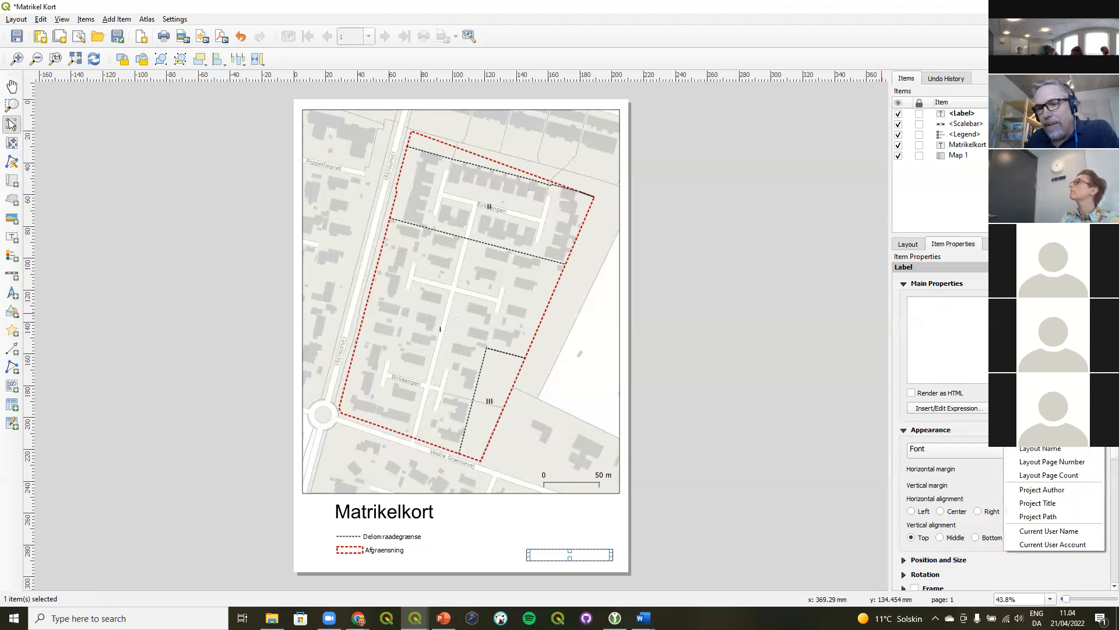
mouse_move(1041, 420)
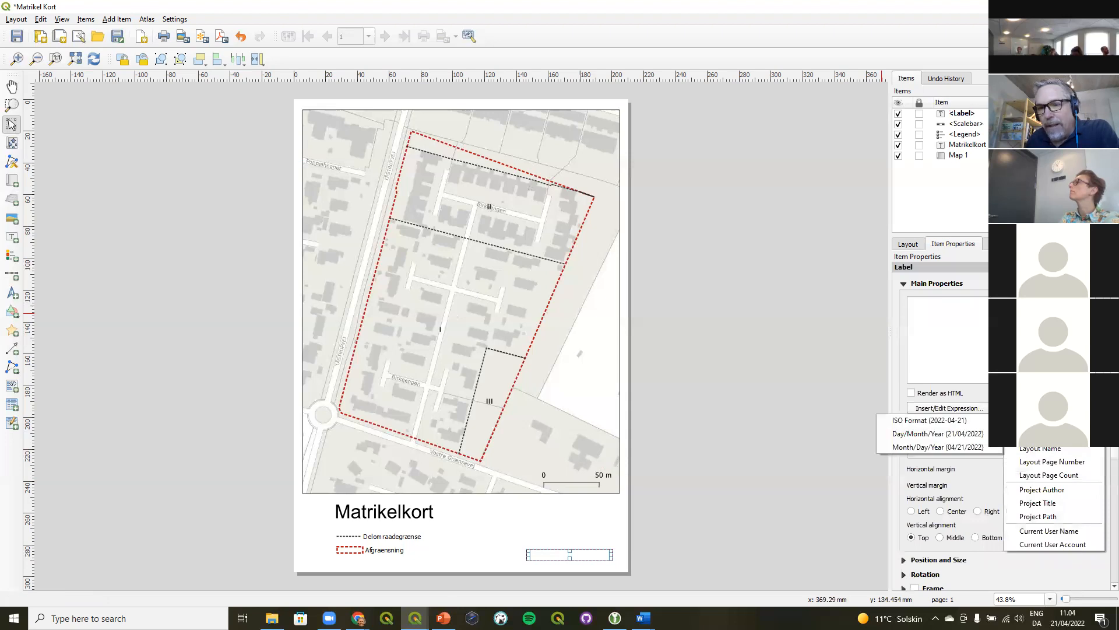
left_click(985, 434)
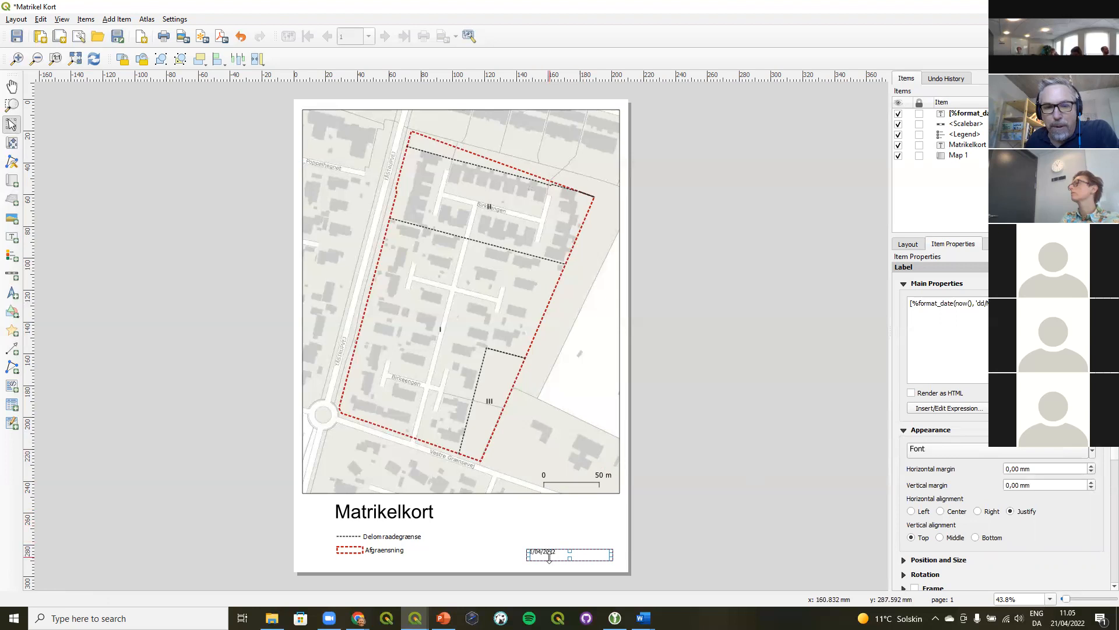
Set the date label's horizontal alignment to Center and its vertical alignment to Middle
left_click(940, 511)
left_click(941, 537)
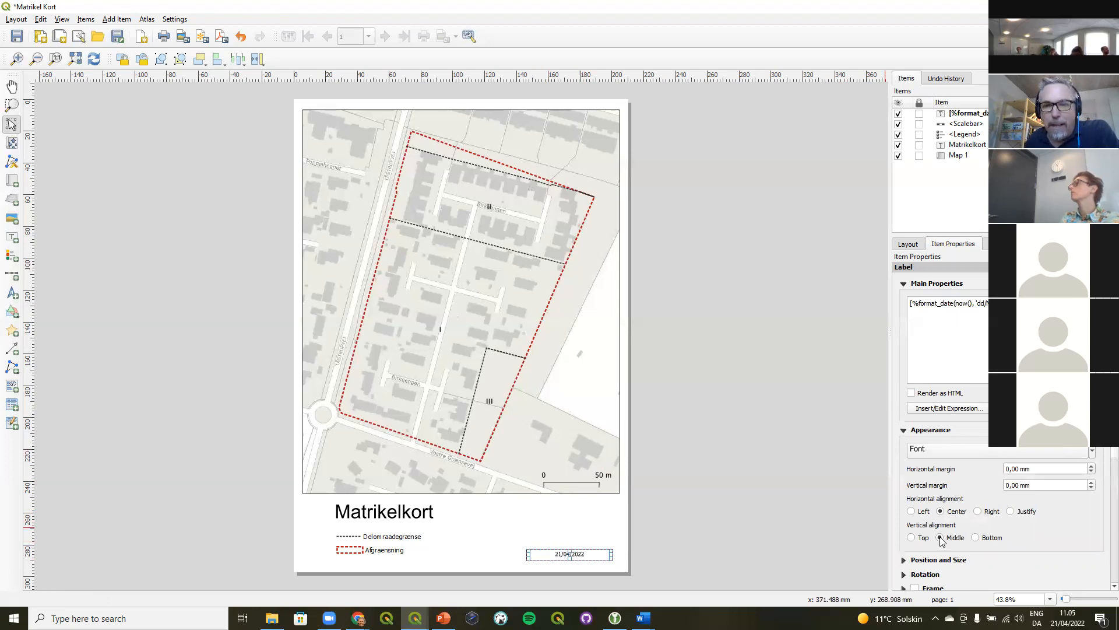
double_click(964, 303)
left_click_drag(971, 303, 972, 304)
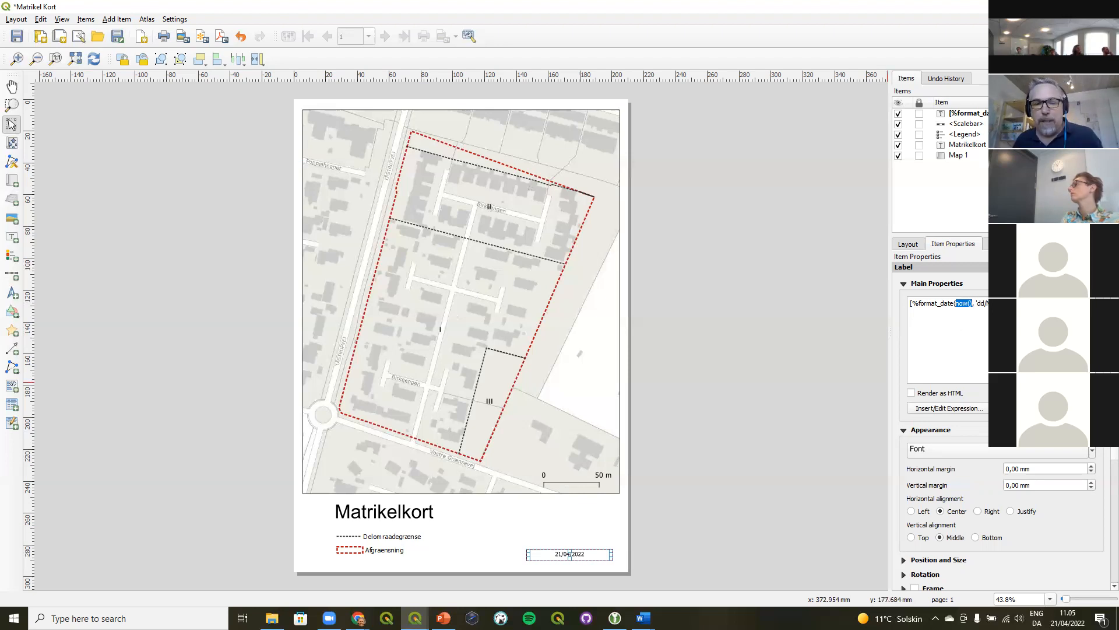
left_click(775, 410)
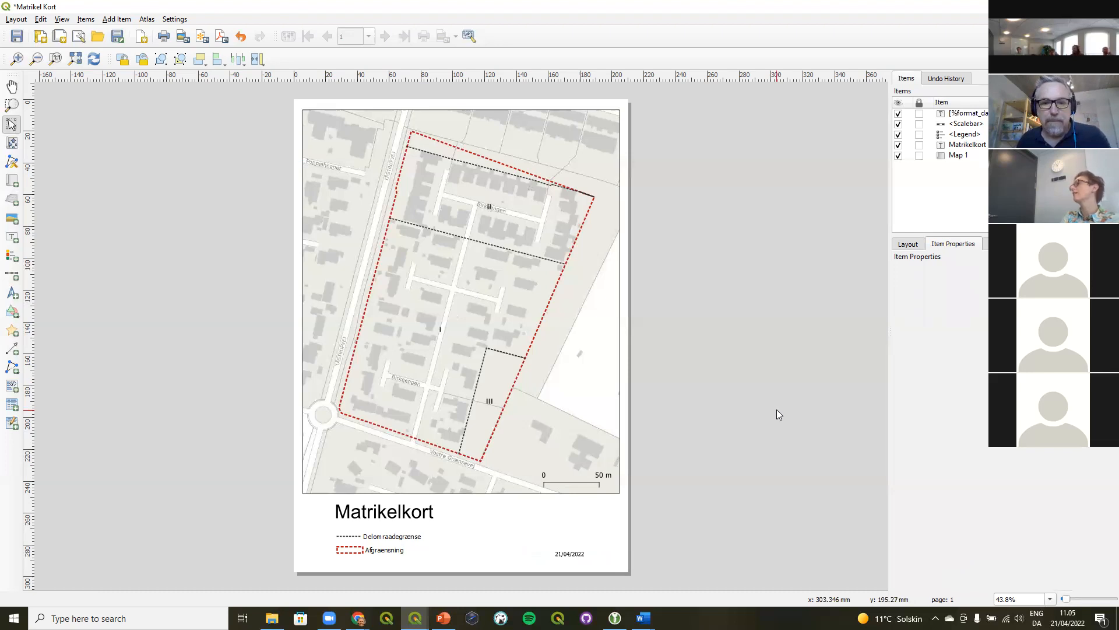
Insert the prefix "Dato:" before the date expression in the date label
left_click(574, 554)
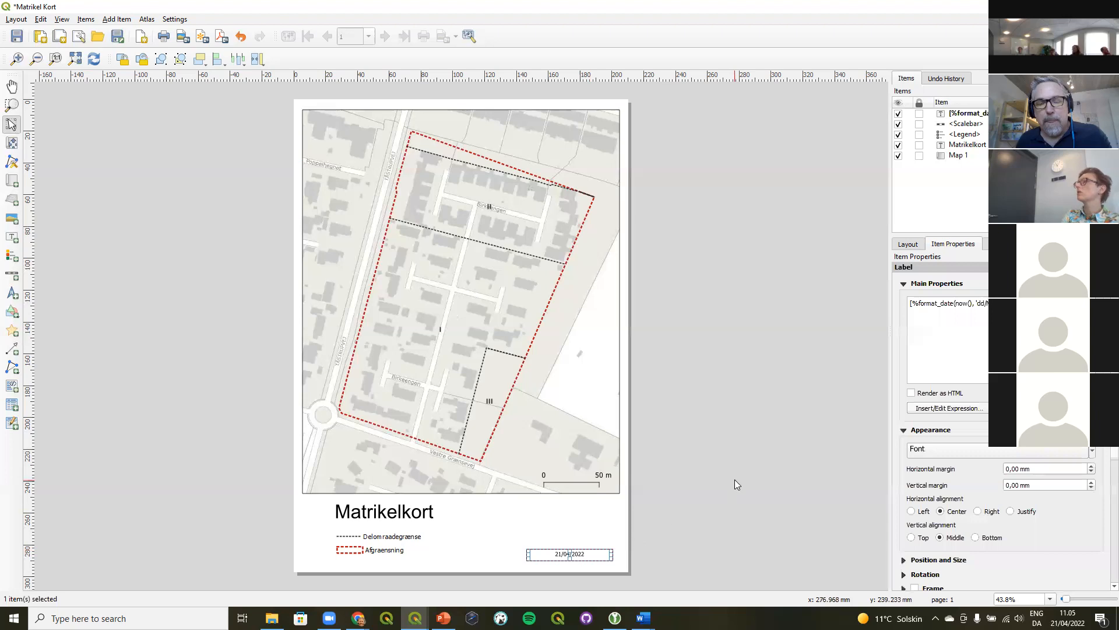
left_click(923, 350)
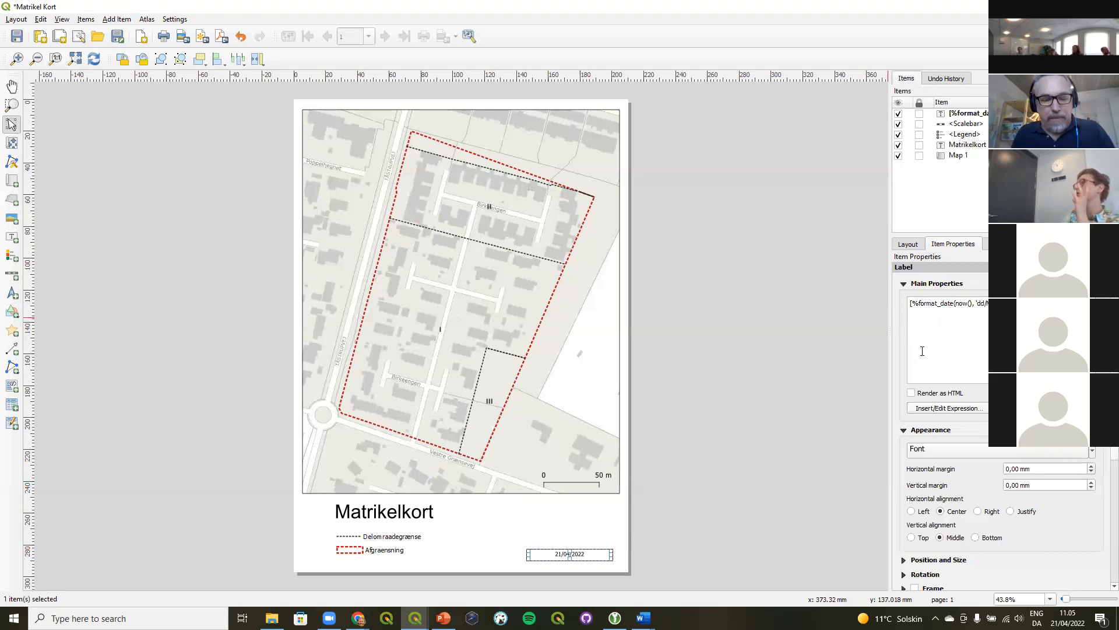
type("dATE:")
key("BackSpace")
key("BackSpace")
key("BackSpace")
key("BackSpace")
key("BackSpace")
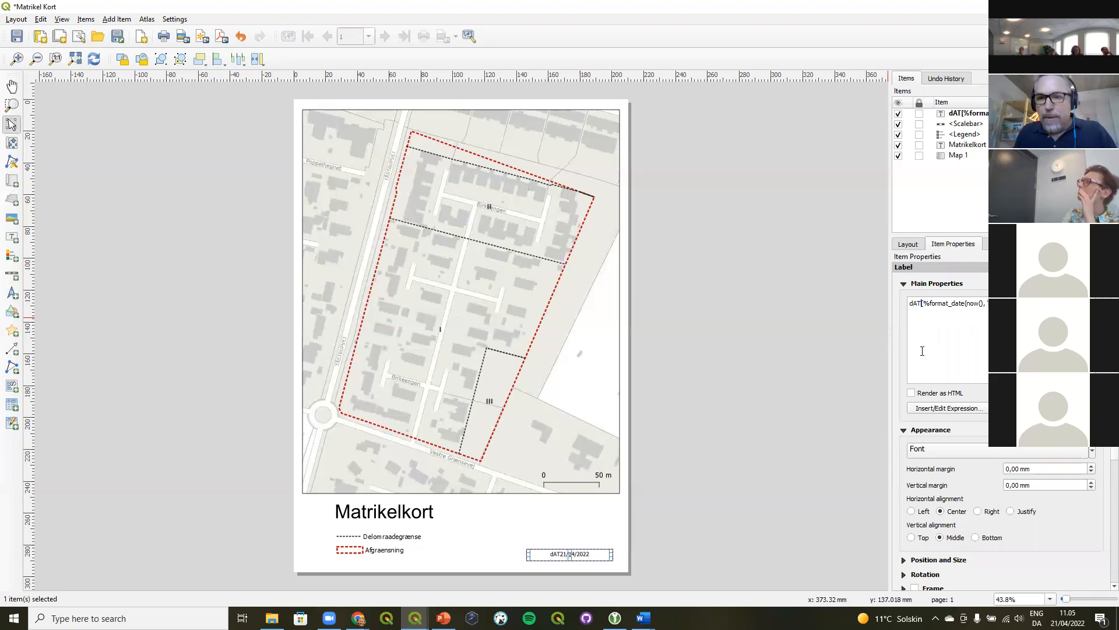
key("Caps_Lock")
type("Dato:")
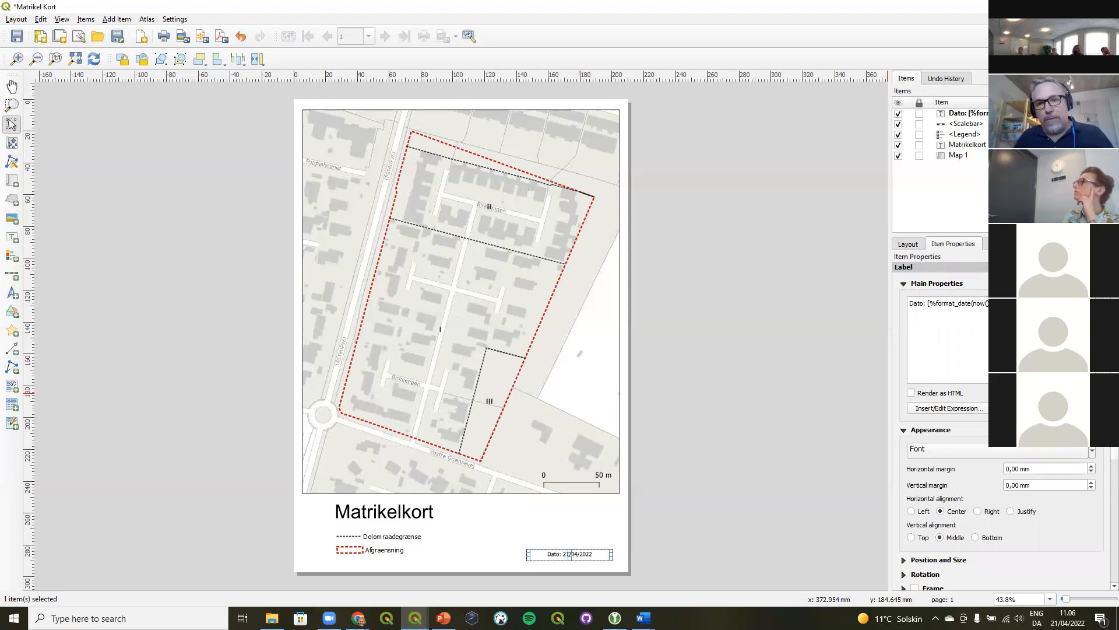
Add a second line to the date label reading "Kartografi" followed by the cartographer's full name
left_click(911, 538)
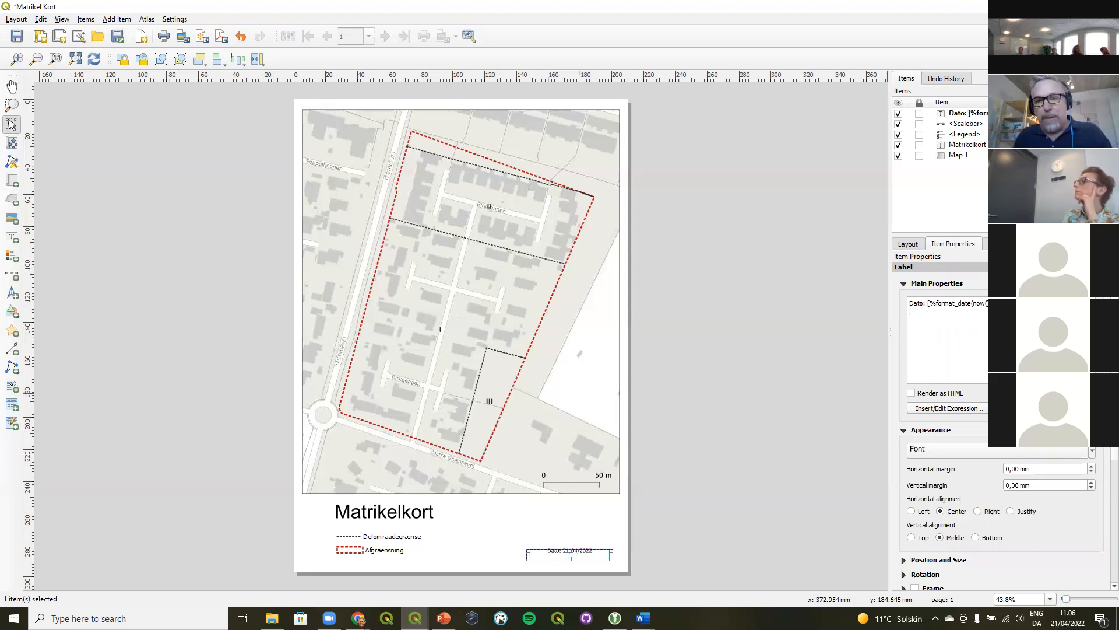
type("Kartograki K")
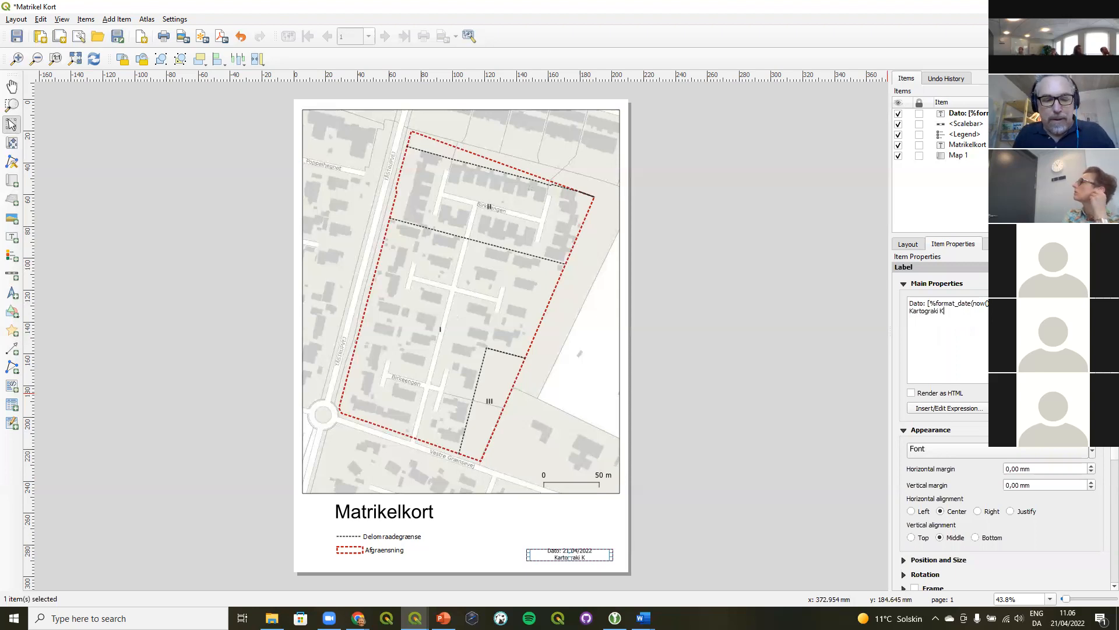
type("urt Menke")
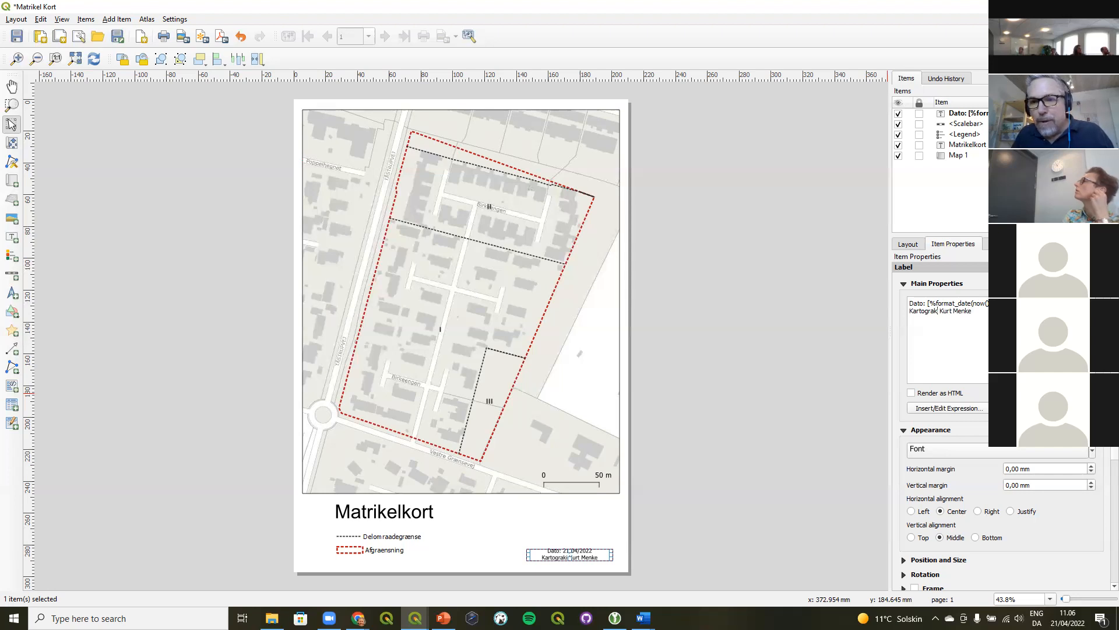
key("BackSpace")
type("fi")
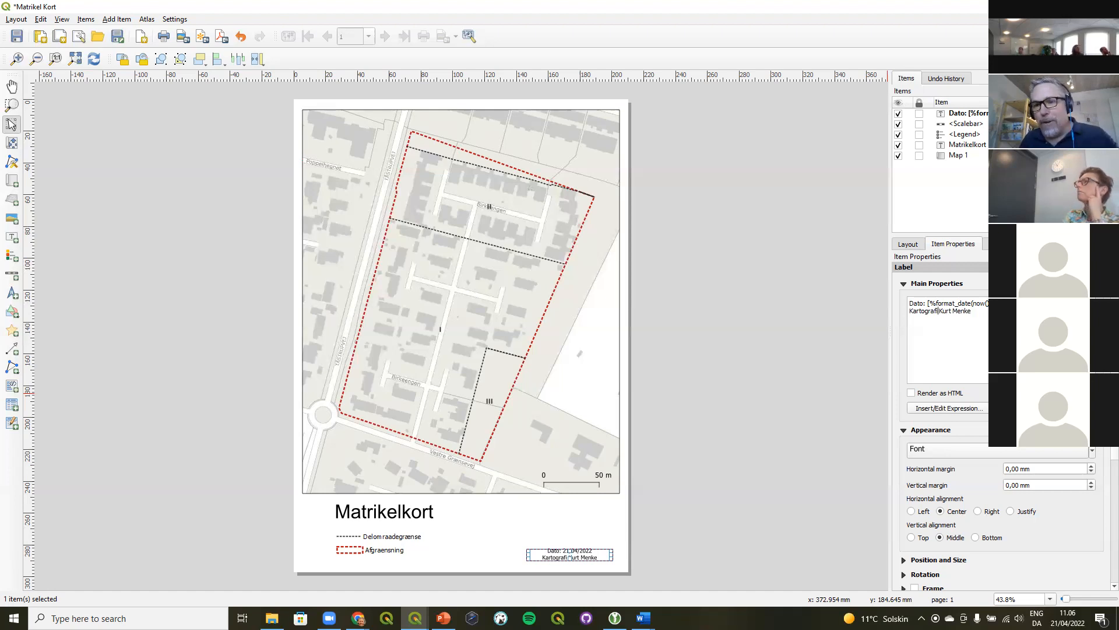
Replace the typed cartographer name in the label with the dynamic Current User Name text
left_click_drag(976, 323, 940, 324)
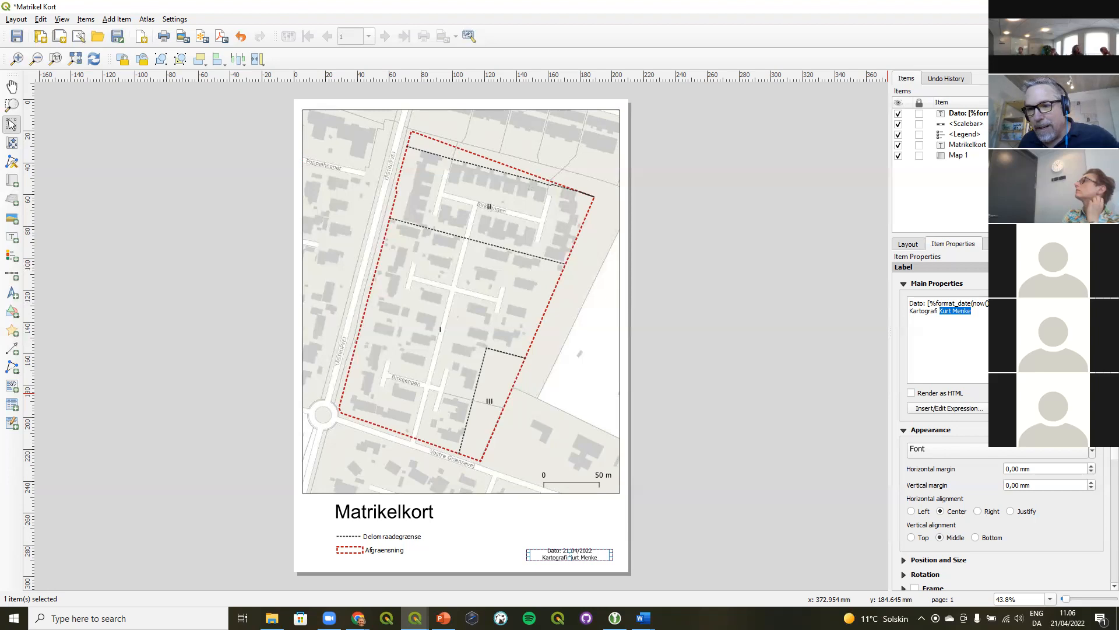
left_click(1048, 408)
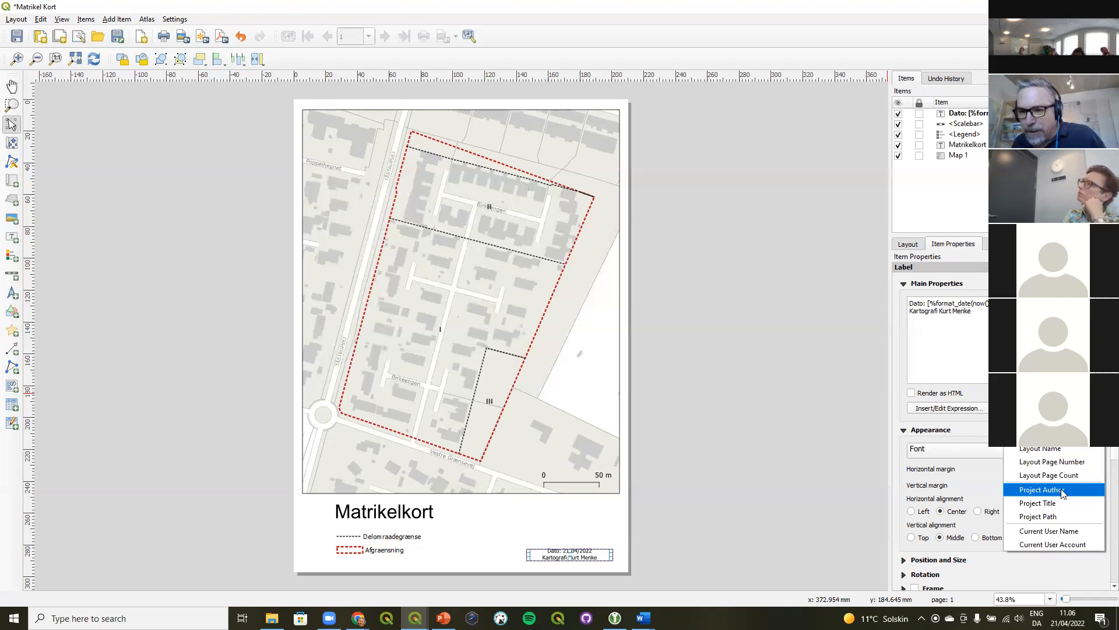
left_click(1069, 532)
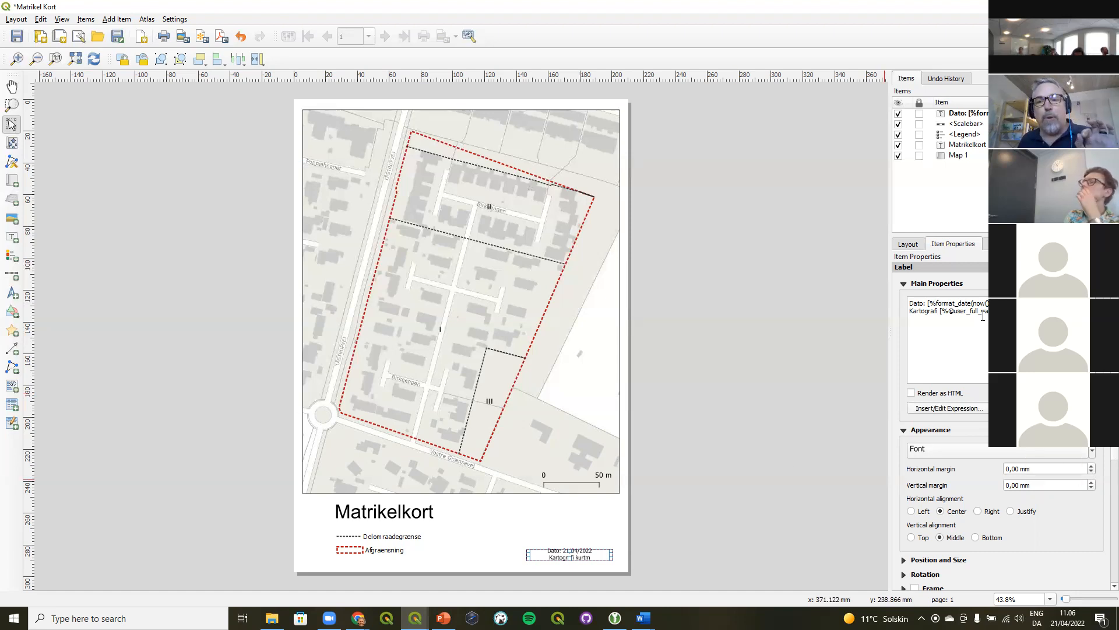
Delete the "Kartografi" line from the label, keeping only the date line
left_click_drag(938, 311, 991, 310)
left_click(1015, 313)
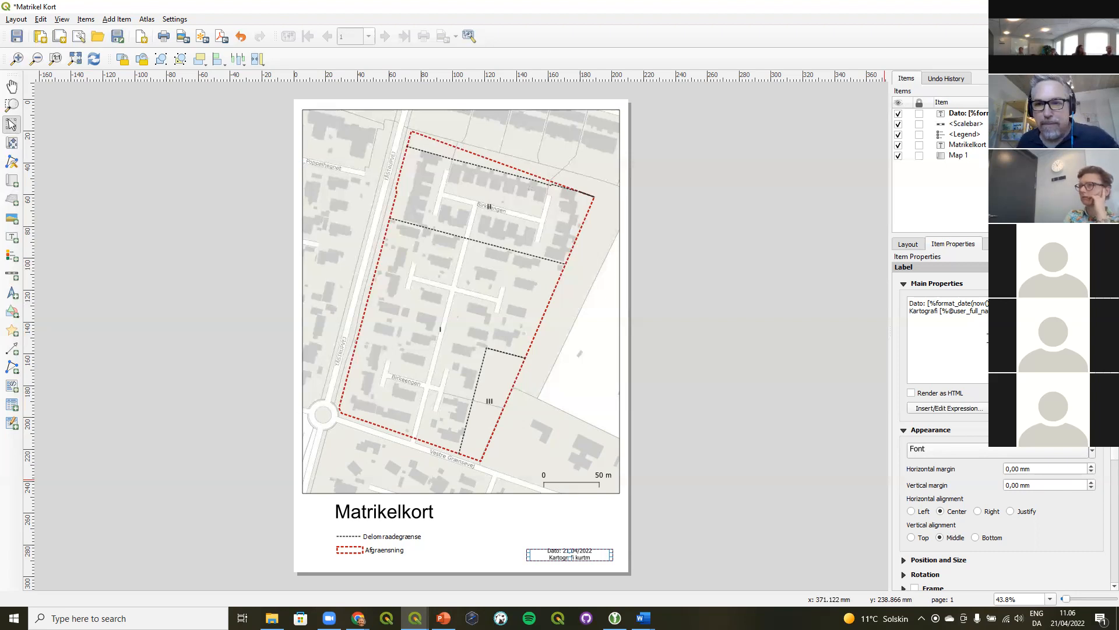
left_click_drag(1007, 312, 853, 310)
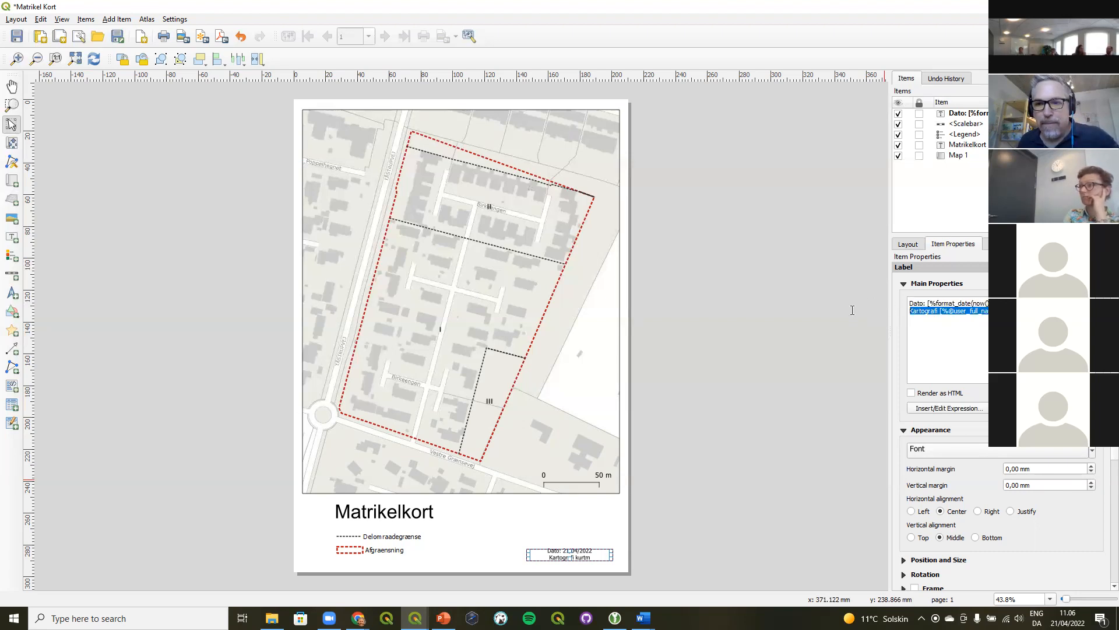
key("BackSpace")
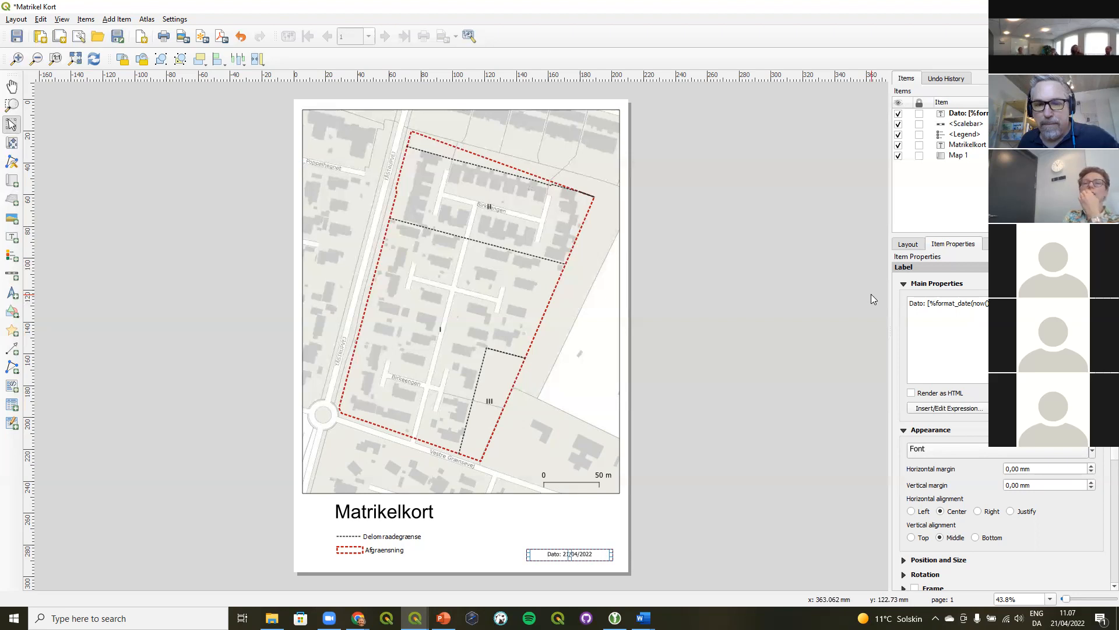
left_click(748, 344)
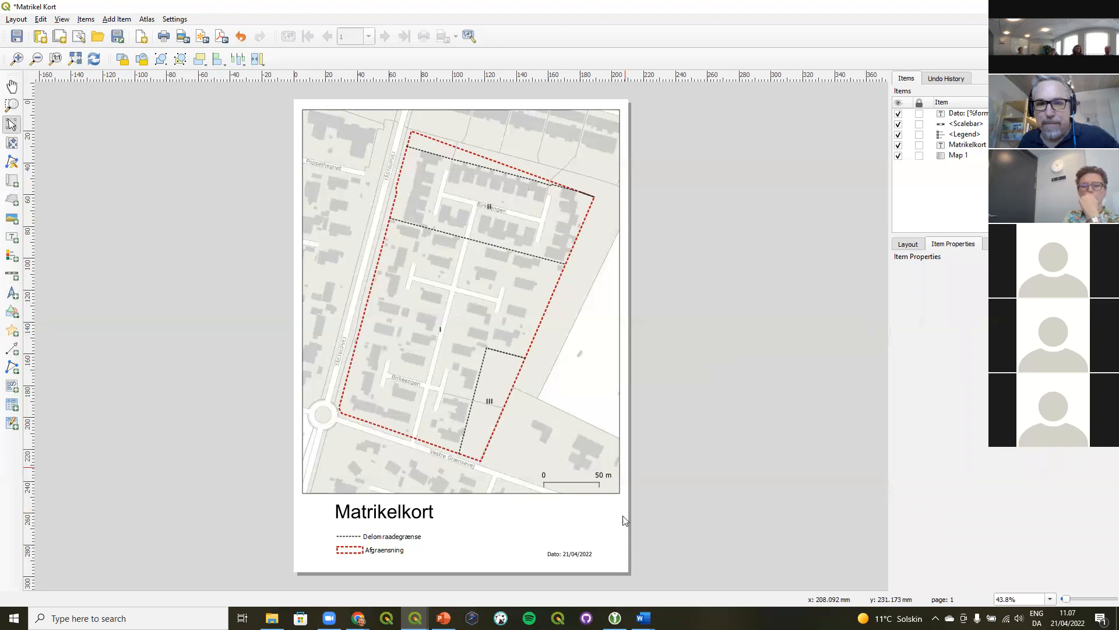
Examine the date label's dynamic text options and the expression builder's variables, including the descriptions of layout_page and project_path
left_click(581, 553)
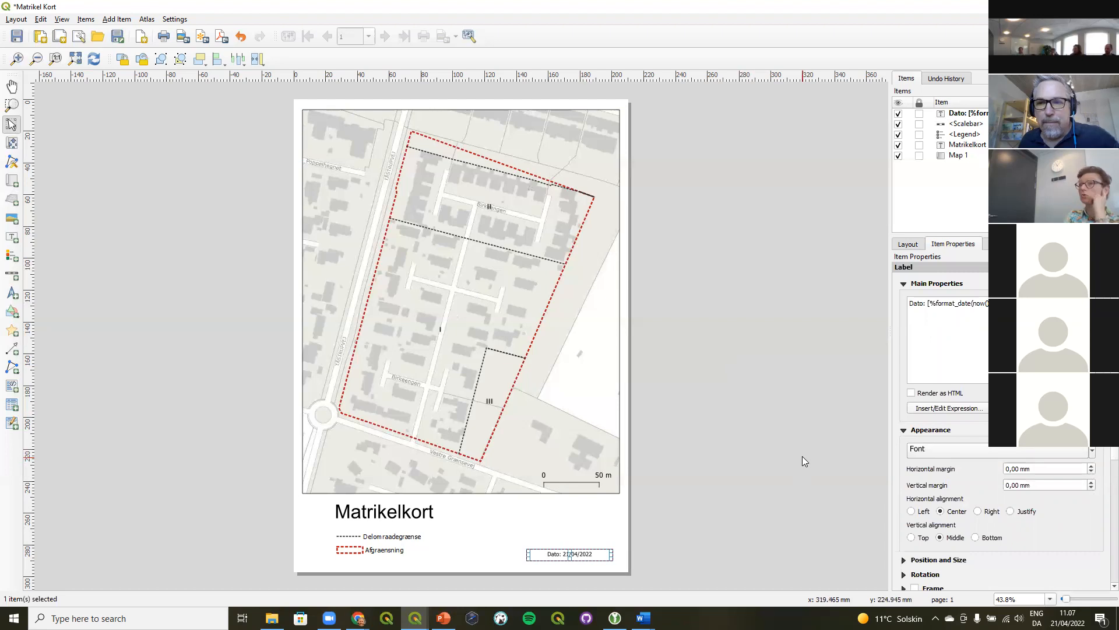
left_click(1051, 408)
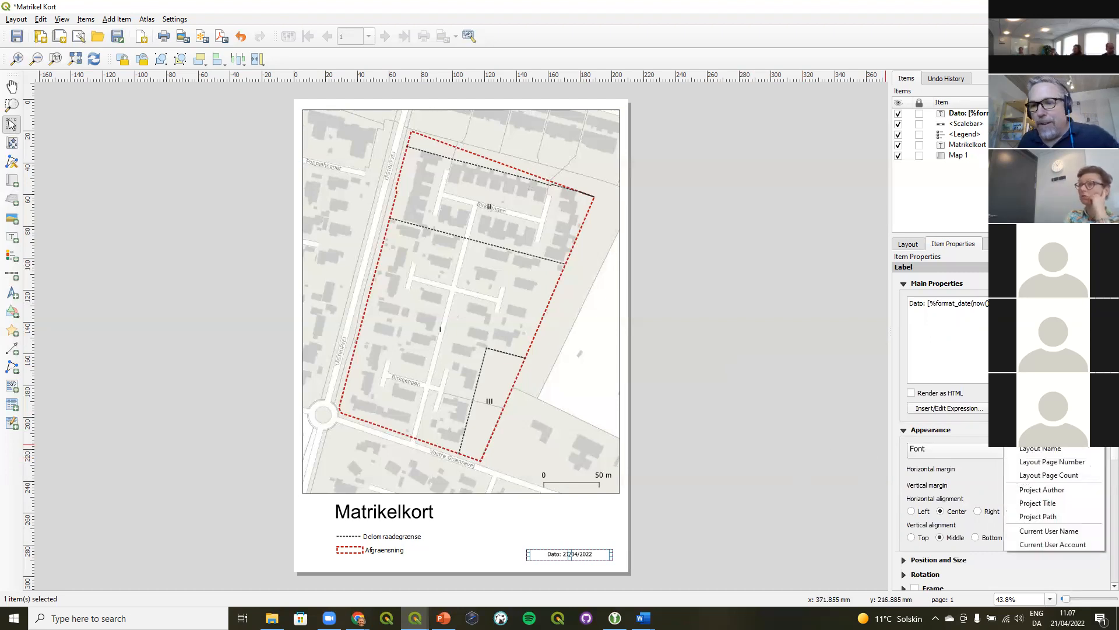
mouse_move(1043, 420)
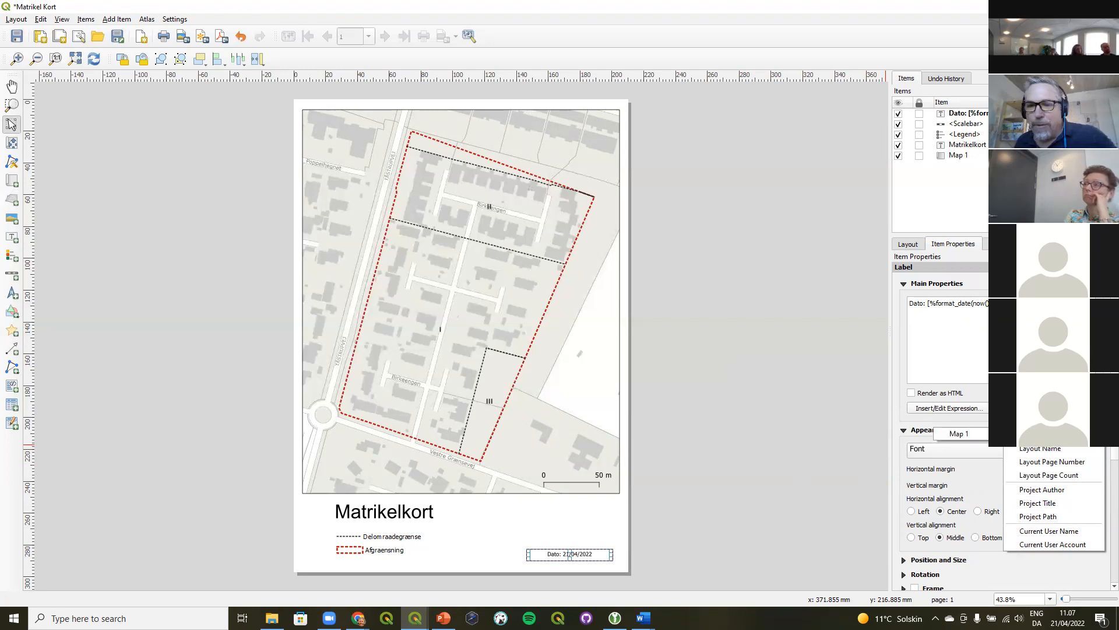
left_click(747, 8)
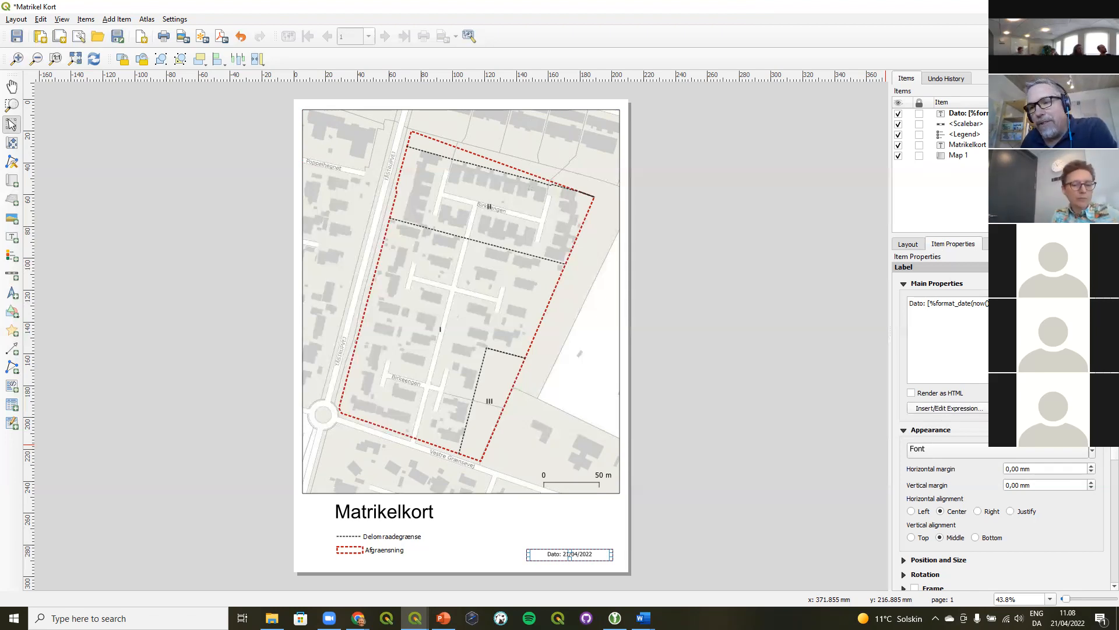
left_click(950, 409)
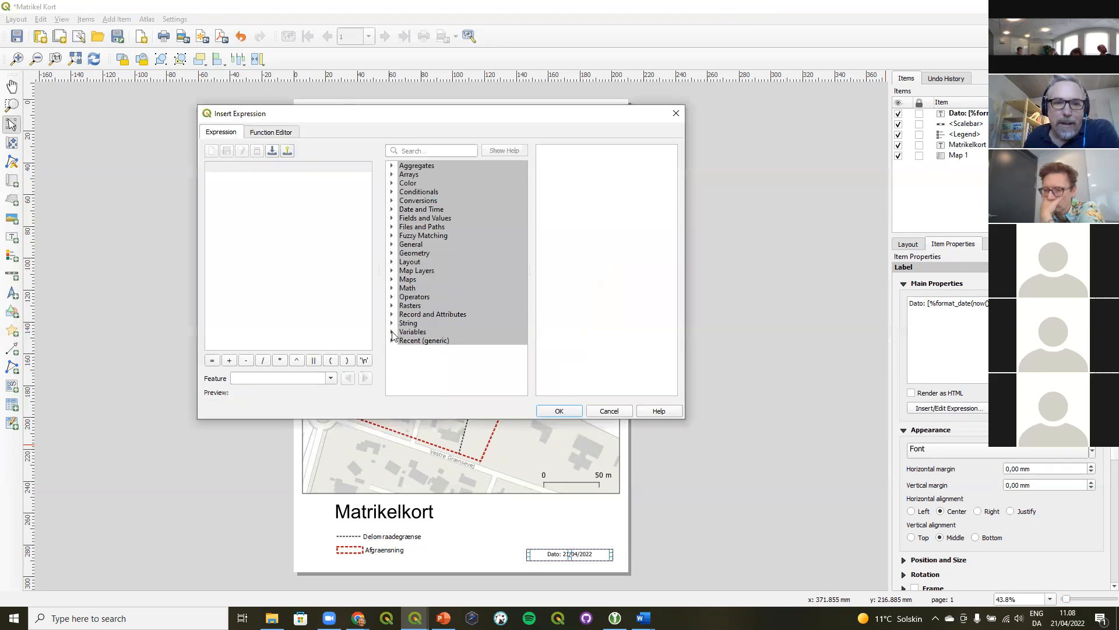
left_click(391, 332)
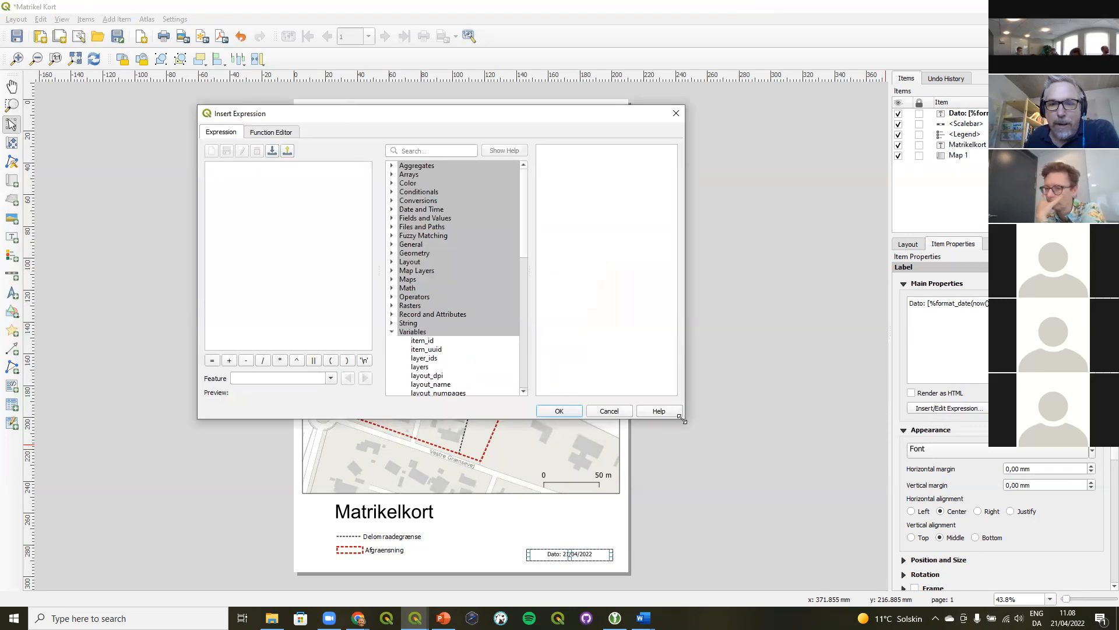
left_click_drag(681, 417, 795, 606)
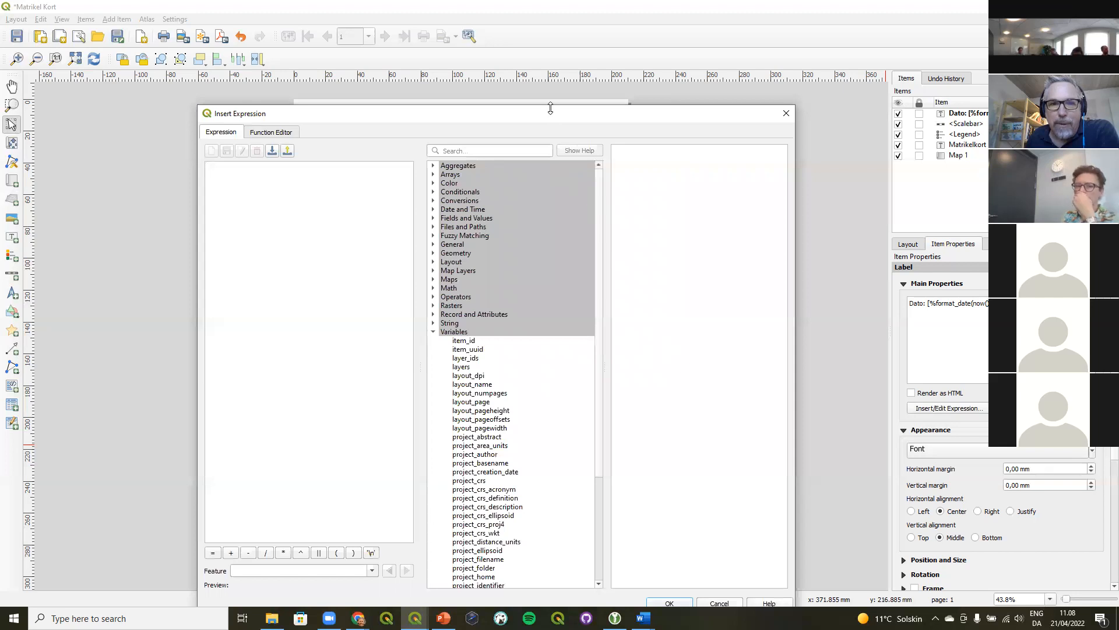
left_click_drag(550, 108, 550, 7)
scroll(500, 340, "down", 2)
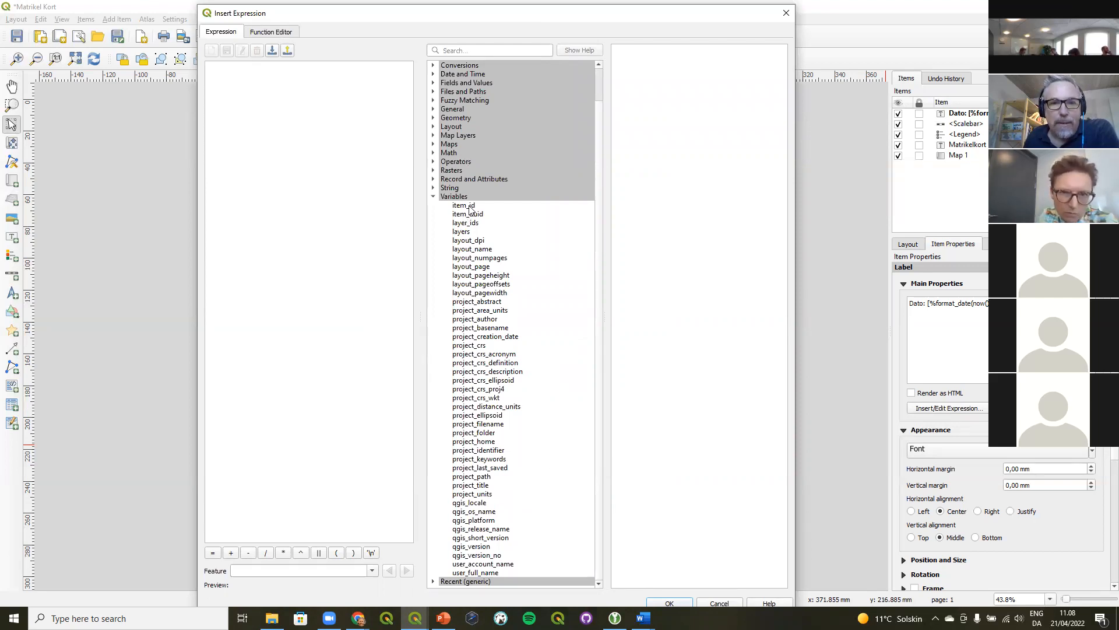
left_click(489, 269)
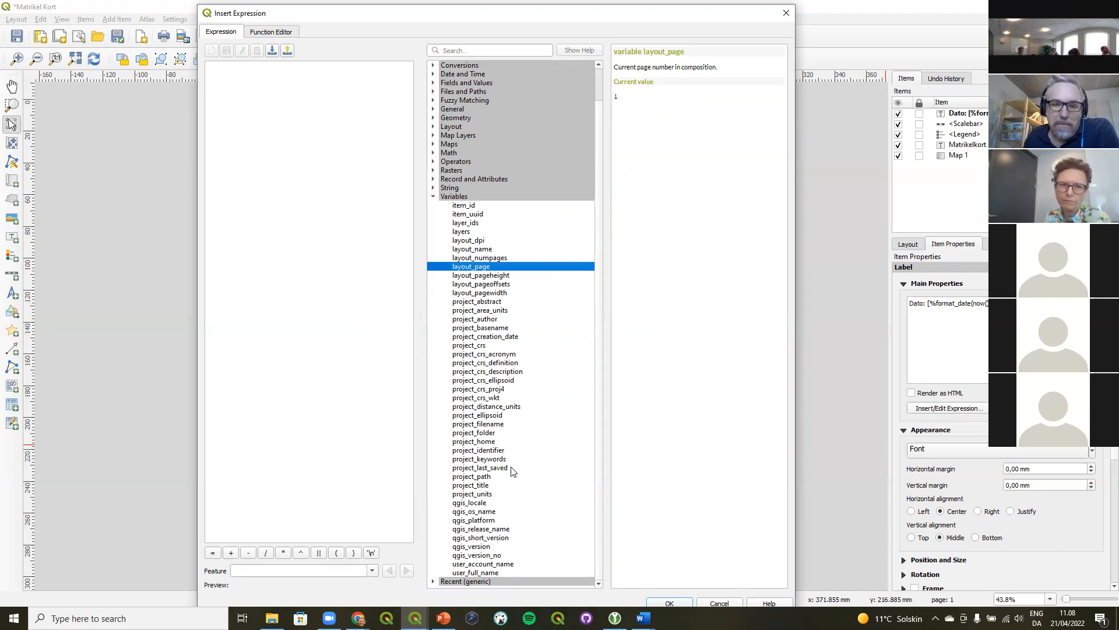
left_click(488, 477)
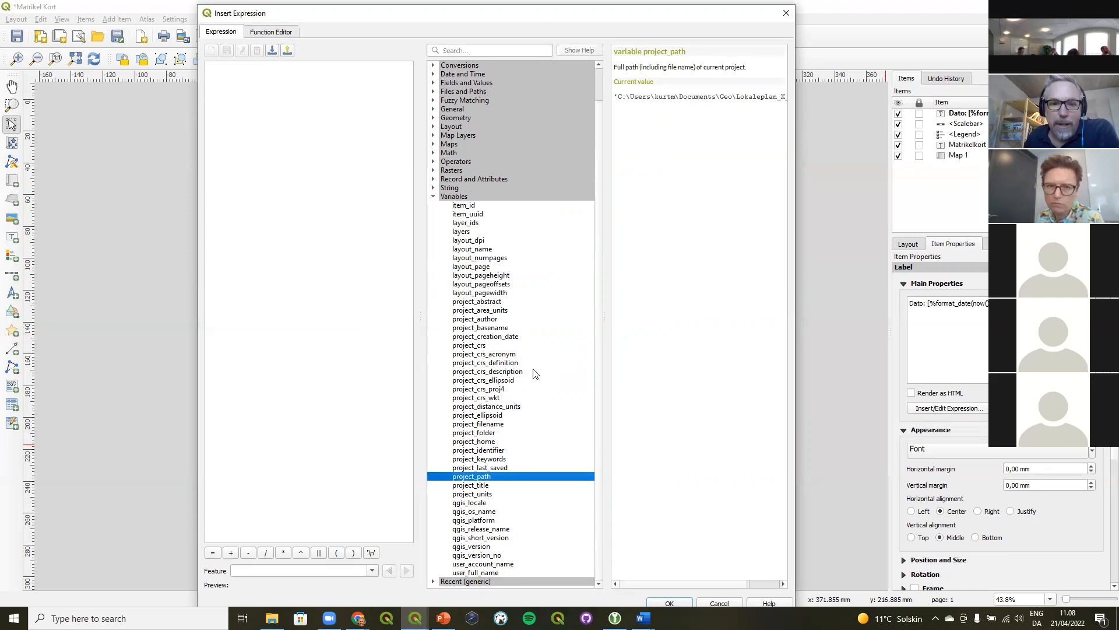
Examine the project_title variable's description in the date label's expression builder, leaving the label's expression unedited
left_click(487, 487)
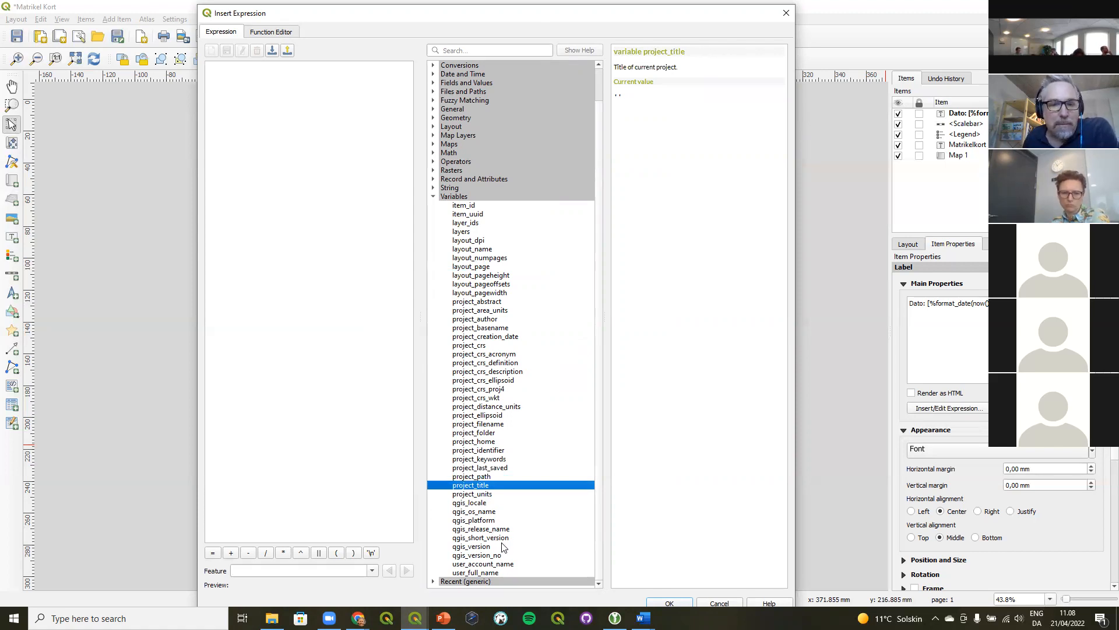
left_click(785, 13)
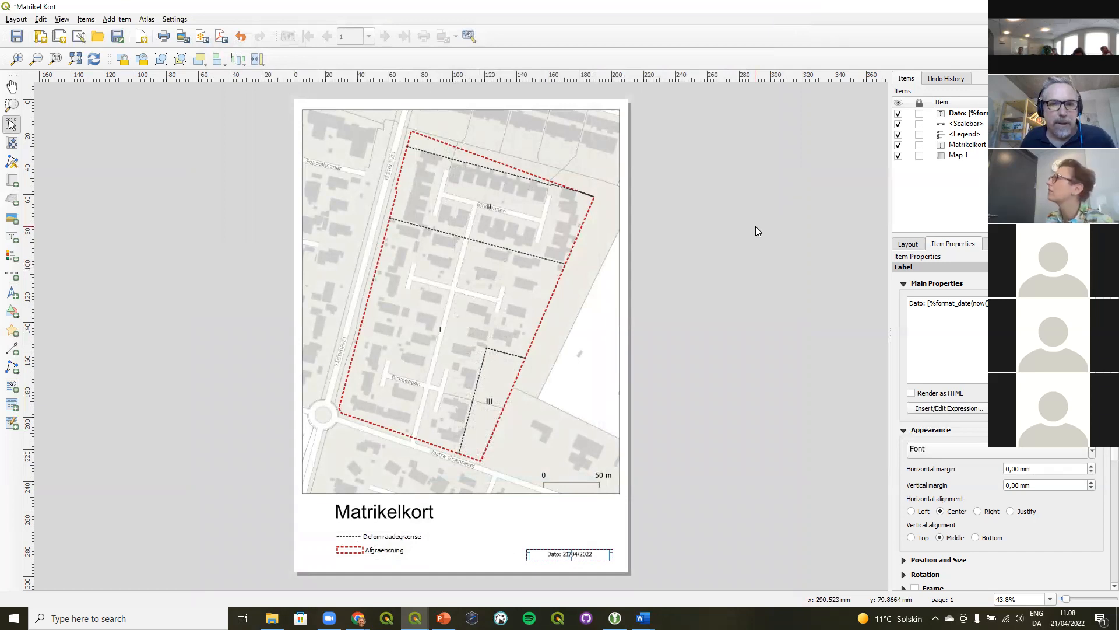
left_click(956, 412)
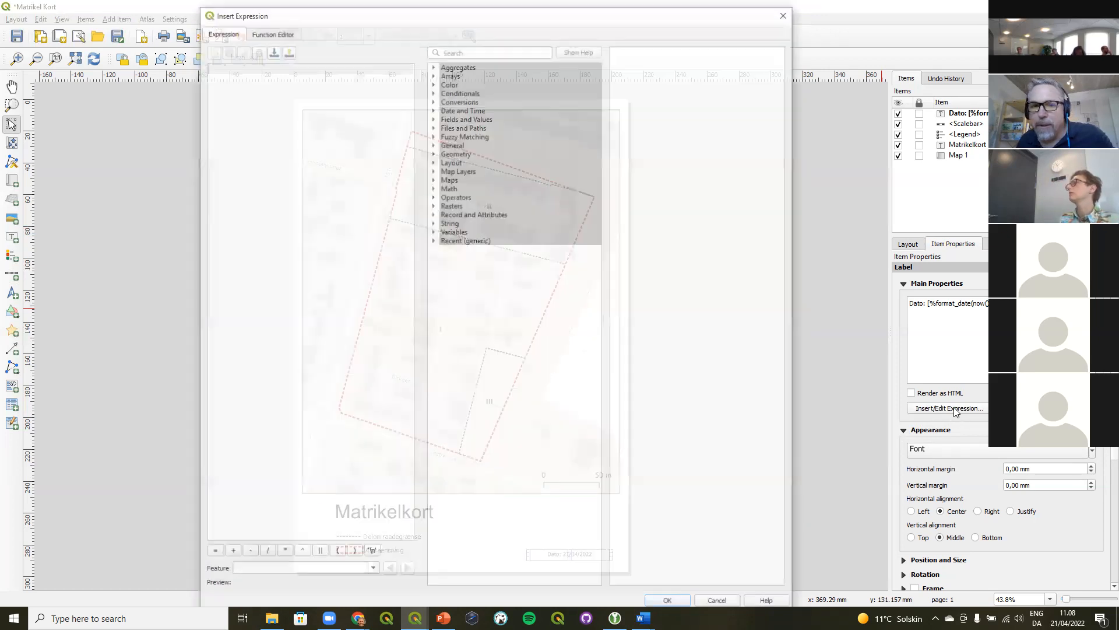
left_click(787, 13)
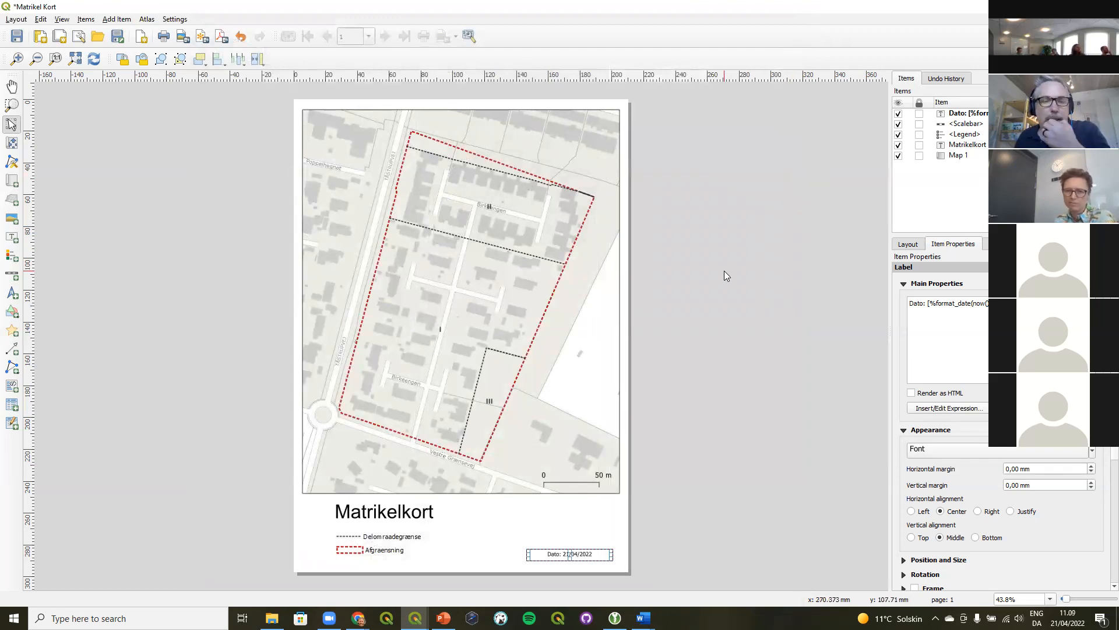
Make the main map follow the MatrikelKort map theme
left_click(523, 299)
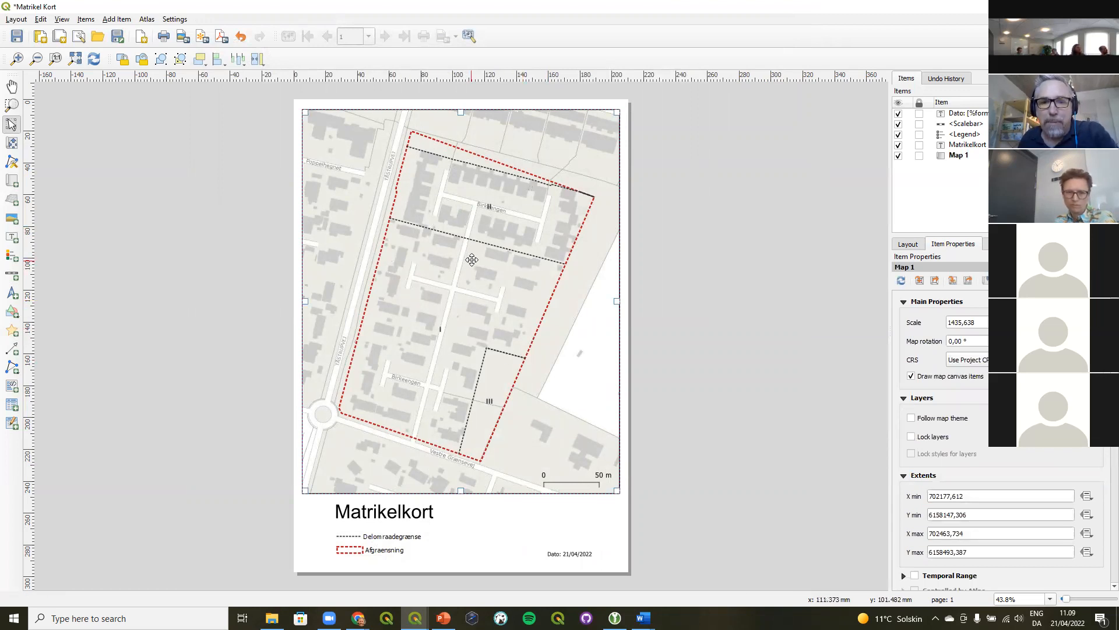
left_click(927, 420)
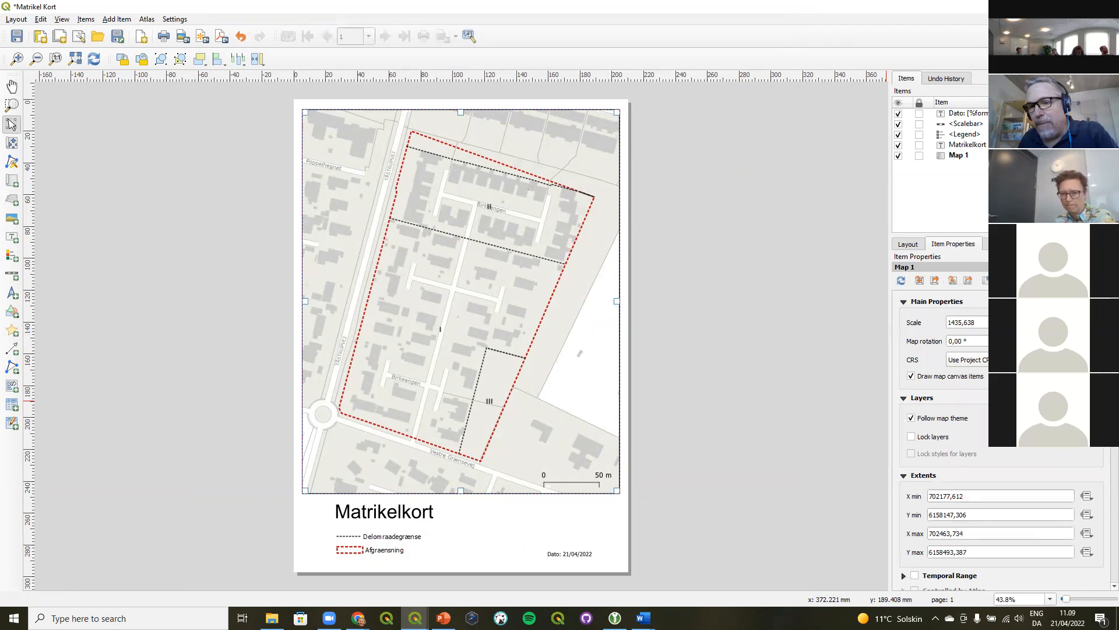
left_click(1034, 418)
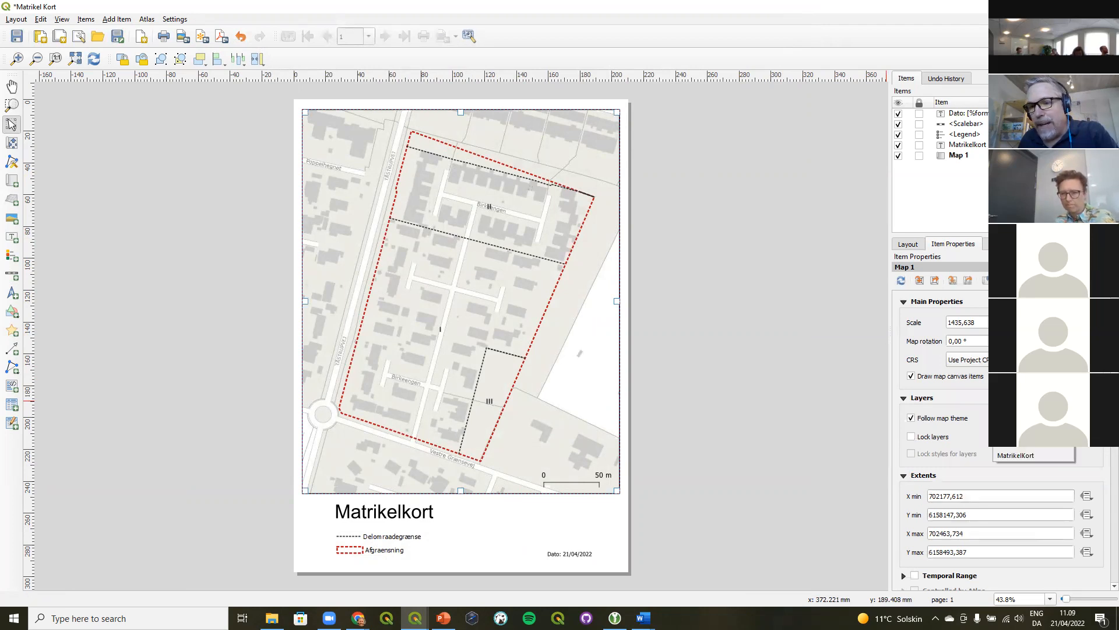
left_click(1026, 456)
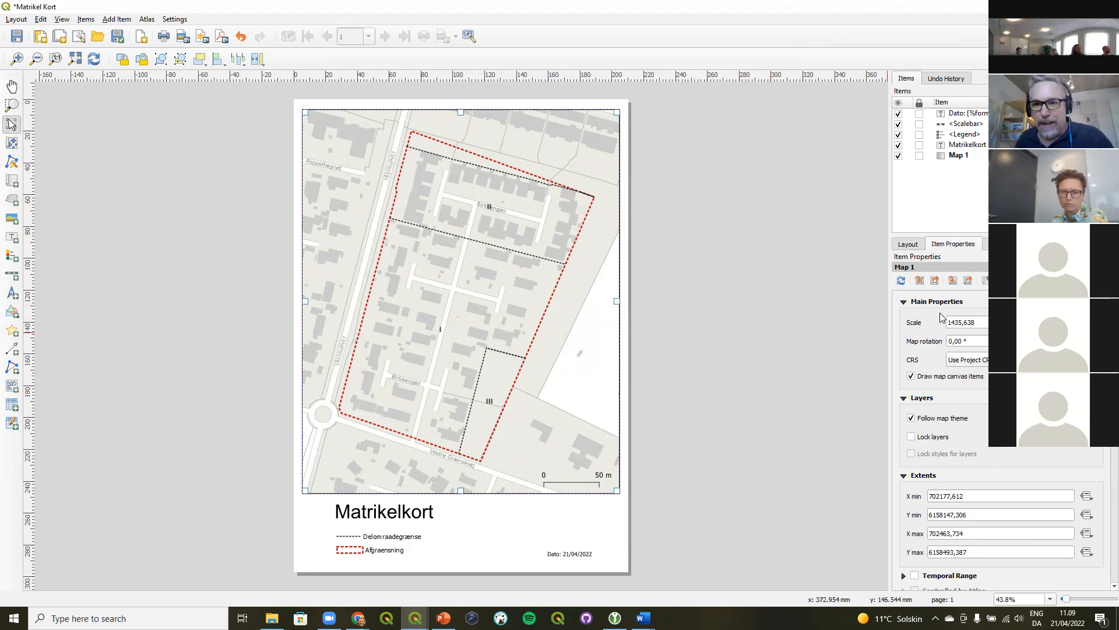
Set the main map's scale to 935,638 and shift its content to show the southern part of the plan area down to Vestre Grænsevej
left_click_drag(956, 321, 944, 321)
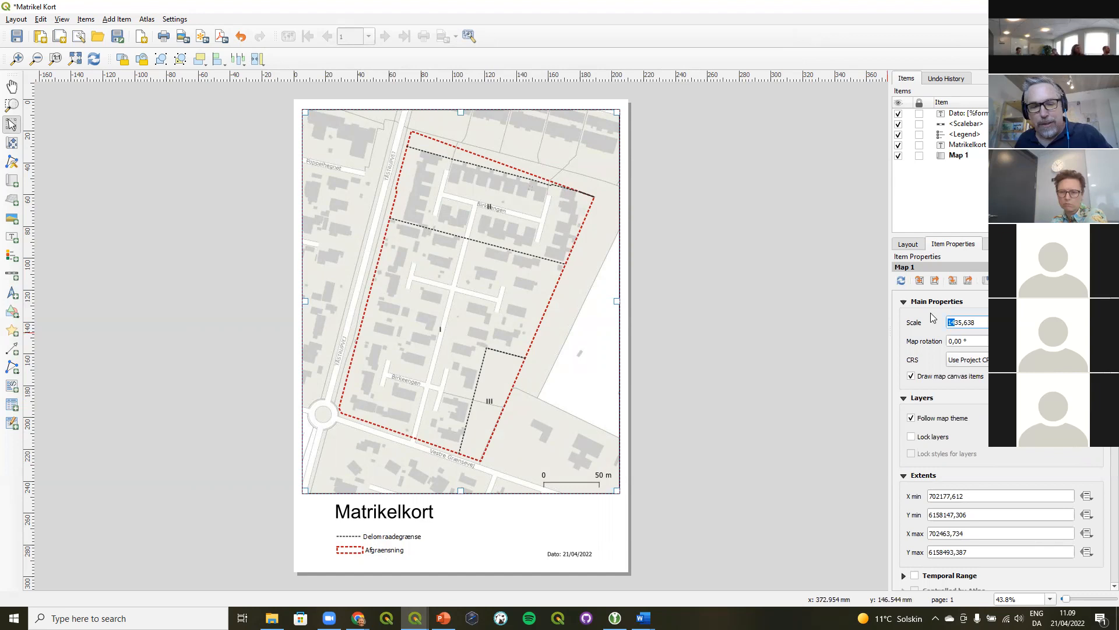
type("9")
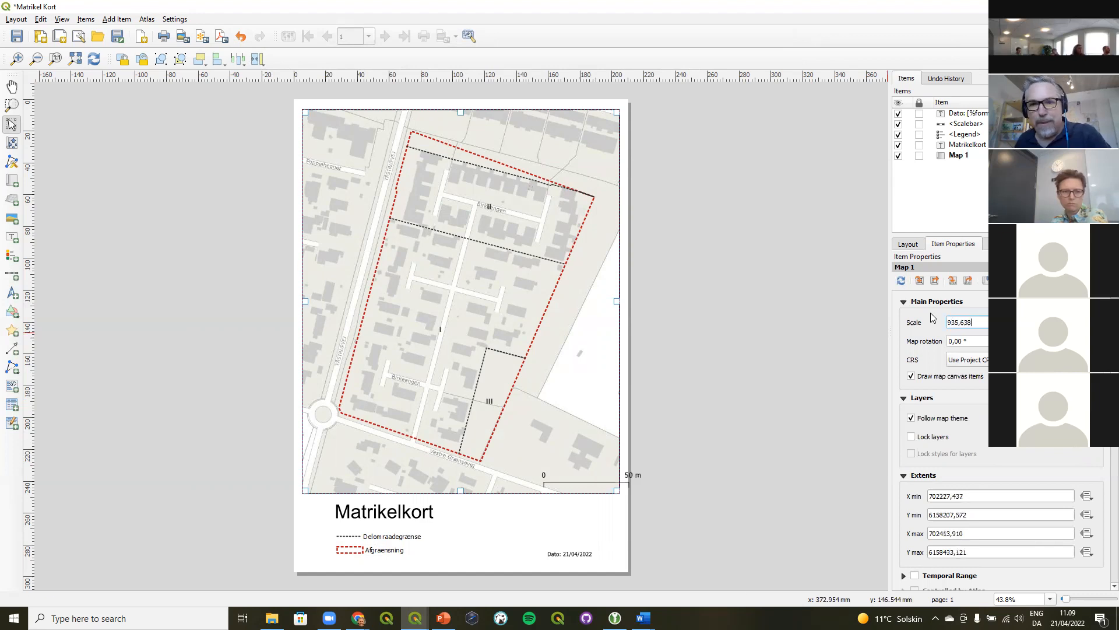
key("Return")
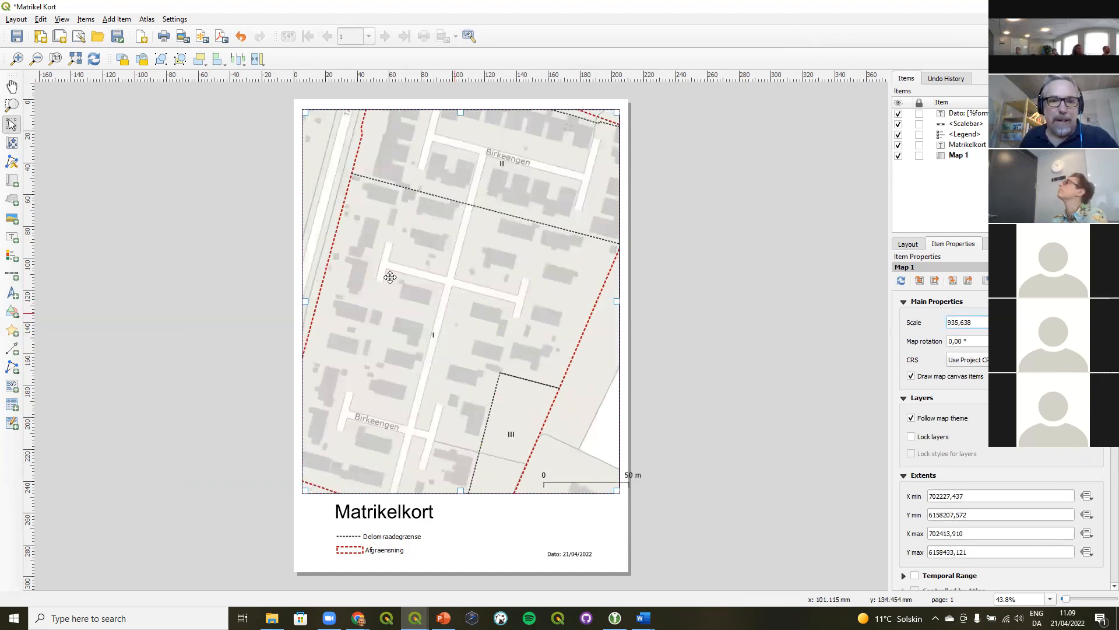
left_click(11, 143)
left_click_drag(390, 265, 411, 290)
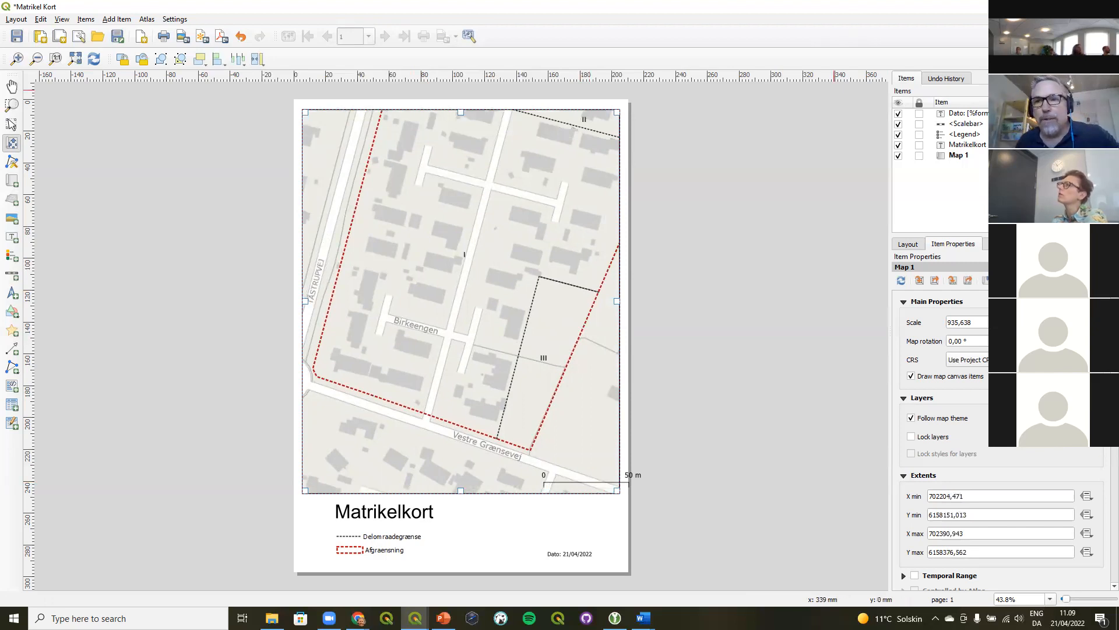
Switch to the Lokaleplan_X_Kurt project window and hide every visible layer except birkeengen_lp_afgraensning_forslag
key("alt+Tab")
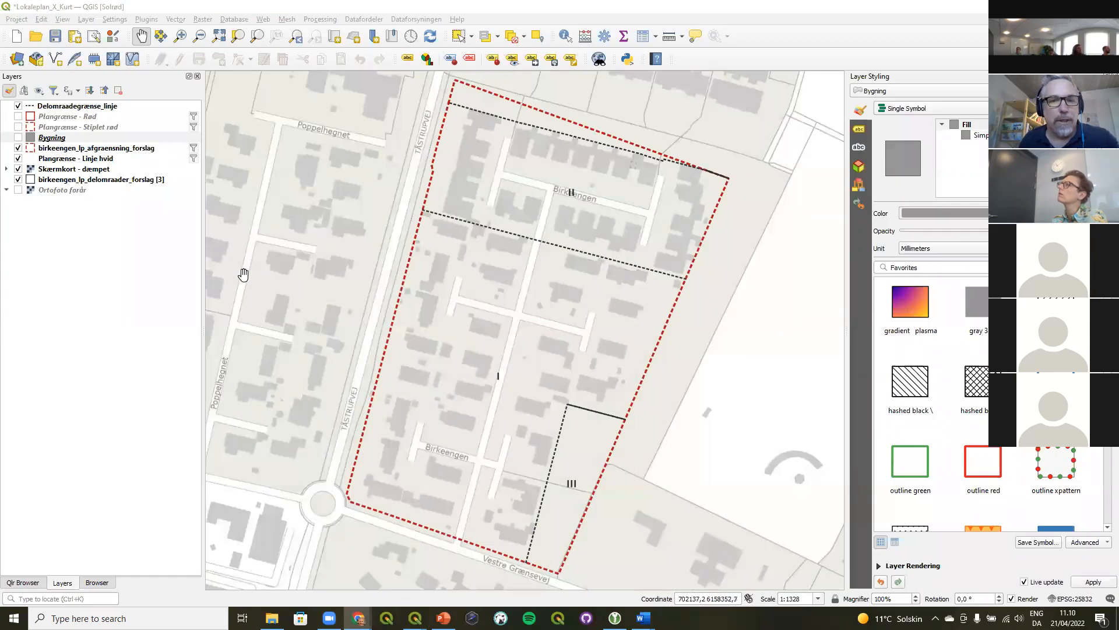
left_click(18, 159)
left_click(18, 180)
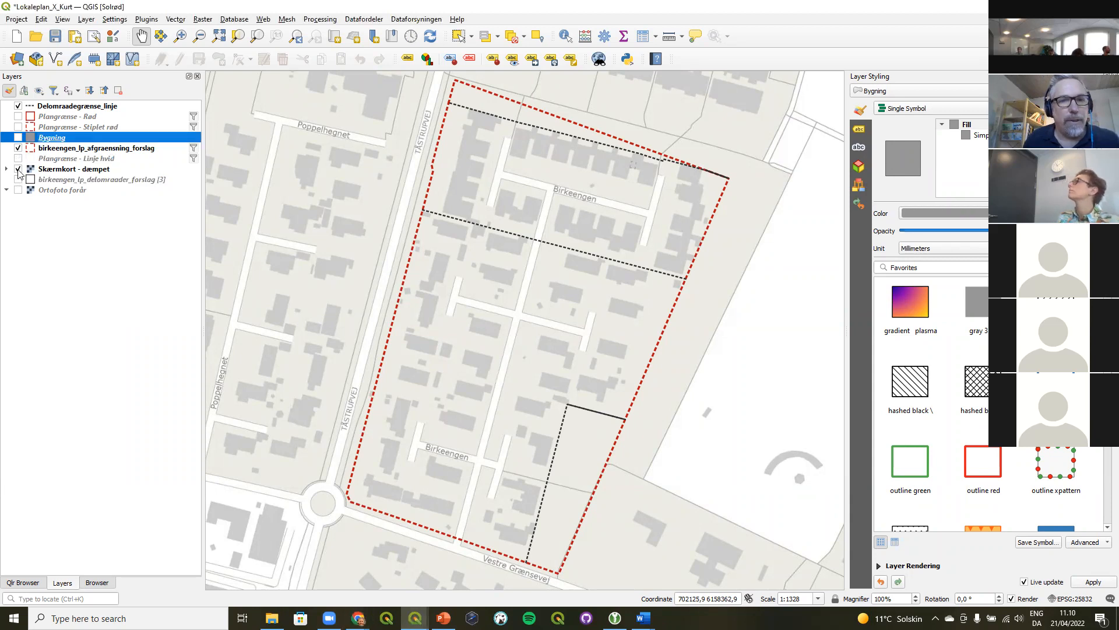
left_click(18, 107)
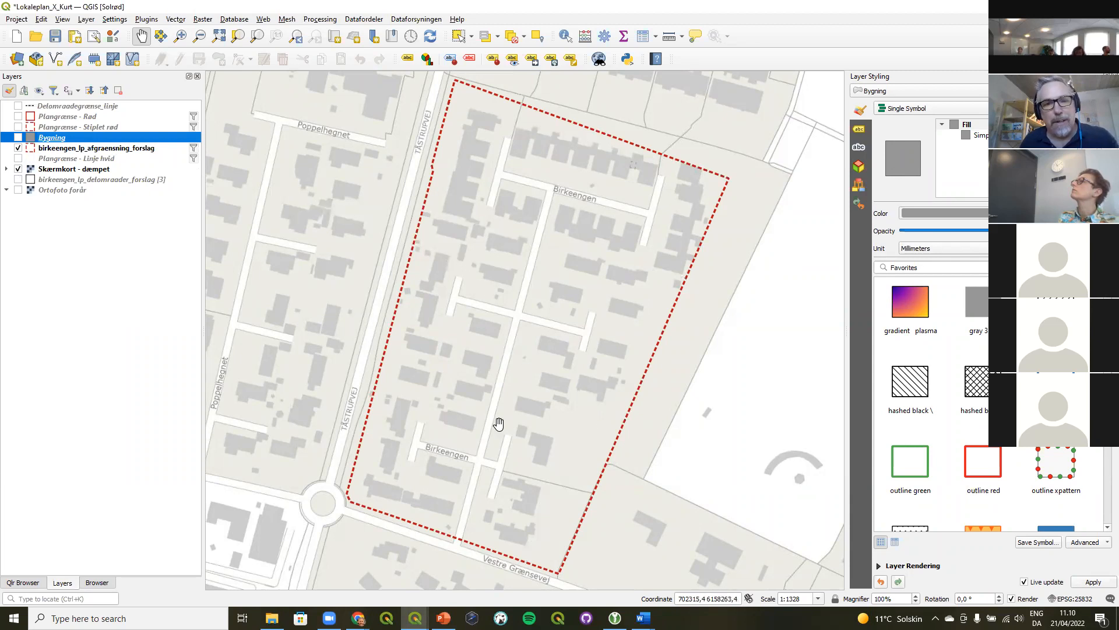
left_click(18, 169)
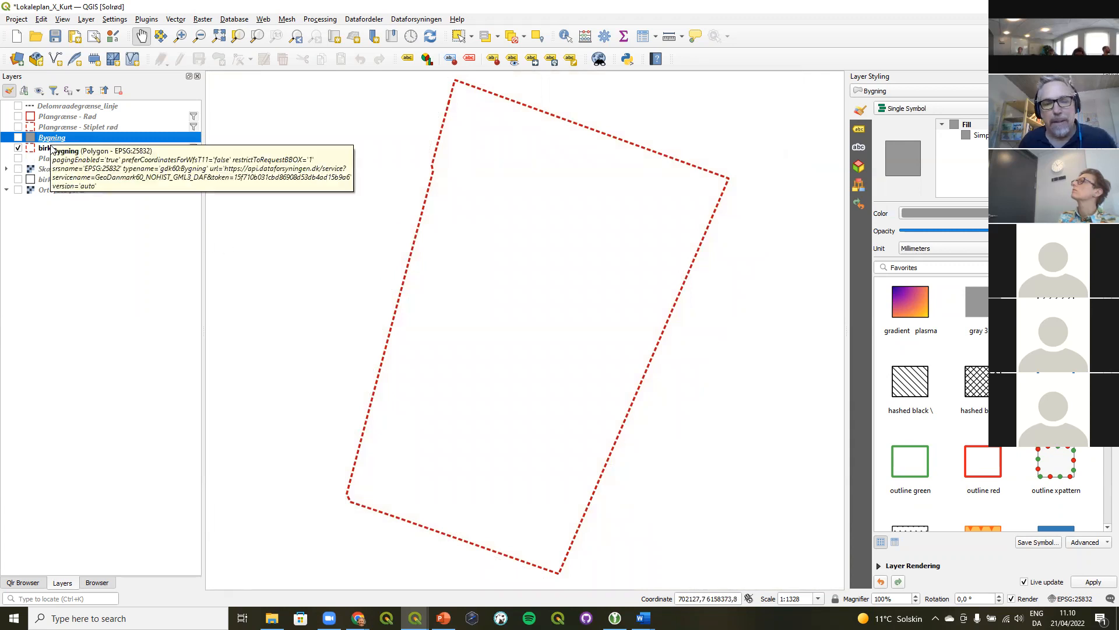
Save the current layer visibility as a new map theme named Overview
left_click(38, 90)
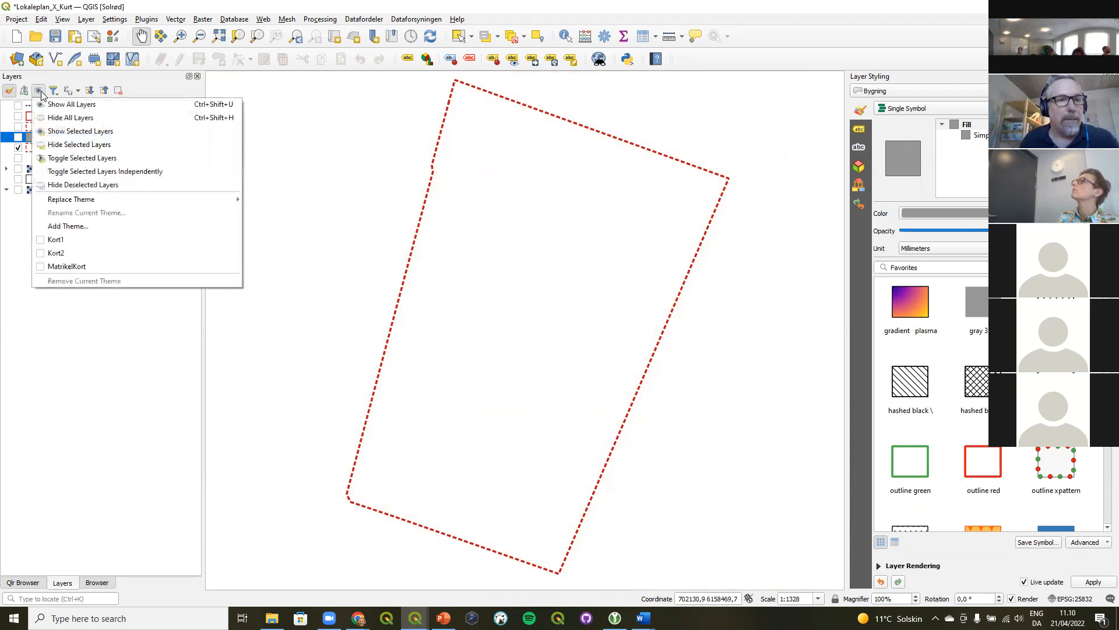
left_click(75, 225)
type("Overview")
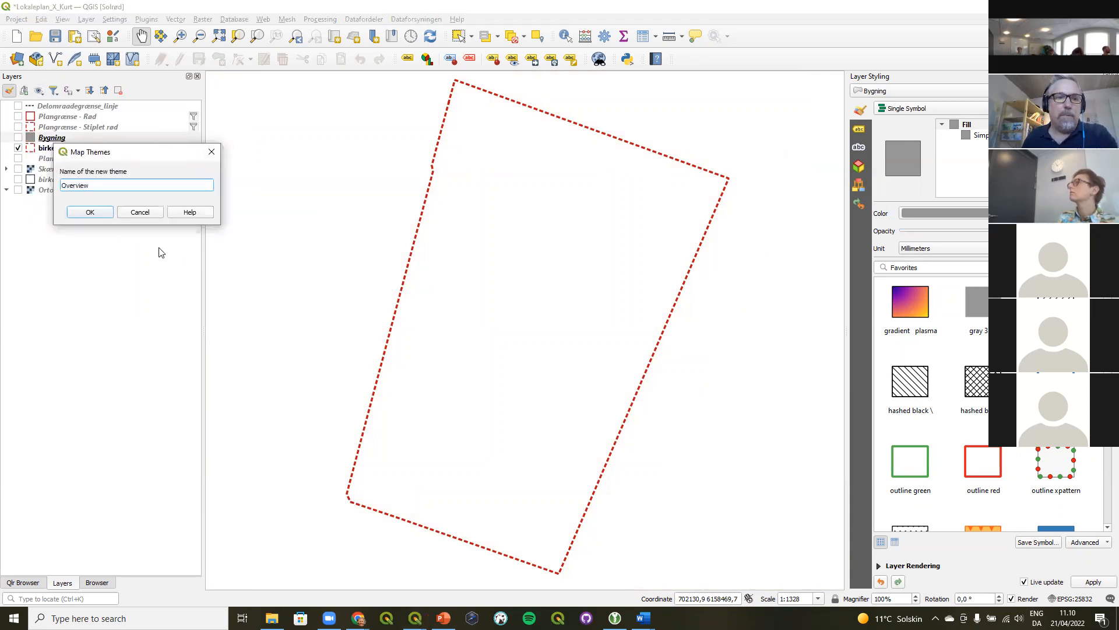
left_click(90, 211)
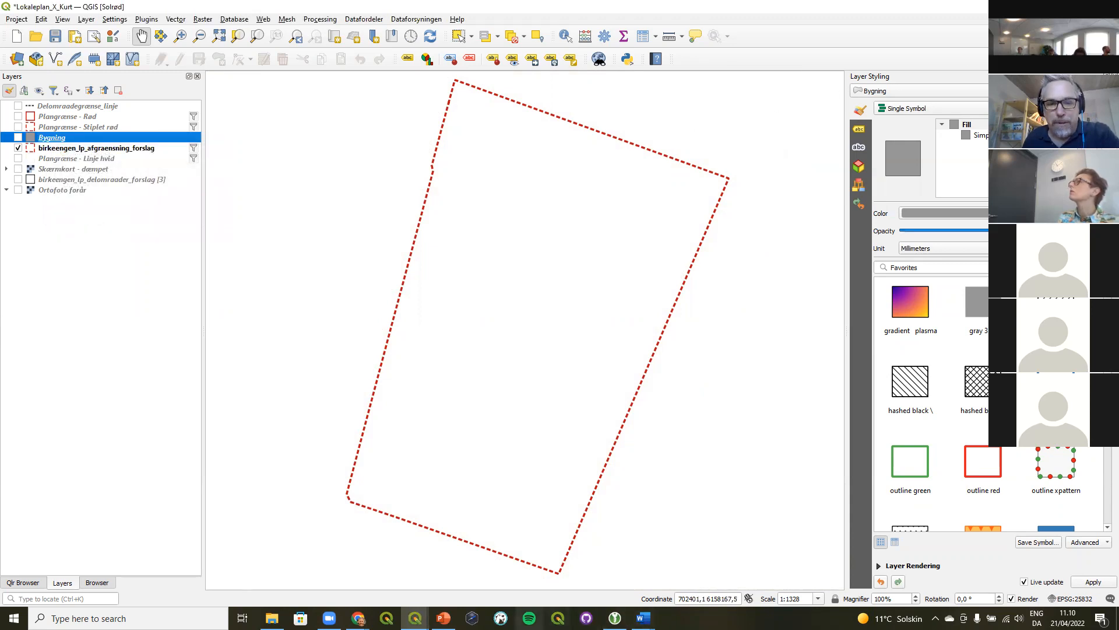
In the Matrikel Kort layout, add a small second map beside the legend below the main map, and move the date label under the legend
mouse_move(417, 619)
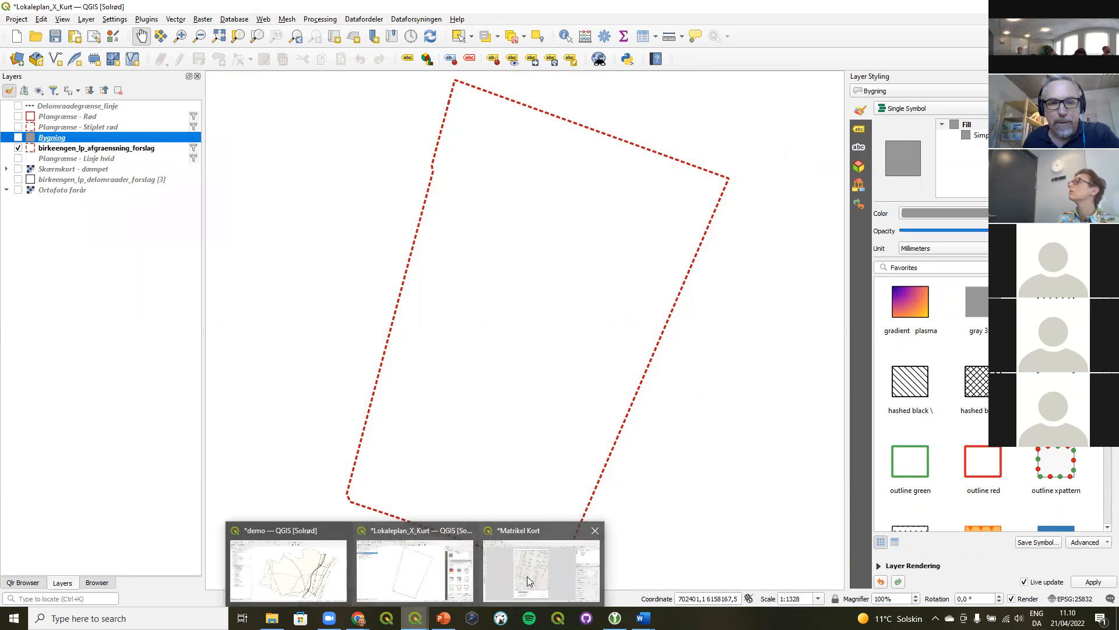
left_click(527, 576)
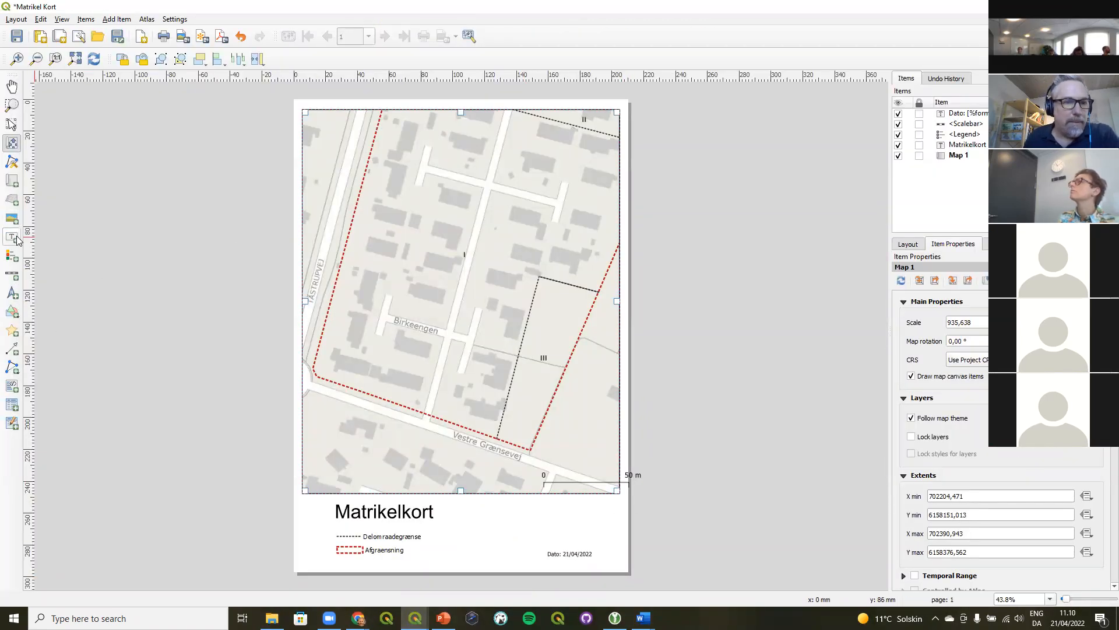
left_click(14, 182)
left_click_drag(515, 505, 361, 564)
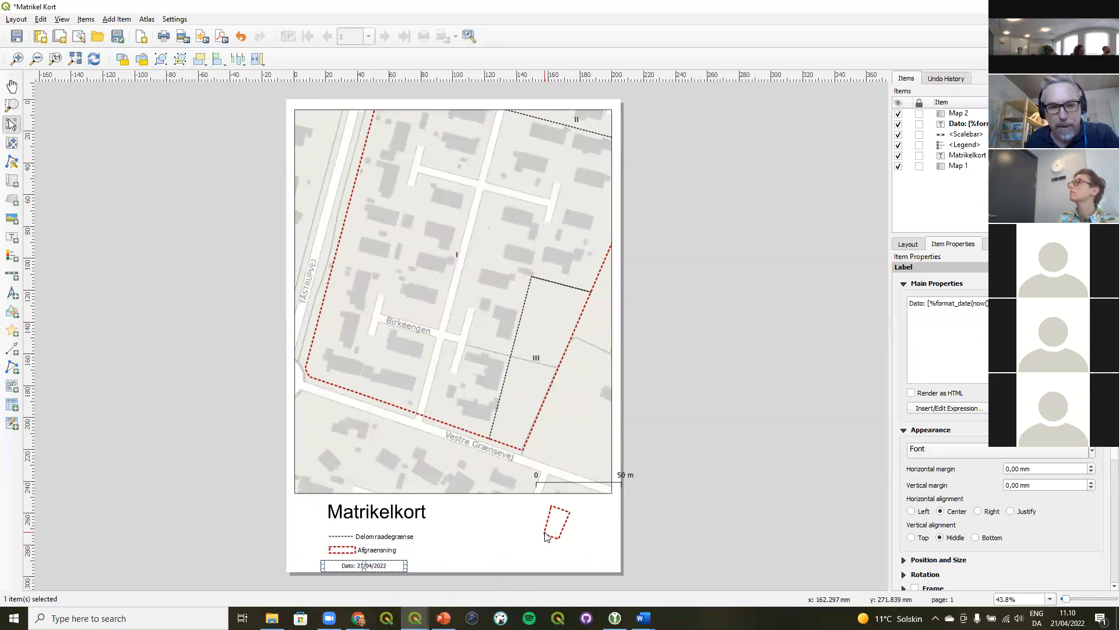
left_click(543, 536)
left_click_drag(509, 536, 484, 564)
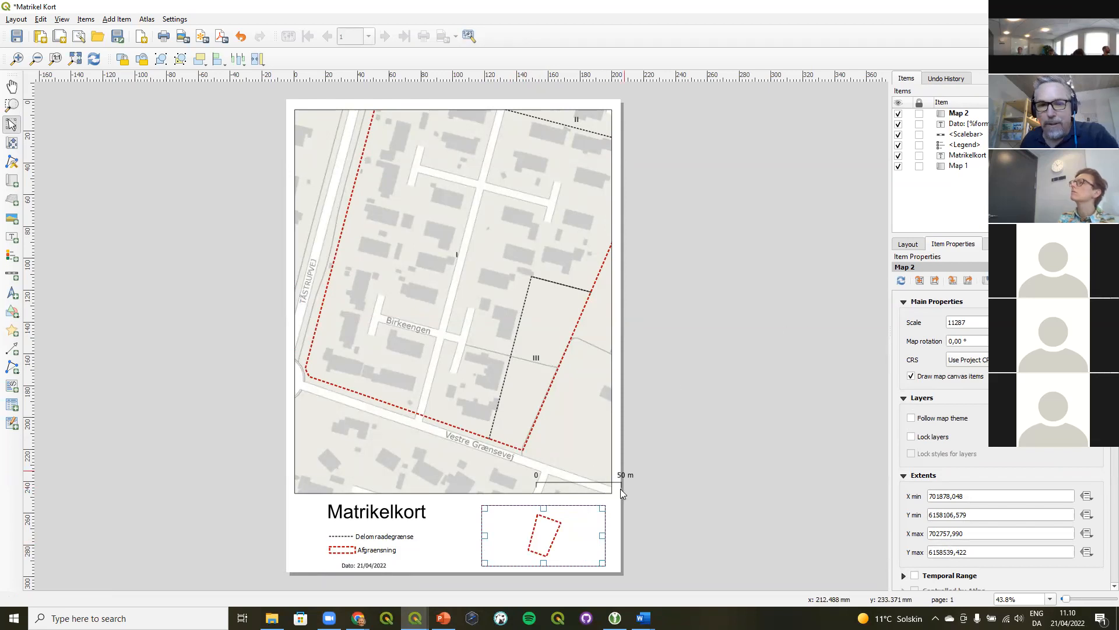
Make the small second map follow the Overview theme, then make its frame slightly taller and narrower
left_click(927, 421)
left_click(1032, 418)
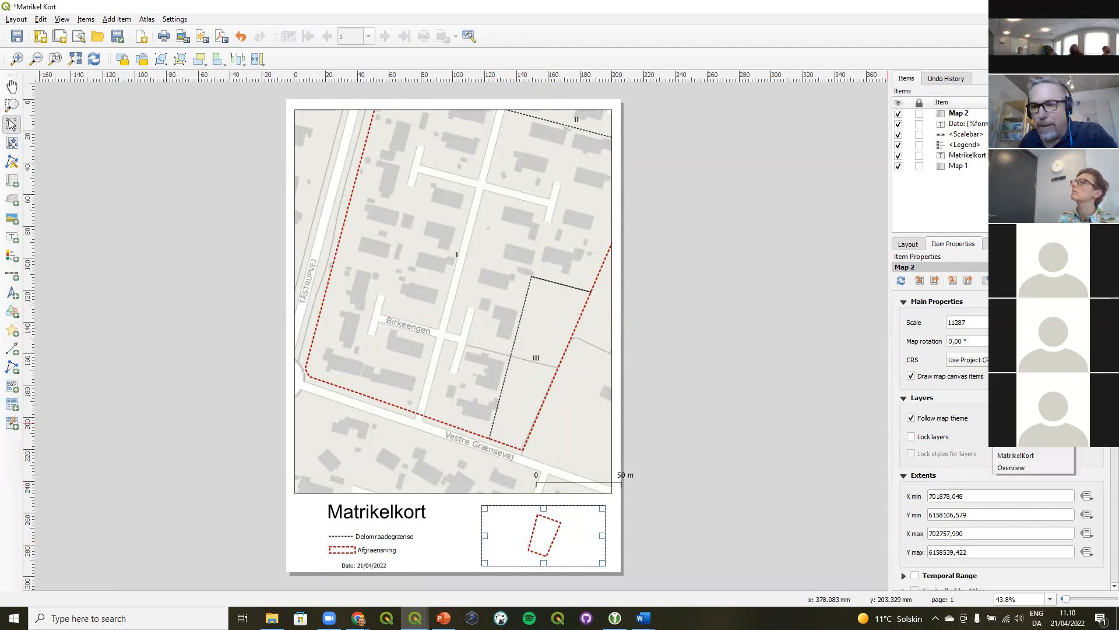
left_click(1018, 466)
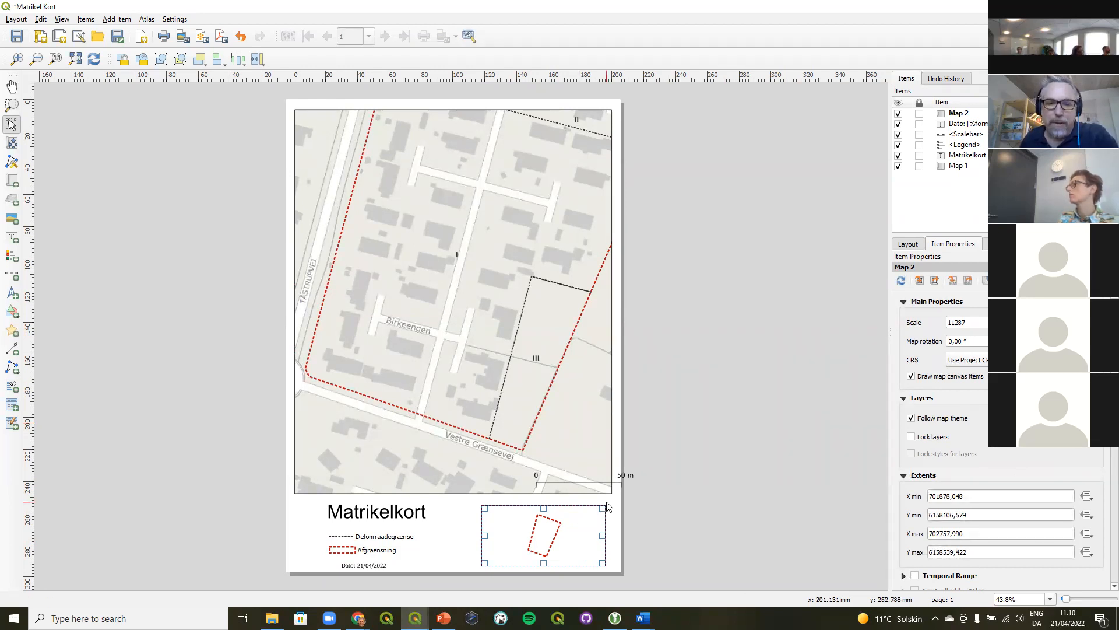
left_click_drag(544, 511, 545, 502)
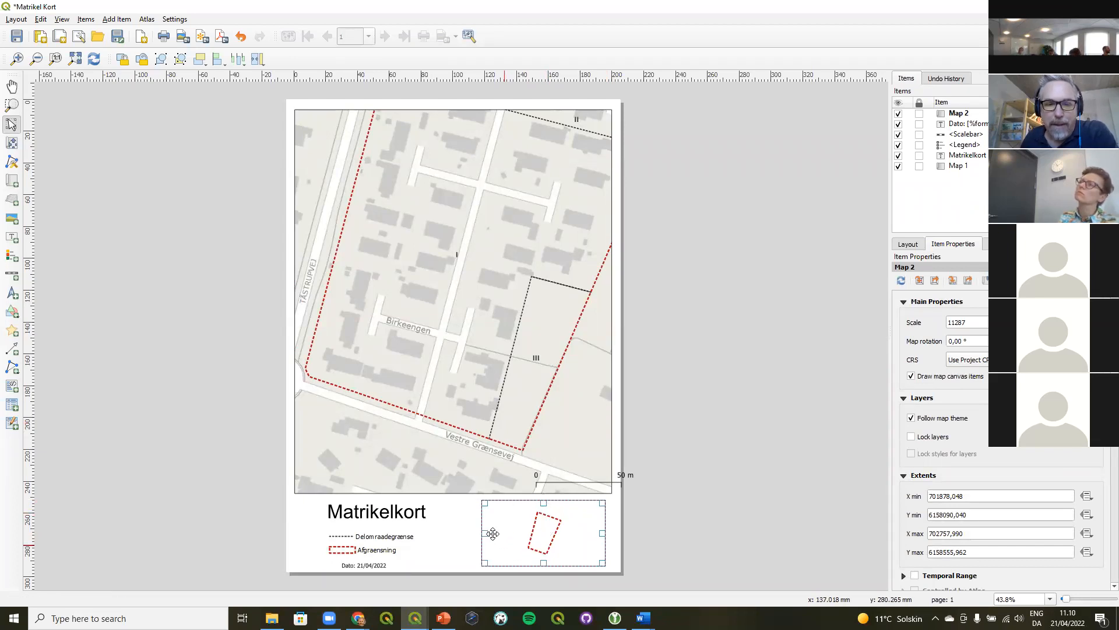
left_click_drag(482, 542, 502, 542)
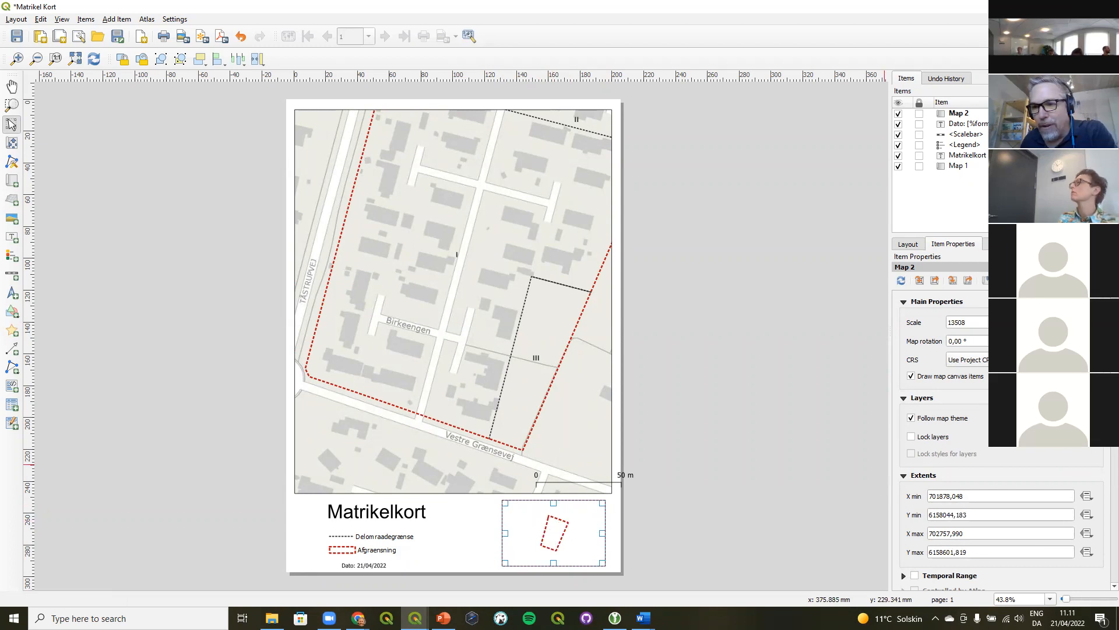
Add an overview to the small second map that draws the extent of Map 1
scroll(1087, 449, "down", 10)
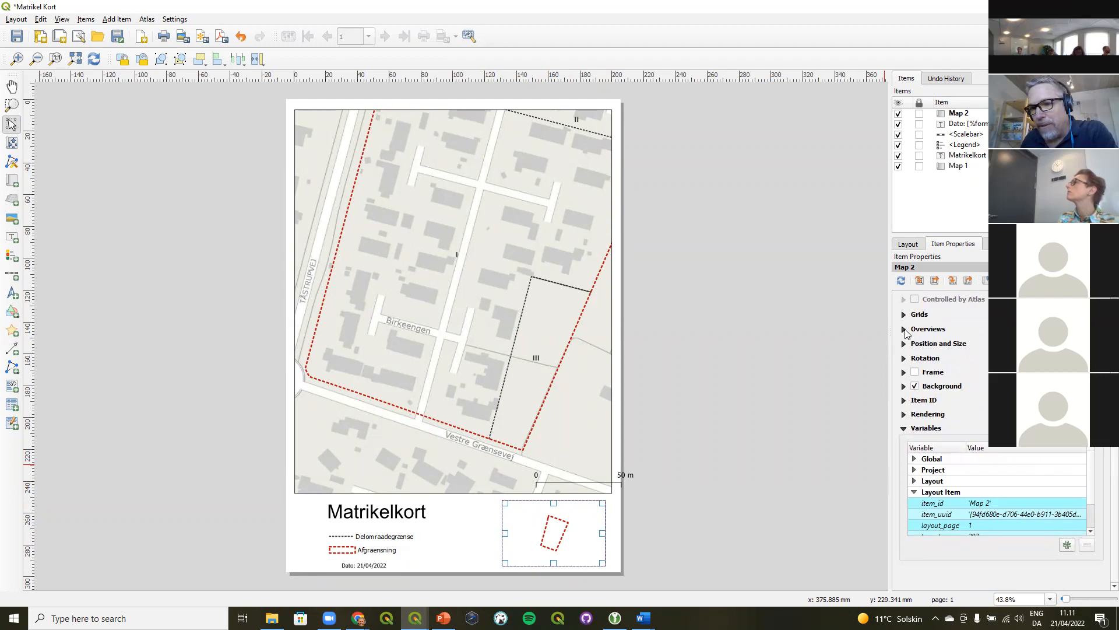
left_click(904, 329)
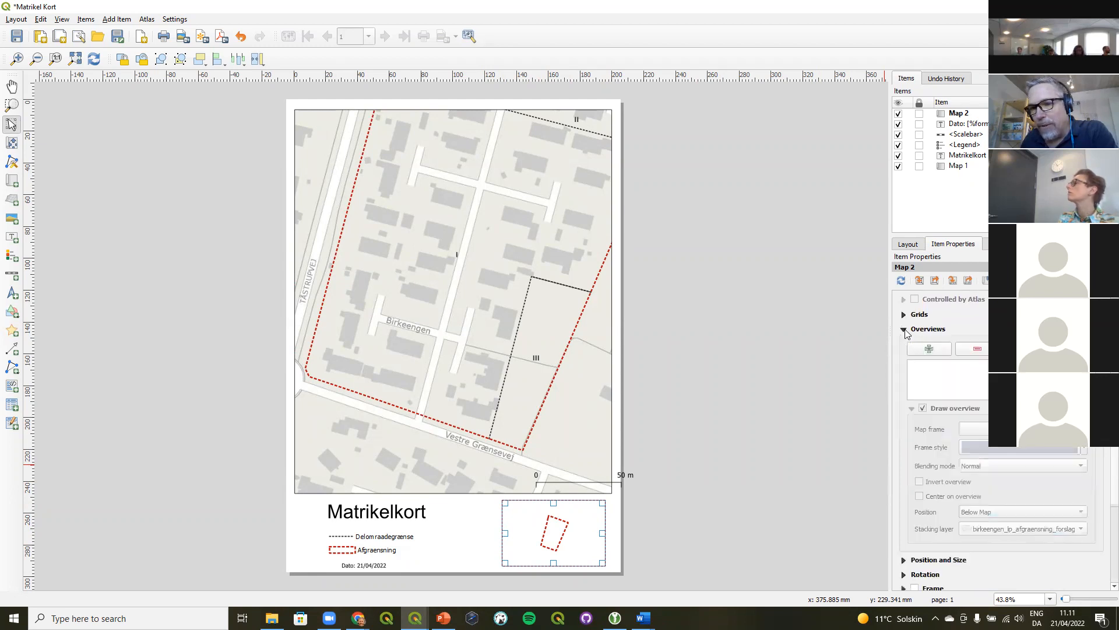
left_click(929, 349)
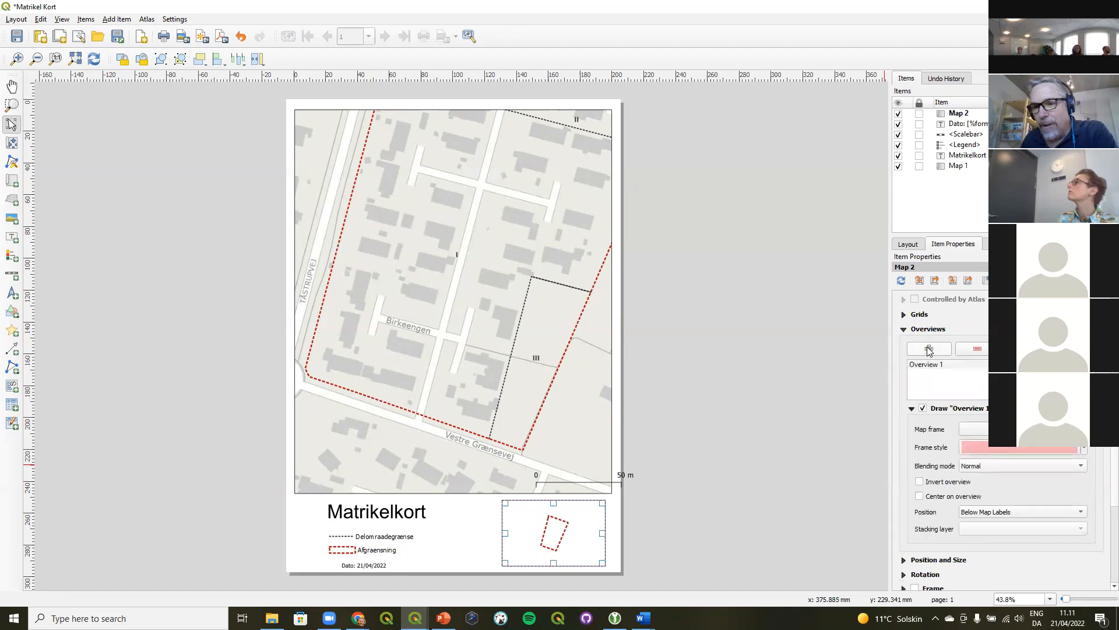
left_click(990, 431)
left_click(983, 429)
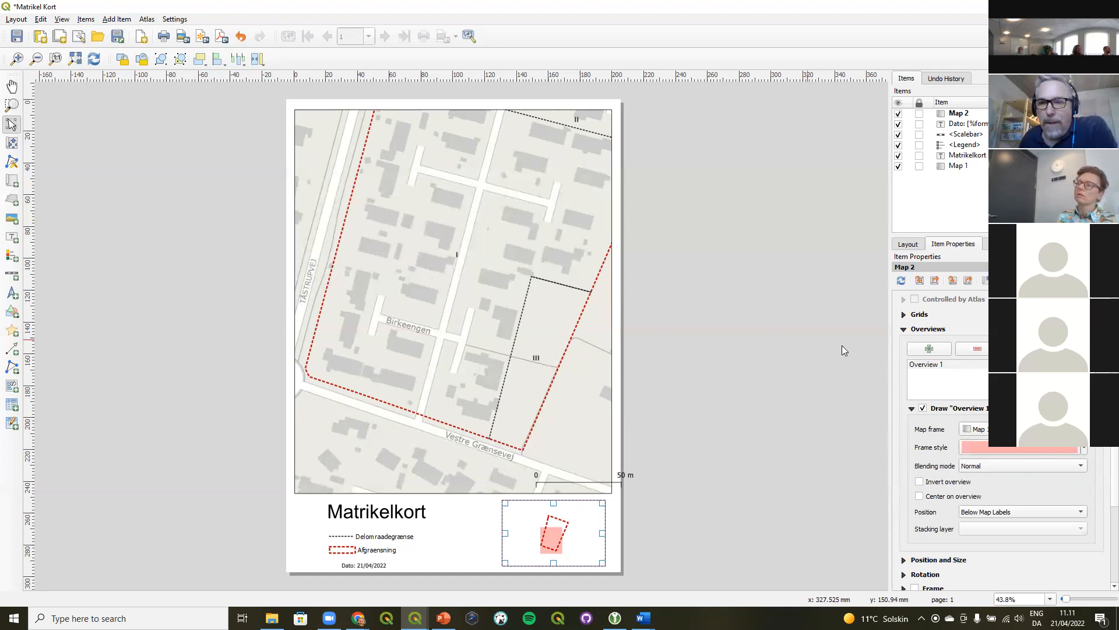
Open the fill symbol settings of the small map's overview frame, return to the map's properties, and undo the last change
scroll(996, 437, "up", 10)
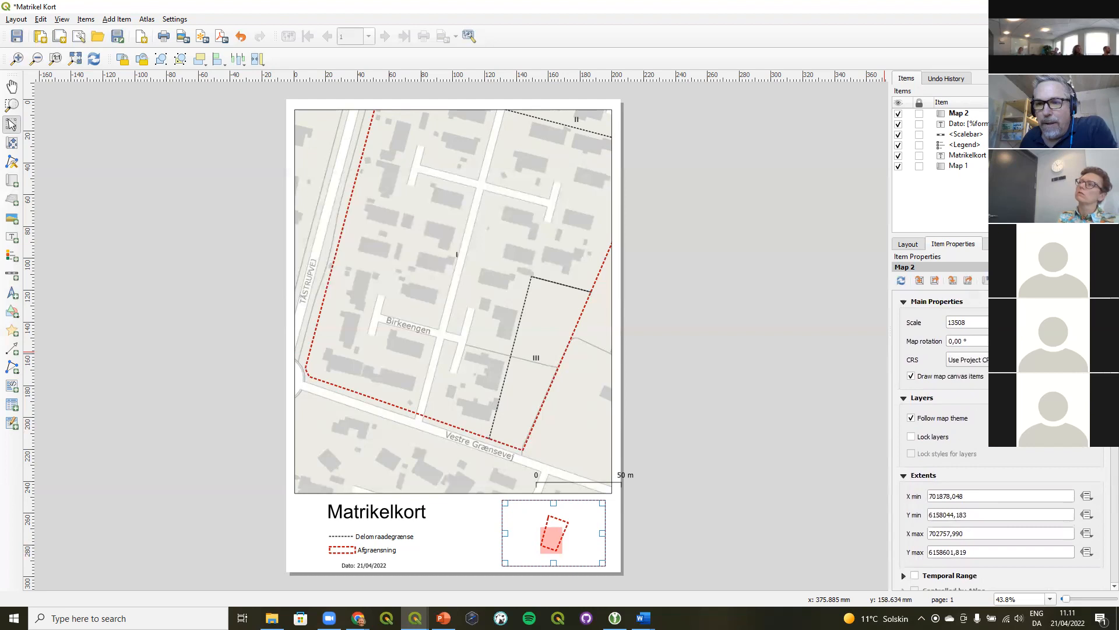
scroll(984, 346, "down", 10)
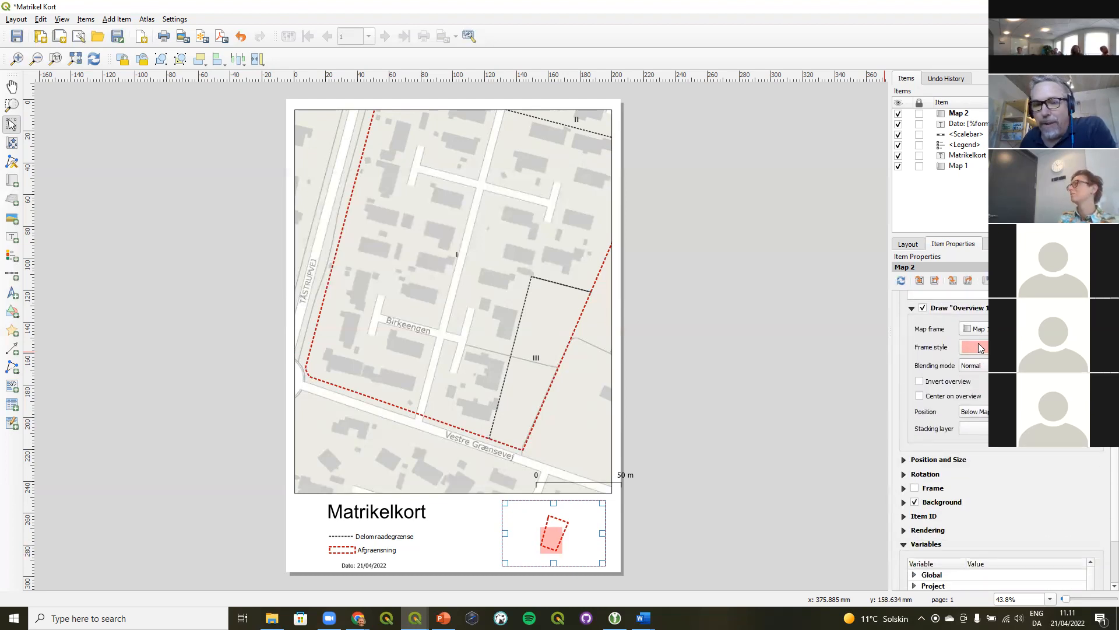
left_click(983, 346)
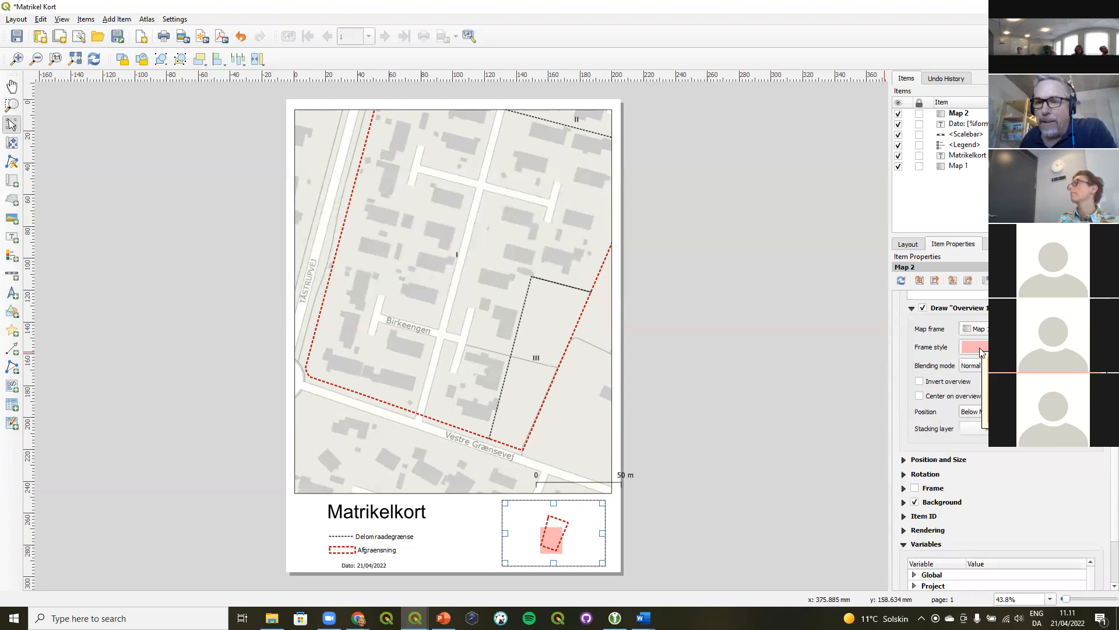
left_click(981, 348)
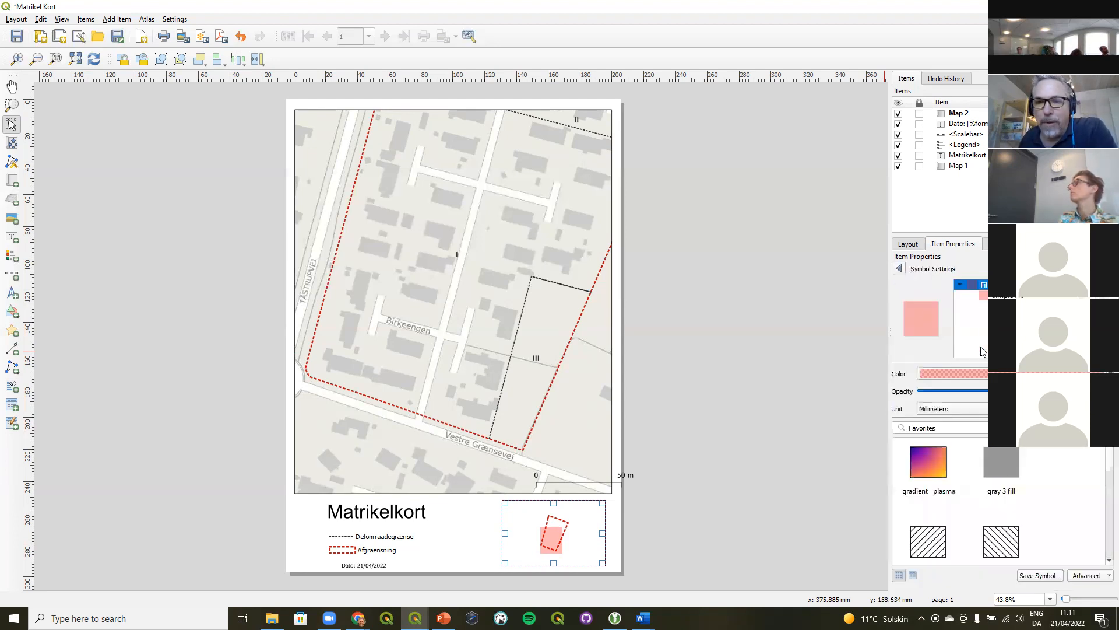
left_click(899, 270)
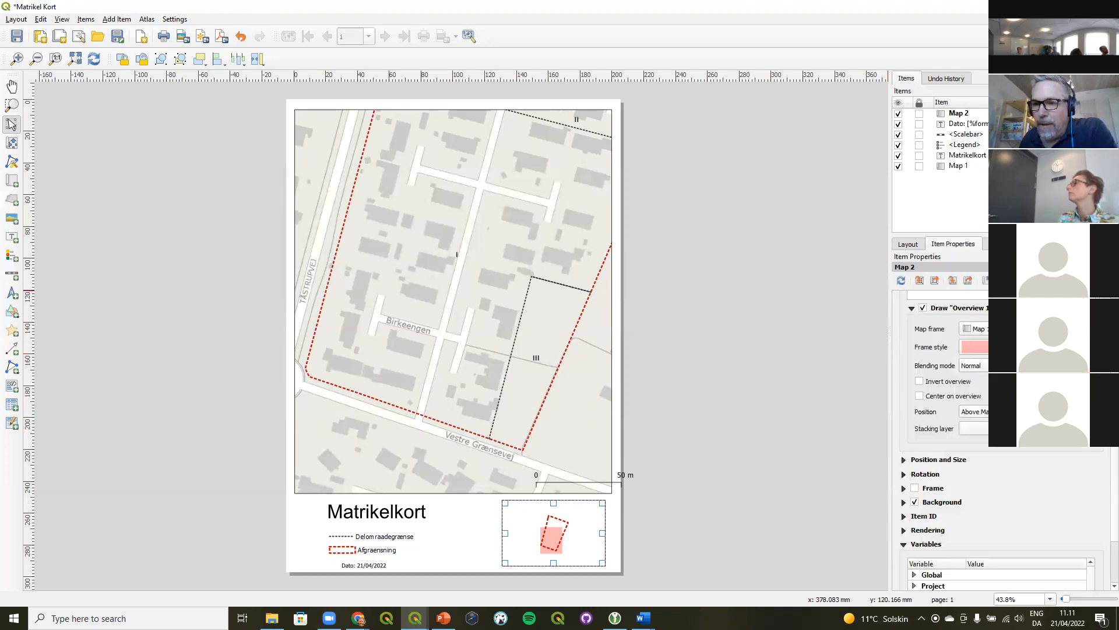
key("ctrl+z")
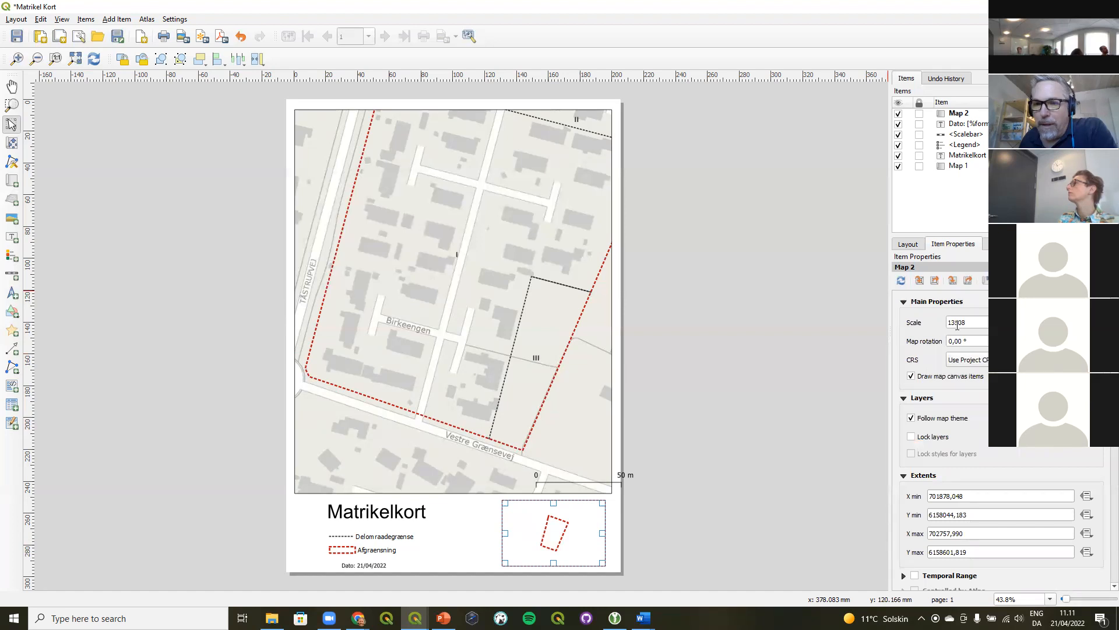
Set the small map's scale to 10508
key("BackSpace")
type("0")
key("Return")
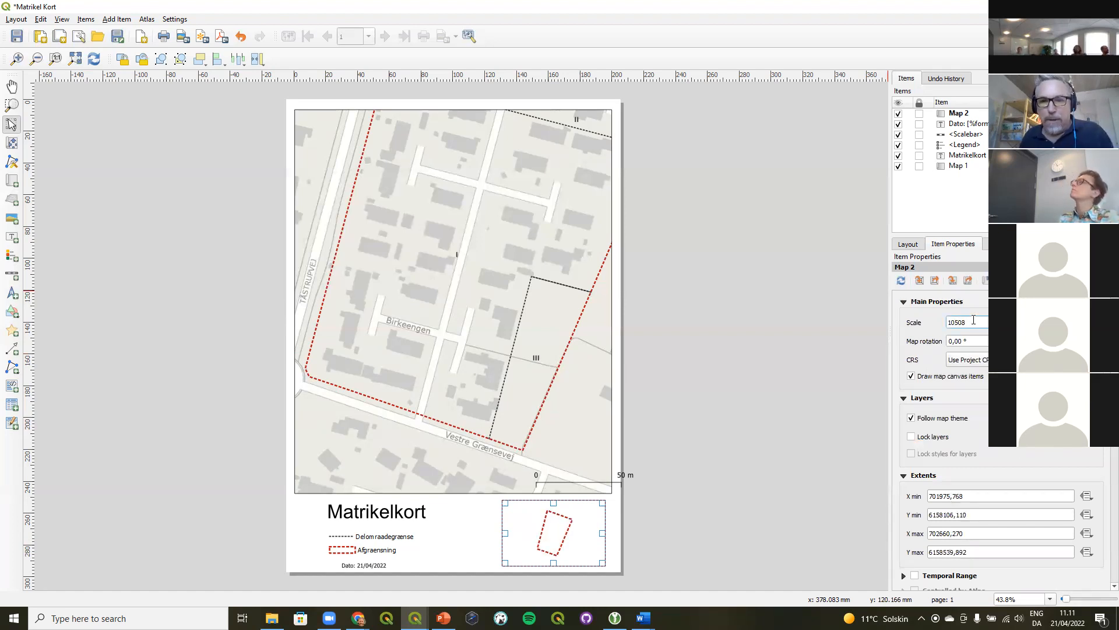
Check the frame style settings of Overview 1 on the small map
scroll(975, 479, "down", 10)
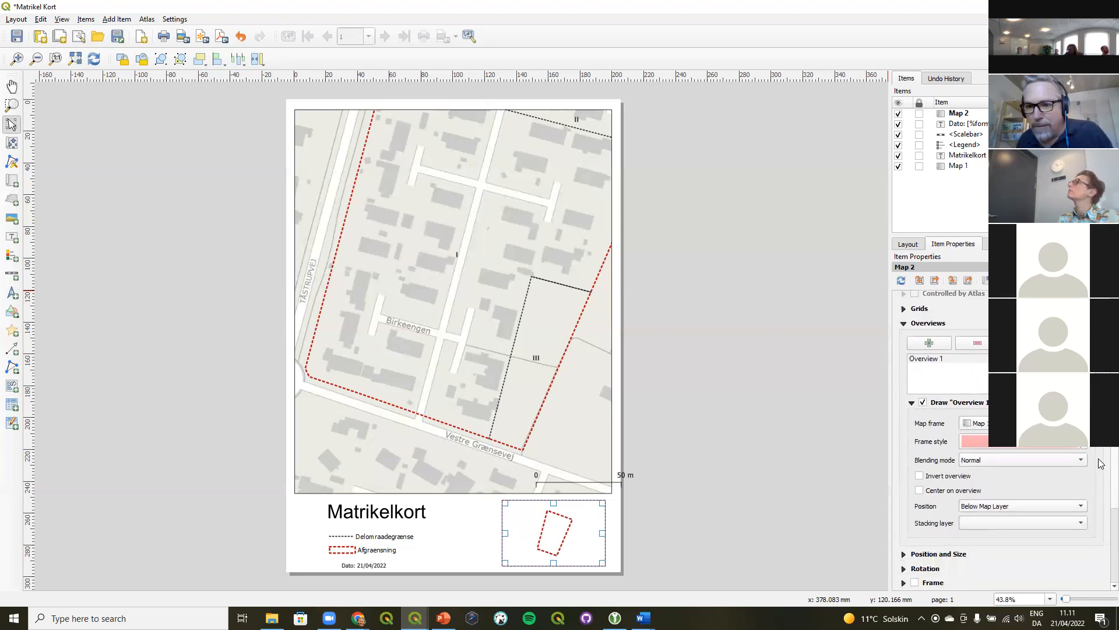
left_click(940, 360)
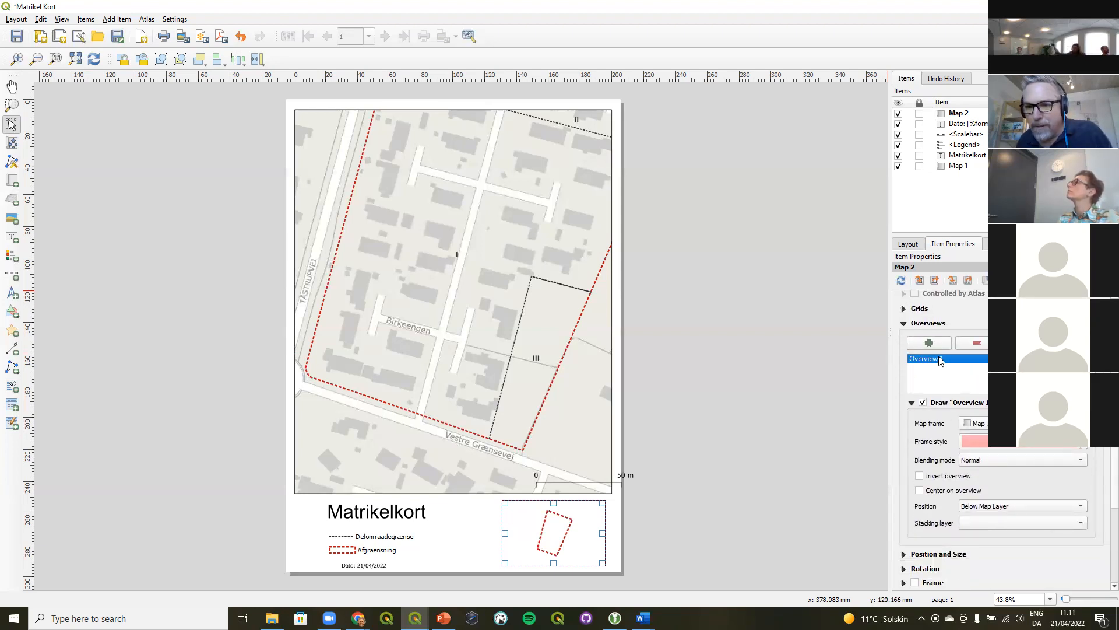
left_click(992, 447)
left_click(899, 269)
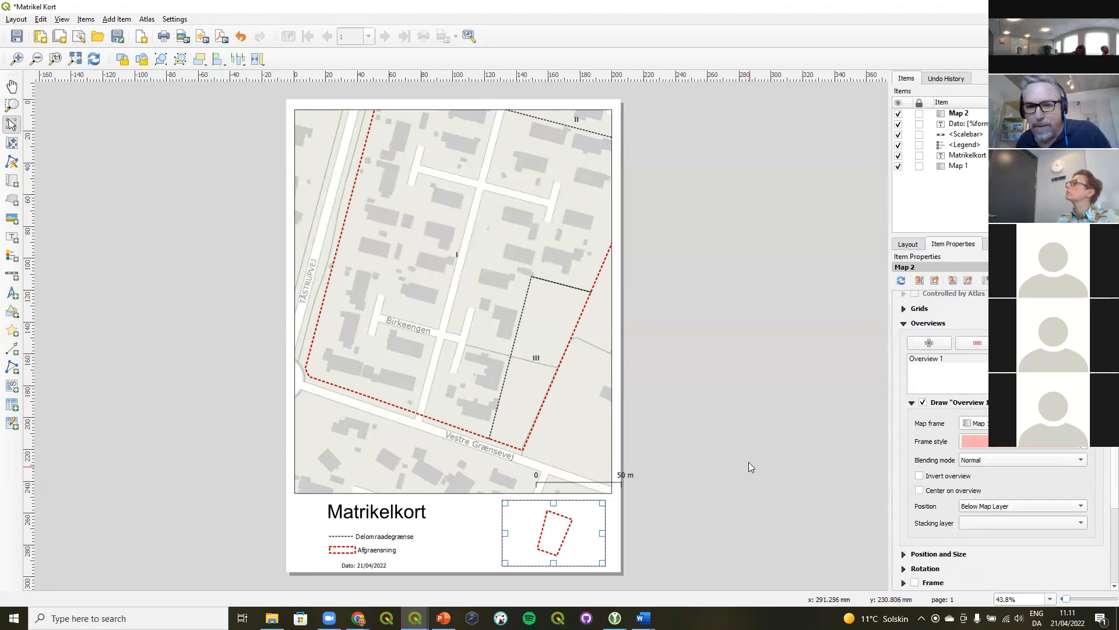
Refresh the layout and reselect the small map to review its Overview 1 settings again
left_click(616, 542)
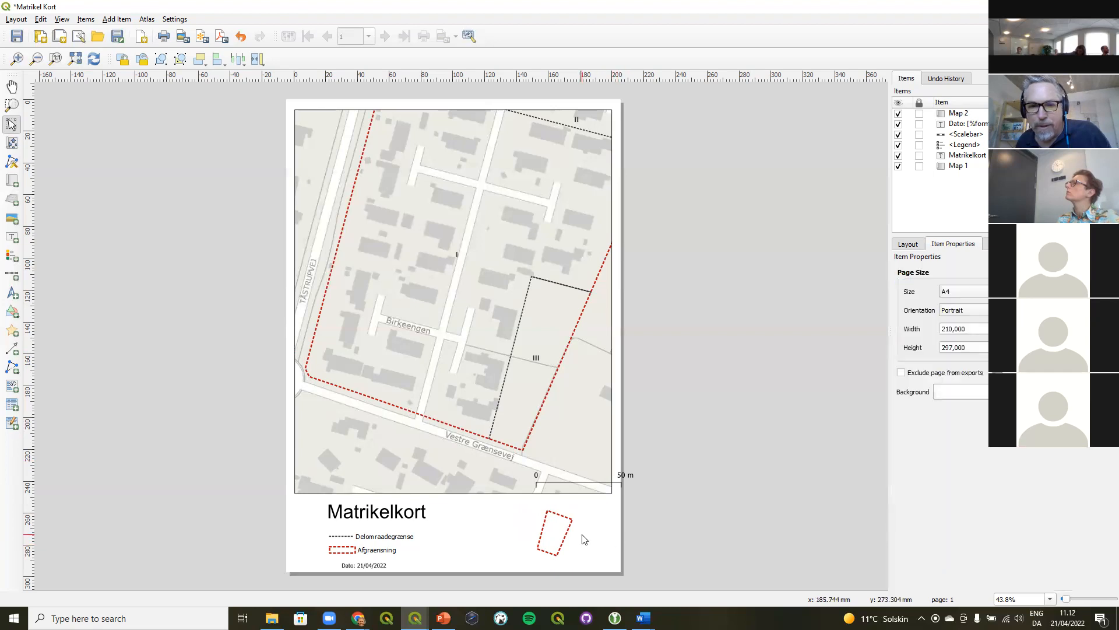
left_click(582, 535)
left_click(96, 60)
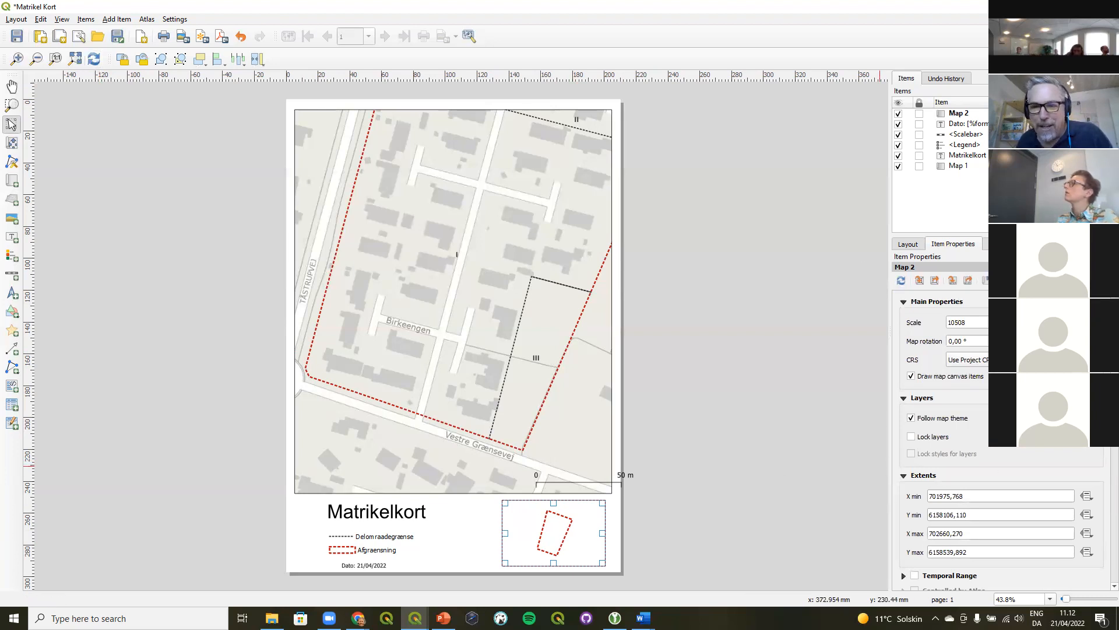
scroll(1102, 541, "down", 10)
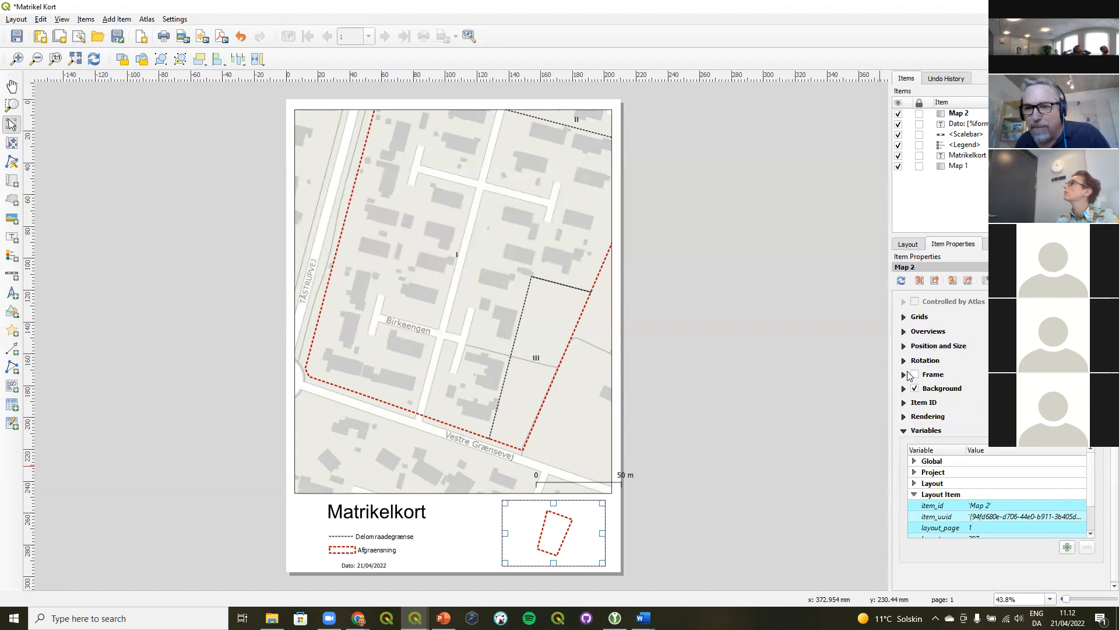
left_click(905, 332)
left_click(924, 367)
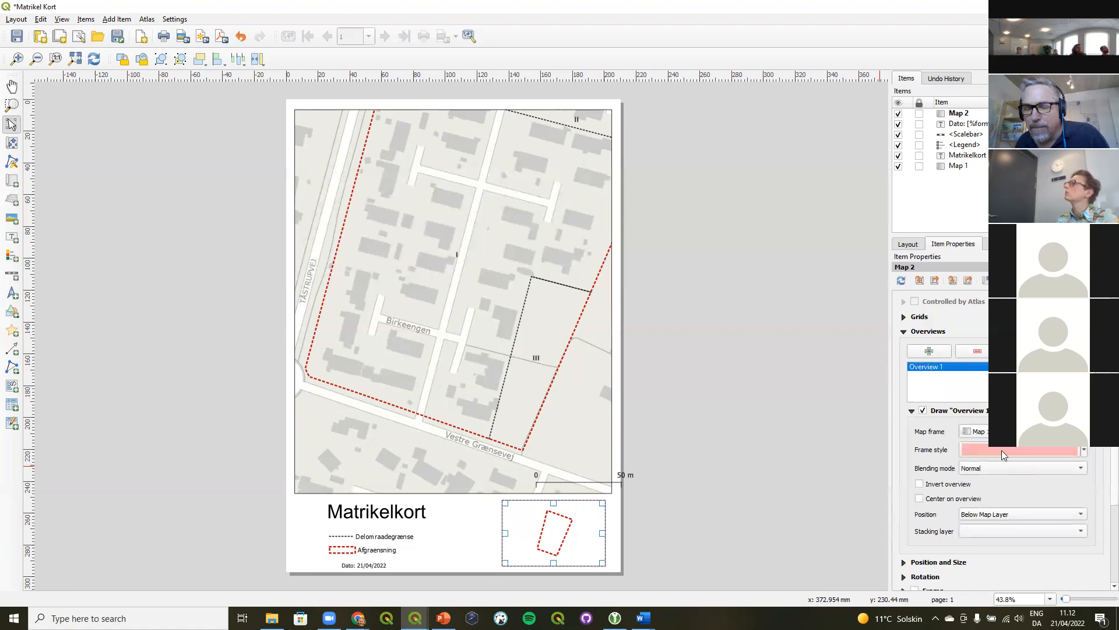
mouse_move(1001, 450)
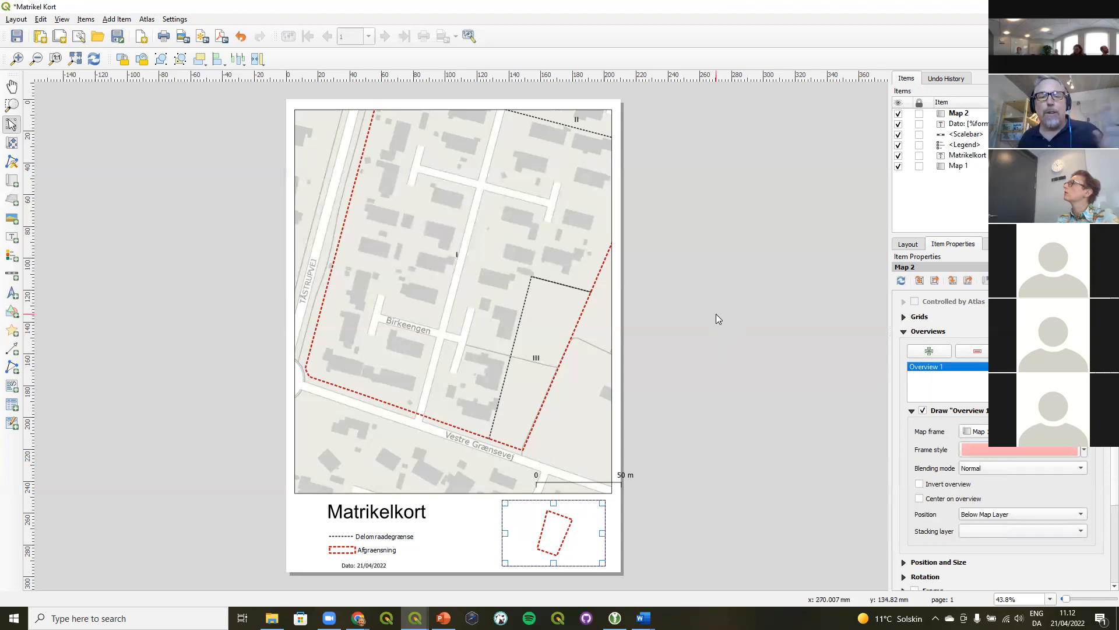
Move the scale bar so it sits fully inside the main map's lower-right corner
left_click_drag(586, 477, 555, 473)
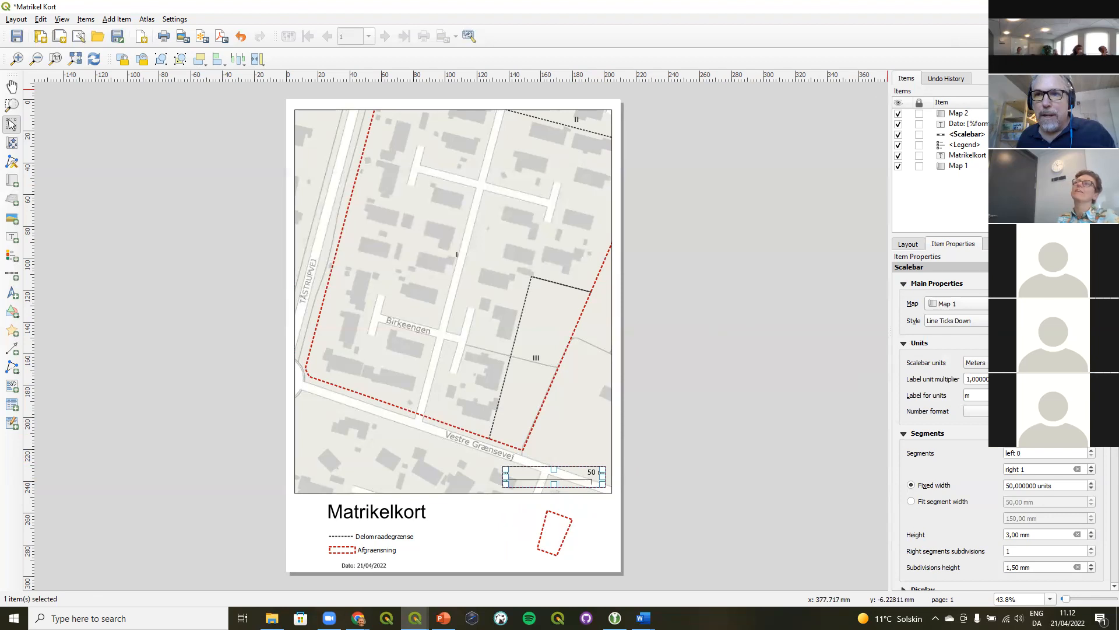
Switch to the PowerPoint presentation and show slide 44, Opgaver 3
left_click(1052, 6)
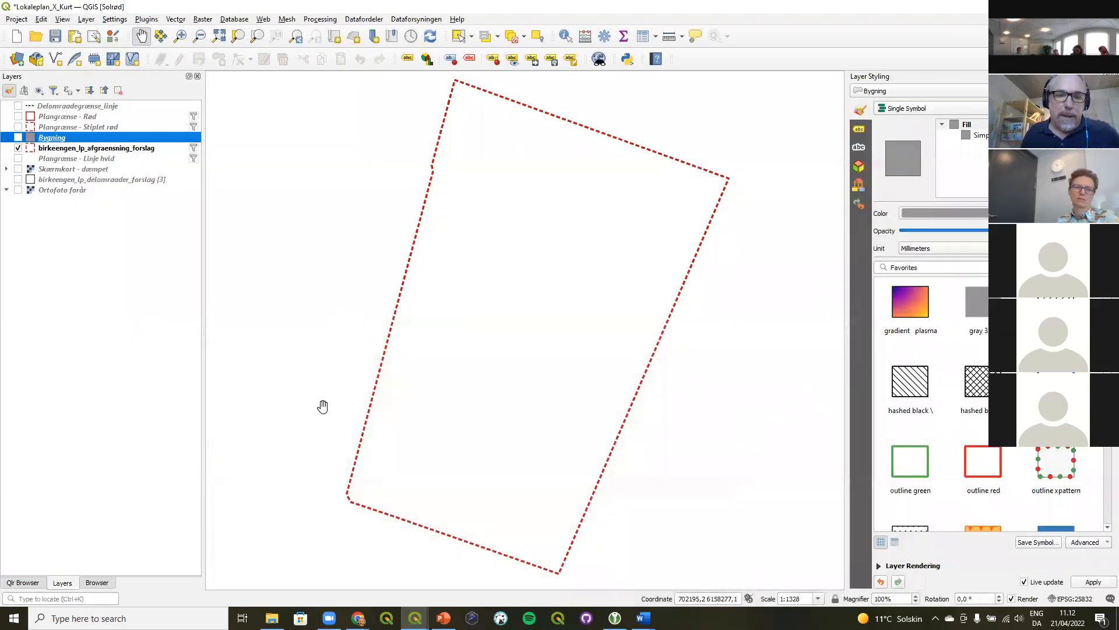
left_click(443, 618)
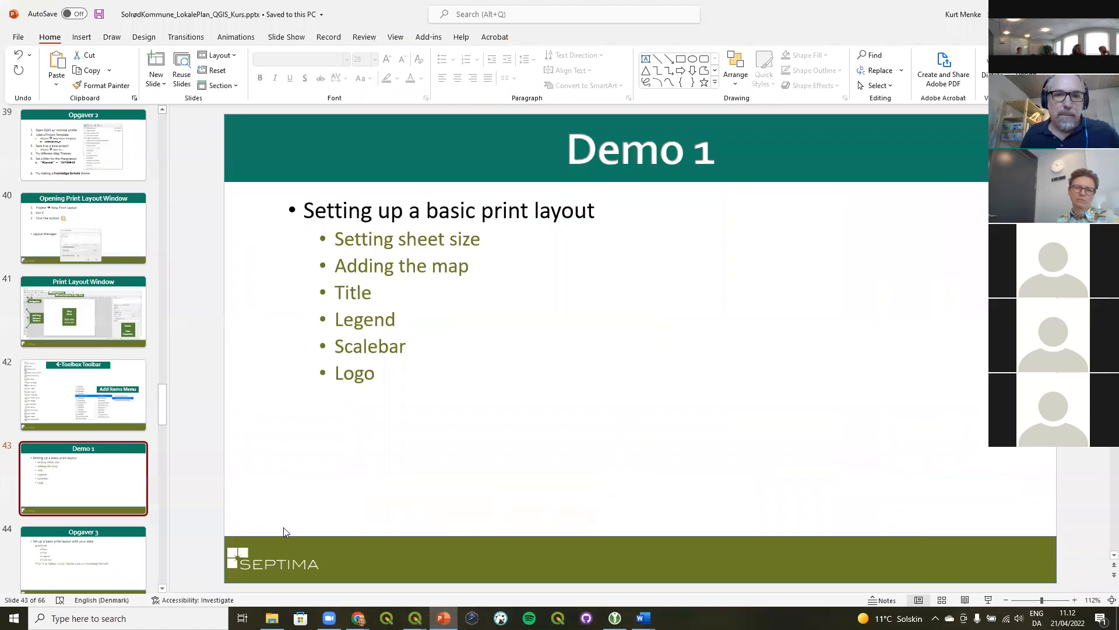
left_click(102, 544)
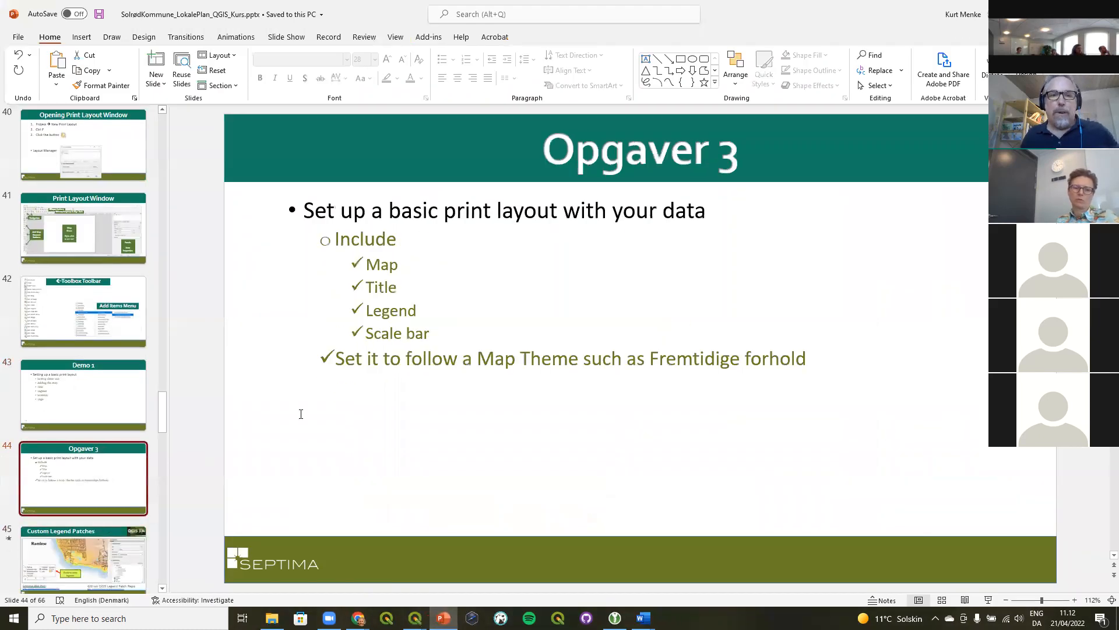
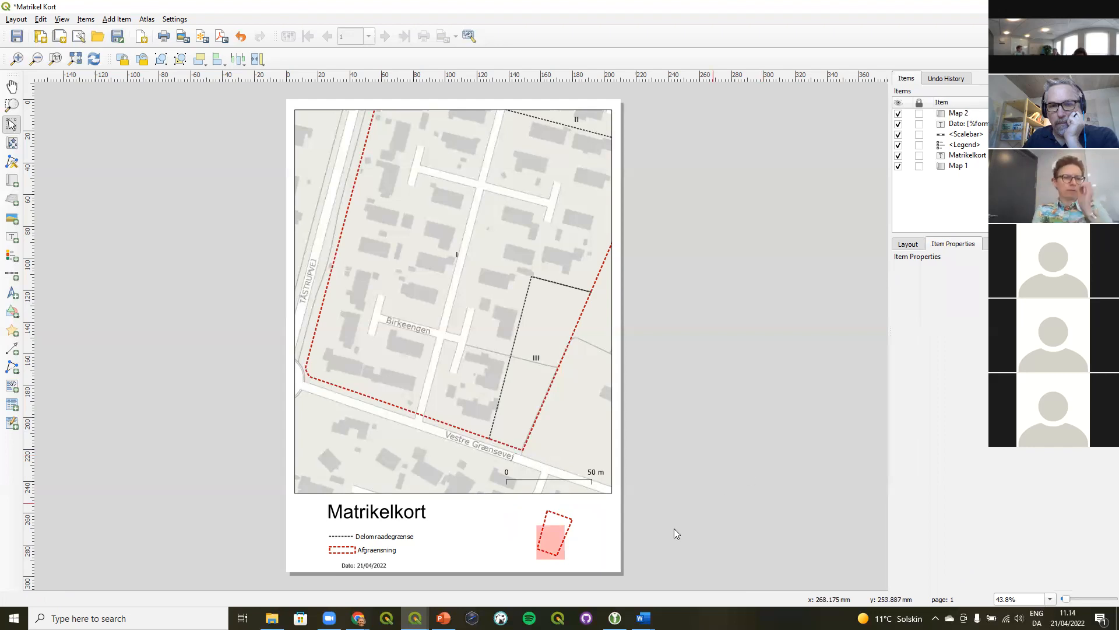
Set the small overview map's scale to 9000 and deselect the map
left_click(562, 527)
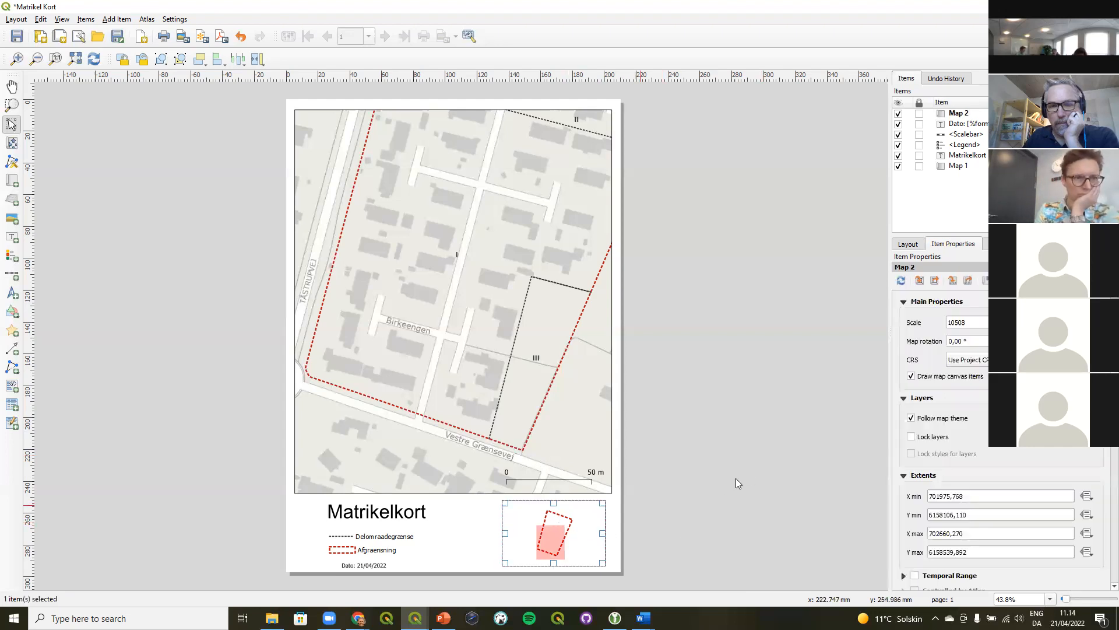
double_click(954, 323)
type("9000")
key("Return")
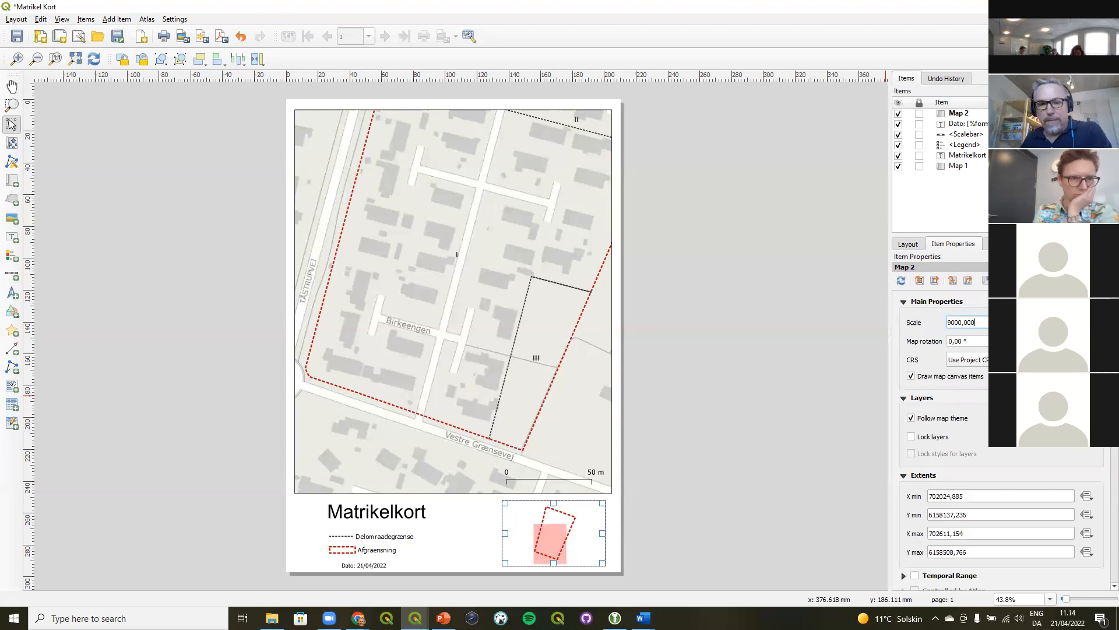
left_click(753, 390)
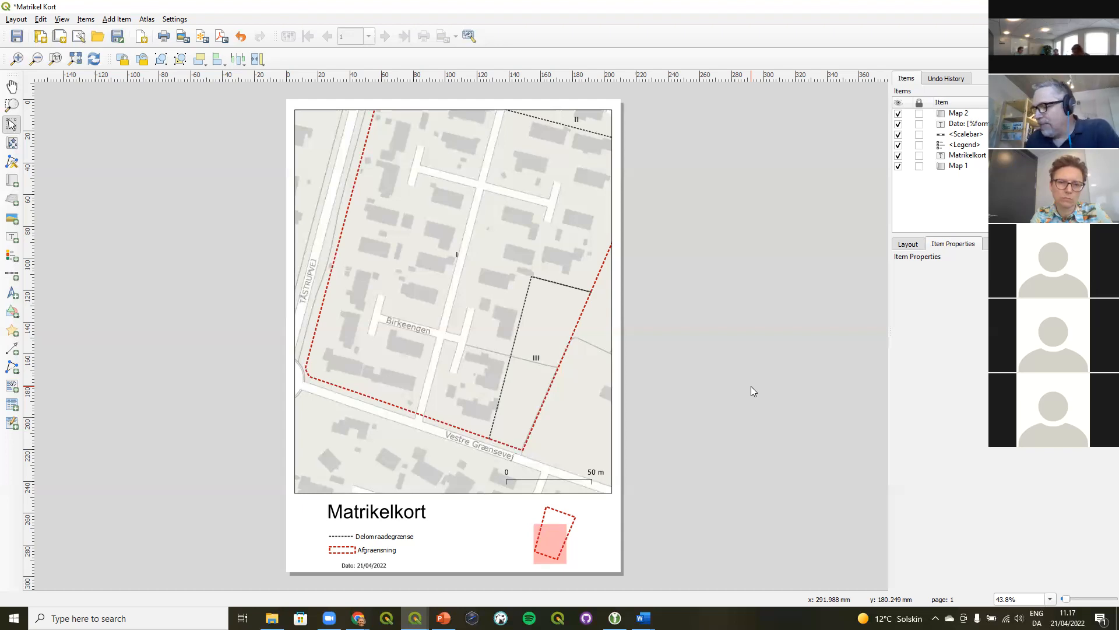
Switch to the Lokaleplan_X_Kurt project window in QGIS and apply the MatrikelKort map theme
key("alt+Tab")
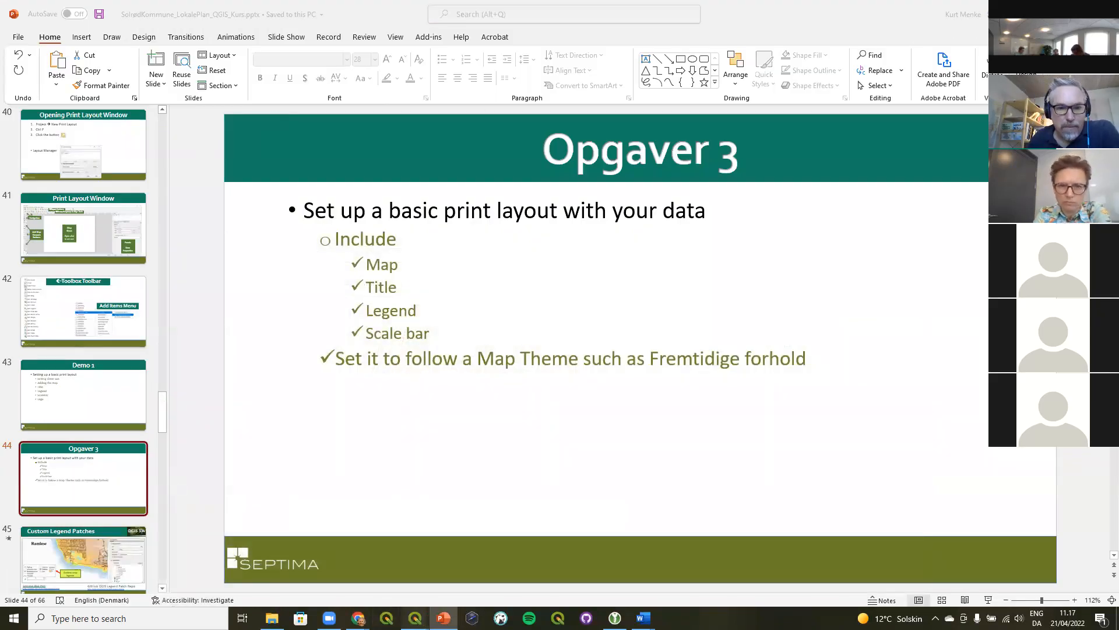
mouse_move(415, 617)
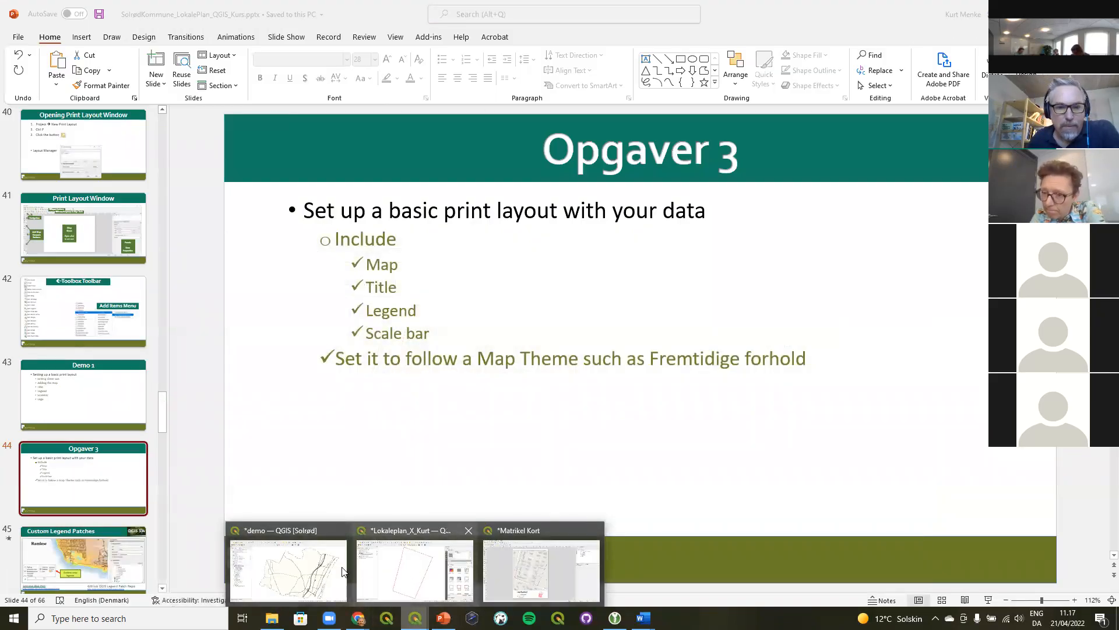
left_click(414, 568)
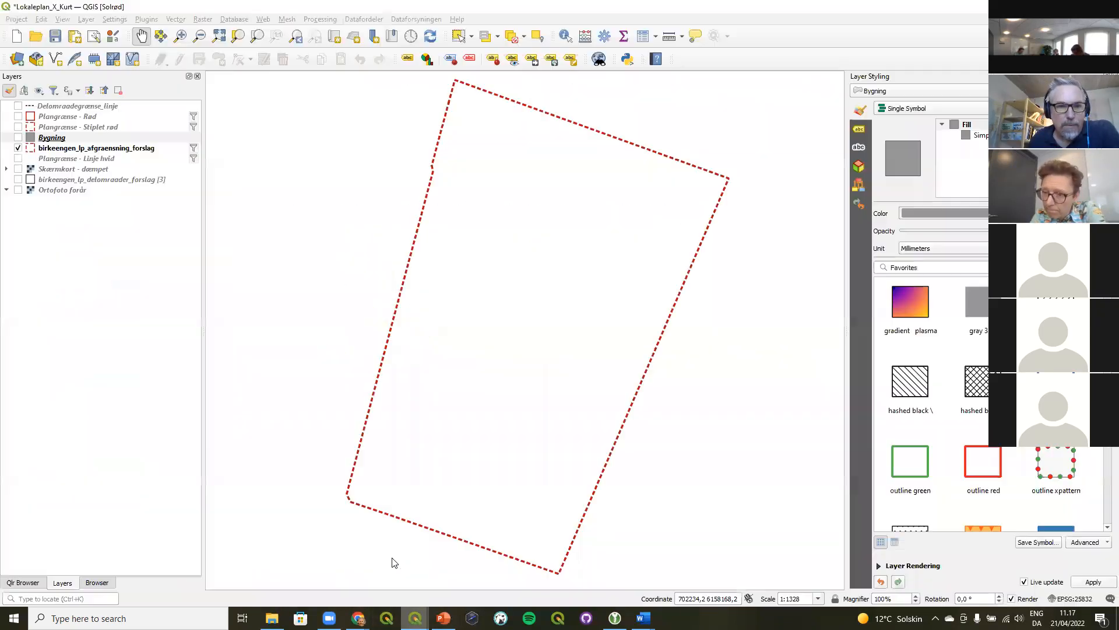
left_click(38, 90)
left_click(70, 252)
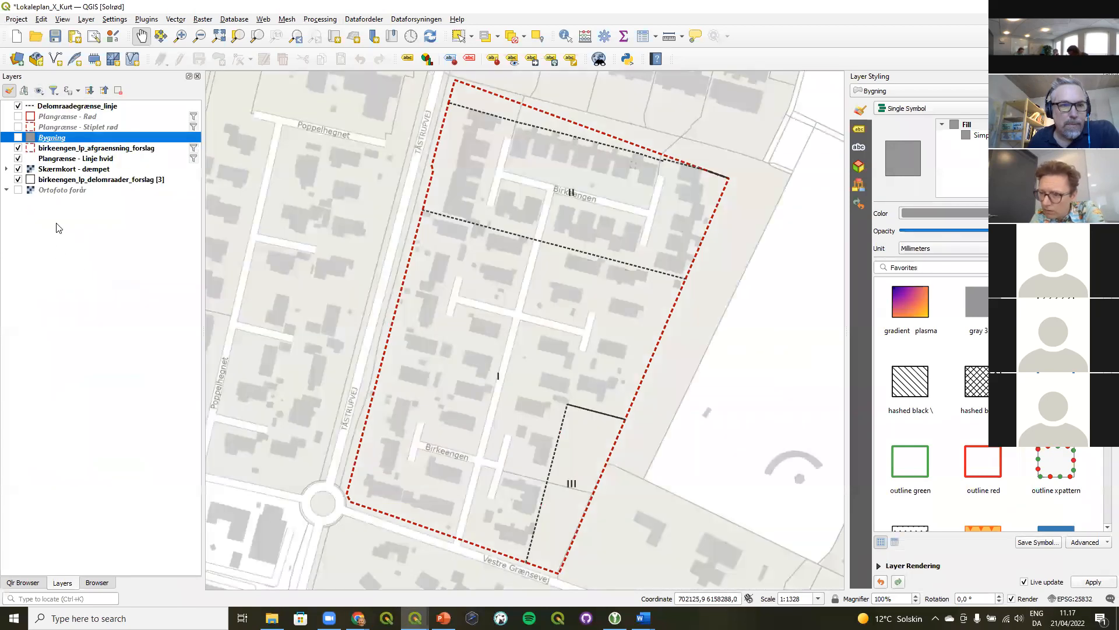
Add the Jordstykke layer from the Administrative grænser group of the Solrød_kommune_QLR collection, and return to the project's layer list
left_click(20, 581)
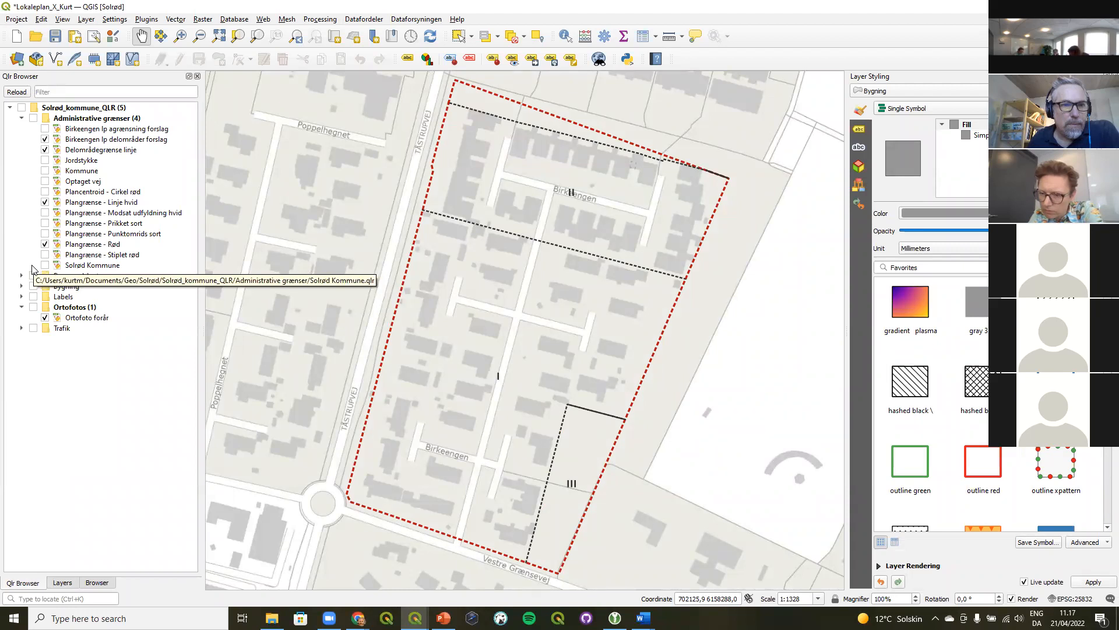
left_click(44, 160)
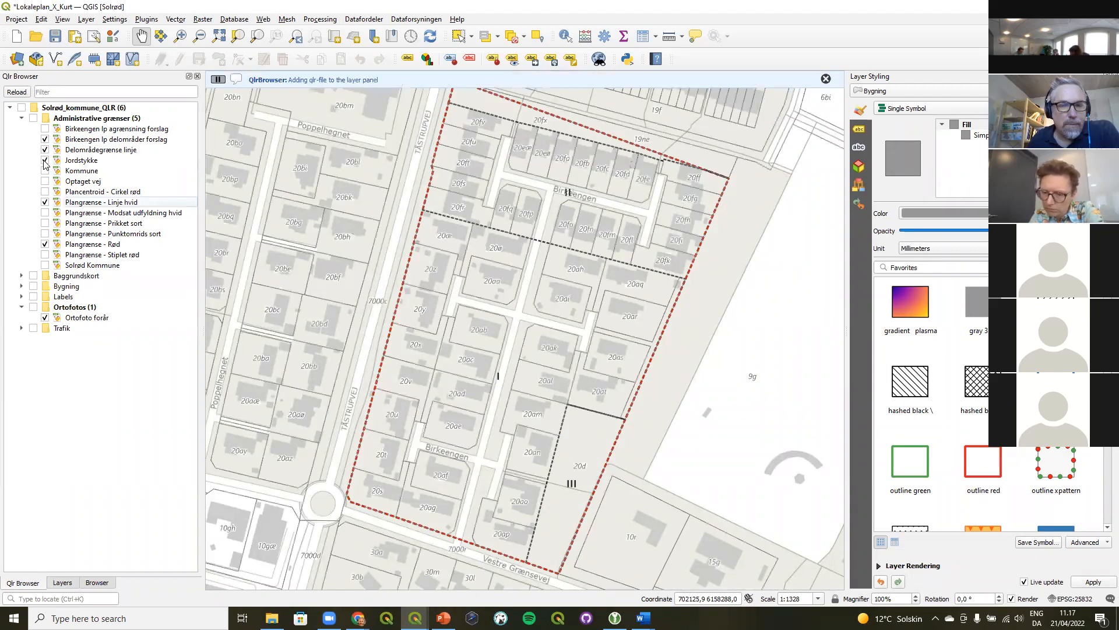
left_click(62, 582)
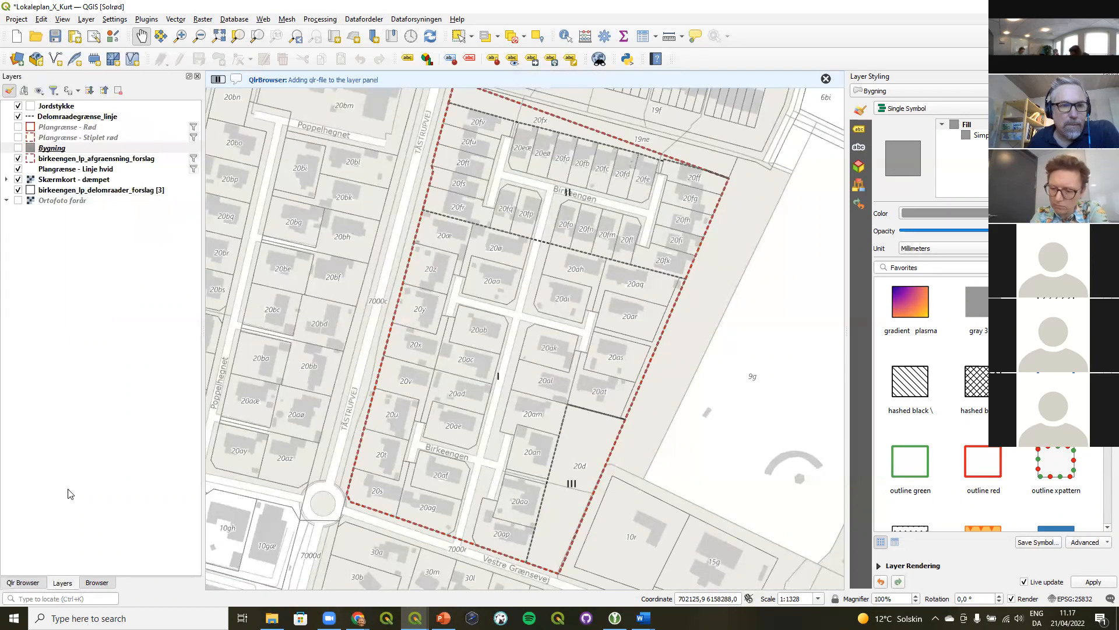
left_click(39, 90)
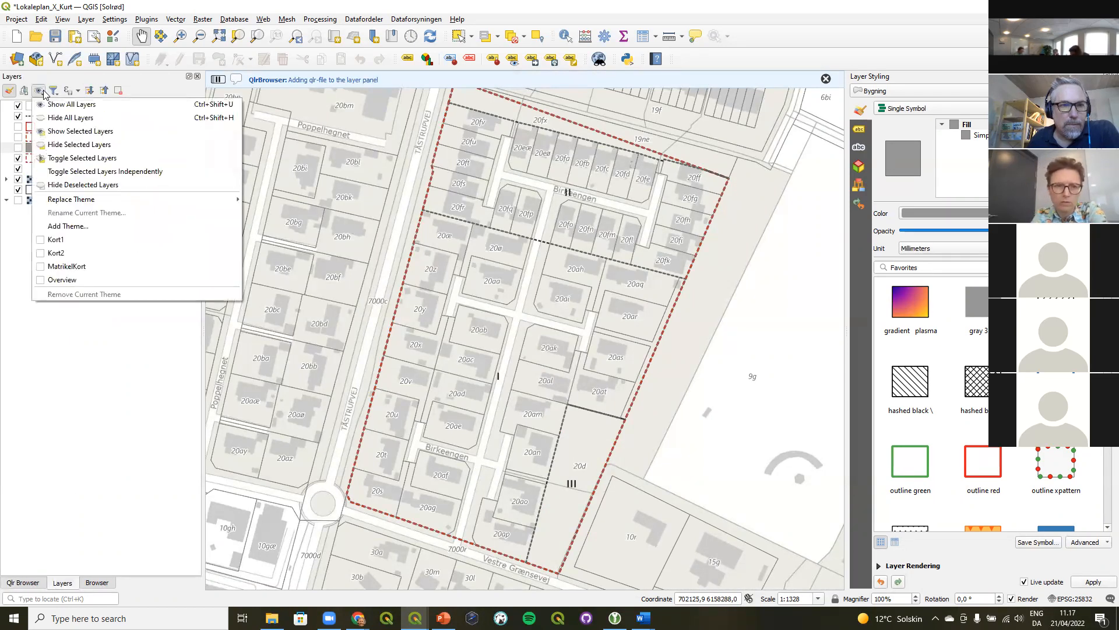
mouse_move(70, 199)
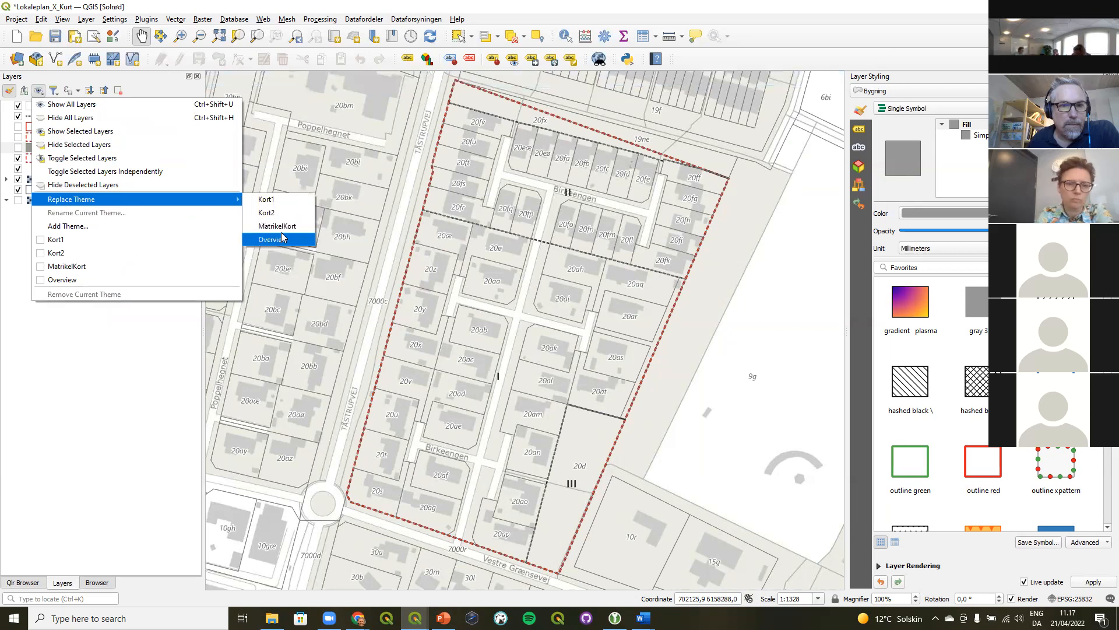
left_click(264, 225)
left_click(634, 323)
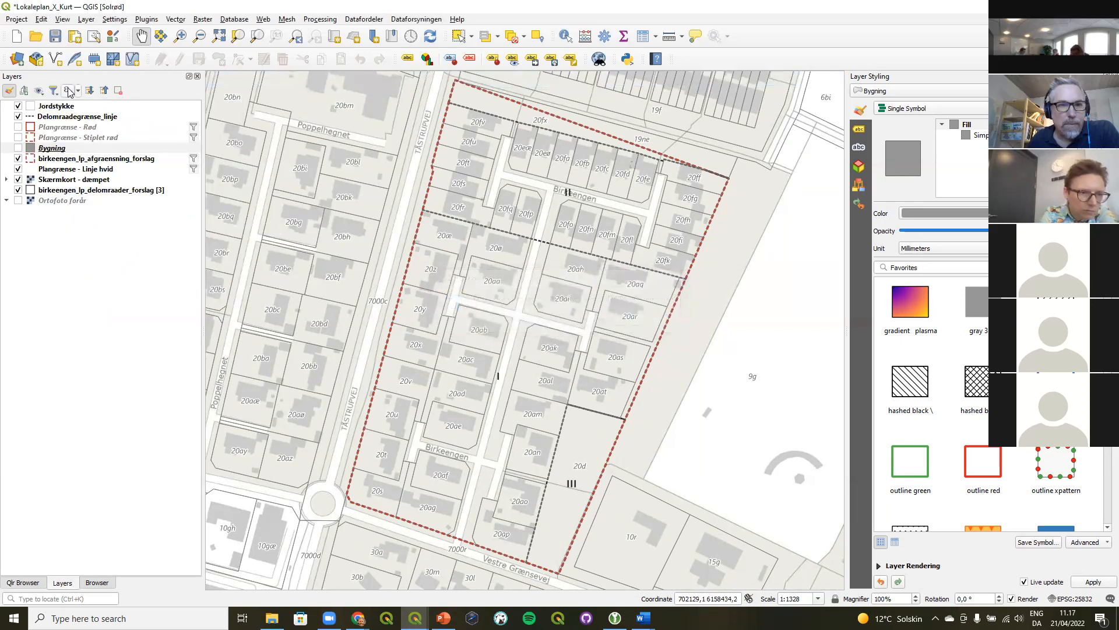
Replace the MatrikelKort map theme with the current layer visibility, including Jordstykke, and confirm the replacement
left_click(38, 90)
mouse_move(155, 204)
left_click(270, 227)
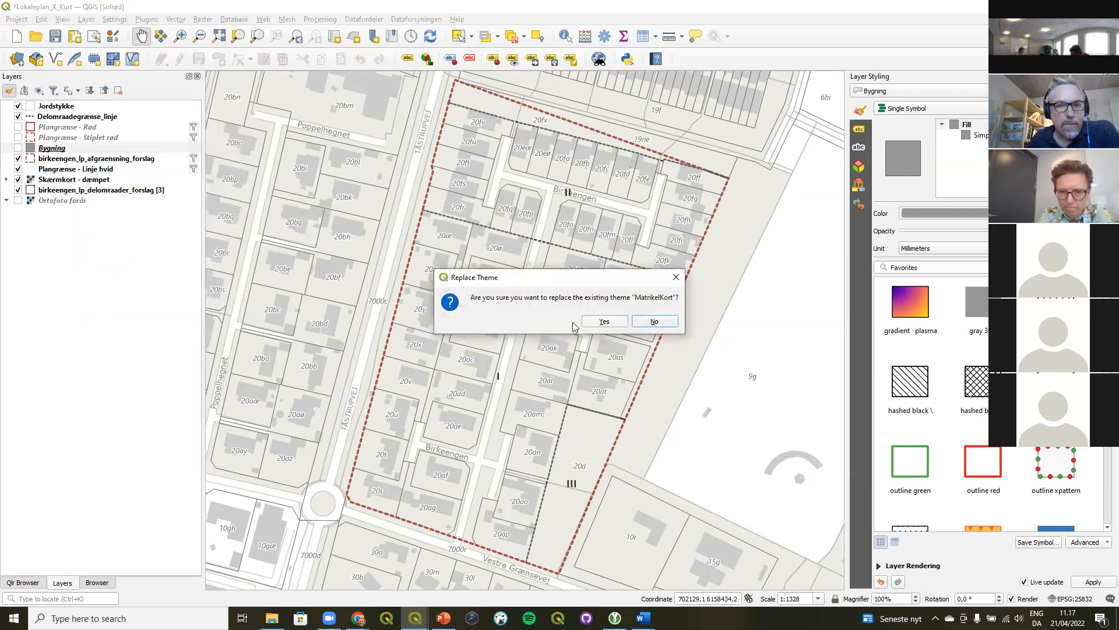
left_click(605, 324)
Switch to the Matrikel Kort layout window and refresh it to load the updated MatrikelKort theme
mouse_move(415, 618)
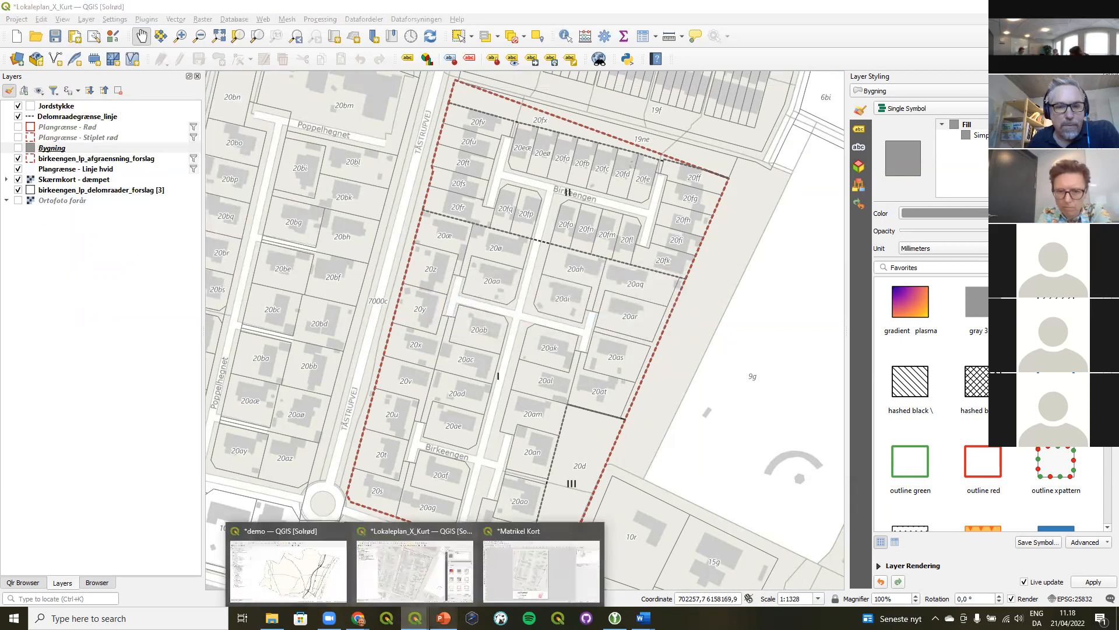
left_click(525, 569)
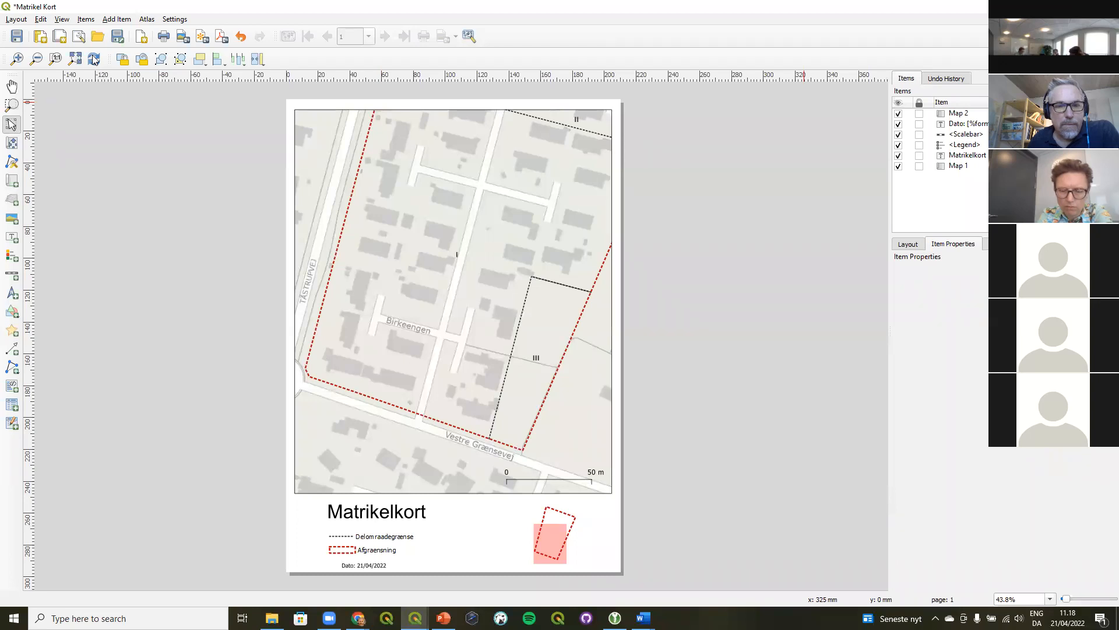
left_click(94, 58)
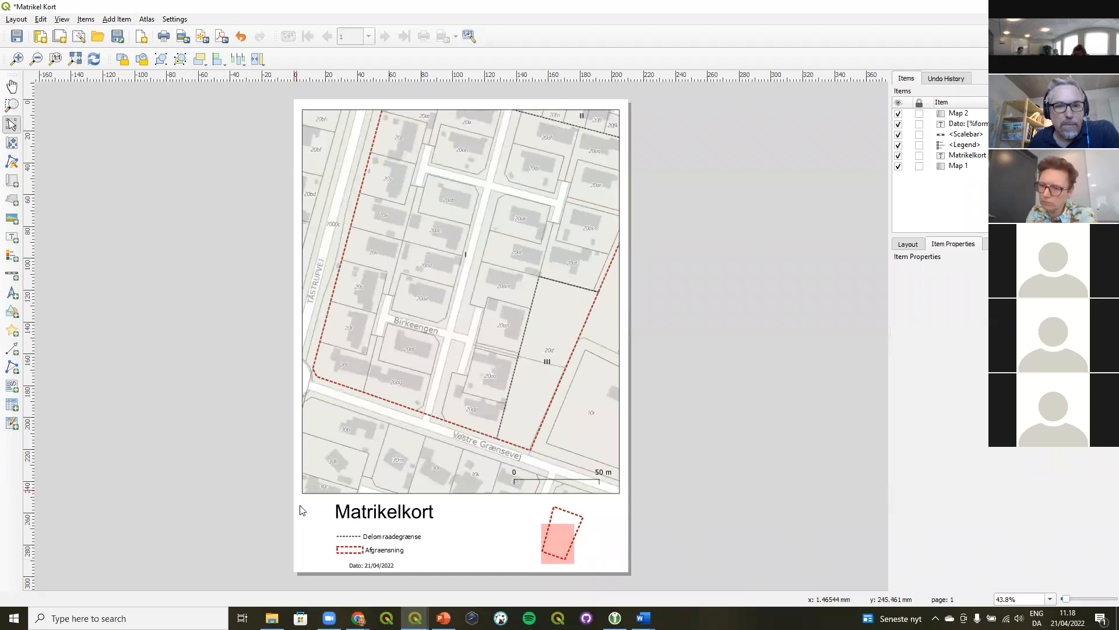
Add the Jordstykke layer to the layout's legend
left_click(360, 541)
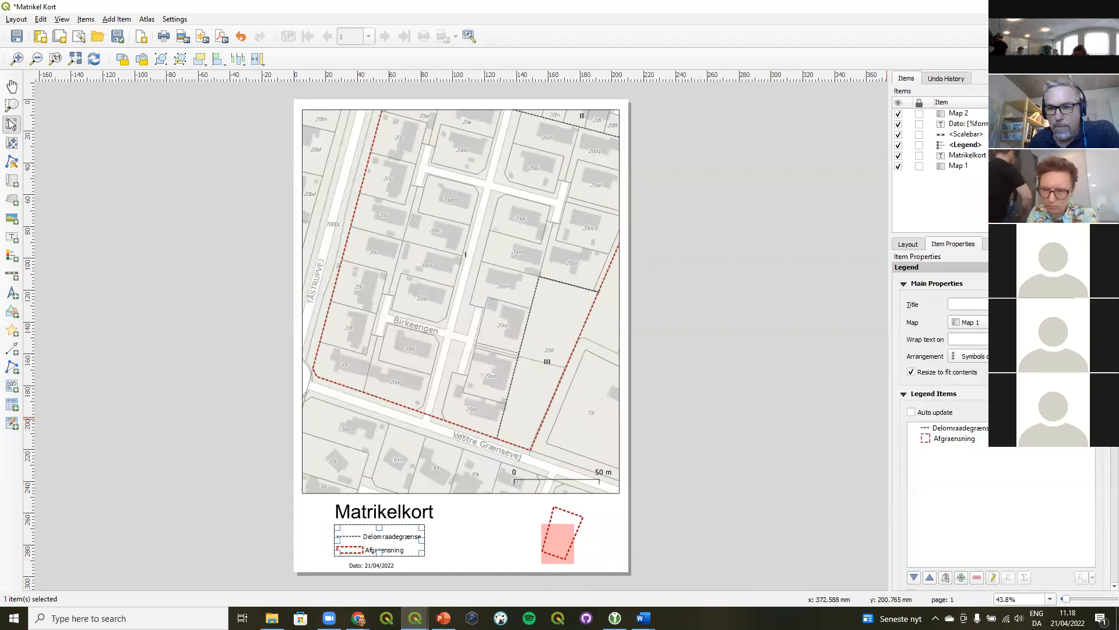
left_click(961, 577)
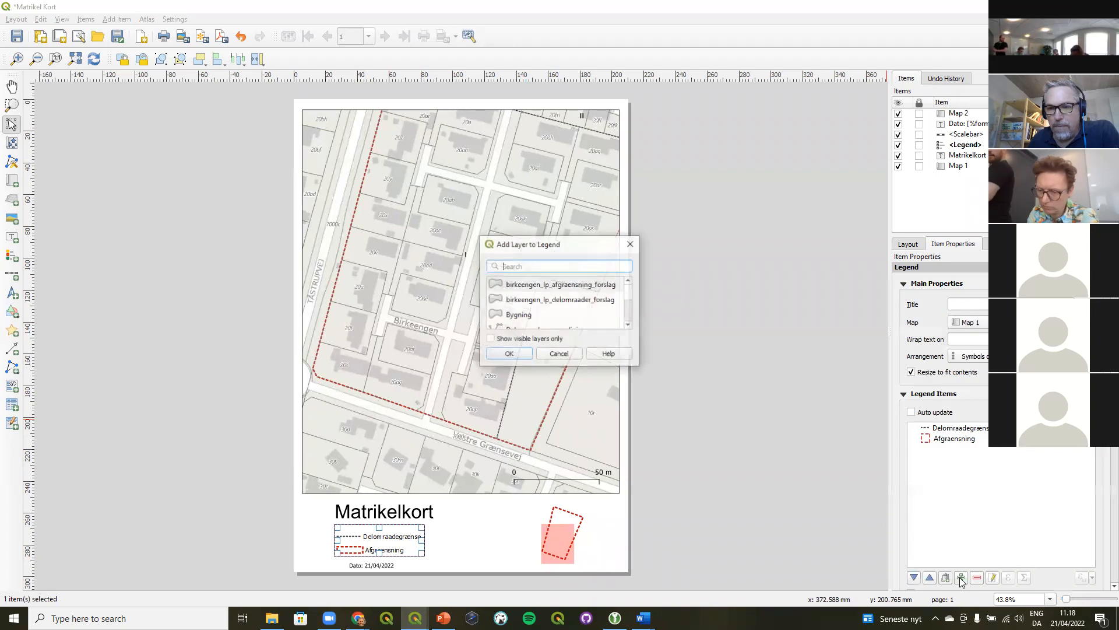
scroll(568, 309, "down", 2)
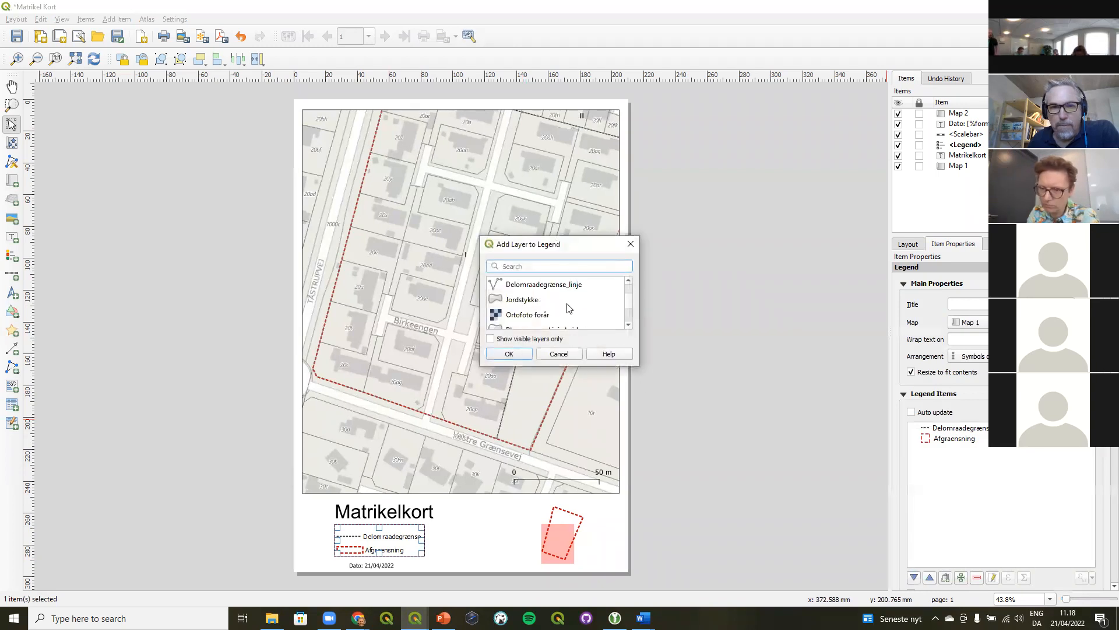
left_click(531, 300)
scroll(545, 306, "down", 1)
scroll(548, 307, "up", 2)
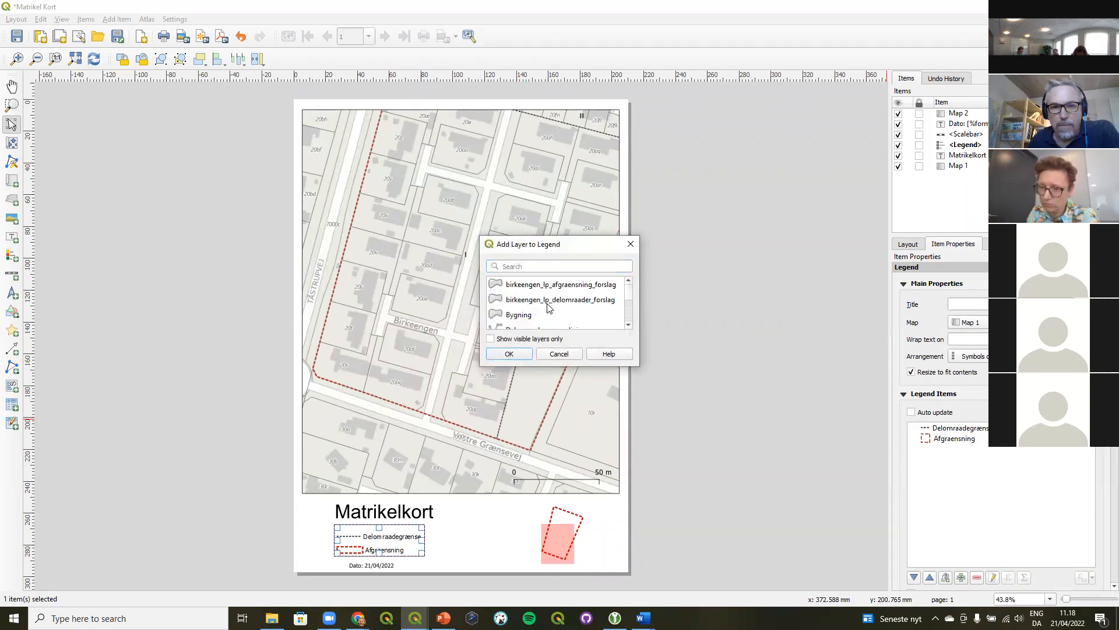
scroll(547, 307, "down", 2)
left_click(513, 353)
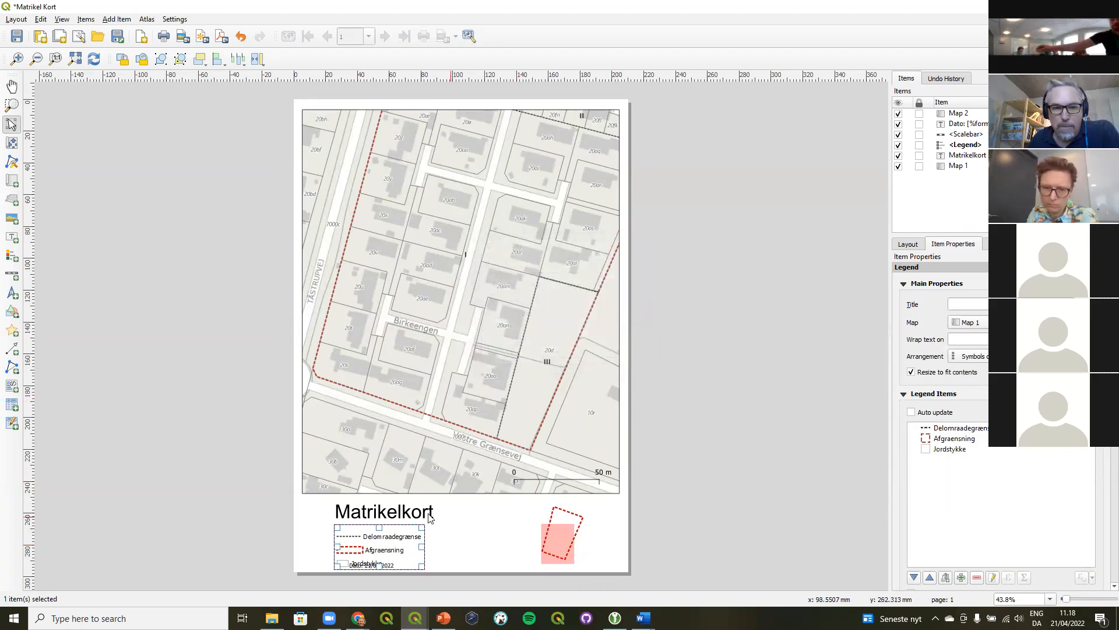
Narrow the Matrikelkort title box, shift the legend up and towards the page edge, and place the date label beside the legend
left_click(383, 519)
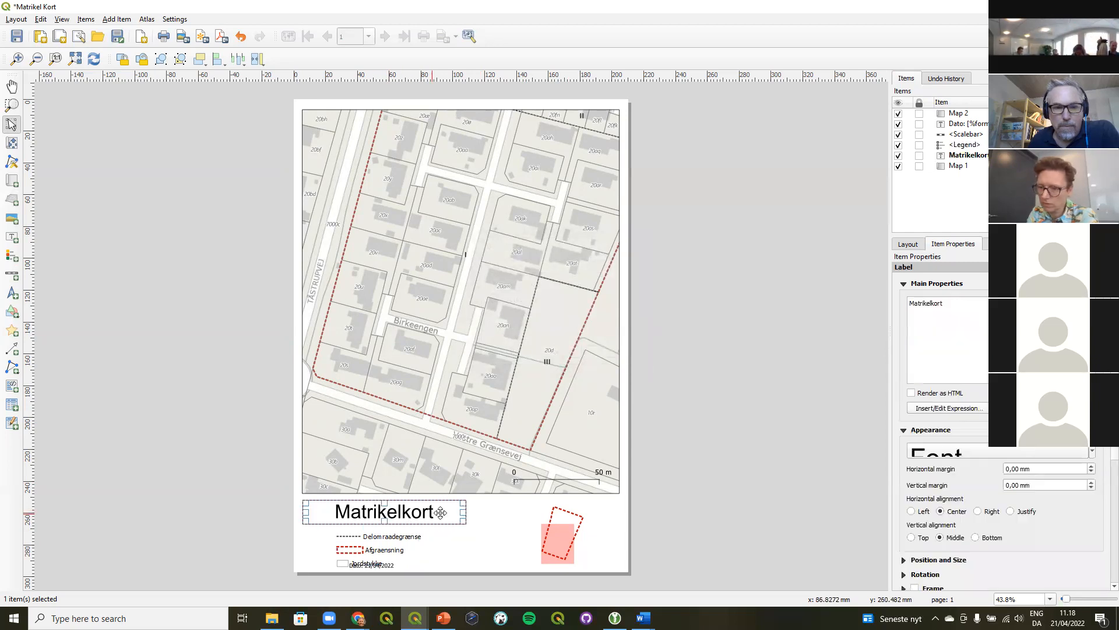
left_click_drag(465, 512, 423, 509)
left_click_drag(366, 544, 462, 564)
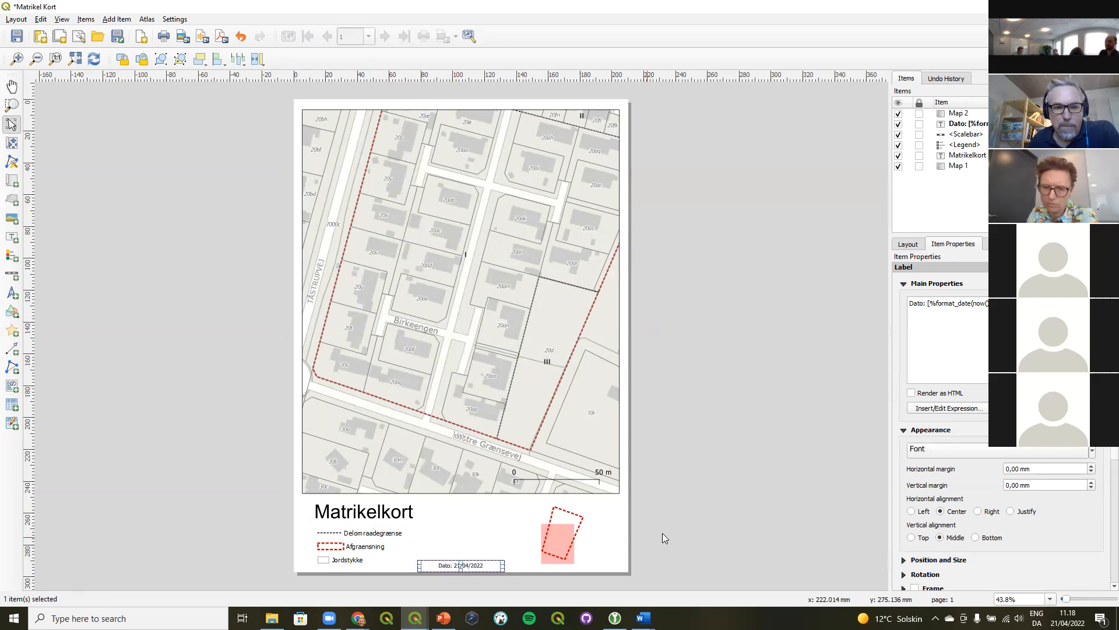
left_click(683, 528)
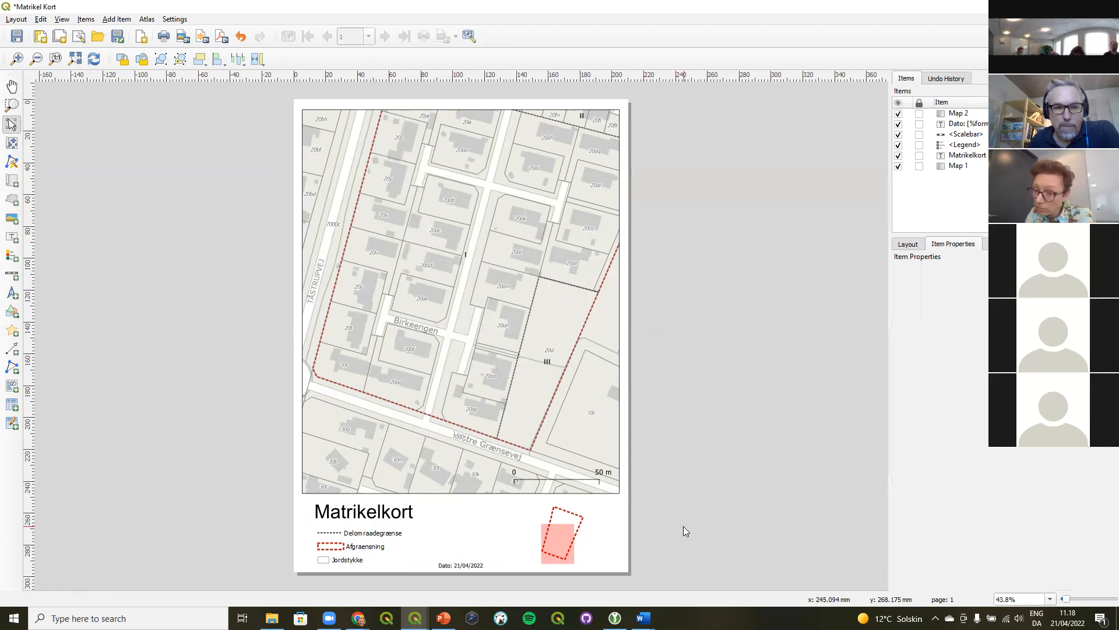
Widen the Jordstykke item's legend patch to match the Afgraensning symbol, and return to the legend's properties
left_click(373, 550)
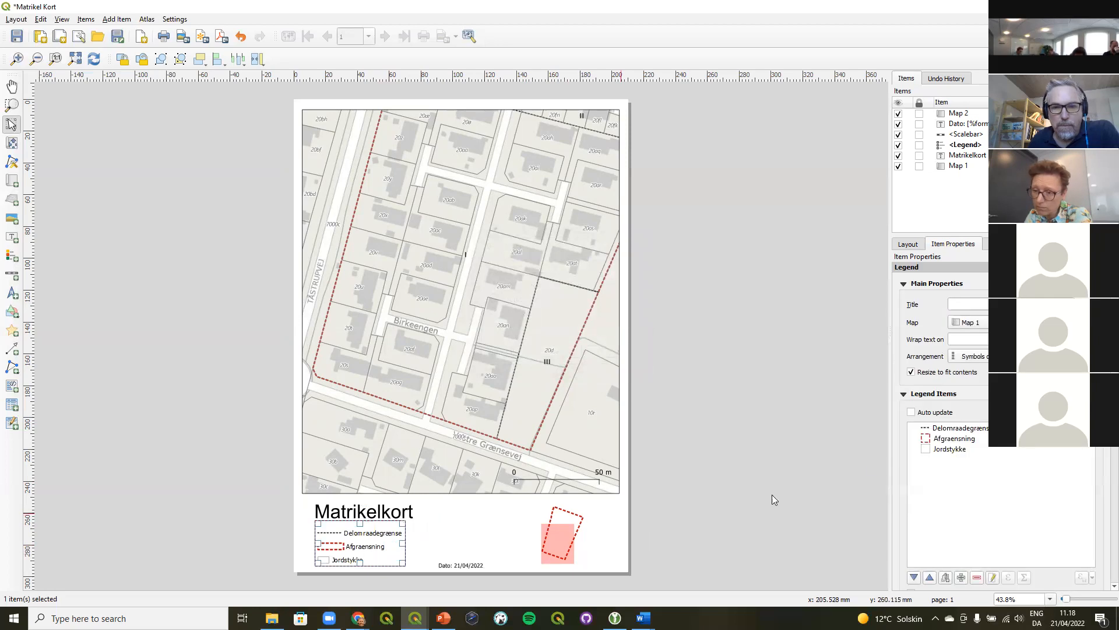
double_click(950, 449)
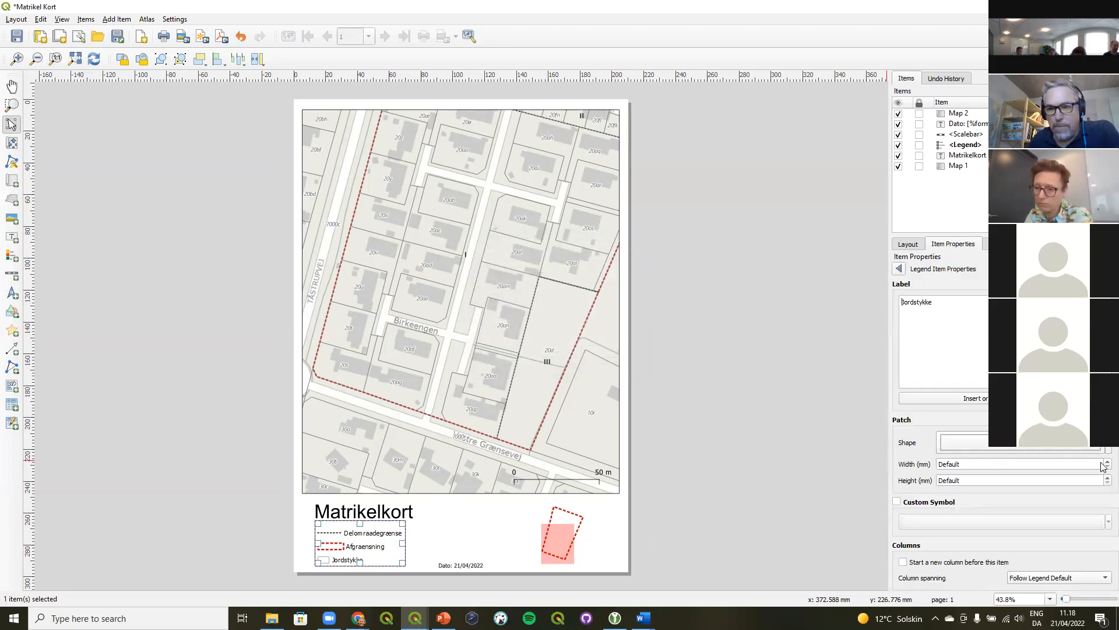
left_click(1105, 461)
left_click(1105, 461)
left_click(1106, 461)
left_click(1105, 461)
left_click(1105, 461)
left_click(1105, 461)
left_click(1105, 461)
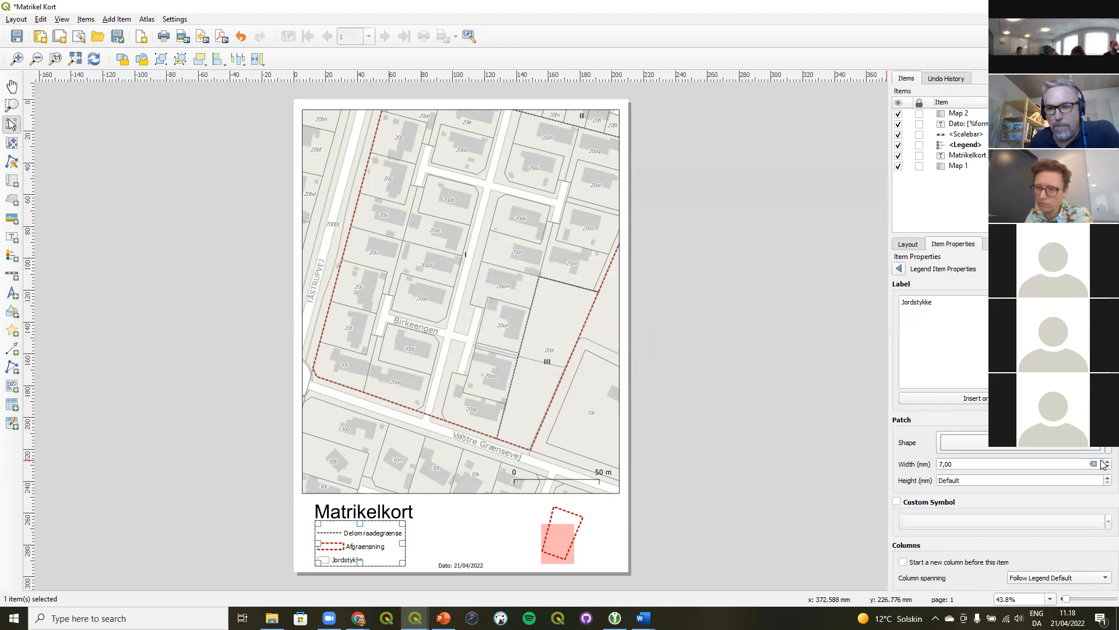
left_click(1105, 461)
left_click(1105, 461)
left_click(1105, 462)
left_click(1105, 461)
left_click(1105, 461)
left_click(1105, 461)
left_click(1105, 461)
left_click(1105, 461)
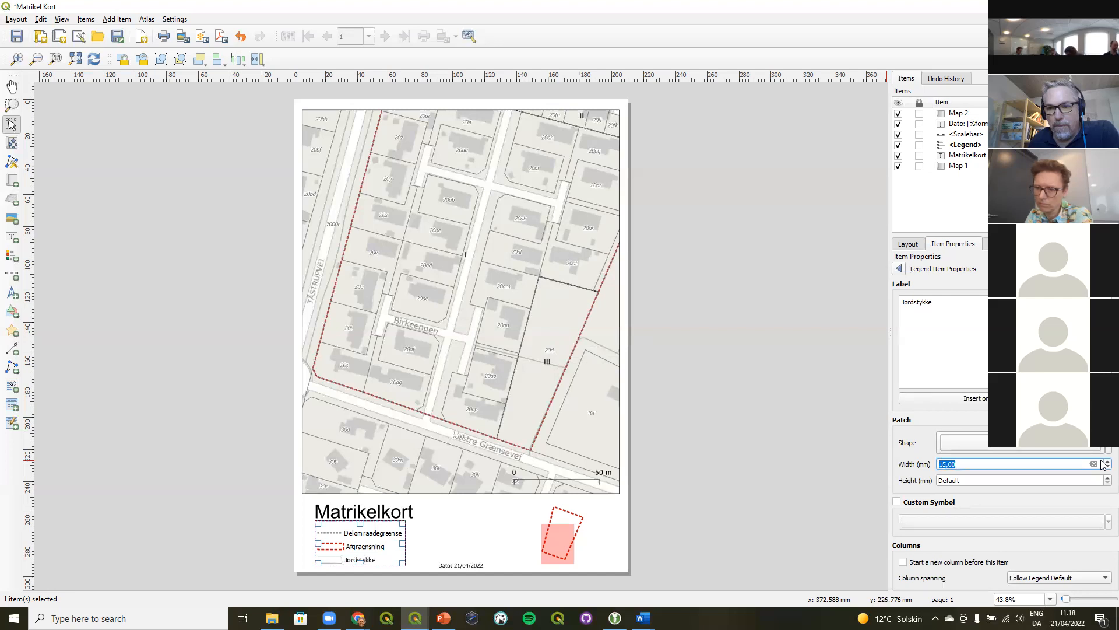
left_click(1105, 461)
left_click(1106, 461)
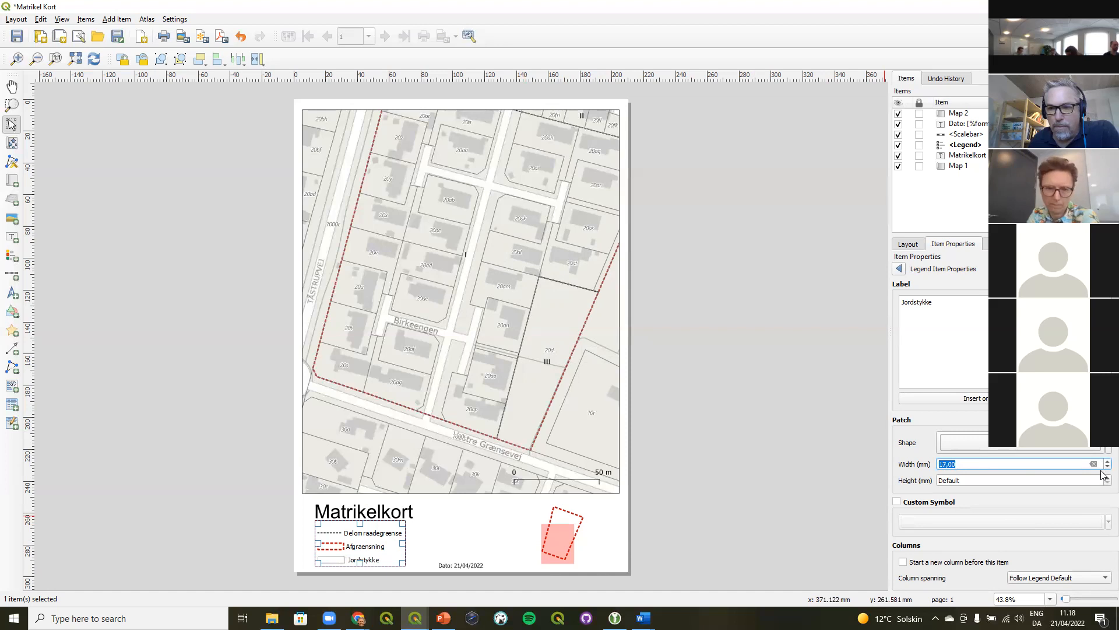
left_click(1105, 467)
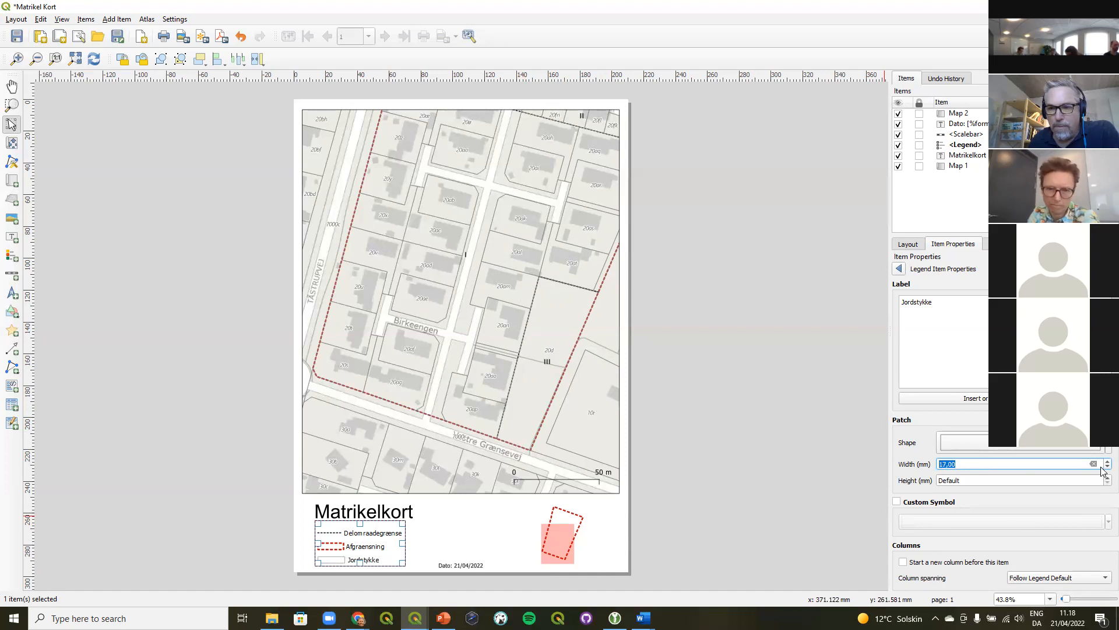
left_click(900, 270)
In the Lokaleplan_X_Kurt project window, reorder the layers with birkeengen_lp_afgraensning_forslag on top, followed by Delomraadegrænse_linje and Jordstykke
left_click(568, 527)
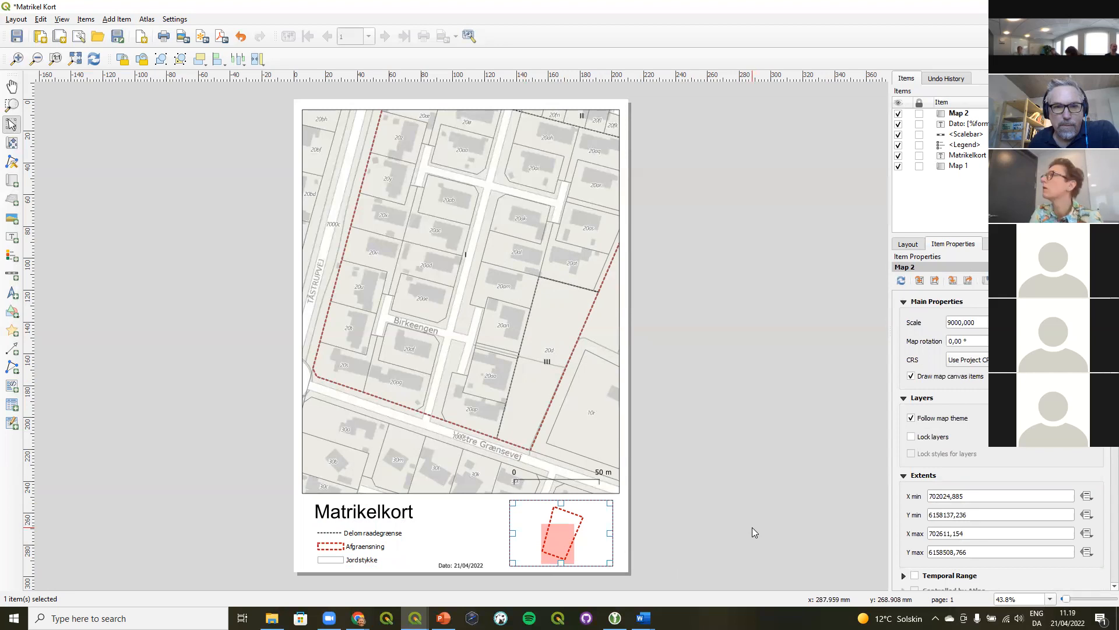
left_click(1052, 7)
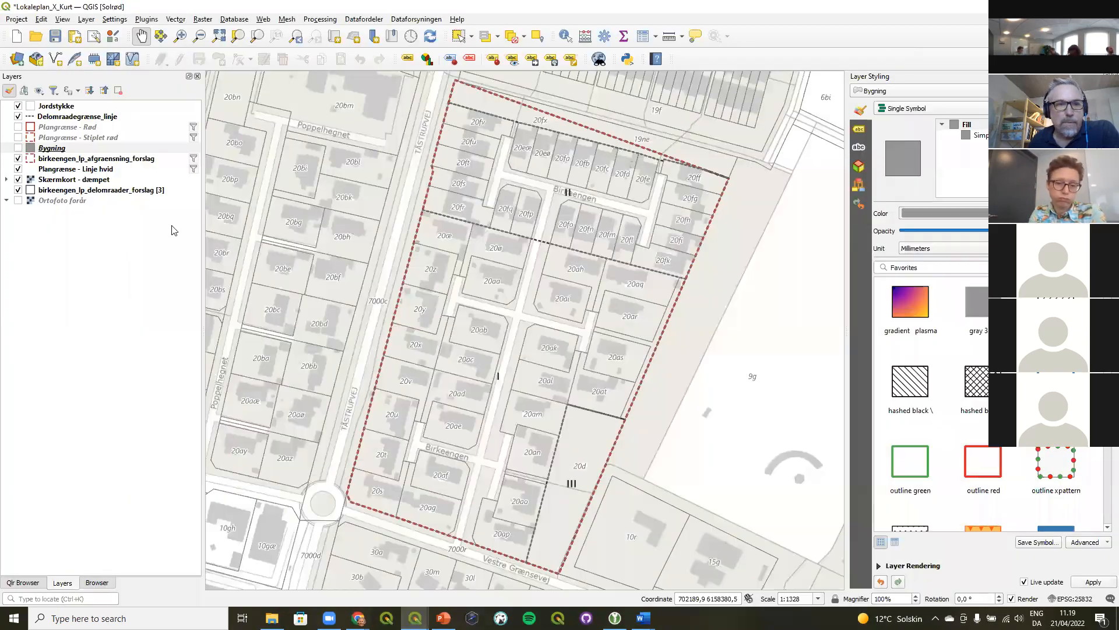
left_click_drag(64, 160, 80, 117)
left_click(68, 127)
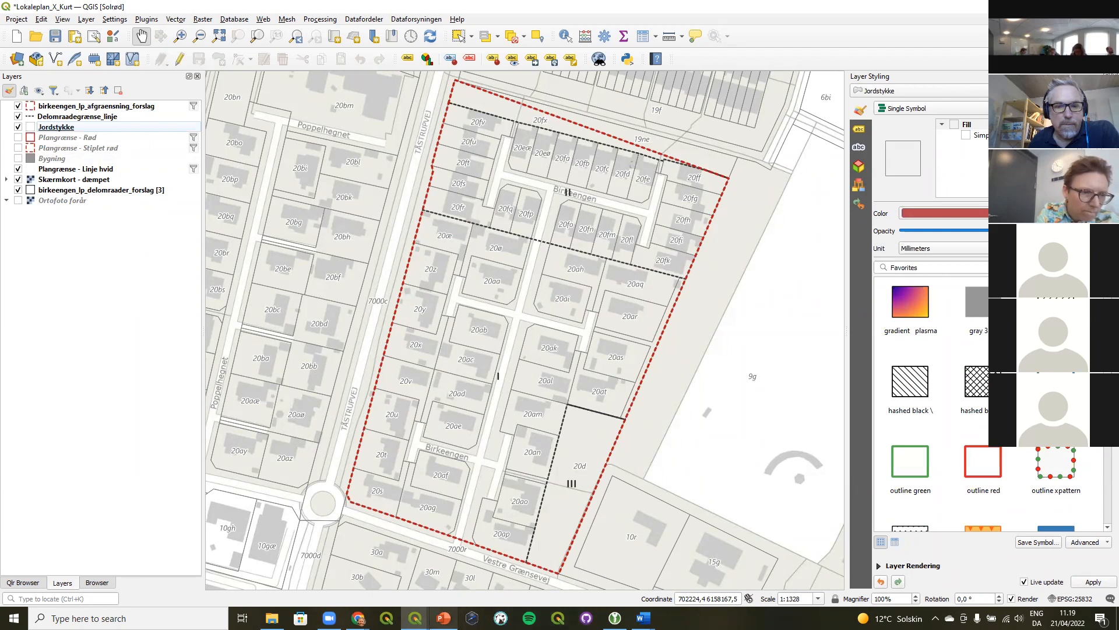
Return to the Matrikel Kort layout, refresh the view for the new layer order, and save the project
left_click(443, 618)
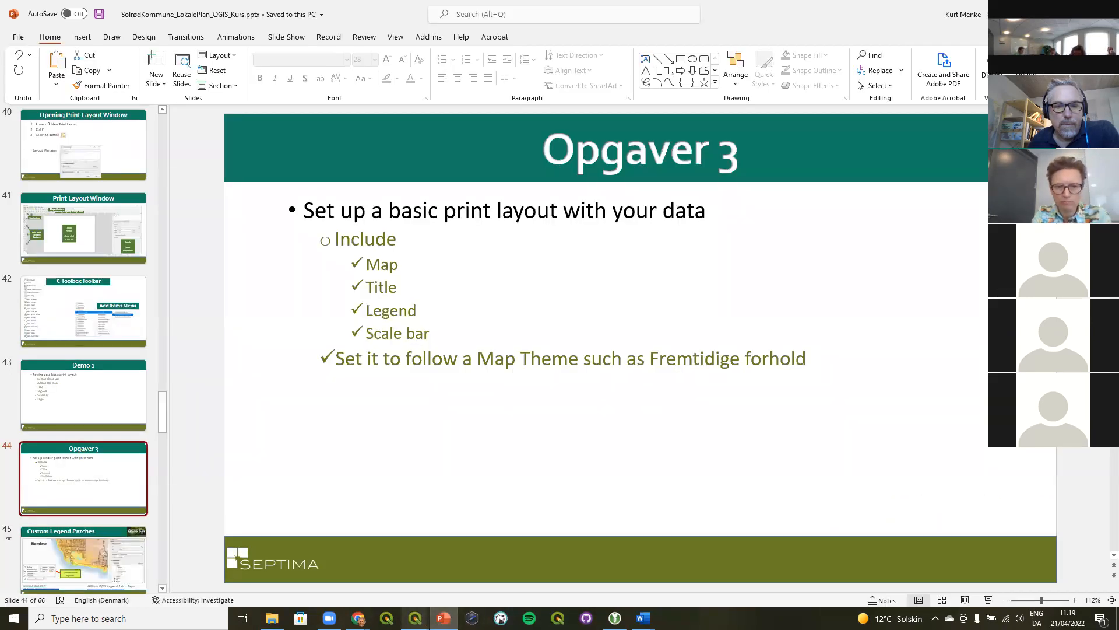
mouse_move(415, 618)
left_click(523, 579)
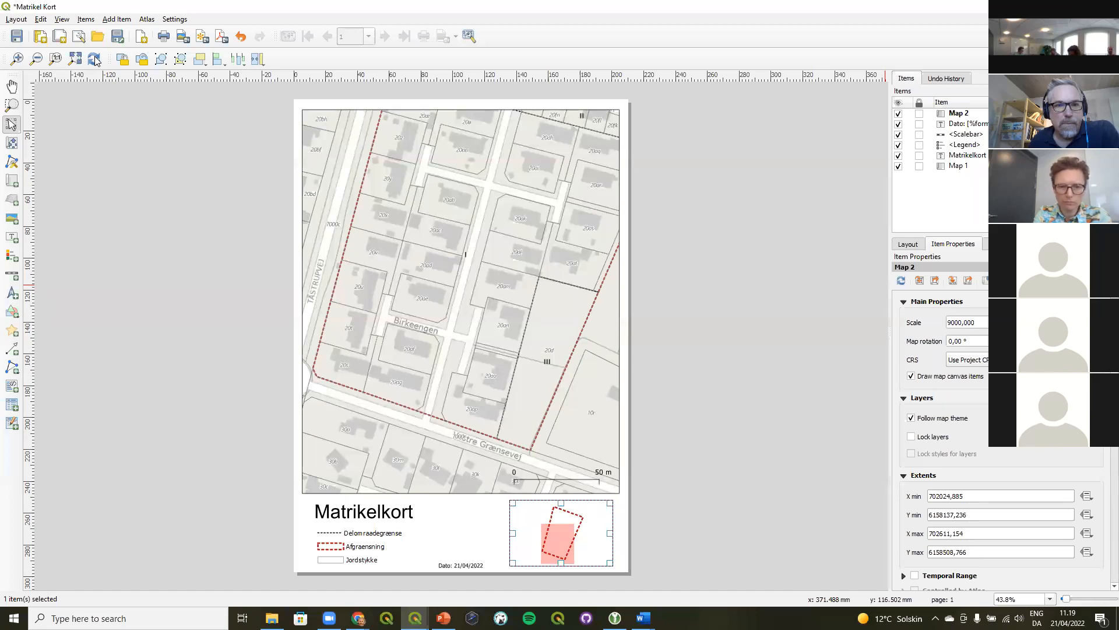
left_click(93, 59)
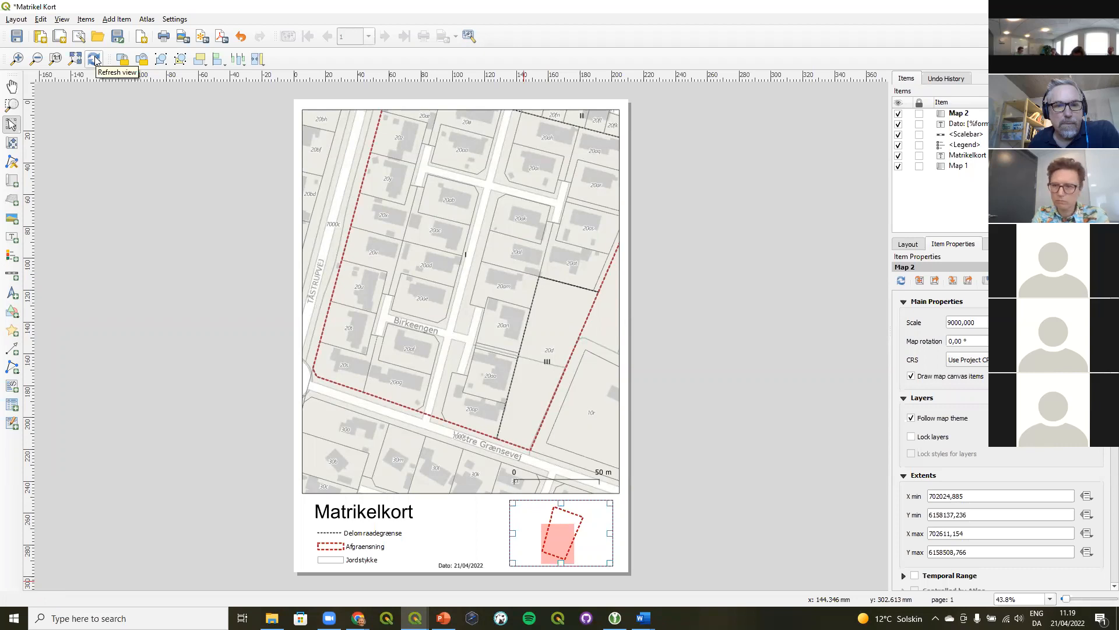
left_click(18, 36)
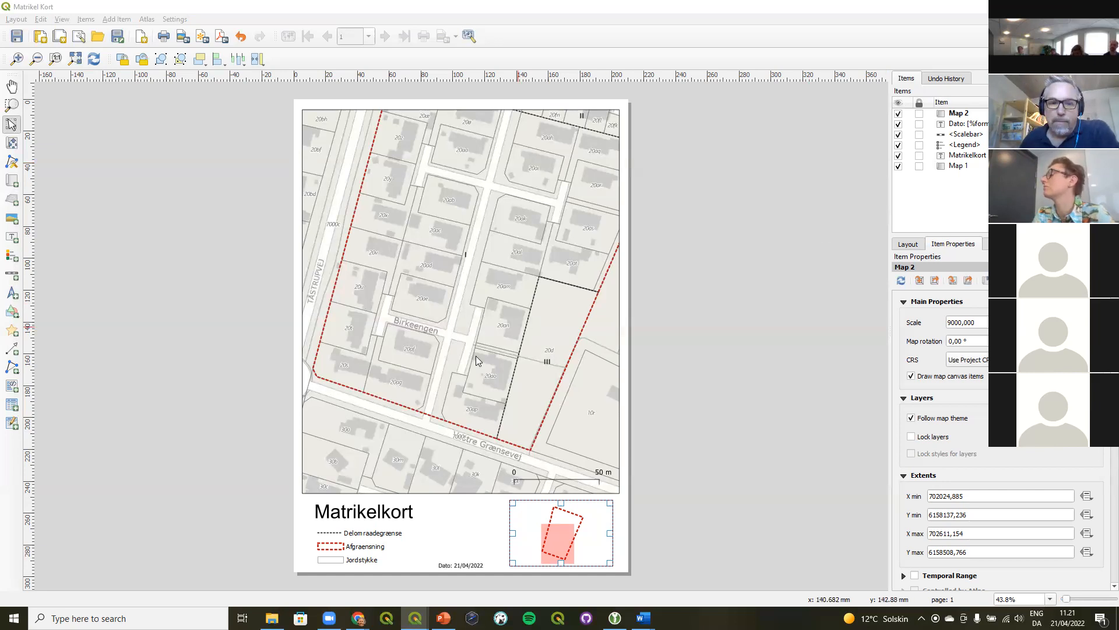
Inspect the legend's item settings and select its Jordstykke entry
left_click(340, 551)
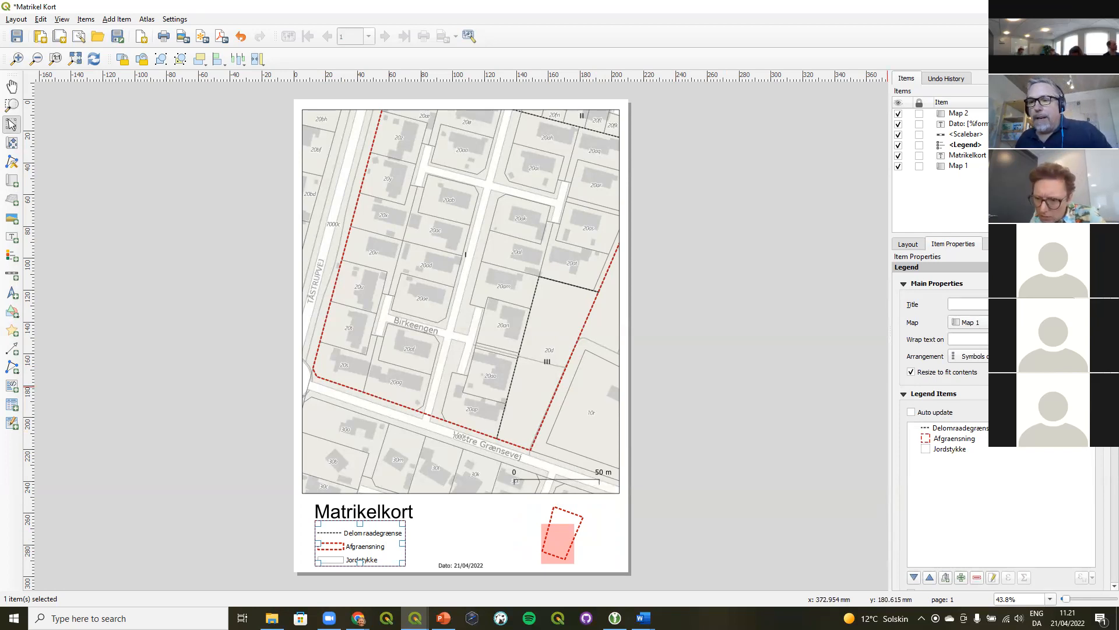
scroll(958, 408, "down", 3)
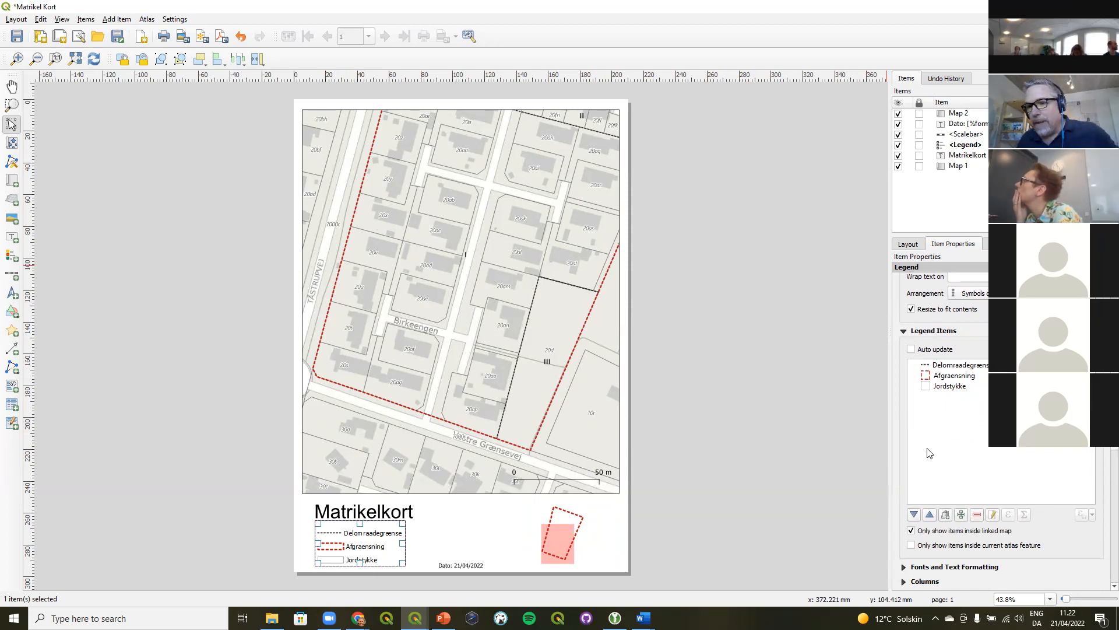
left_click(941, 390)
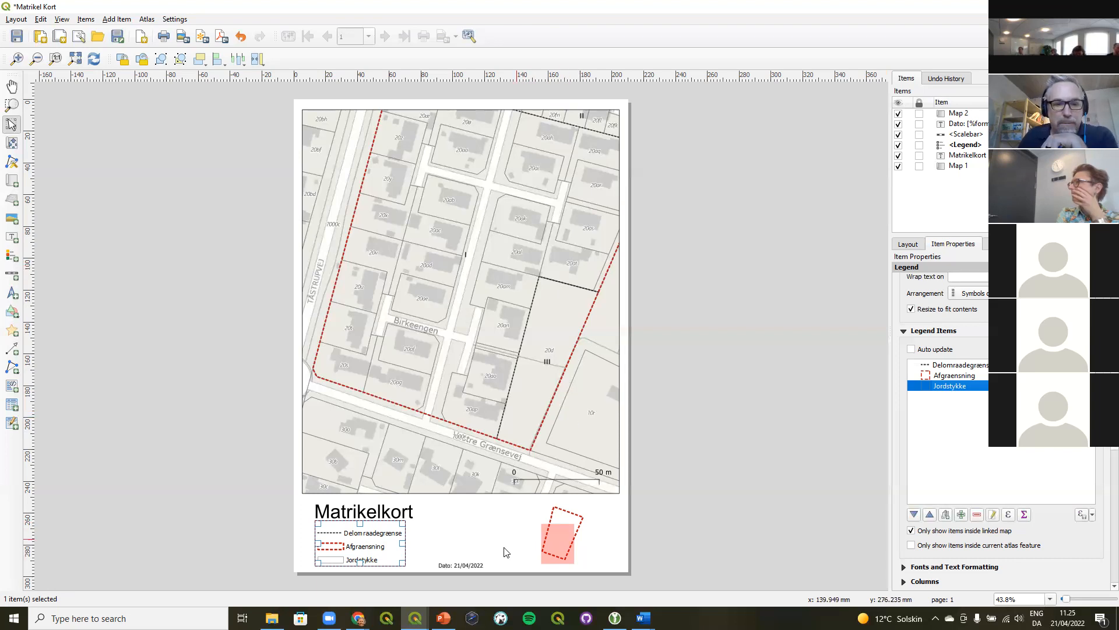
left_click(443, 618)
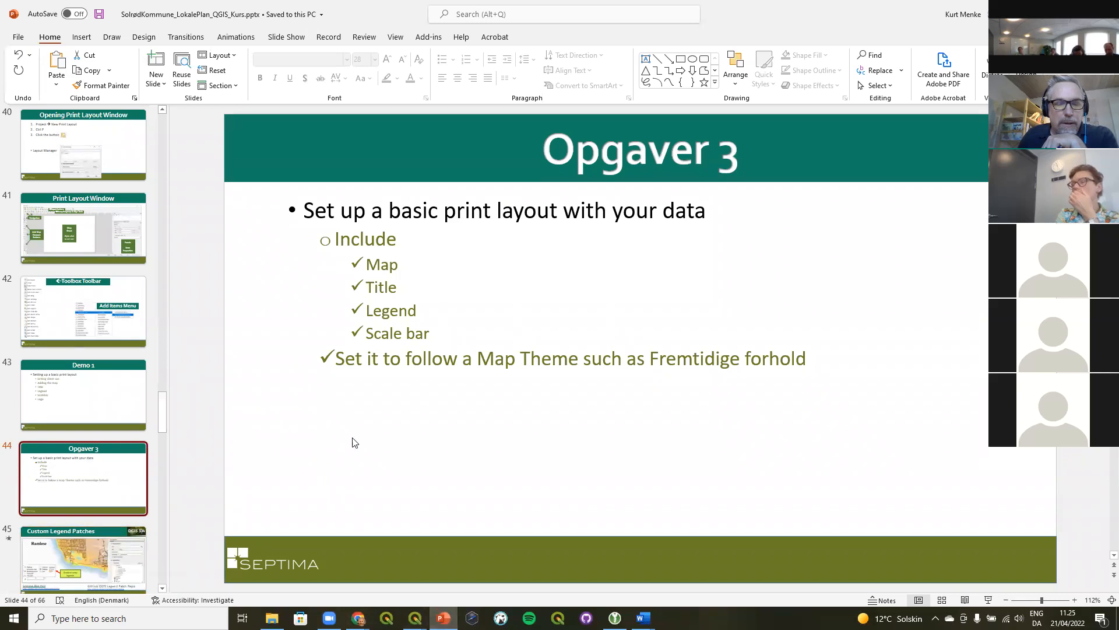
key("alt+Tab")
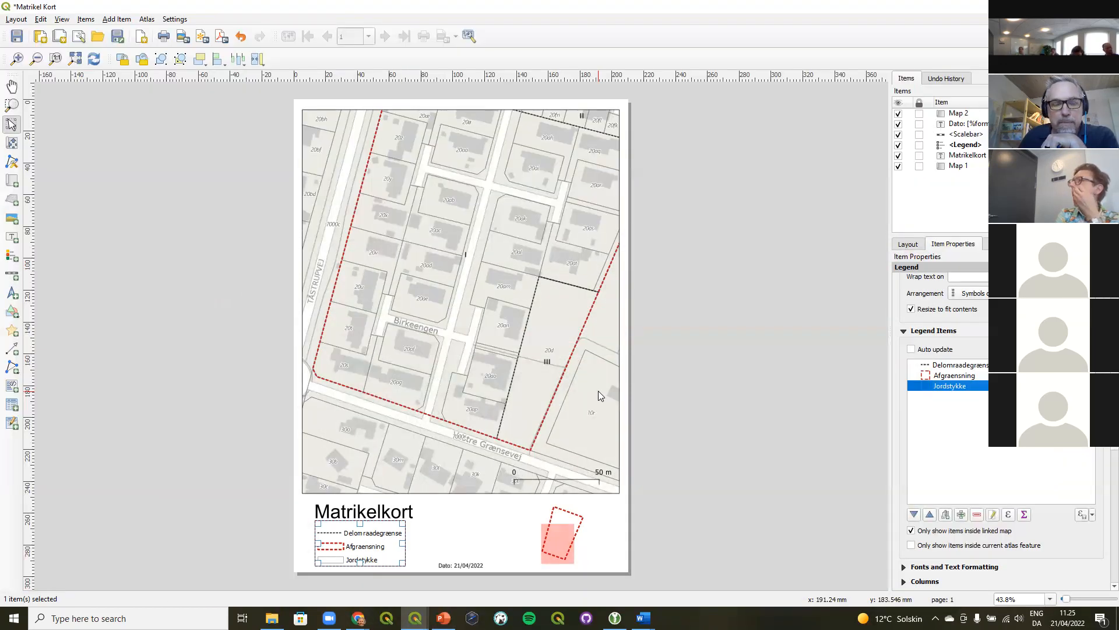
left_click(615, 523)
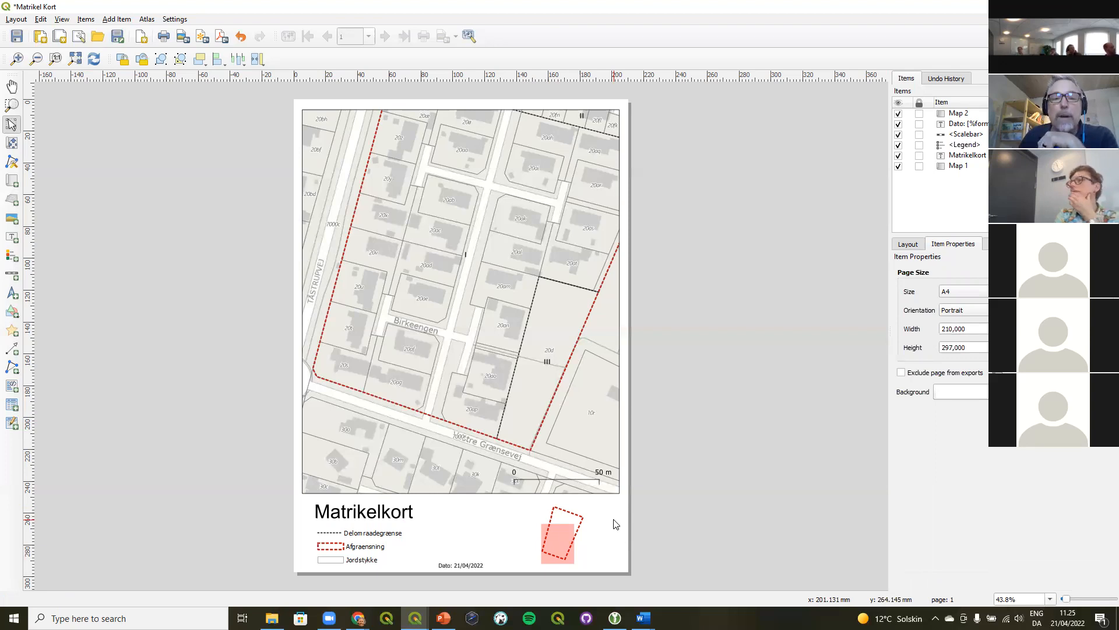
Switch to the Lokaleplan_X_Kurt project window, open the Style Manager in an enlarged window, and browse the favourite symbols
left_click(415, 618)
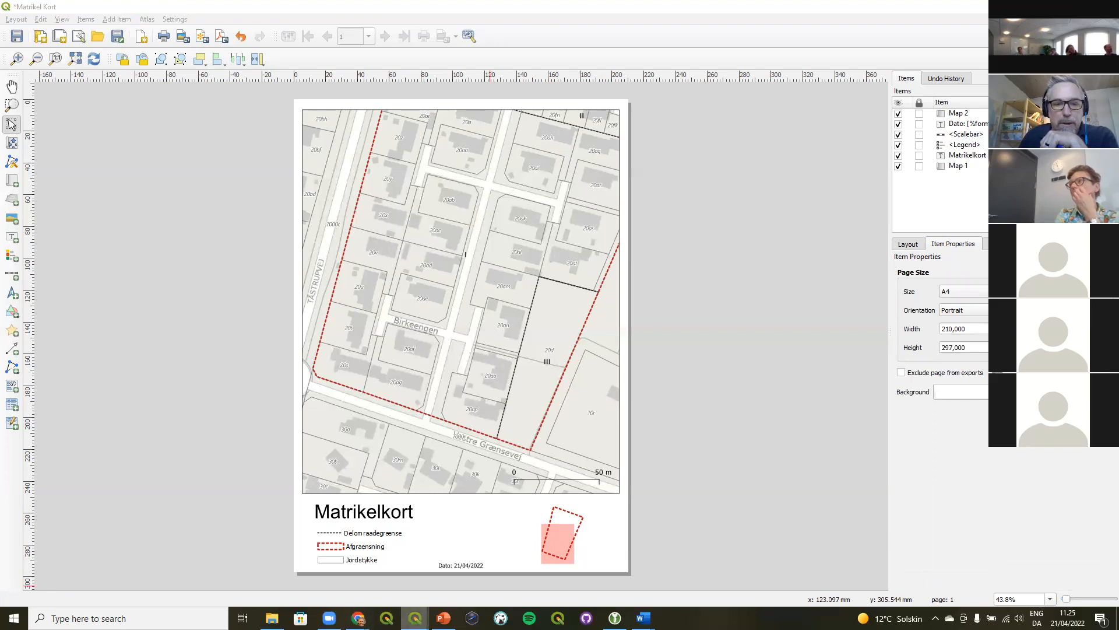
left_click(418, 572)
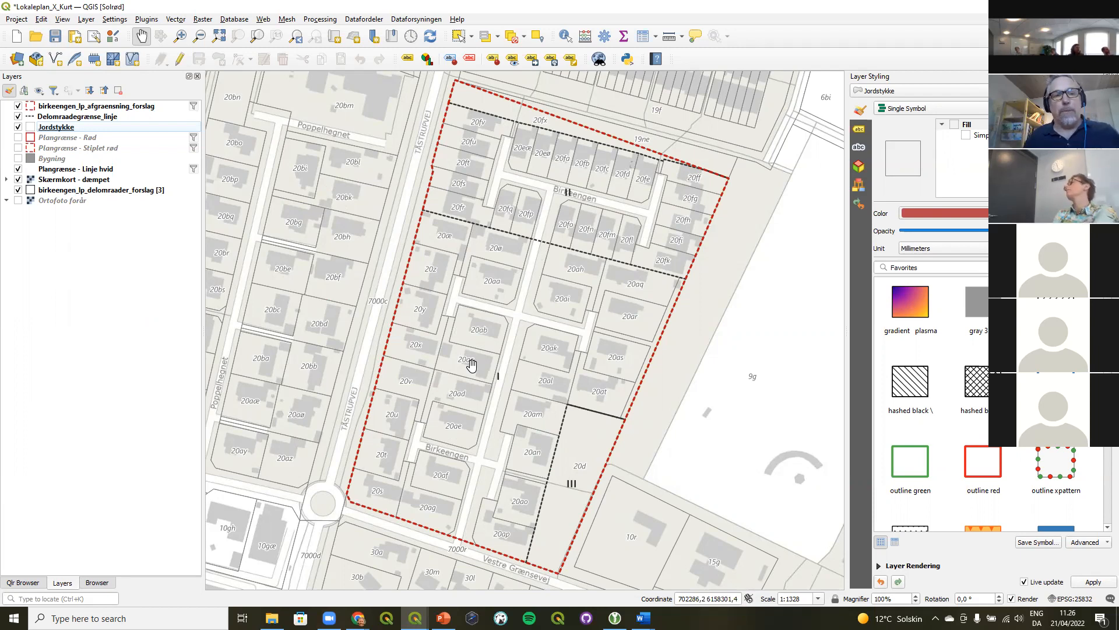
left_click(112, 39)
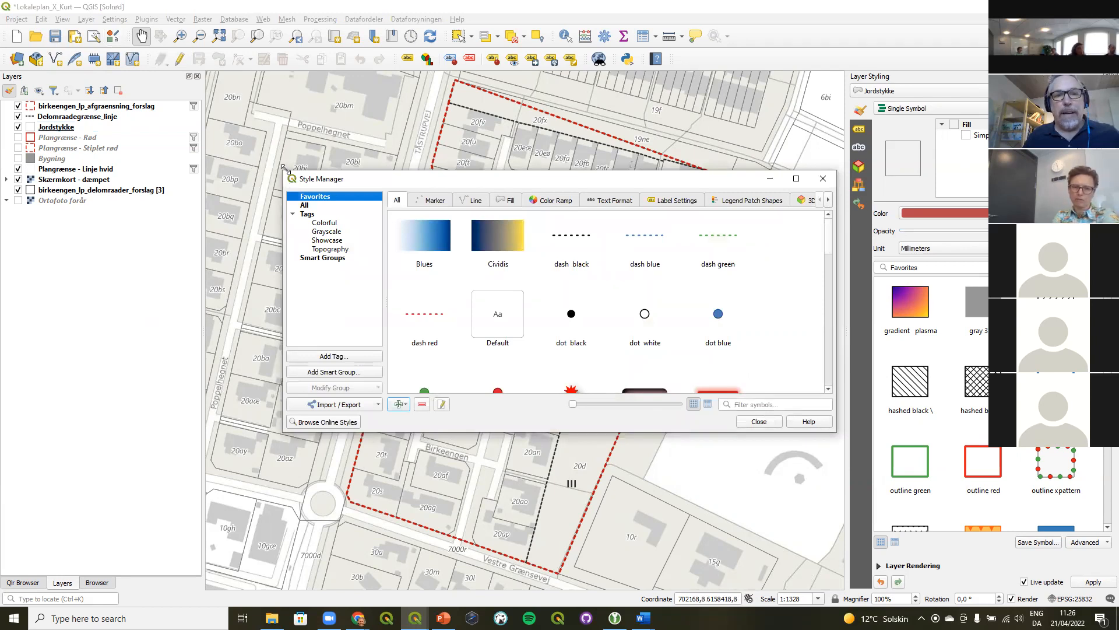
left_click_drag(285, 168, 64, 1)
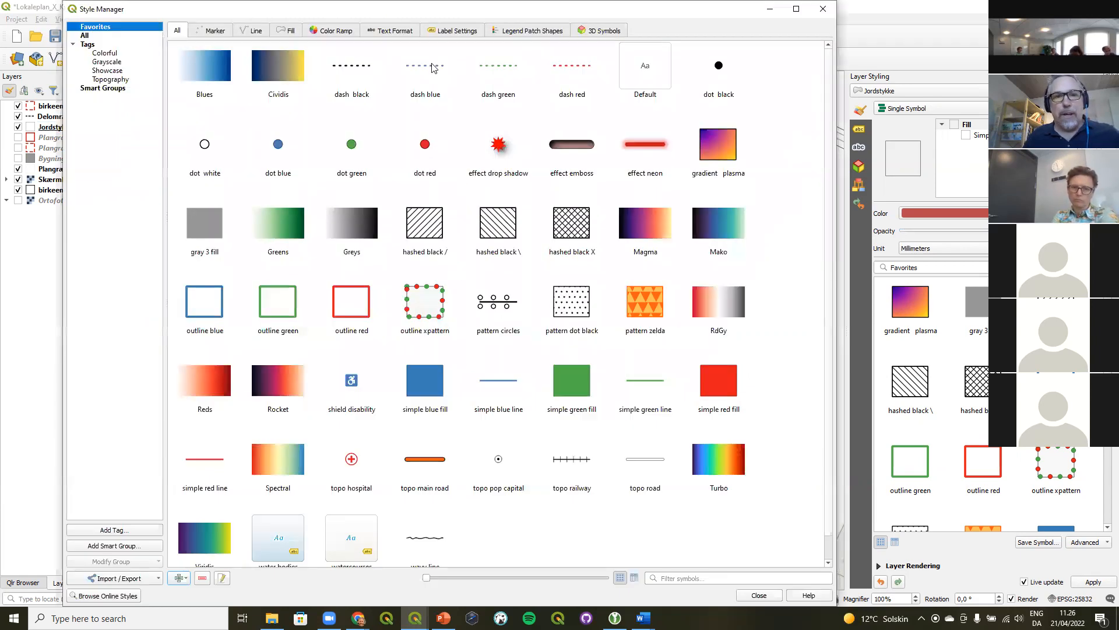
mouse_move(398, 7)
left_mouse_down()
mouse_move(386, 73)
mouse_move(427, 60)
left_mouse_up()
scroll(441, 207, "down", 5)
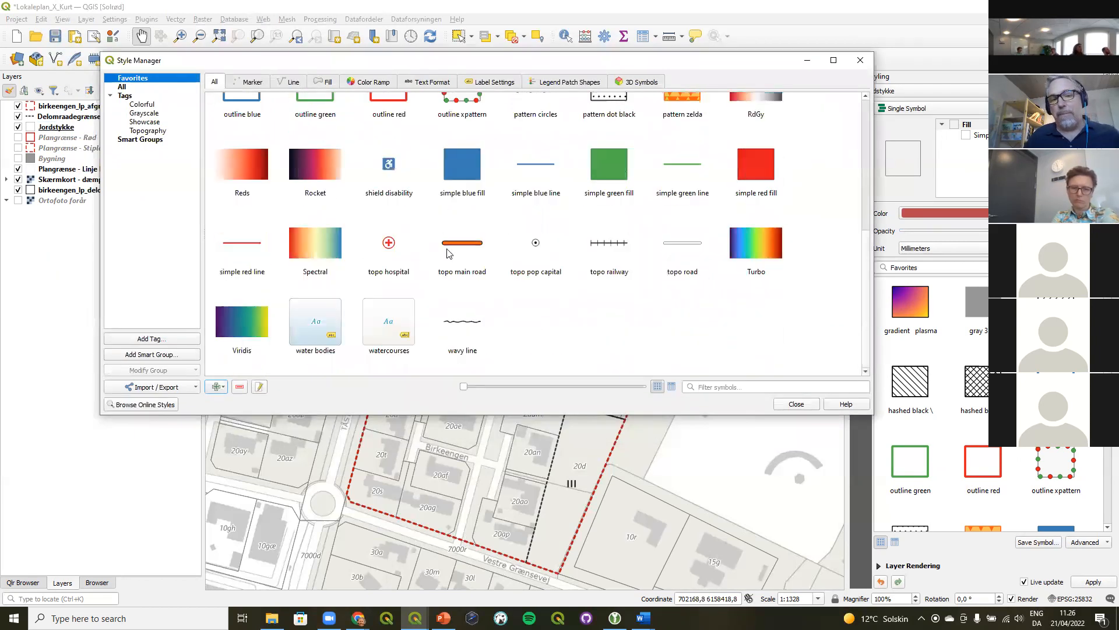
Look through the Style Manager's favourite marker, line and fill symbols, and view its legend patch shapes
scroll(448, 252, "up", 5)
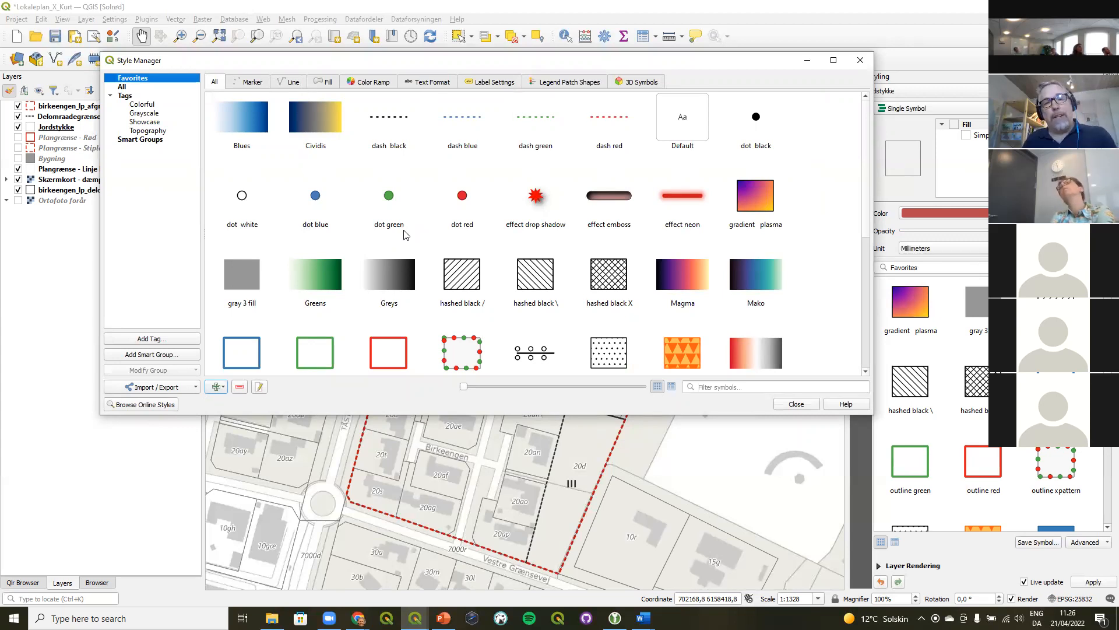
left_click(247, 86)
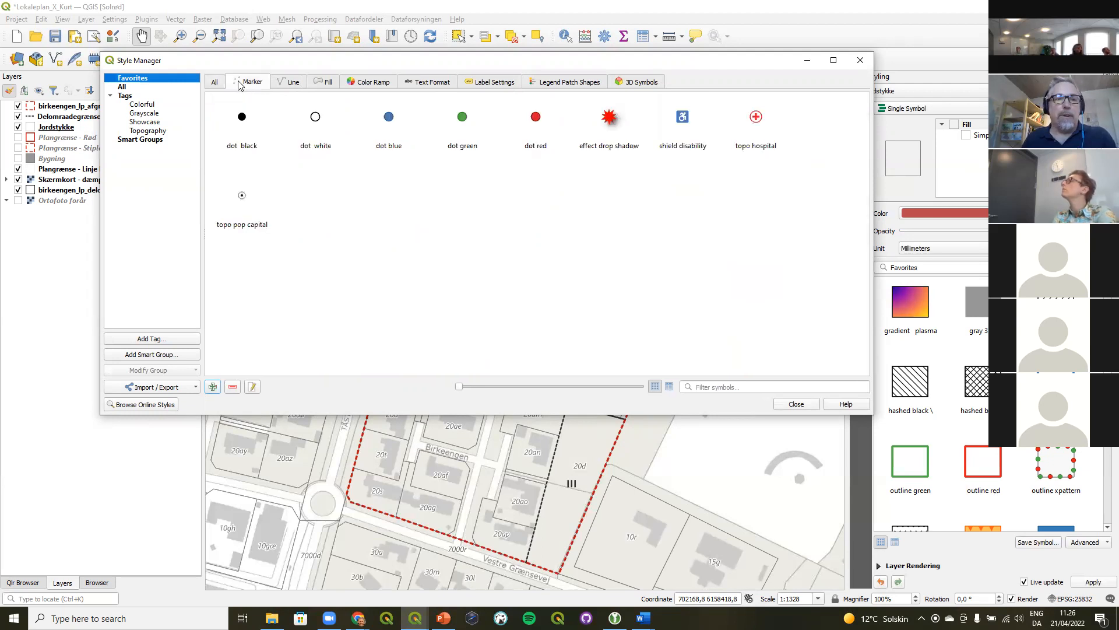
left_click(290, 83)
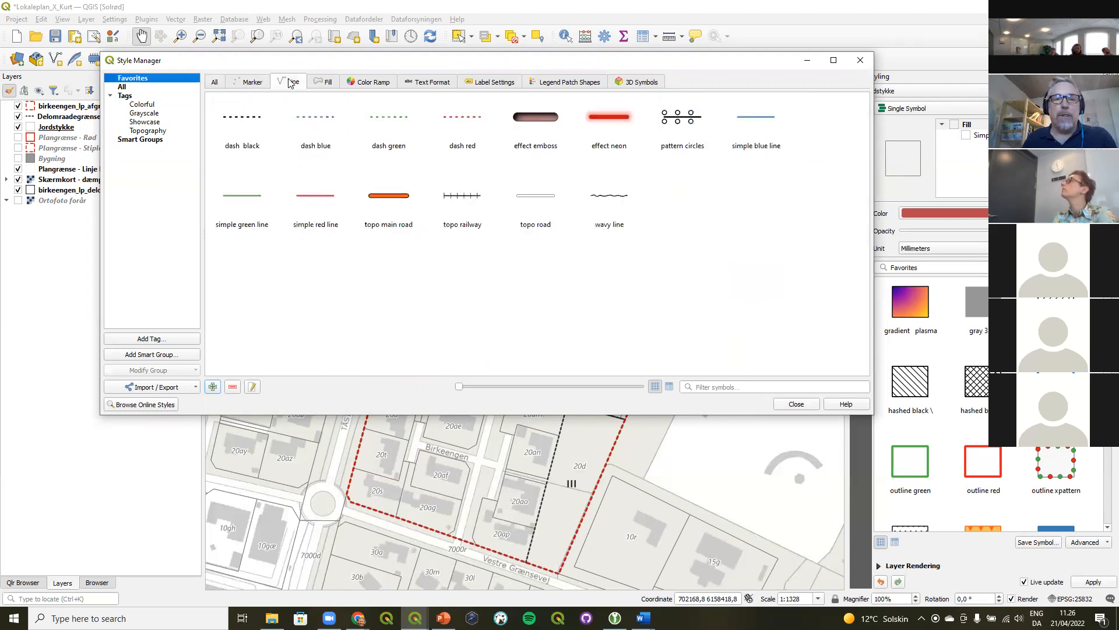
left_click(320, 81)
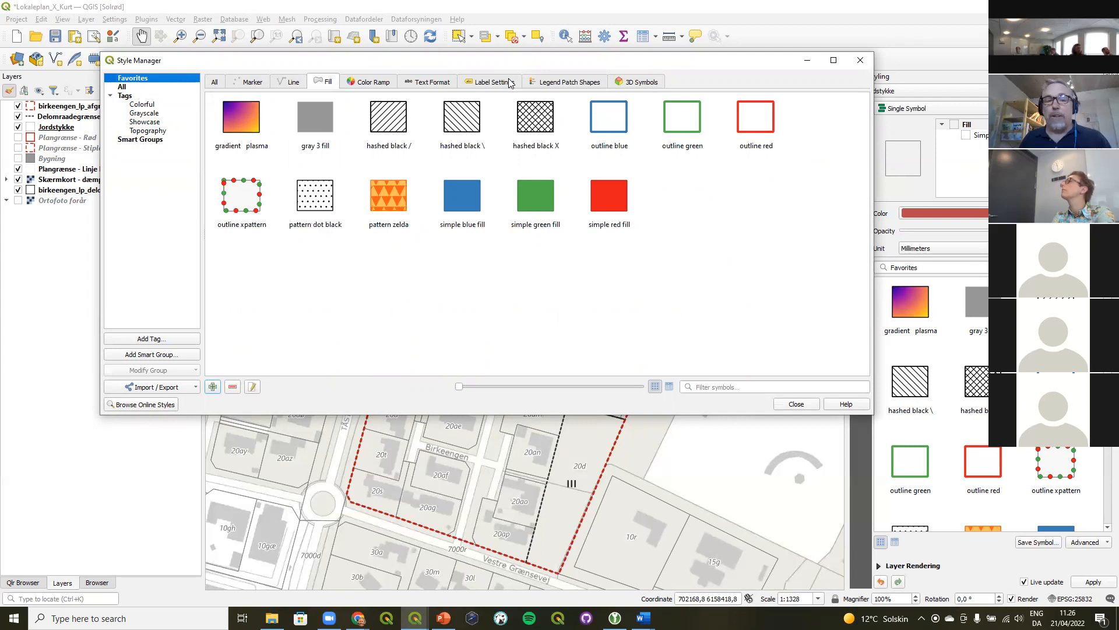
left_click_drag(395, 67, 527, 111)
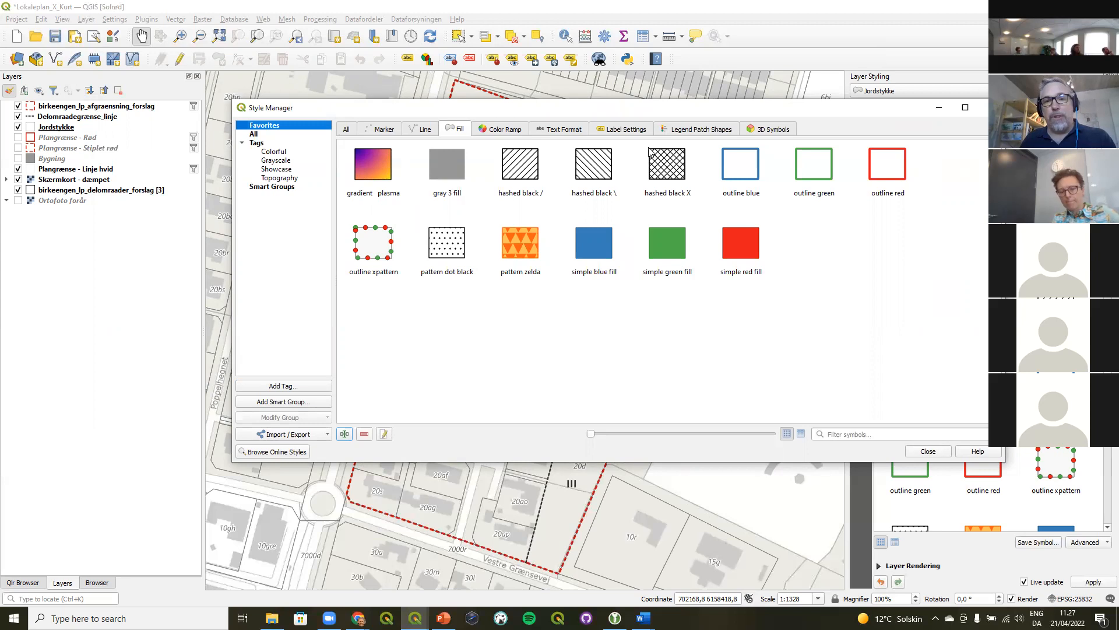
left_click(691, 132)
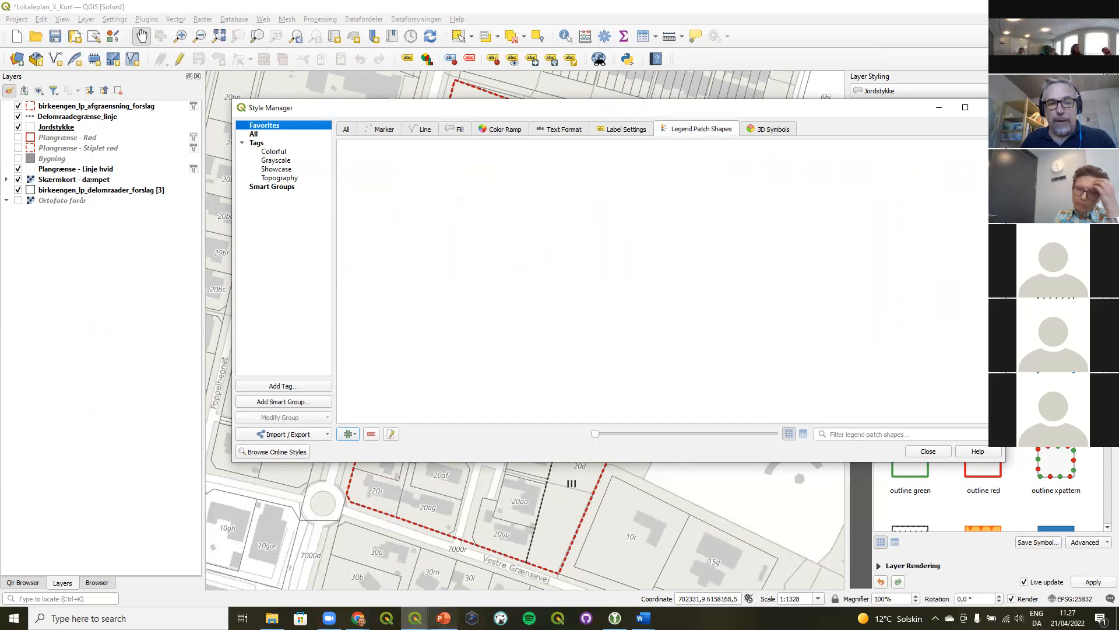
Switch to the PowerPoint presentation and review the Custom Legend Patches slide and the slides following it
left_click(443, 618)
left_click(85, 557)
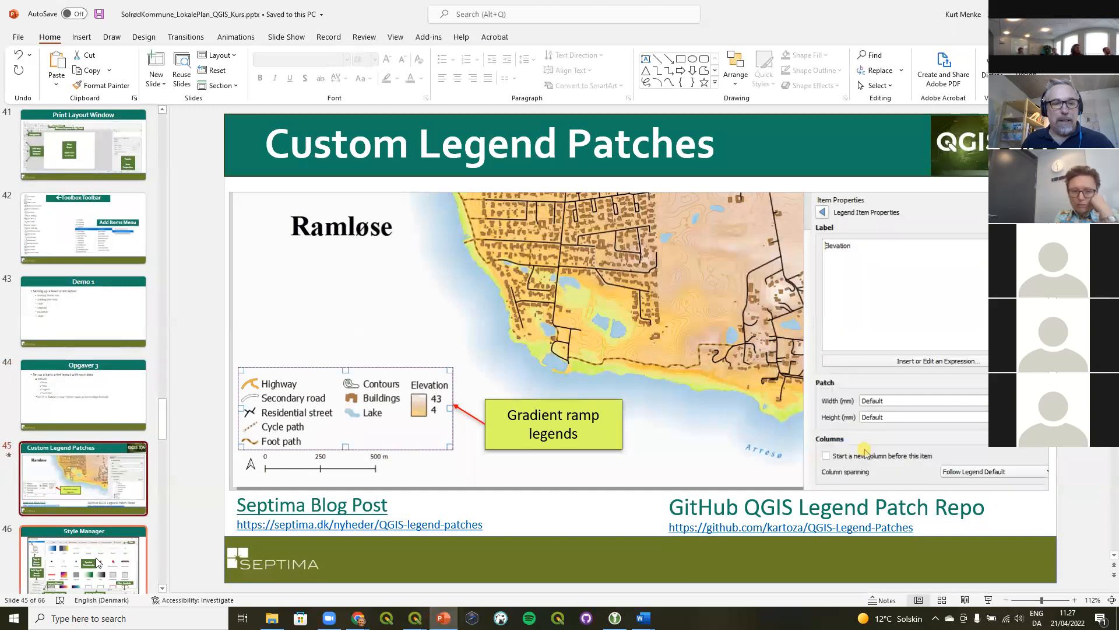
scroll(87, 517, "down", 1)
scroll(91, 519, "down", 1)
left_click(87, 483)
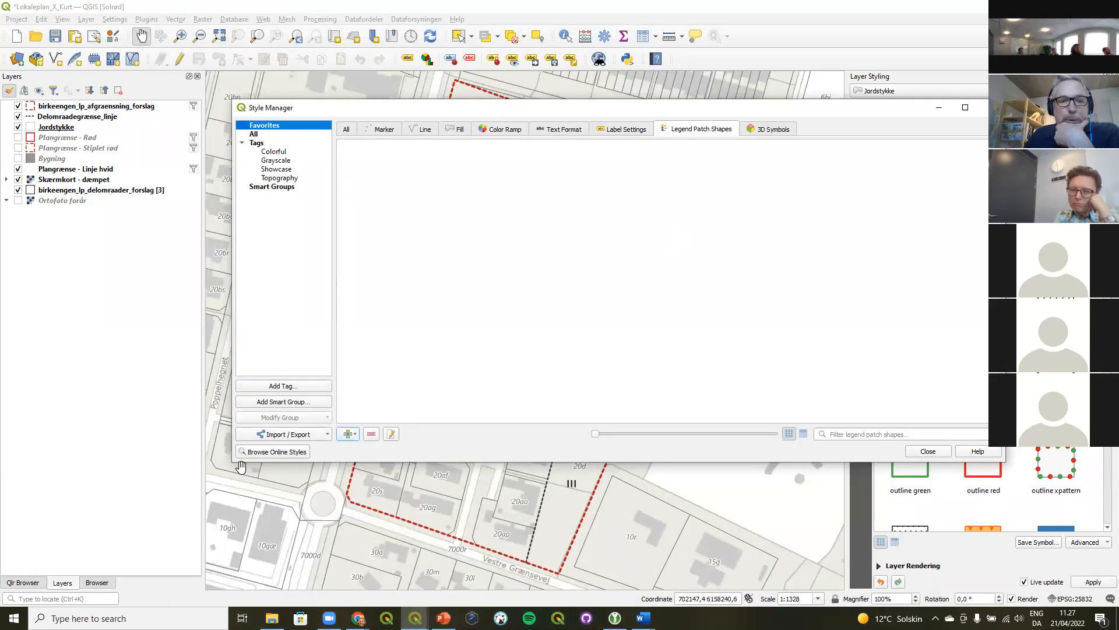
Return to QGIS, enlarge the Style Manager window, open the online QGIS style collection in the browser, and look through all styles
left_click_drag(228, 465, 208, 497)
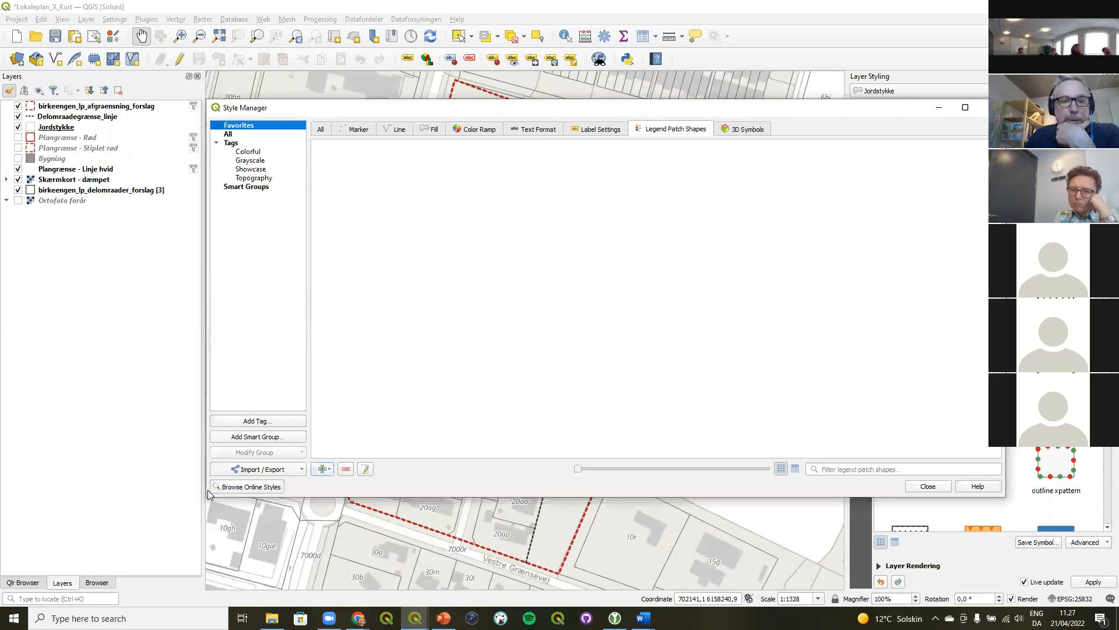
left_click(247, 488)
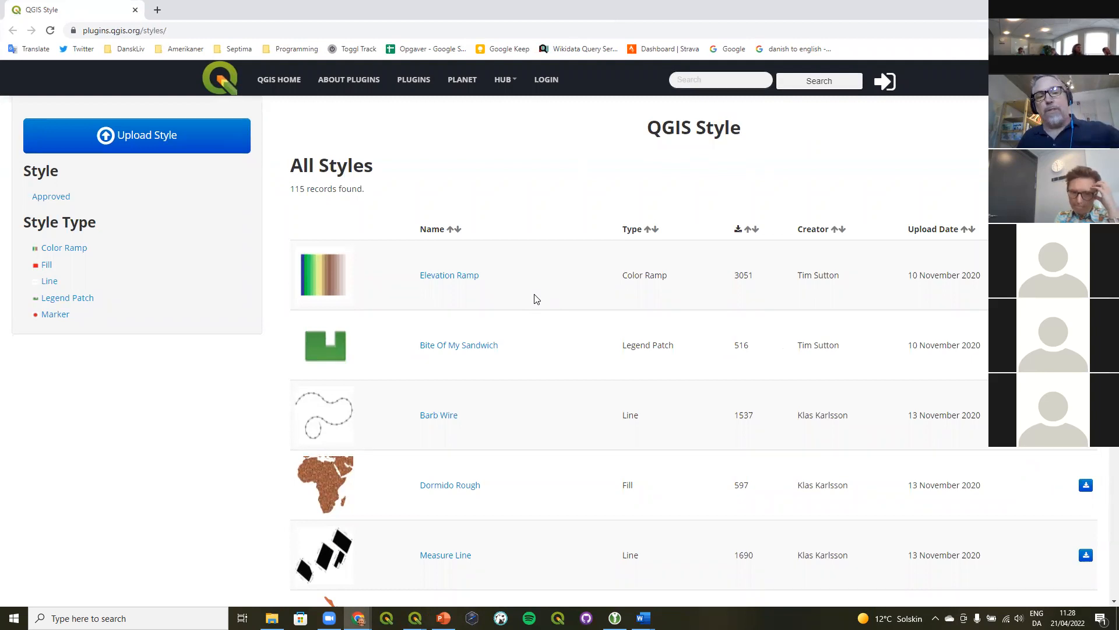
scroll(536, 298, "down", 10)
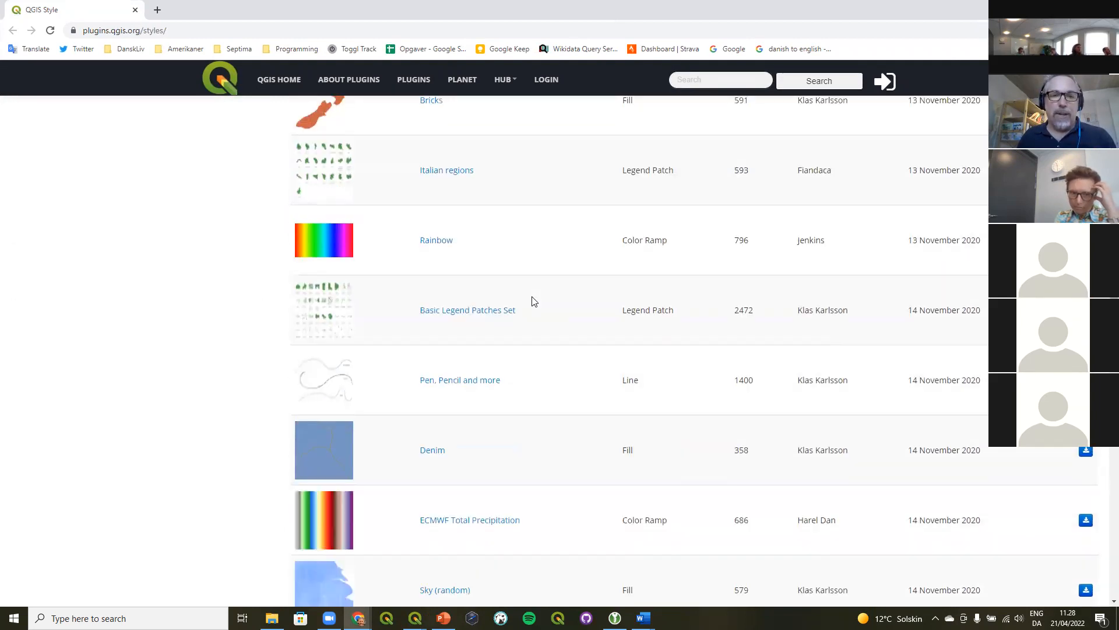
scroll(534, 301, "down", 4)
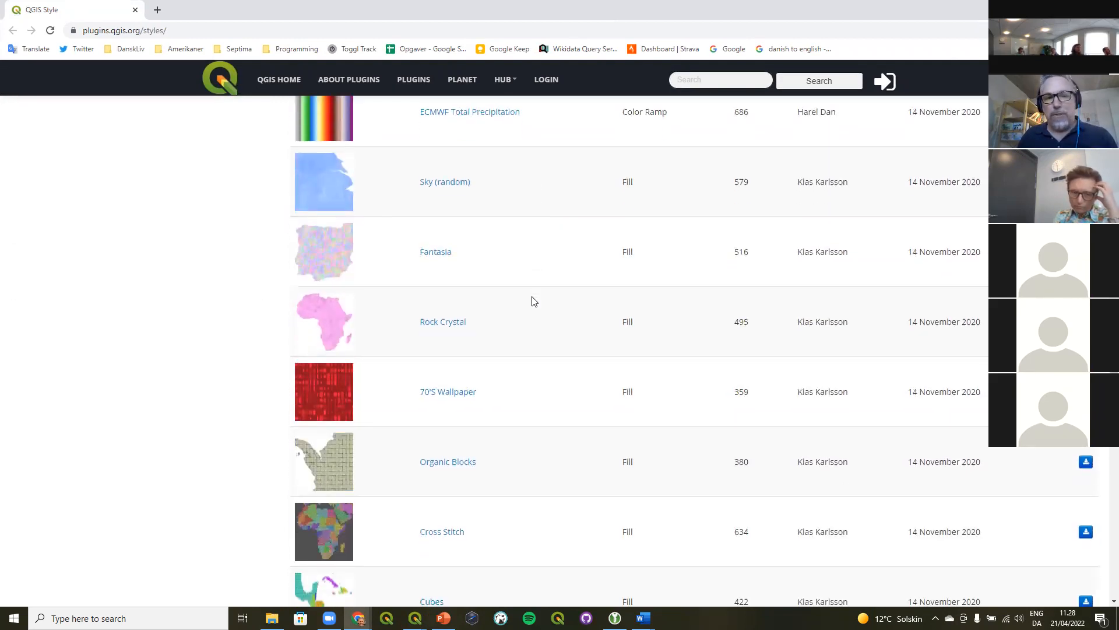
scroll(535, 301, "up", 15)
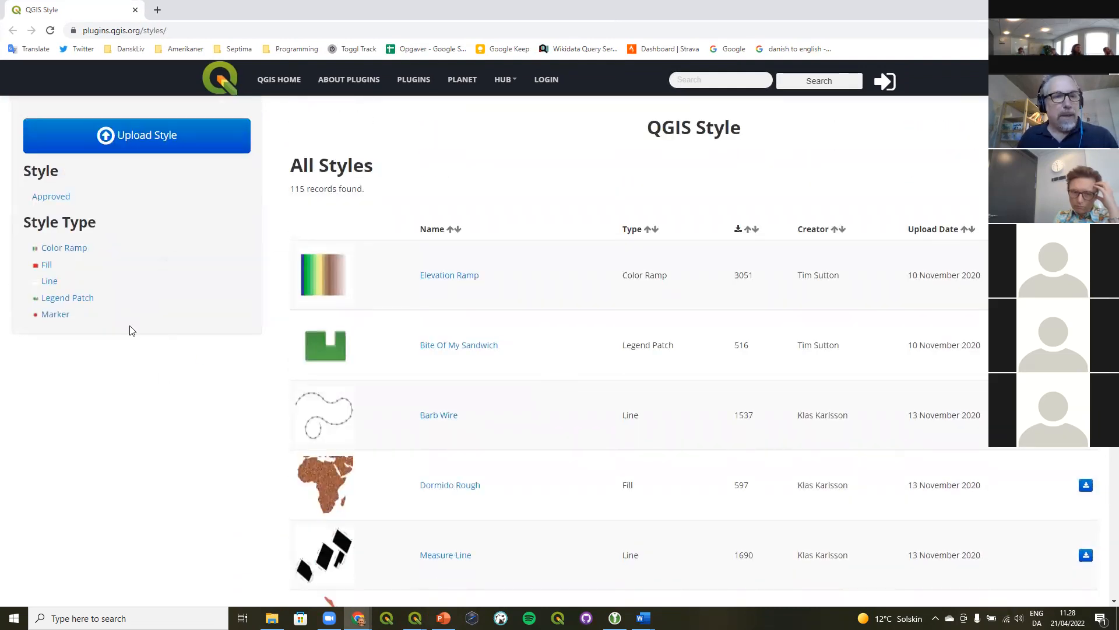
Filter the online styles to Legend Patch and download the Basic Legend Patches Set as basic-legend-patches-set.zip into the Solrød Data folder
left_click(78, 305)
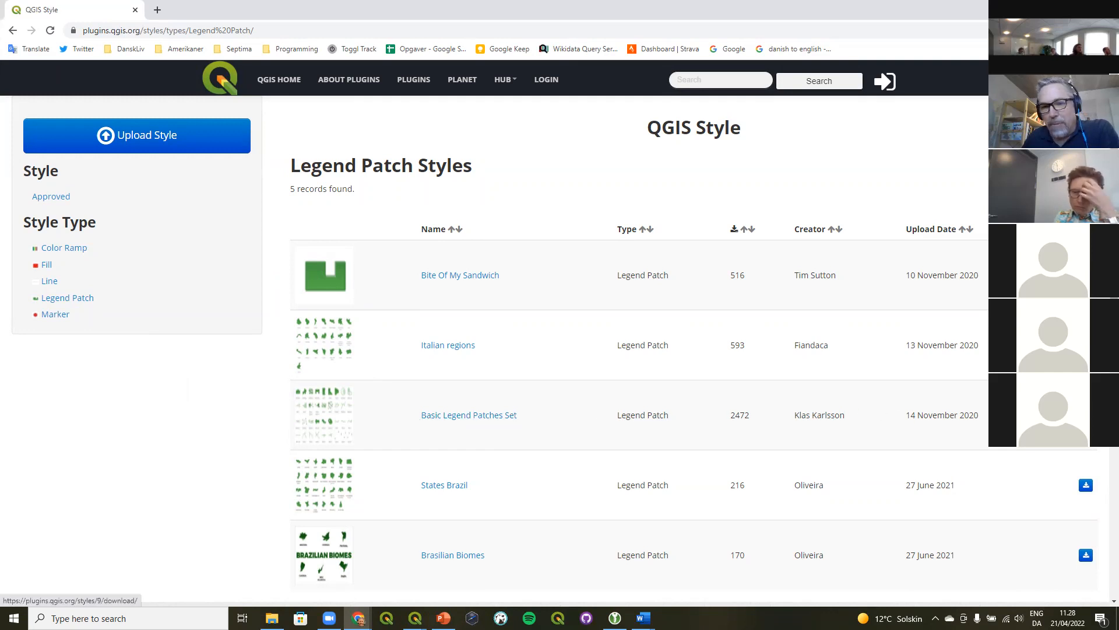
left_click(330, 405)
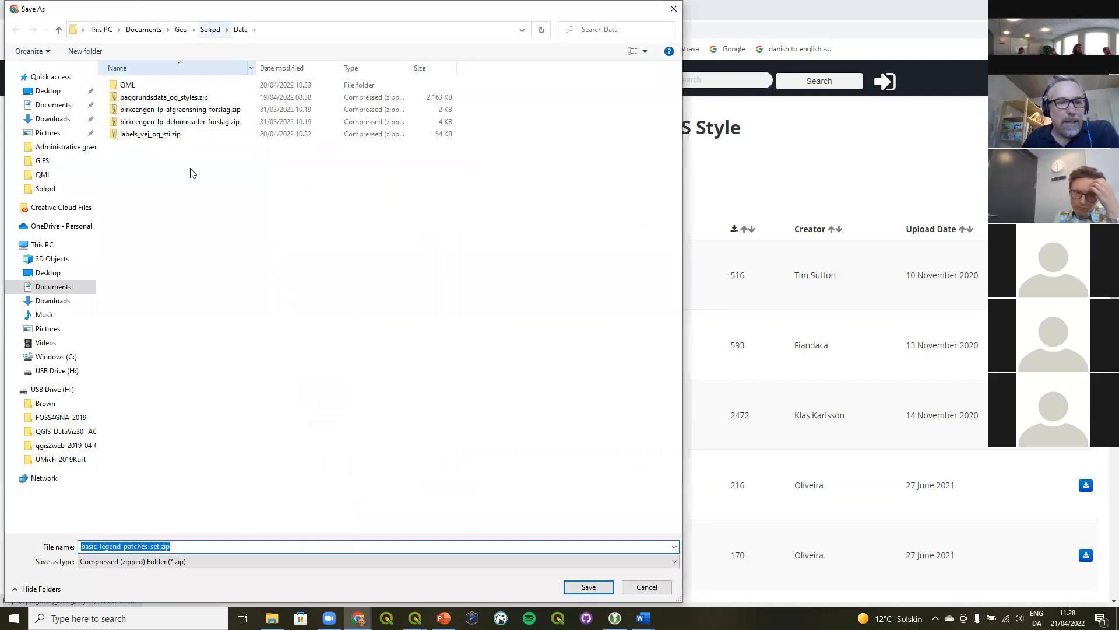
left_click(590, 586)
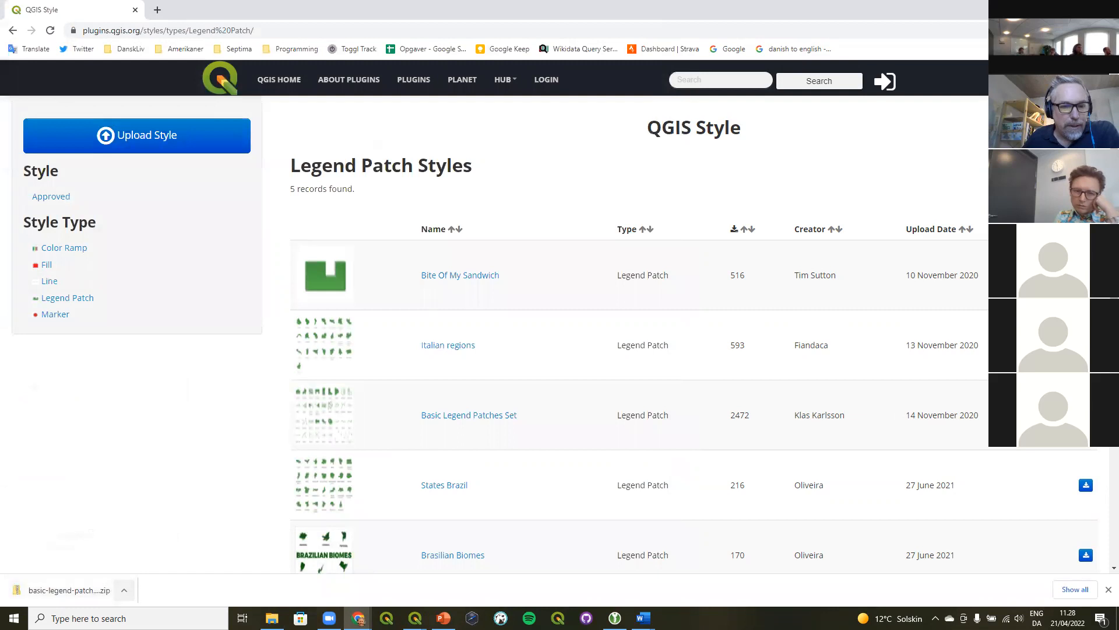
In File Explorer, find basic-legend-patches-set.zip in the Solrød Data folder and extract it with 7-Zip into its own basic-legend-patches-set folder
left_click(272, 618)
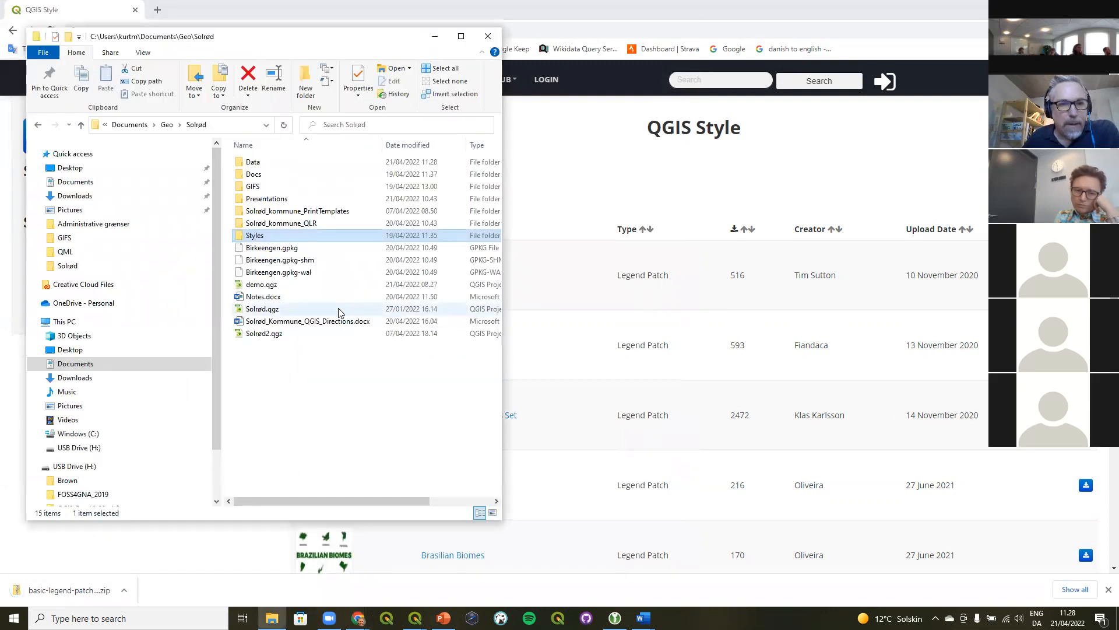
double_click(262, 162)
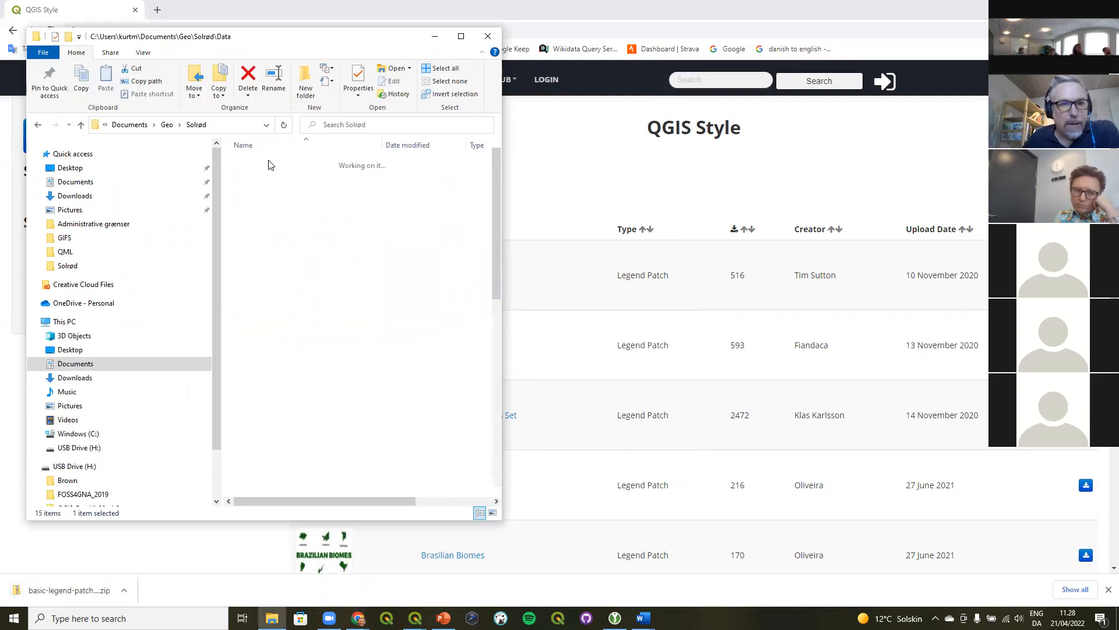
left_click(405, 145)
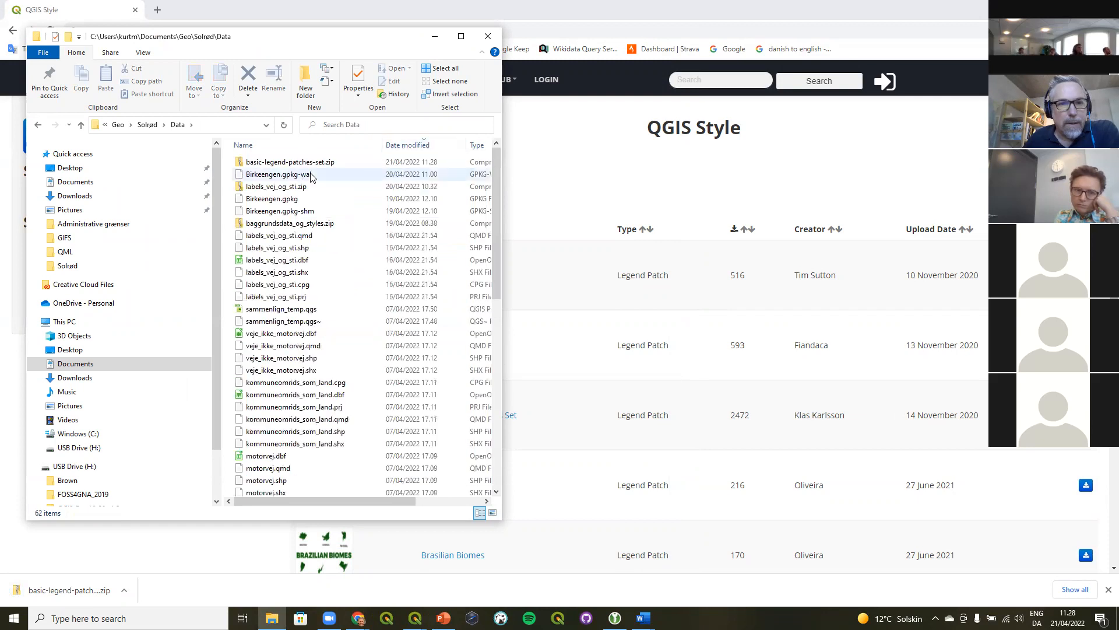
right_click(301, 165)
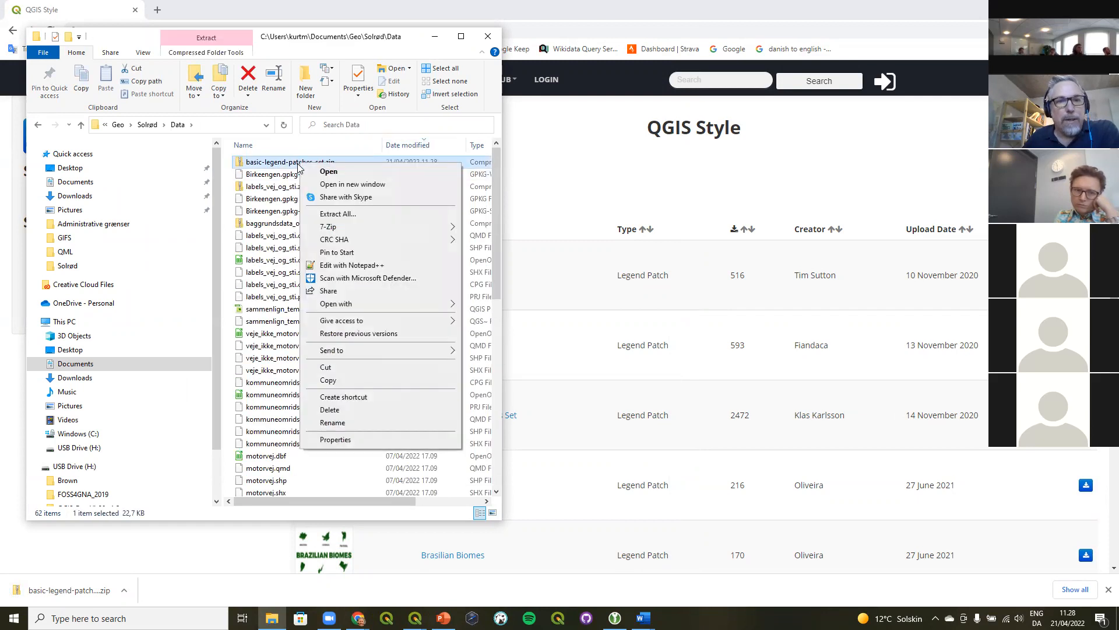
mouse_move(345, 227)
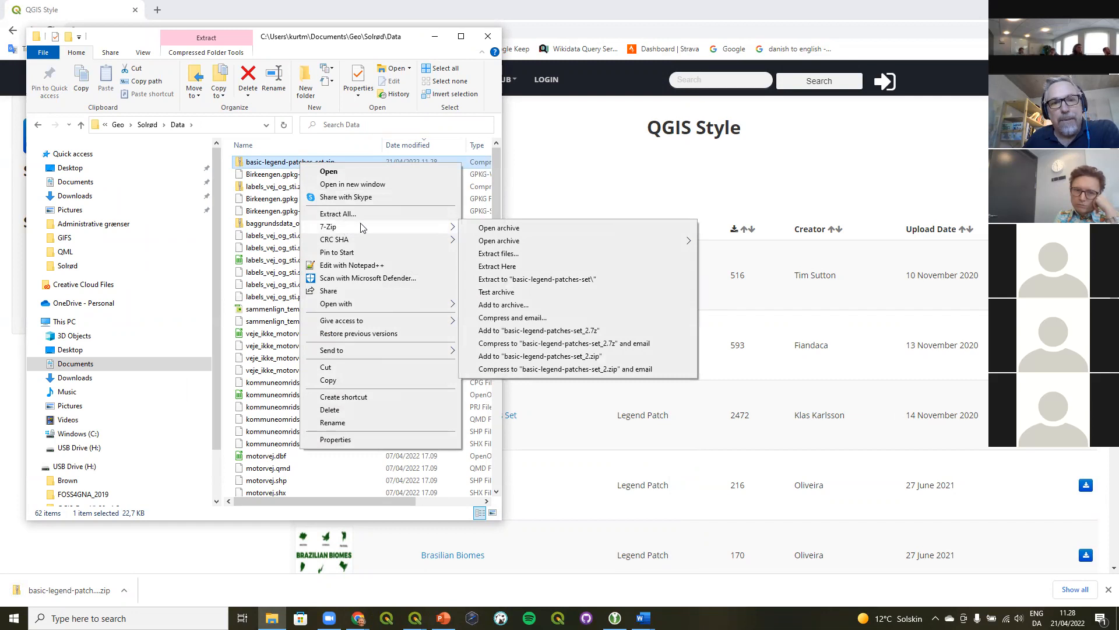
left_click(515, 284)
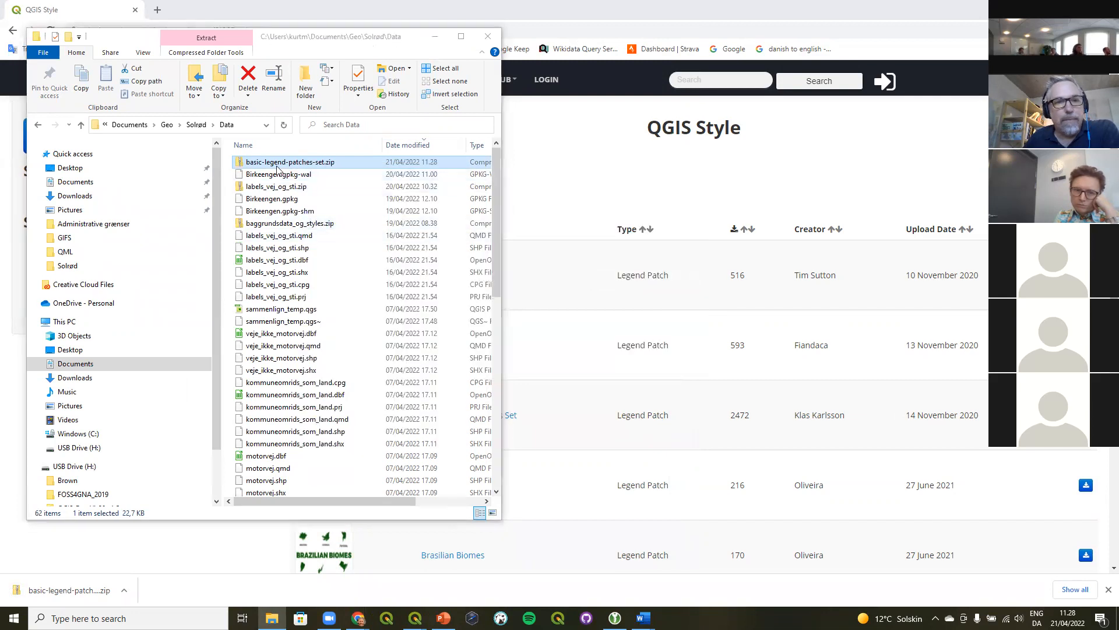
Locate patch.xml in the extracted Basic Legend Patches Set folder, and return to the Style Manager in QGIS
left_click(273, 145)
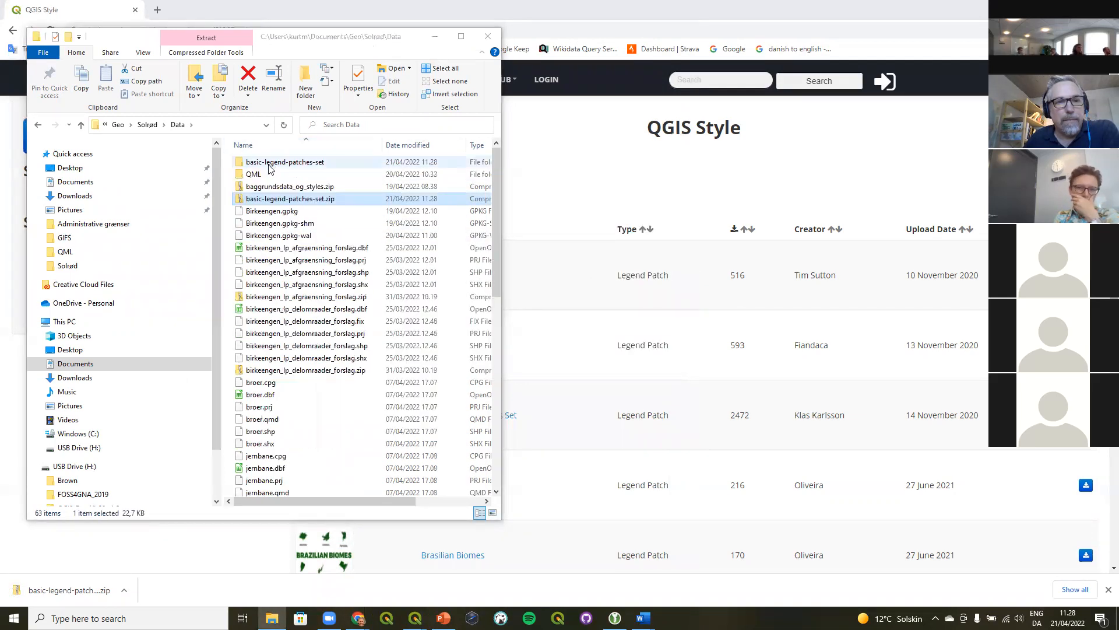
left_click(276, 165)
double_click(275, 165)
double_click(271, 163)
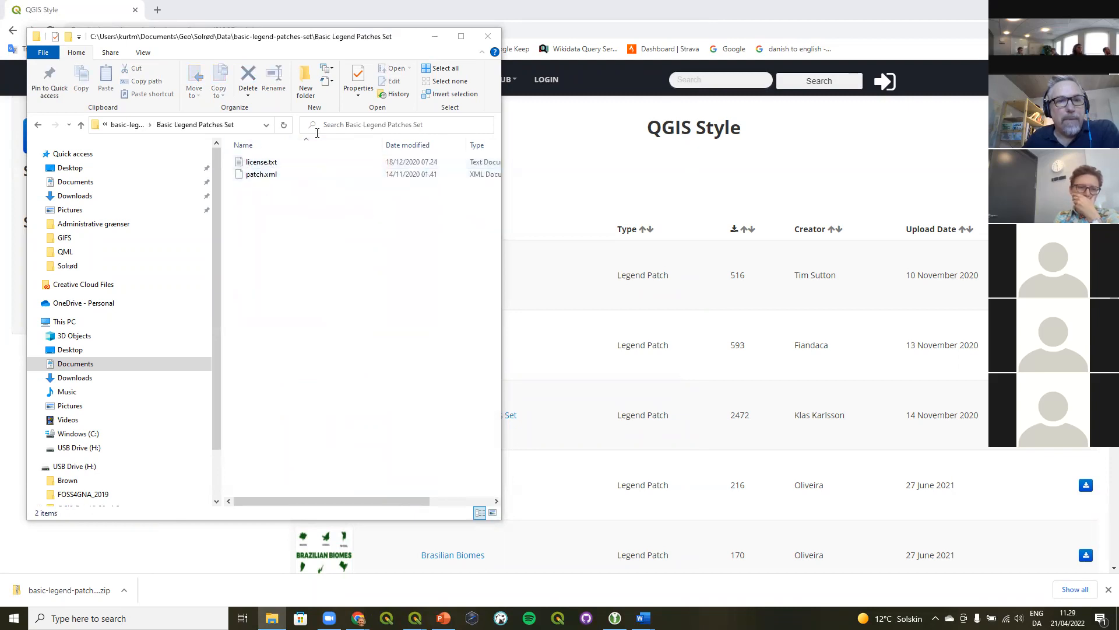
left_click(252, 175)
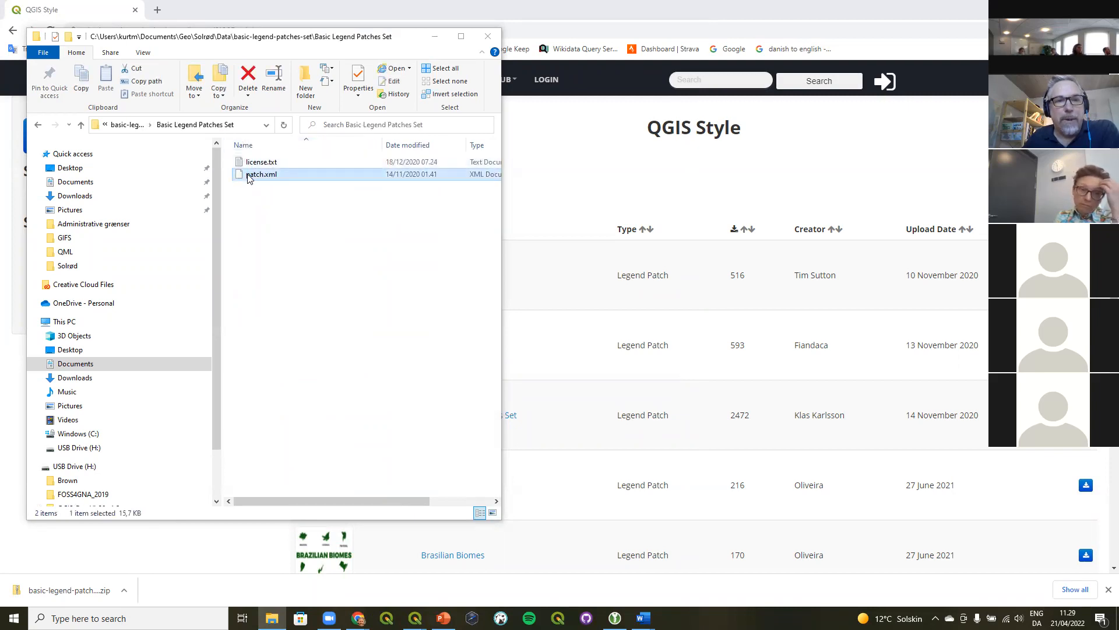
left_click(434, 37)
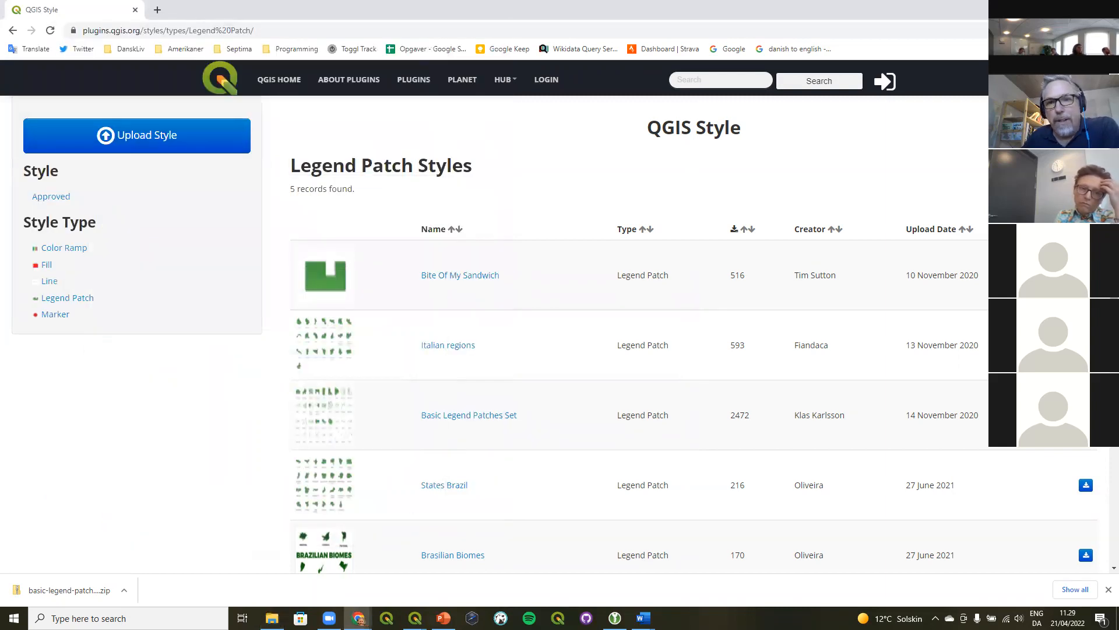
left_click(1051, 9)
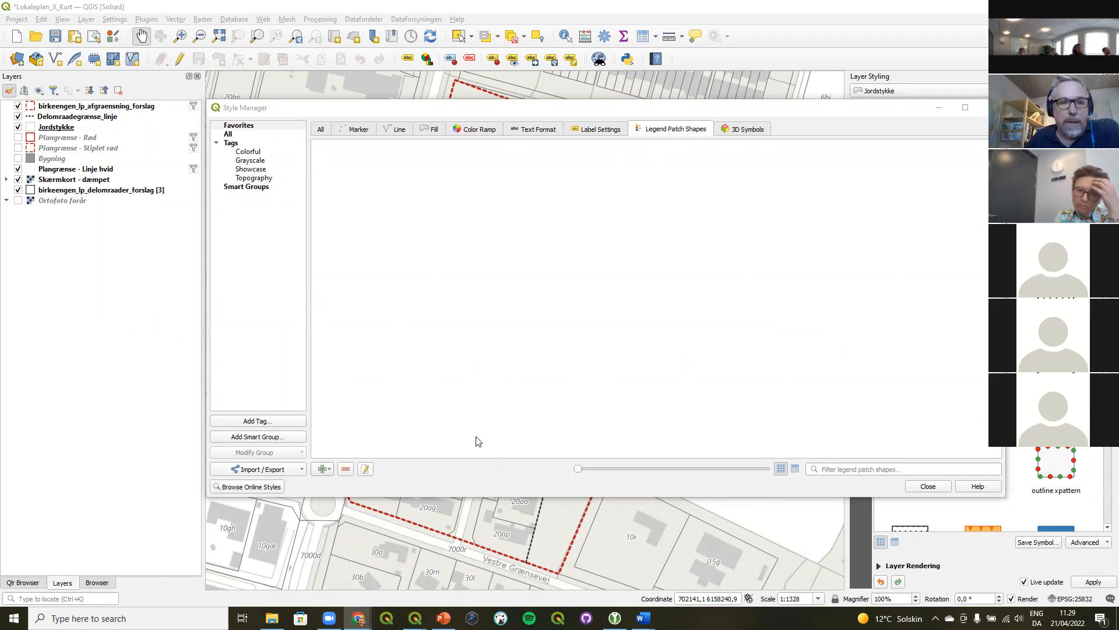
Start a Style Manager import from file, load patch.xml from the extracted Basic Legend Patches Set folder, and enlarge the import window
left_click(251, 470)
left_click(253, 495)
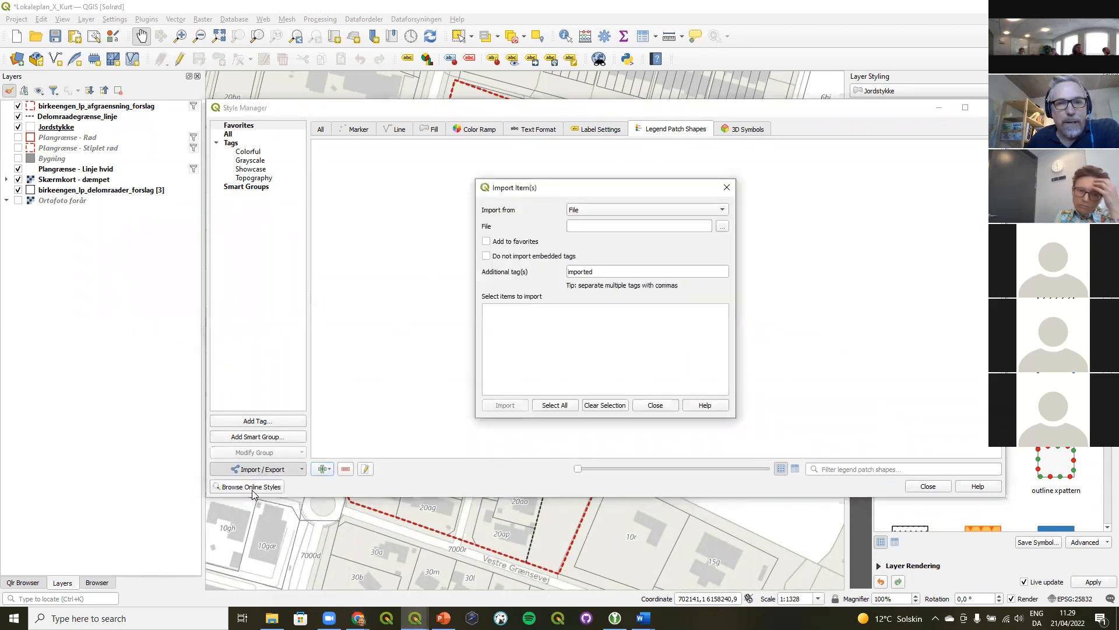
left_click(722, 226)
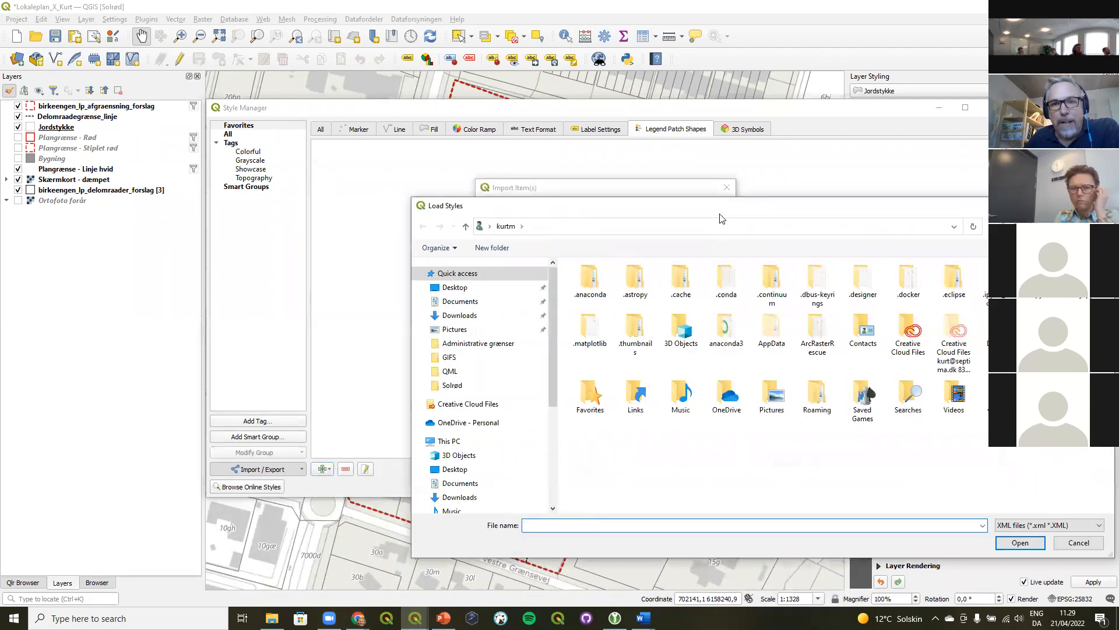
left_click(288, 250)
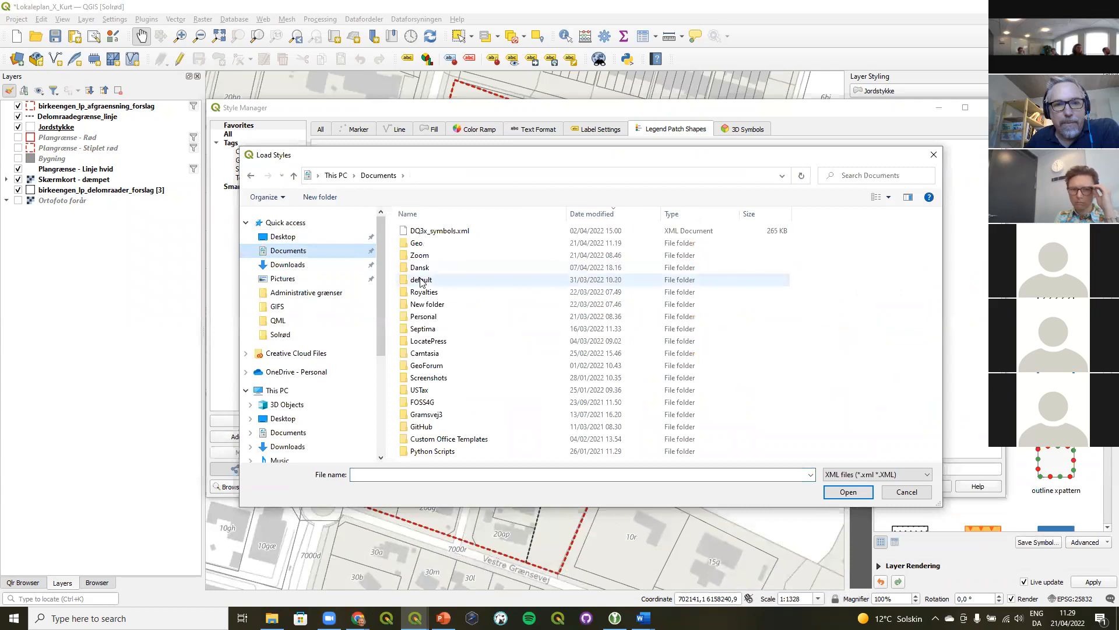
double_click(418, 243)
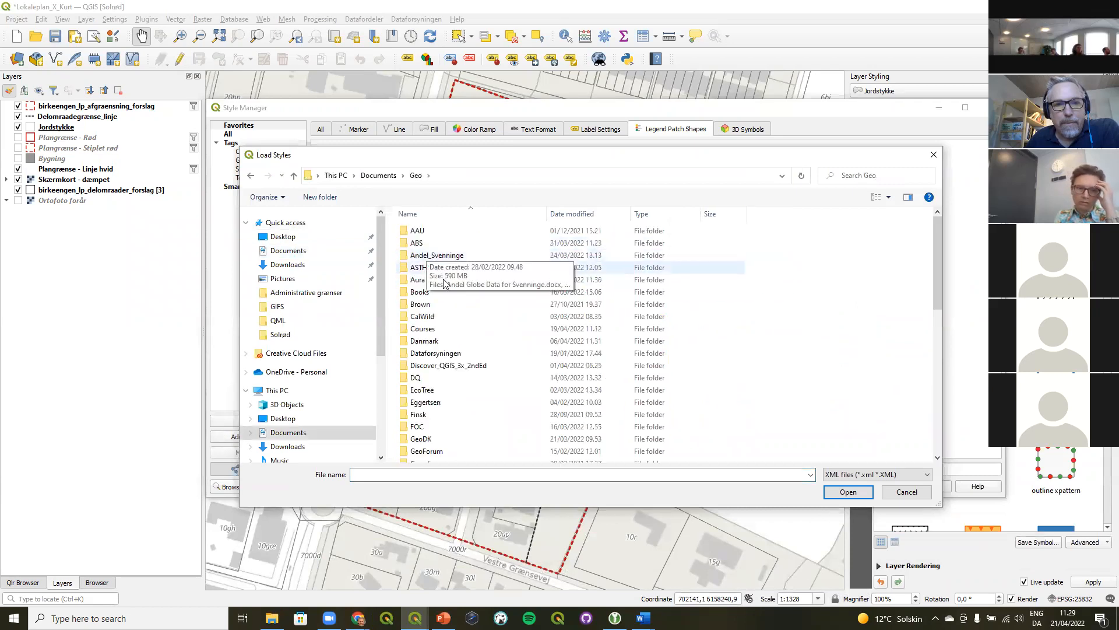
scroll(431, 361, "down", 10)
double_click(437, 409)
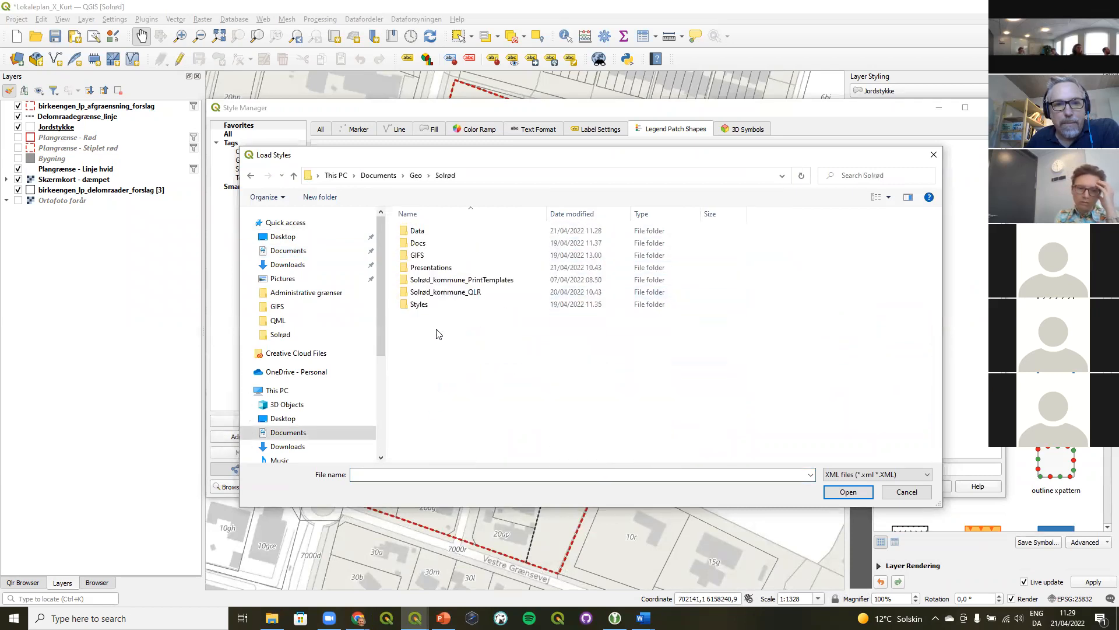
double_click(424, 231)
double_click(423, 232)
double_click(423, 232)
left_click(423, 233)
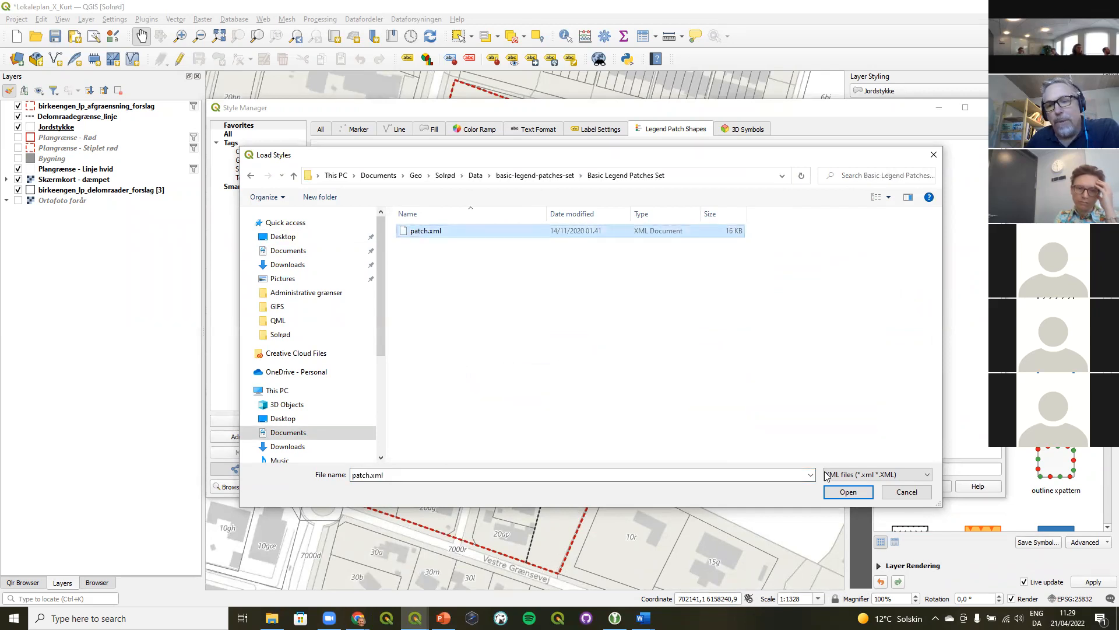
left_click(848, 492)
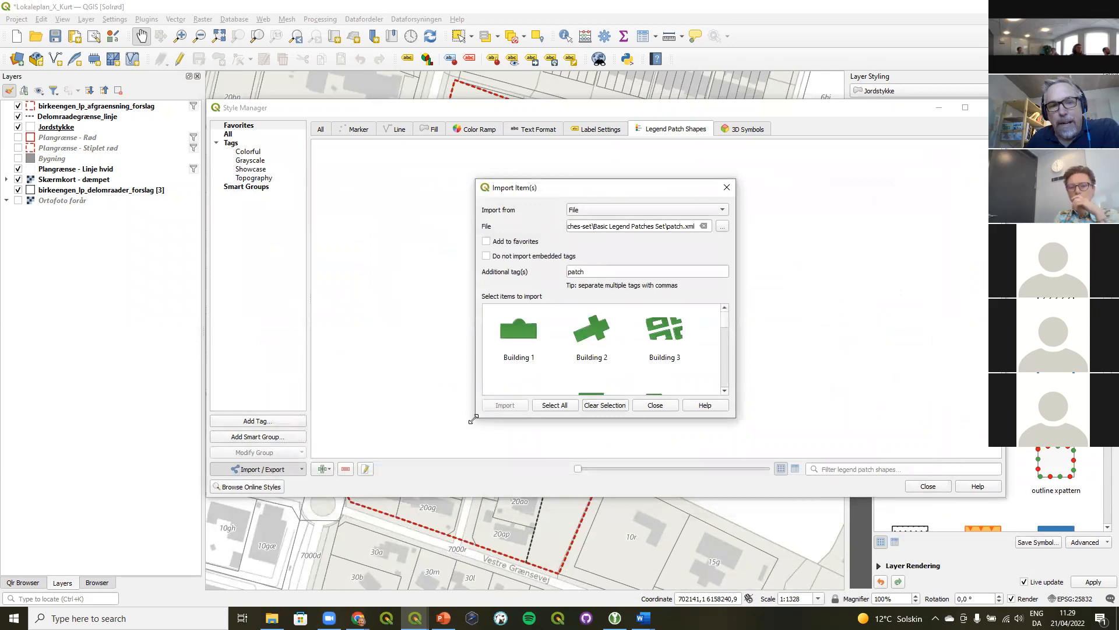
left_click_drag(473, 418, 122, 604)
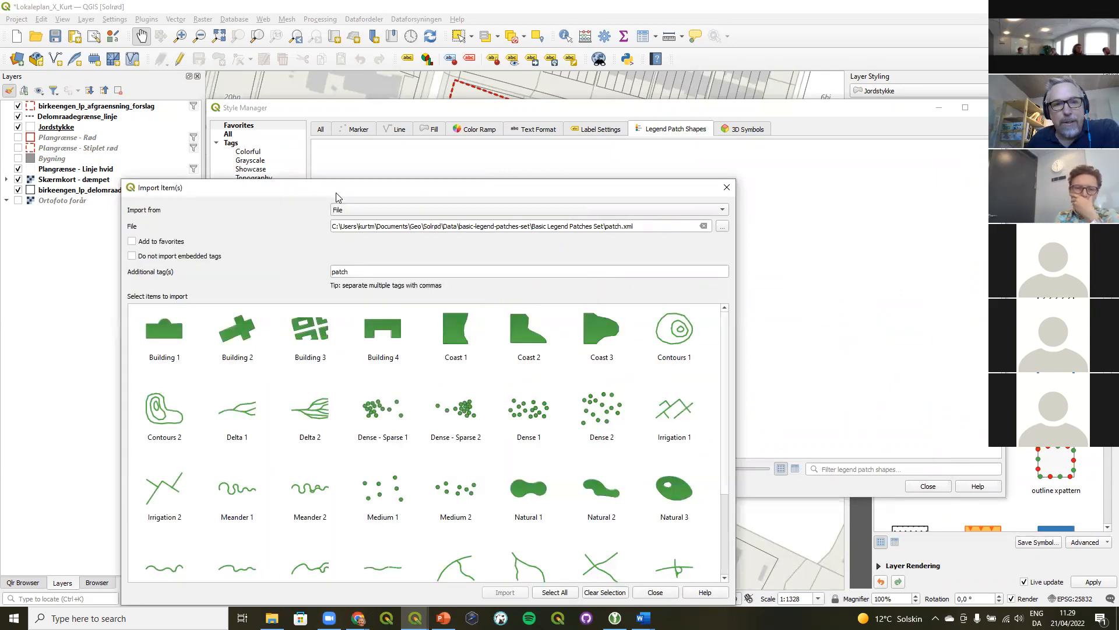
Import all shapes from patch.xml with the additional tag Solrød, adding them to favorites and overwriting every existing shape of the same name
left_click_drag(346, 187, 483, 23)
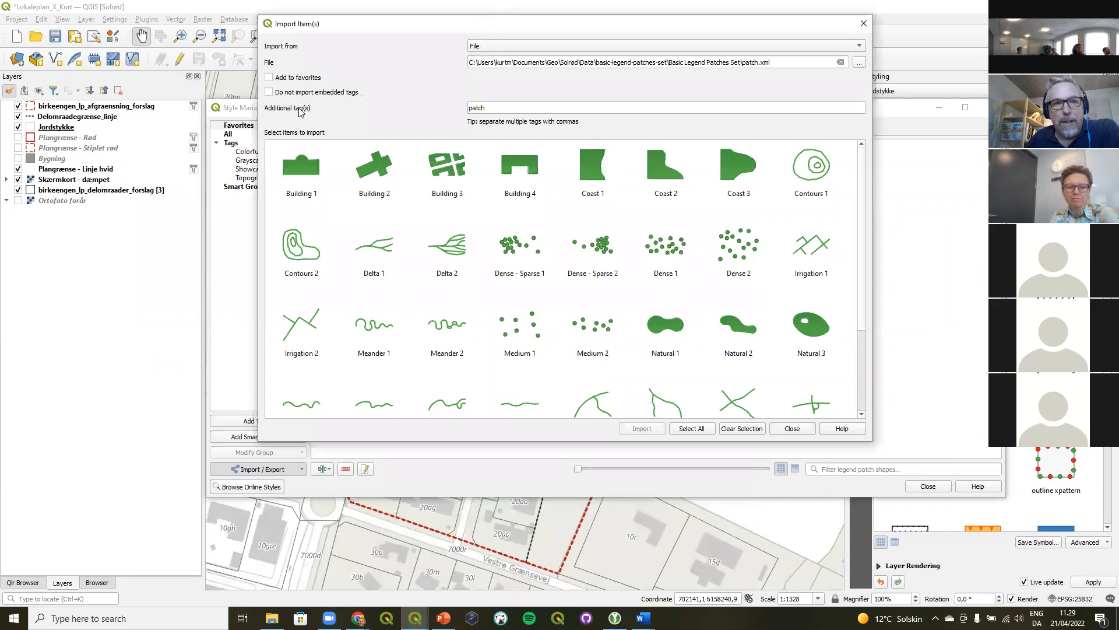
left_click_drag(502, 108, 366, 108)
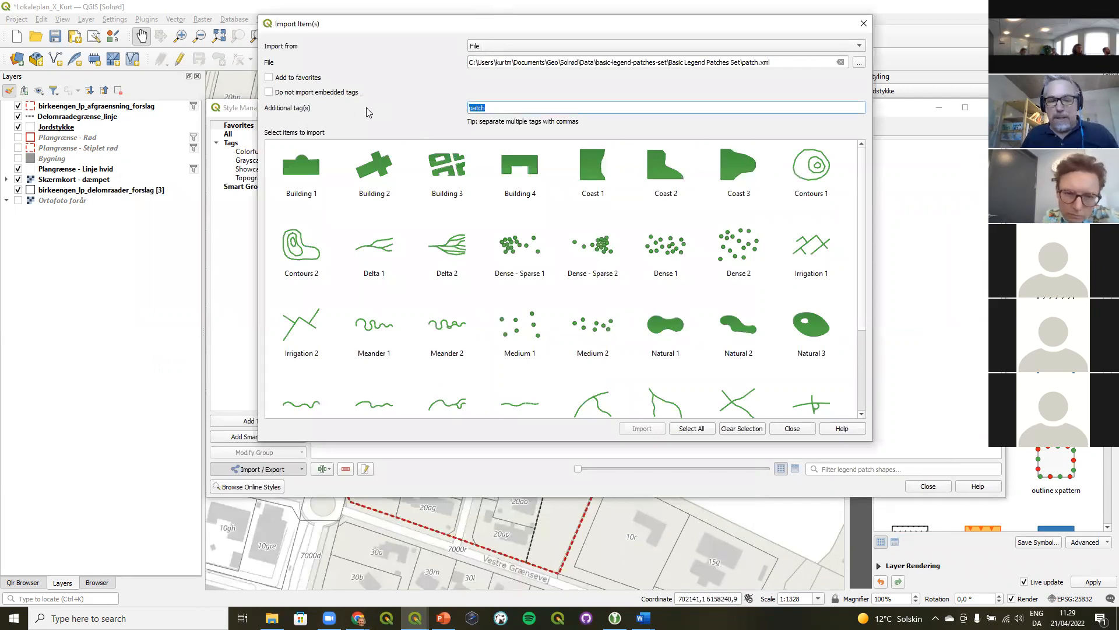
type("Solrød")
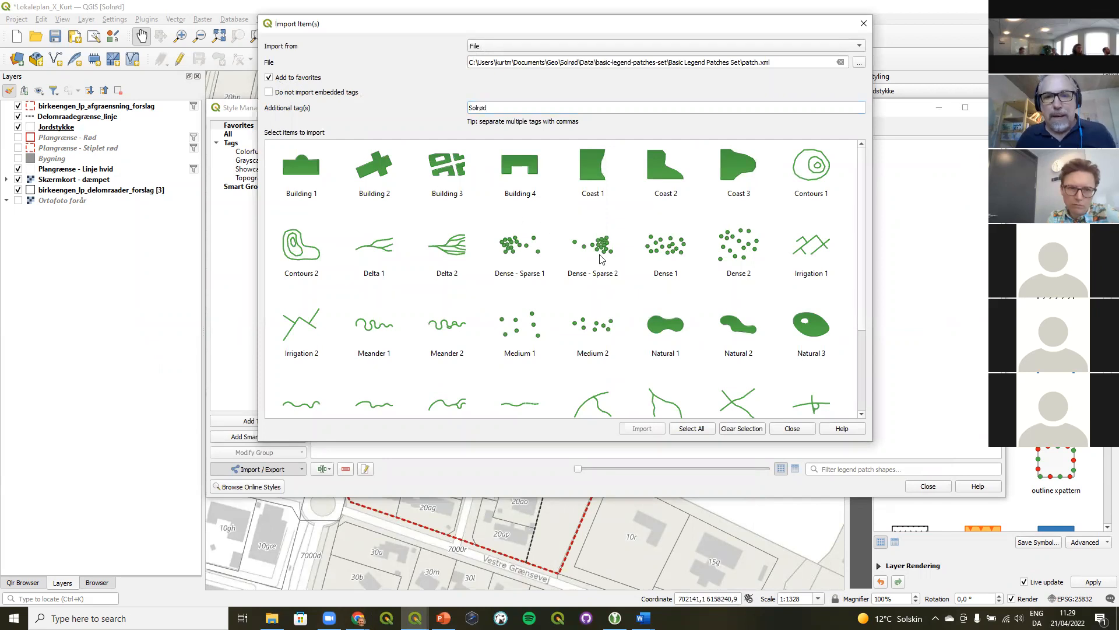
left_click(687, 429)
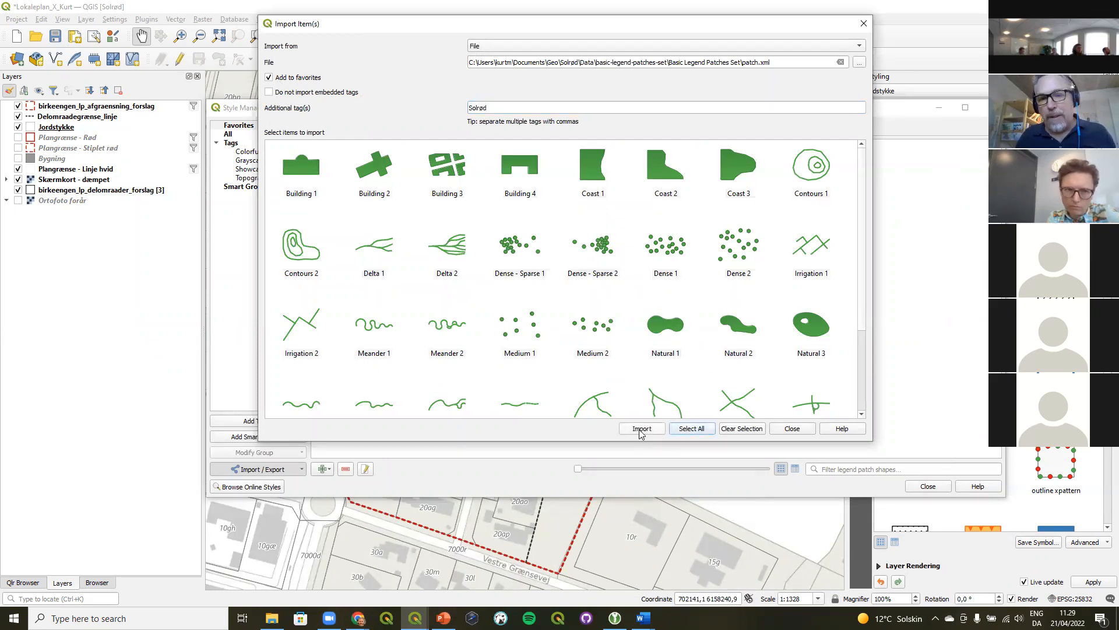
left_click(641, 429)
left_click(531, 255)
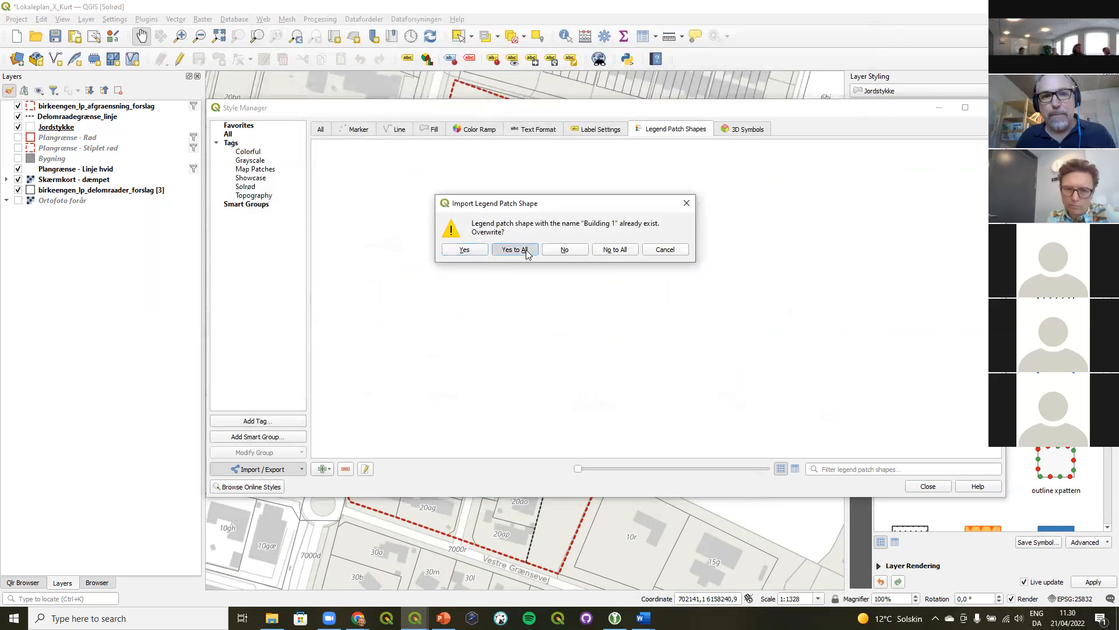
Check the imported legend patch shapes under Favorites and All in an enlarged Style Manager, and close it
left_click(243, 126)
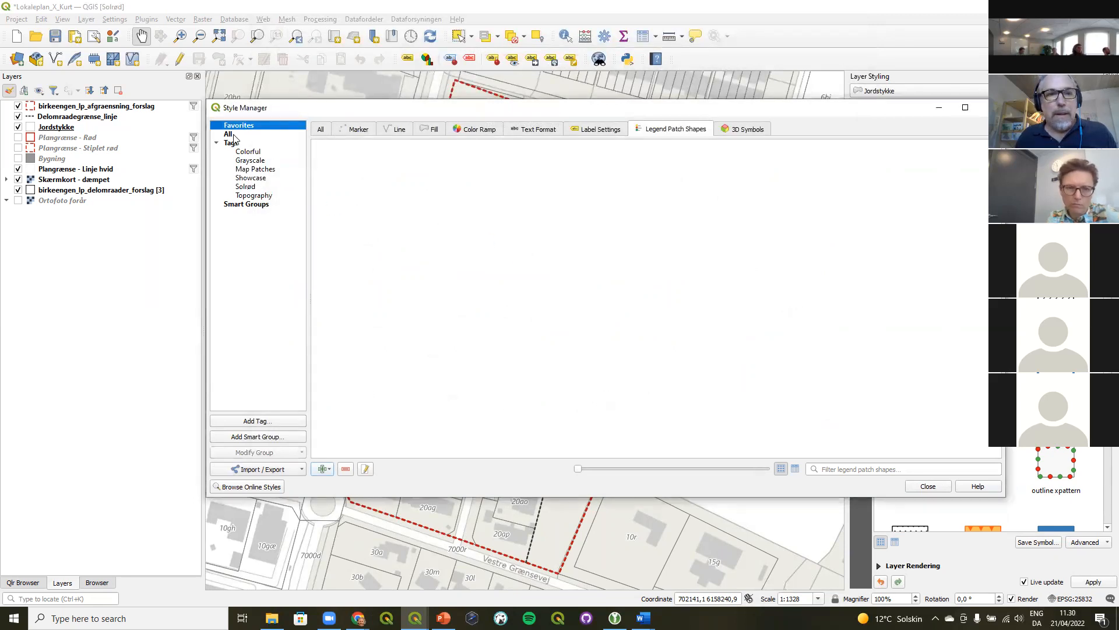
left_click(234, 134)
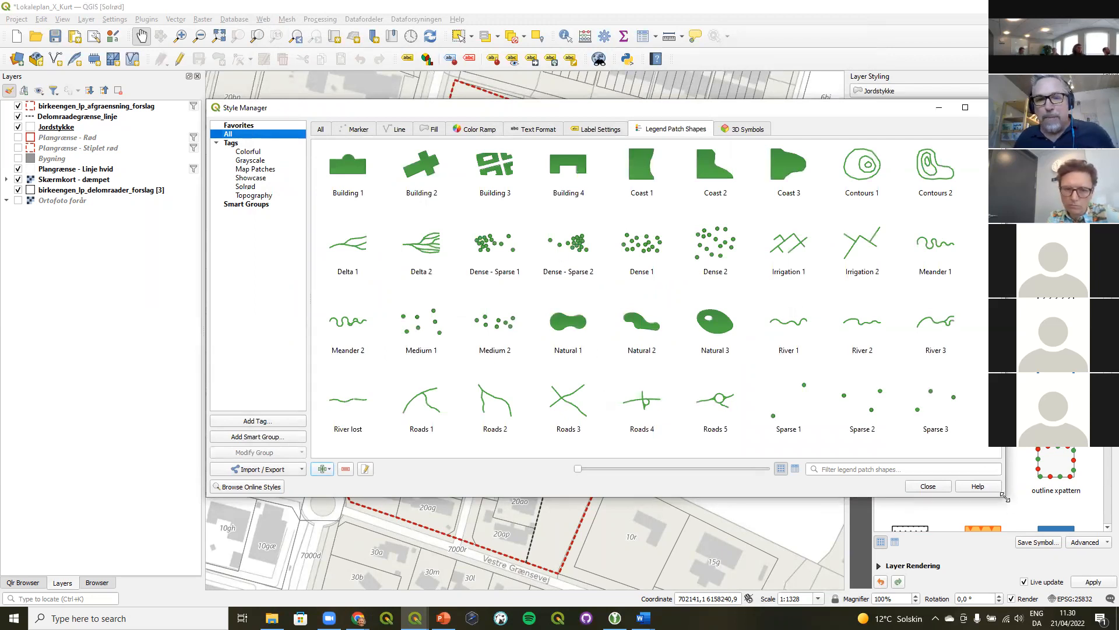
left_click_drag(1004, 496, 1018, 569)
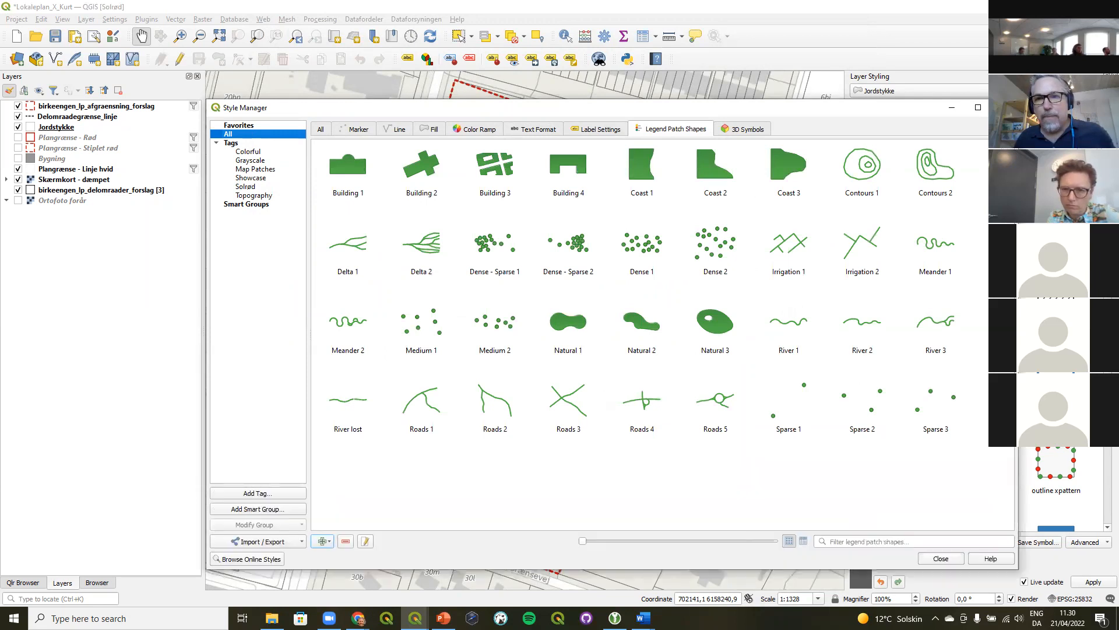
left_click(1004, 107)
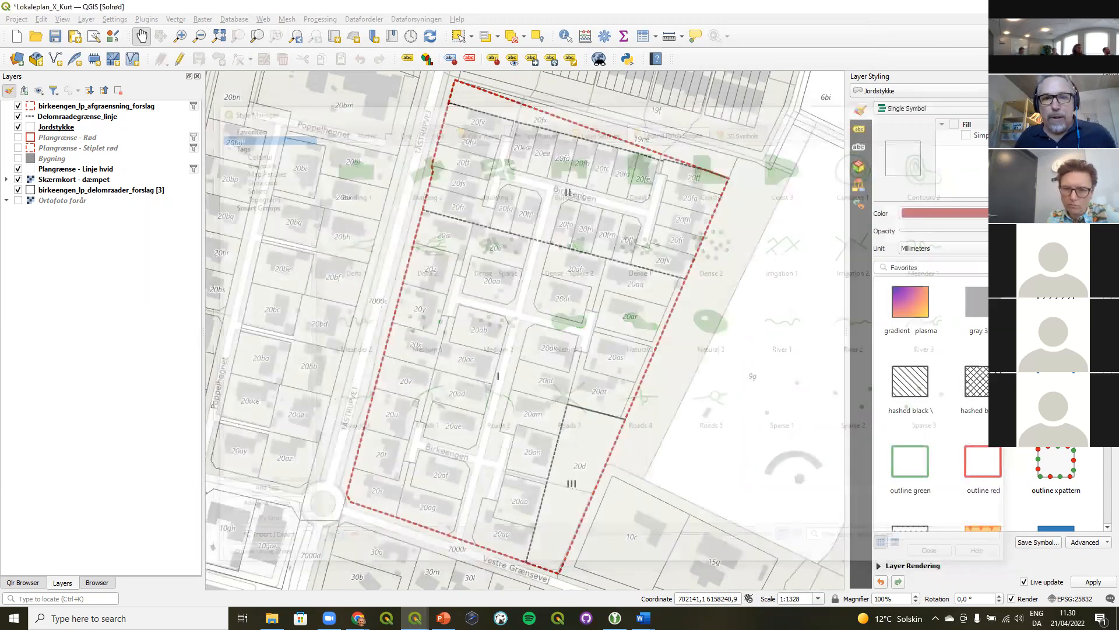
Switch to the Matrikel Kort layout and open the patch shape settings of the Afgraensning legend entry
mouse_move(415, 618)
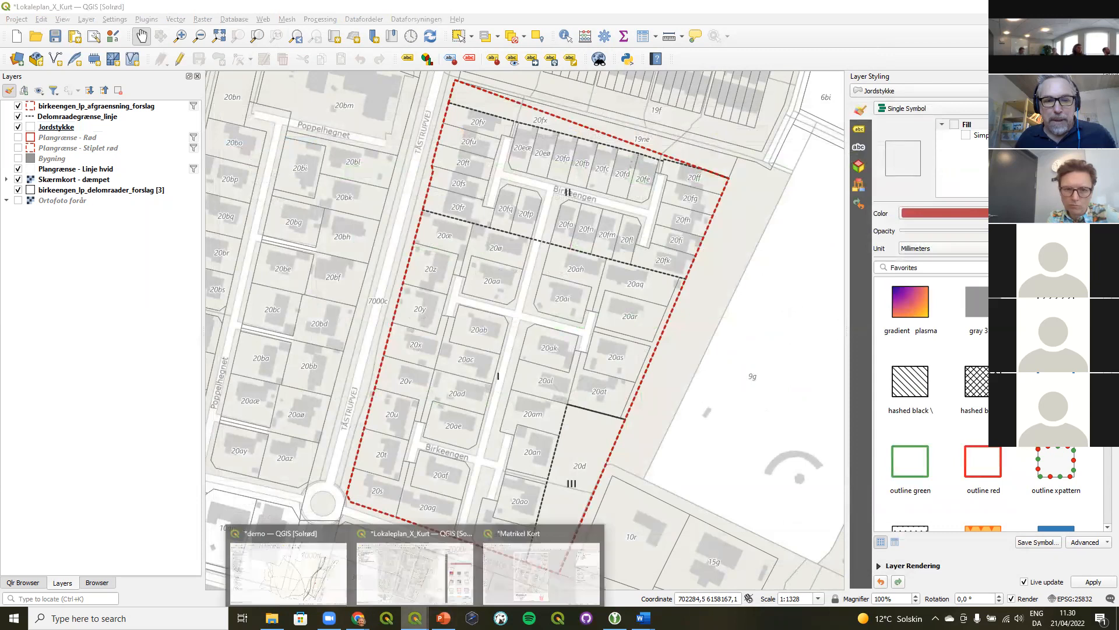
left_click(529, 570)
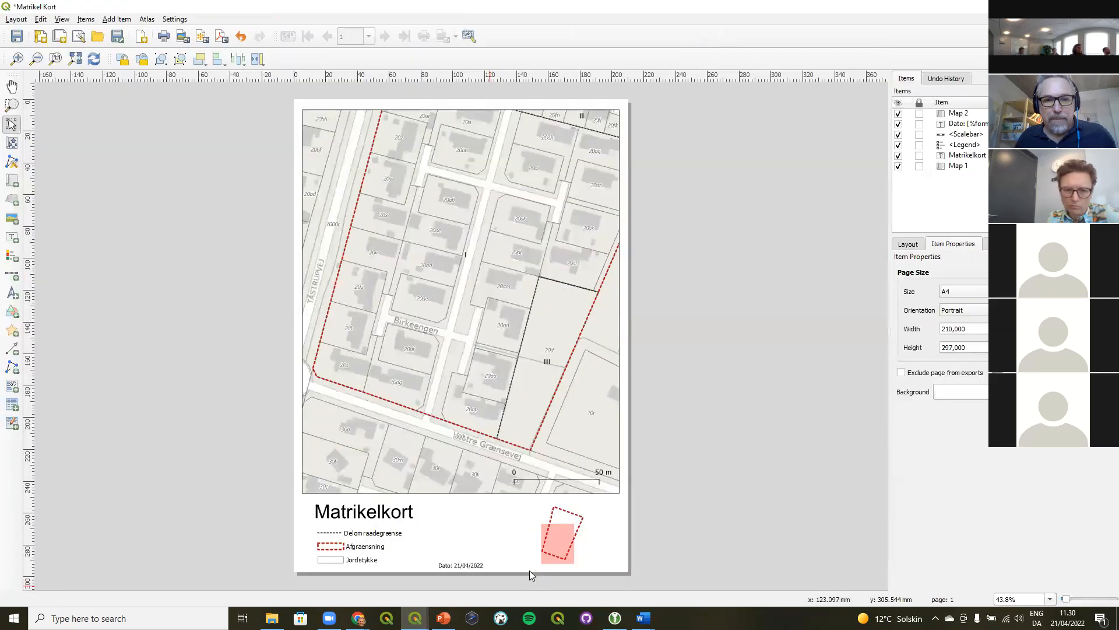
left_click(356, 546)
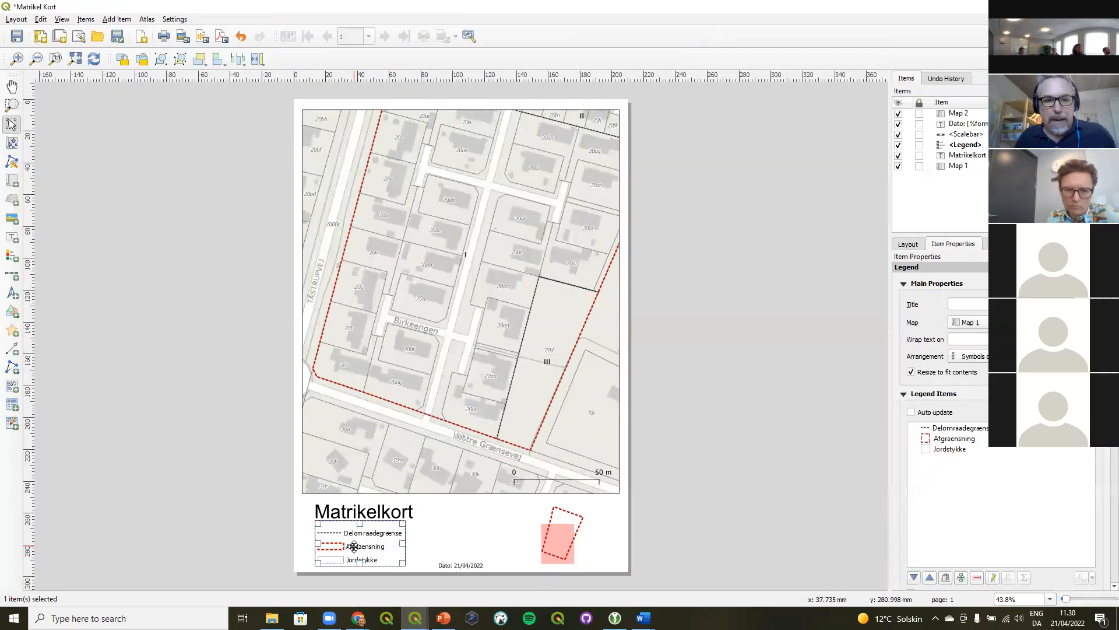
double_click(931, 440)
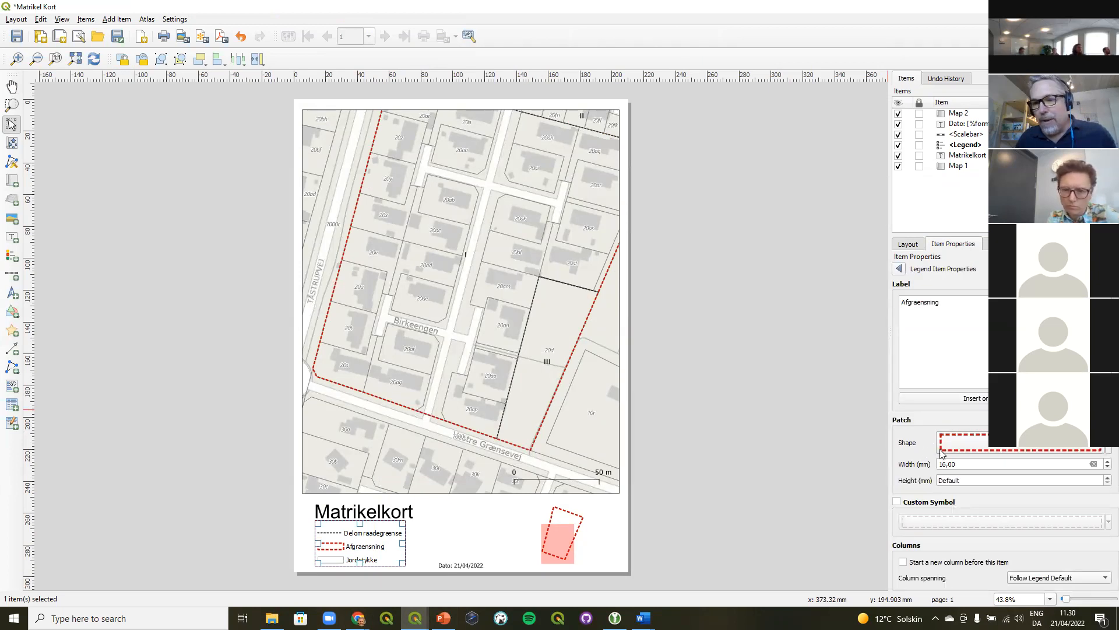
left_click(1006, 447)
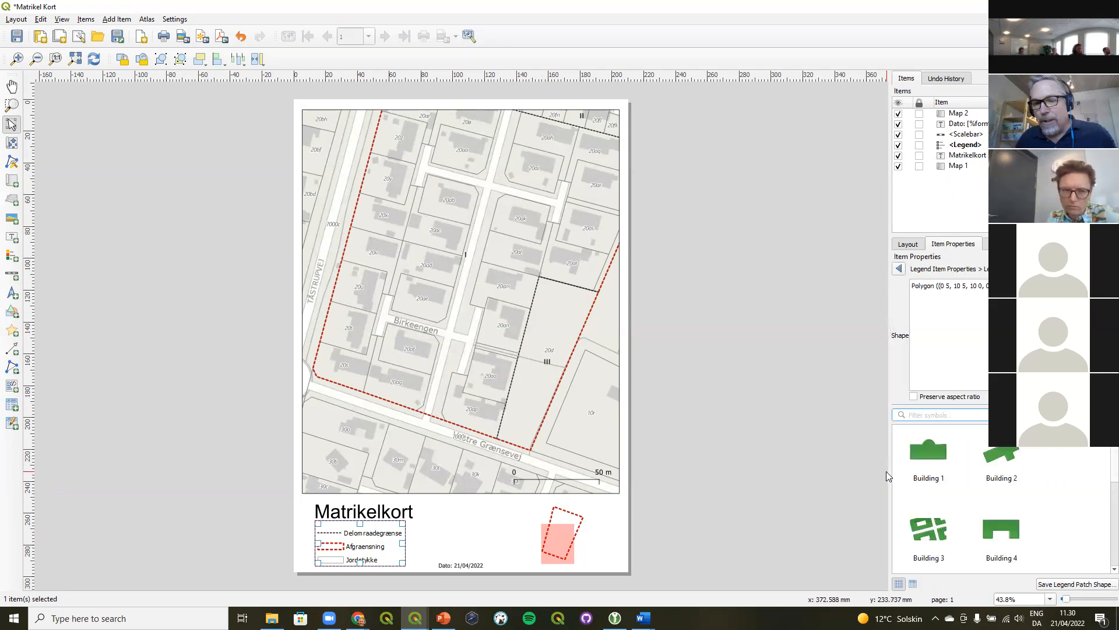
Try Building 1 as the Afgraensning patch shape, settle on Building 4, and return to the legend item properties
left_click_drag(891, 470, 951, 497)
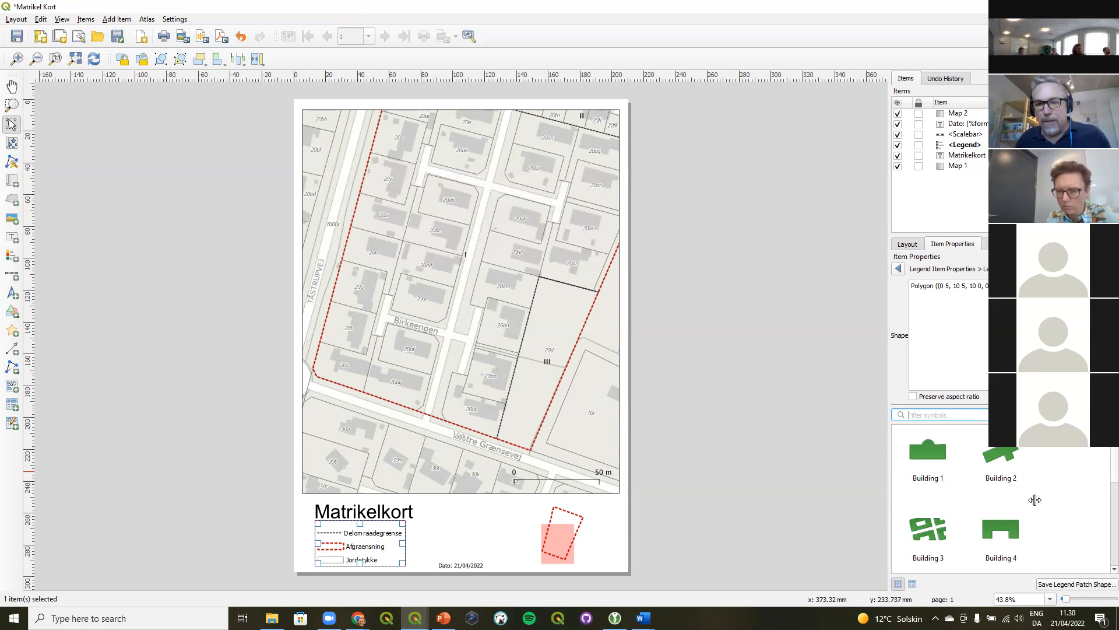
left_click_drag(925, 453, 927, 455)
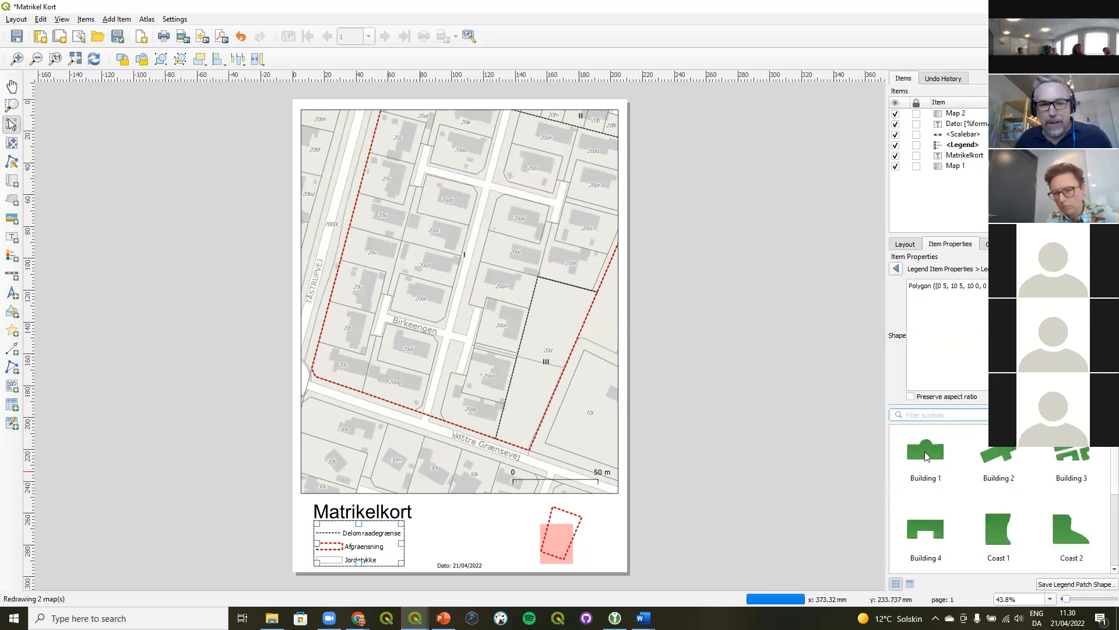
left_click(924, 453)
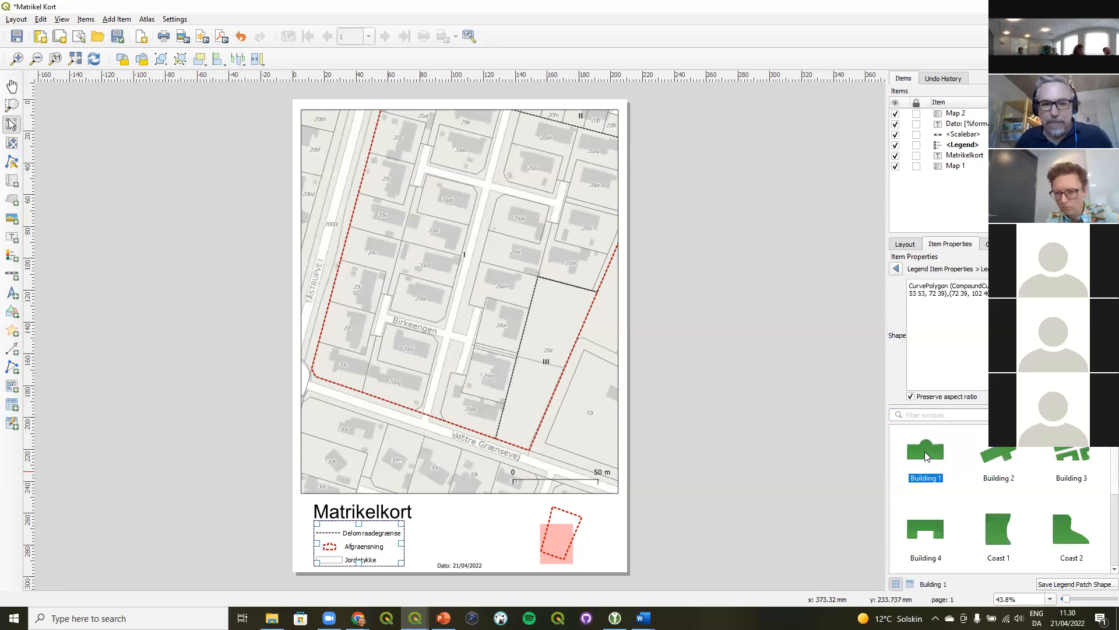
scroll(1005, 531, "down", 3)
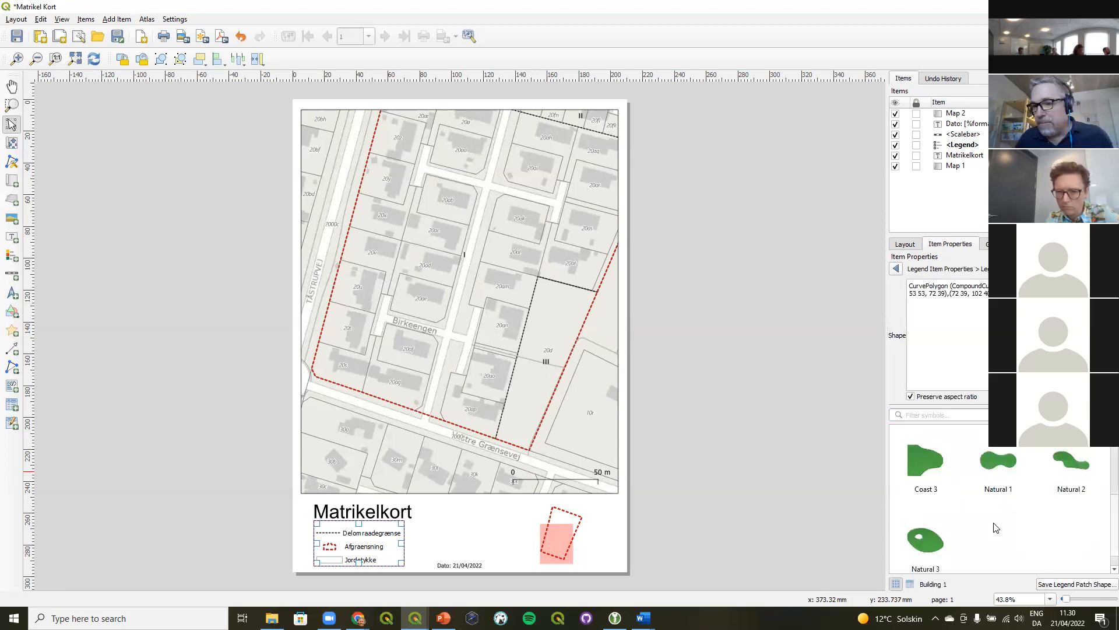
scroll(996, 527, "up", 3)
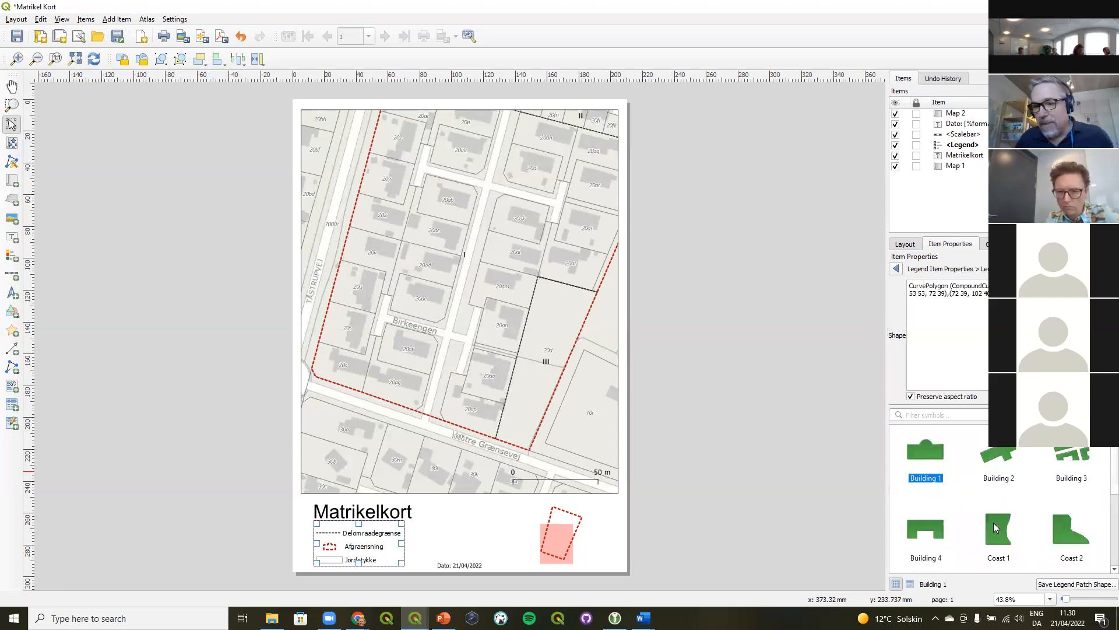
left_click(937, 531)
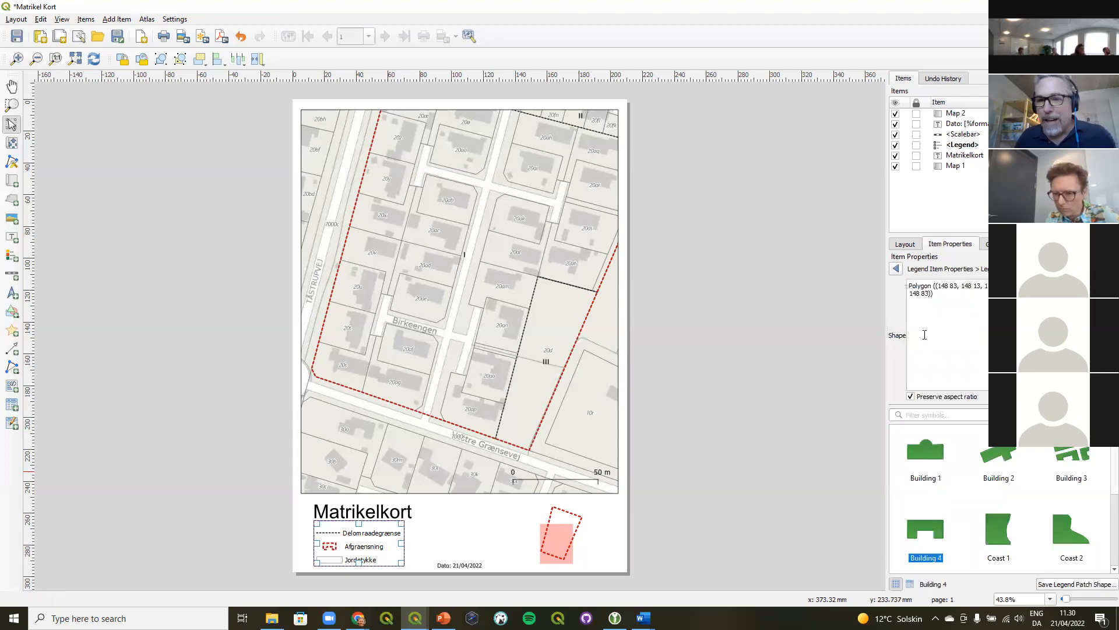
left_click(897, 269)
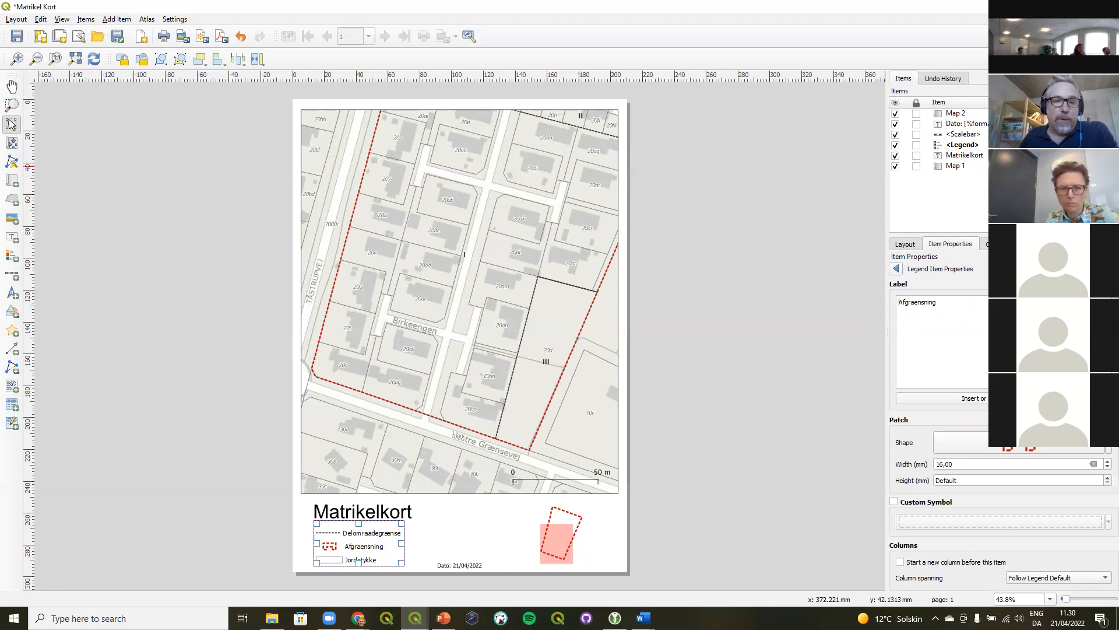
In the main map window, copy the boundary polygon of birkeengen_lp_afgraensning_forslag in an editing session, end editing and clear the selection
left_click(1053, 6)
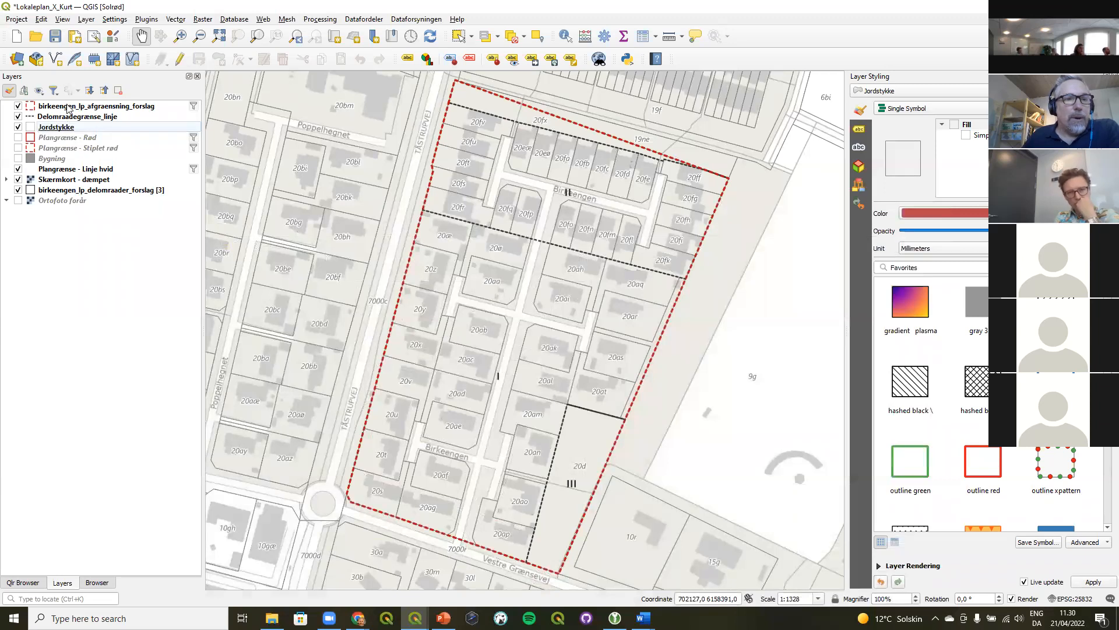
left_click(68, 106)
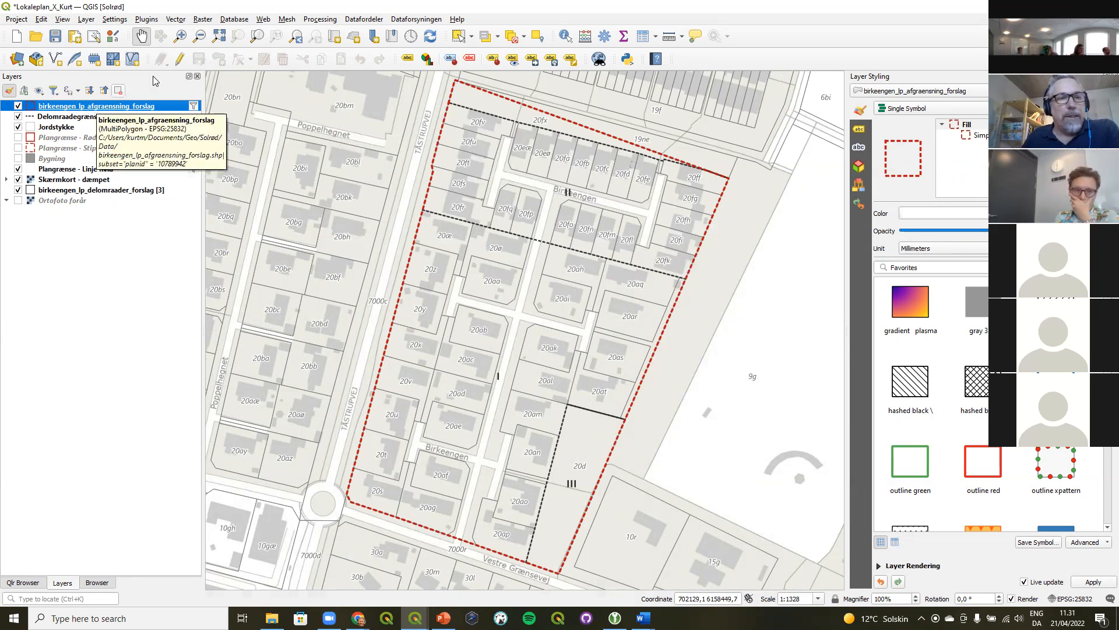
left_click(180, 59)
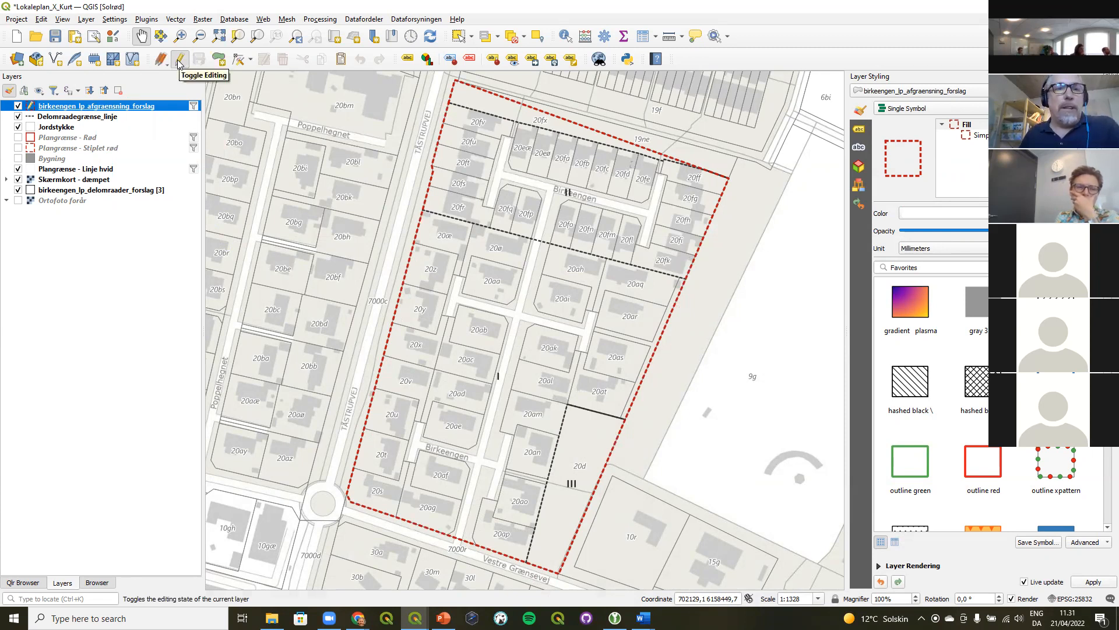
left_click(459, 38)
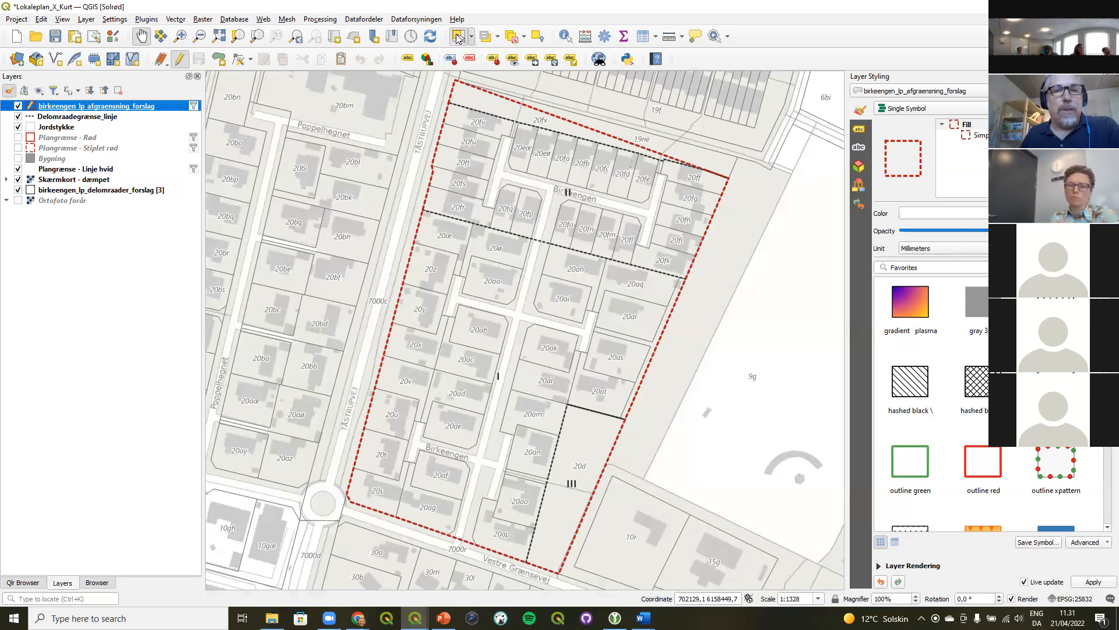
left_click(471, 144)
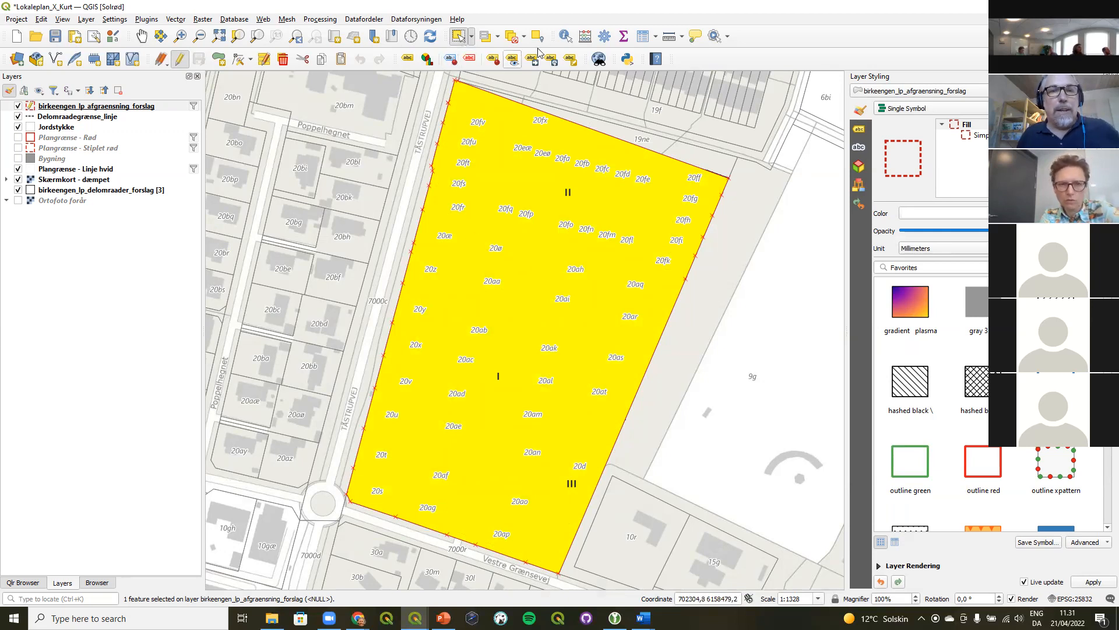
left_click(321, 60)
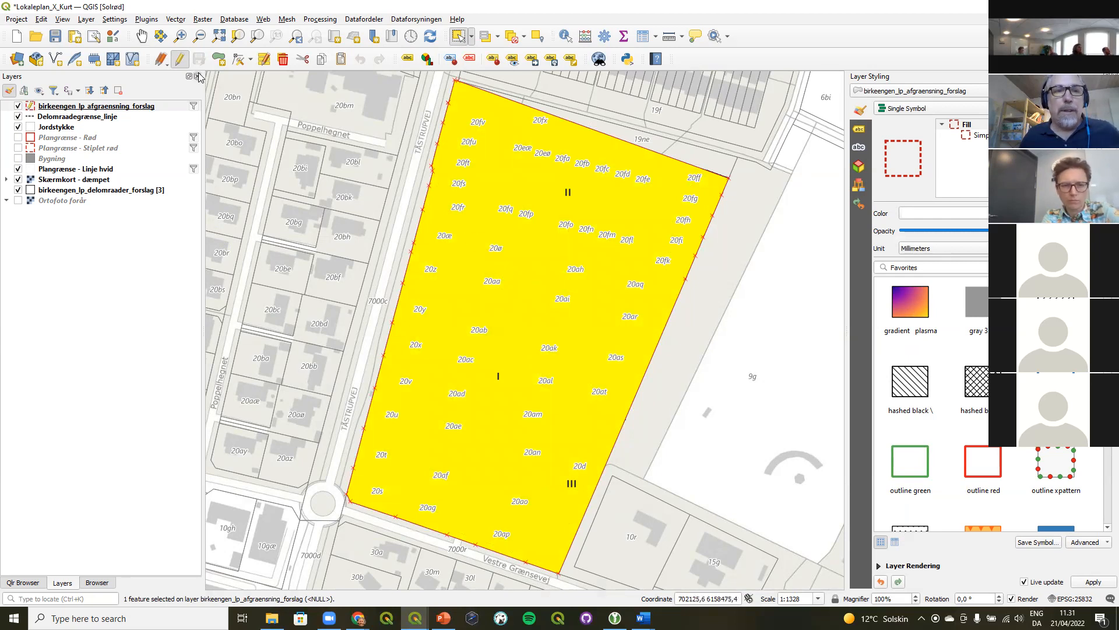
left_click(180, 62)
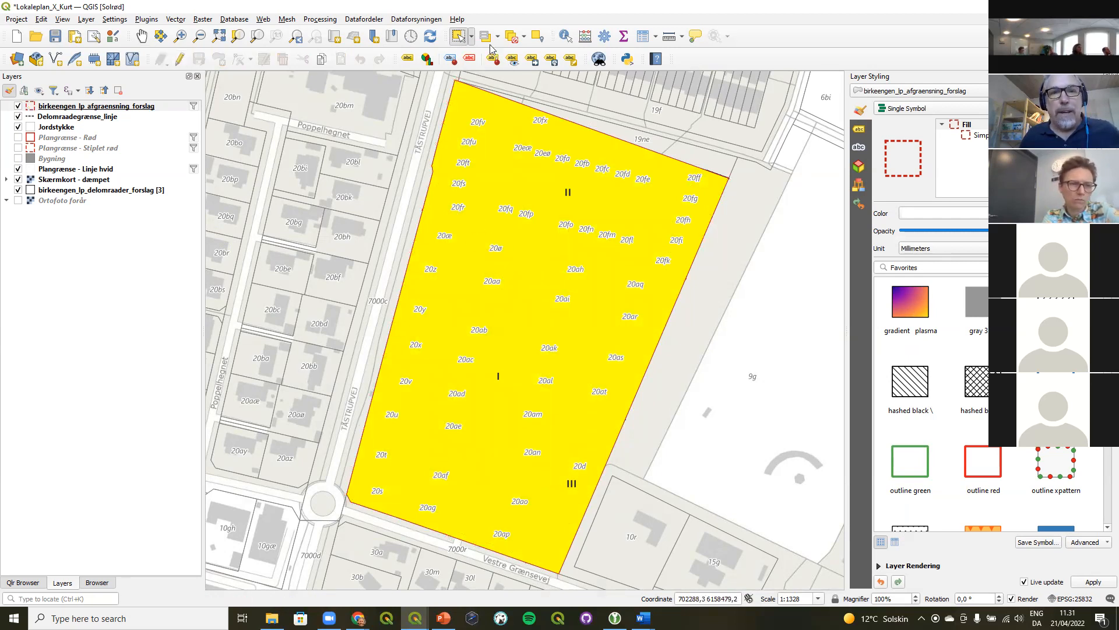
left_click(513, 39)
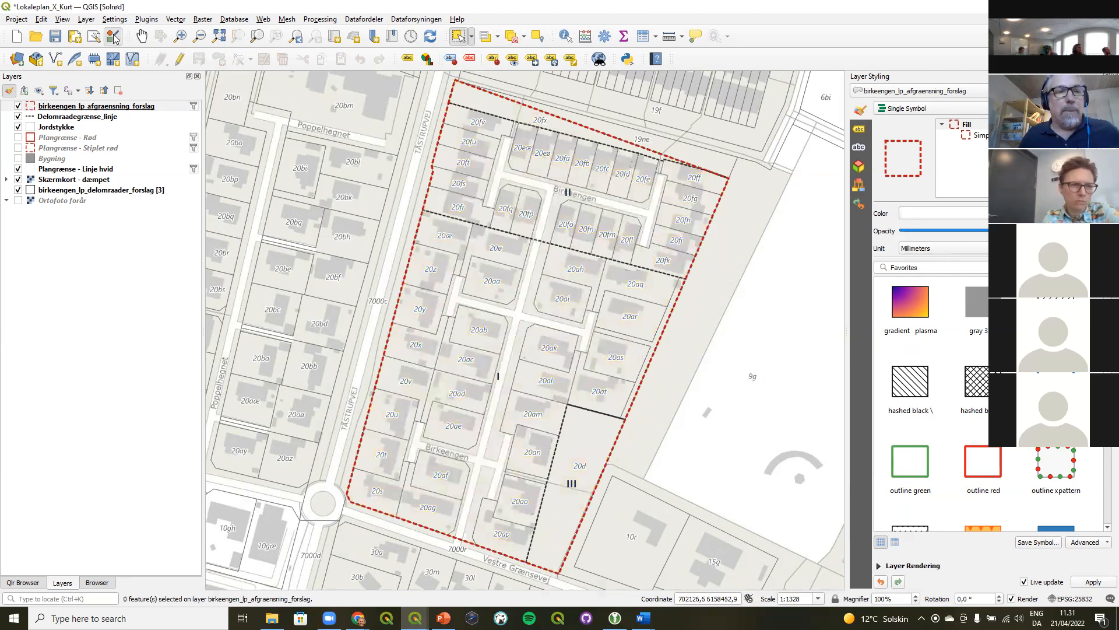
In the Style Manager's legend patch shapes, start a new fill patch shape and replace its default polygon with the copied boundary feature
left_click(114, 39)
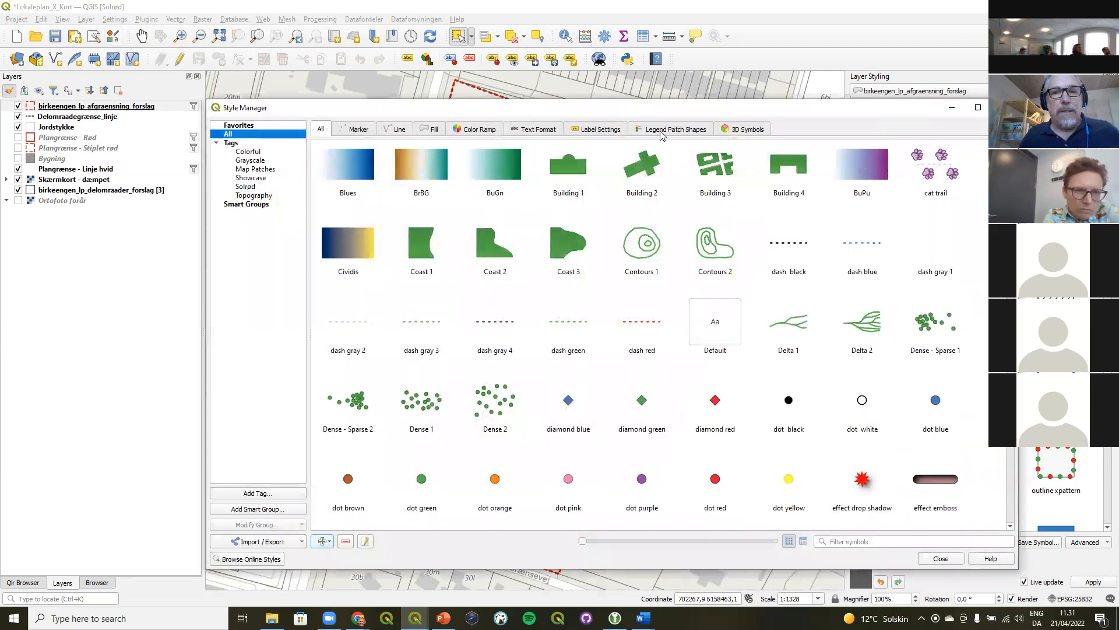
left_click(662, 131)
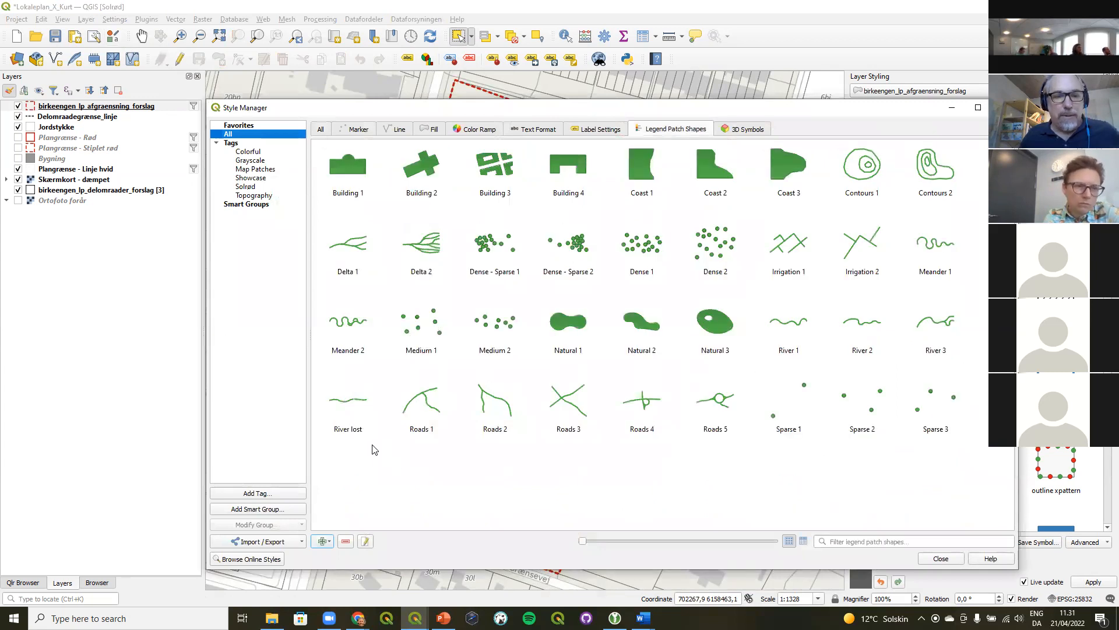
left_click(329, 543)
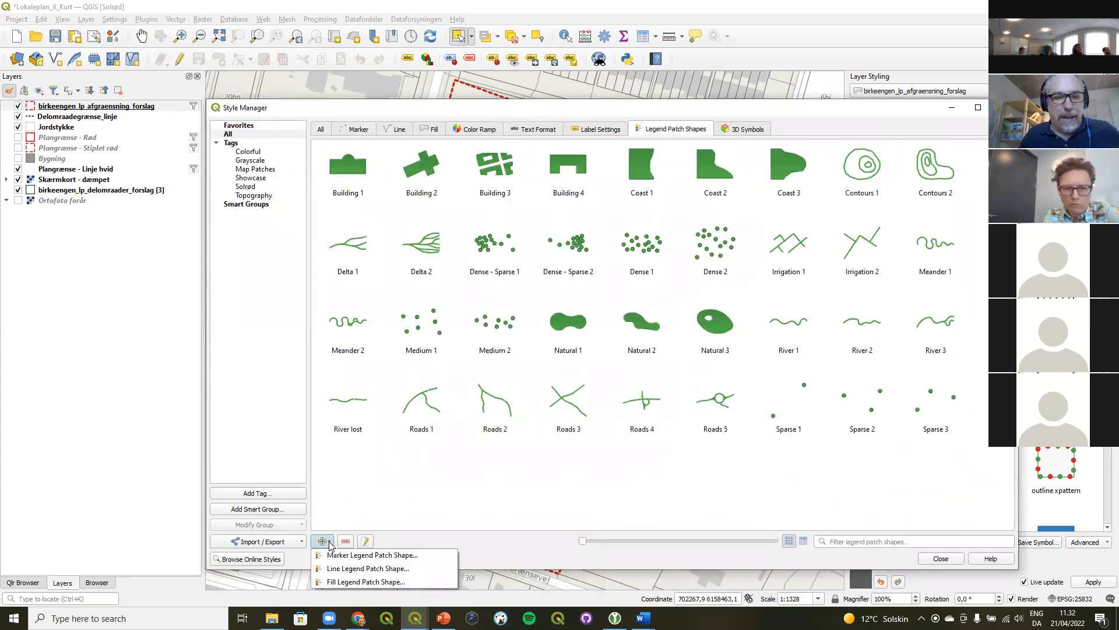
left_click(340, 582)
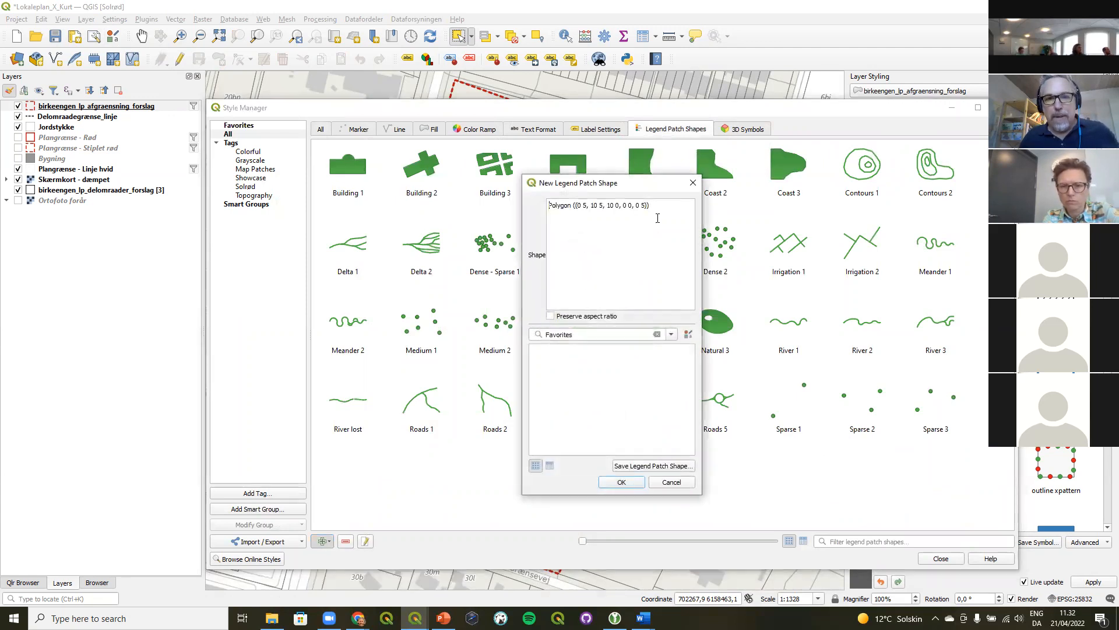
key("ctrl+a")
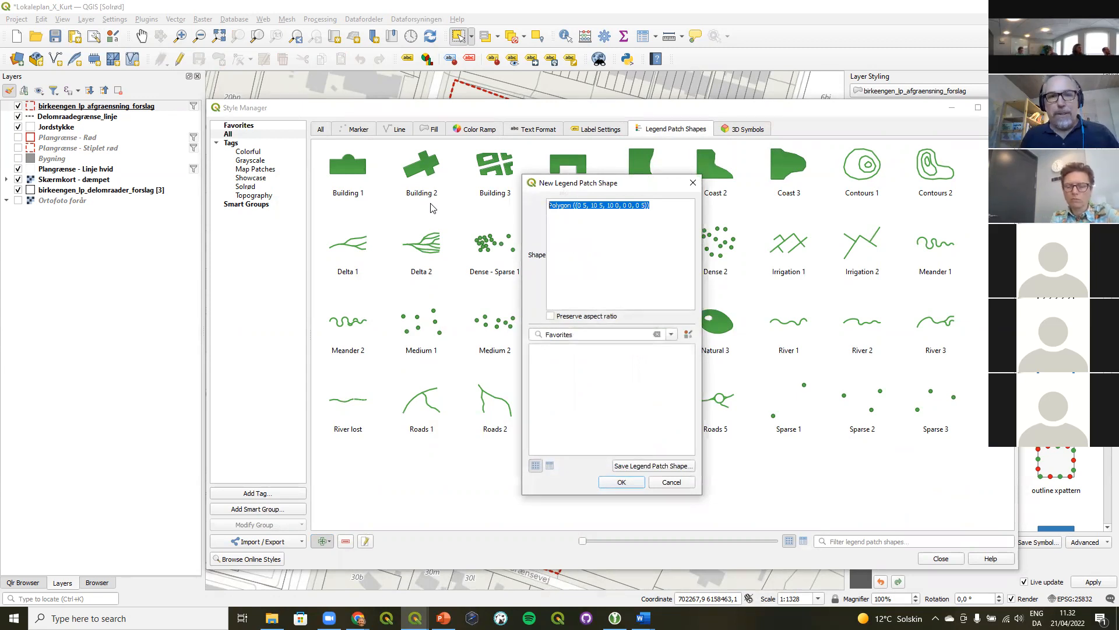
key("Delete")
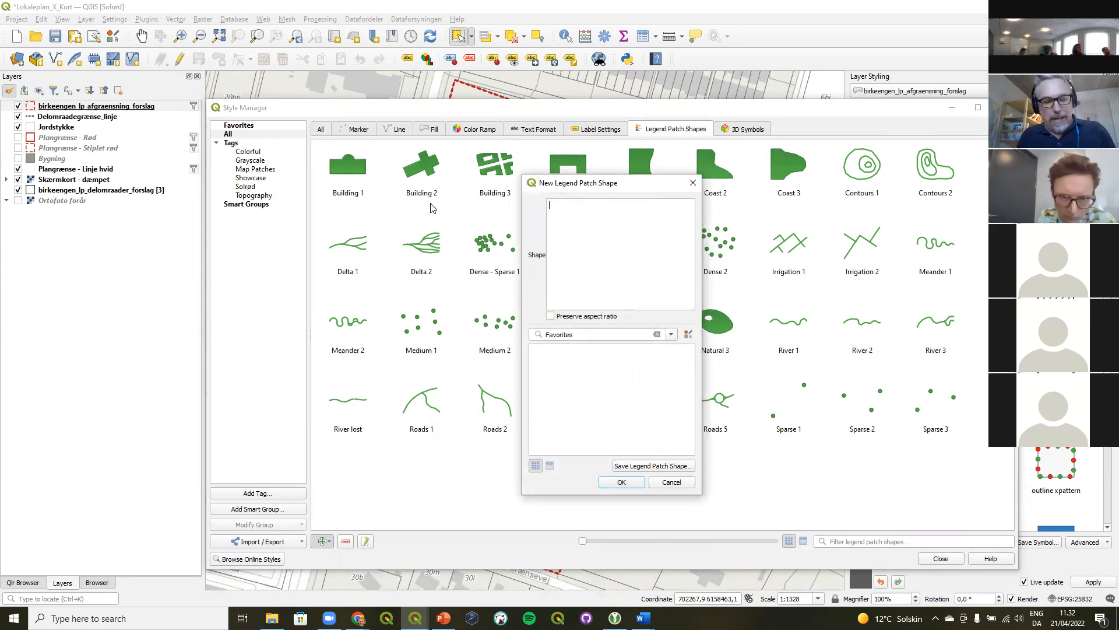
key("ctrl+v")
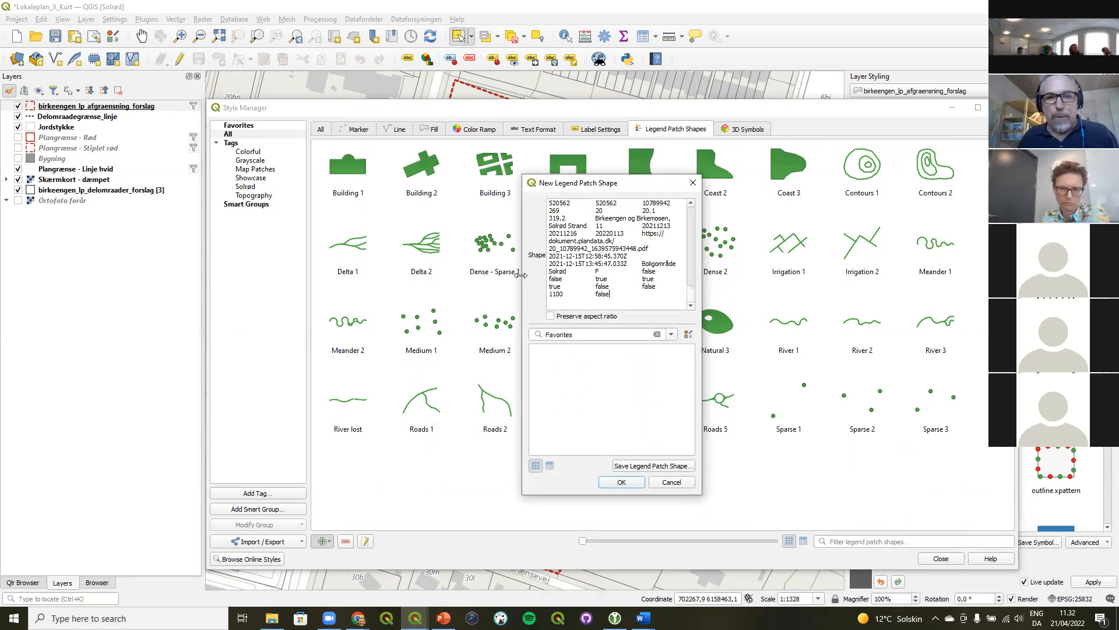
Widen the new patch shape dialog and delete the attribute values that follow the closing brackets of the pasted geometry
left_click_drag(521, 275, 261, 274)
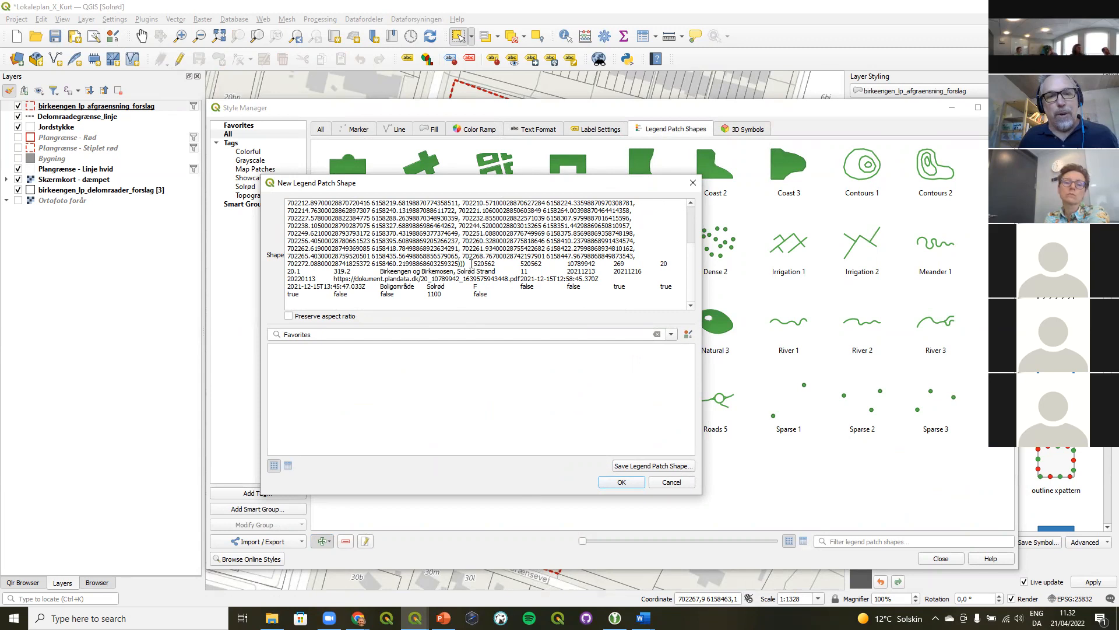
left_click_drag(461, 264, 499, 302)
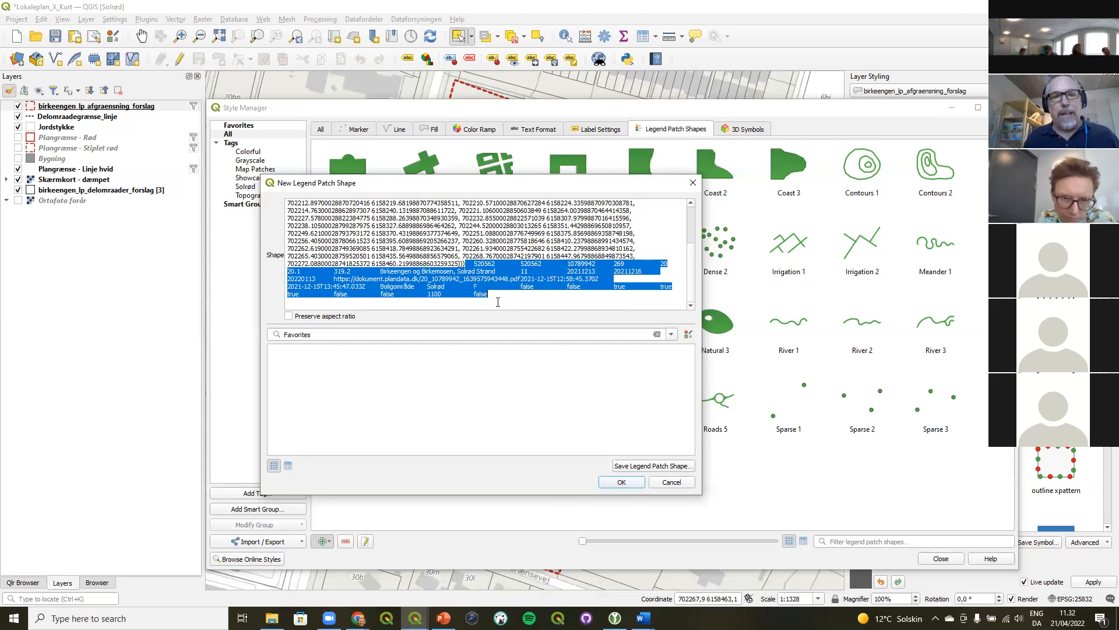
key("BackSpace")
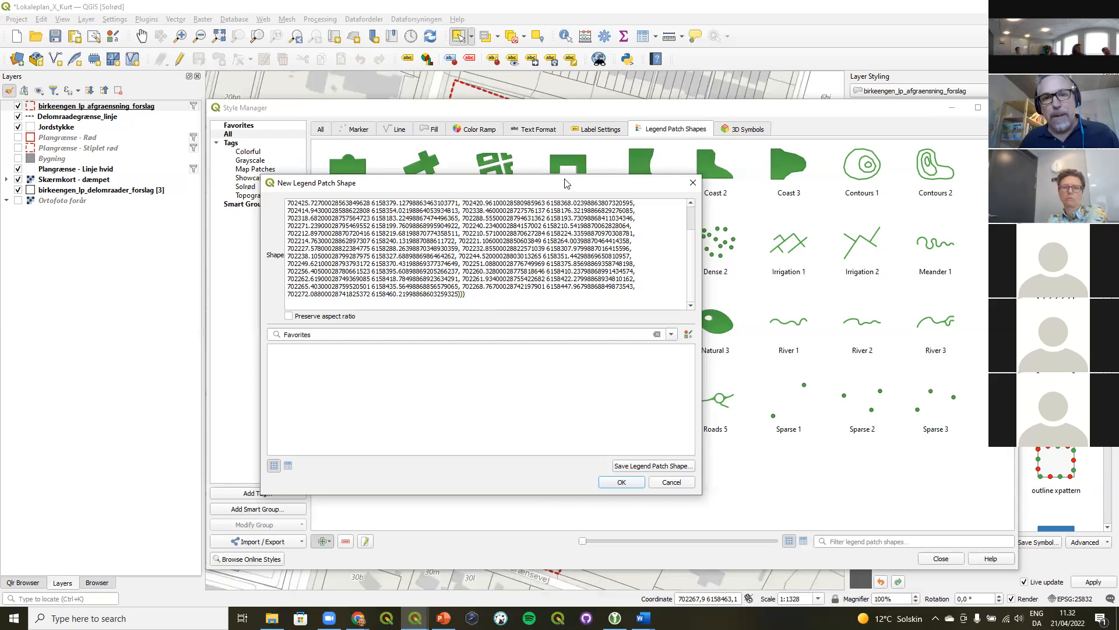
Remove the field-name header before MultiPolygon so that the shape definition holds only the geometry, and check the text from start to end
left_click_drag(574, 176, 556, 101)
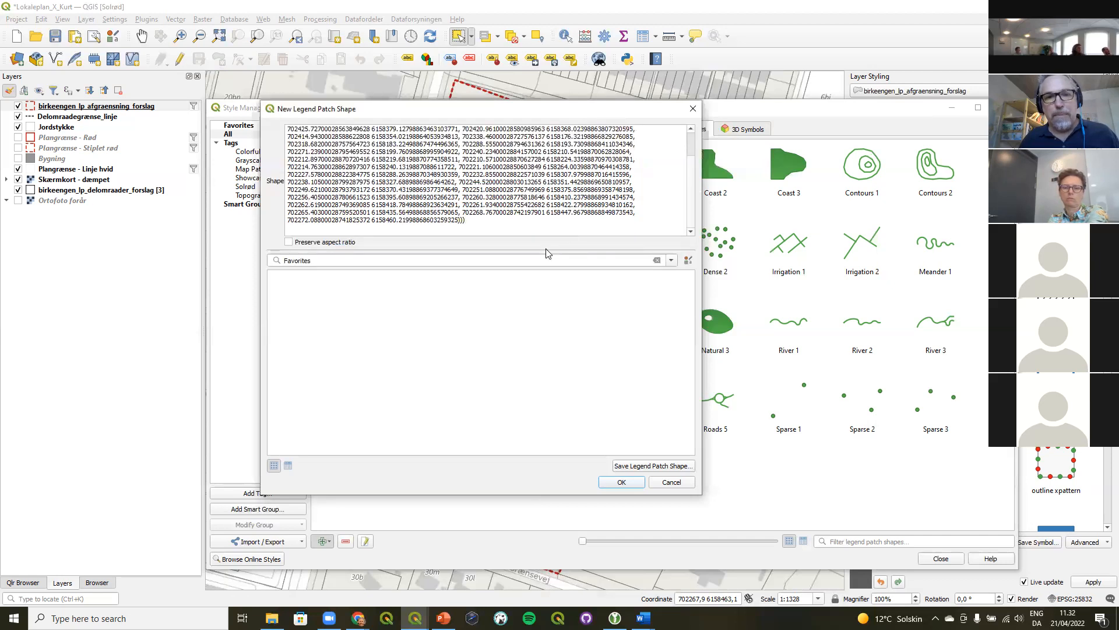
left_click_drag(691, 206, 691, 151)
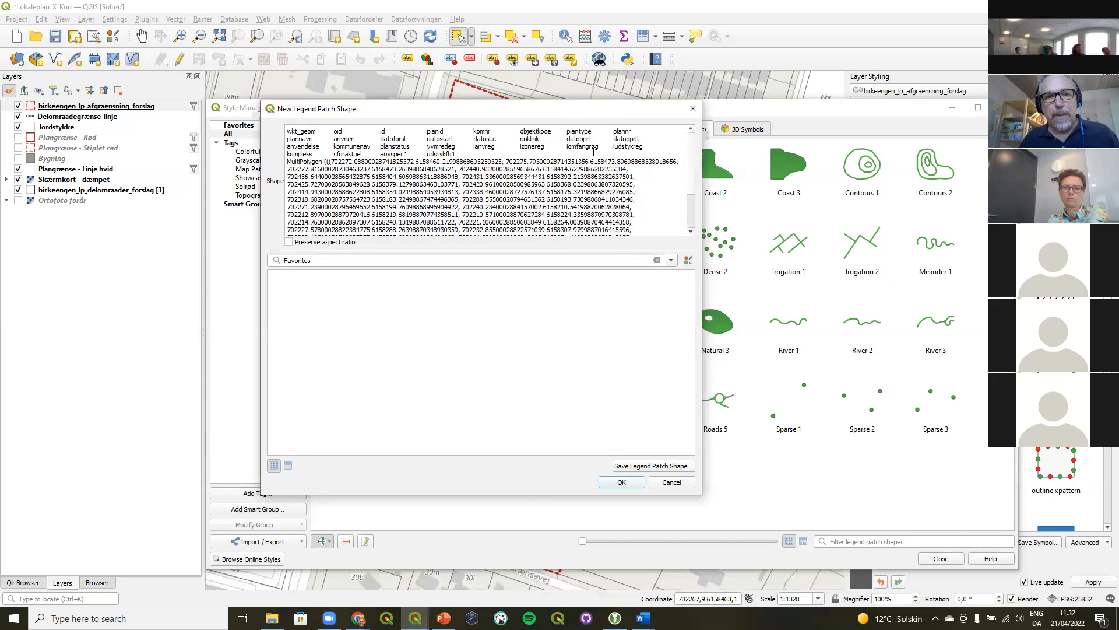
double_click(294, 161)
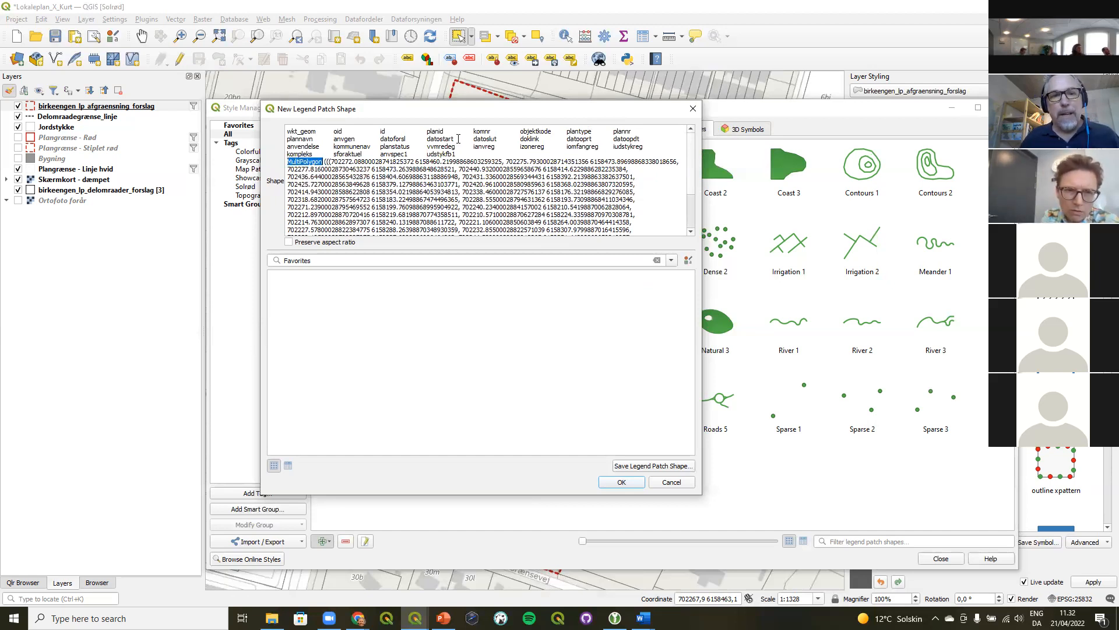
left_click_drag(462, 153, 243, 129)
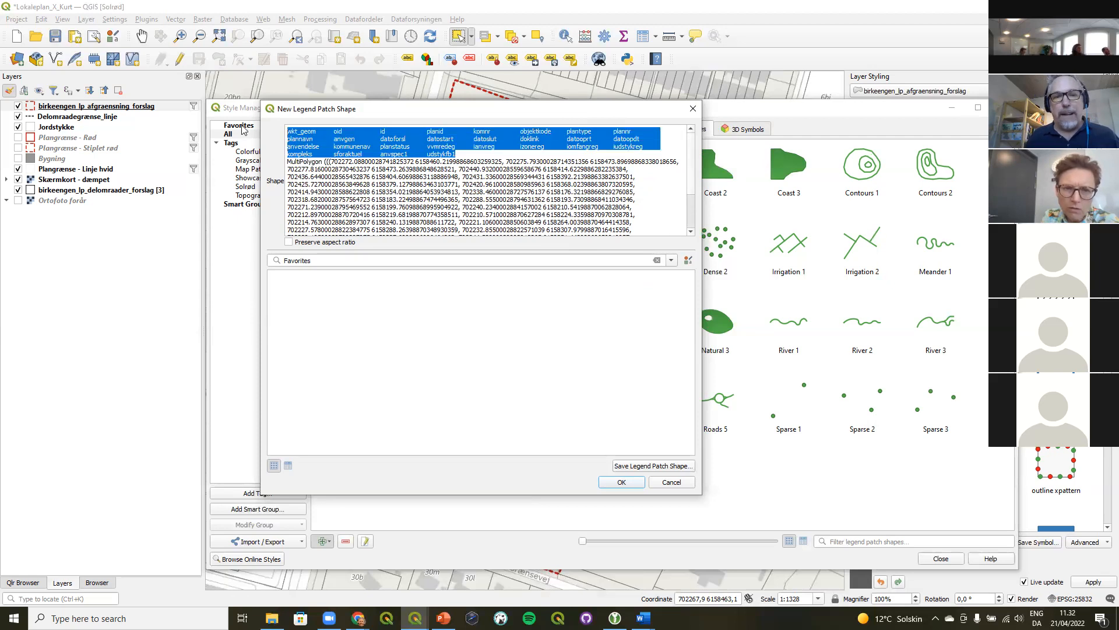
key("Delete")
key("Delete")
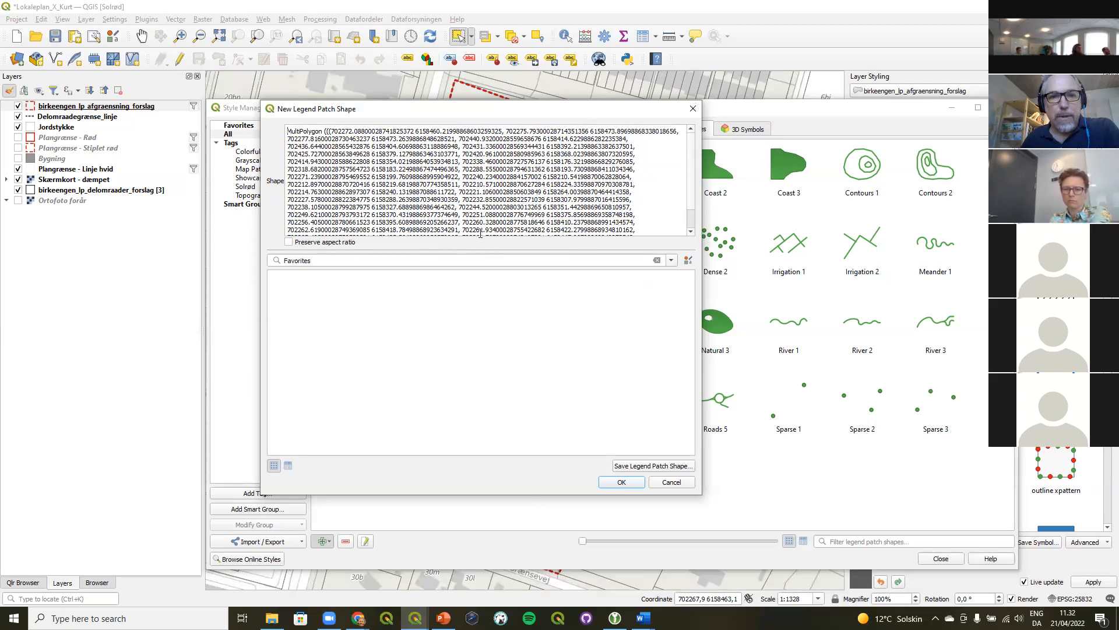
scroll(691, 210, "down", 2)
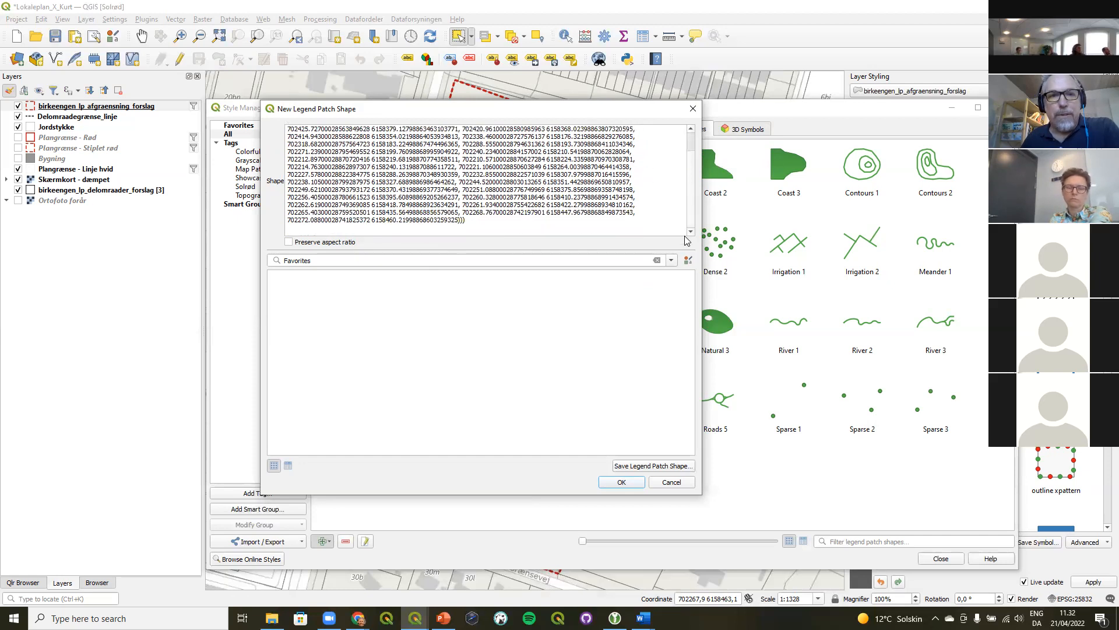
scroll(688, 228, "up", 1)
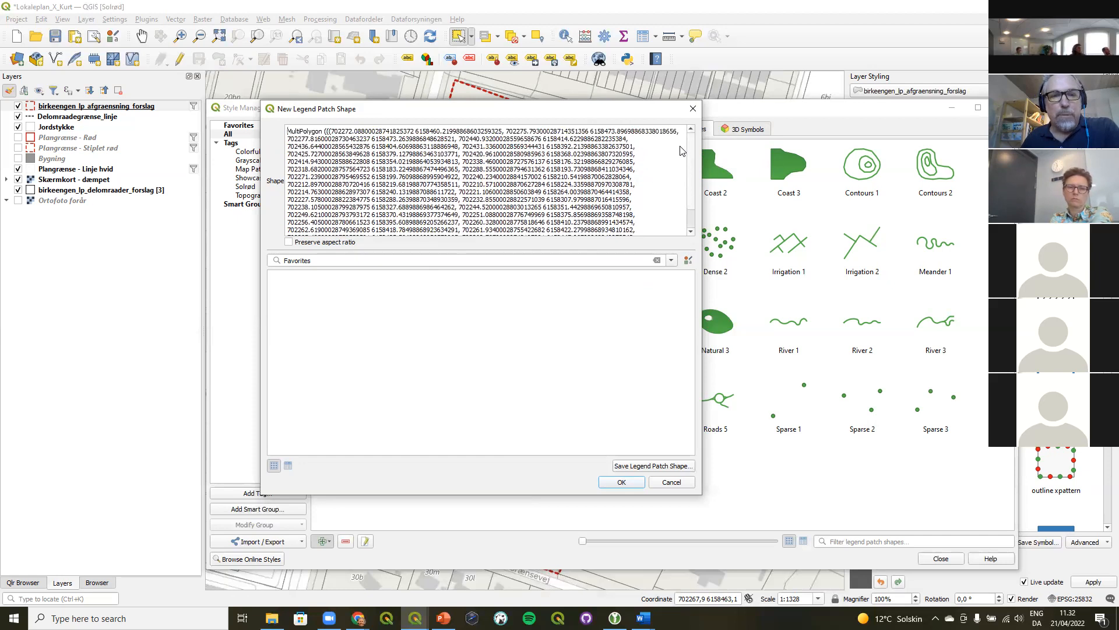
Clear the Favorites filter and save the new legend patch shape as Planagrænsning with the tag Lokalplan, closing the shape dialogs
left_click(657, 260)
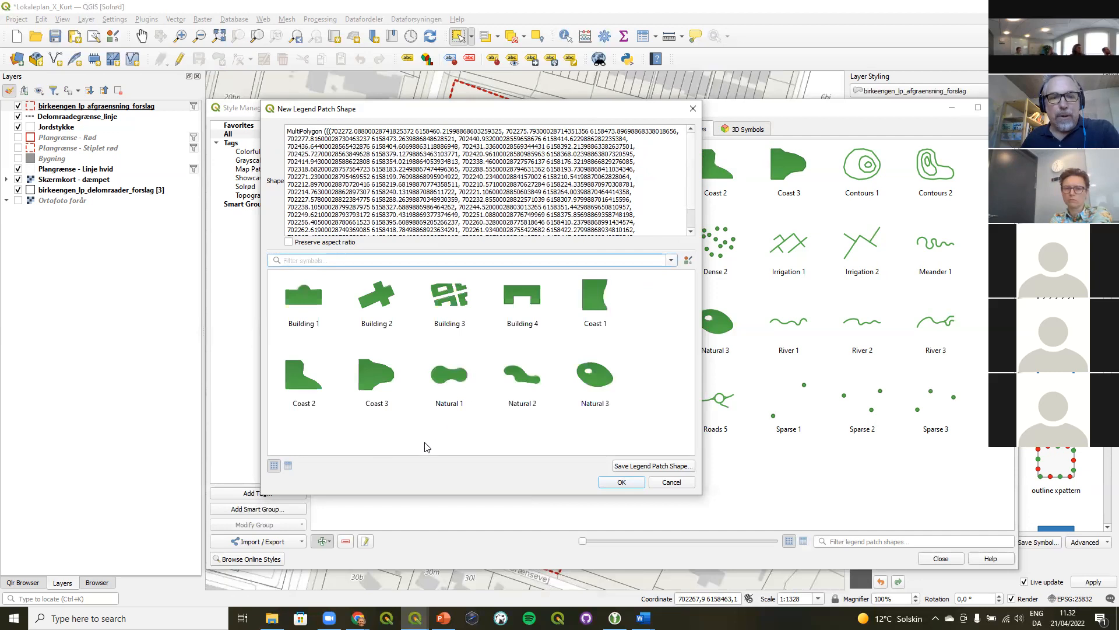
left_click(645, 466)
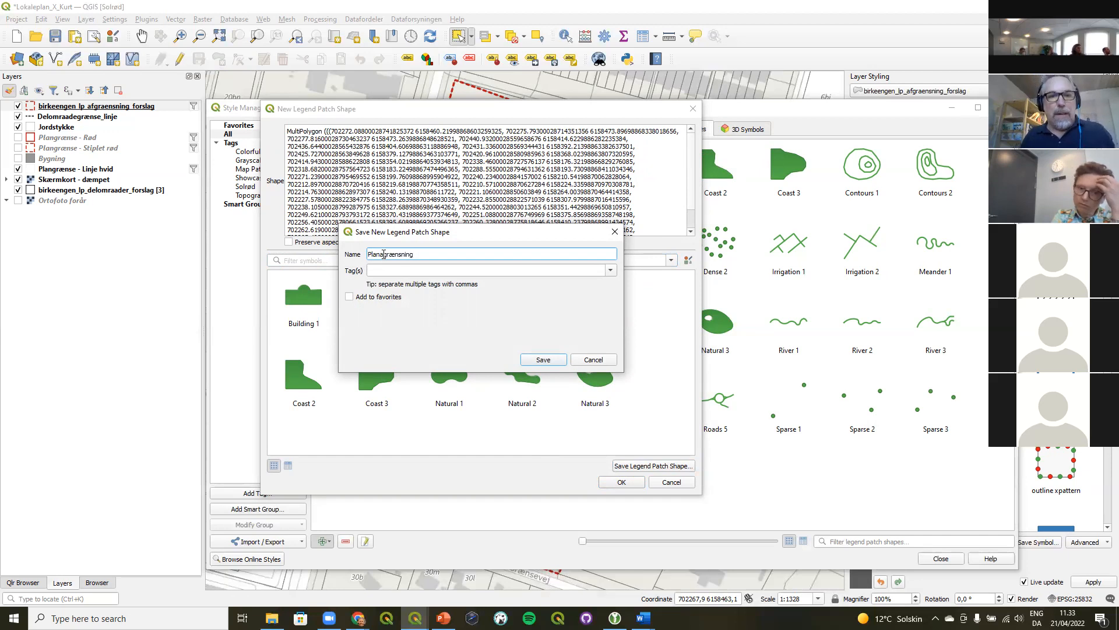
left_click(541, 271)
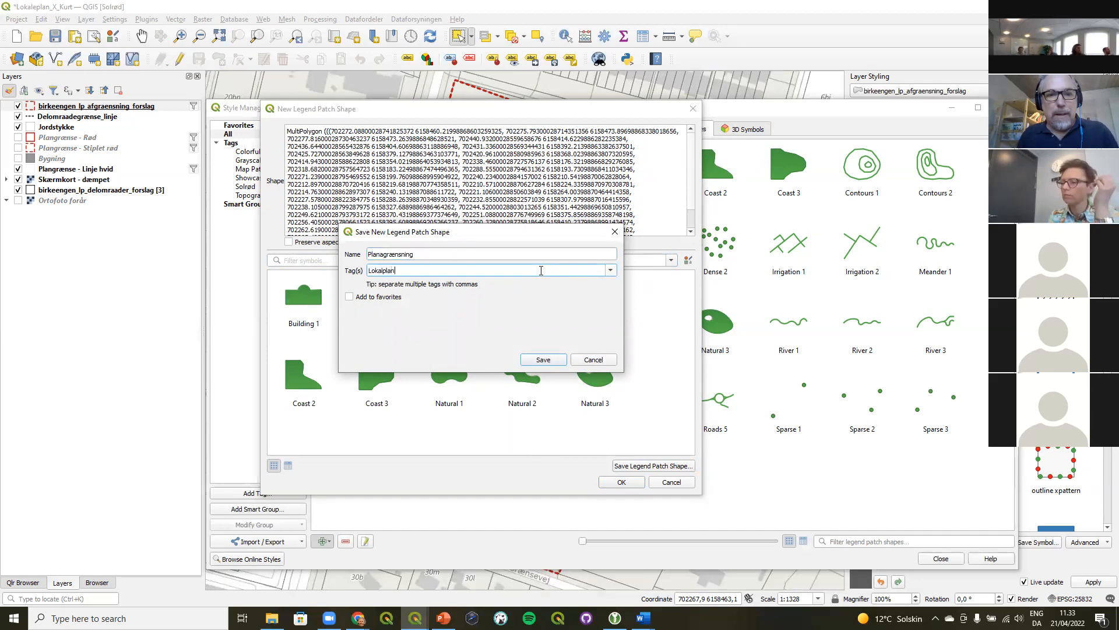
left_click(548, 361)
left_click(622, 482)
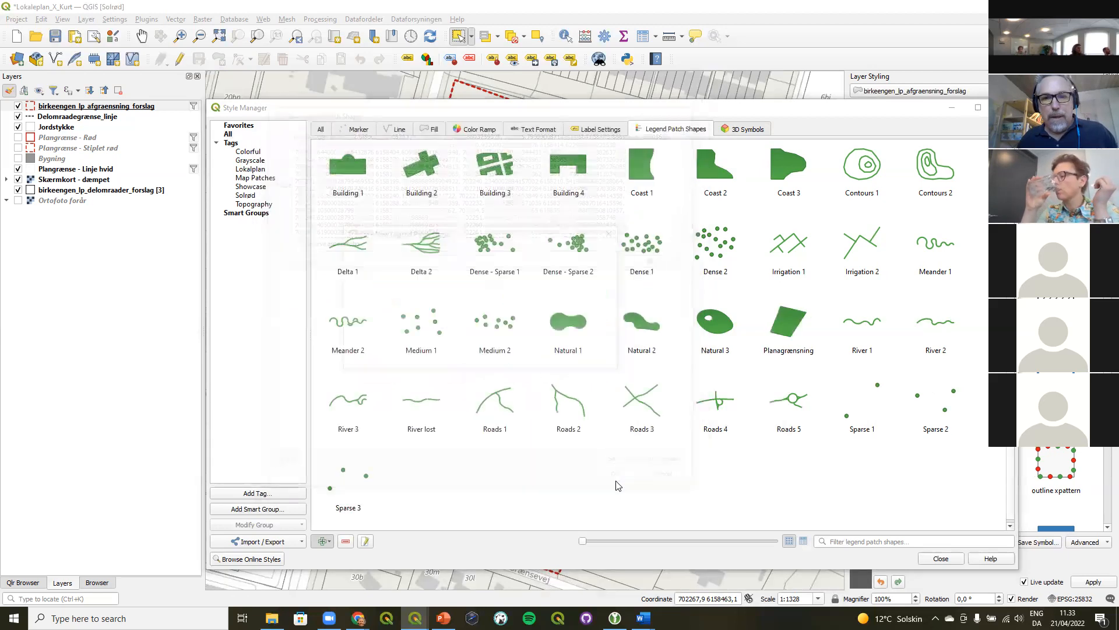
left_click(593, 361)
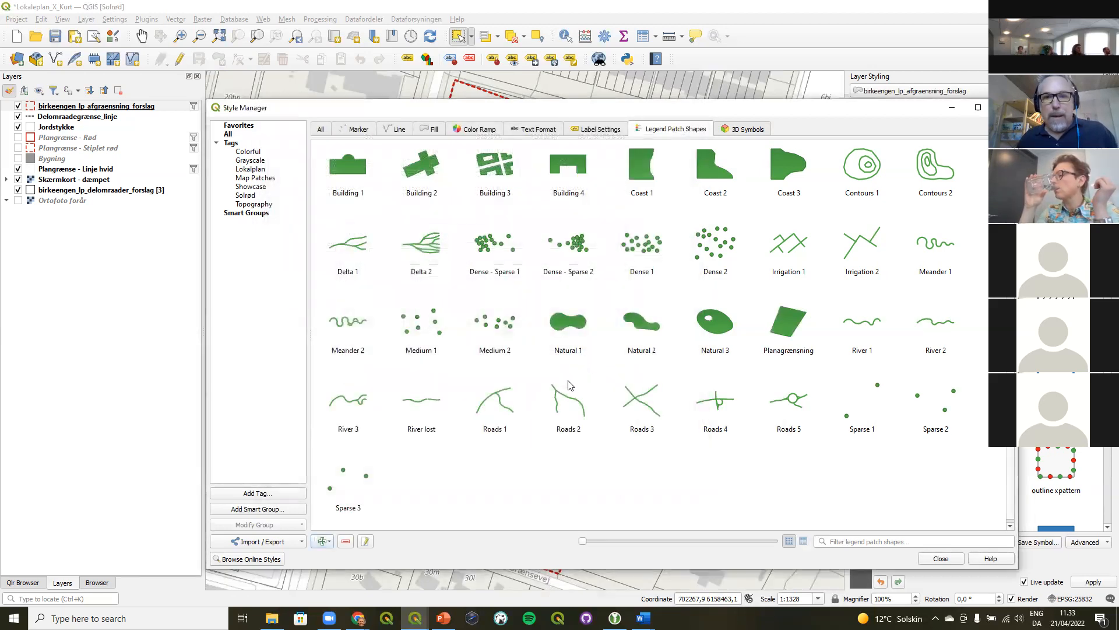
Check the Planagrænsning patch shape in the full list and under the Lokalplan tag, and close the Style Manager
left_click(792, 333)
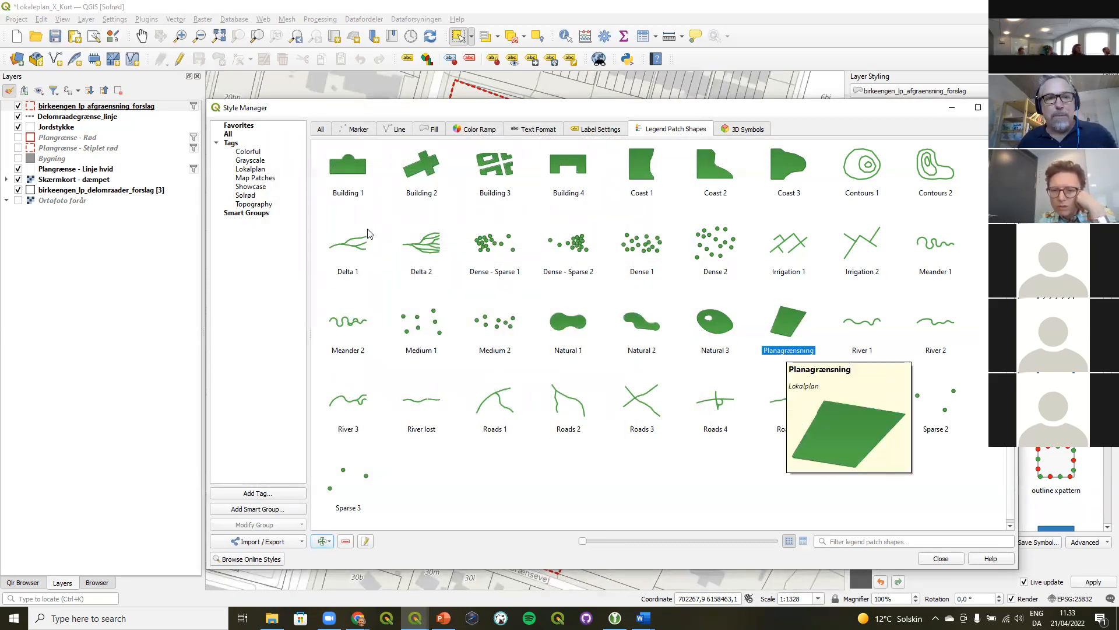
left_click(261, 169)
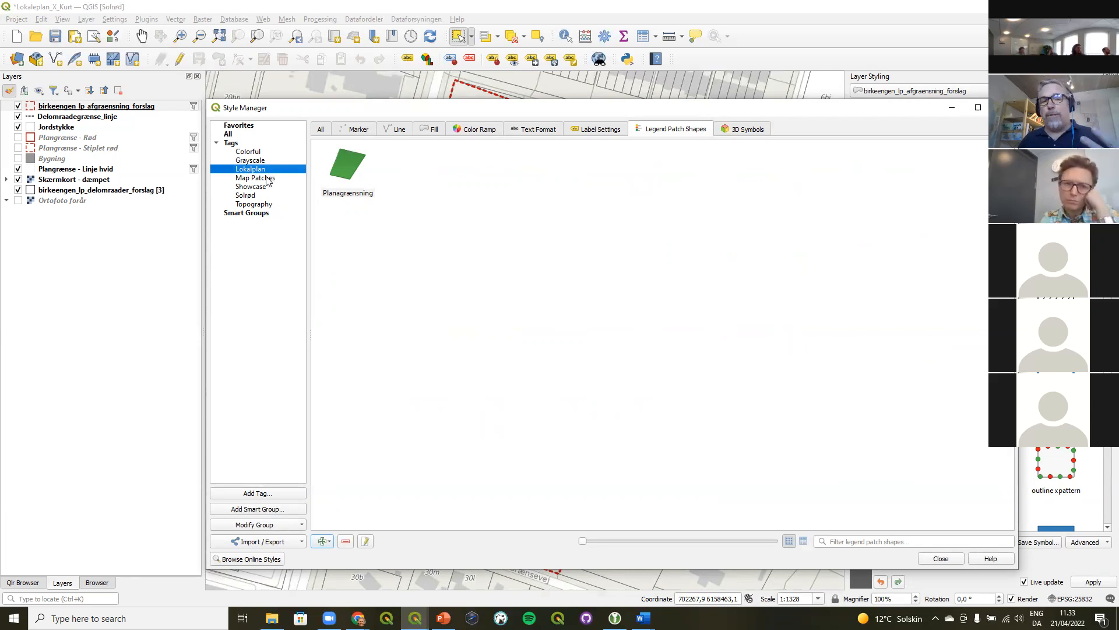
left_click(1005, 107)
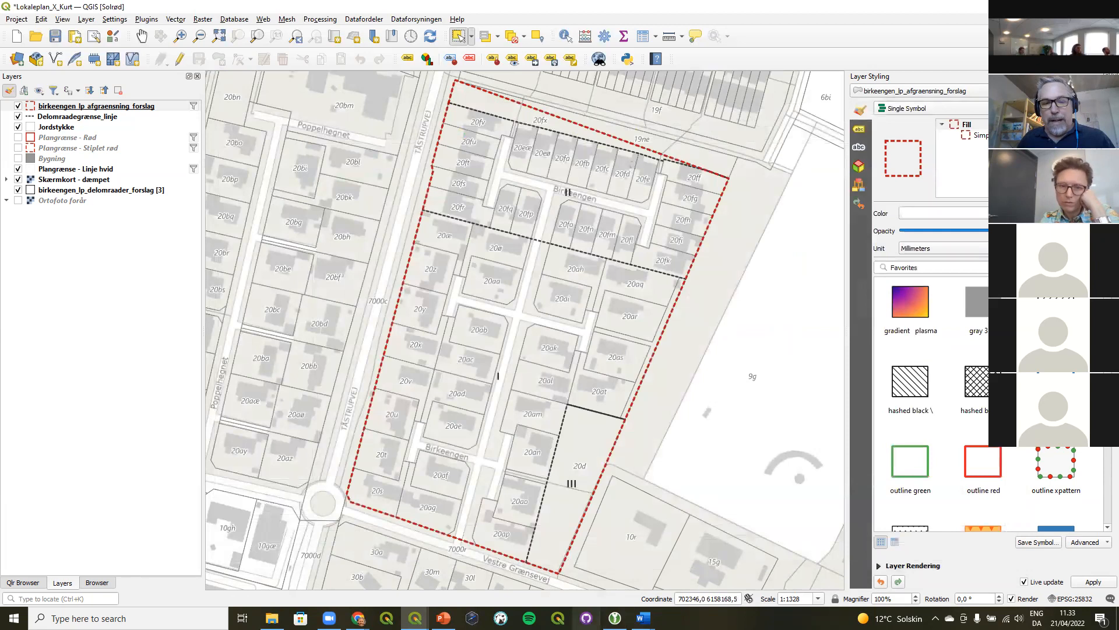
In the Matrikel Kort layout, give the Afgraensning legend entry the Planagrænsning patch shape from the Lokalplan tag, with its aspect ratio preserved
mouse_move(415, 618)
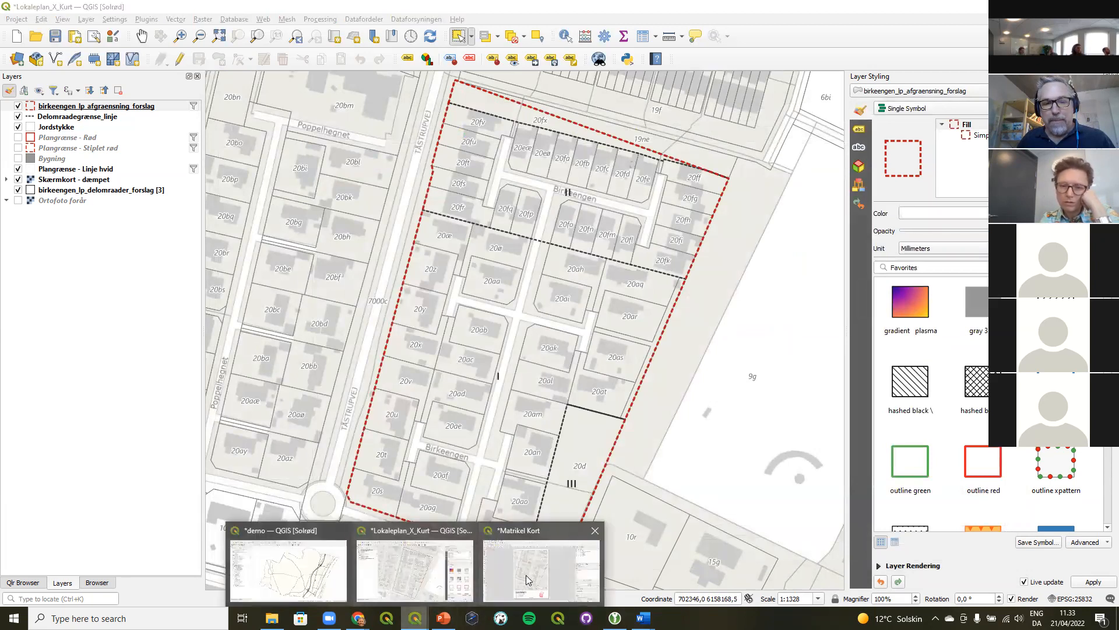
left_click(490, 563)
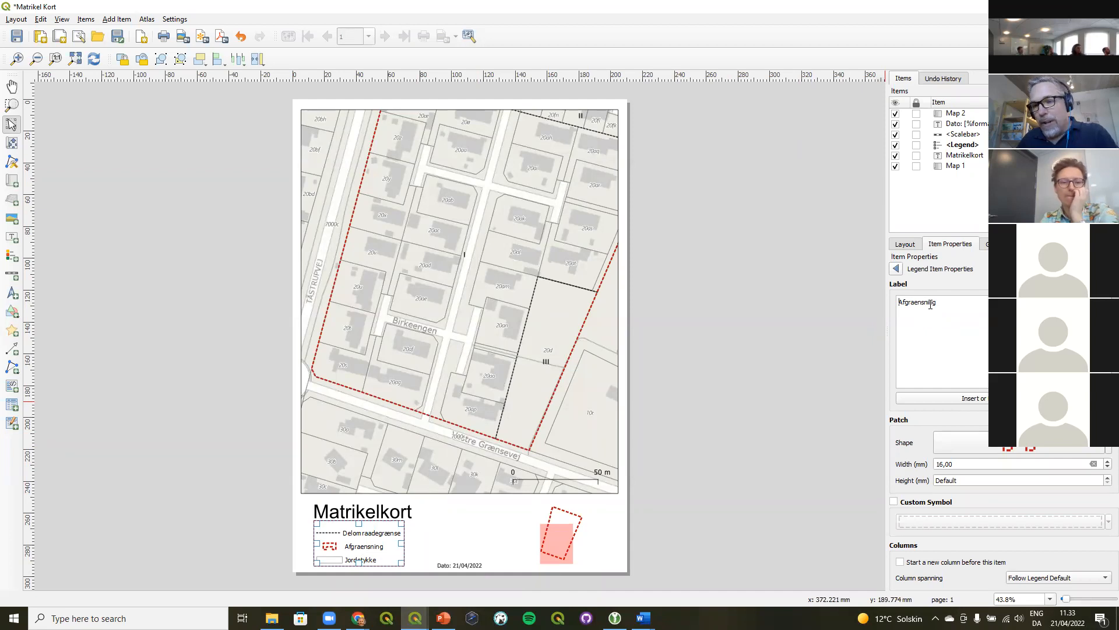
left_click(1030, 450)
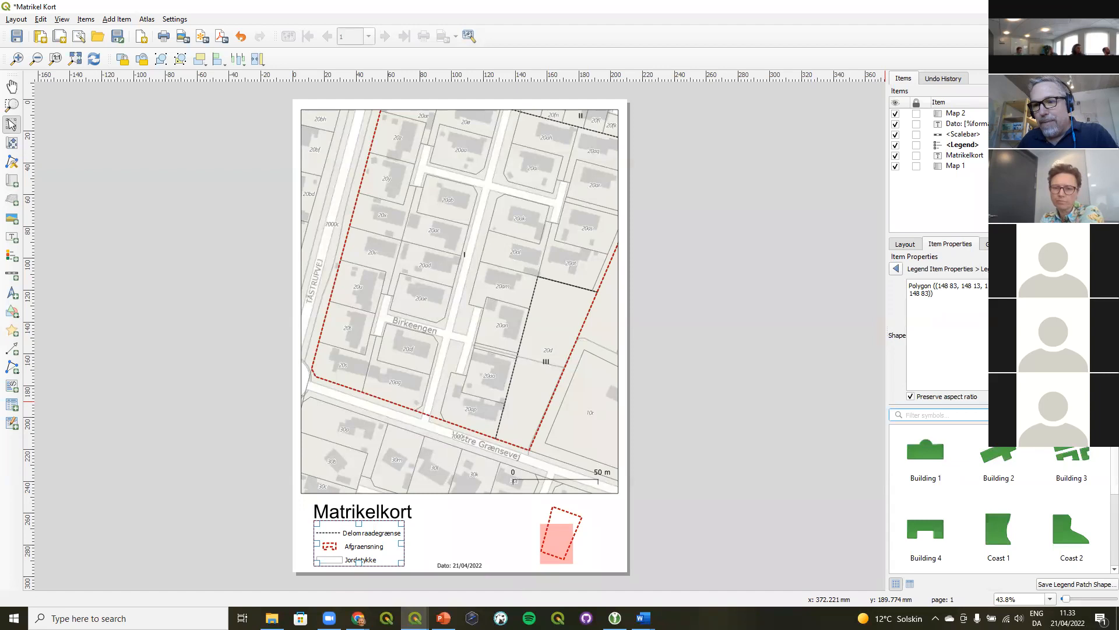
left_click(1097, 415)
left_click(1071, 457)
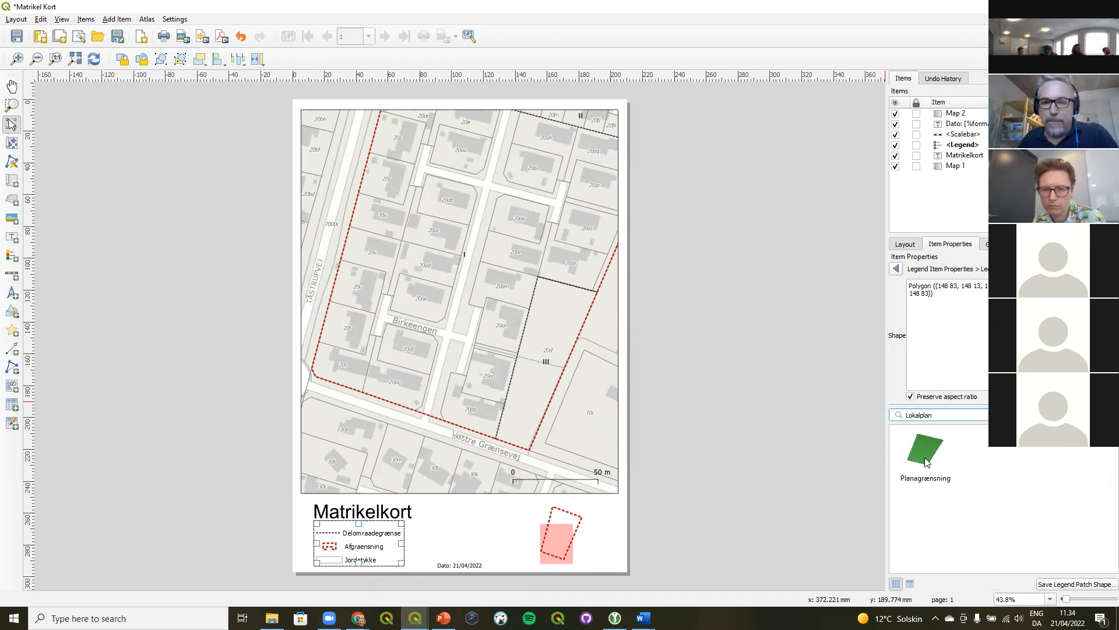
left_click(922, 458)
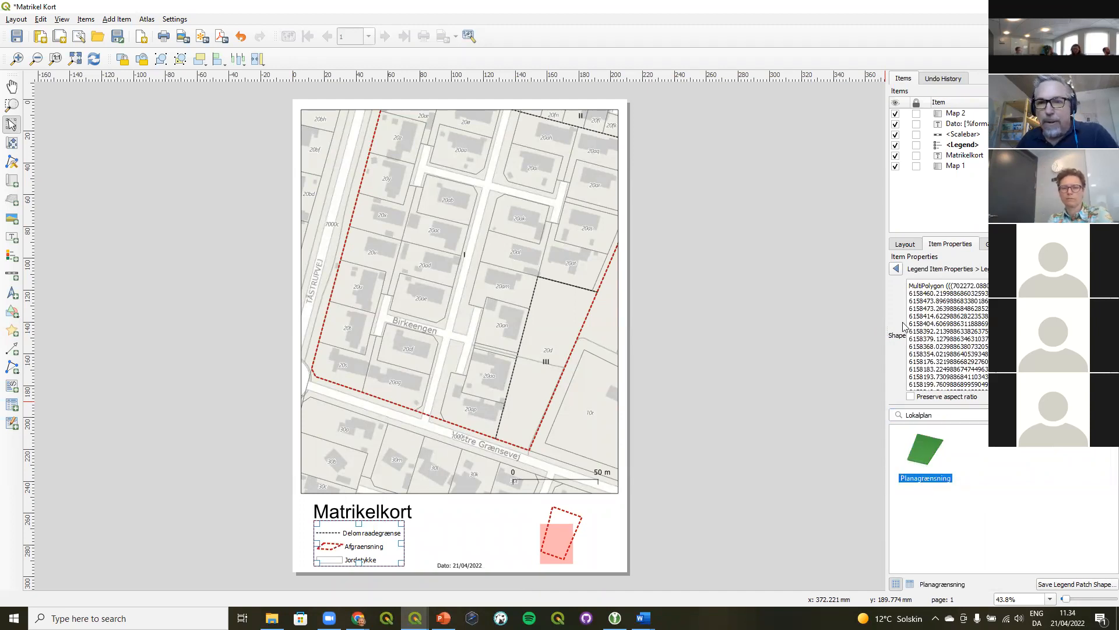
left_click(911, 397)
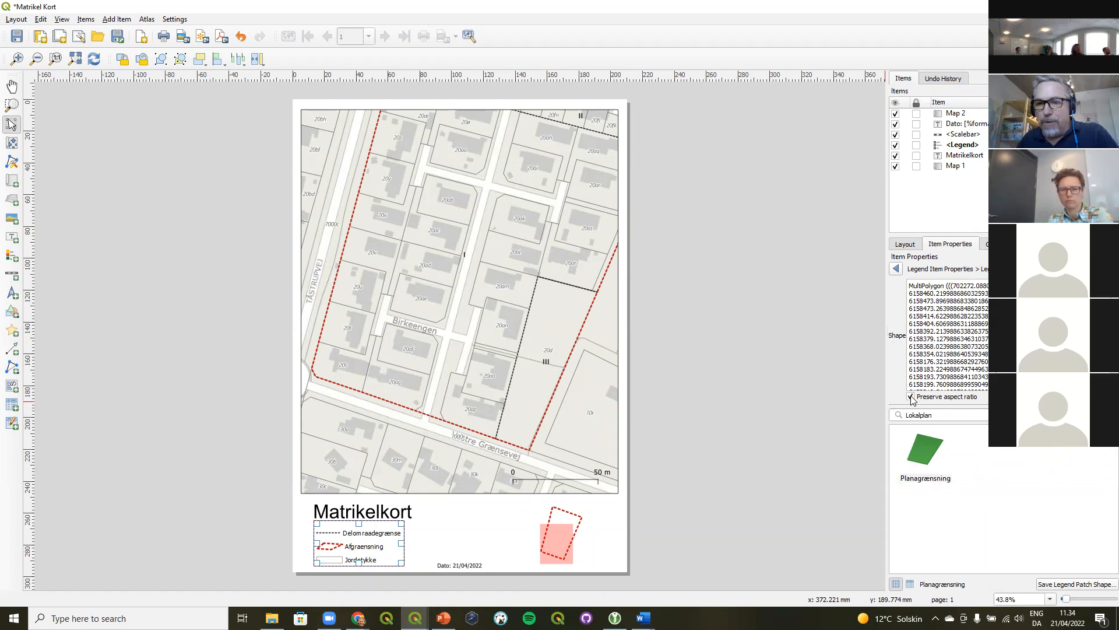
left_click(896, 269)
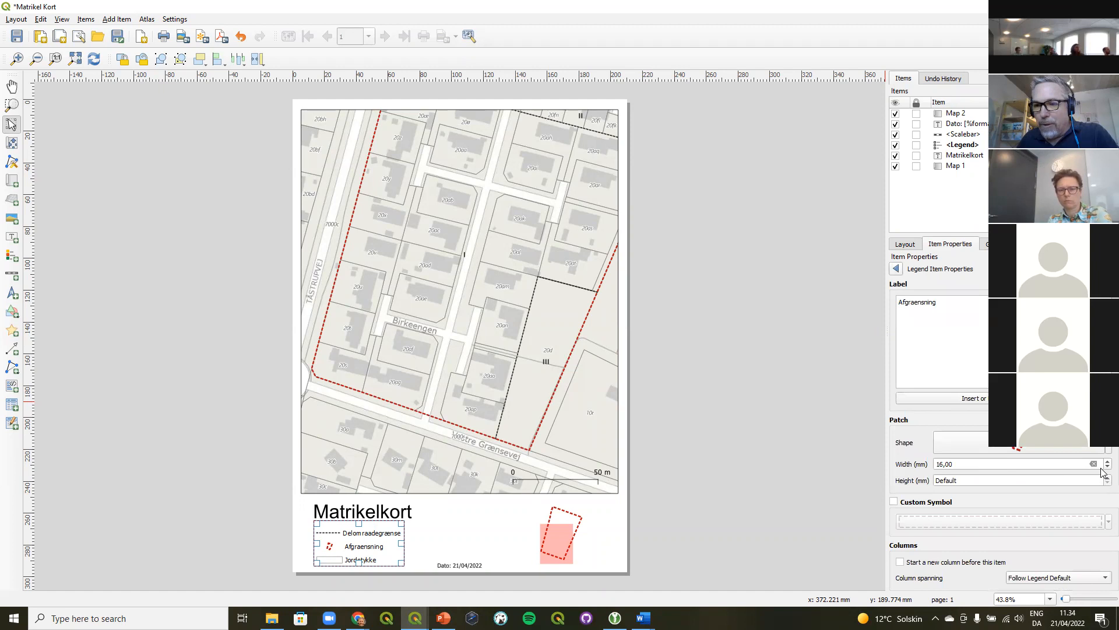
Reduce the patch width of the Afgraensning legend entry to 9 mm
left_click(1106, 467)
scroll(1102, 468, "down", 2)
scroll(1095, 463, "down", 1)
key("BackSpace")
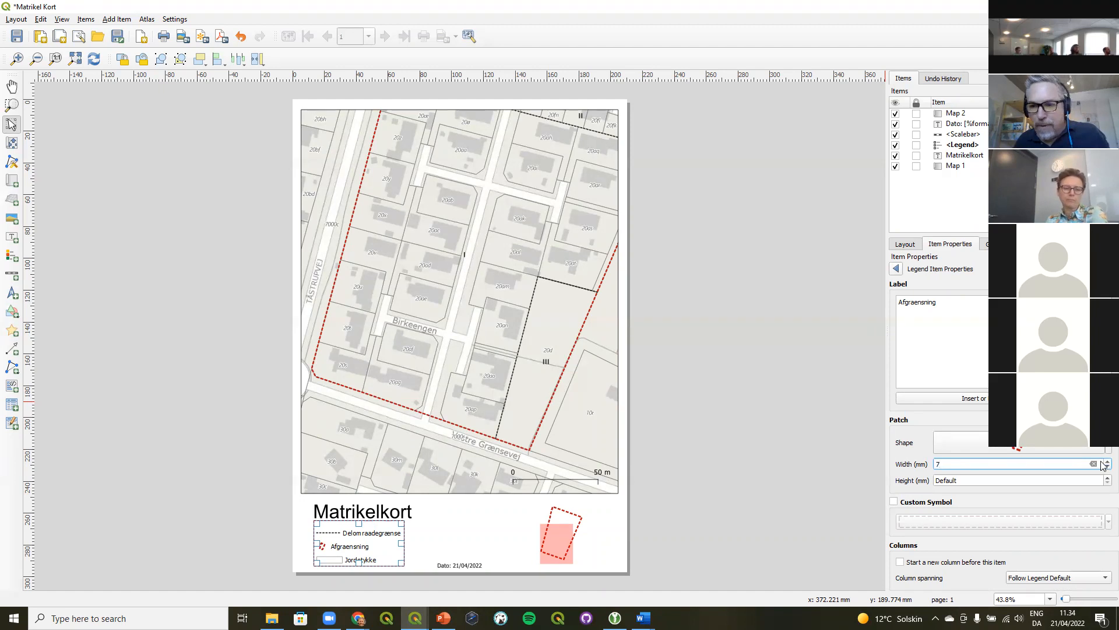
left_click(1106, 461)
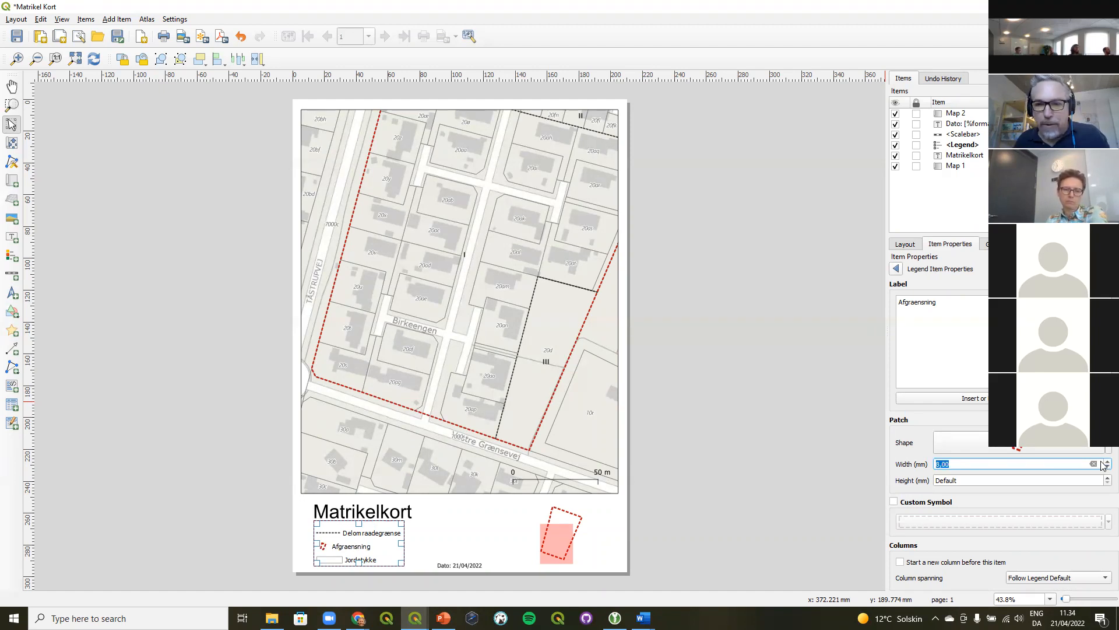
left_click(1106, 461)
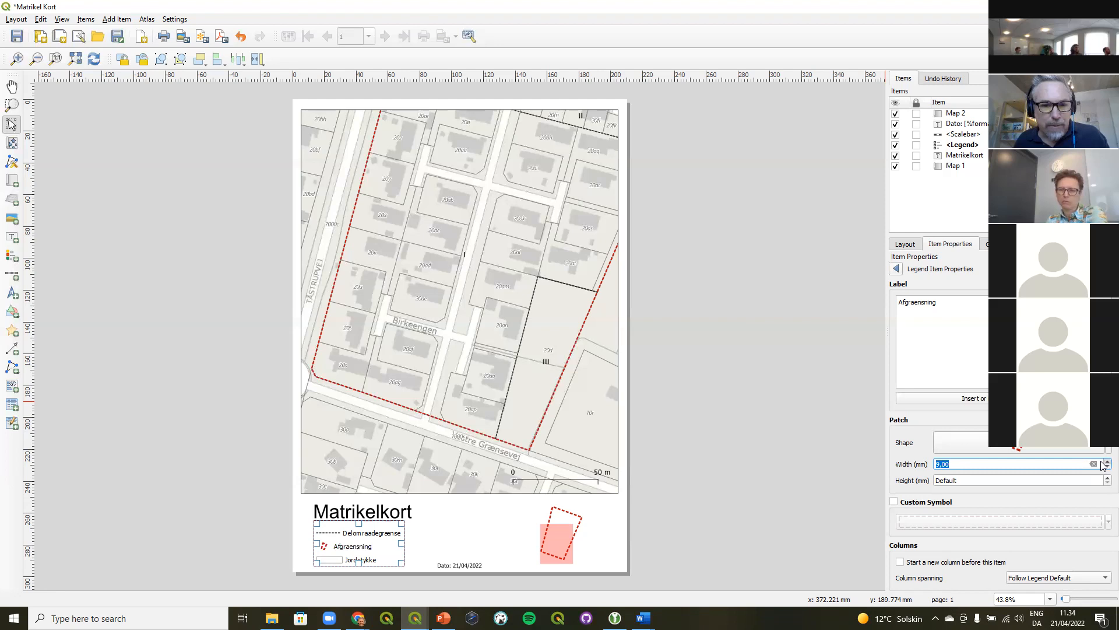
Set the patch of the Afgraensning legend entry to 12 mm wide and 12 mm high
left_click(1105, 461)
left_click(1105, 461)
left_click(1106, 461)
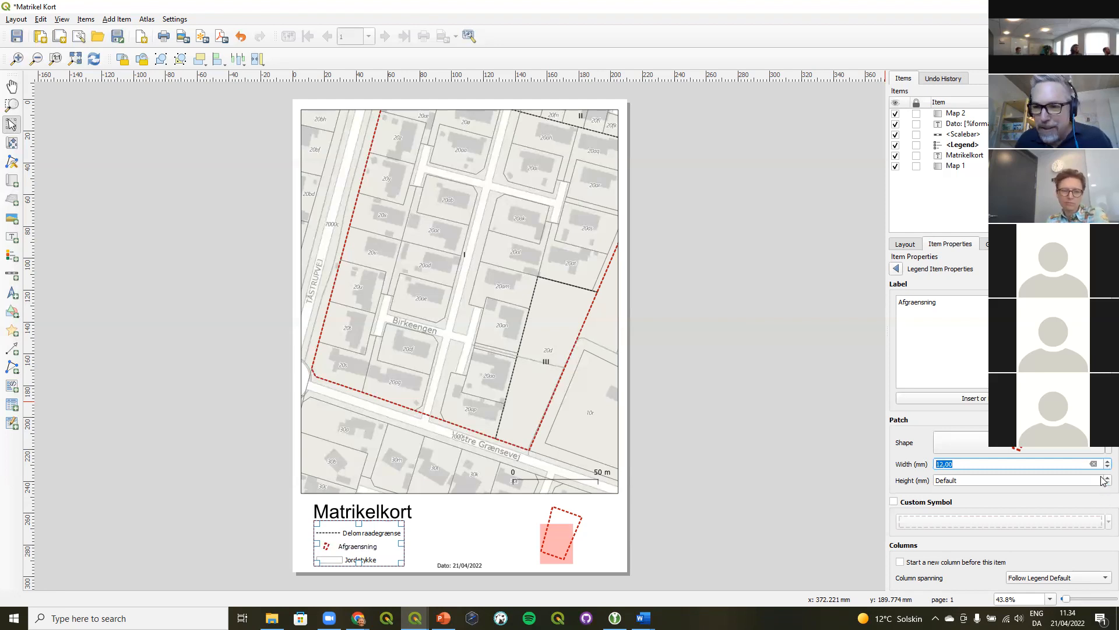
left_click(1106, 477)
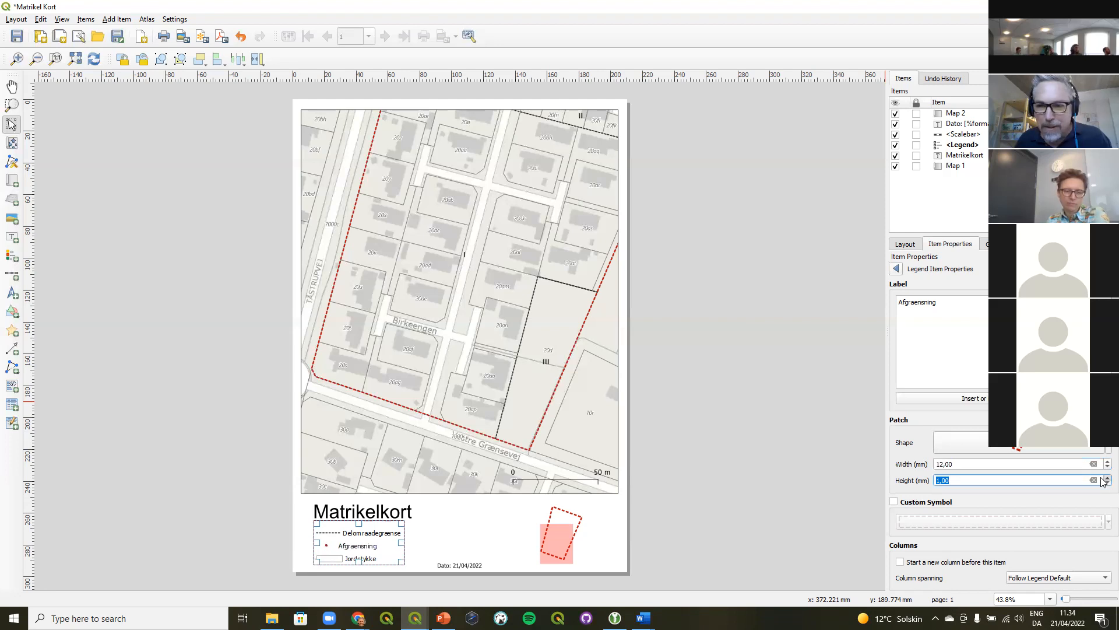
left_click(1106, 478)
left_click(1105, 477)
left_click(1105, 477)
left_click(1106, 477)
left_click(1105, 477)
left_click(1105, 477)
left_click(1105, 477)
left_click(1105, 477)
left_click(1106, 477)
left_click(1106, 478)
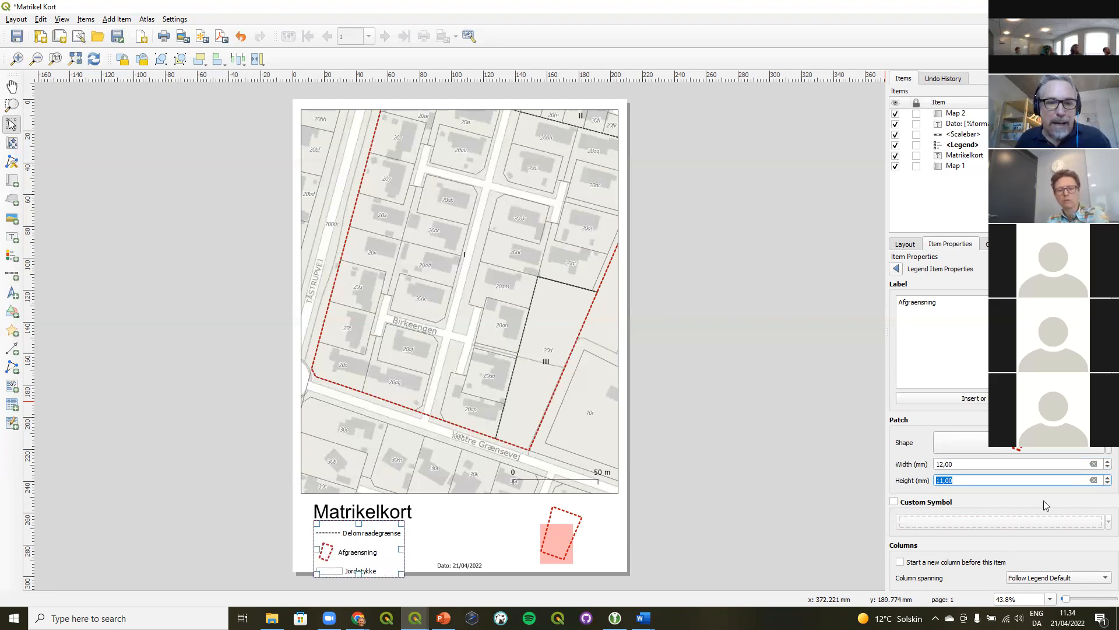
Move the legend to the page's left margin below the map, and shift the Matrikelkort title off it onto the map's lower-left corner
left_click_drag(335, 547, 321, 532)
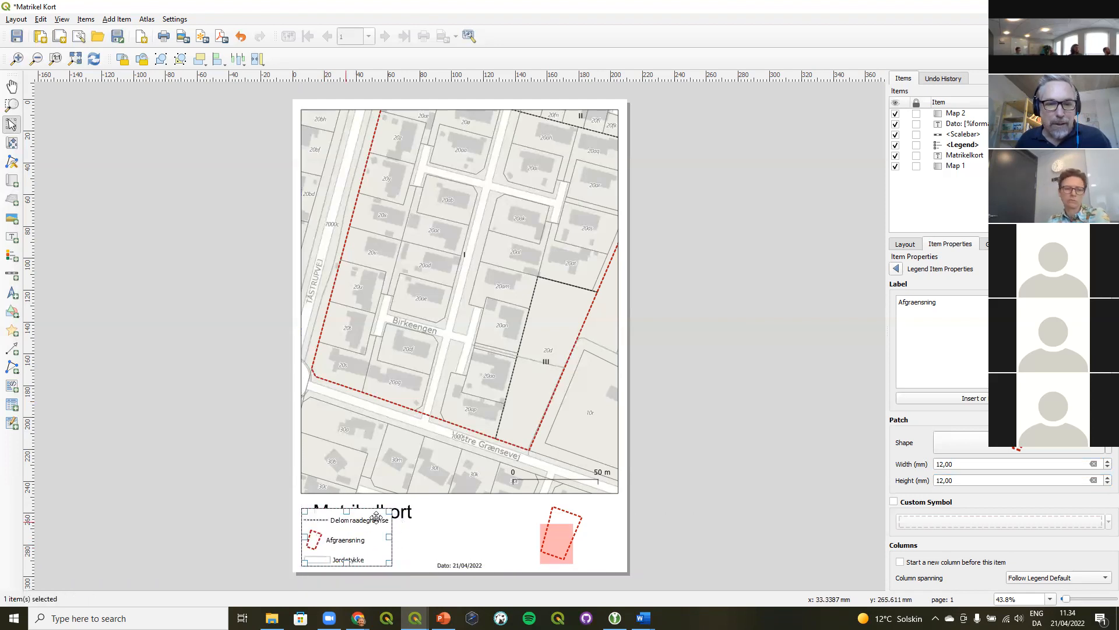
left_click(401, 511)
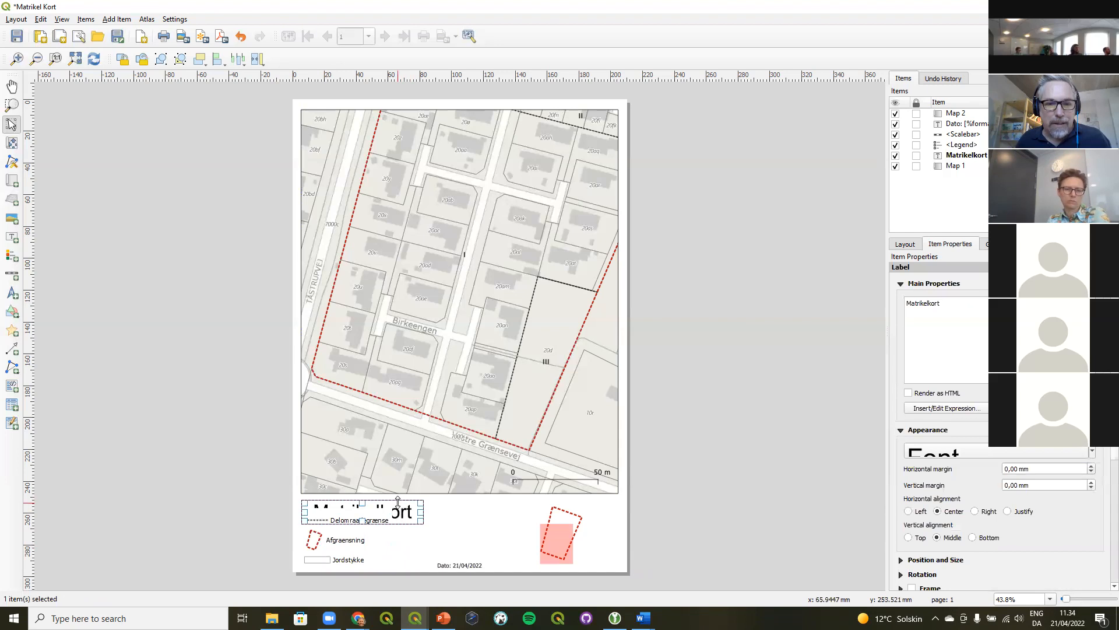
left_click_drag(403, 506, 401, 471)
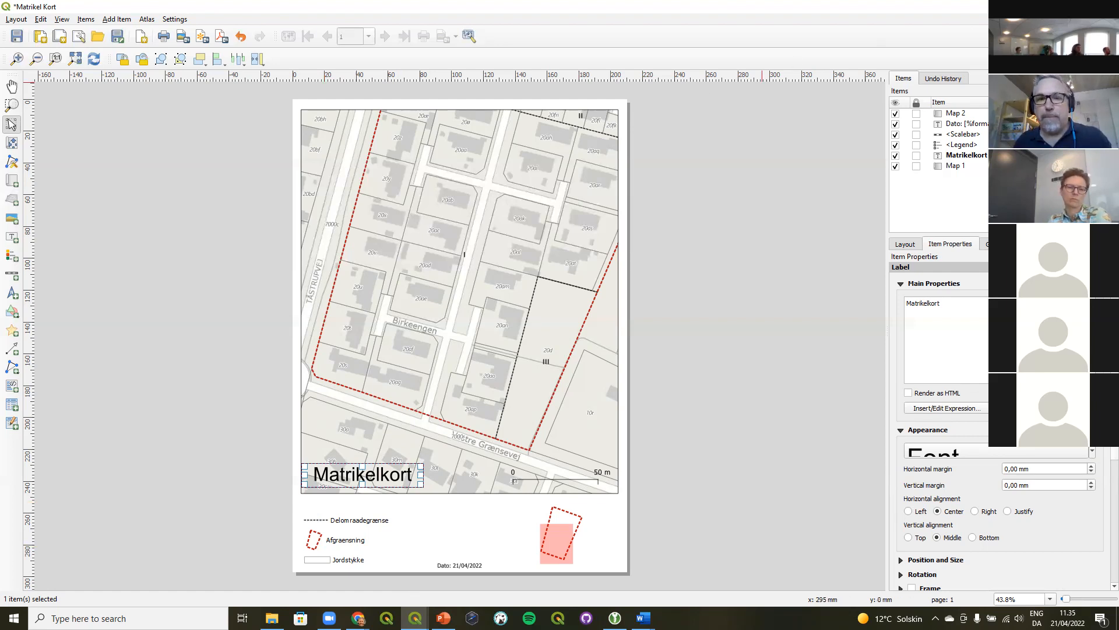
Switch to the PowerPoint presentation and read slide 51 about layout templates (.qpt)
left_click(1050, 7)
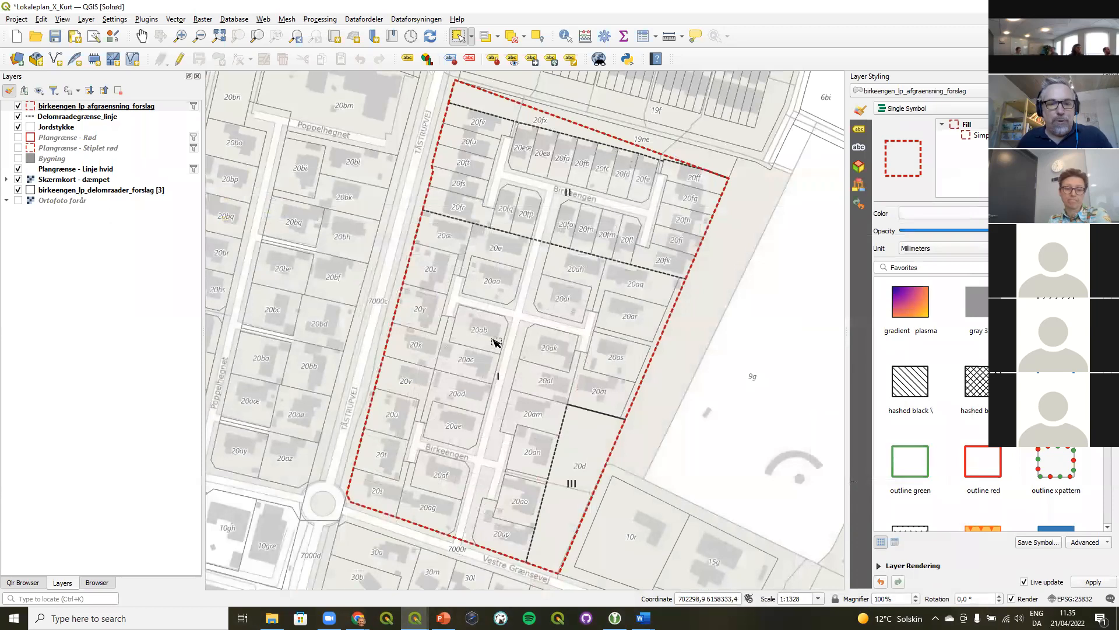
left_click(444, 617)
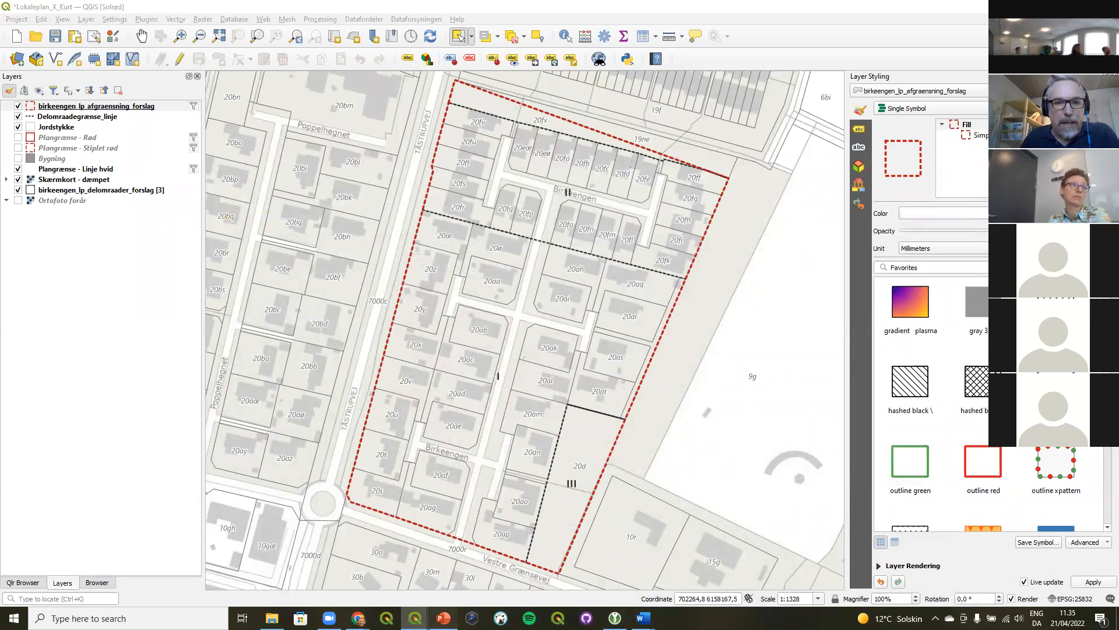
scroll(99, 399, "down", 5)
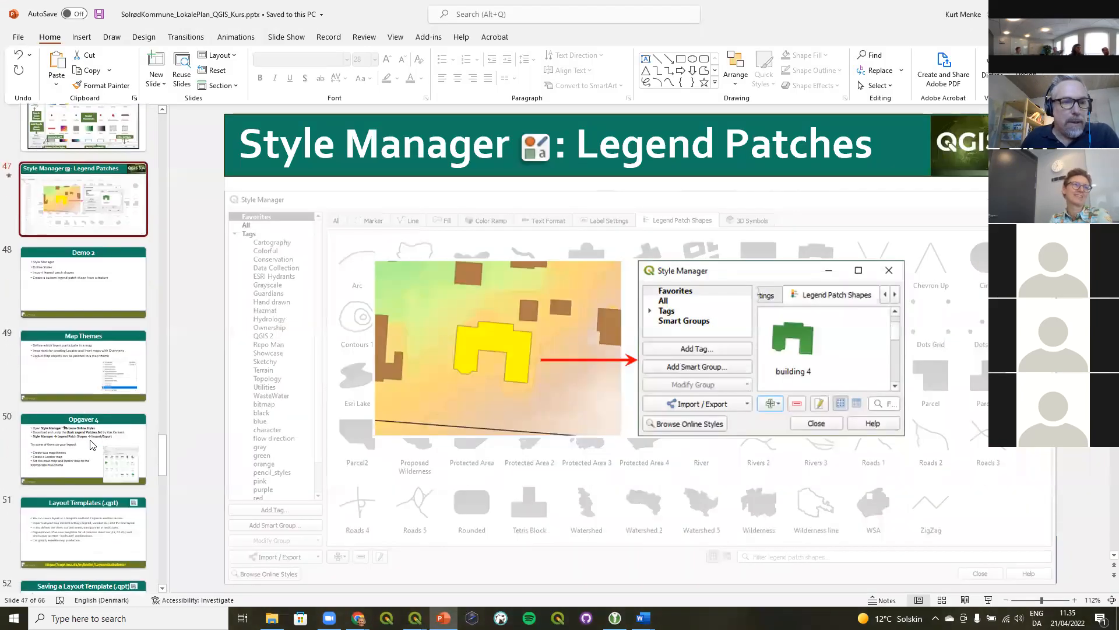
scroll(98, 399, "down", 5)
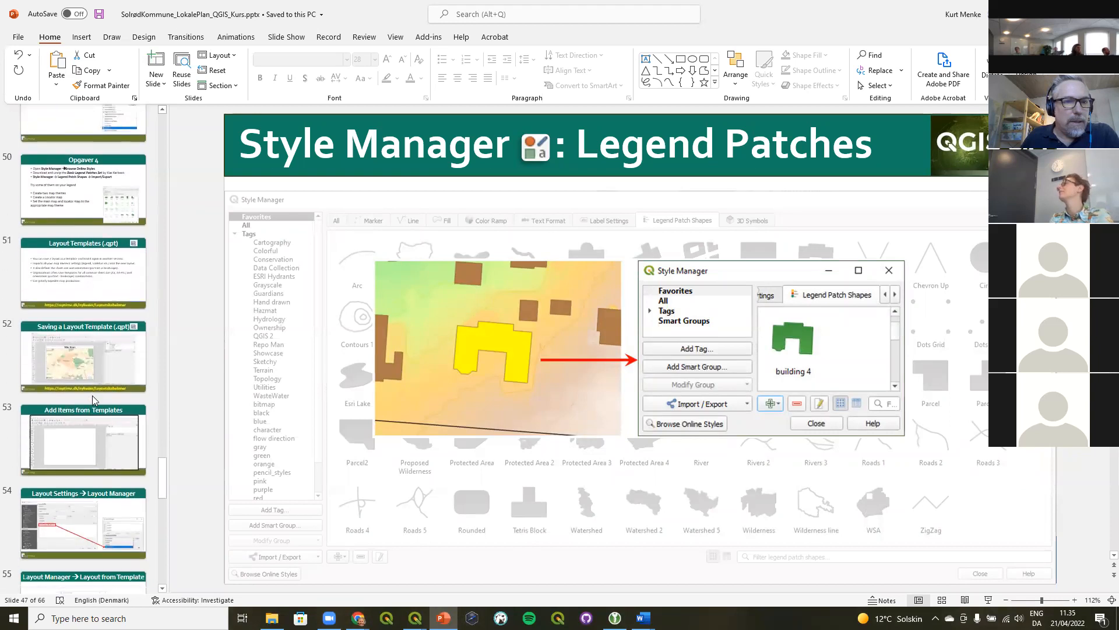
left_click(77, 260)
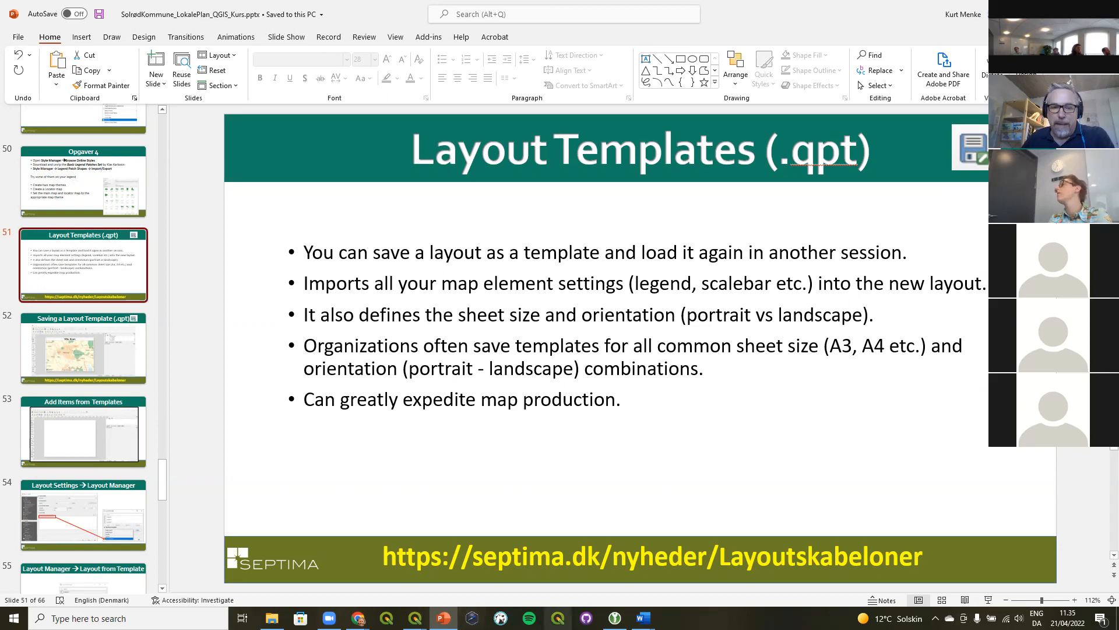
Return to the Matrikel Kort layout in QGIS and place the Matrikelkort title below the map, between the legend and the overview map
left_click(415, 618)
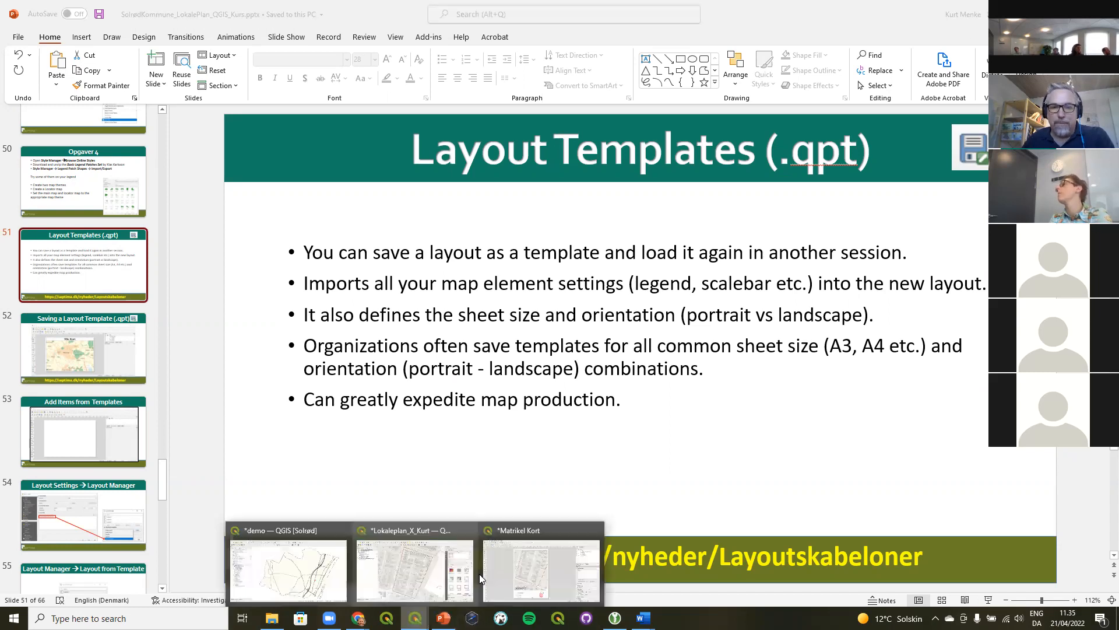
left_click(511, 560)
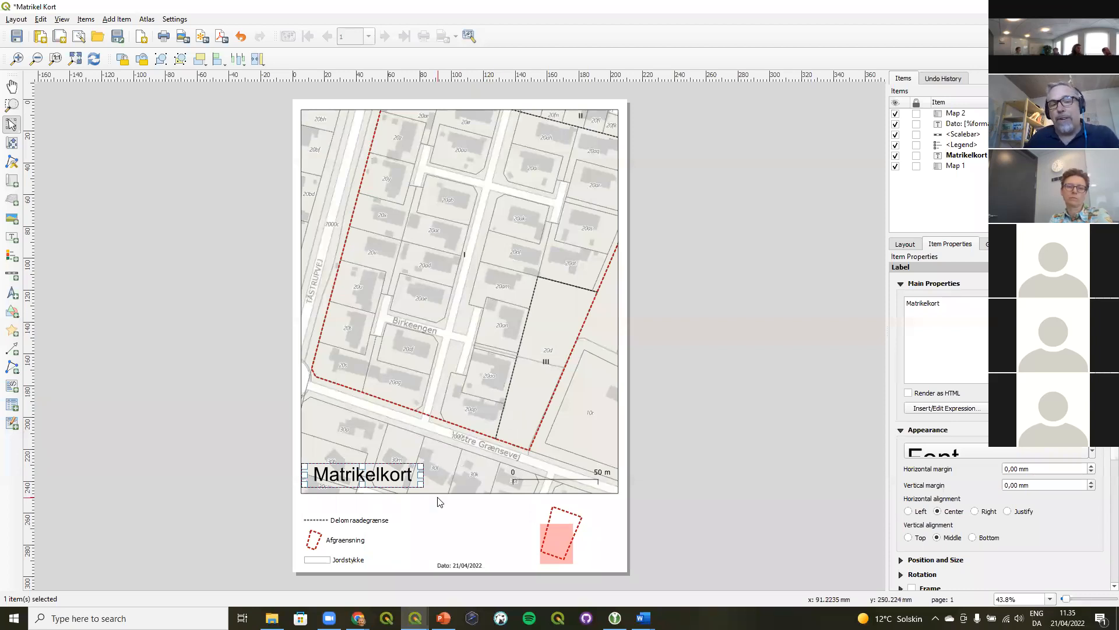
left_click_drag(411, 490, 508, 523)
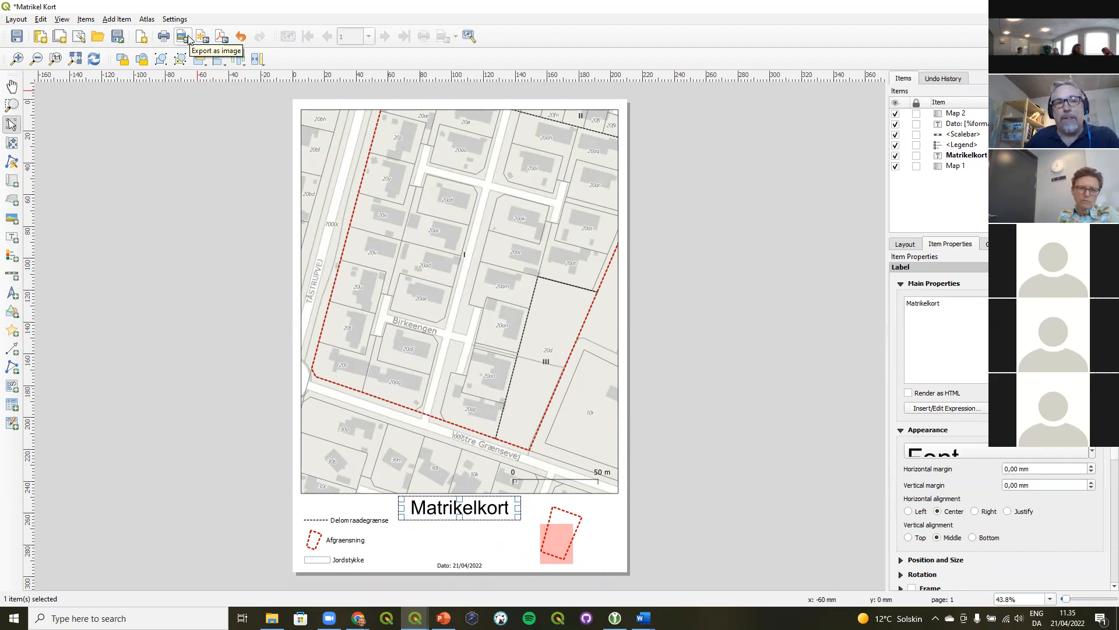
Export the layout as the image Matrikel Kort.png into the Solrød folder at 300 dpi, with antialiasing enabled
left_click(221, 37)
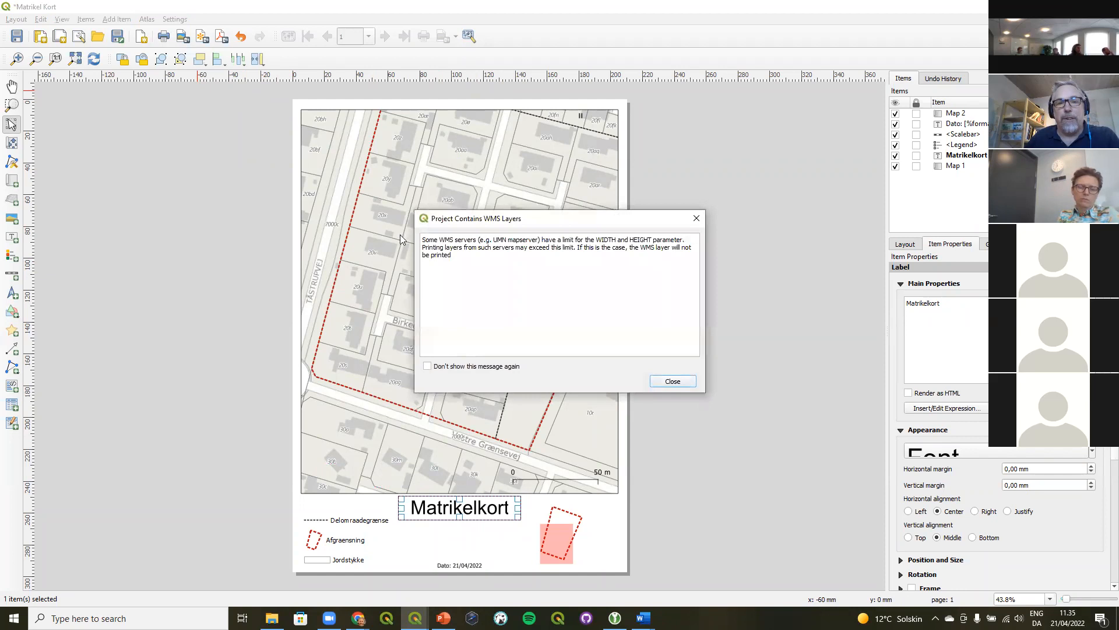
left_click(669, 381)
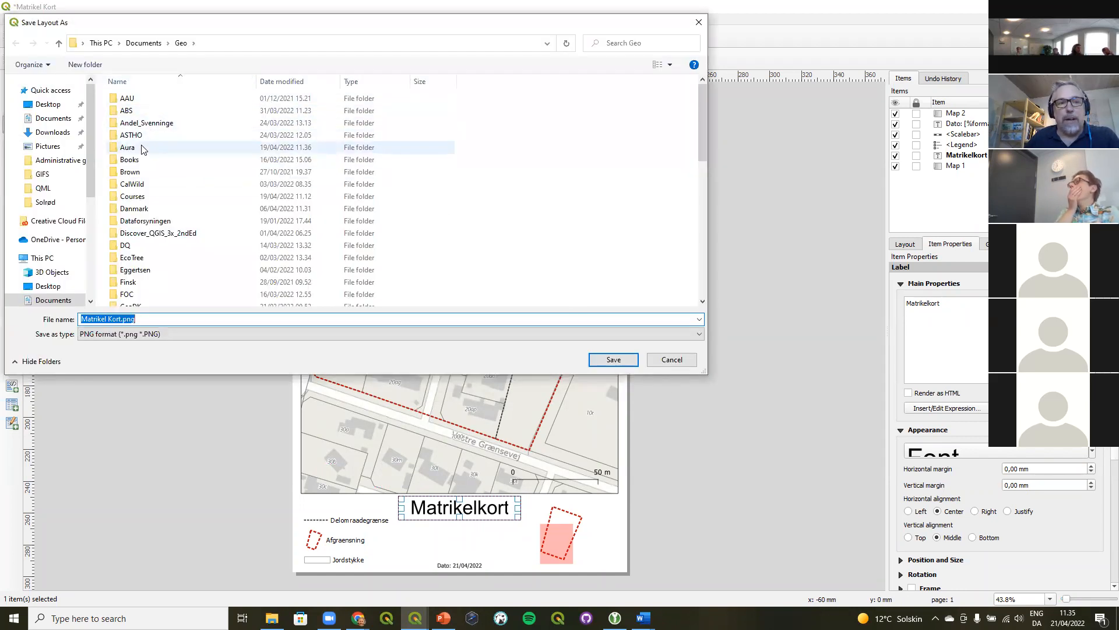
scroll(143, 150, "down", 10)
double_click(140, 263)
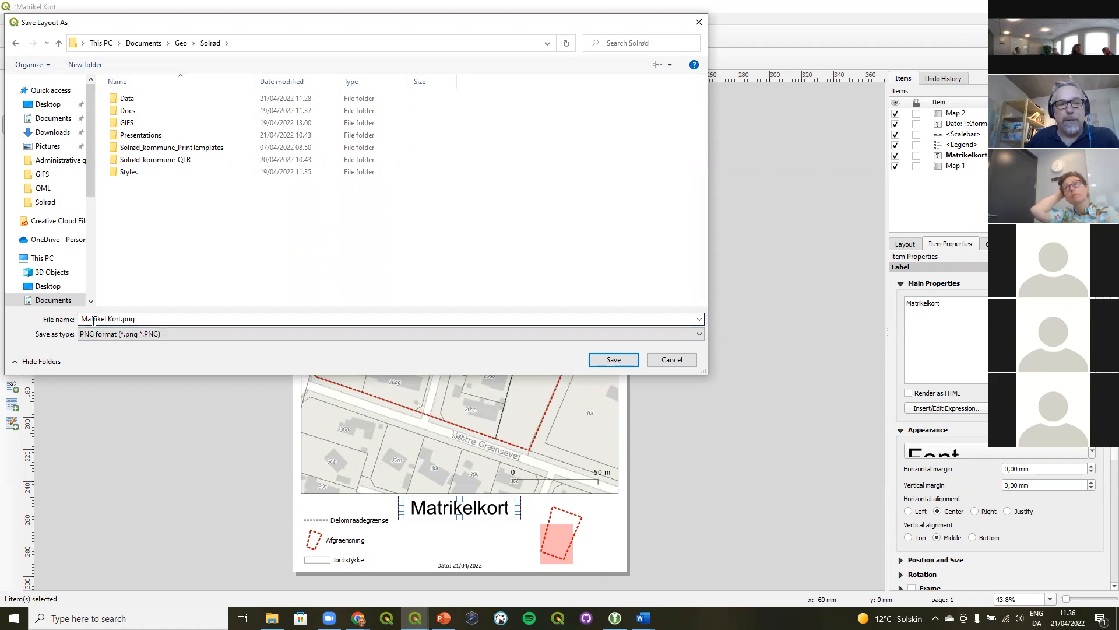
left_click(618, 360)
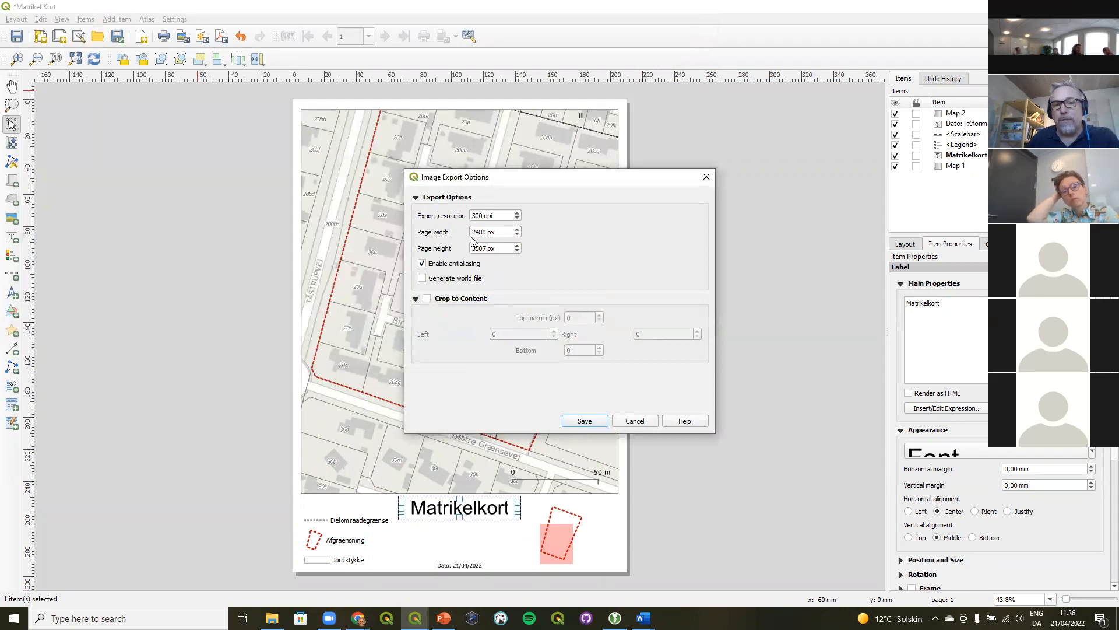
left_click(583, 420)
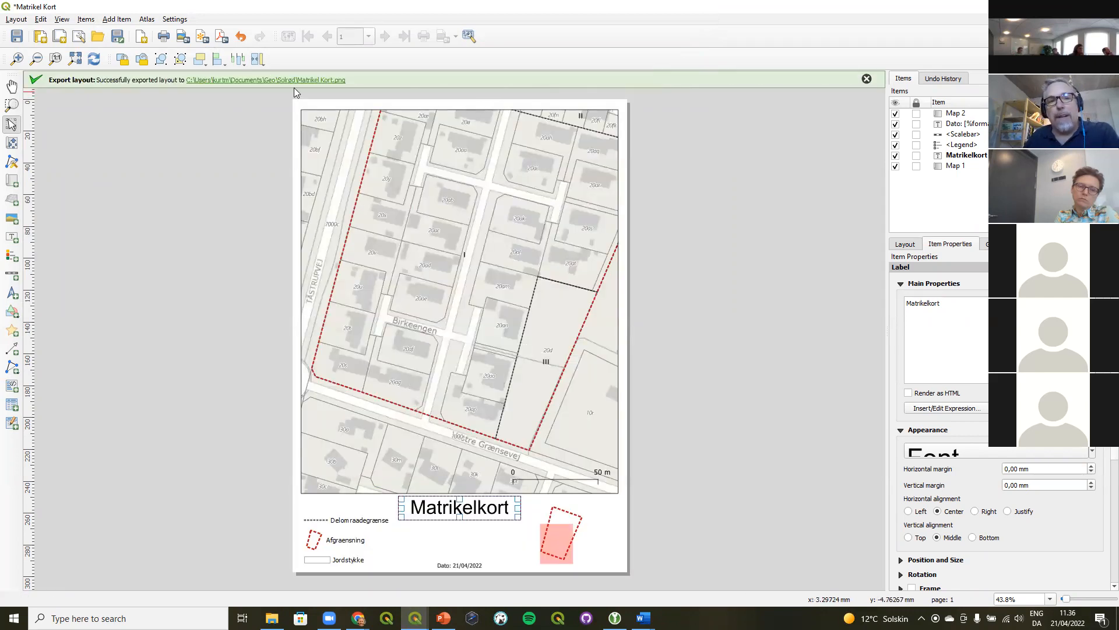
Open the exported Matrikel Kort.png from its folder to check the map image, and return to the layout
left_click(292, 80)
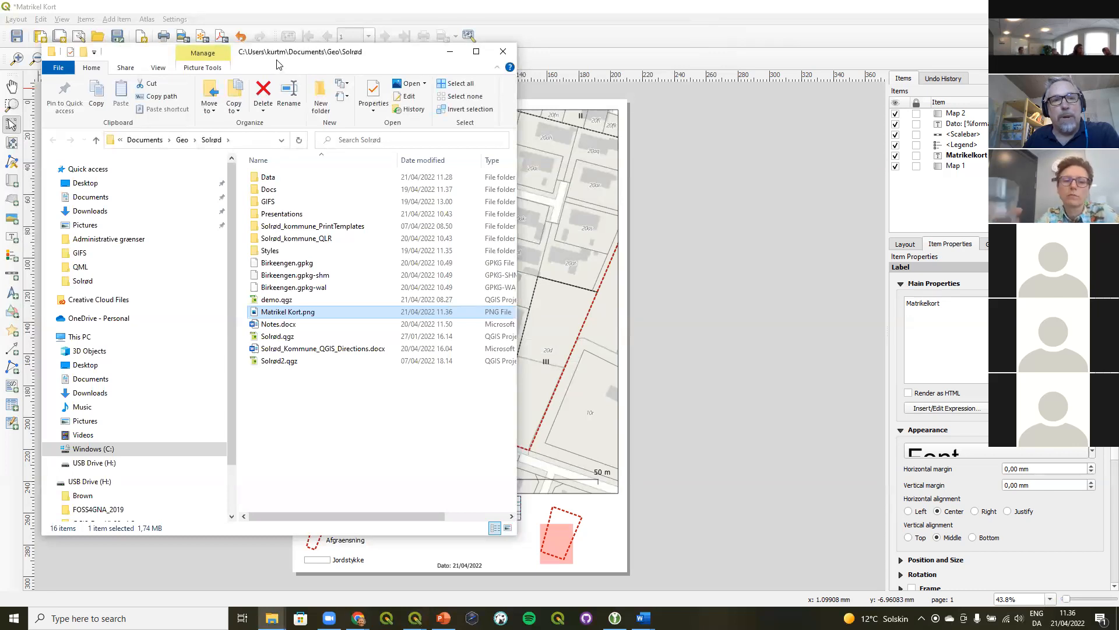
double_click(276, 312)
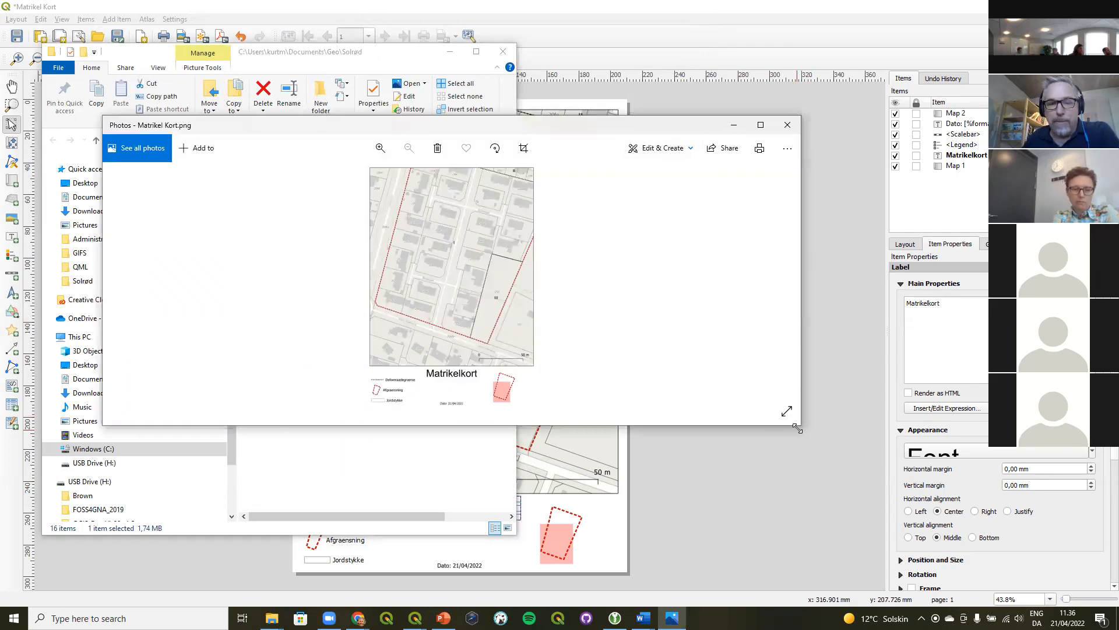
left_click_drag(797, 429, 937, 585)
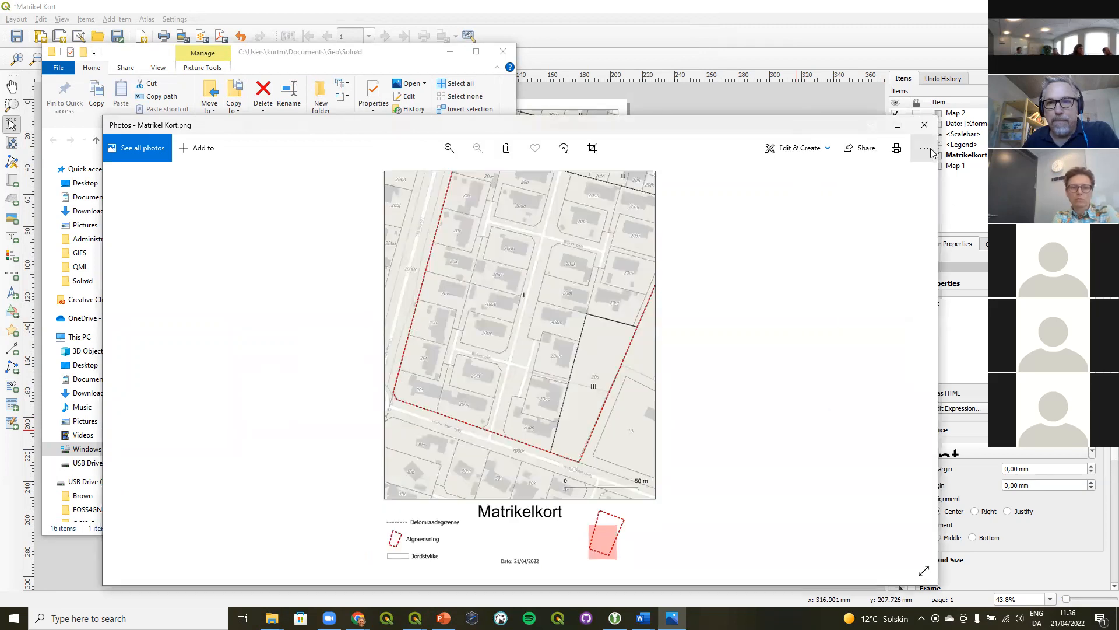
left_click(922, 127)
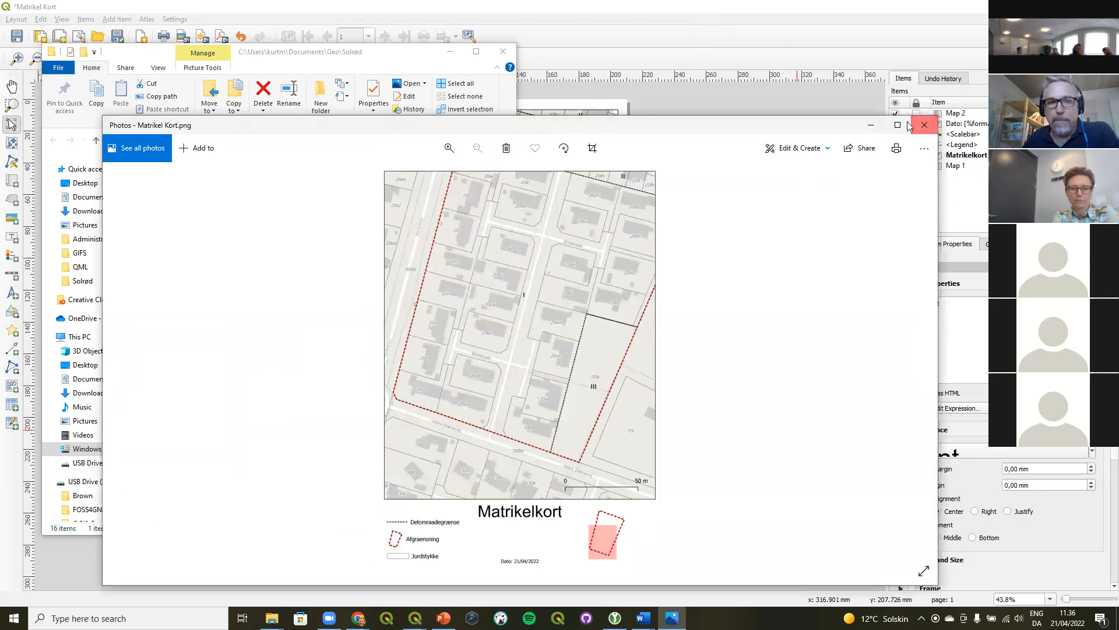
left_click(454, 53)
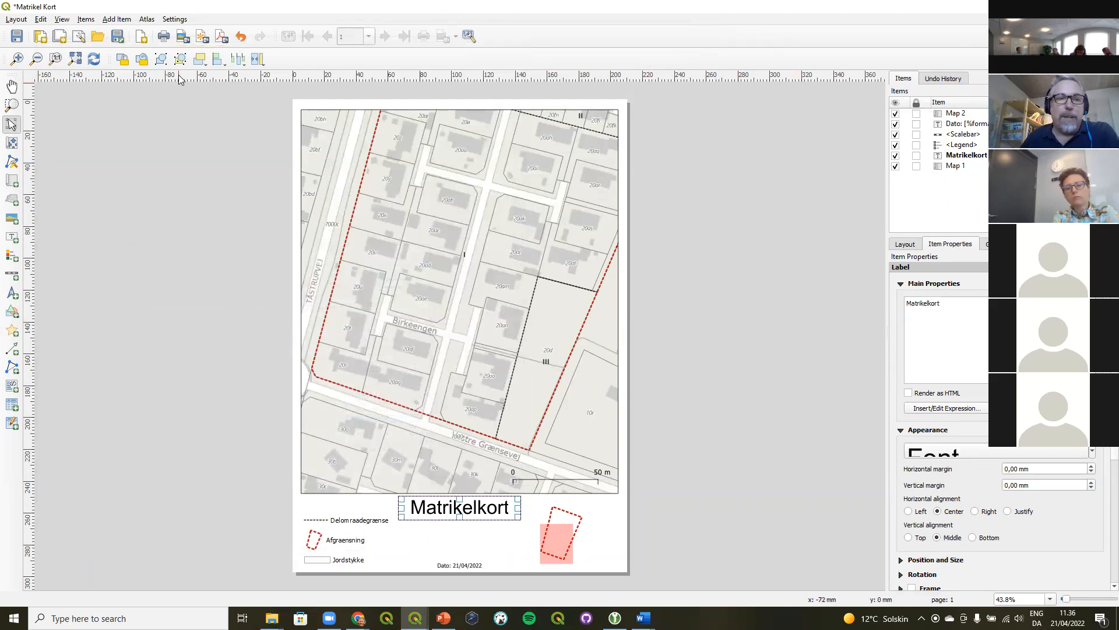
Save the layout as a template in the Solrød_kommune_PrintTemplates folder, named with the author's first name followed by MatrikelKort, and deselect the title
left_click(118, 39)
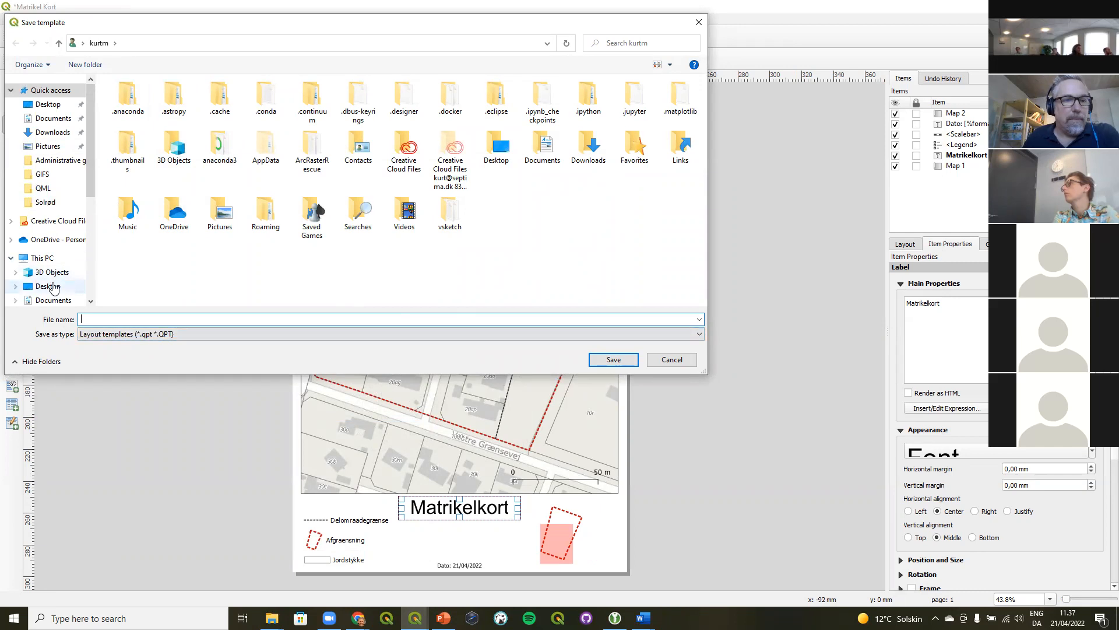
scroll(58, 274, "down", 1)
left_click(53, 263)
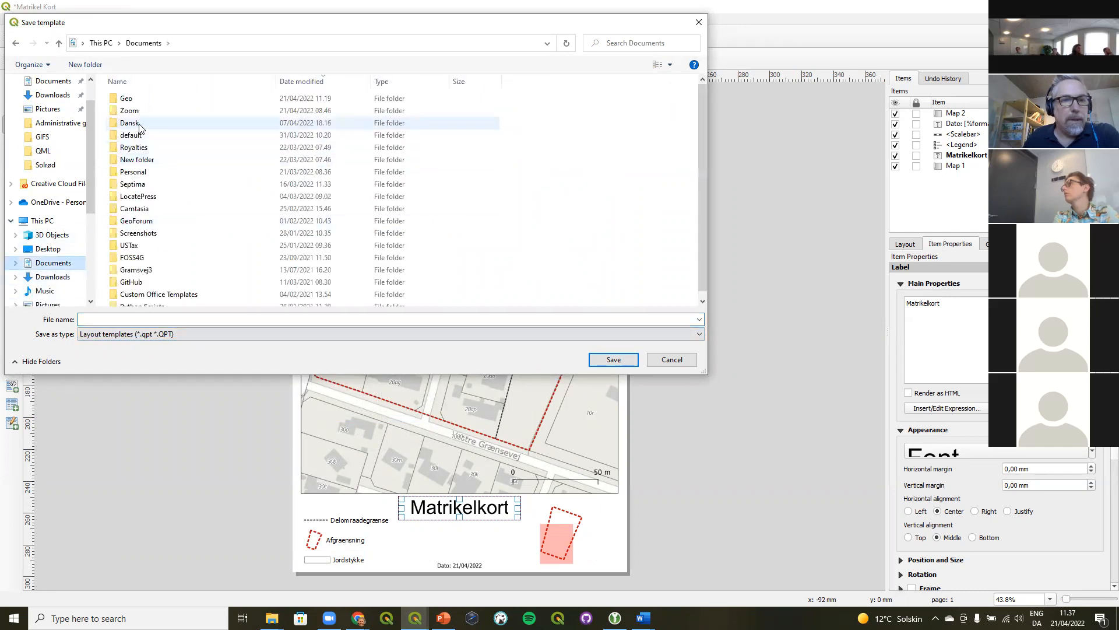
double_click(132, 100)
scroll(138, 241, "down", 8)
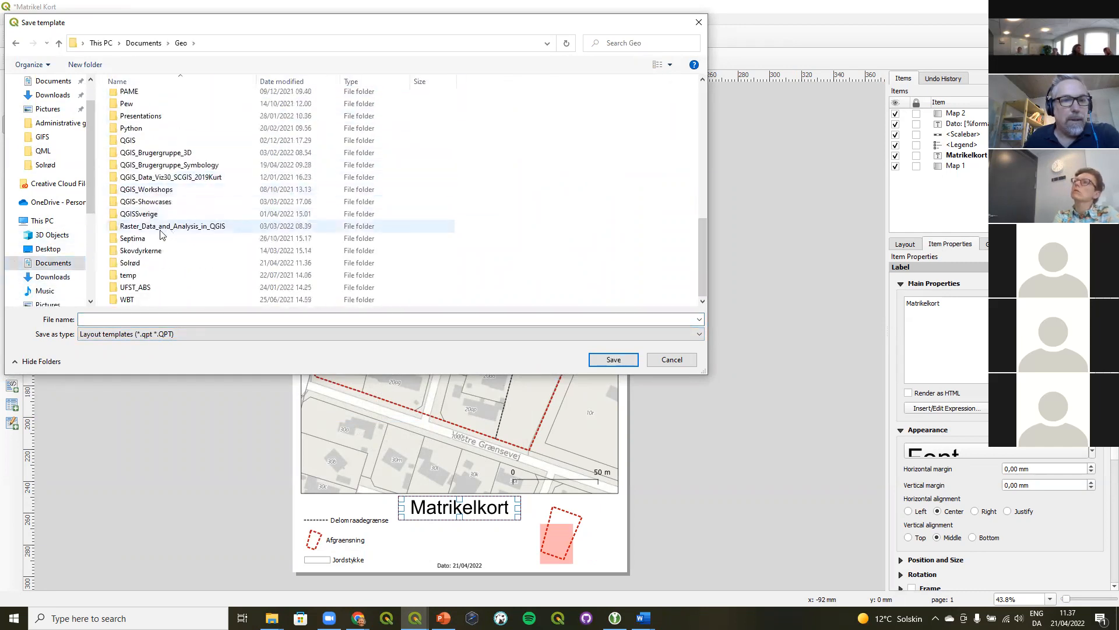
double_click(131, 262)
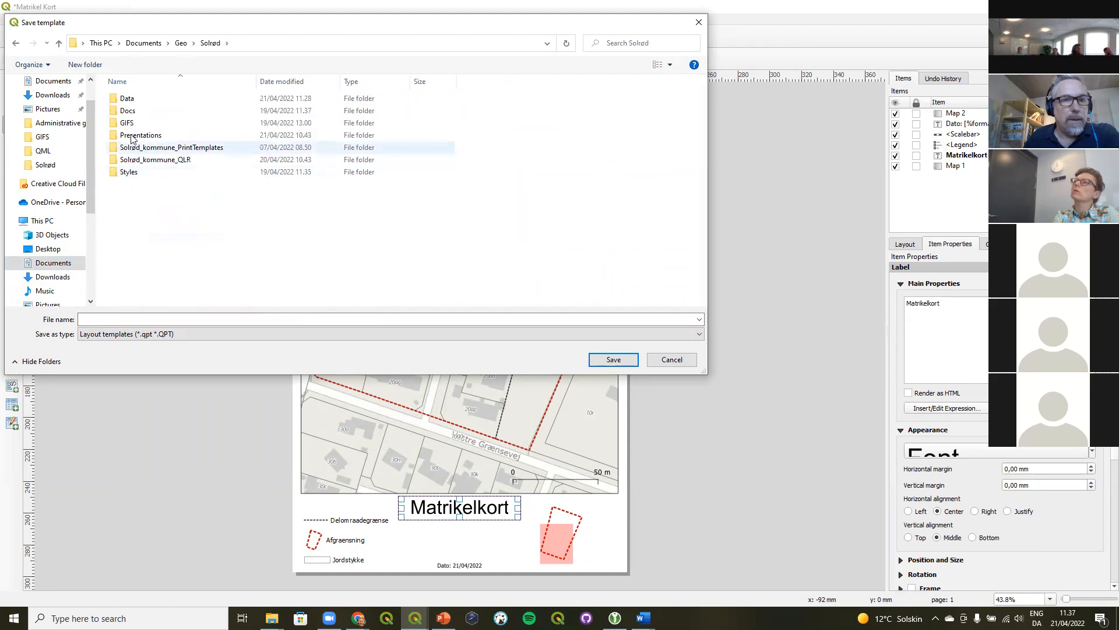
double_click(153, 148)
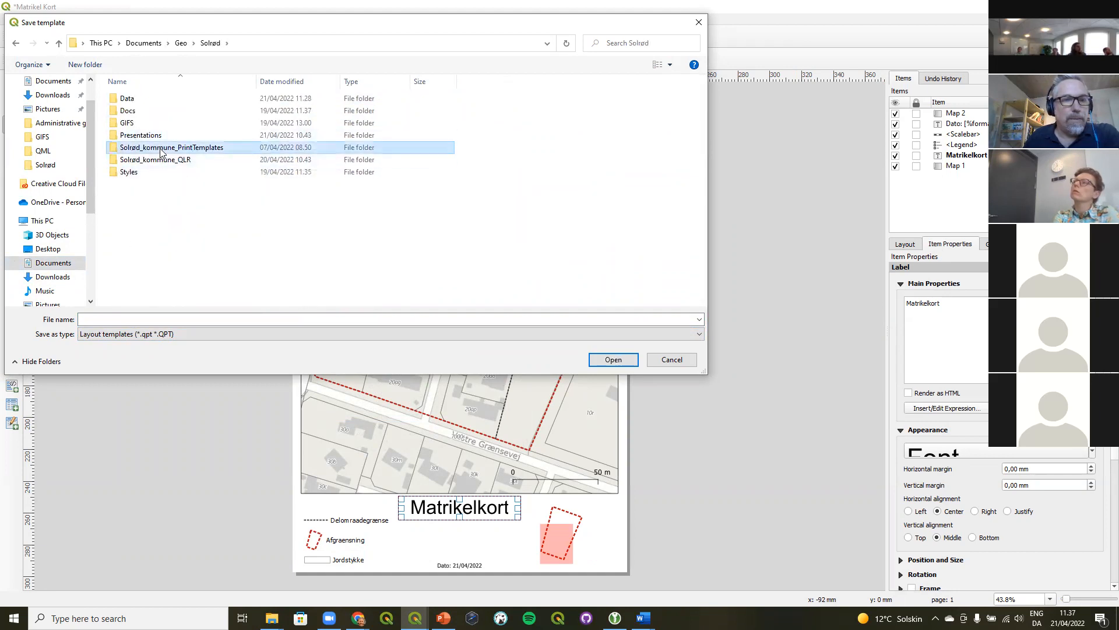
left_click(113, 317)
type("Ku")
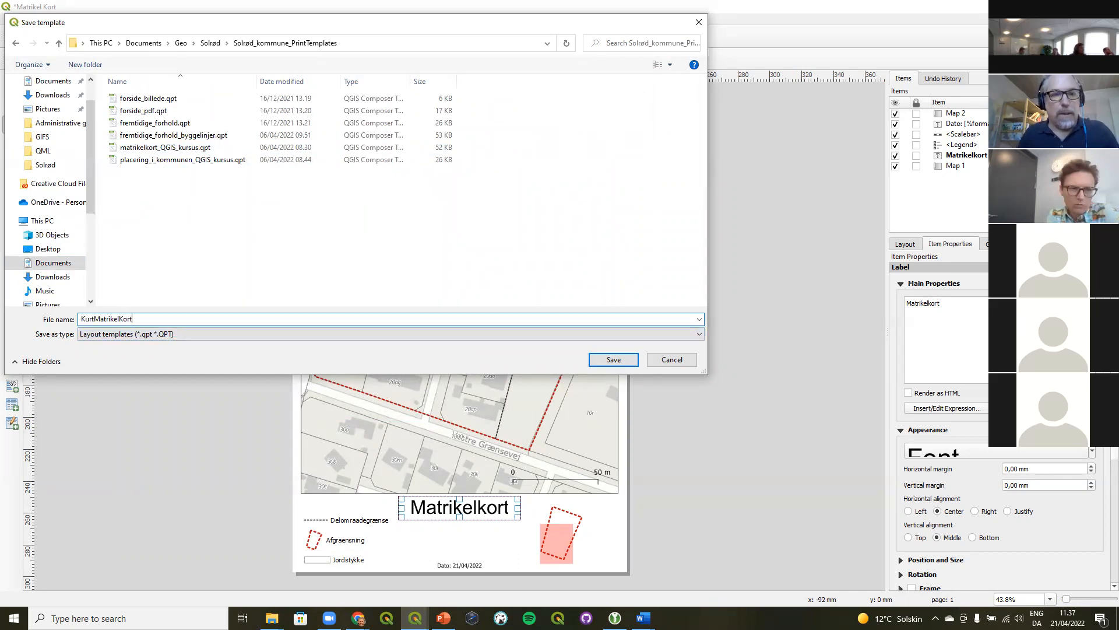
type("rtMatrikelKort")
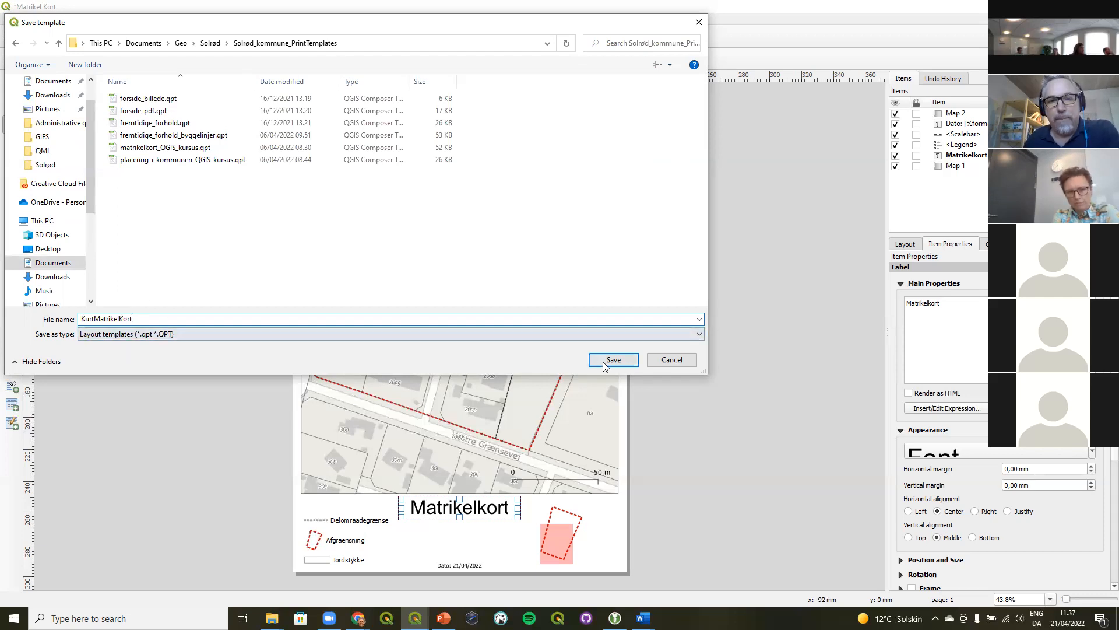
left_click(613, 359)
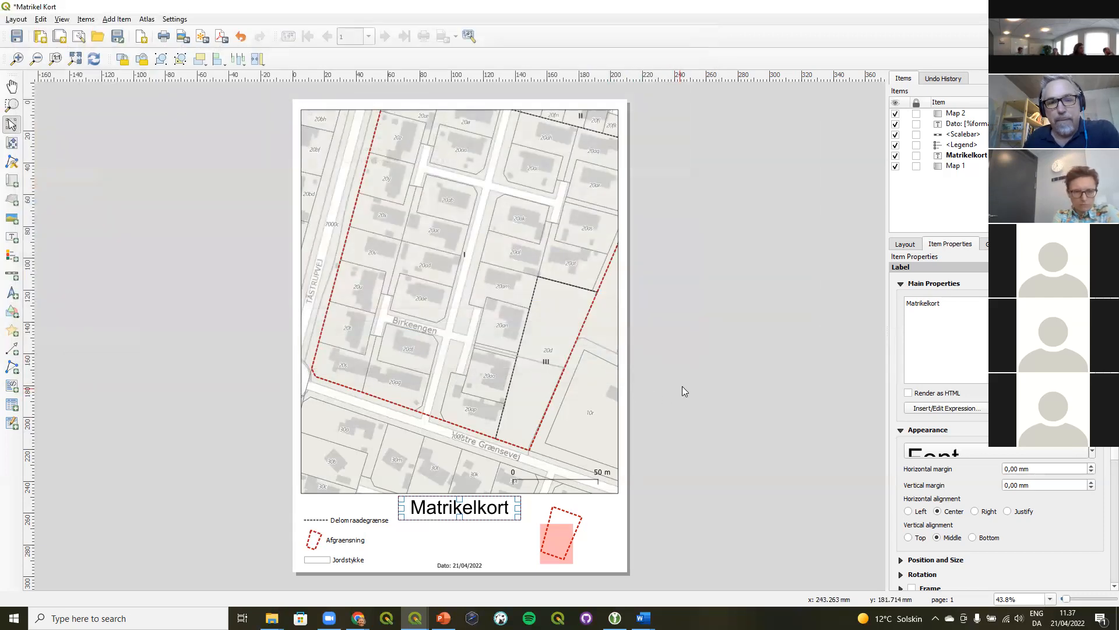
left_click(696, 393)
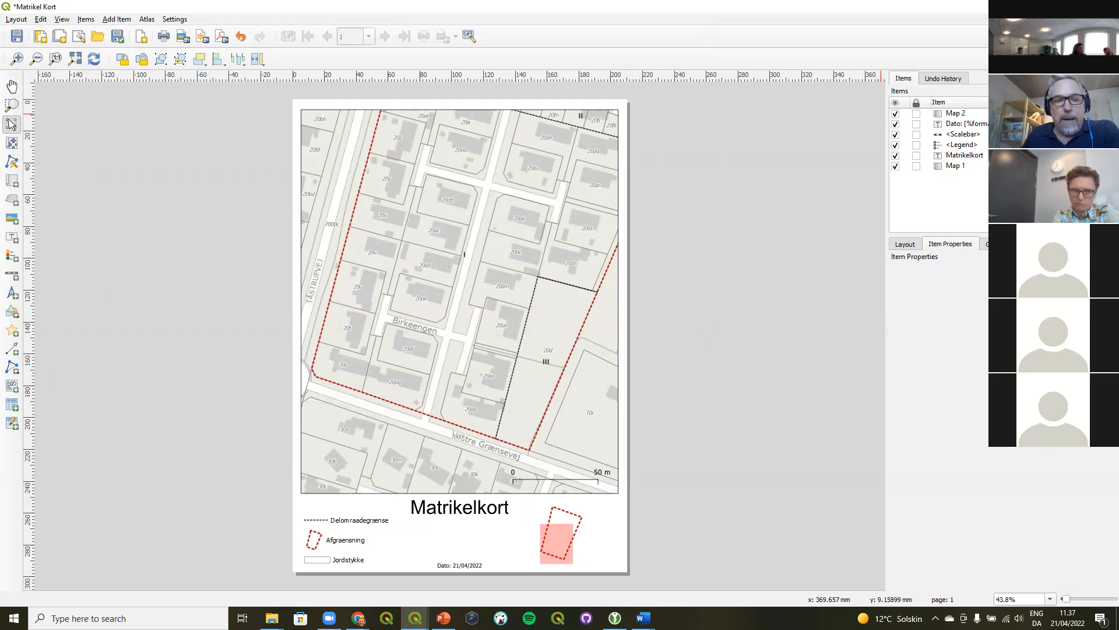
Switch to the main QGIS window of the local plan project and open the Layout Manager
key("alt+Tab")
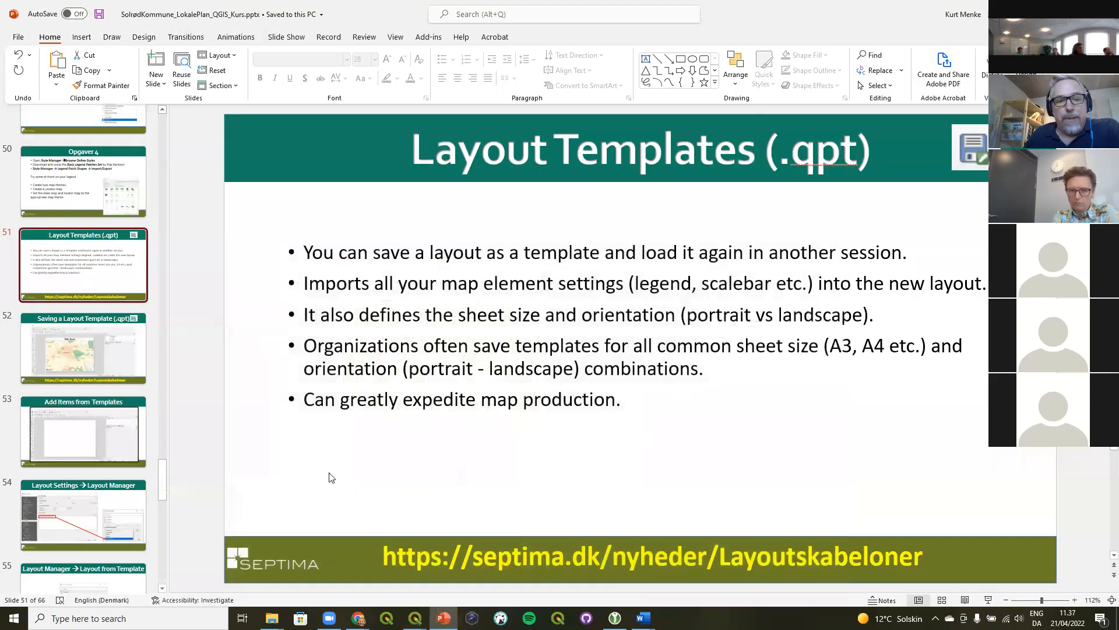
mouse_move(415, 618)
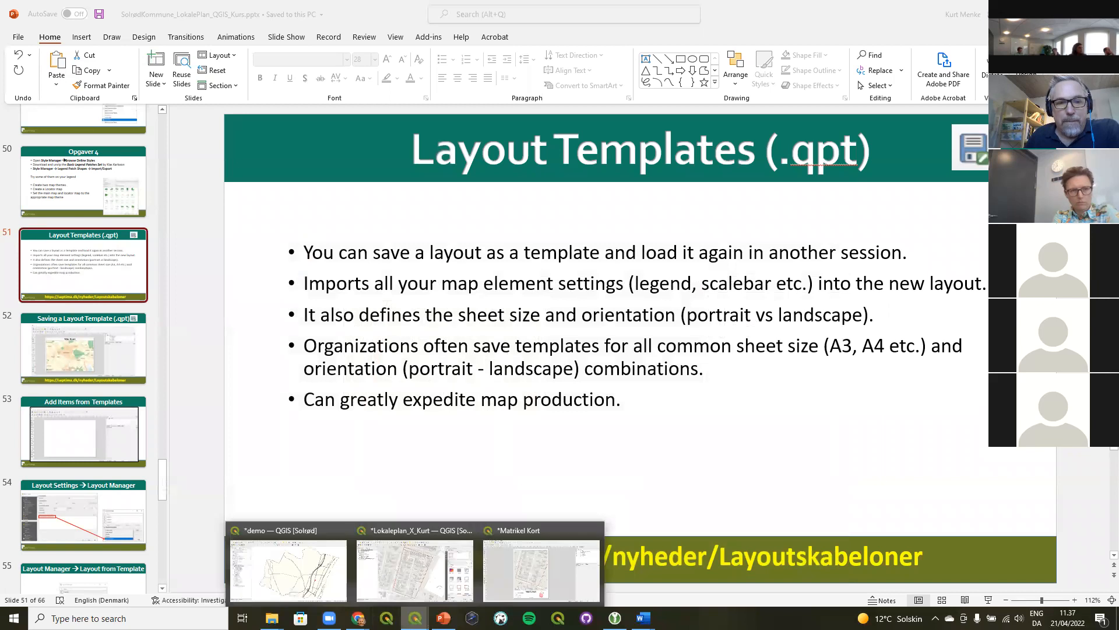
left_click(411, 574)
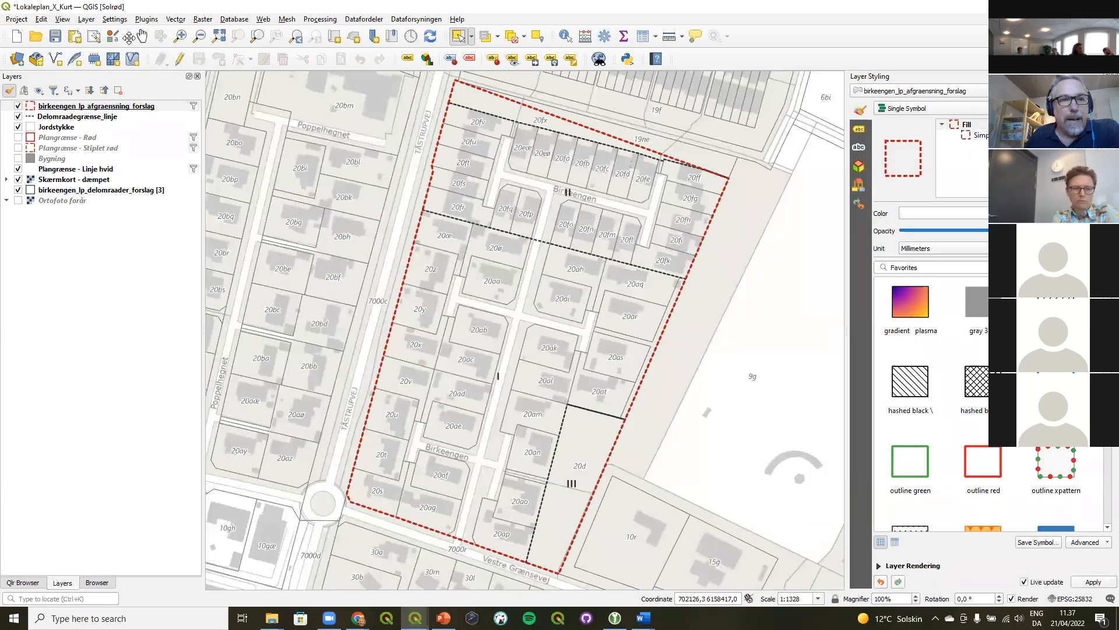
left_click(17, 20)
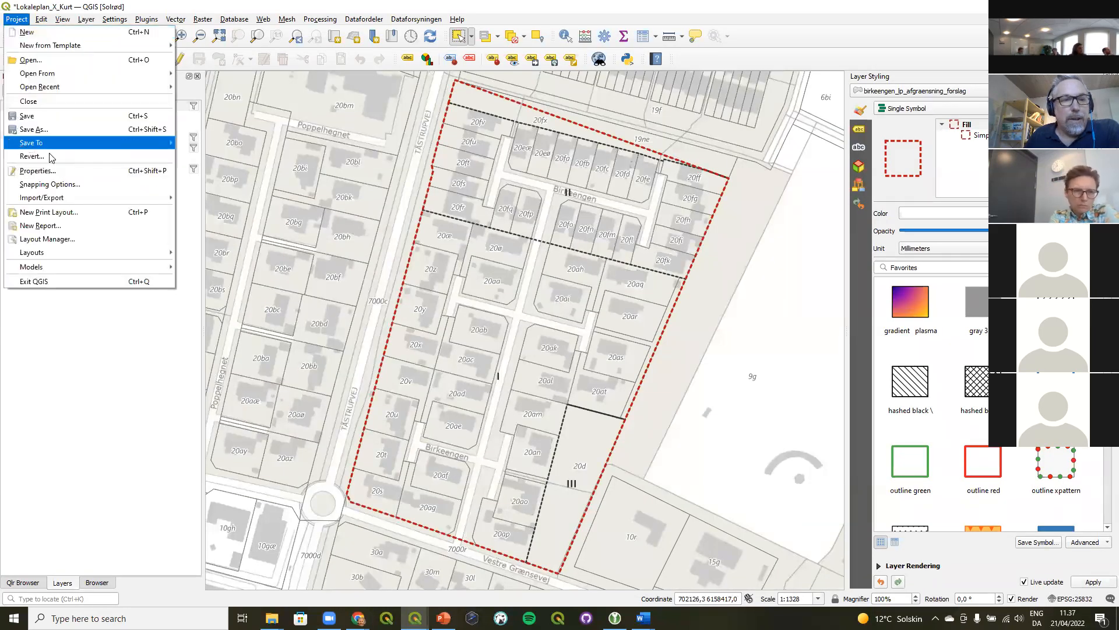
left_click(62, 240)
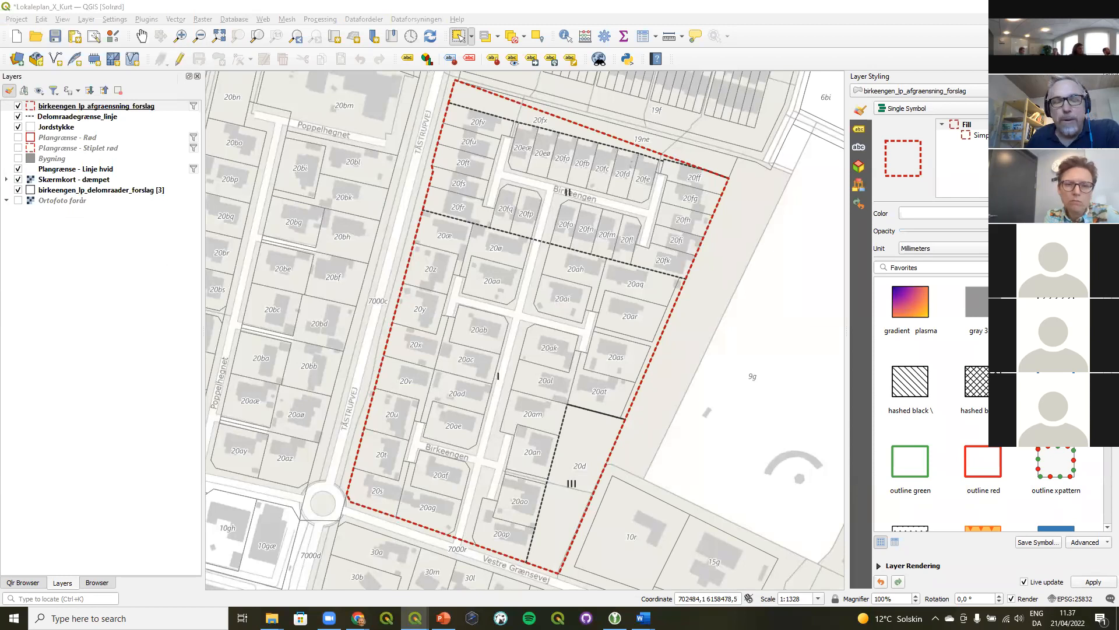
Create a print layout titled Matrikel KortNord from the saved MatrikelKort template
left_click(350, 199)
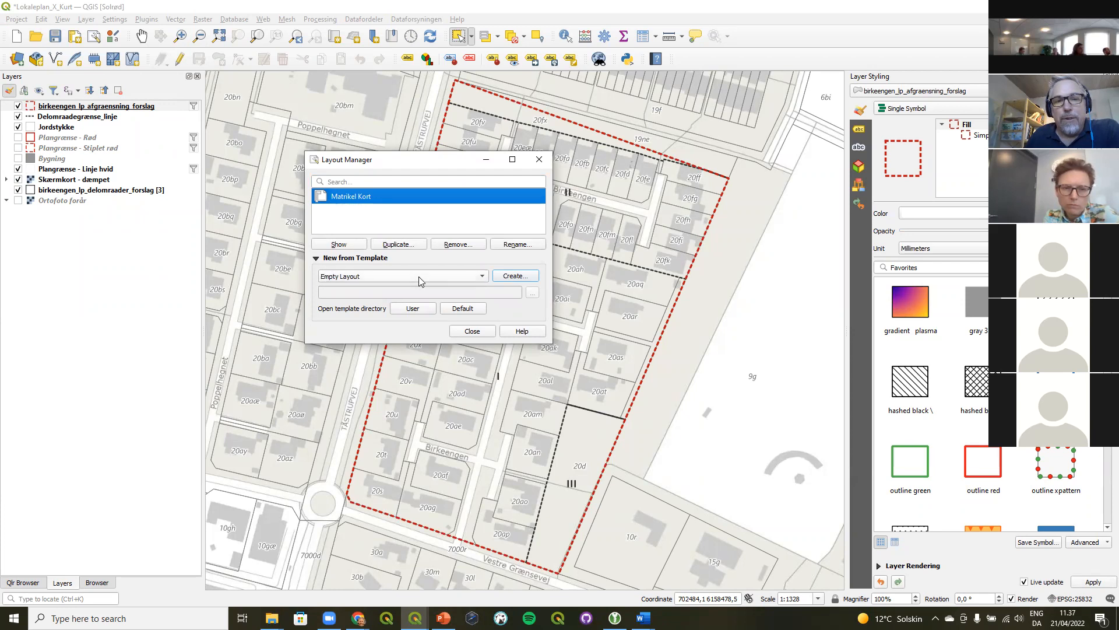
left_click(447, 280)
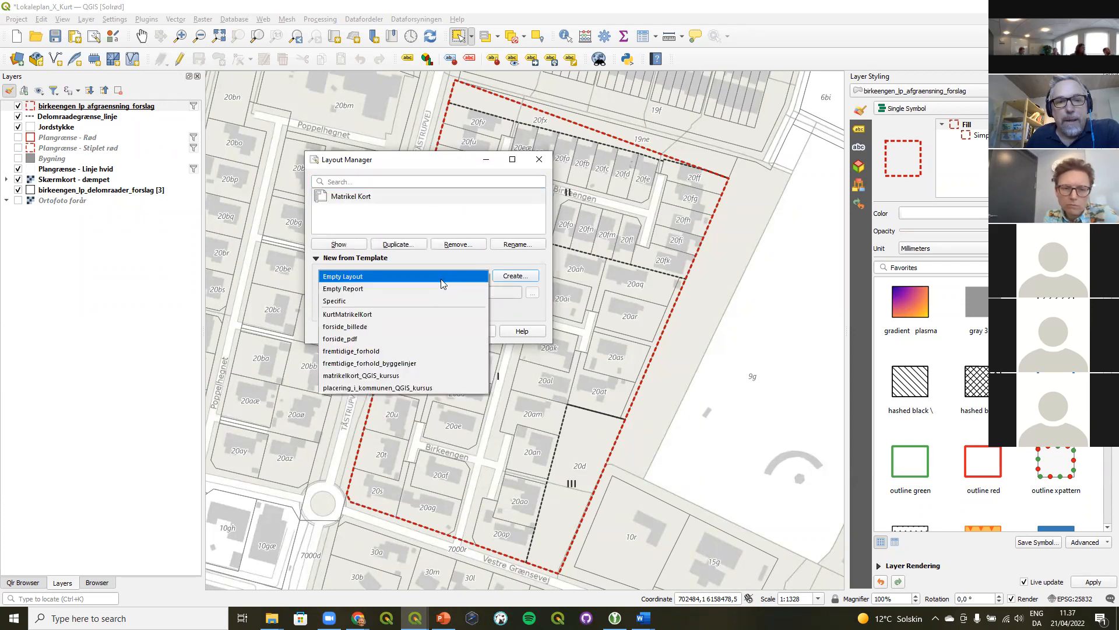
left_click(343, 316)
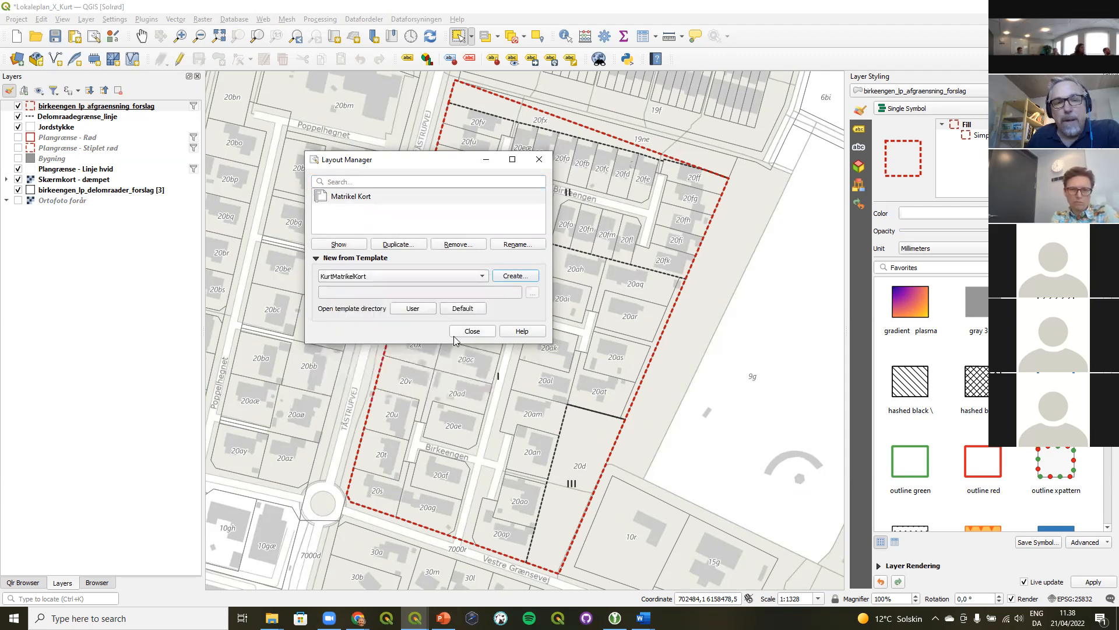
left_click(513, 276)
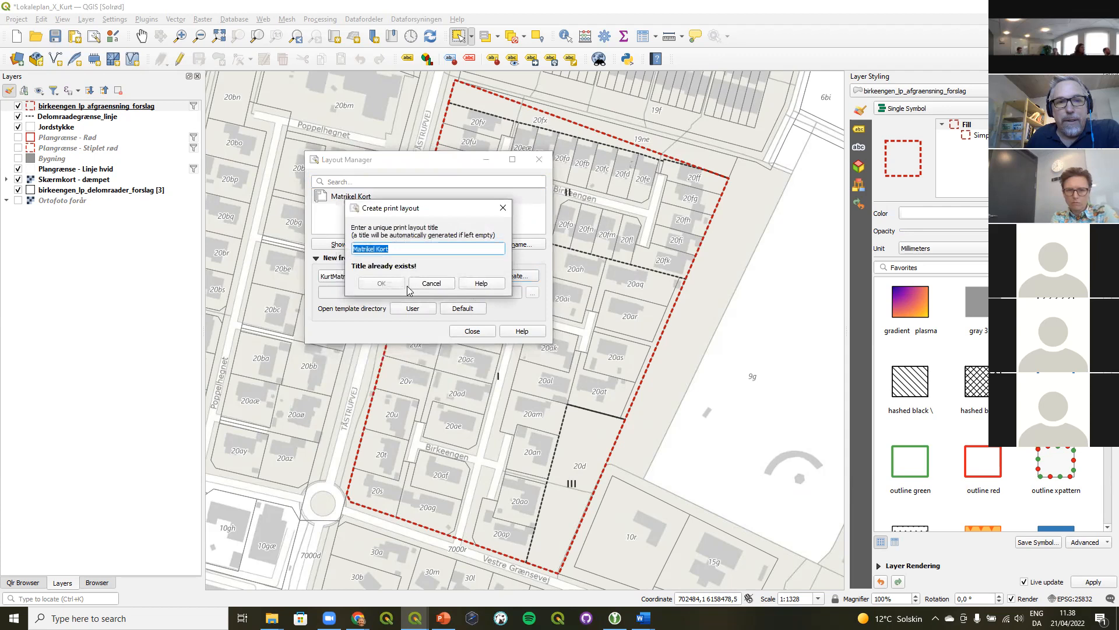
left_click(394, 251)
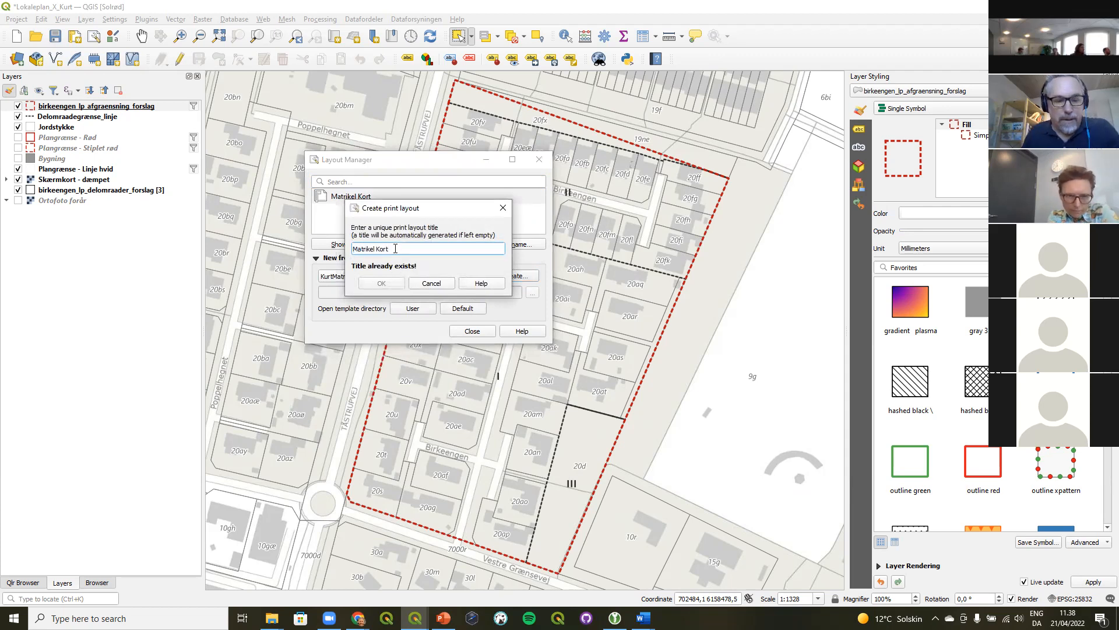
type("No")
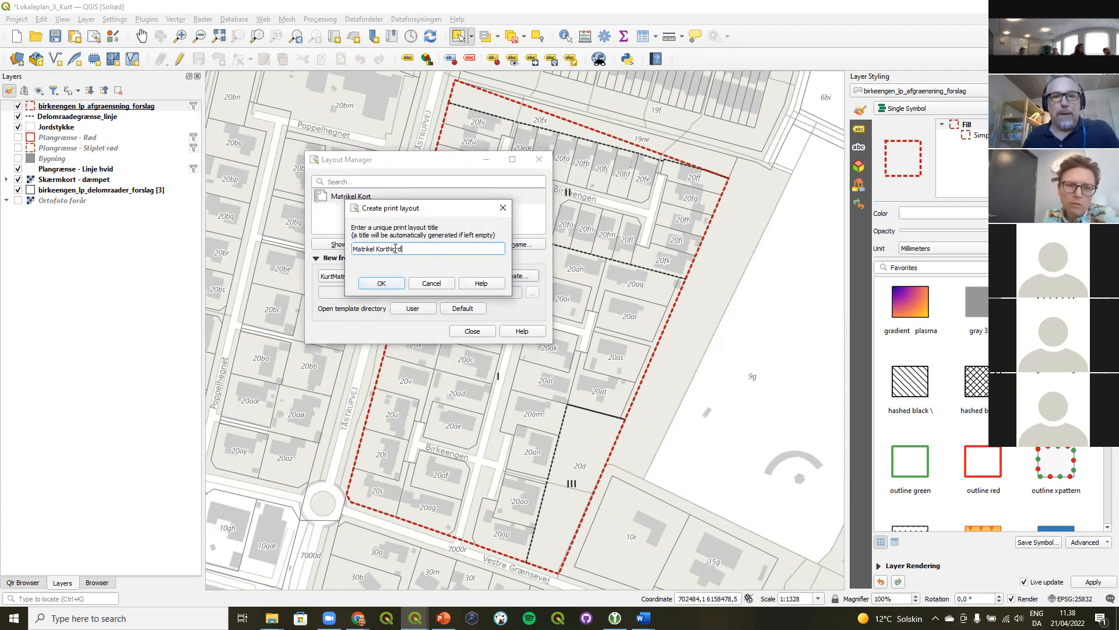
type("rd")
left_click(377, 281)
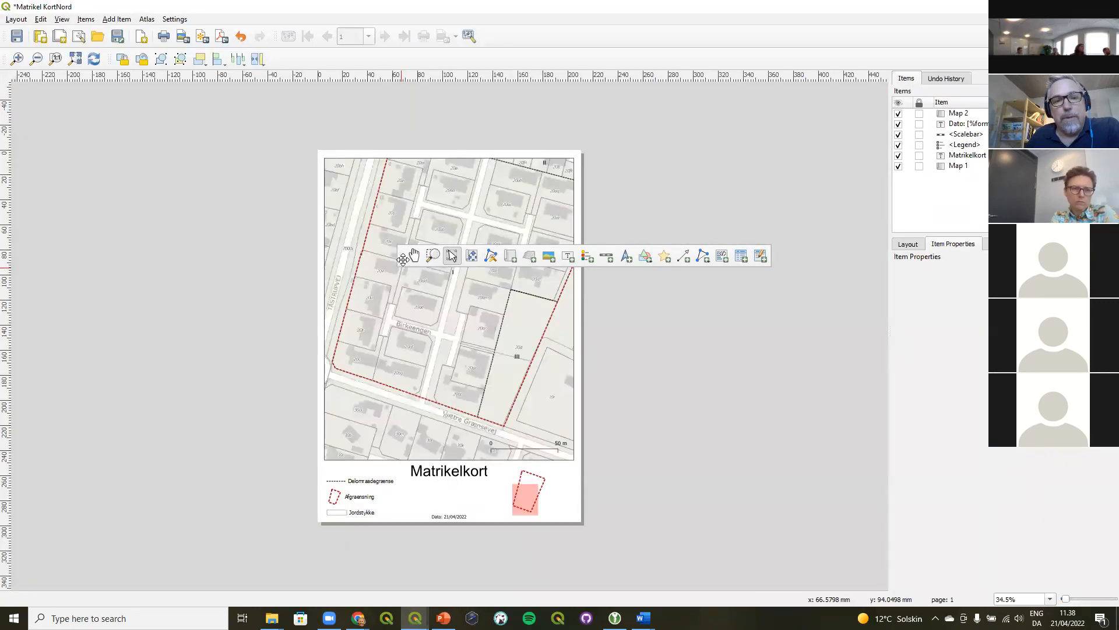
Dock the floating toolbox and shift the main map's content so it shows the northern part of the plan area
left_click_drag(400, 257, 3, 201)
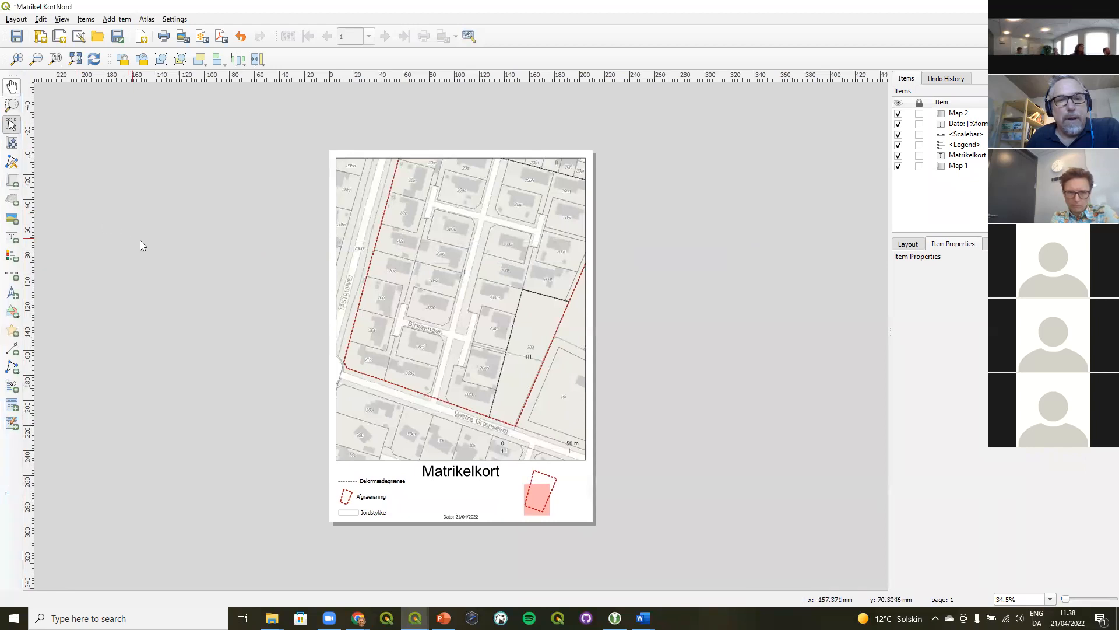
left_click(13, 144)
left_click_drag(496, 199, 475, 326)
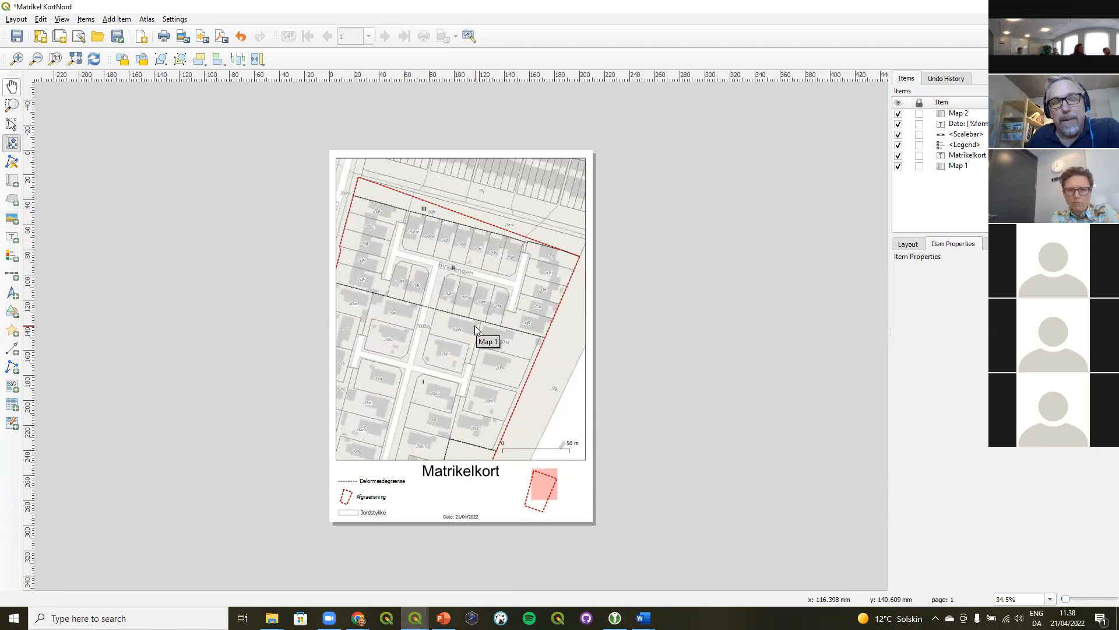
left_click(80, 60)
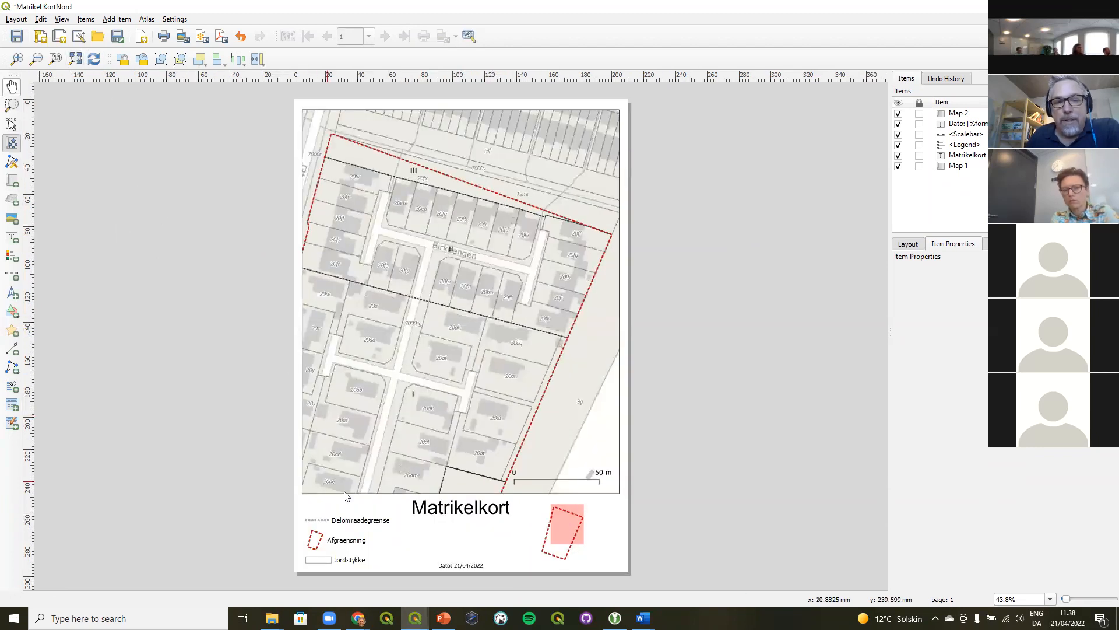
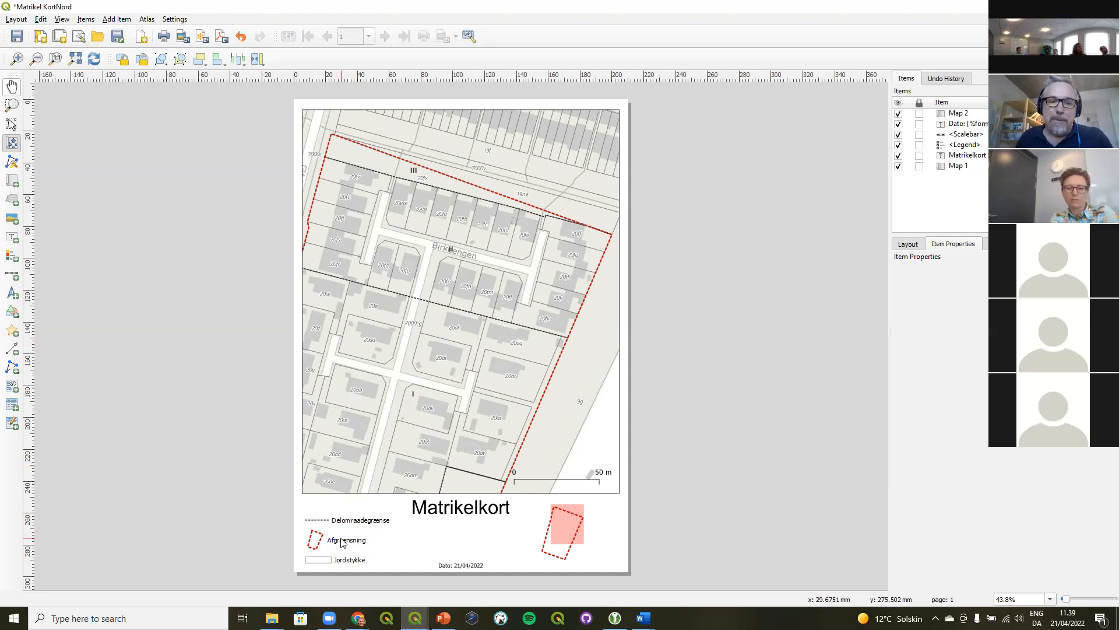
Move the legend slightly up to a Y position of about 252 mm and show its position, size and reference point settings
left_click(14, 124)
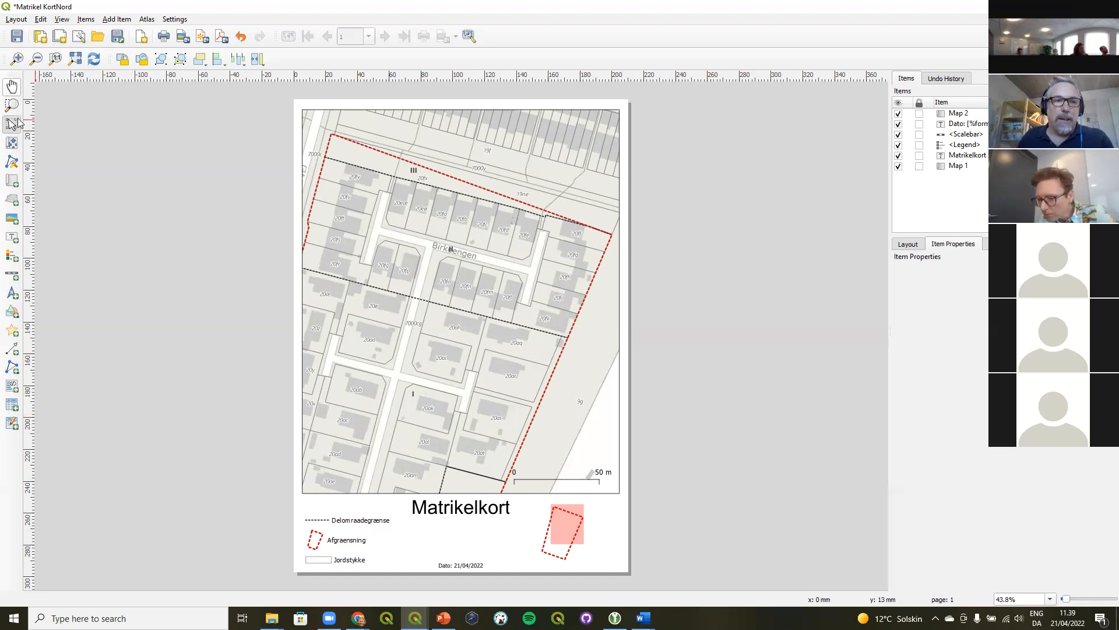
left_click(344, 534)
left_click_drag(344, 534, 342, 527)
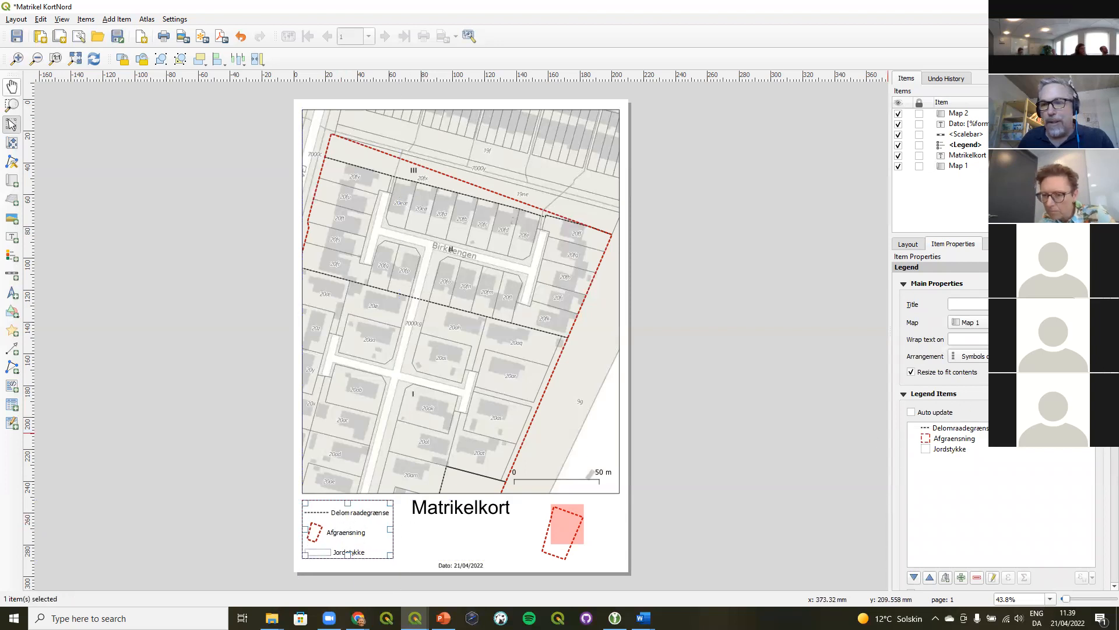
scroll(1001, 429, "down", 7)
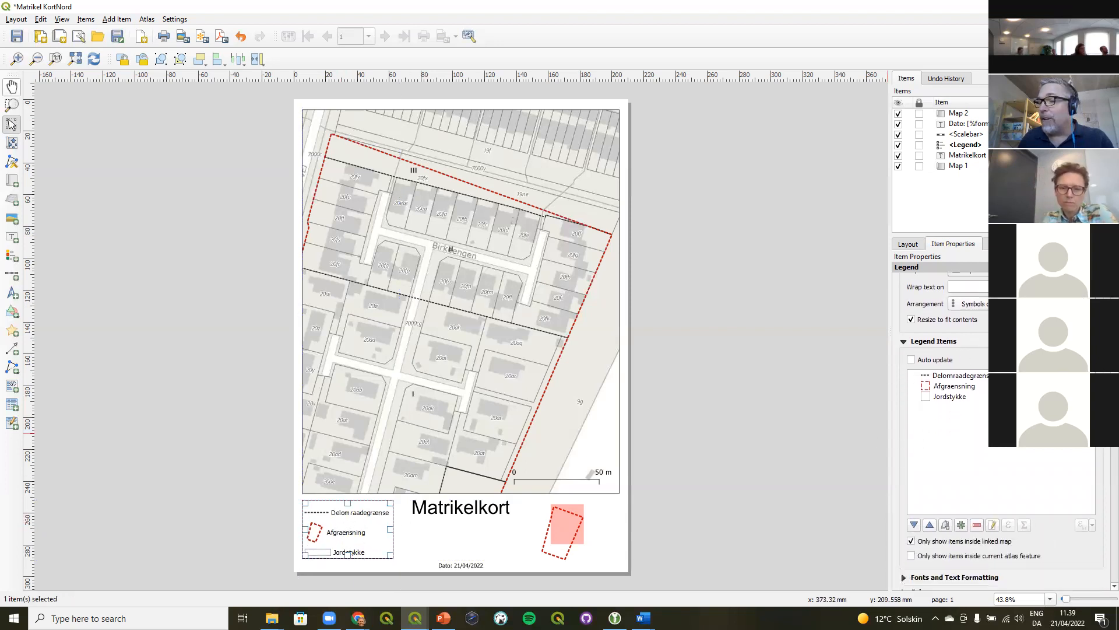
scroll(1001, 429, "down", 2)
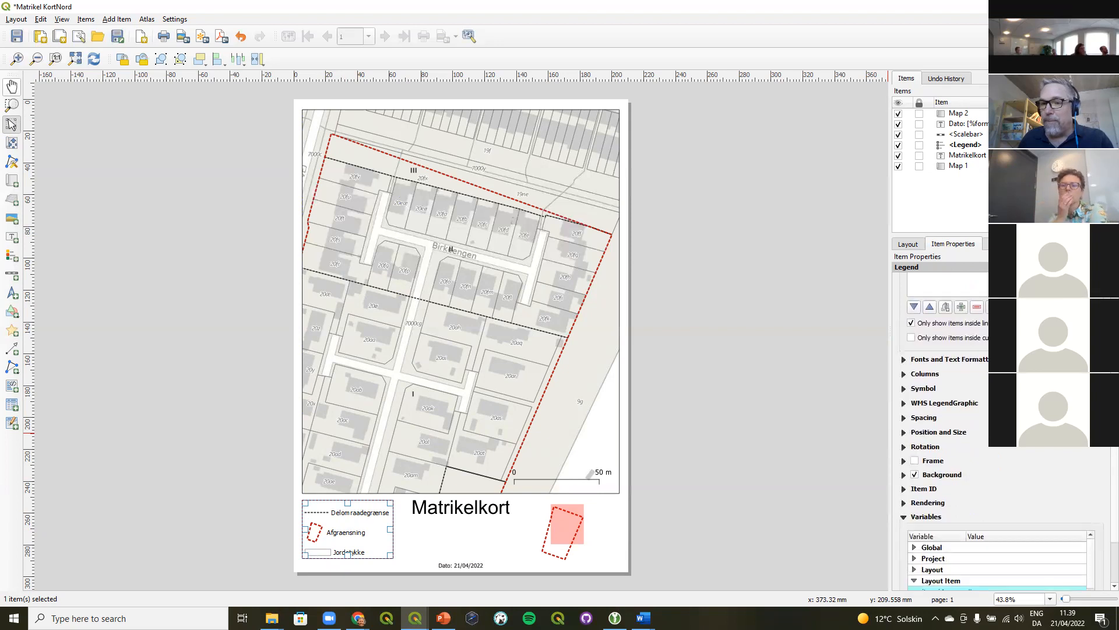
left_click(904, 433)
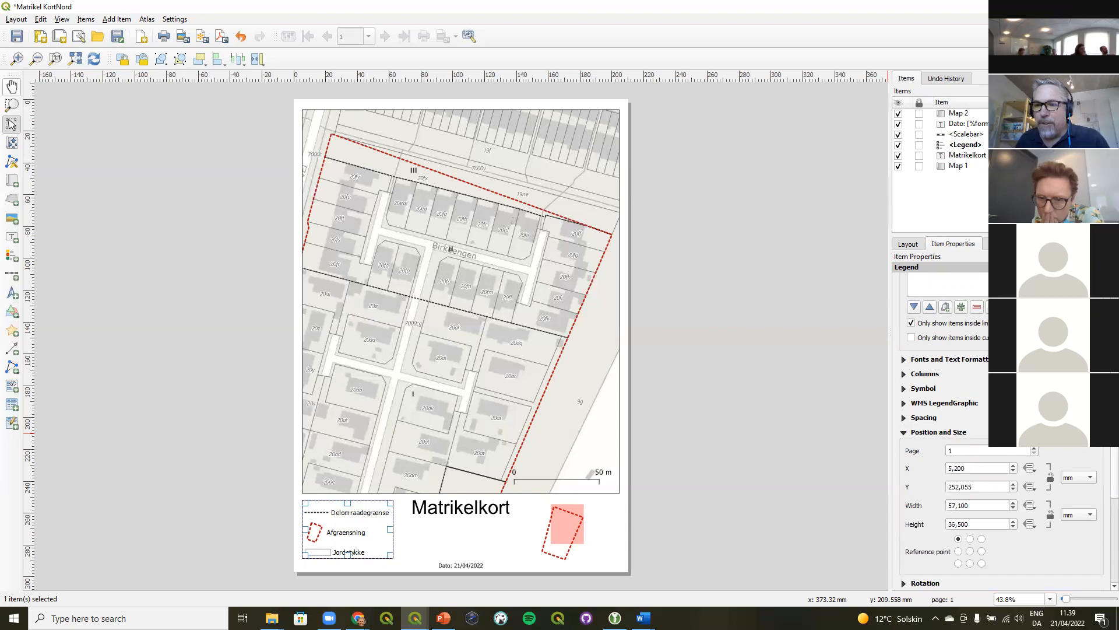
scroll(971, 448, "down", 3)
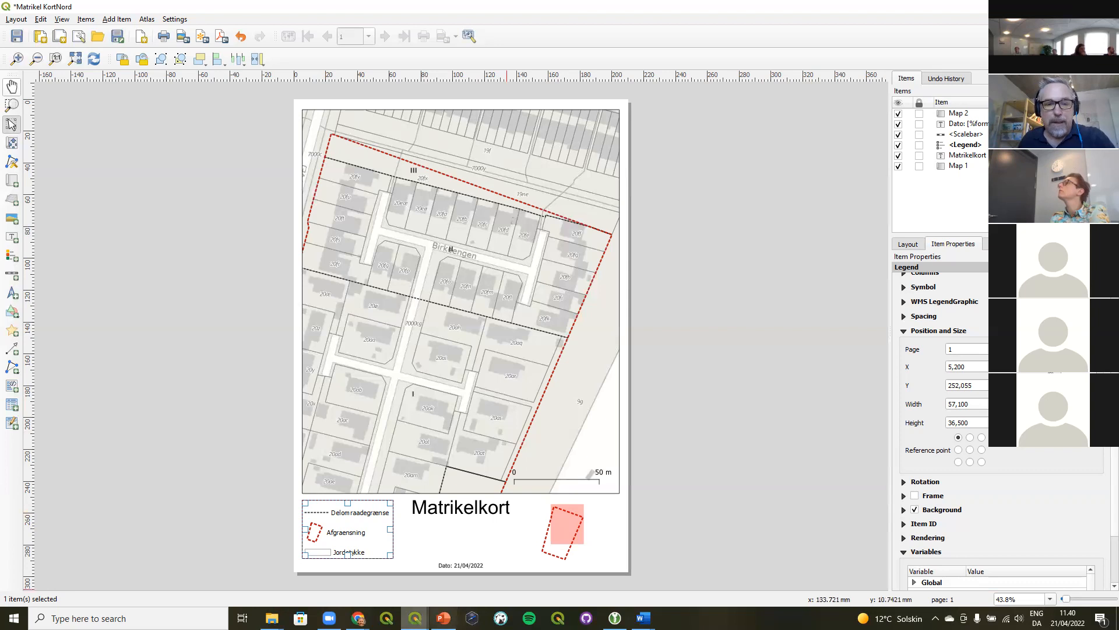
Switch to the PowerPoint course slides and review the layout template link, the example layout, and the best practices and element names slides
left_click(443, 618)
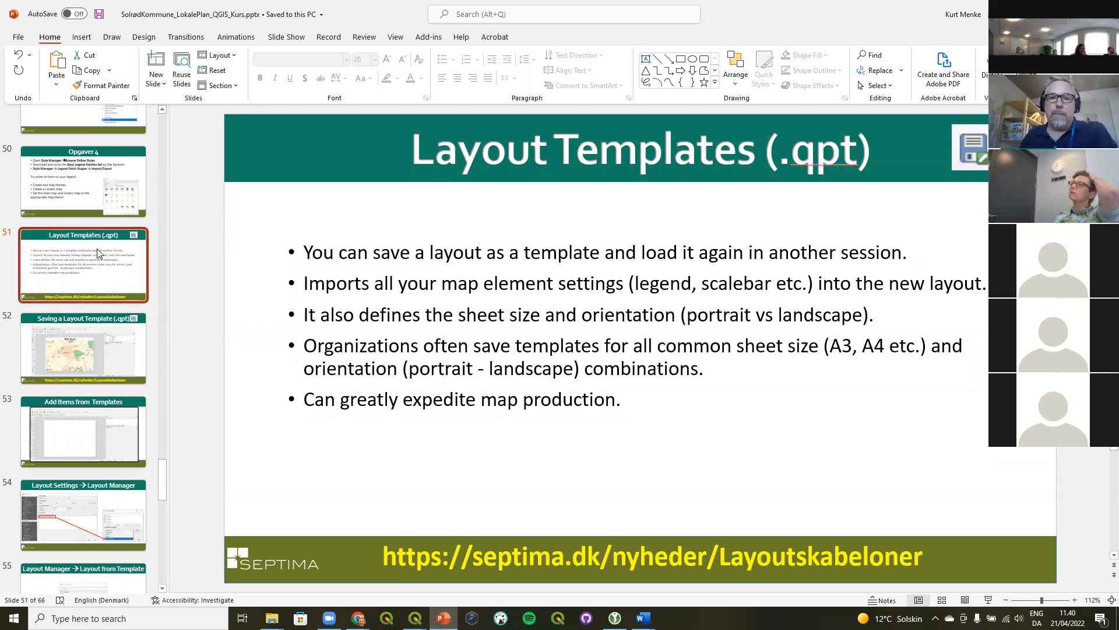
left_click_drag(386, 559, 900, 529)
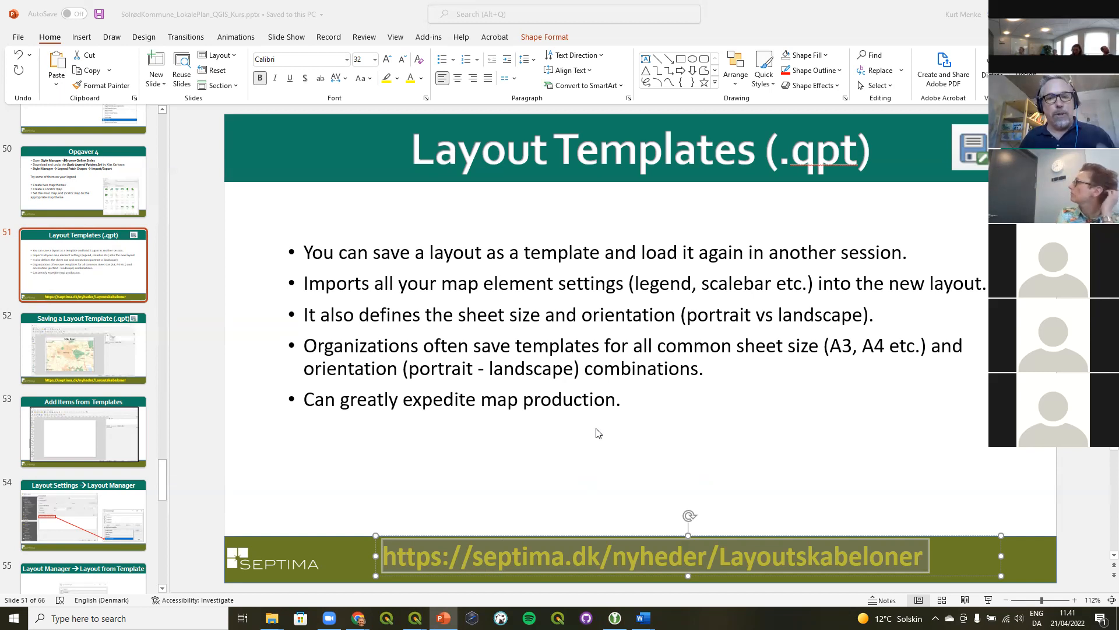
scroll(70, 417, "down", 5)
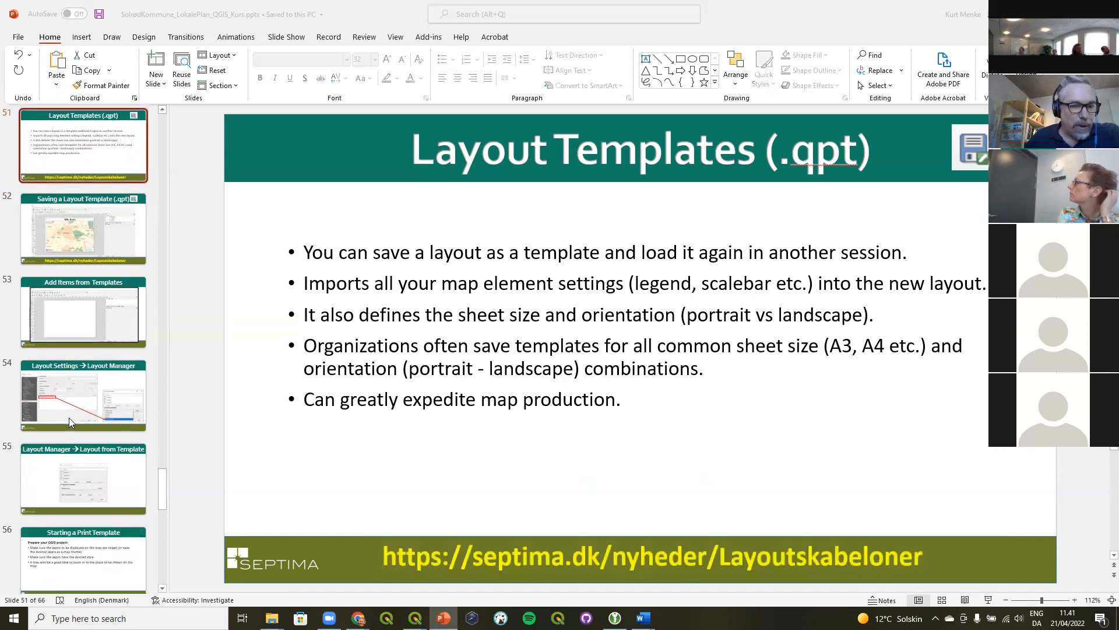
scroll(70, 417, "down", 4)
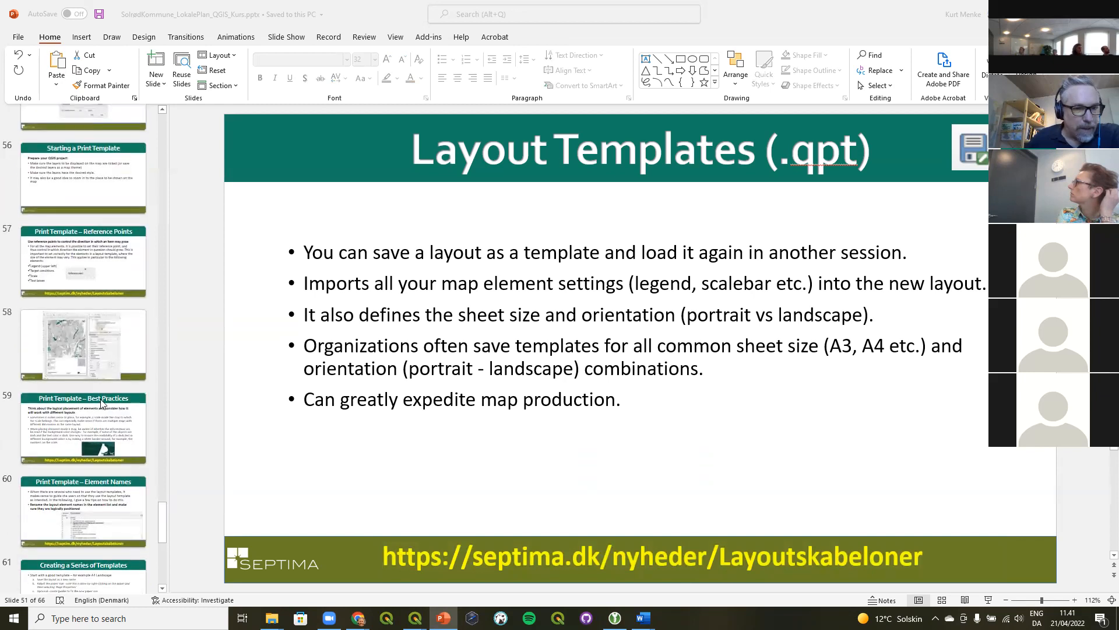
left_click(98, 344)
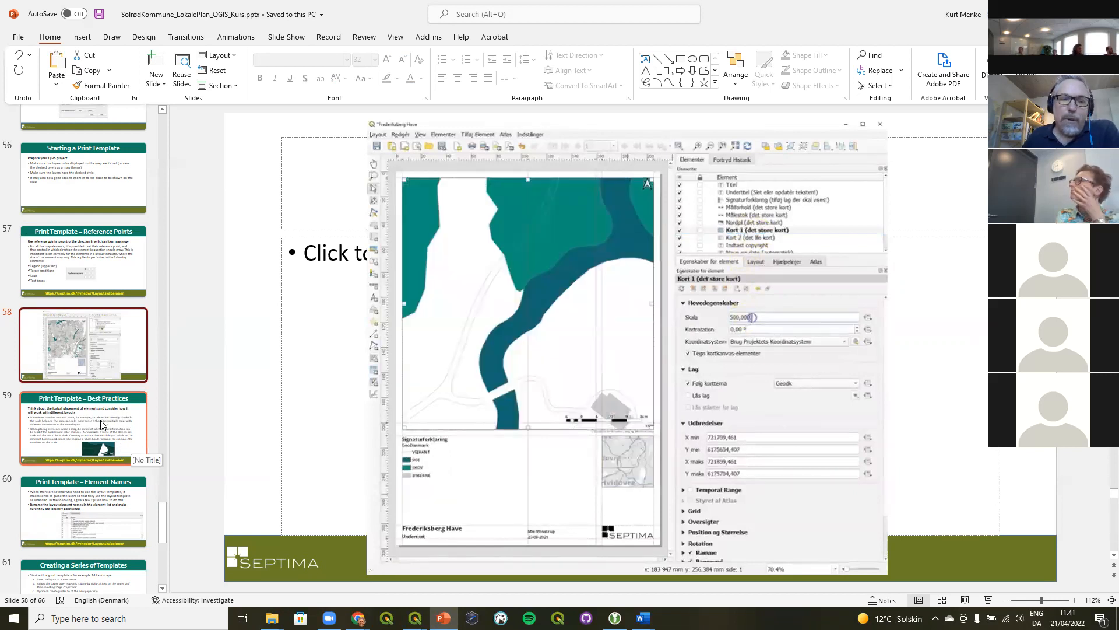
scroll(102, 424, "down", 1)
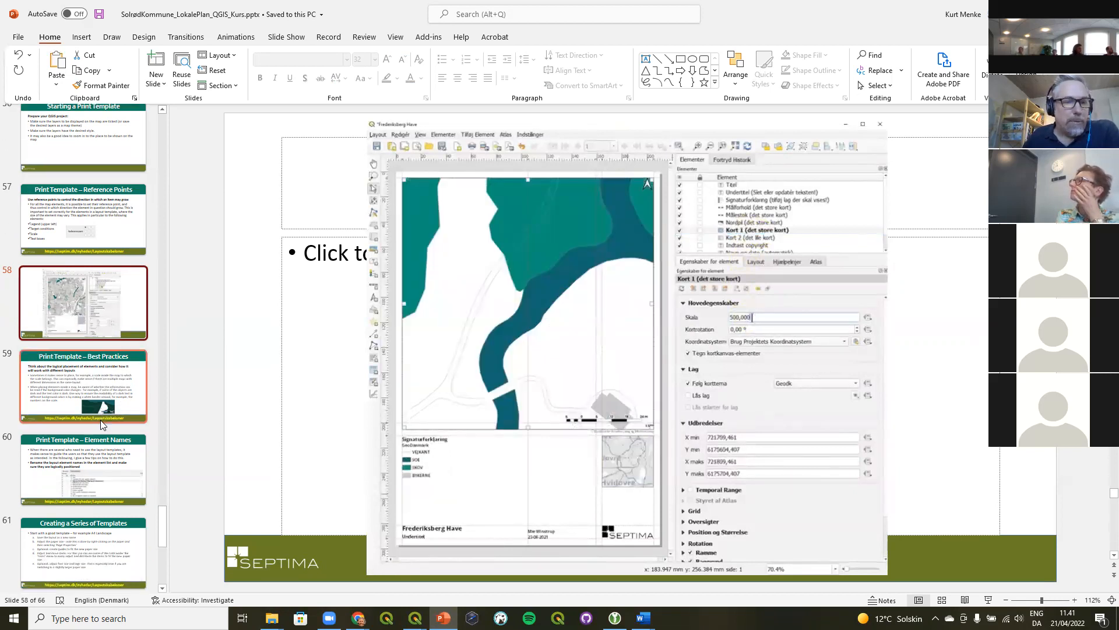
scroll(100, 420, "down", 2)
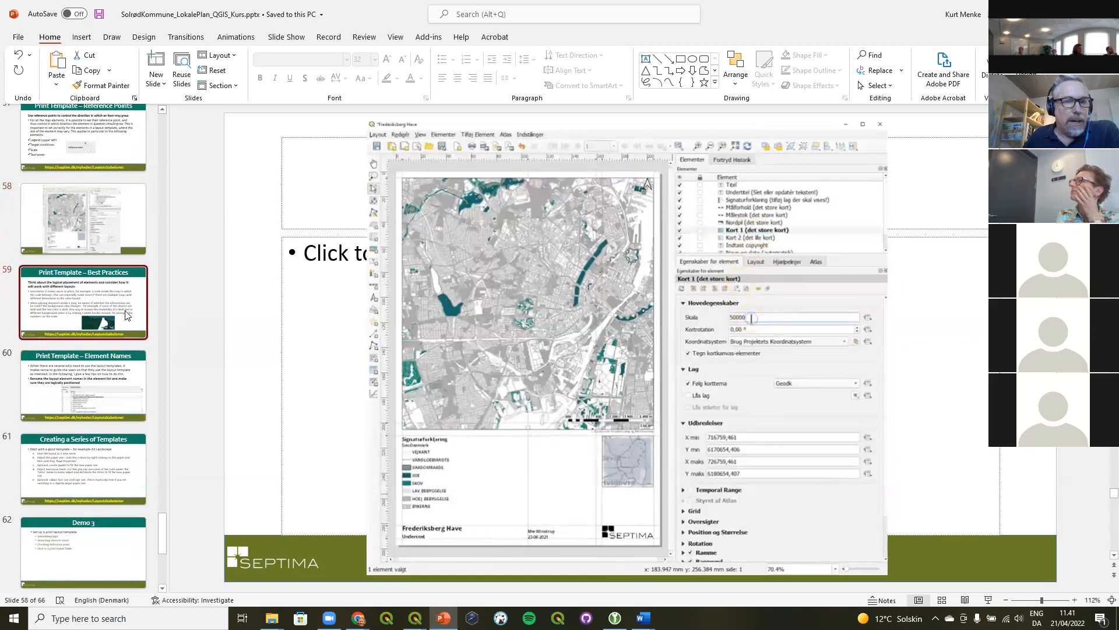
left_click(127, 314)
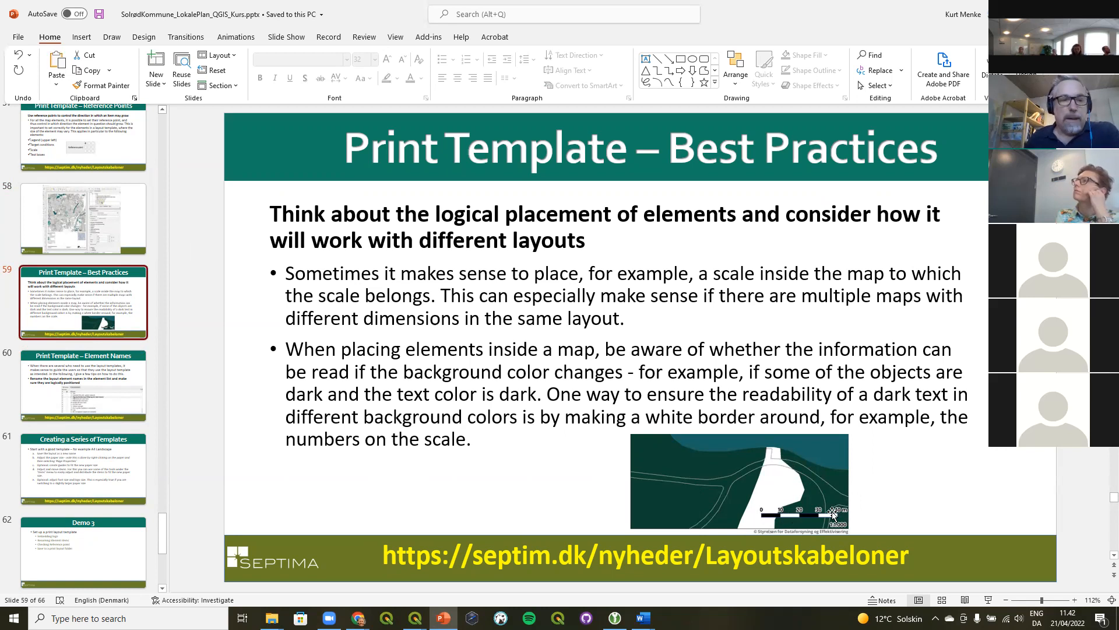
left_click(98, 376)
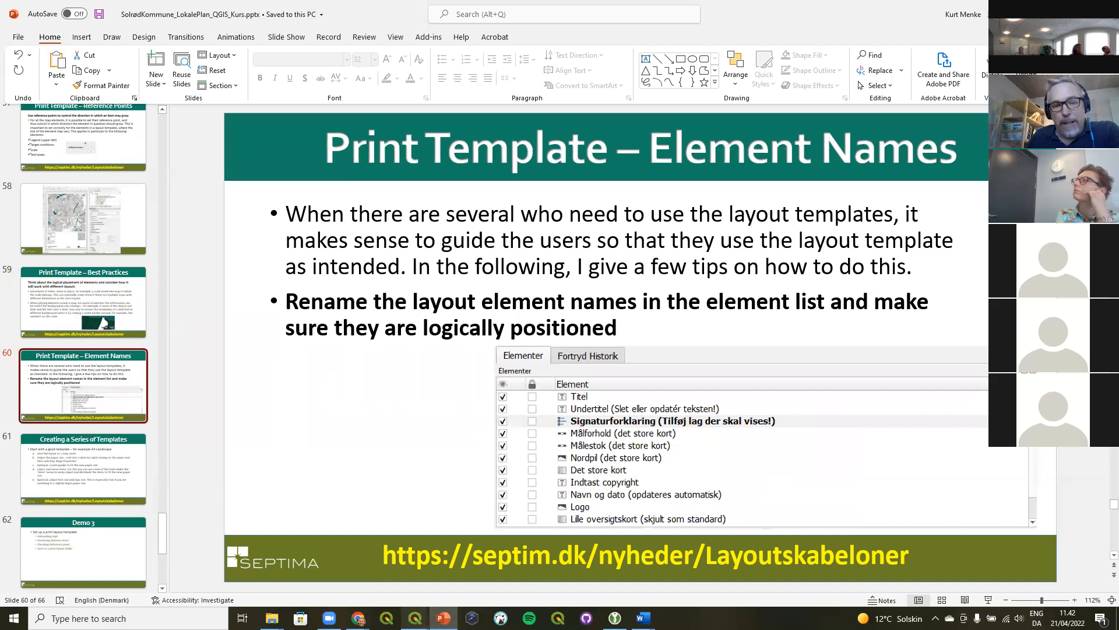
Return to the Matrikel KortNord layout in QGIS and identify the overview map and the main map by selecting each in the item list
mouse_move(414, 618)
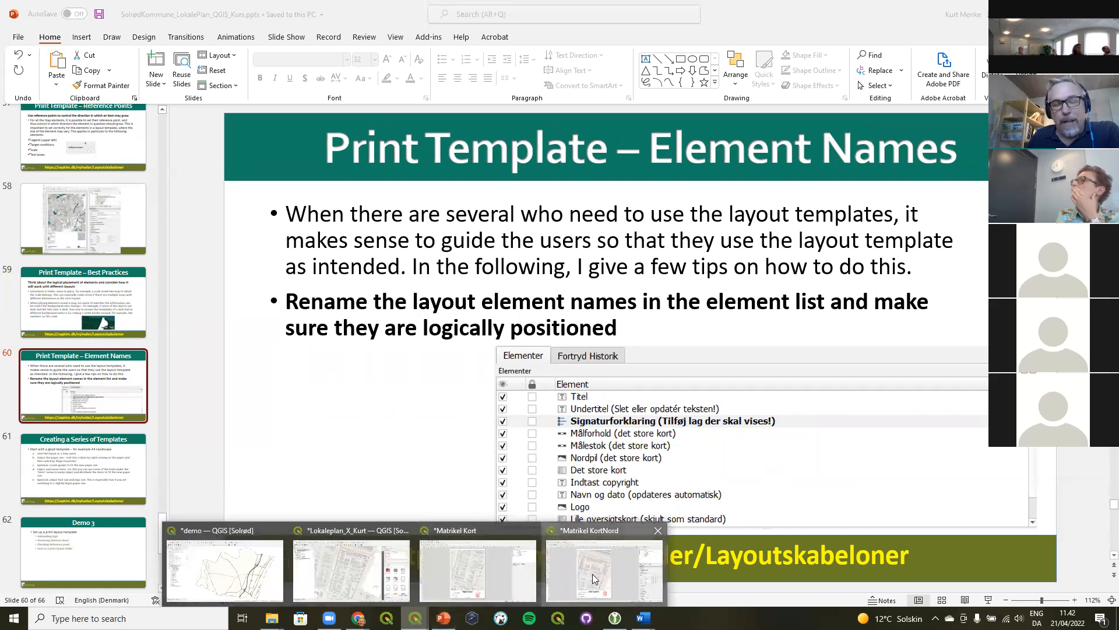
left_click(595, 579)
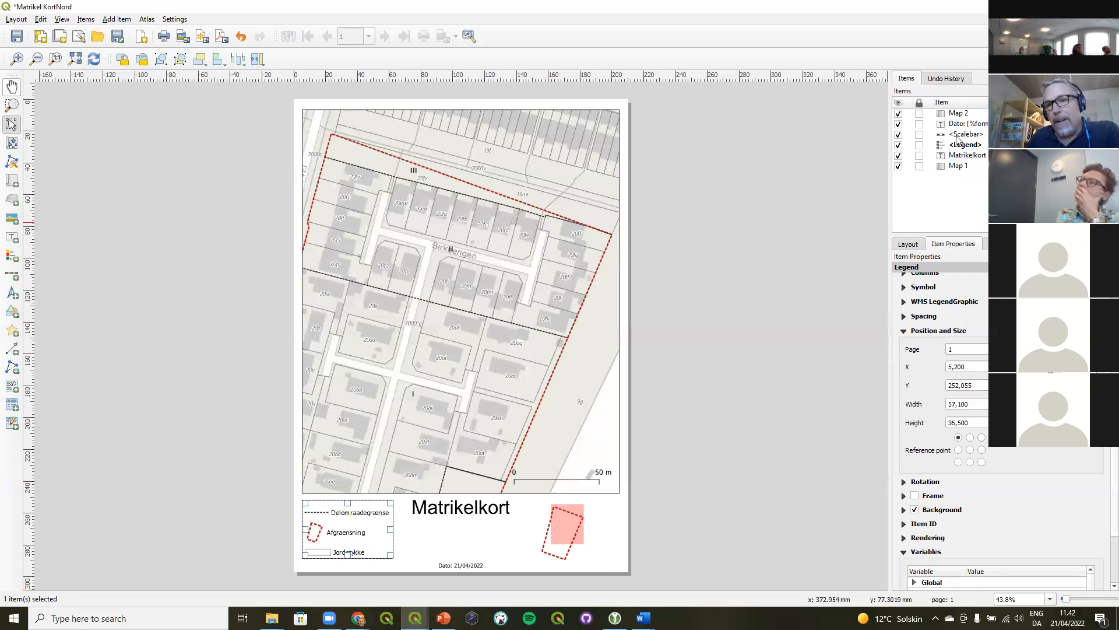
left_click(969, 114)
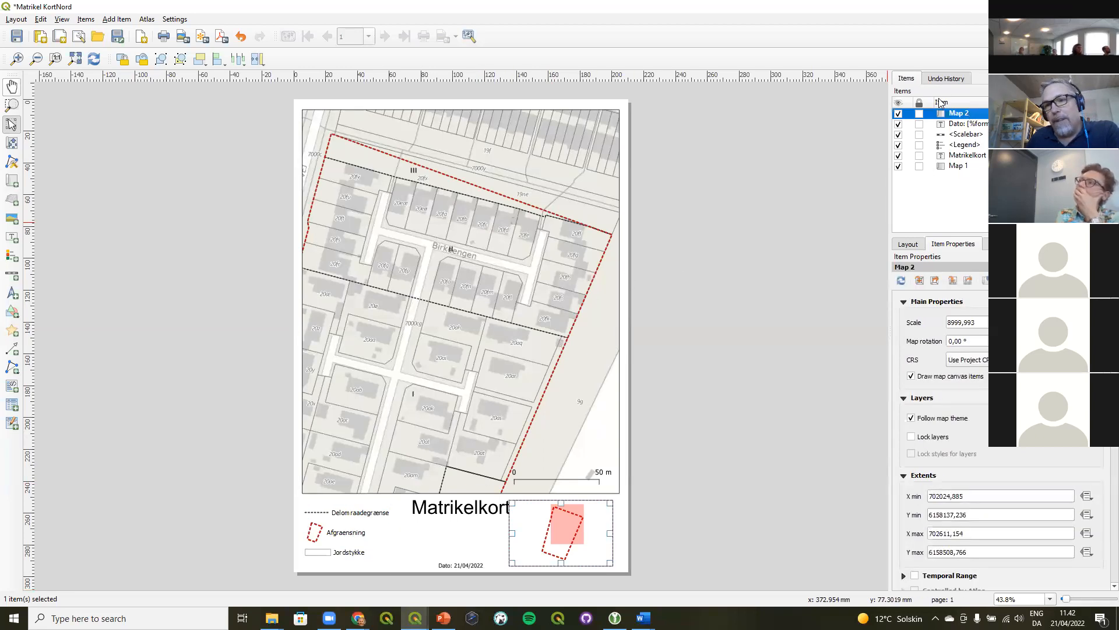
left_click(959, 166)
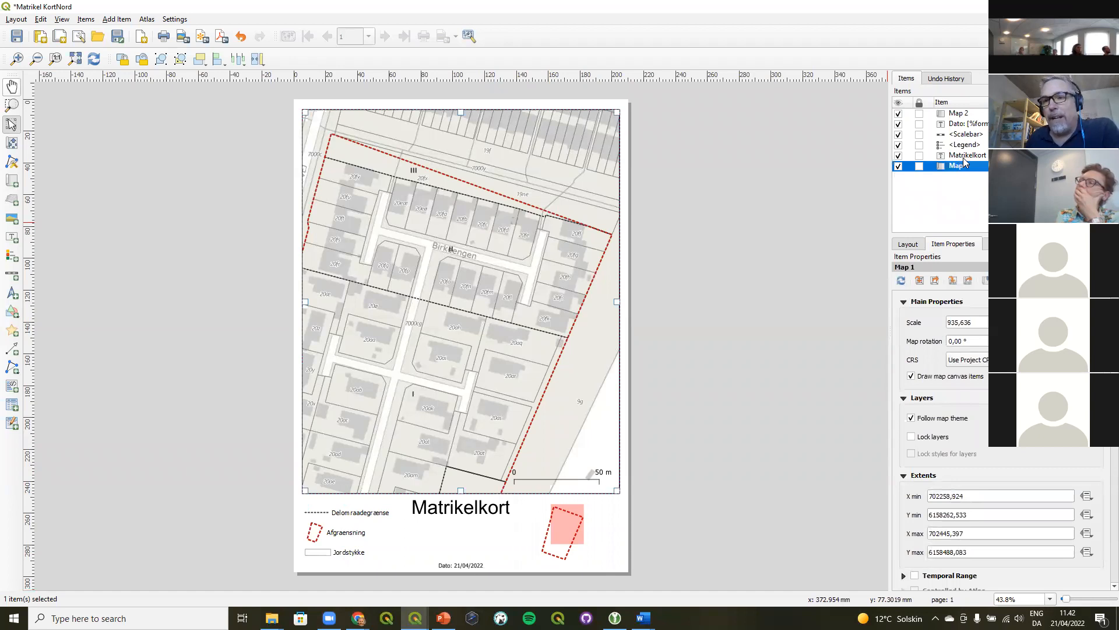
Rename the Matrikelkort label in the layout's item list to Map Title
left_click(966, 157)
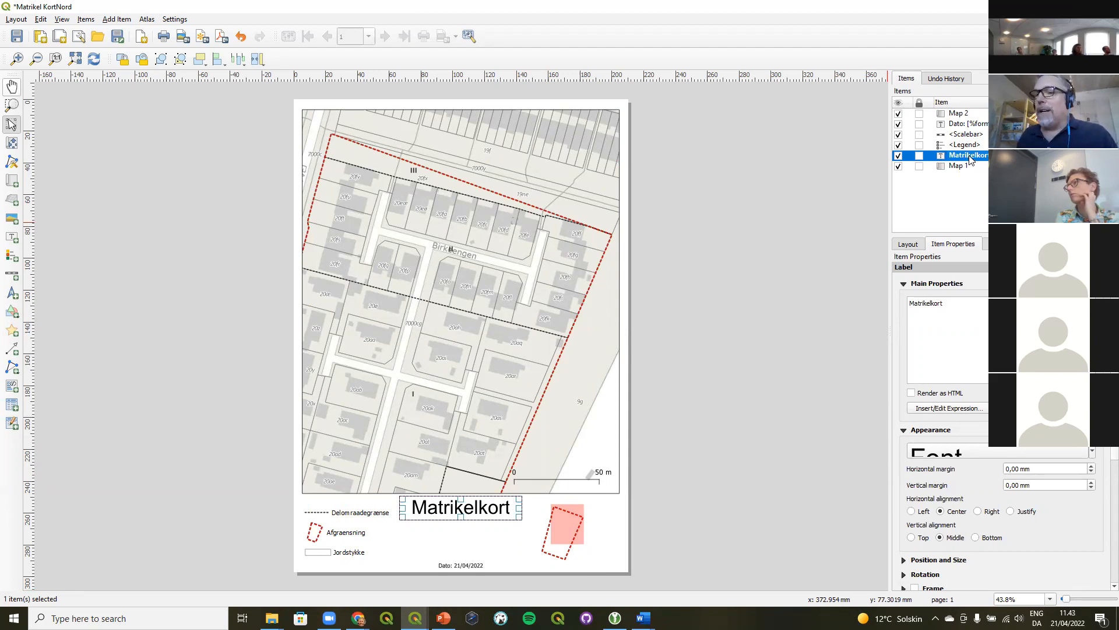
right_click(971, 160)
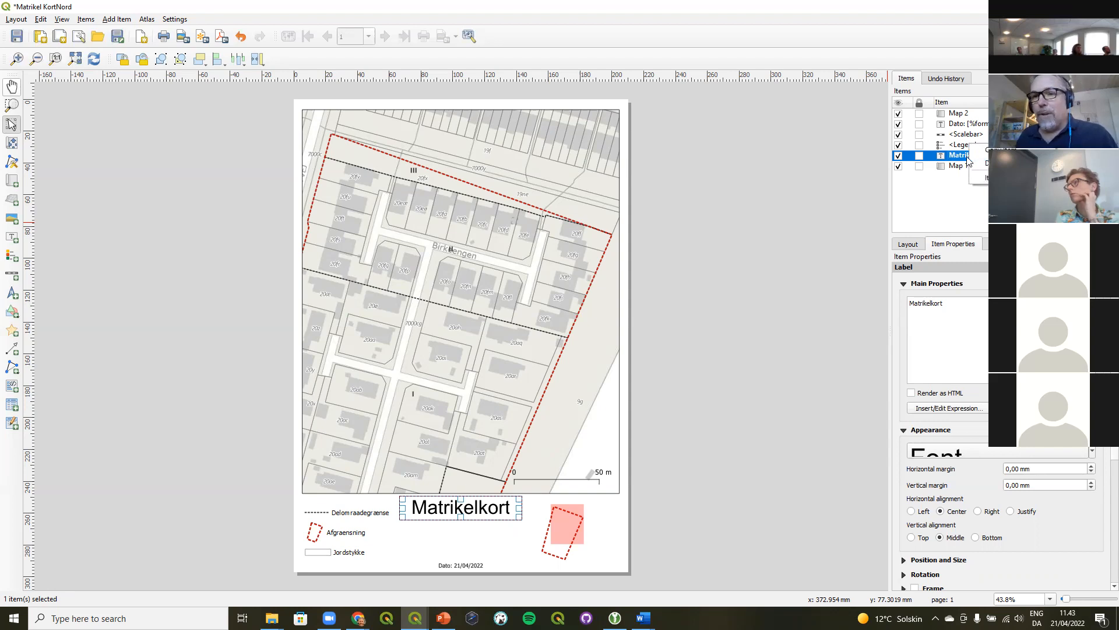
left_click(961, 153)
double_click(958, 152)
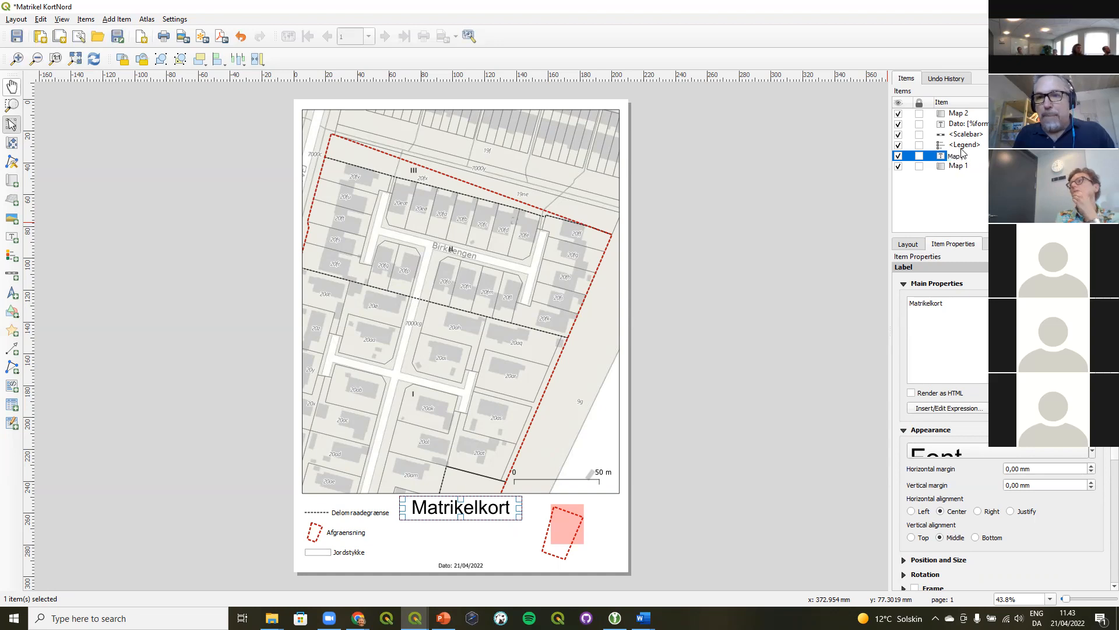
key("Return")
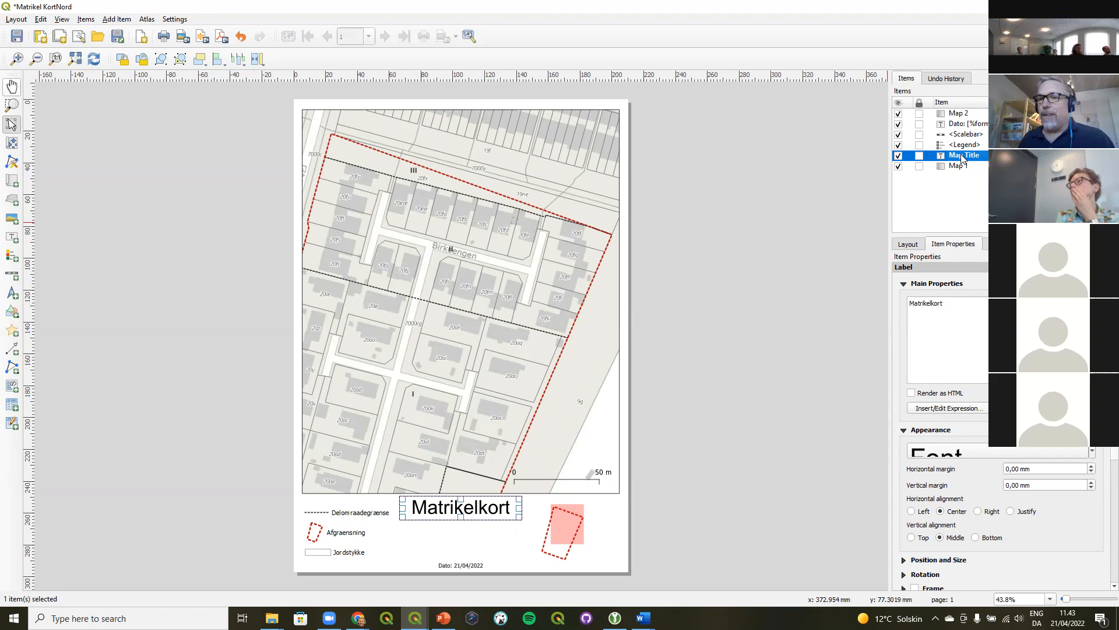
Select the date label, the title and the overview map on the page to identify each in the item list
left_click(457, 565)
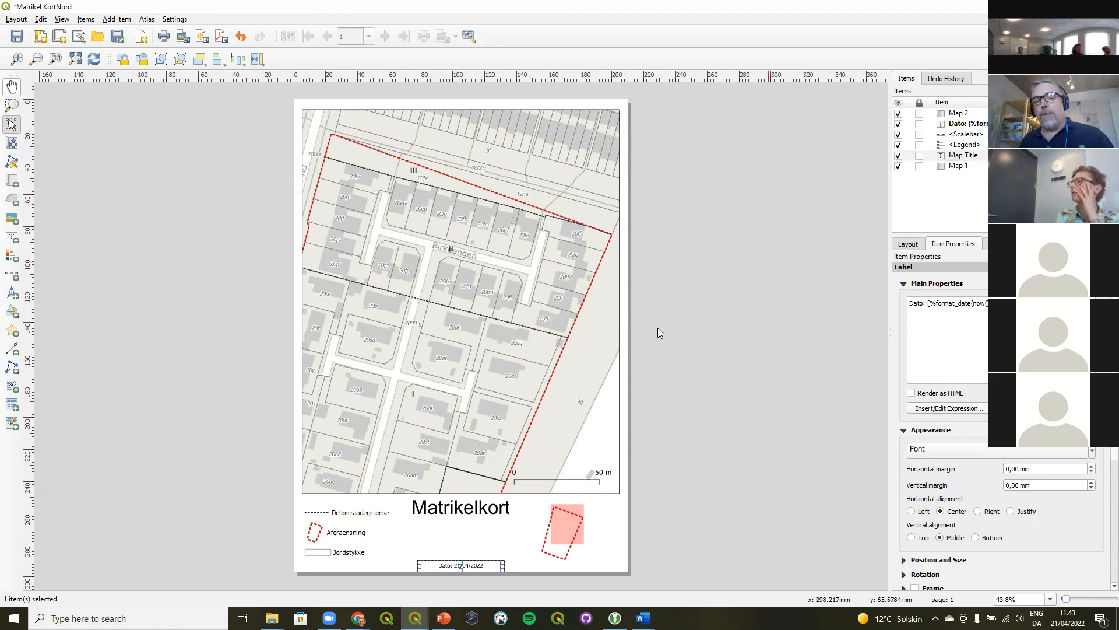
left_click(497, 507)
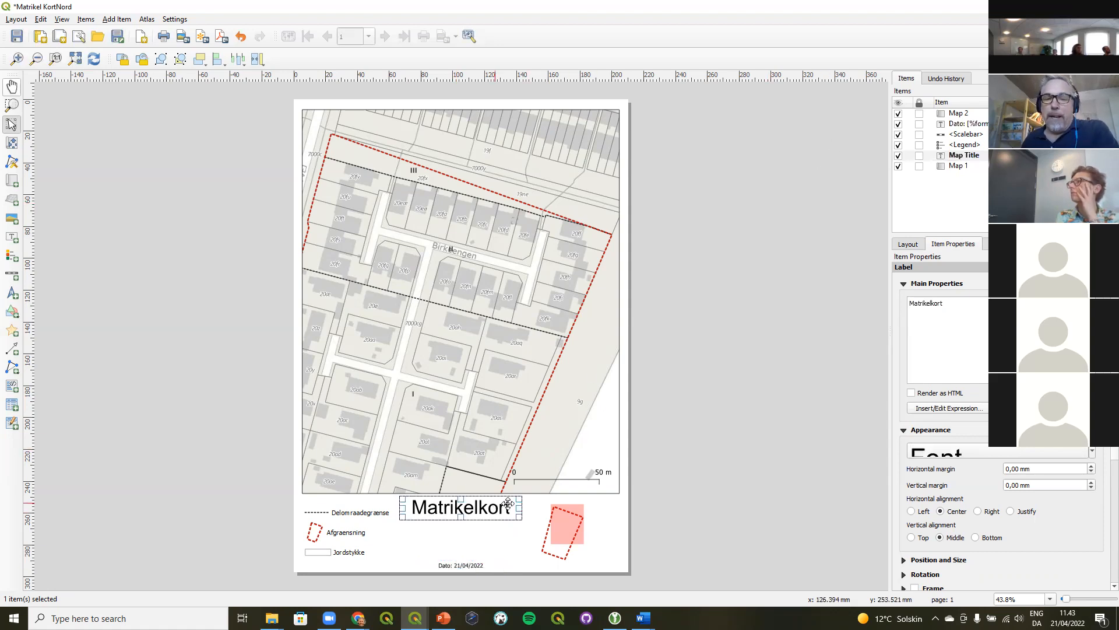
left_click(561, 525)
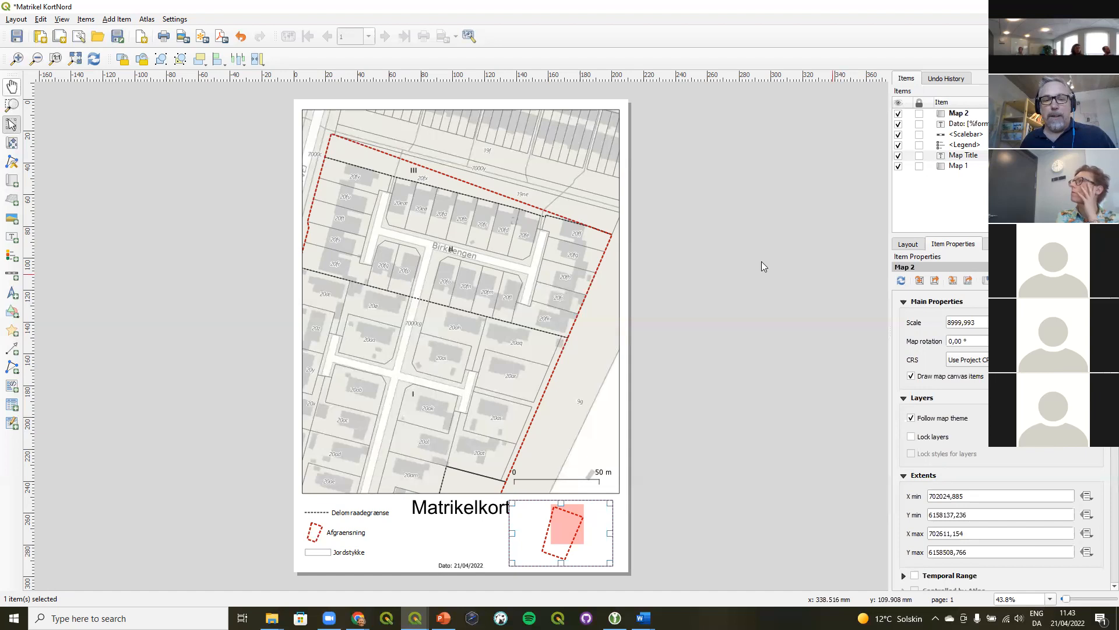
left_click(469, 505)
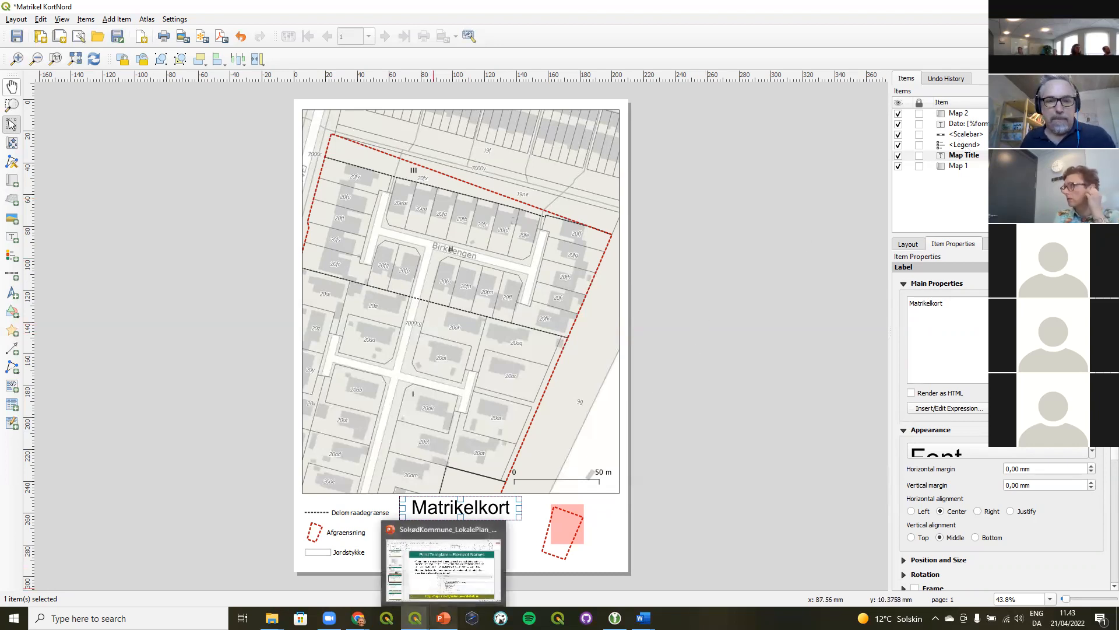
Switch to the PowerPoint course slides, browse the print template slides and show the Creating a Series of Templates slide
left_click(443, 545)
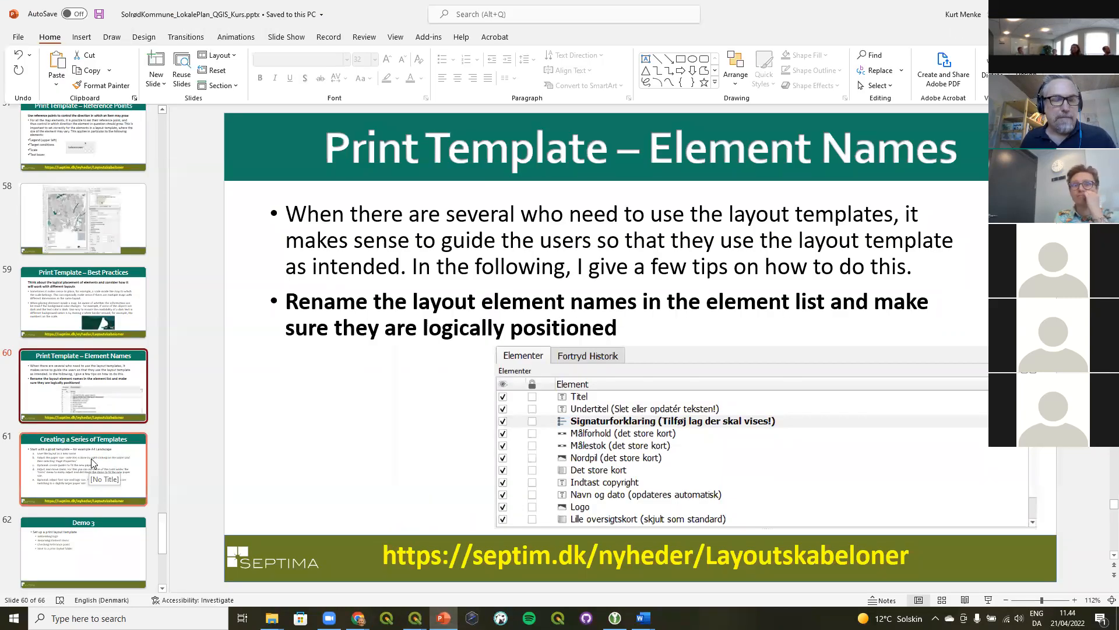
scroll(91, 463, "up", 5)
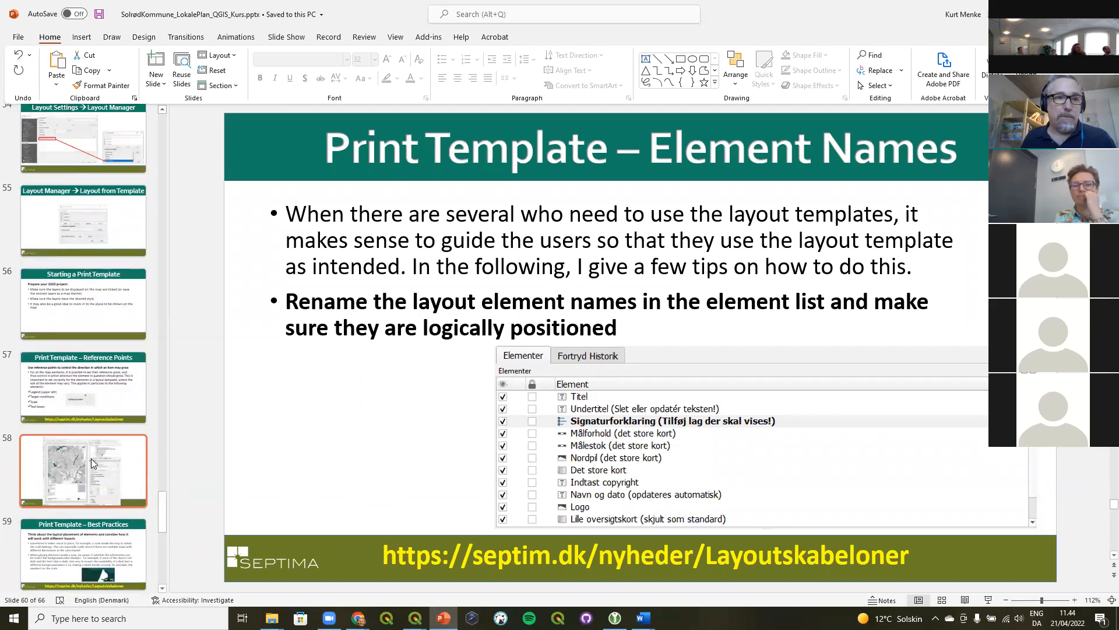
scroll(91, 463, "down", 8)
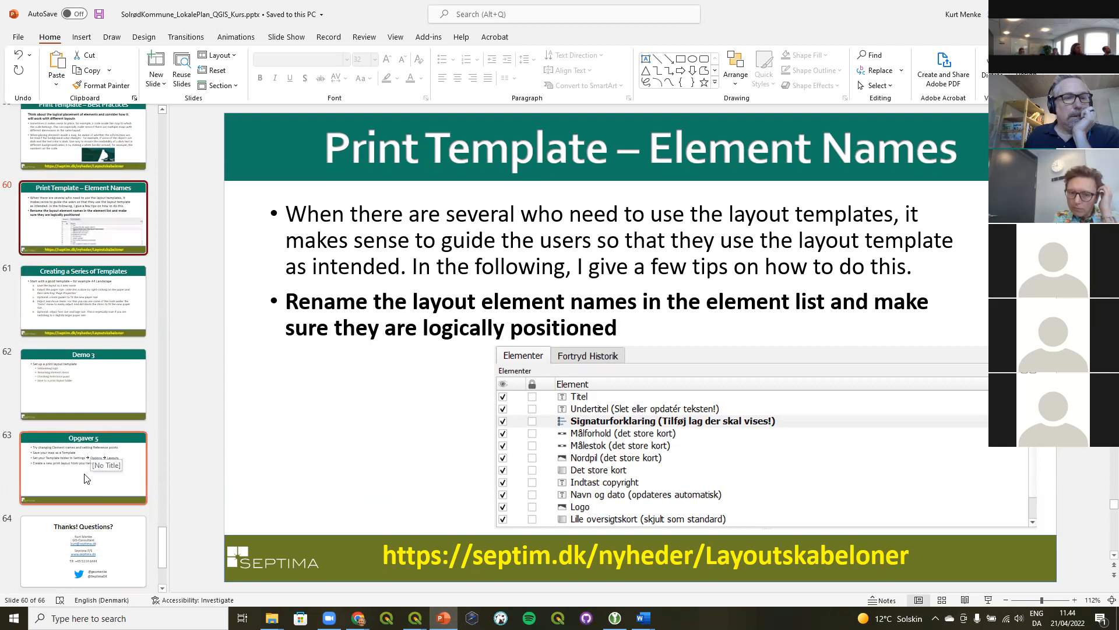
left_click(110, 313)
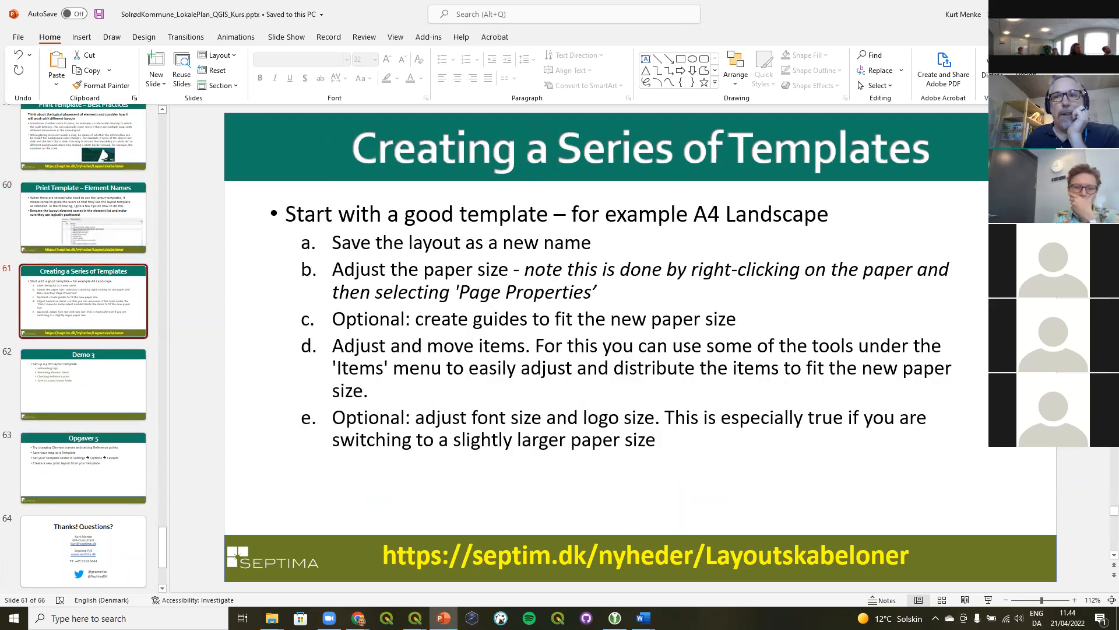
Return to the Matrikel KortNord layout in QGIS and set the A4 page's orientation to Landscape
key("alt+Tab")
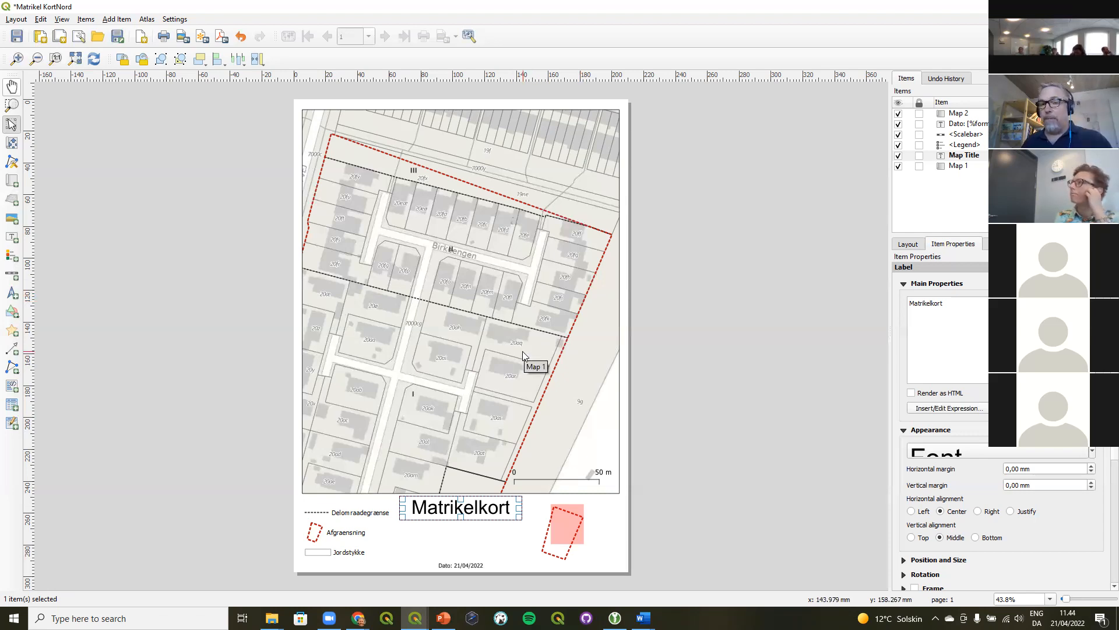
right_click(616, 510)
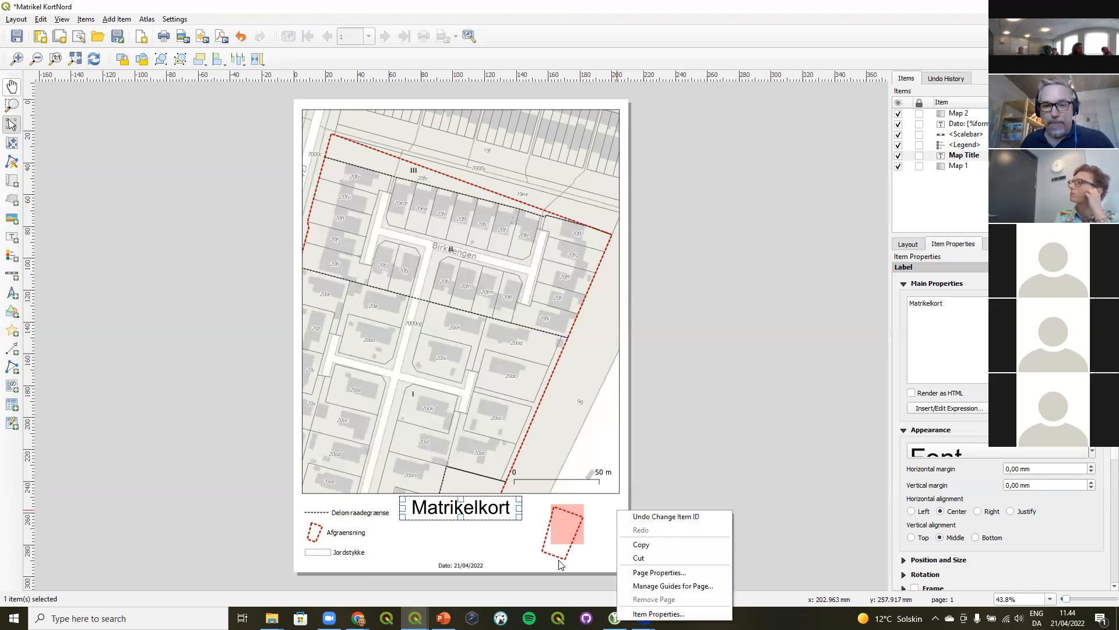
right_click(590, 566)
right_click(594, 563)
left_click(470, 545)
right_click(457, 551)
left_click(490, 581)
left_click(960, 312)
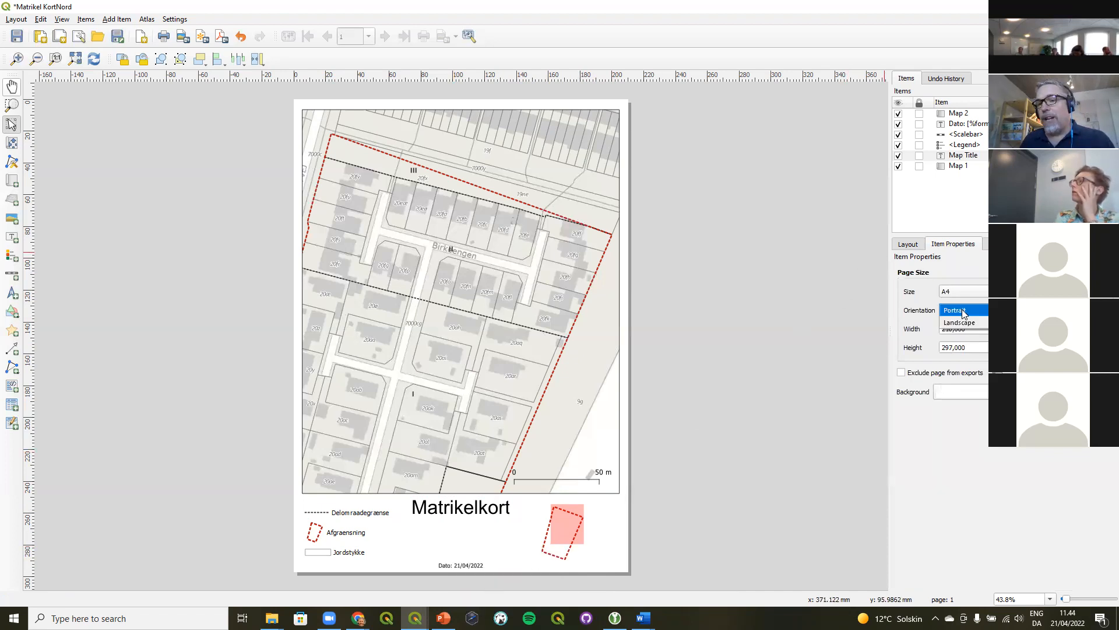
left_click(966, 318)
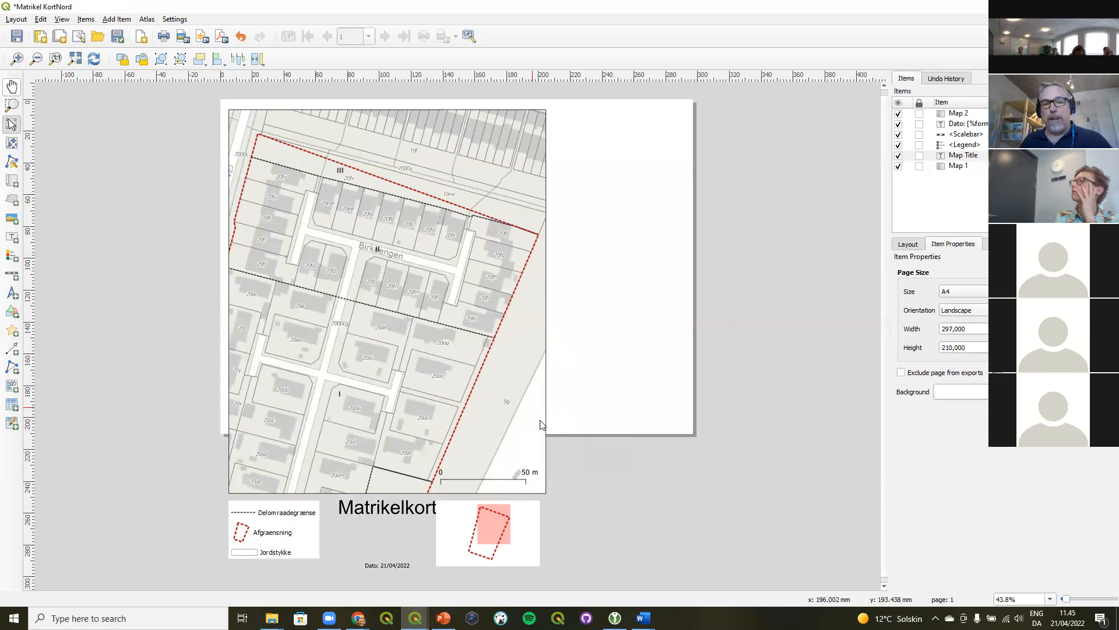
Resize the main map to about 286 by 170 mm to fit the landscape page and centre the title below it
left_click(542, 424)
left_click_drag(543, 489, 680, 376)
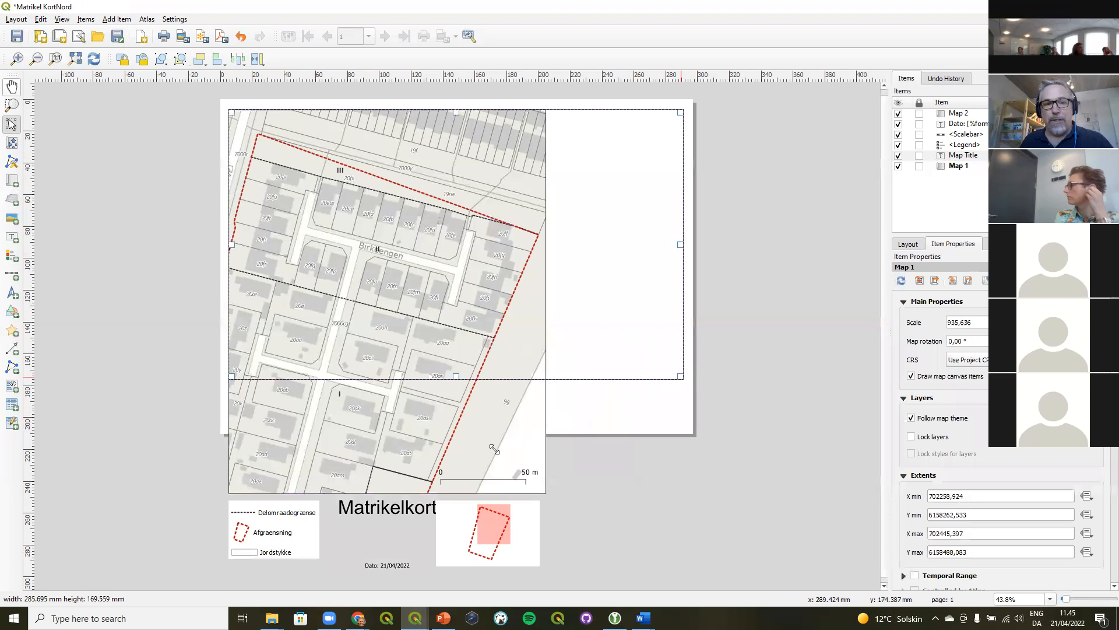
left_click_drag(393, 511, 451, 396)
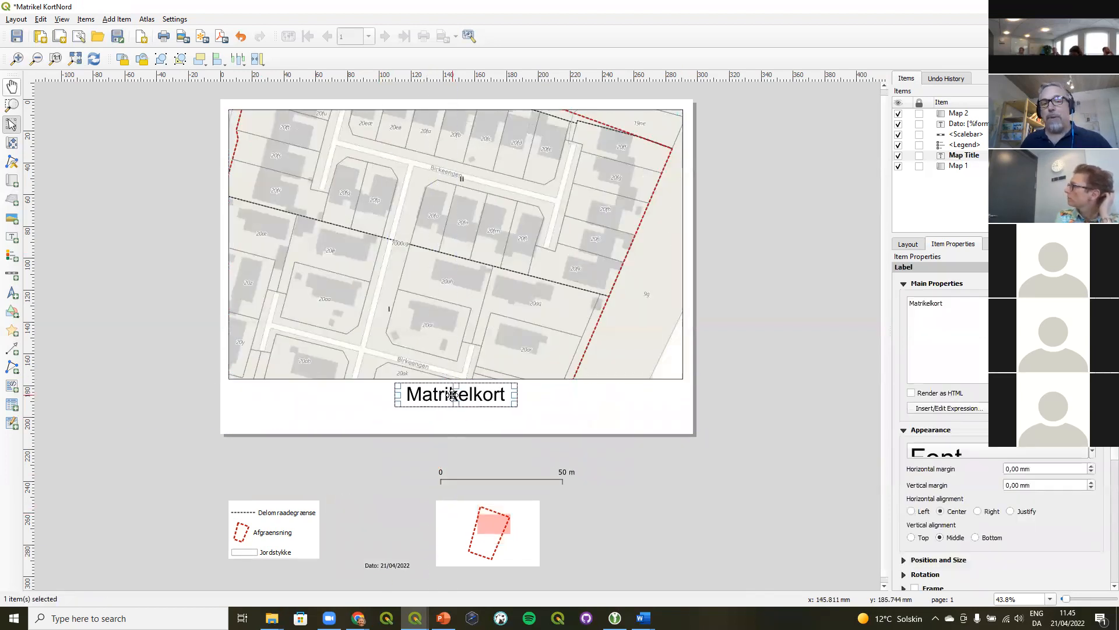
Move the overview map, scale bar, legend and date label onto the landscape page, with the scale bar over the main map's lower part
left_click_drag(476, 532, 612, 394)
left_click_drag(497, 472, 579, 342)
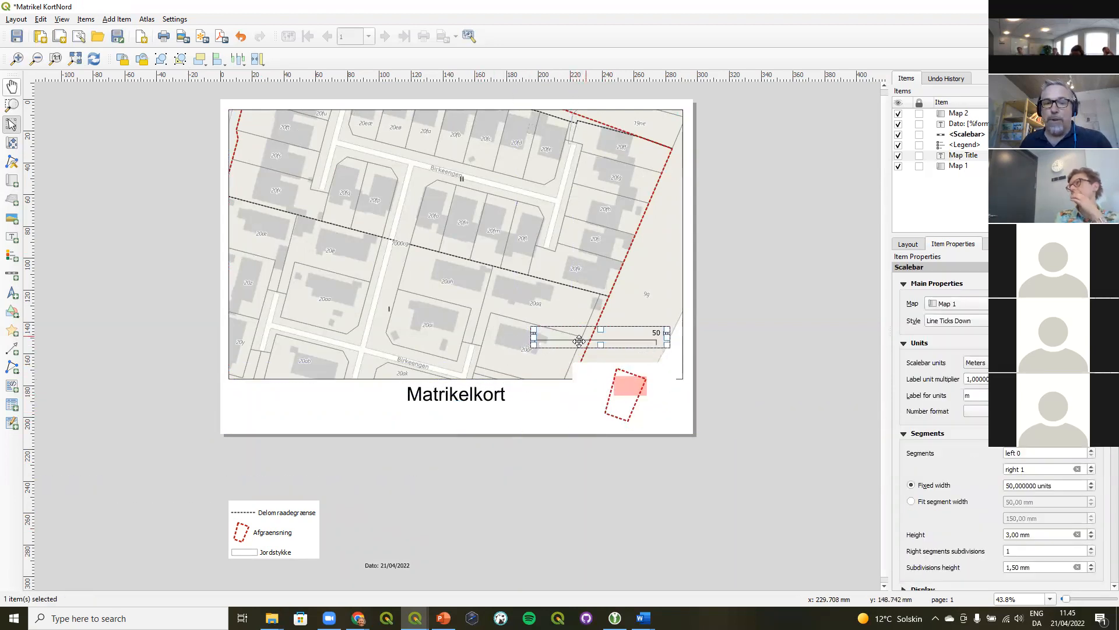
left_click_drag(284, 532, 283, 359)
left_click(383, 569)
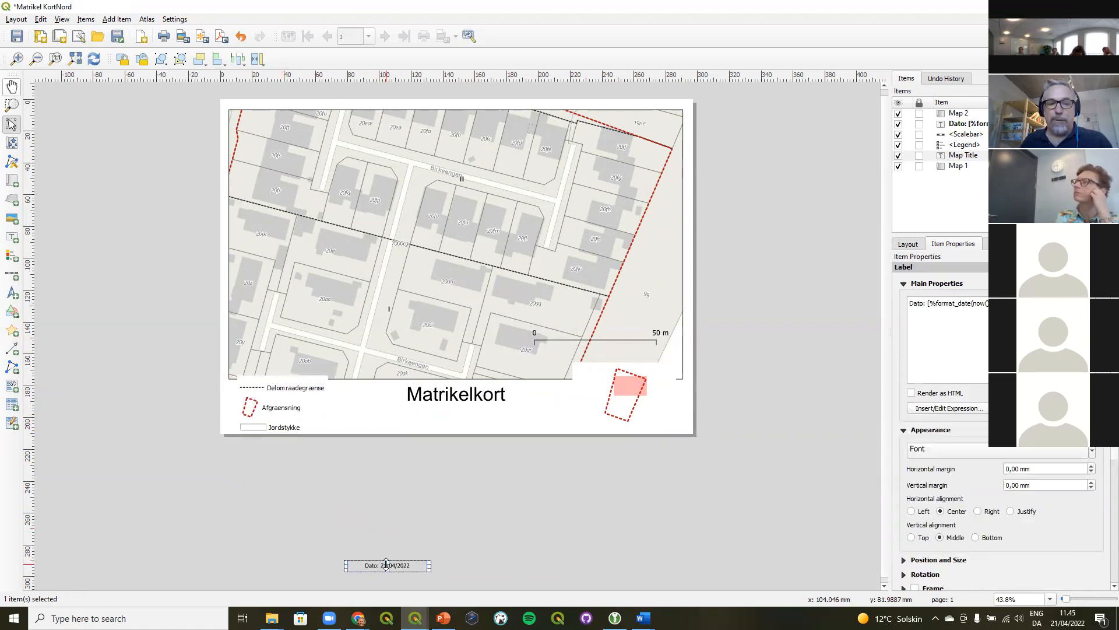
left_click_drag(383, 568, 433, 413)
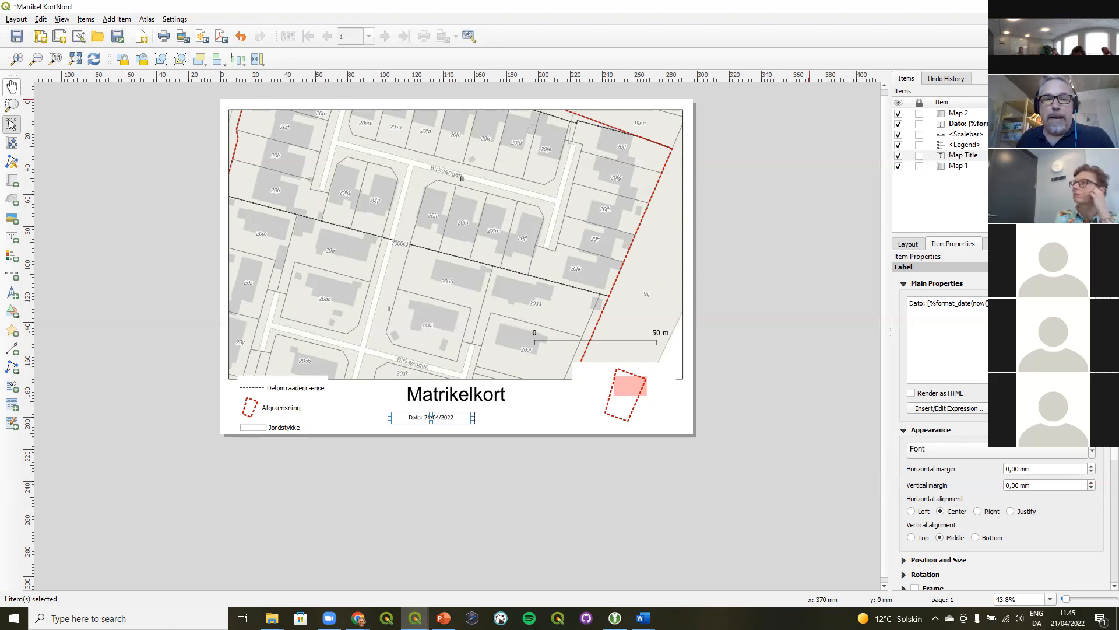
Close the layout and the Layout Manager, and open the Layouts settings in the QGIS options
left_click(1106, 6)
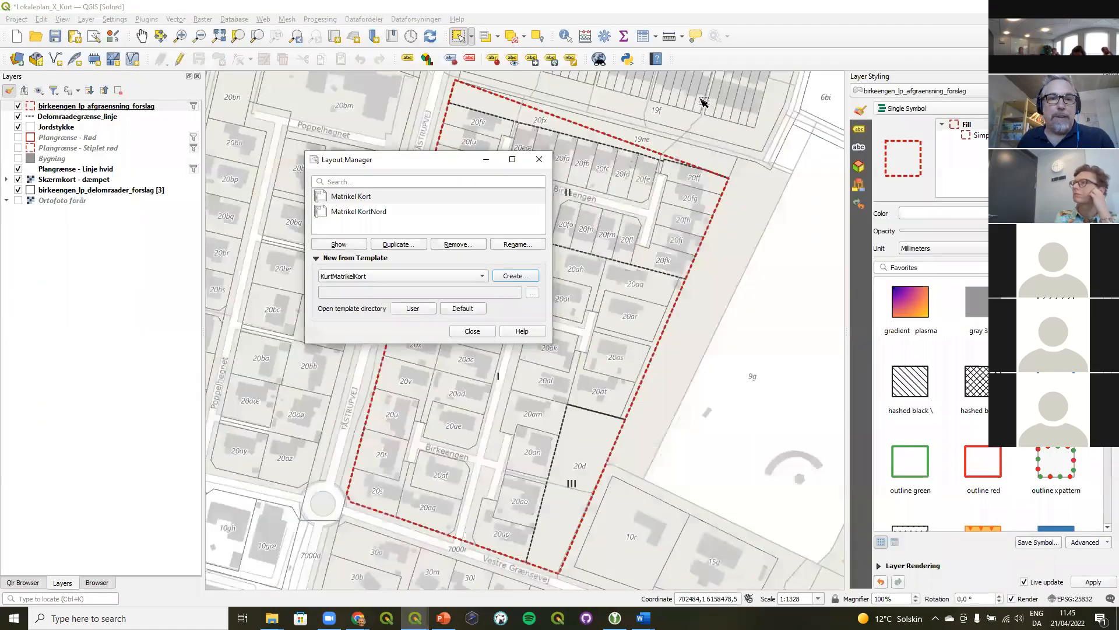
left_click(540, 159)
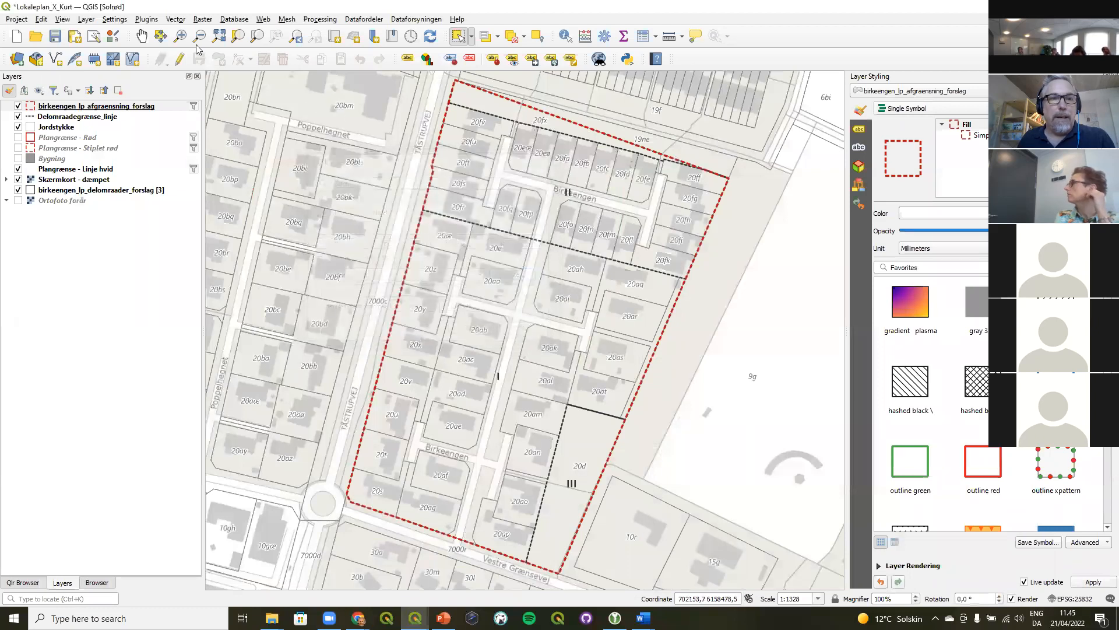
left_click(116, 21)
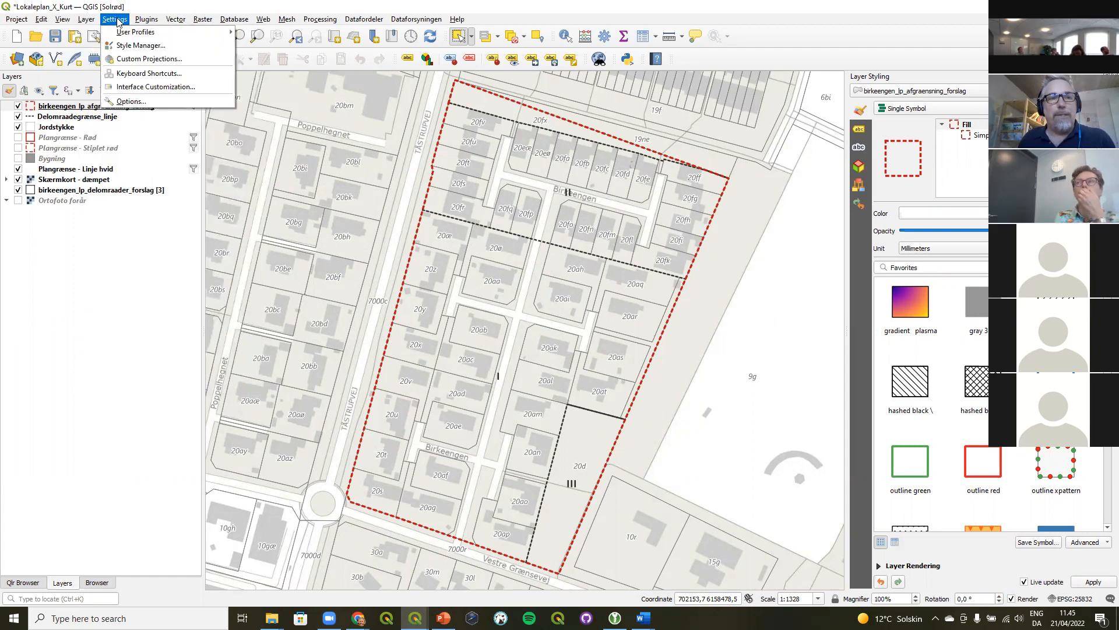
left_click(132, 102)
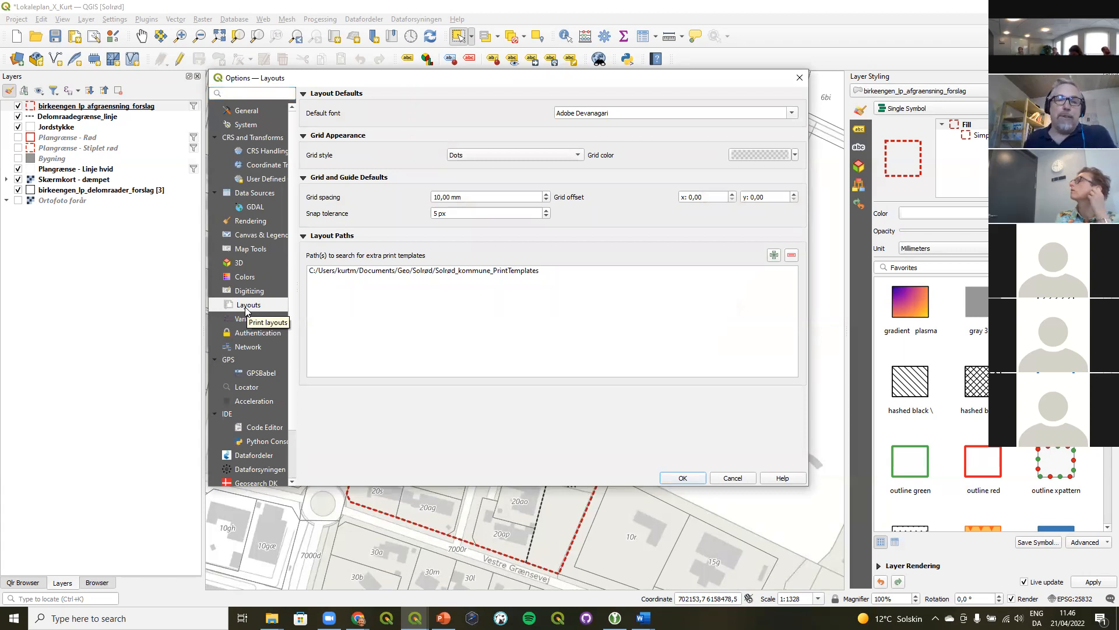
Collapse the Data Sources, CRS and Transforms, GPS and IDE groups in the options category list
left_click(216, 193)
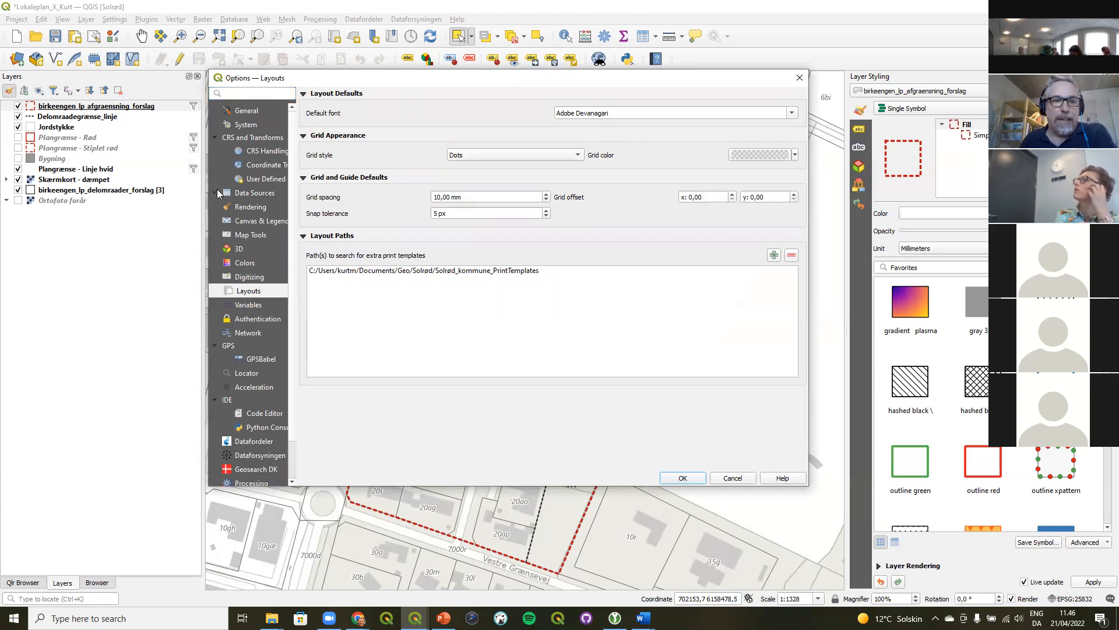
left_click(214, 137)
left_click(214, 303)
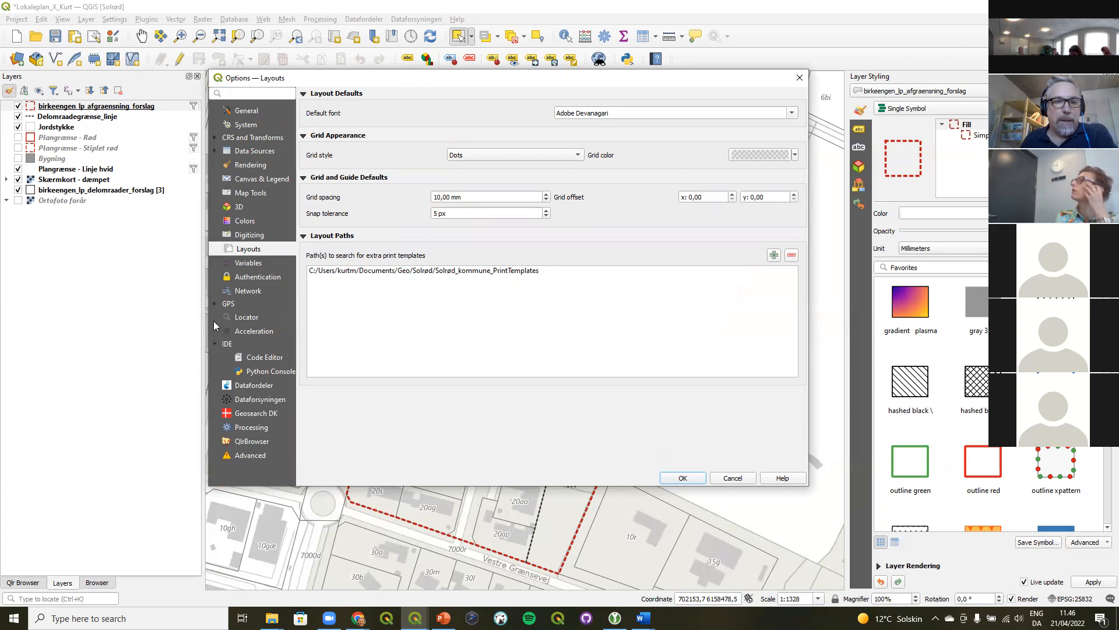
left_click(213, 344)
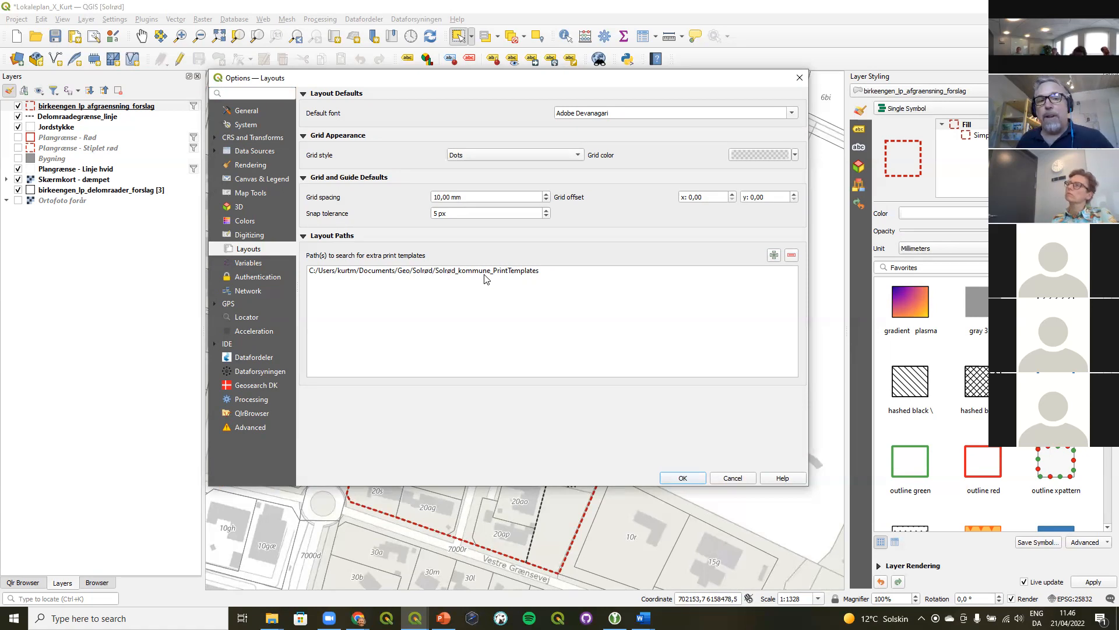
Add the Documents/Geo folder as a second search path for extra print templates and accept the options
left_click(773, 255)
left_click(274, 373)
left_click(577, 172)
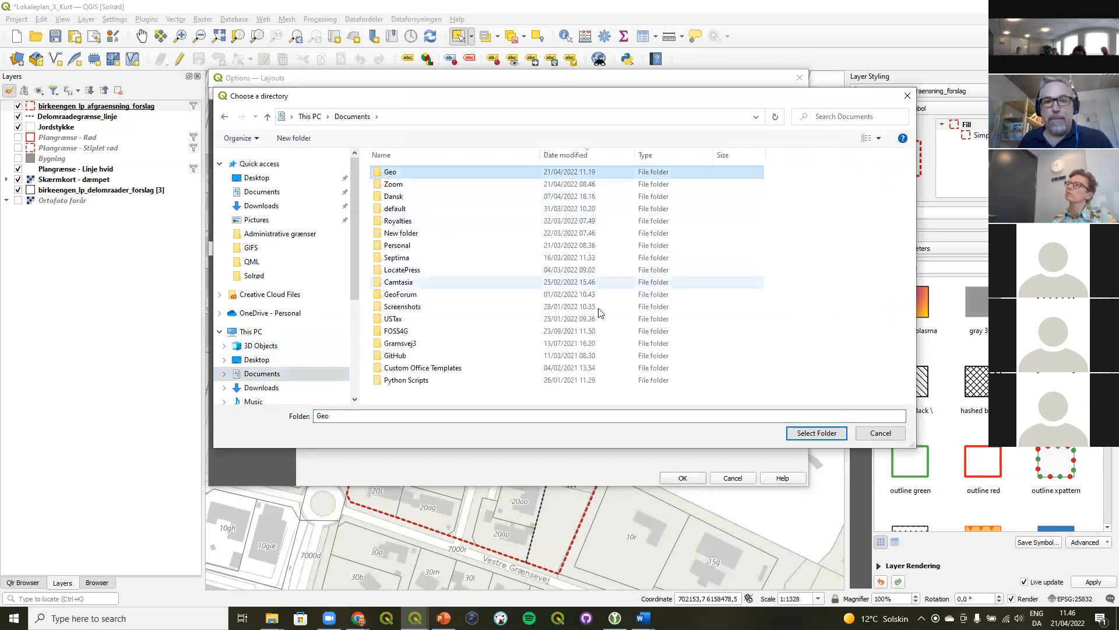
left_click(816, 432)
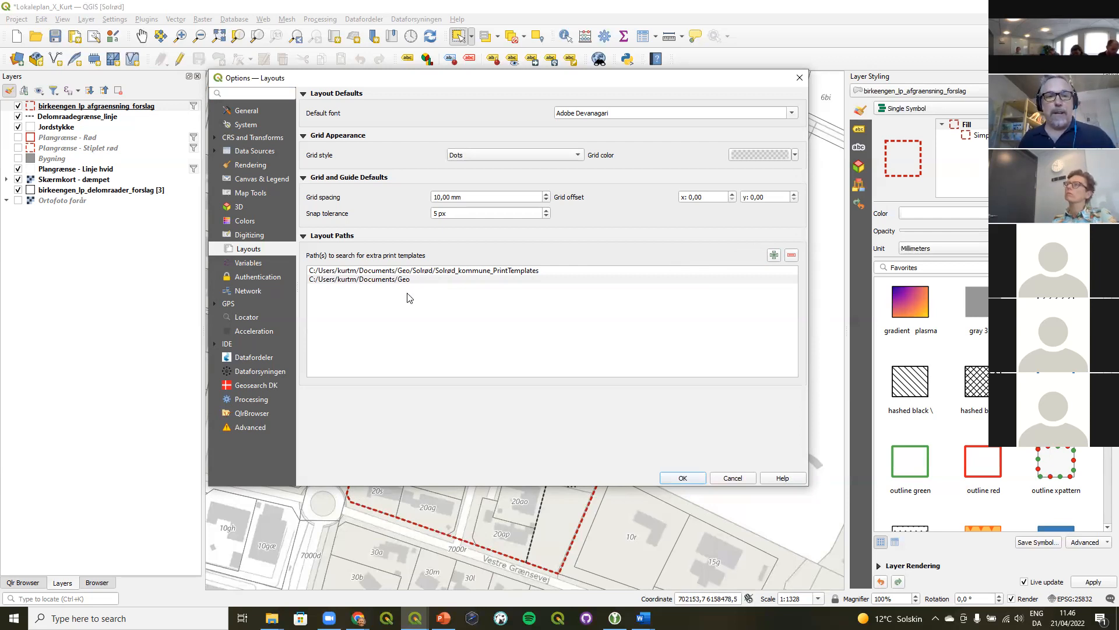
left_click(344, 272)
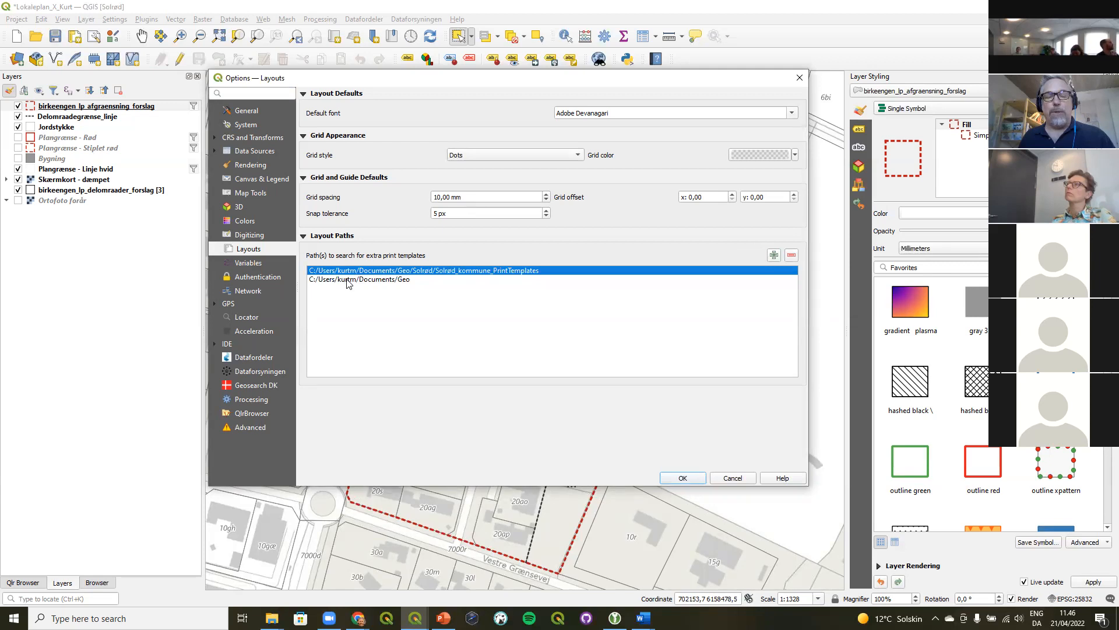
left_click(348, 281)
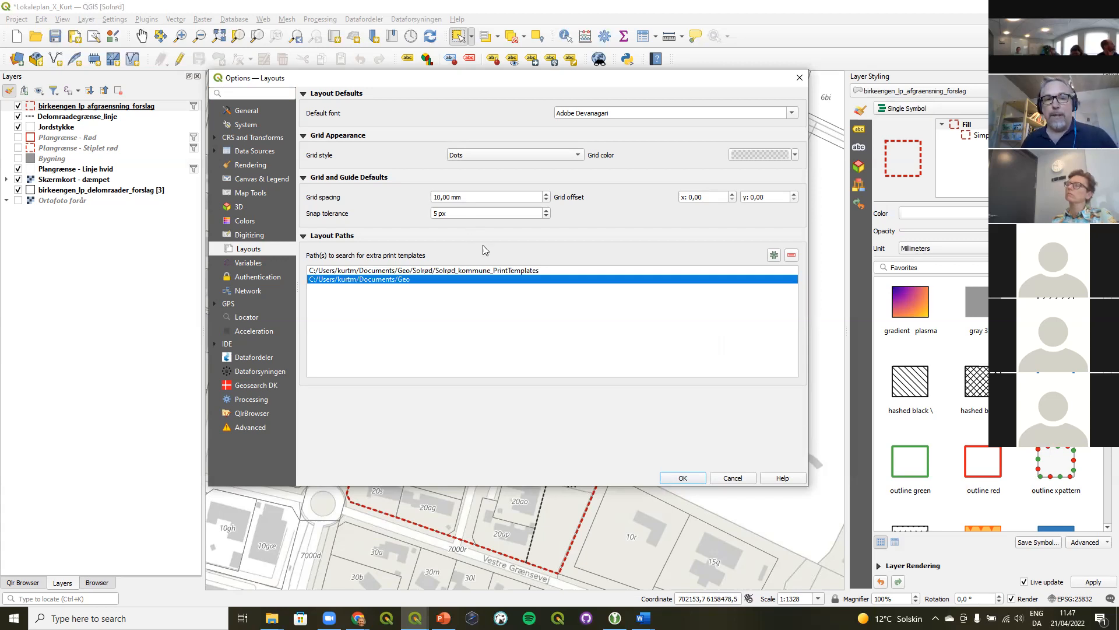
left_click(494, 270)
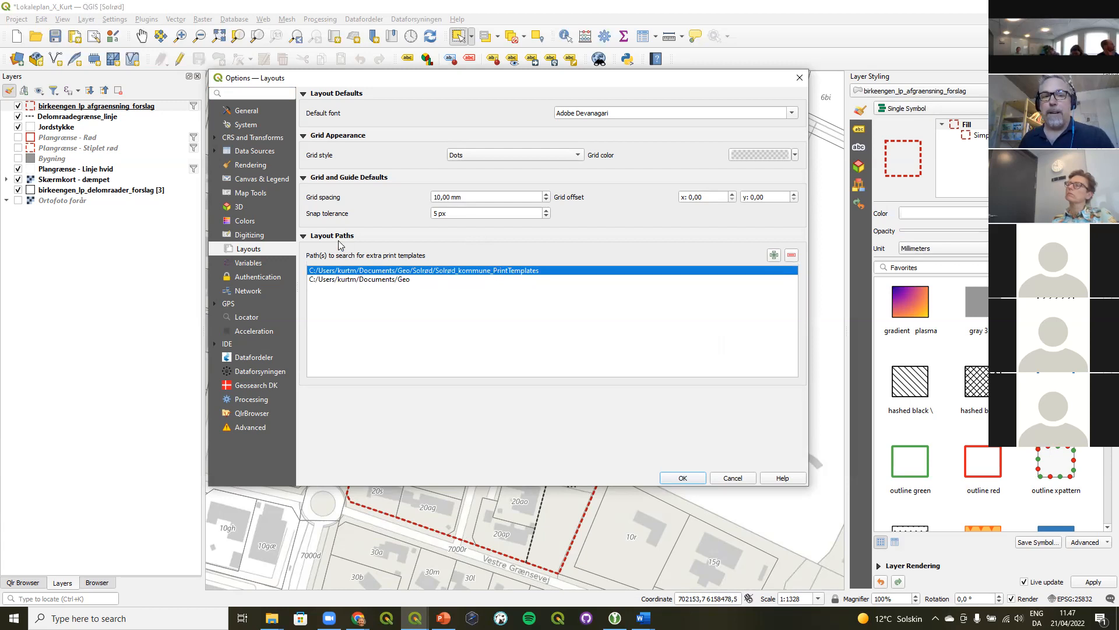
left_click(682, 479)
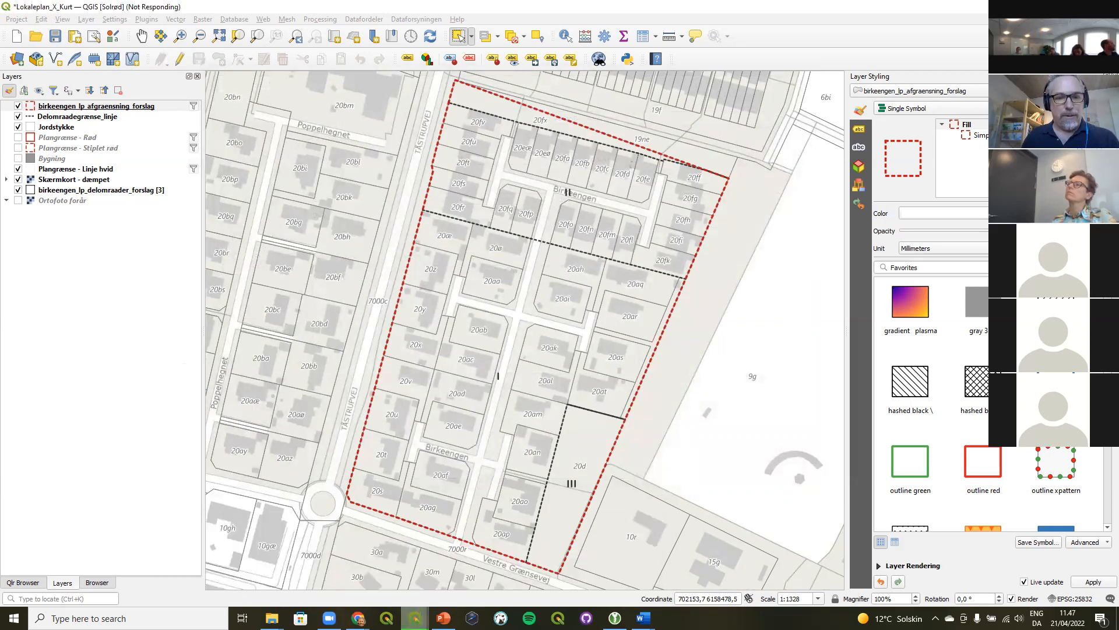
Switch to the other QGIS window with the demo project
mouse_move(415, 618)
left_click(242, 555)
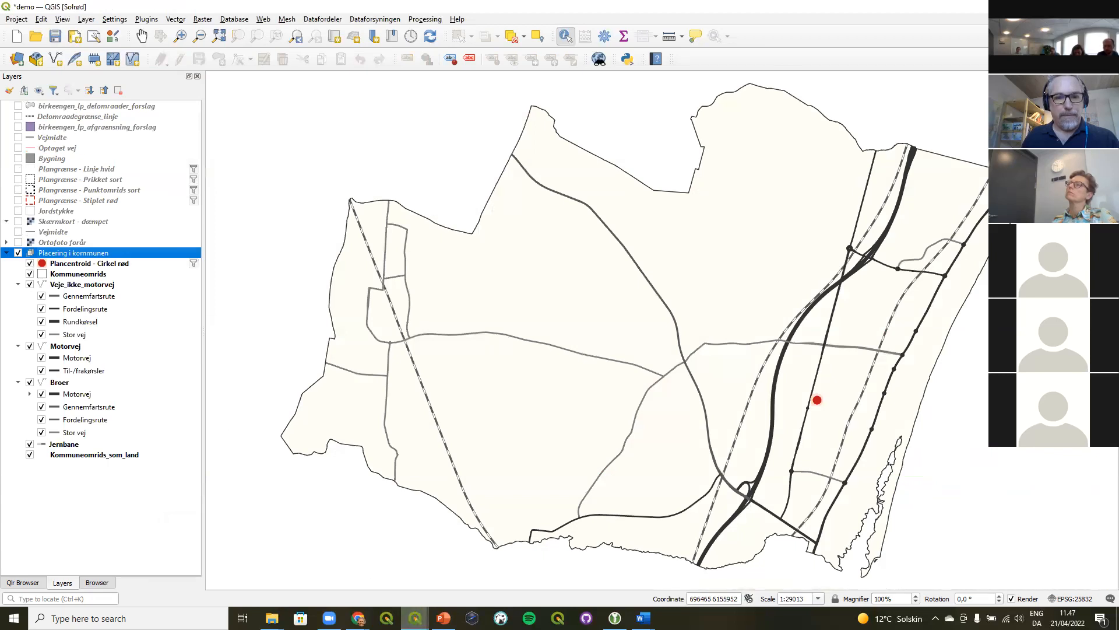
Switch to the Lokaleplan_X_Kurt project window and review the print templates available for new layouts in the Layout Manager
mouse_move(415, 618)
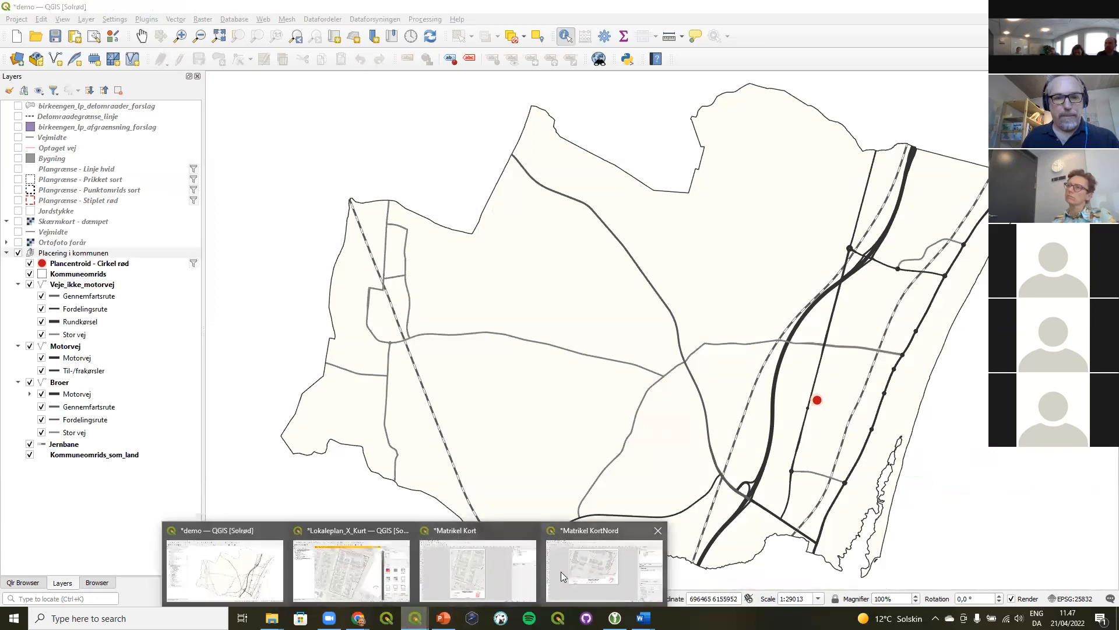
left_click(358, 580)
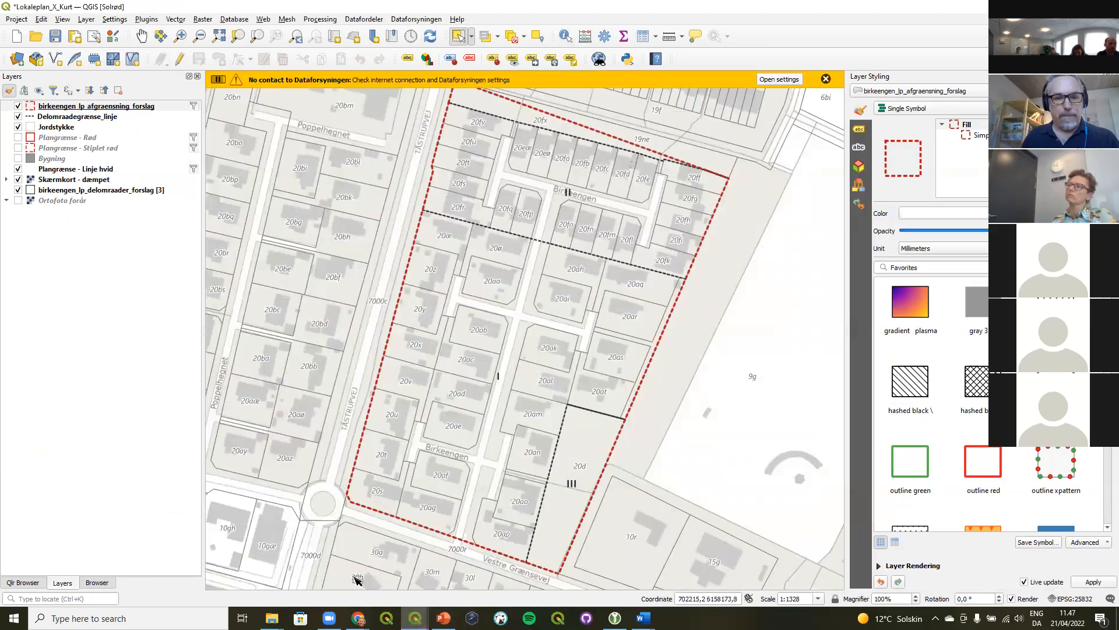
left_click(17, 19)
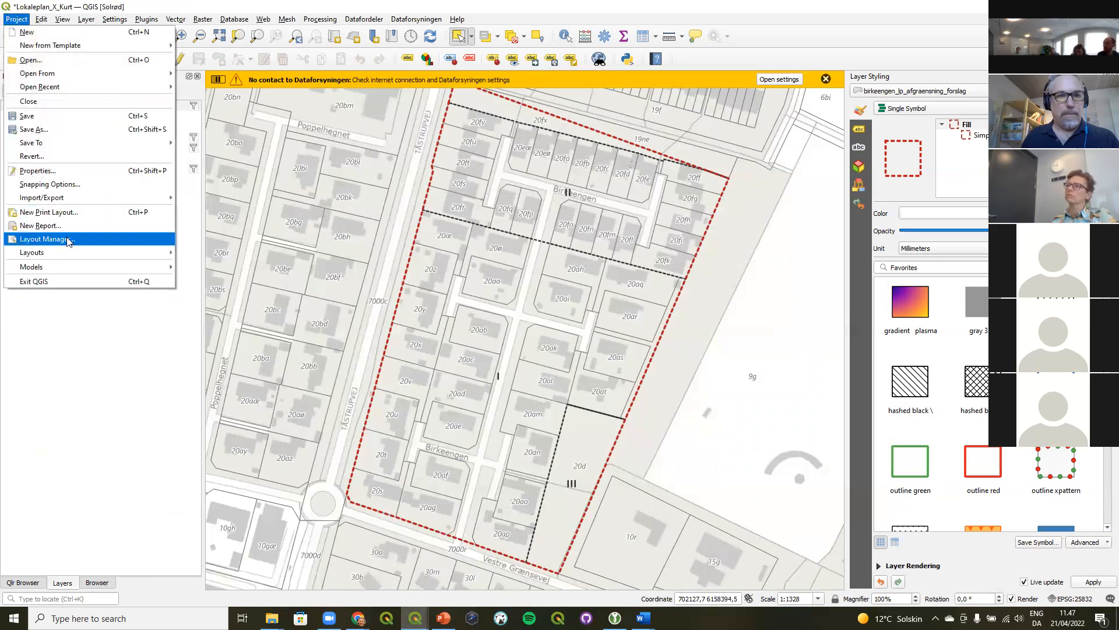
left_click(68, 241)
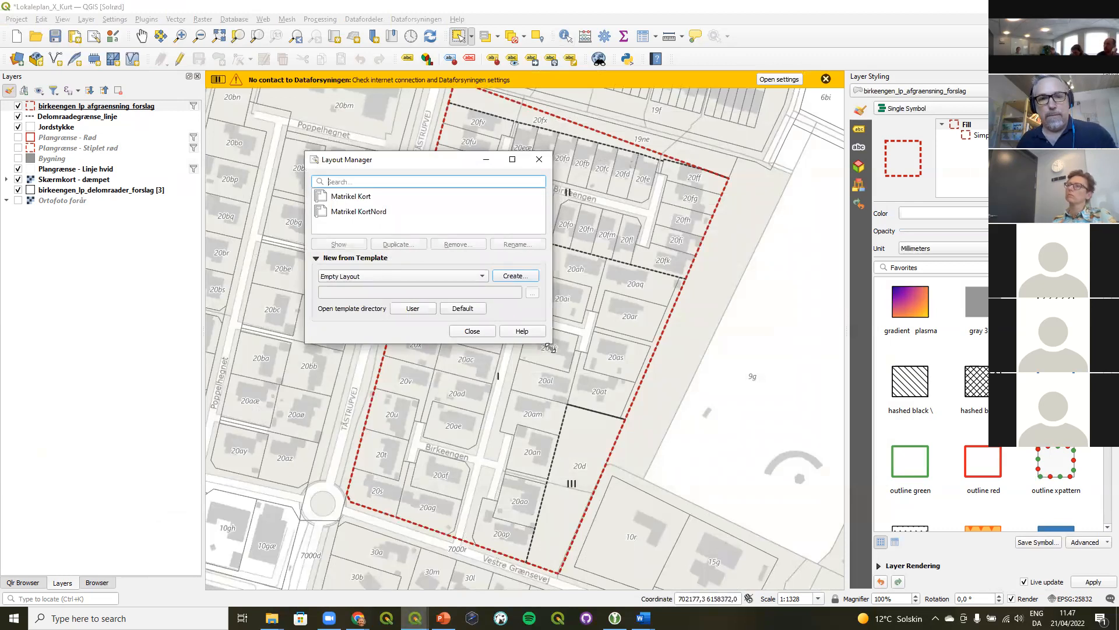
left_click_drag(549, 347, 721, 421)
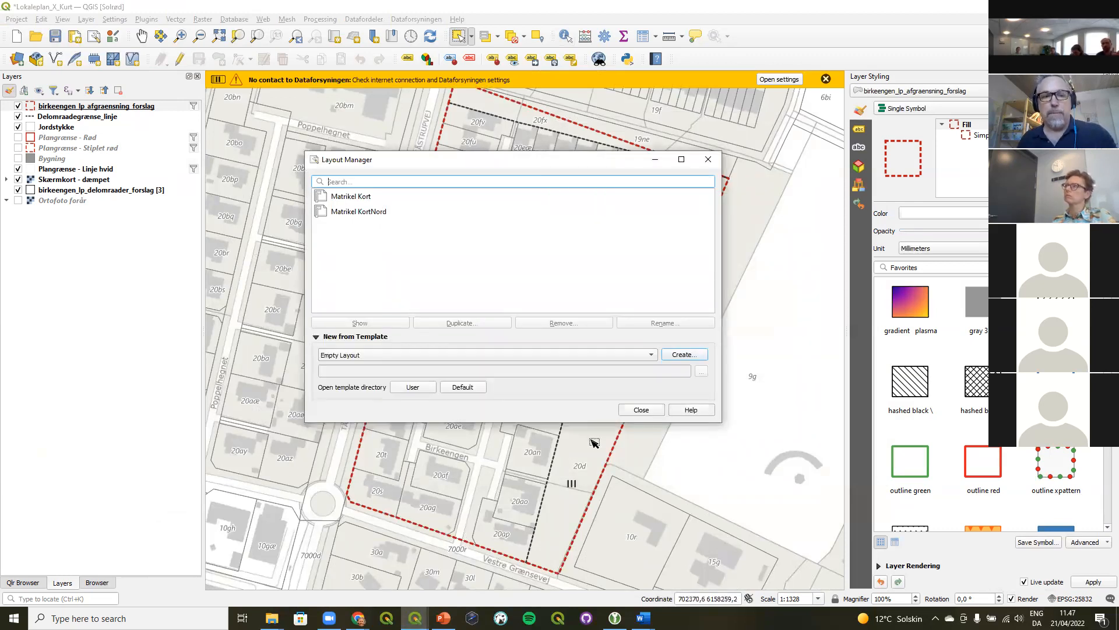
left_click(556, 353)
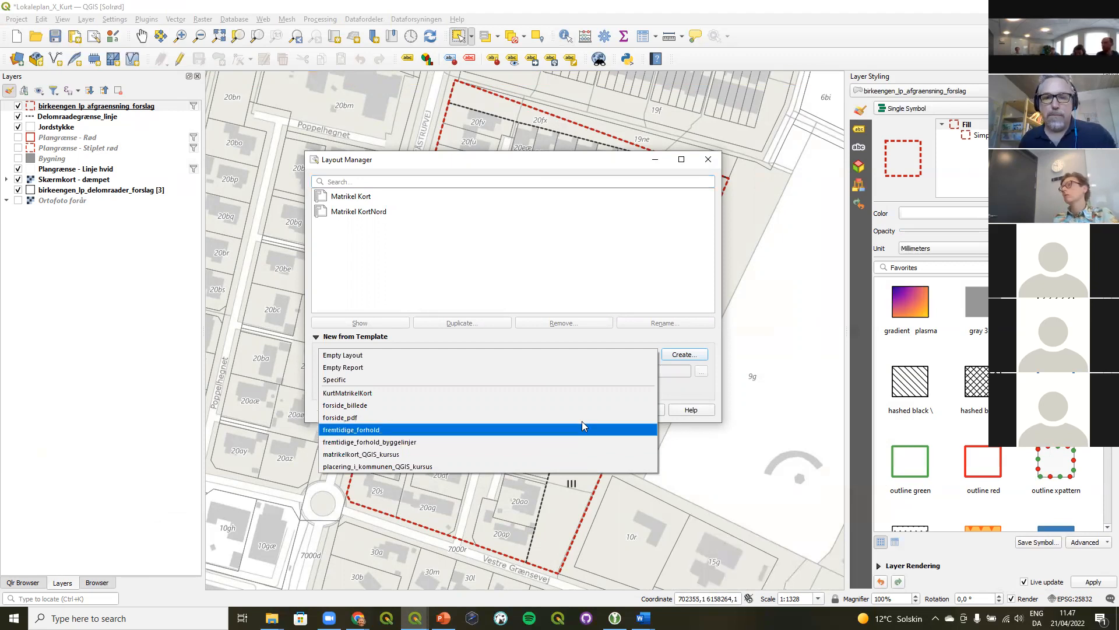
left_click(685, 387)
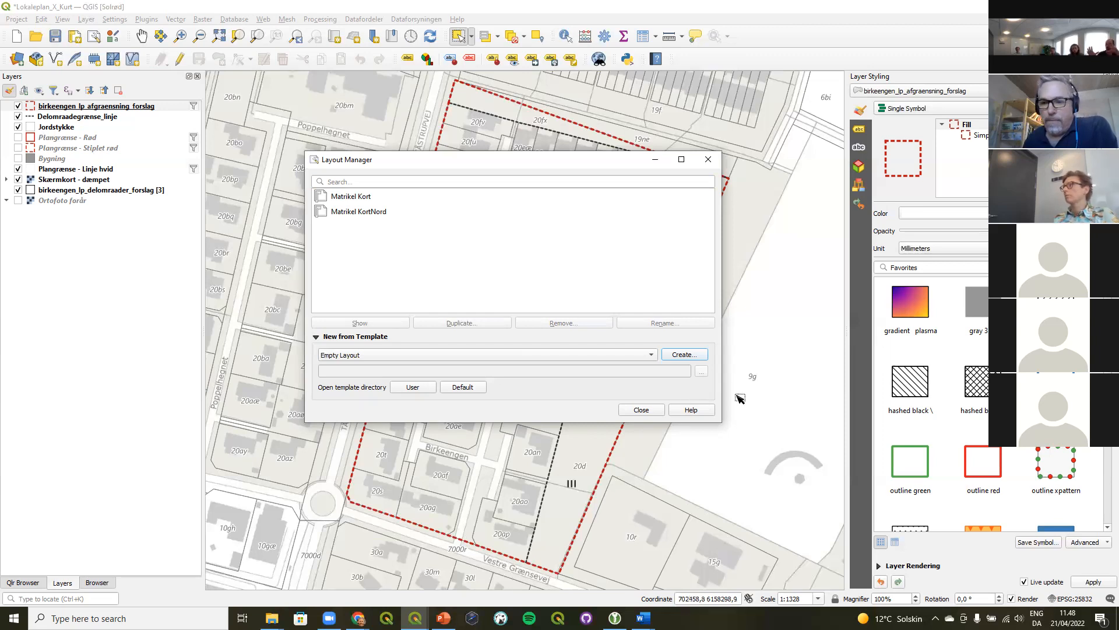
left_click(642, 410)
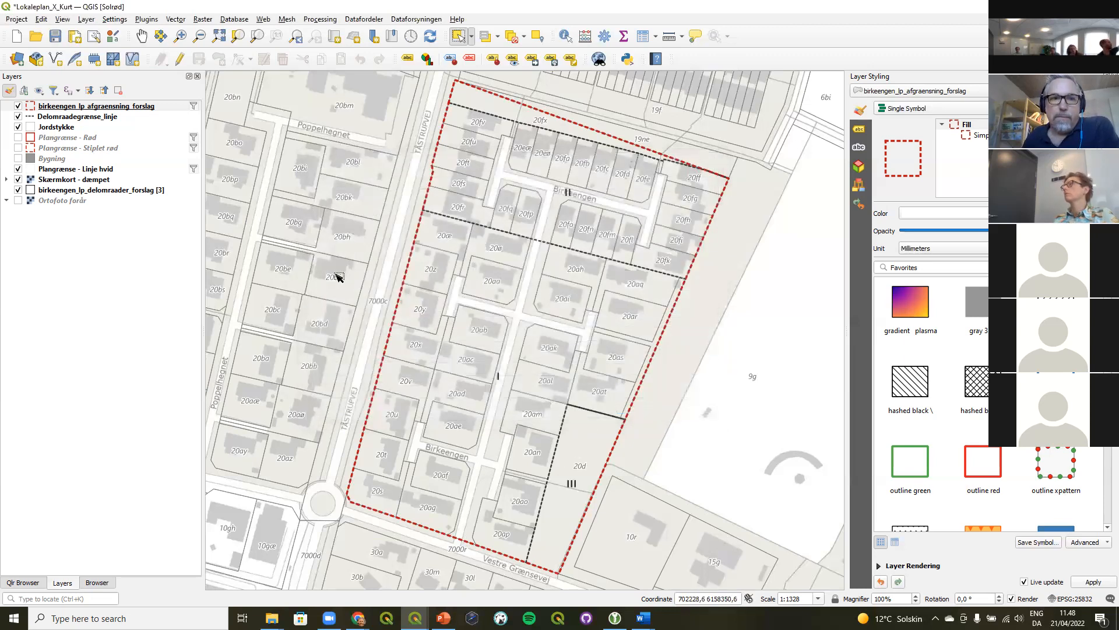
View the list of print layouts stored in the Lokaleplan_X_Kurt project
left_click(22, 22)
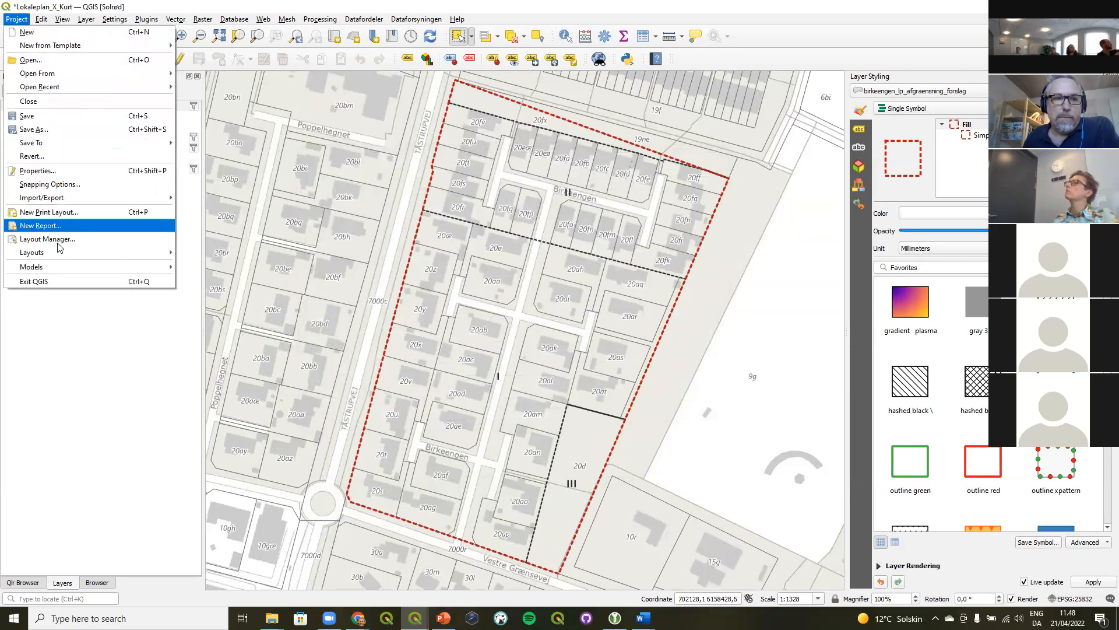
mouse_move(58, 255)
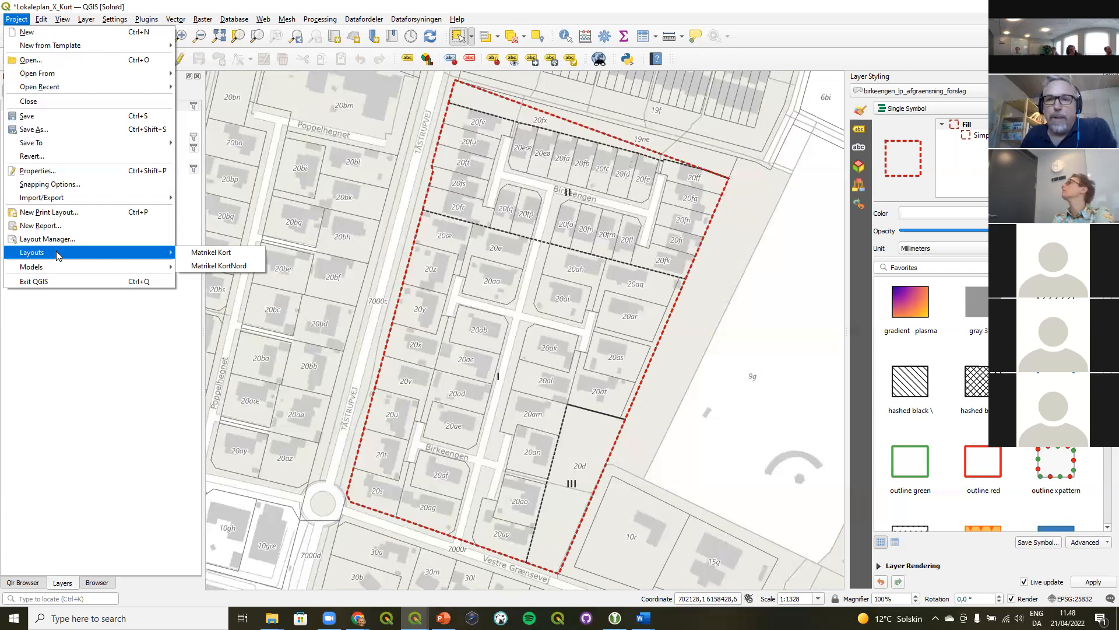
left_click(982, 3)
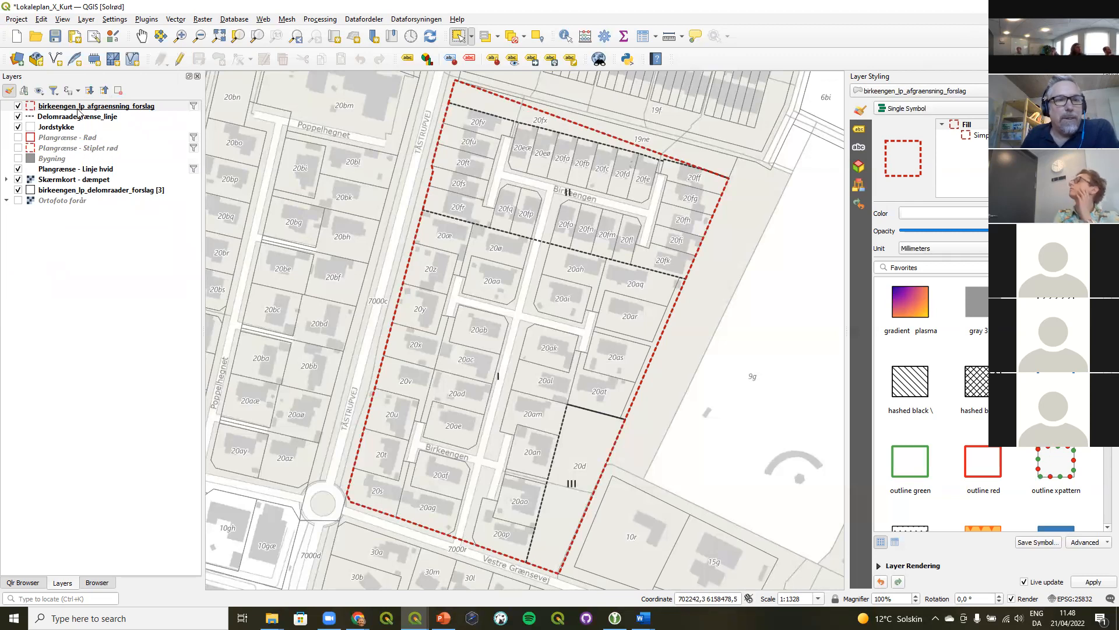
Save the red dashed fill symbol of the birkeengen_lp_afgraensning_forslag layer as "Stipllet rød" with the tag Lokalplan
left_click(971, 135)
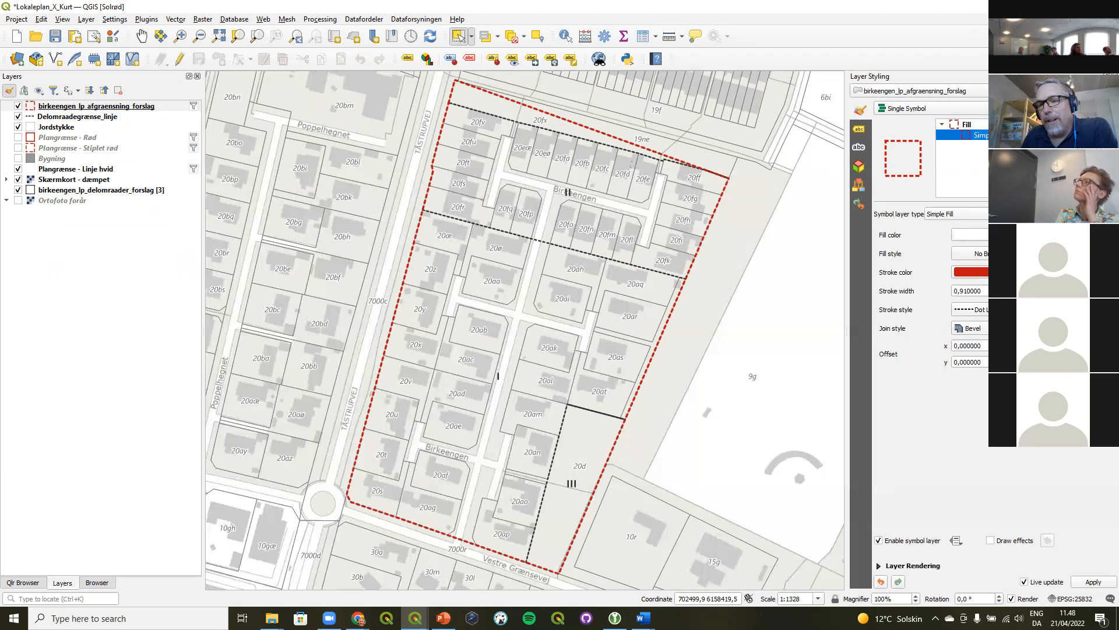
left_click(984, 127)
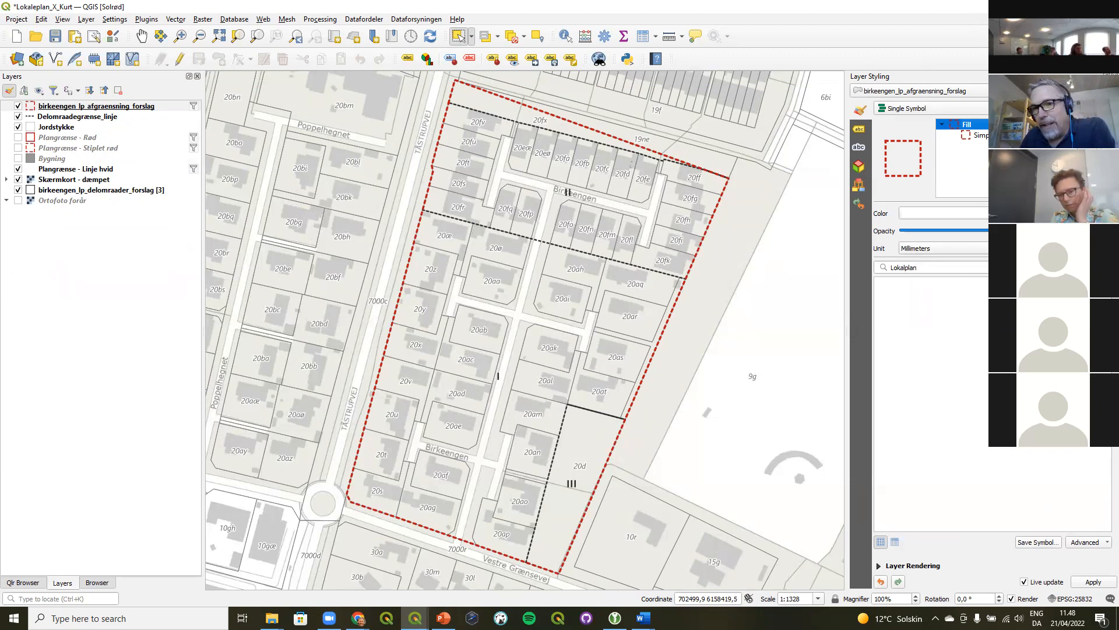
left_click(1049, 542)
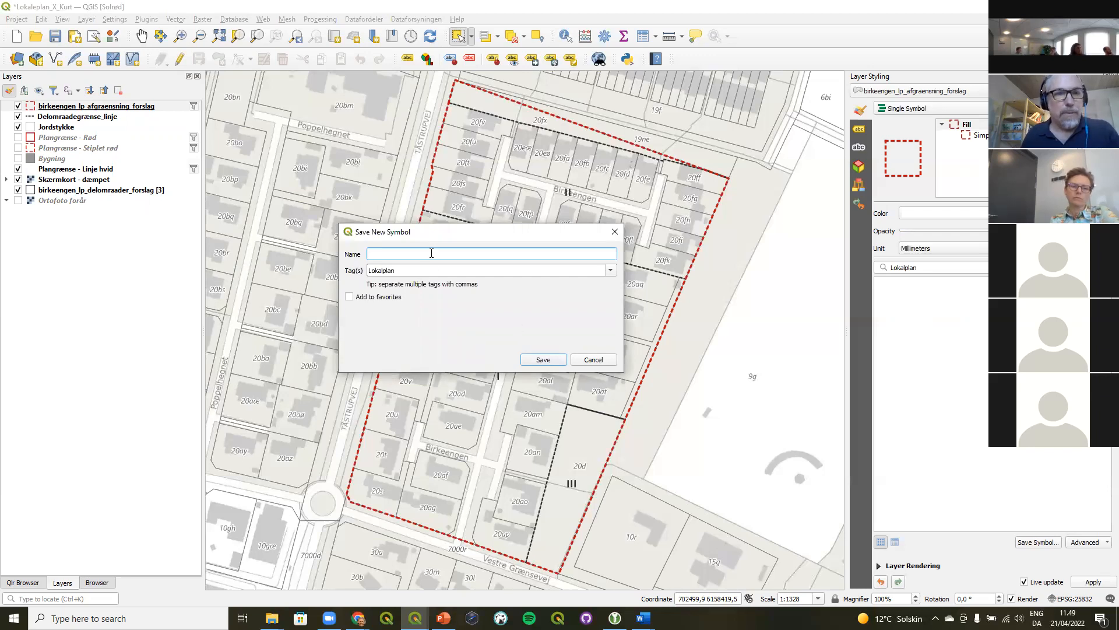
type("St")
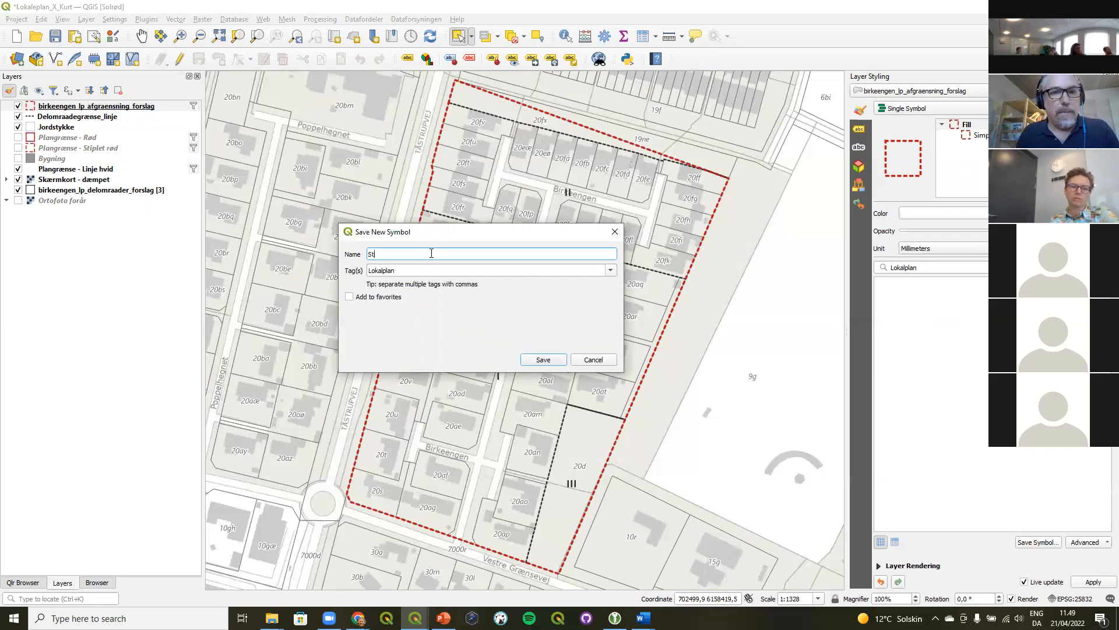
type("iplet")
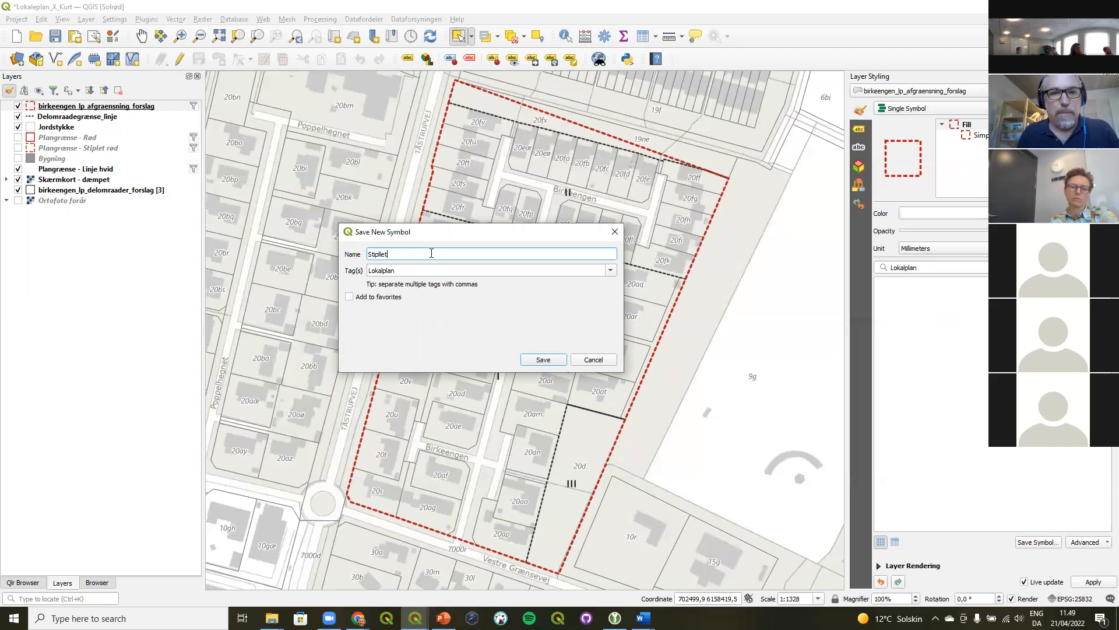
type(" rød")
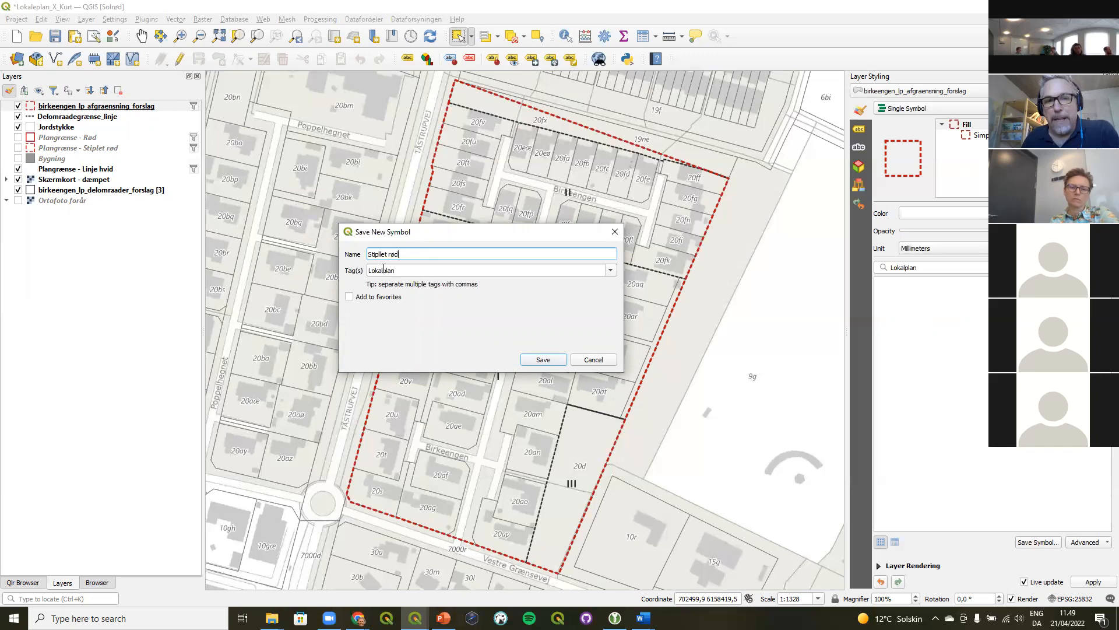
left_click(543, 359)
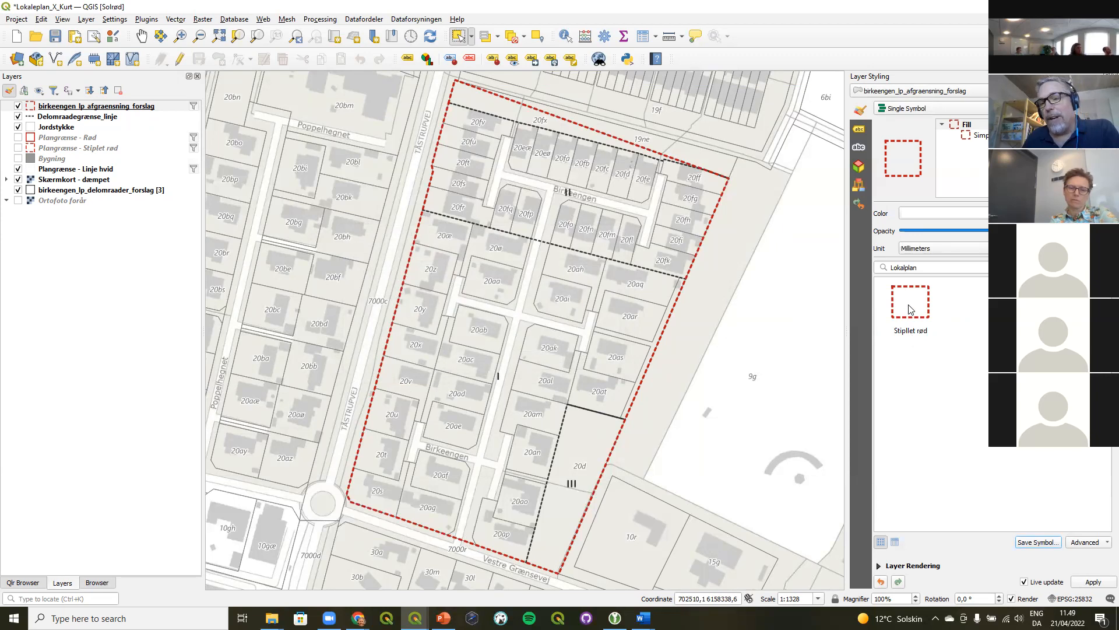
Apply the saved "Stipllet rød" symbol to the Jordstykke layer
mouse_move(911, 310)
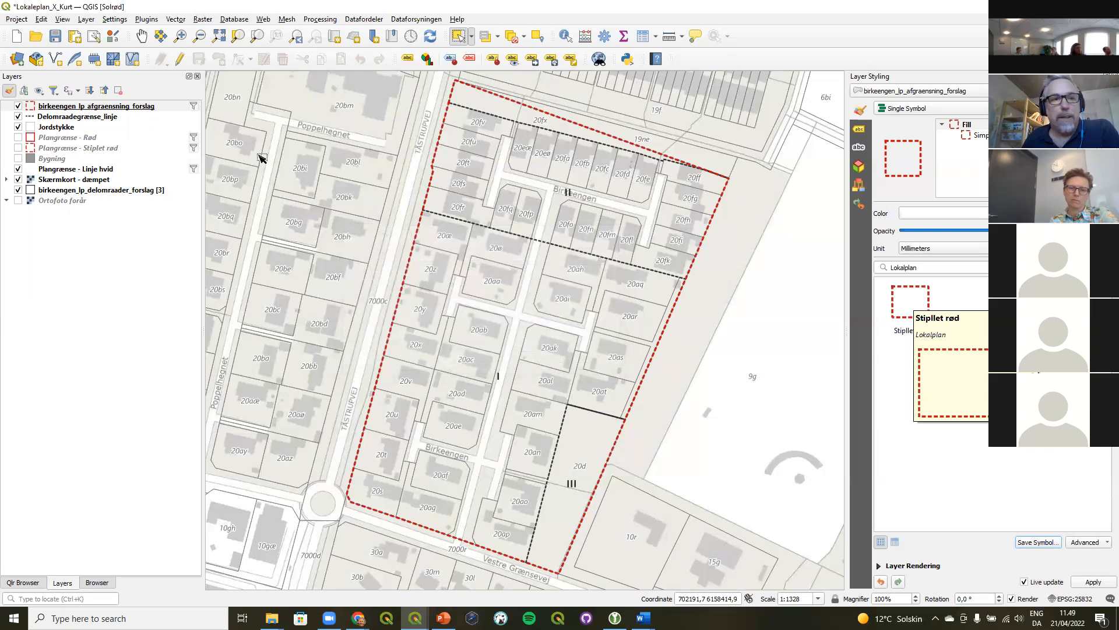
left_click(54, 128)
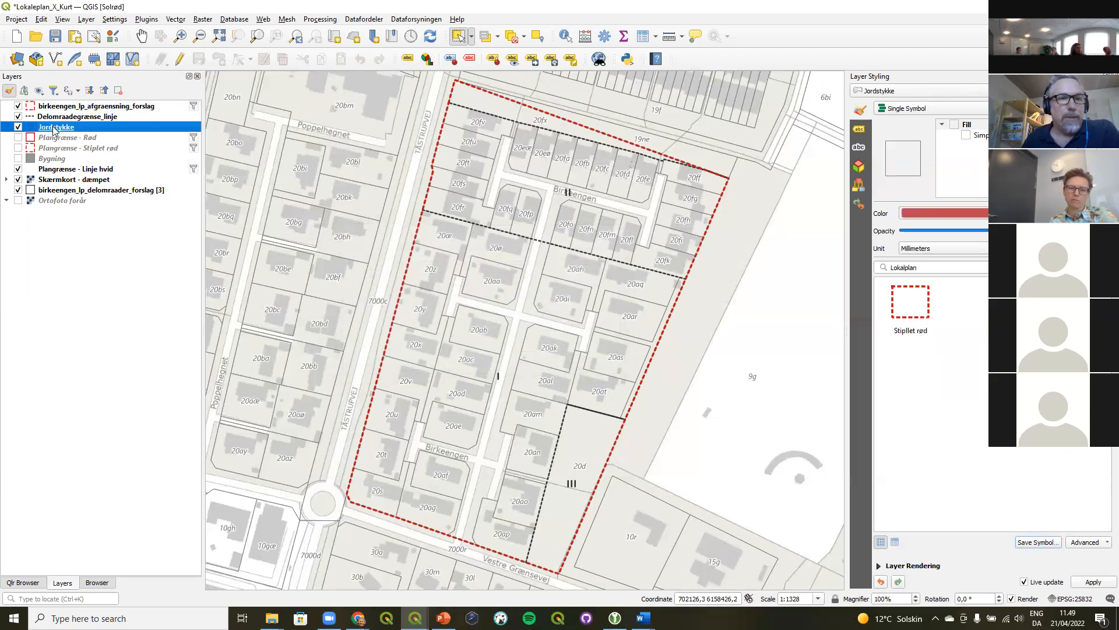
left_click(909, 306)
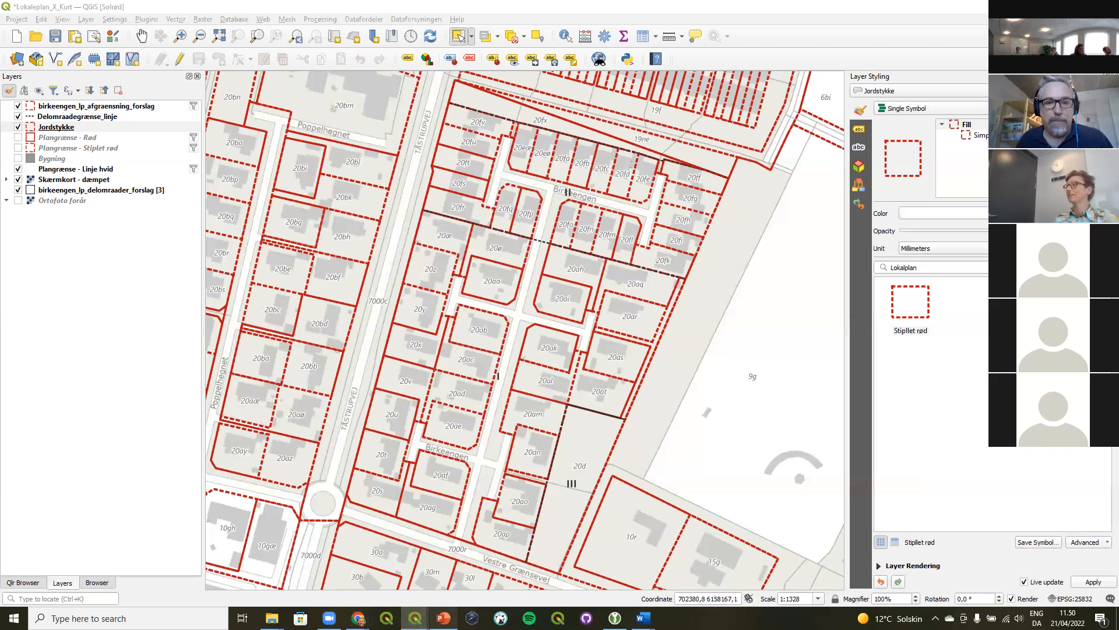
Look through the print template slides in the PowerPoint course presentation and return to QGIS
left_click(443, 617)
scroll(129, 476, "down", 3)
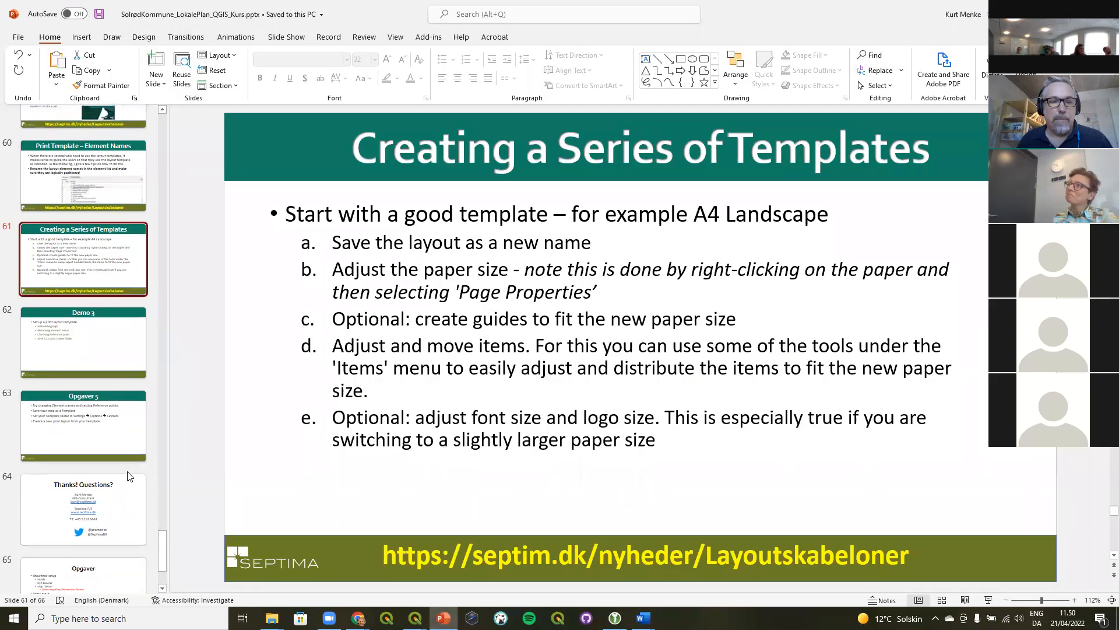
scroll(129, 477, "up", 5)
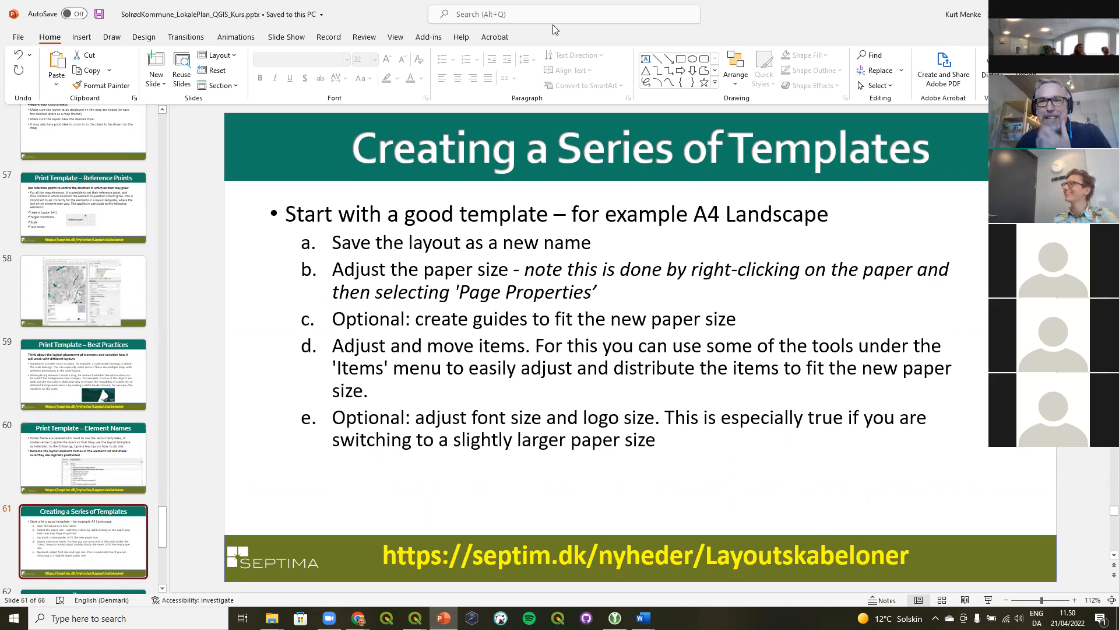
key("alt+Tab")
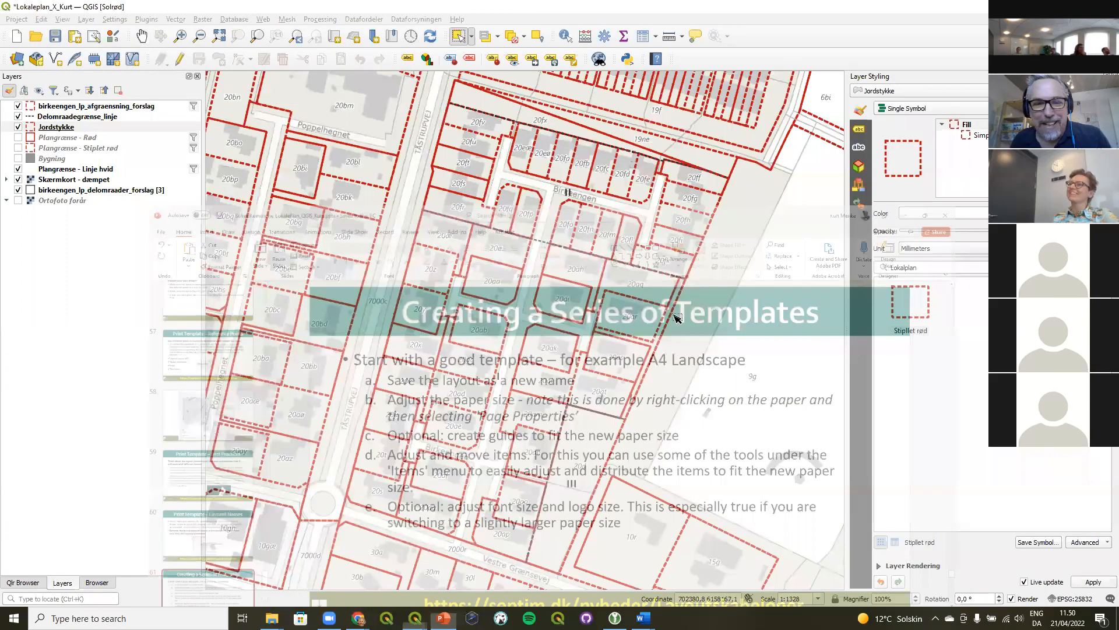